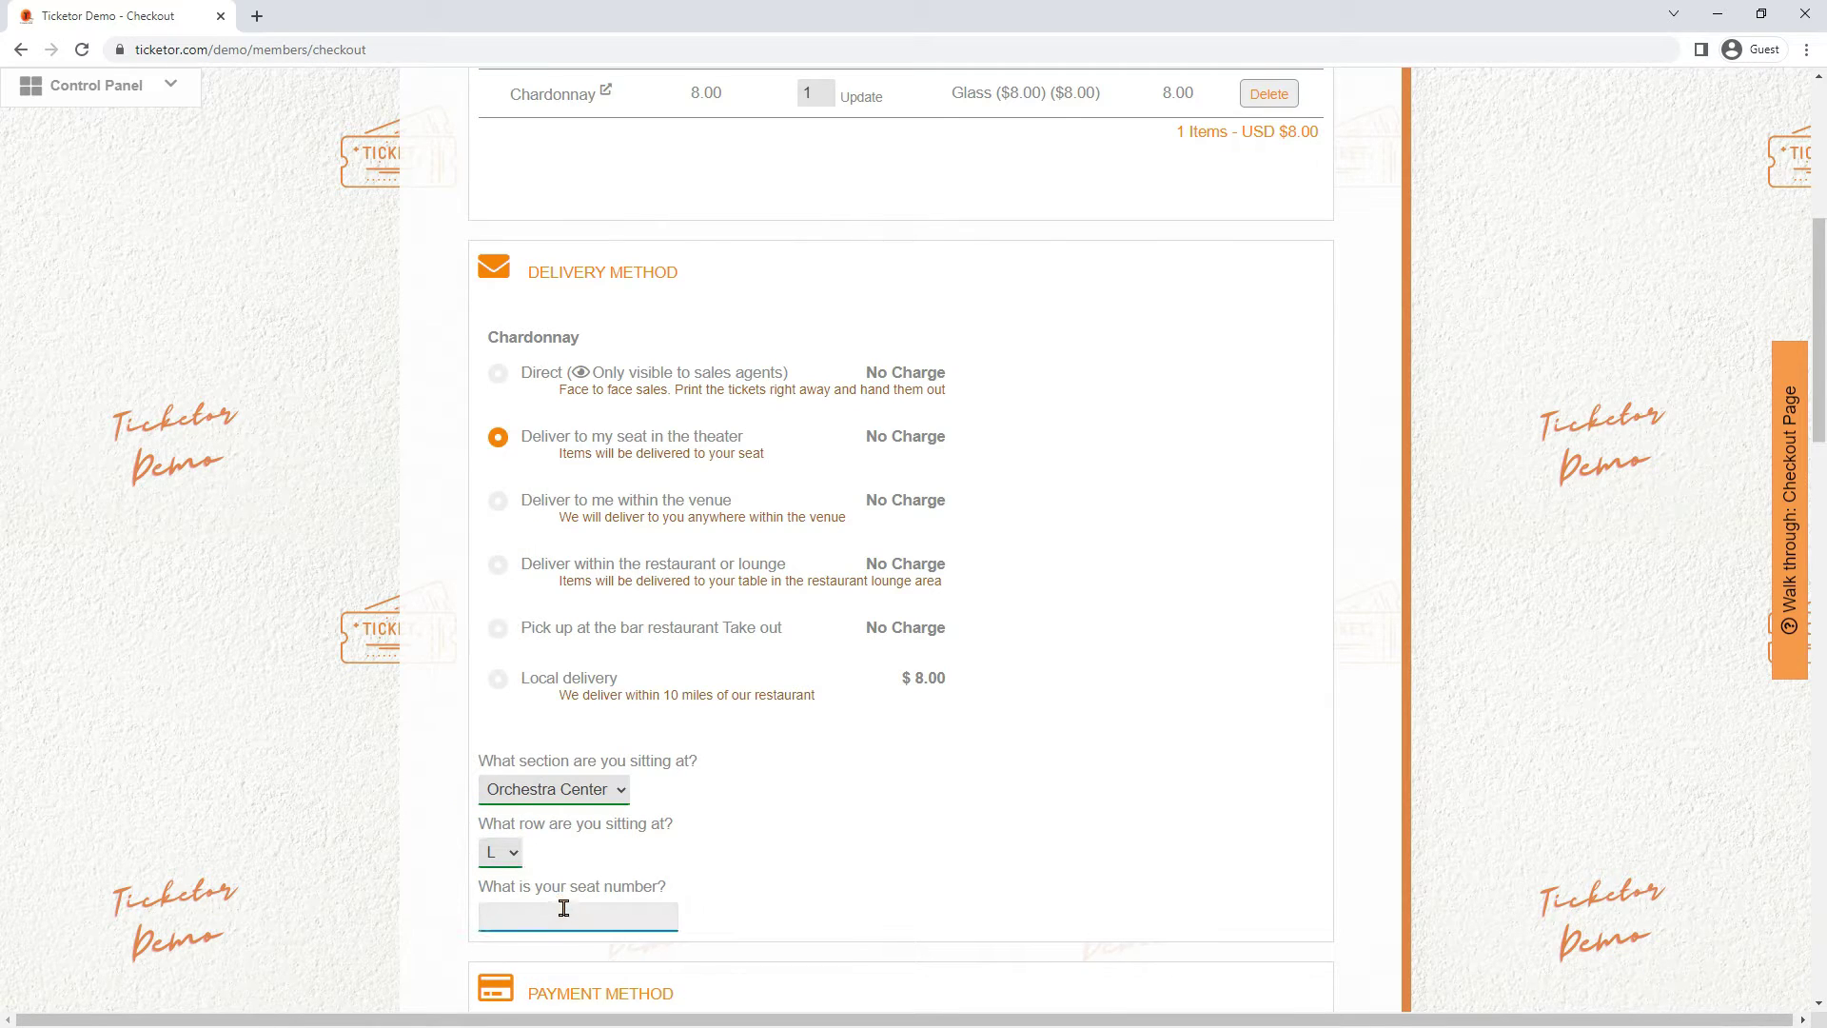
Choose delivery anywhere within the venue, with Pool Area A as the location
left_click(652, 504)
left_click(600, 794)
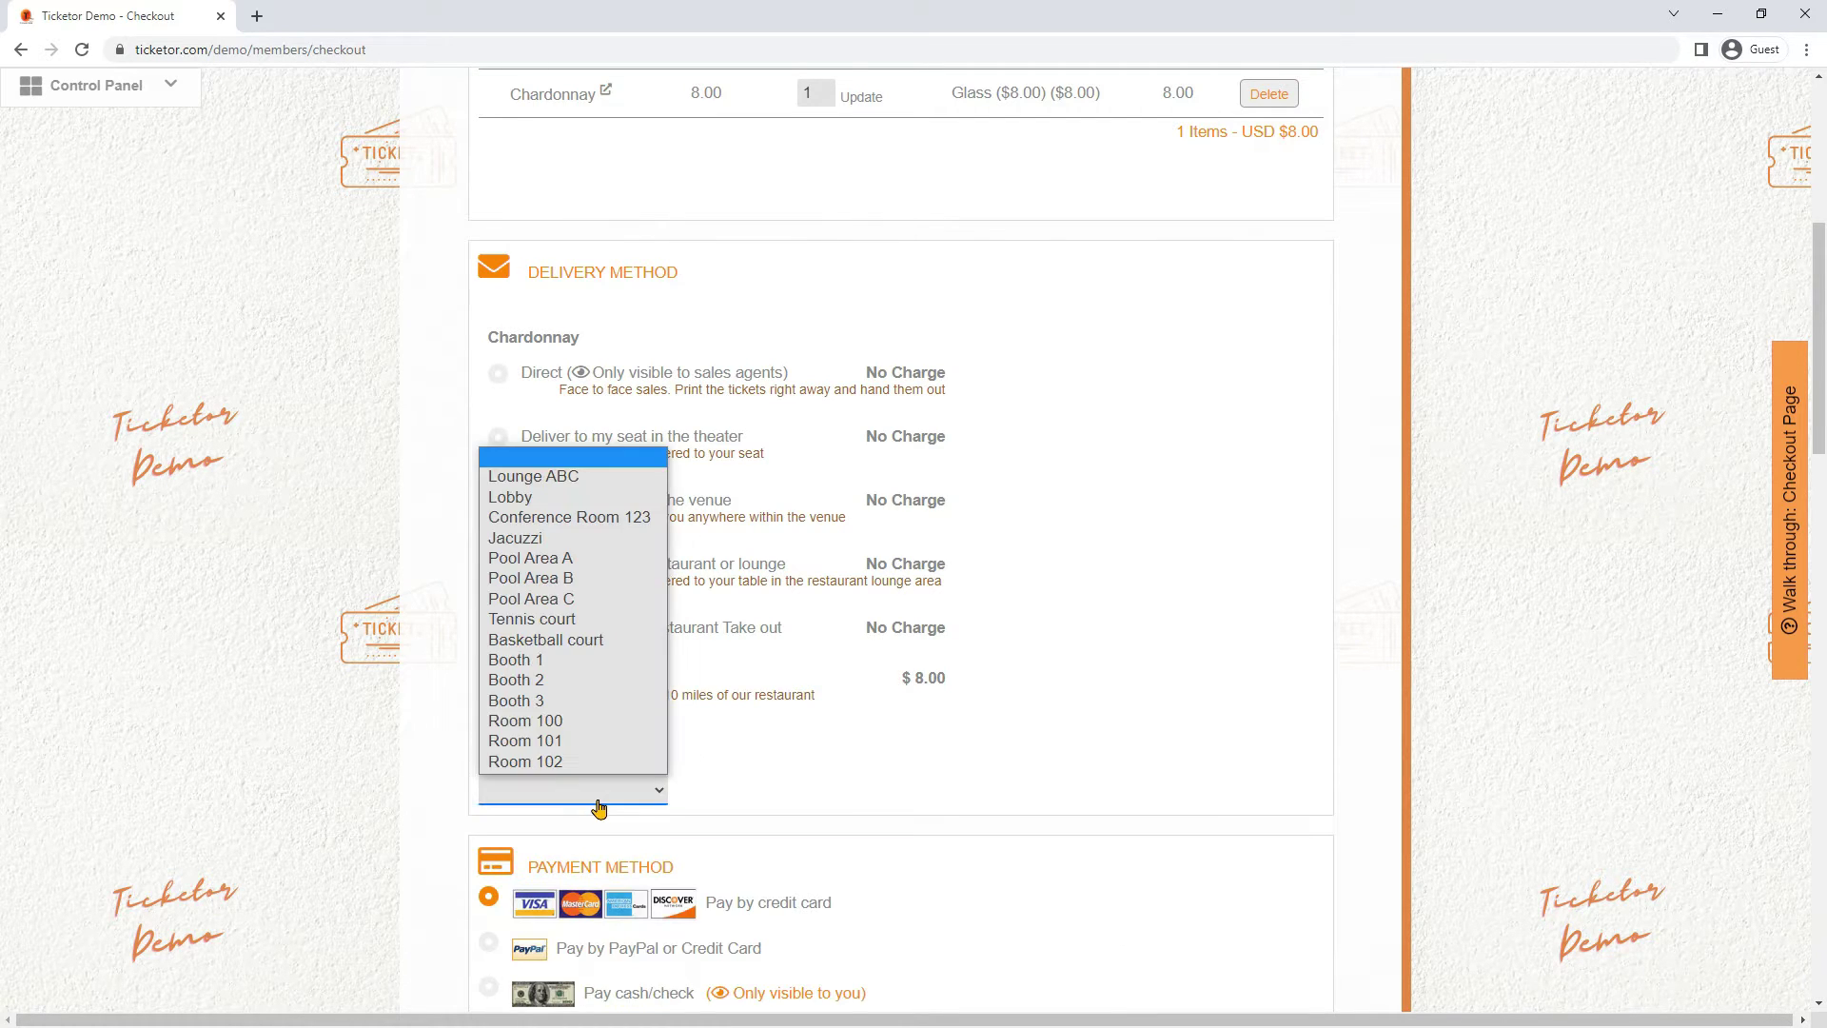
key("Escape")
left_click(591, 789)
left_click(567, 558)
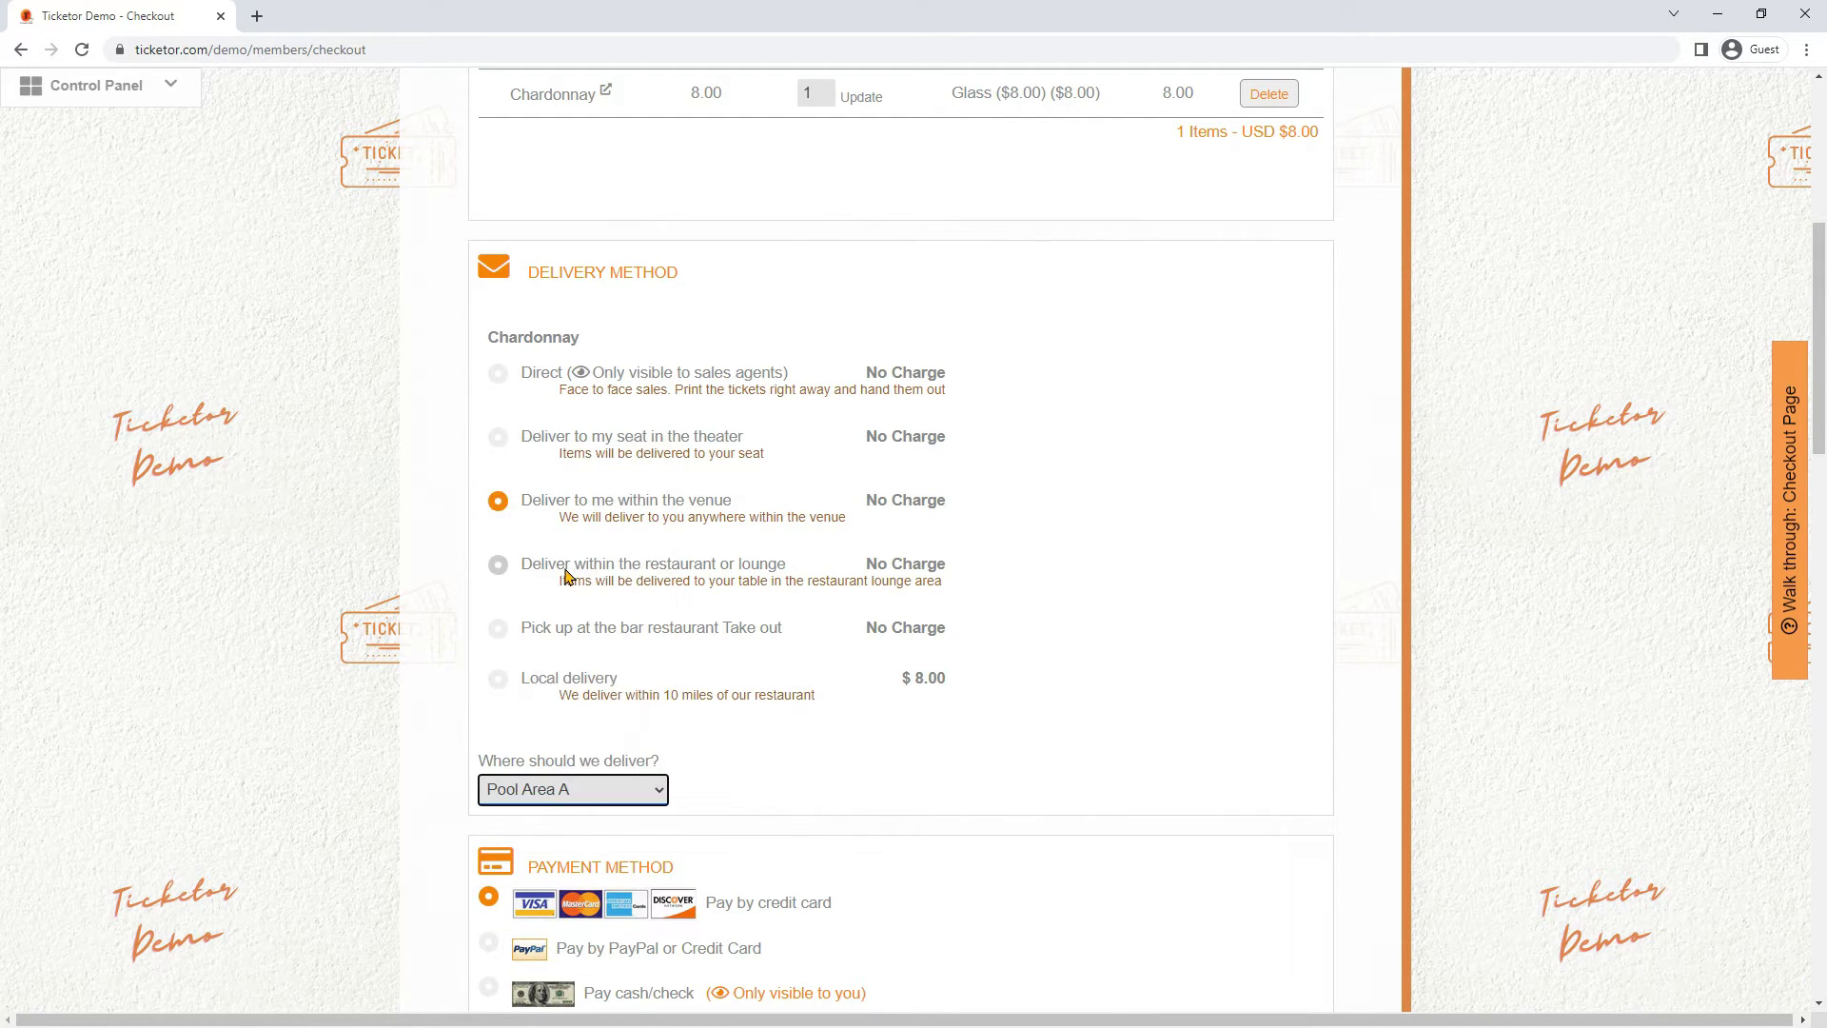
Switch to restaurant/lounge delivery at Table 6, then view the bar store's Alcoholic Beverages
left_click(567, 569)
left_click(518, 789)
left_click(530, 665)
left_click(581, 628)
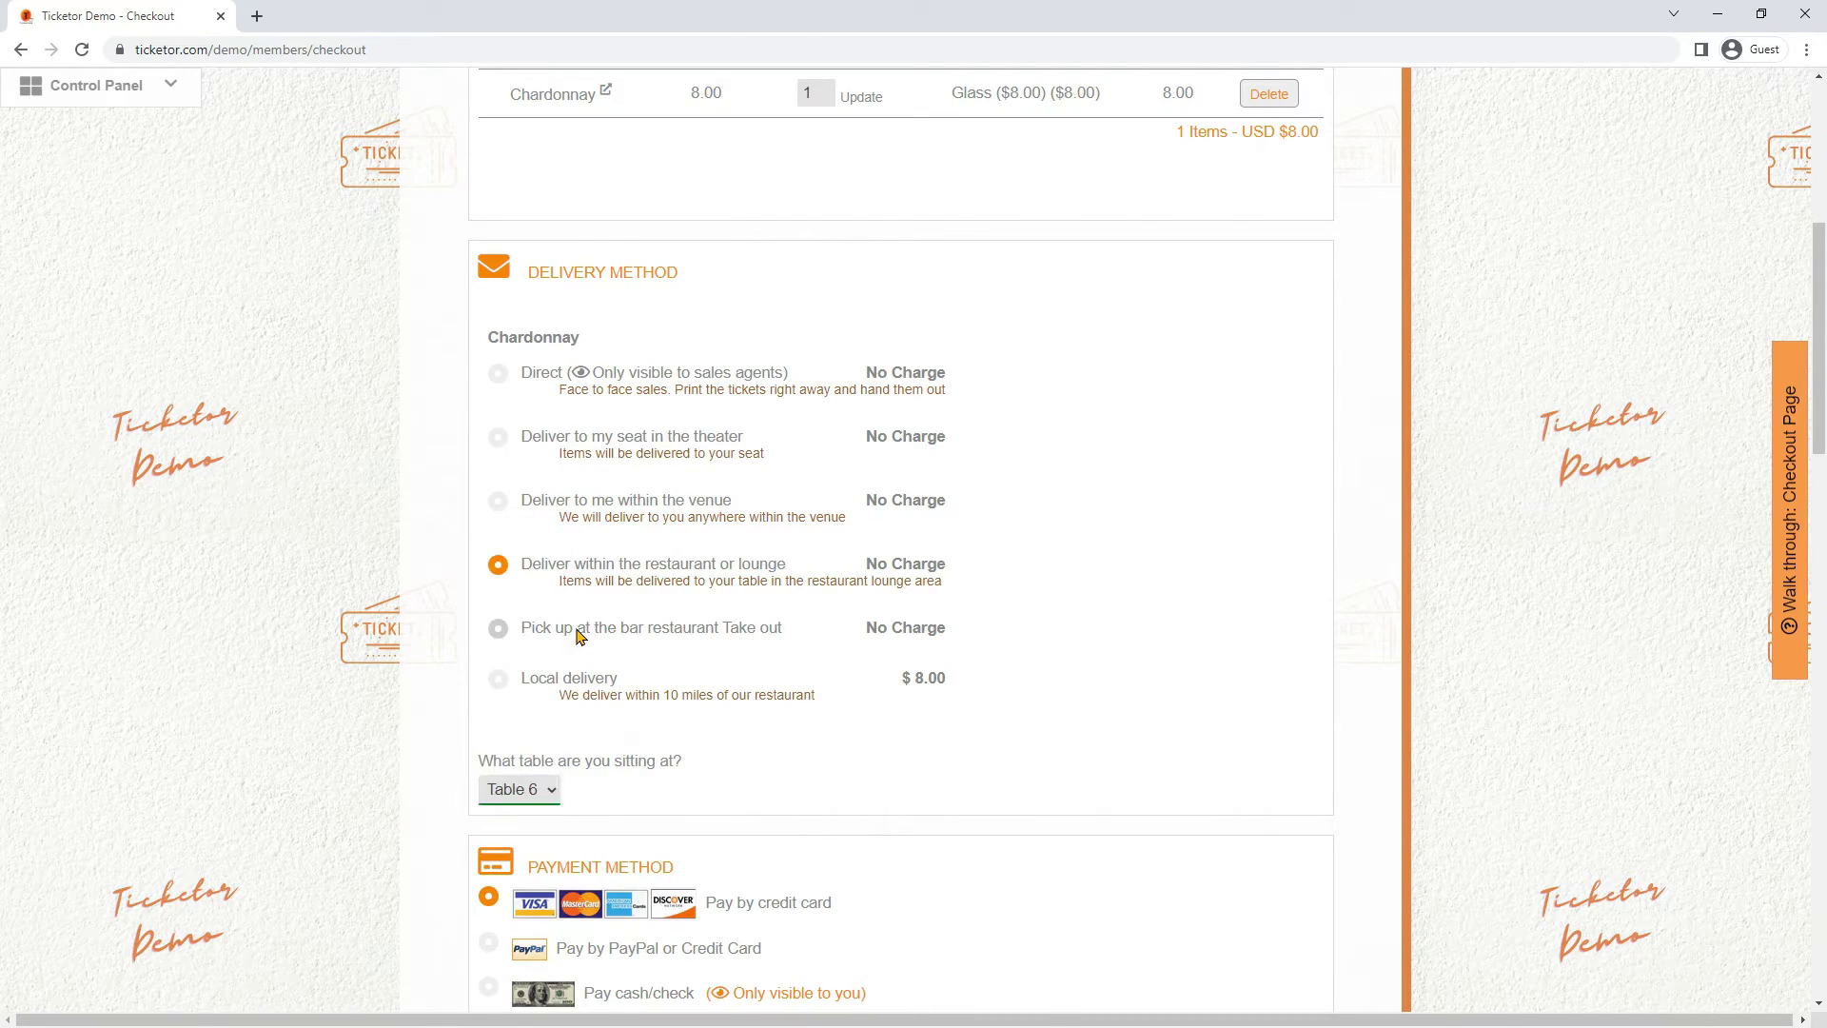
left_click(523, 307)
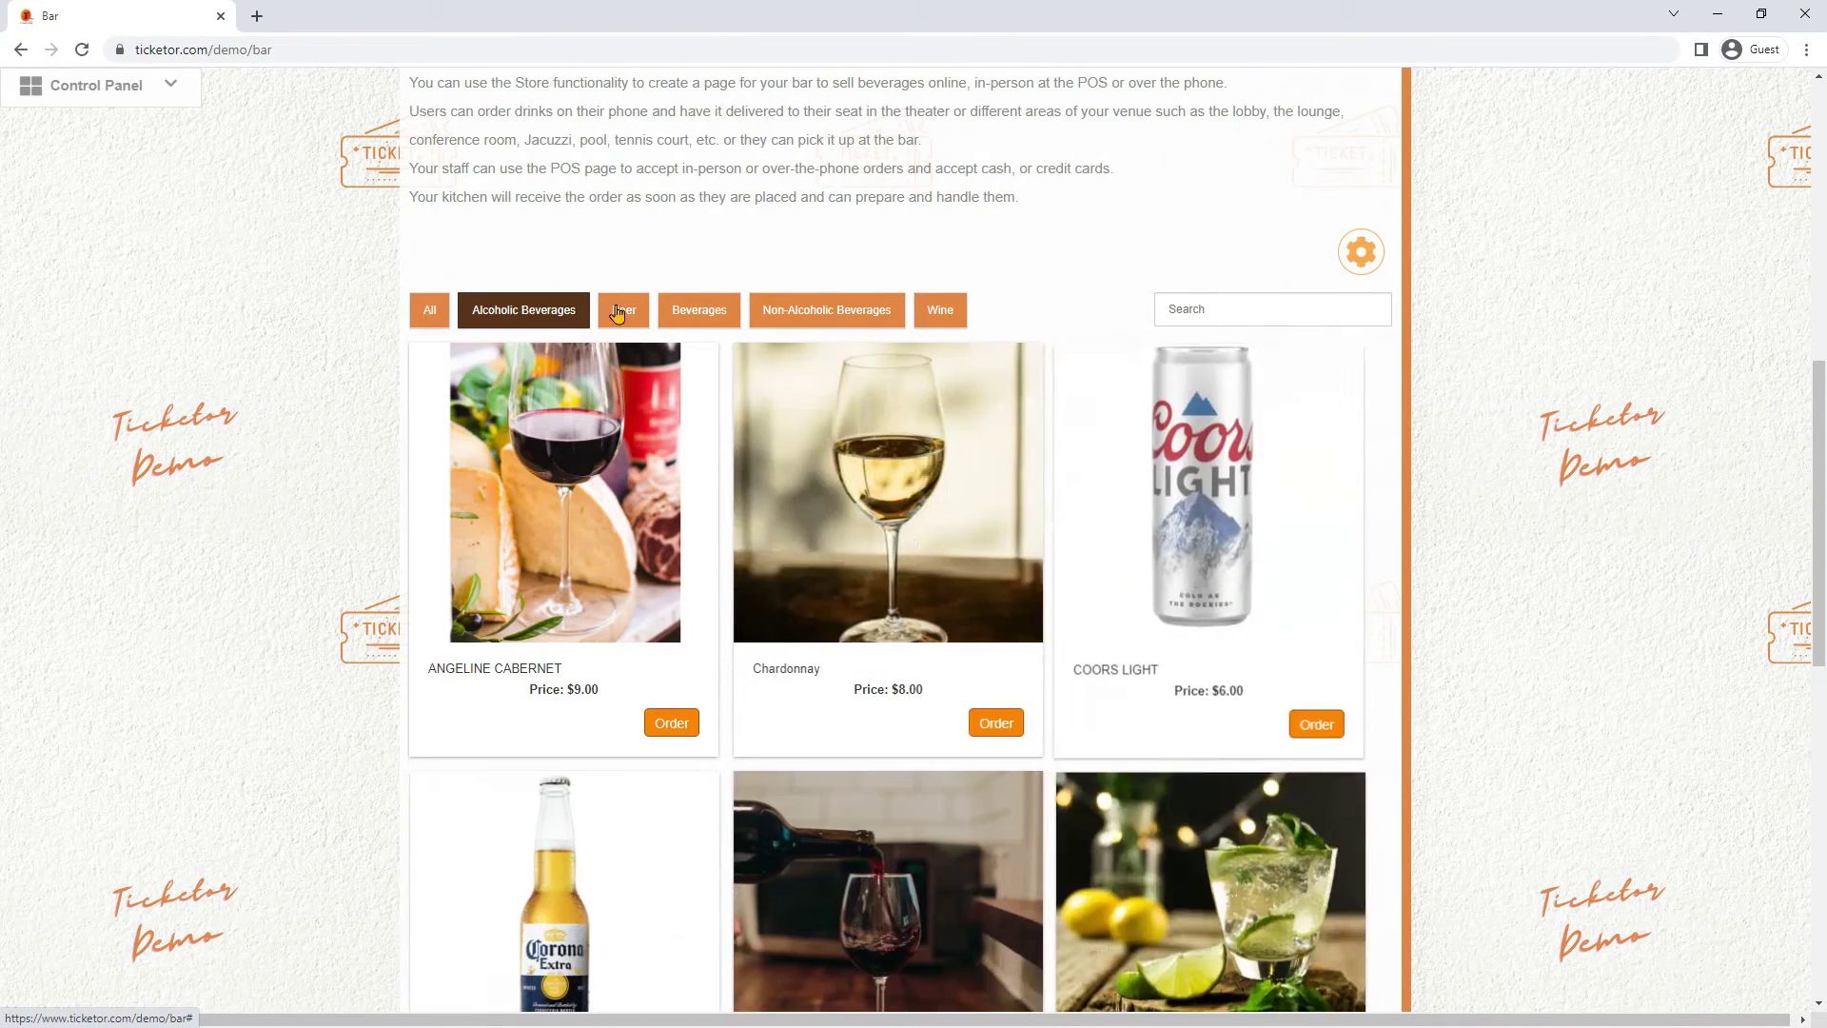
Filter the bar store by Beer, then Beverages, ending on Non-Alcoholic Beverages
left_click(647, 318)
left_click(680, 314)
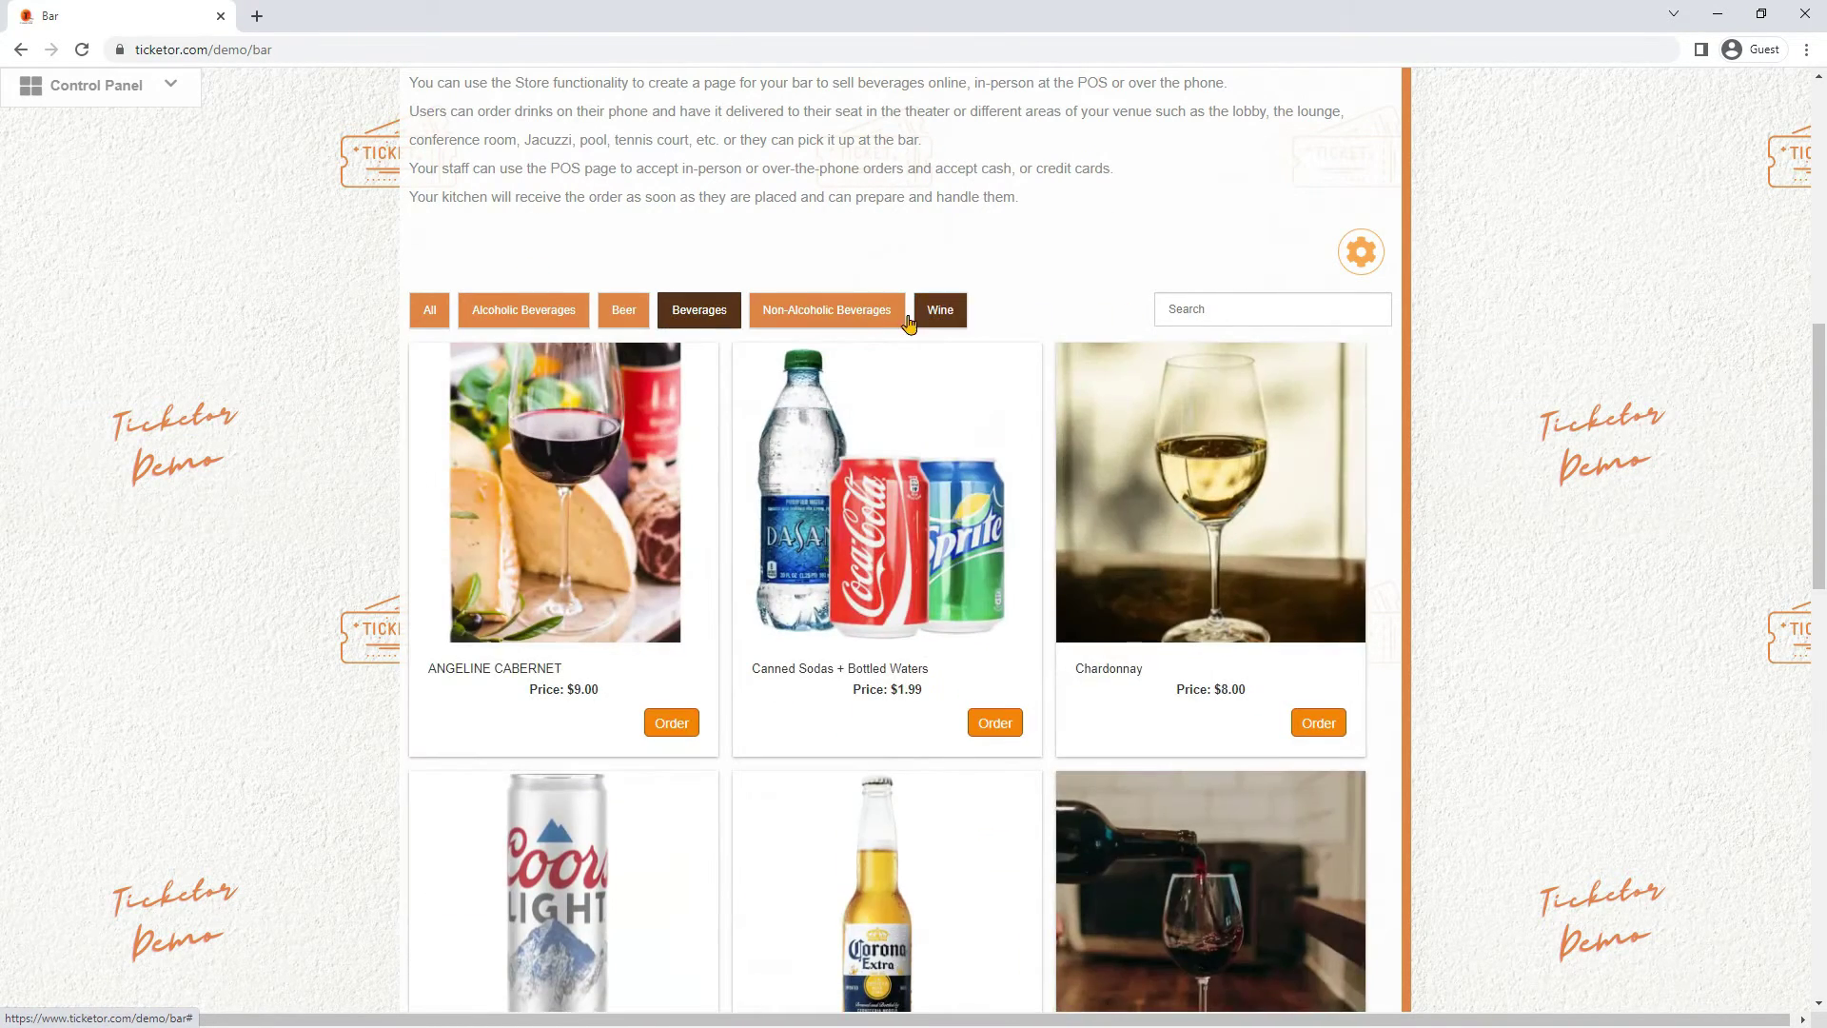
left_click(874, 321)
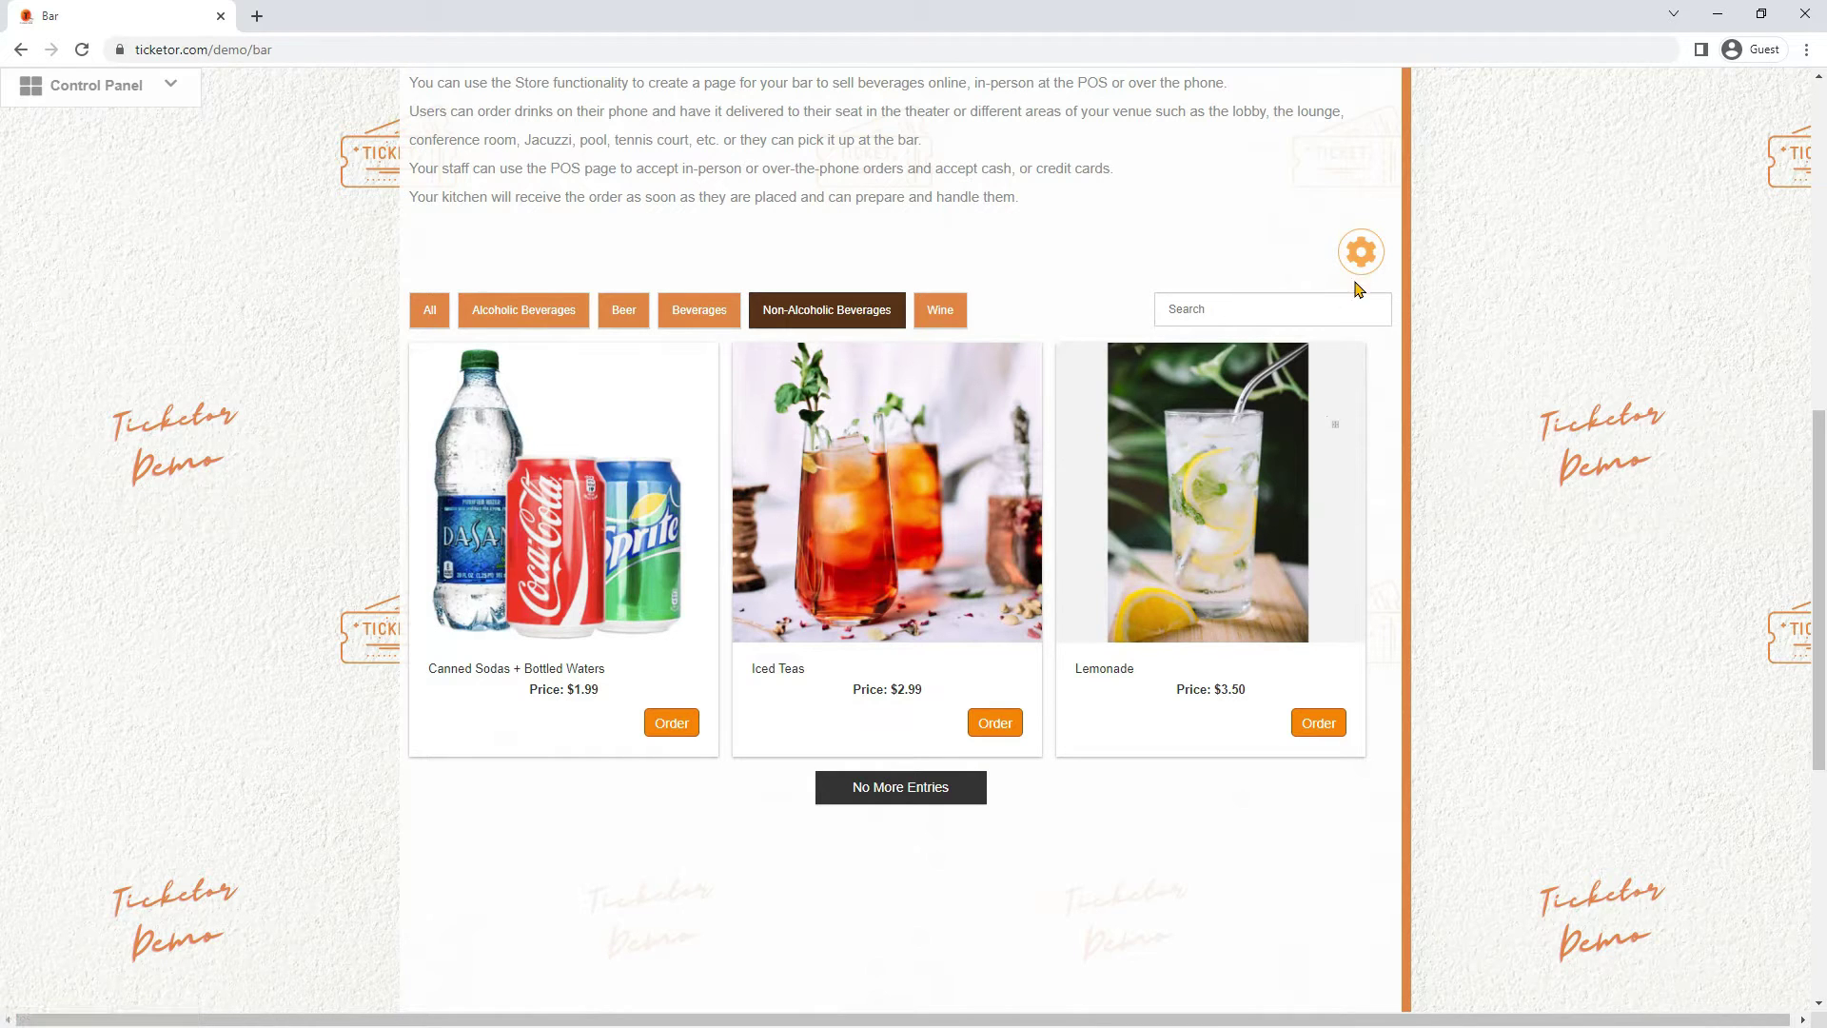
left_click(1361, 252)
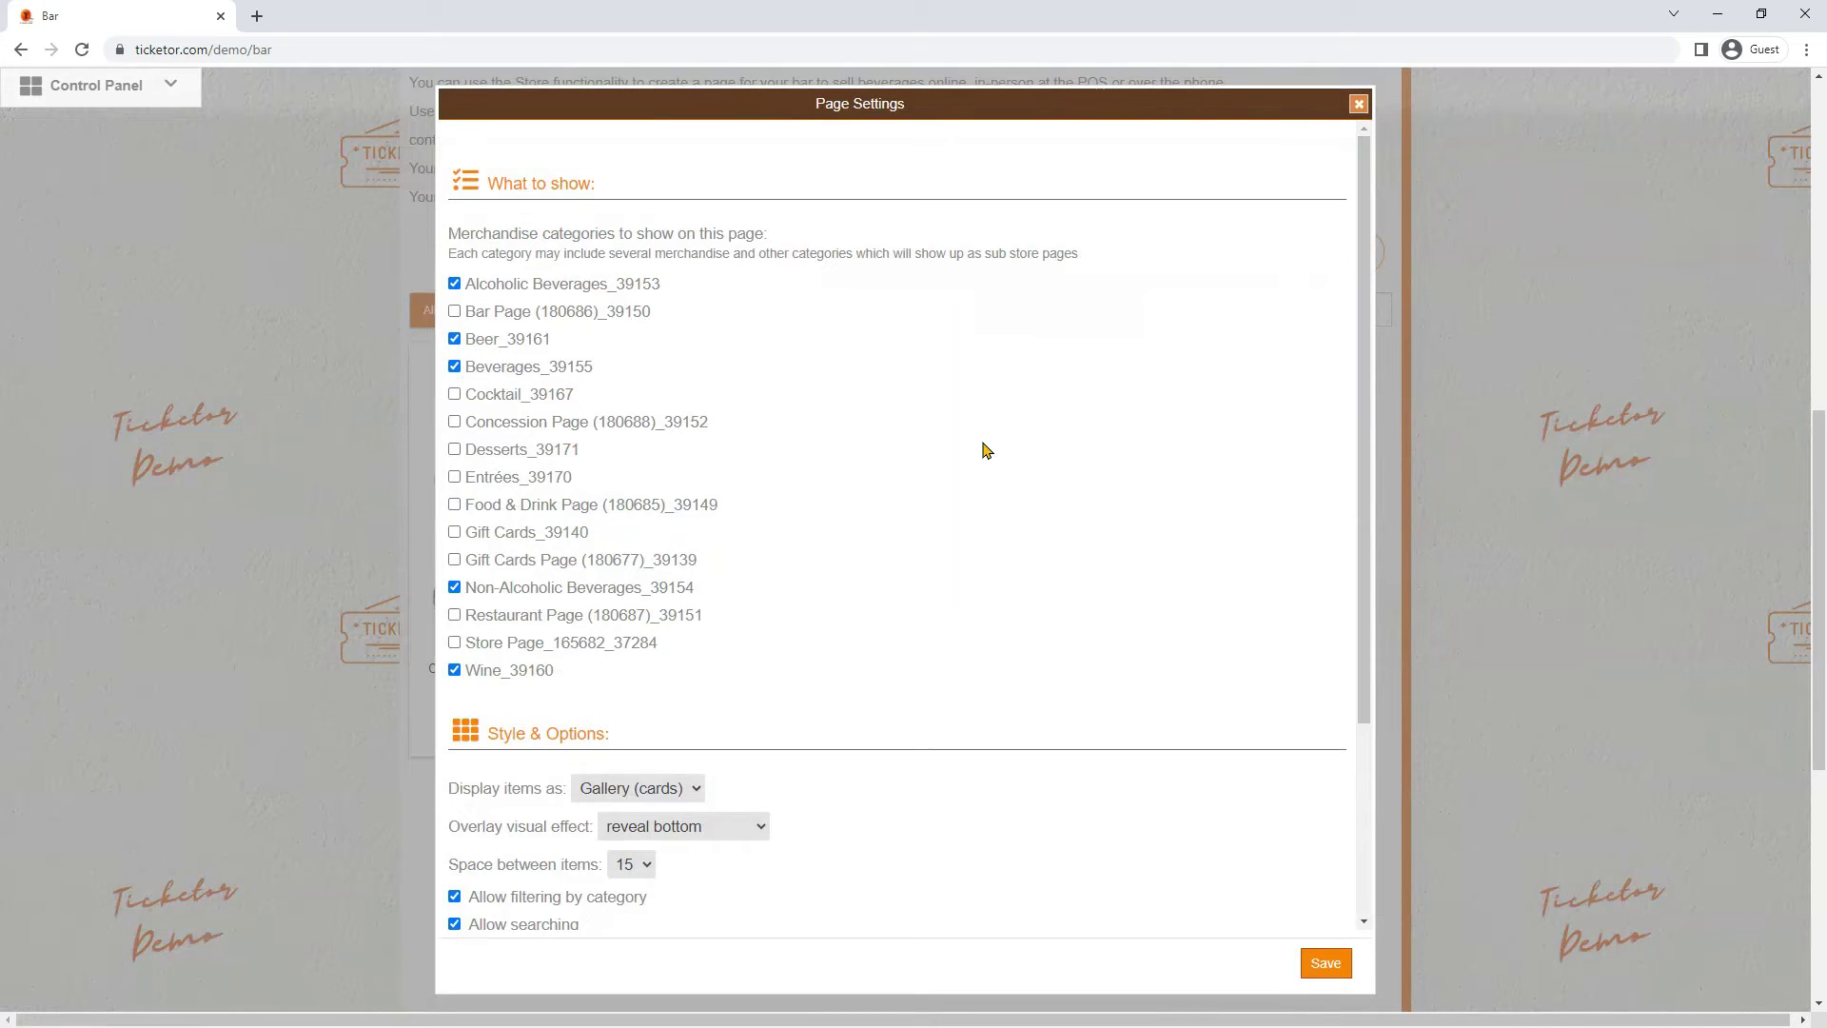
scroll(880, 661, "down", 1)
left_click(654, 695)
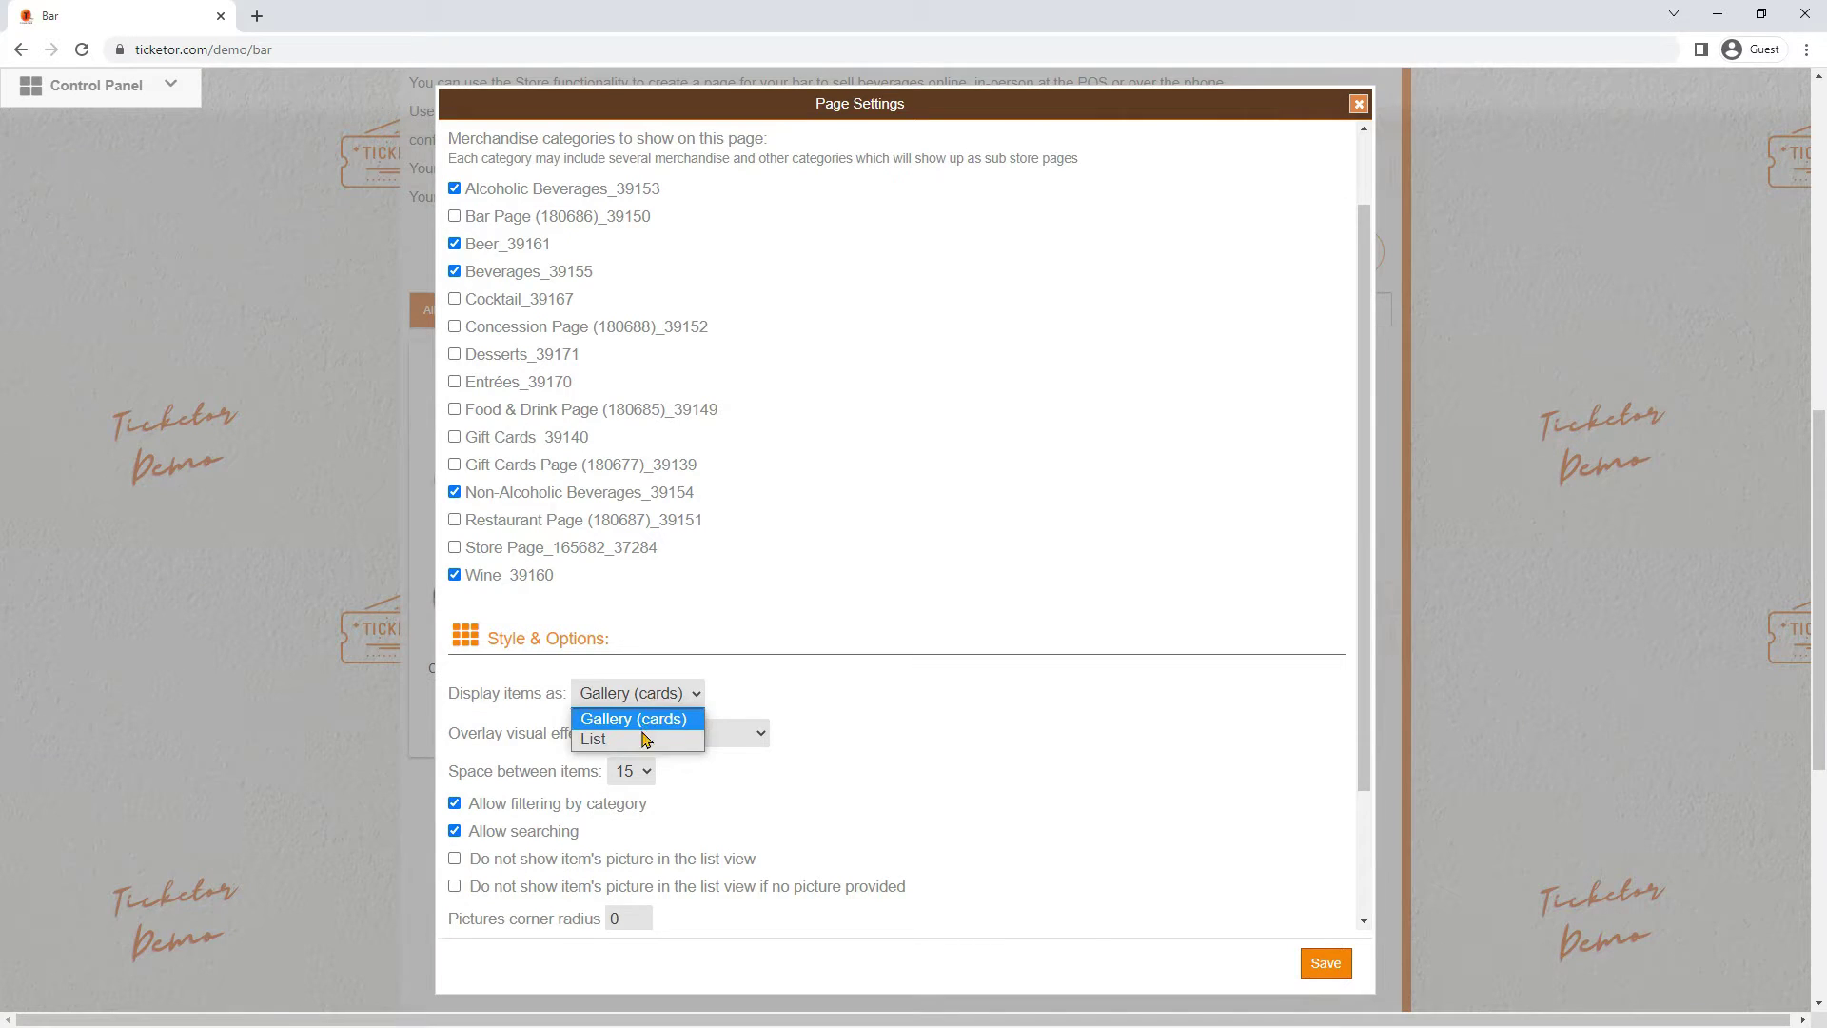
left_click(645, 740)
left_click(644, 701)
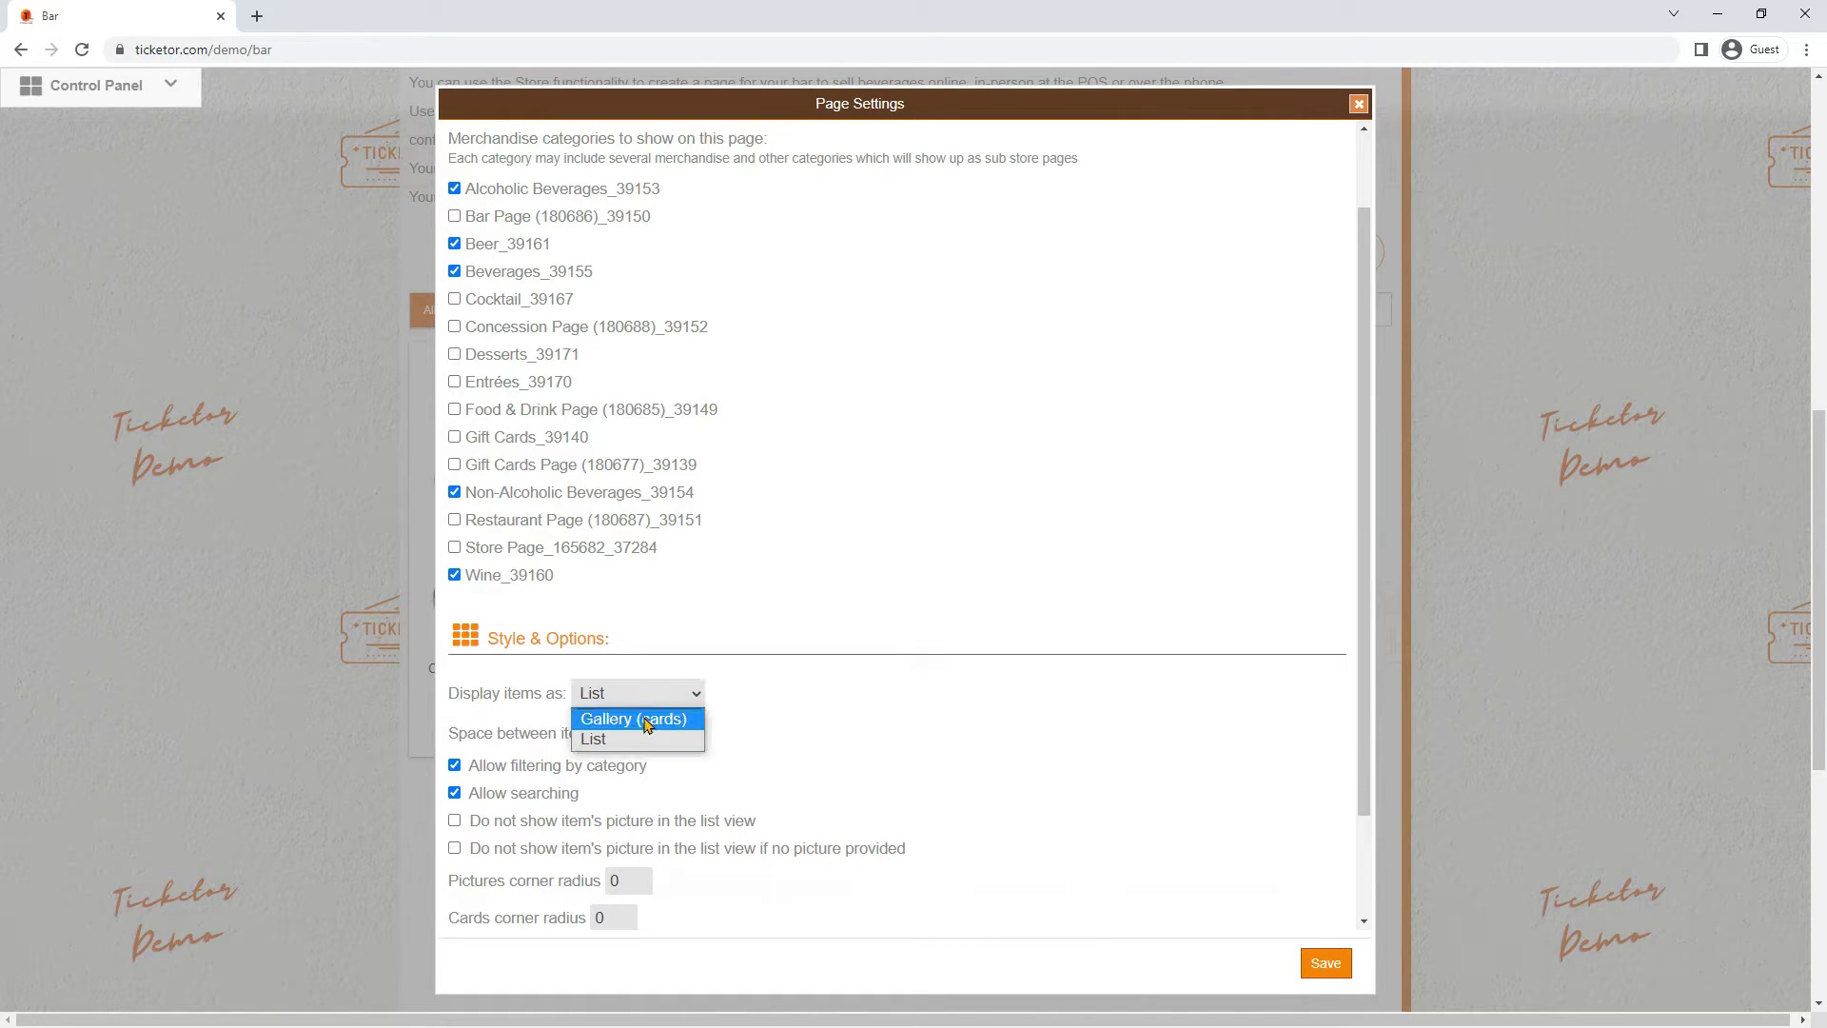
left_click(653, 718)
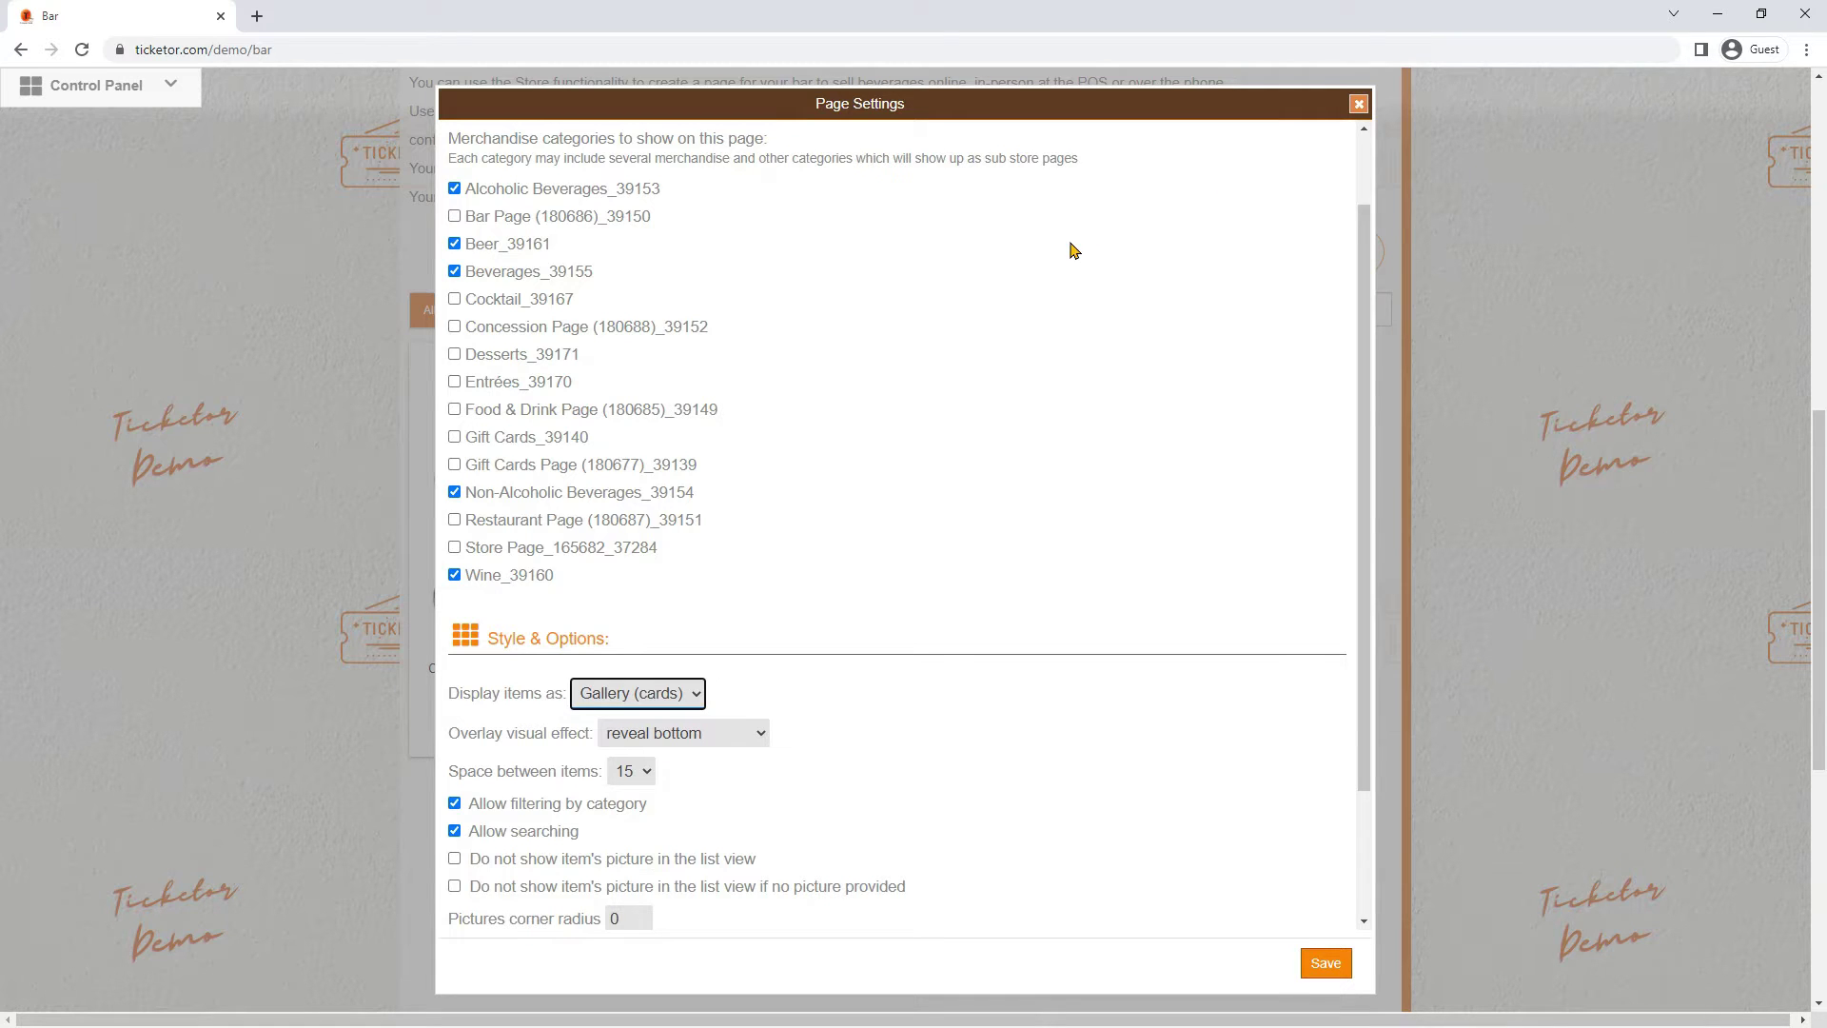
scroll(1072, 249, "up", 1)
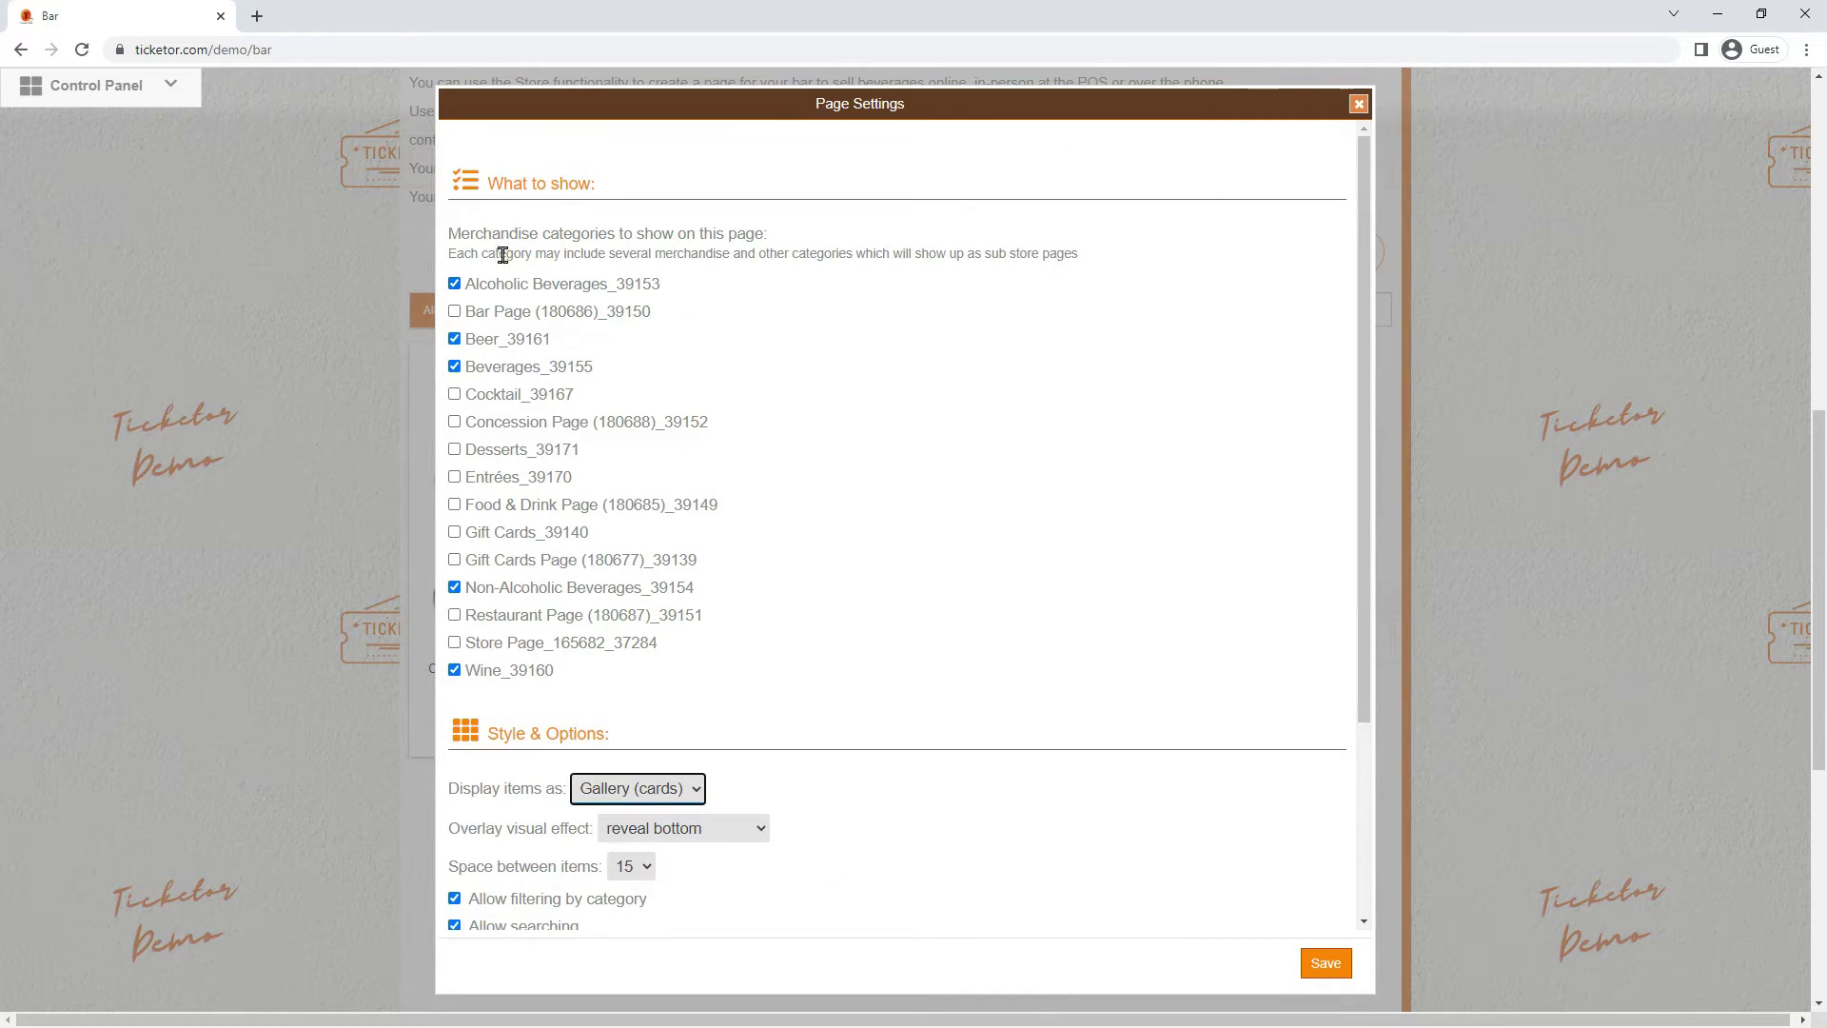
left_click_drag(513, 187, 647, 190)
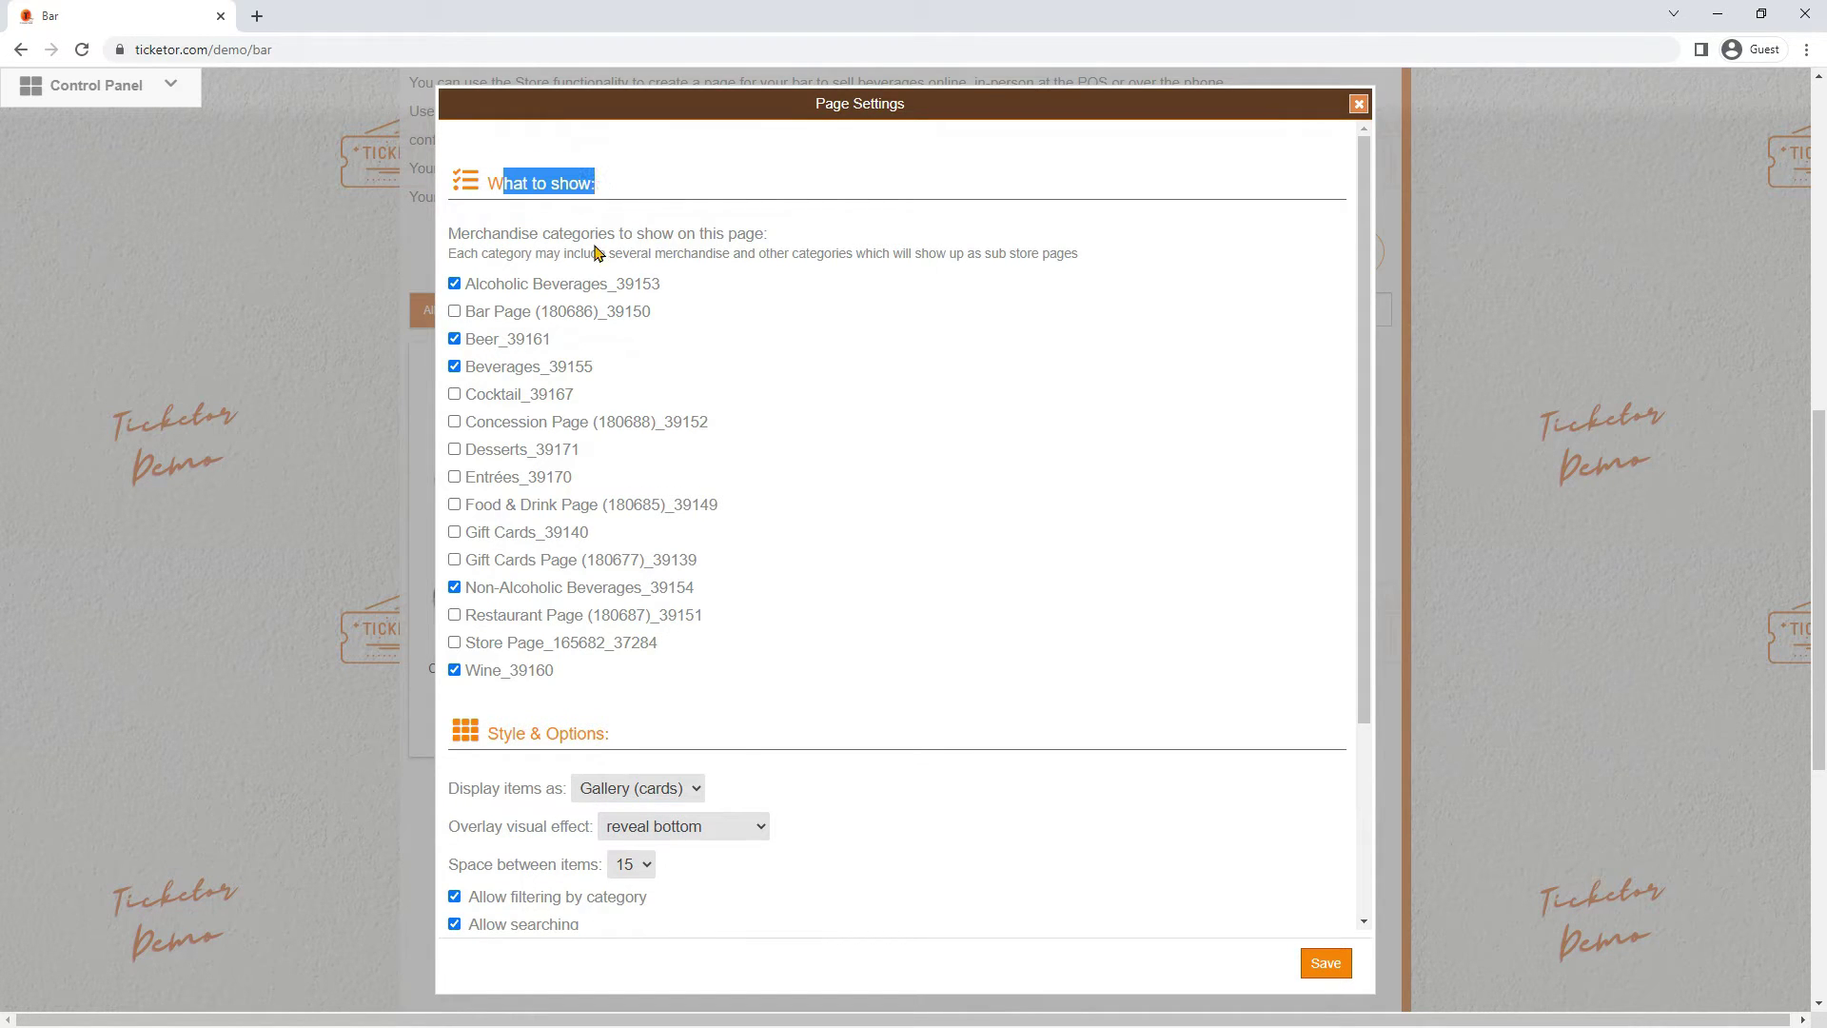
left_click(562, 293)
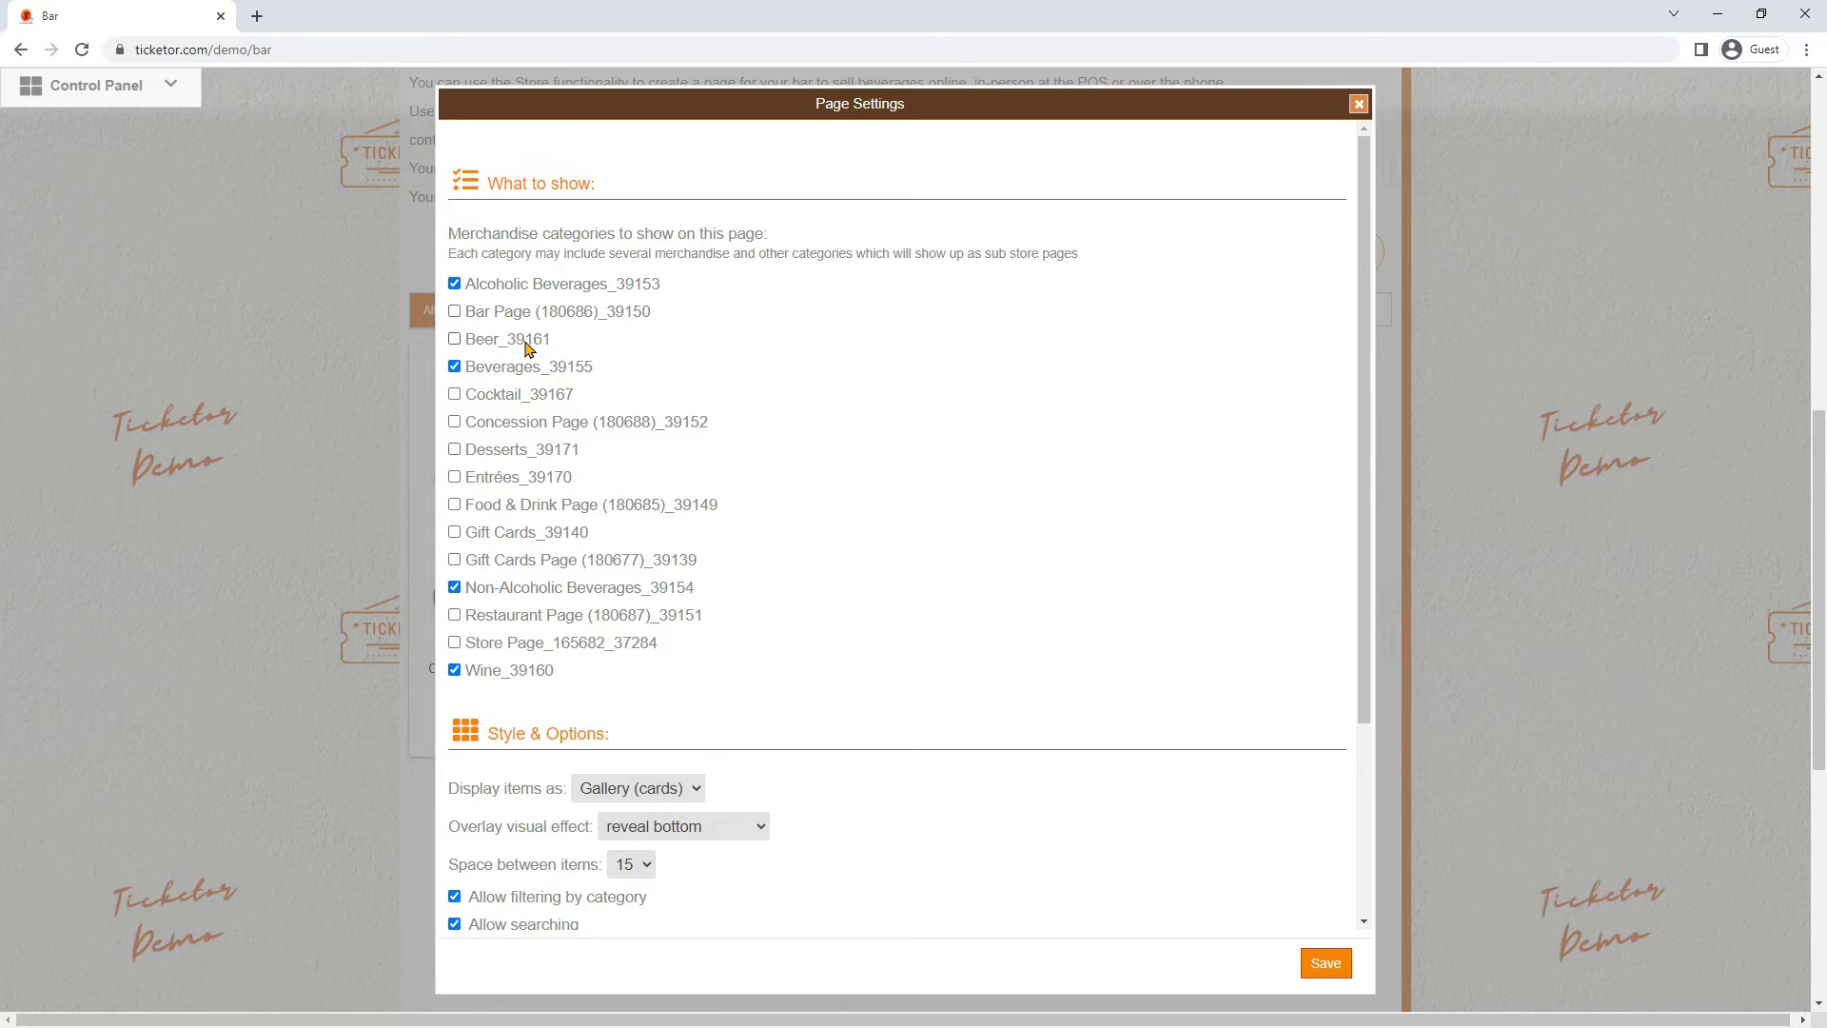
triple_click(528, 348)
left_click(519, 592)
left_click(1360, 105)
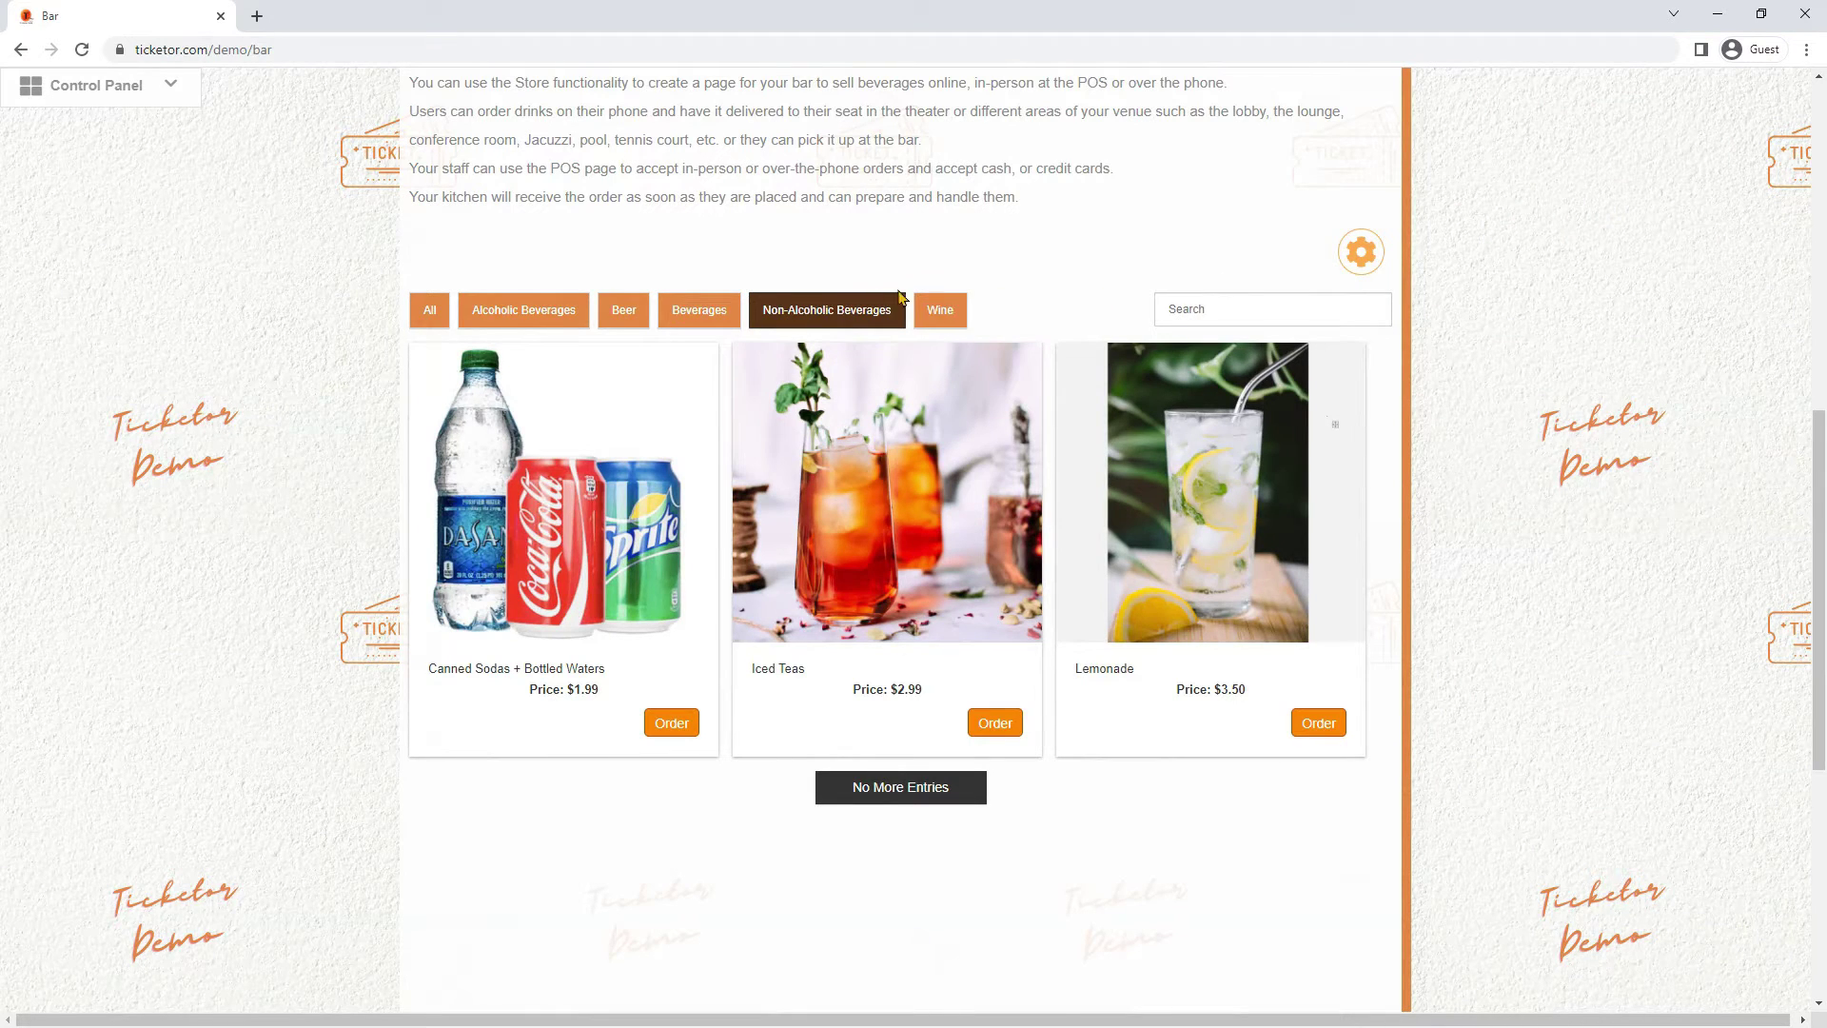
Under Wine, preview Chardonnay's Bottle option at $28.00, then return to the All filter
left_click(940, 310)
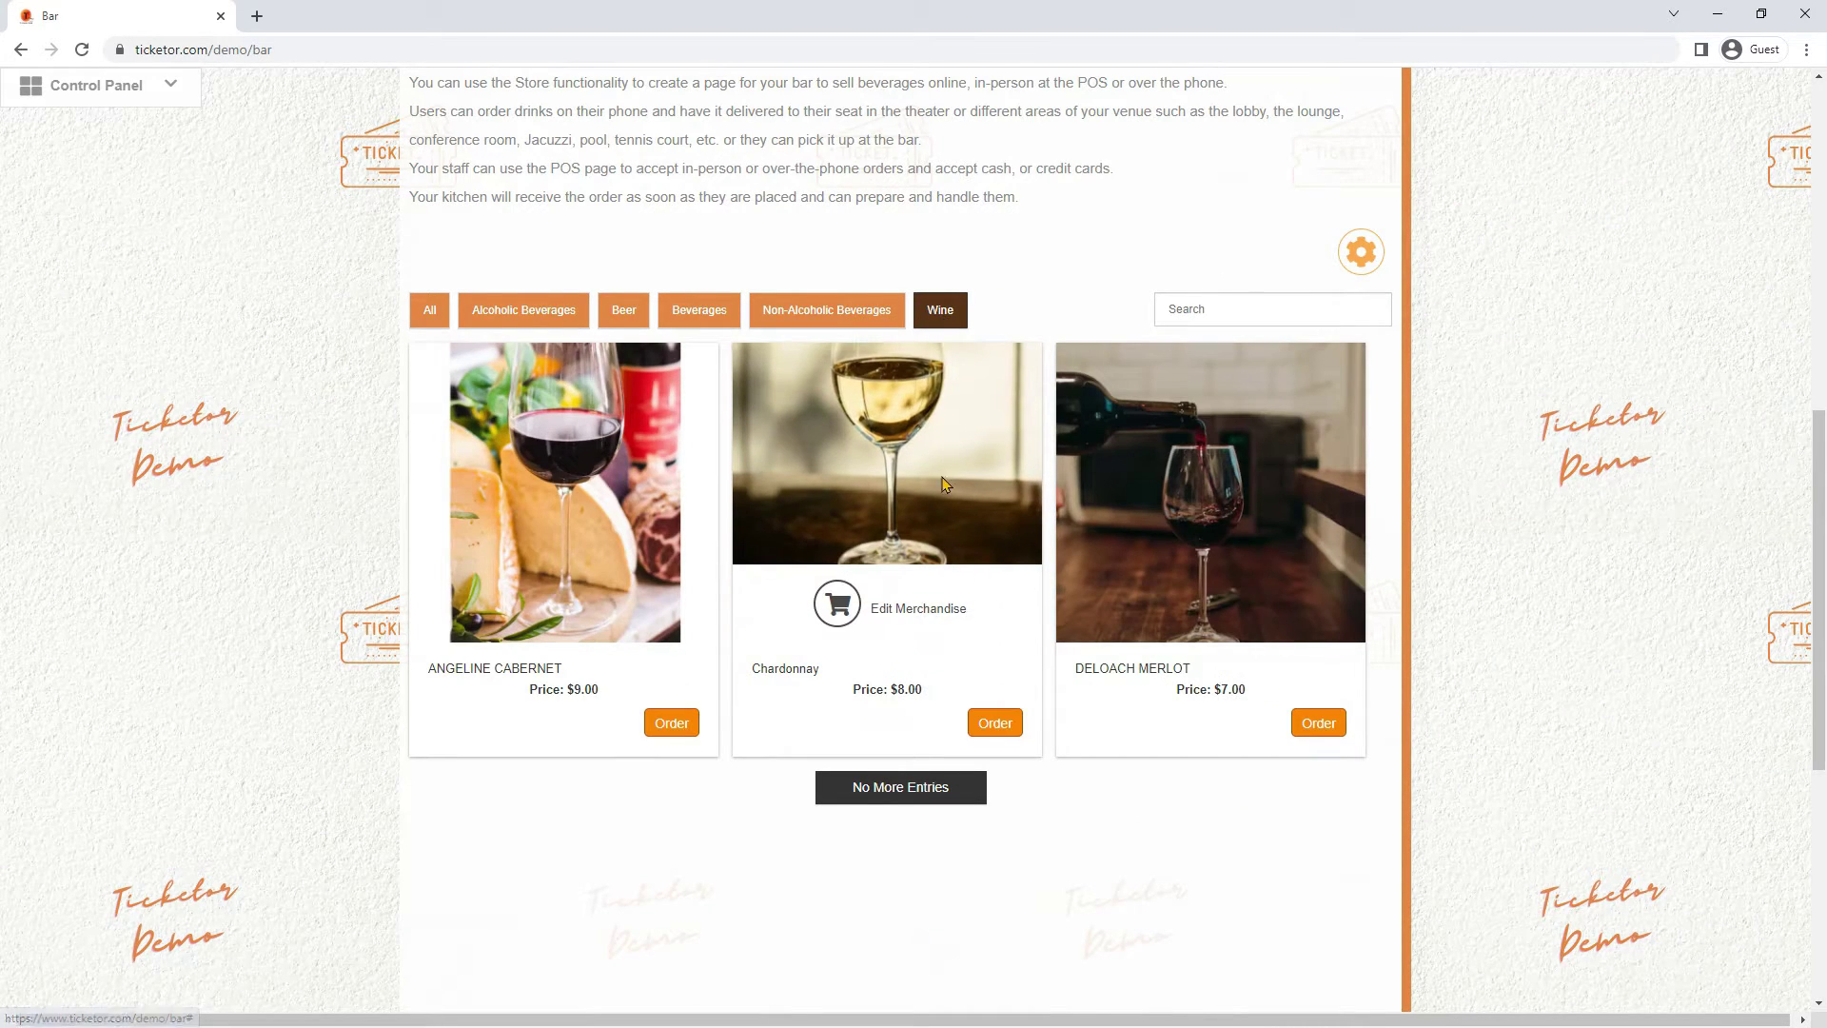
left_click(994, 723)
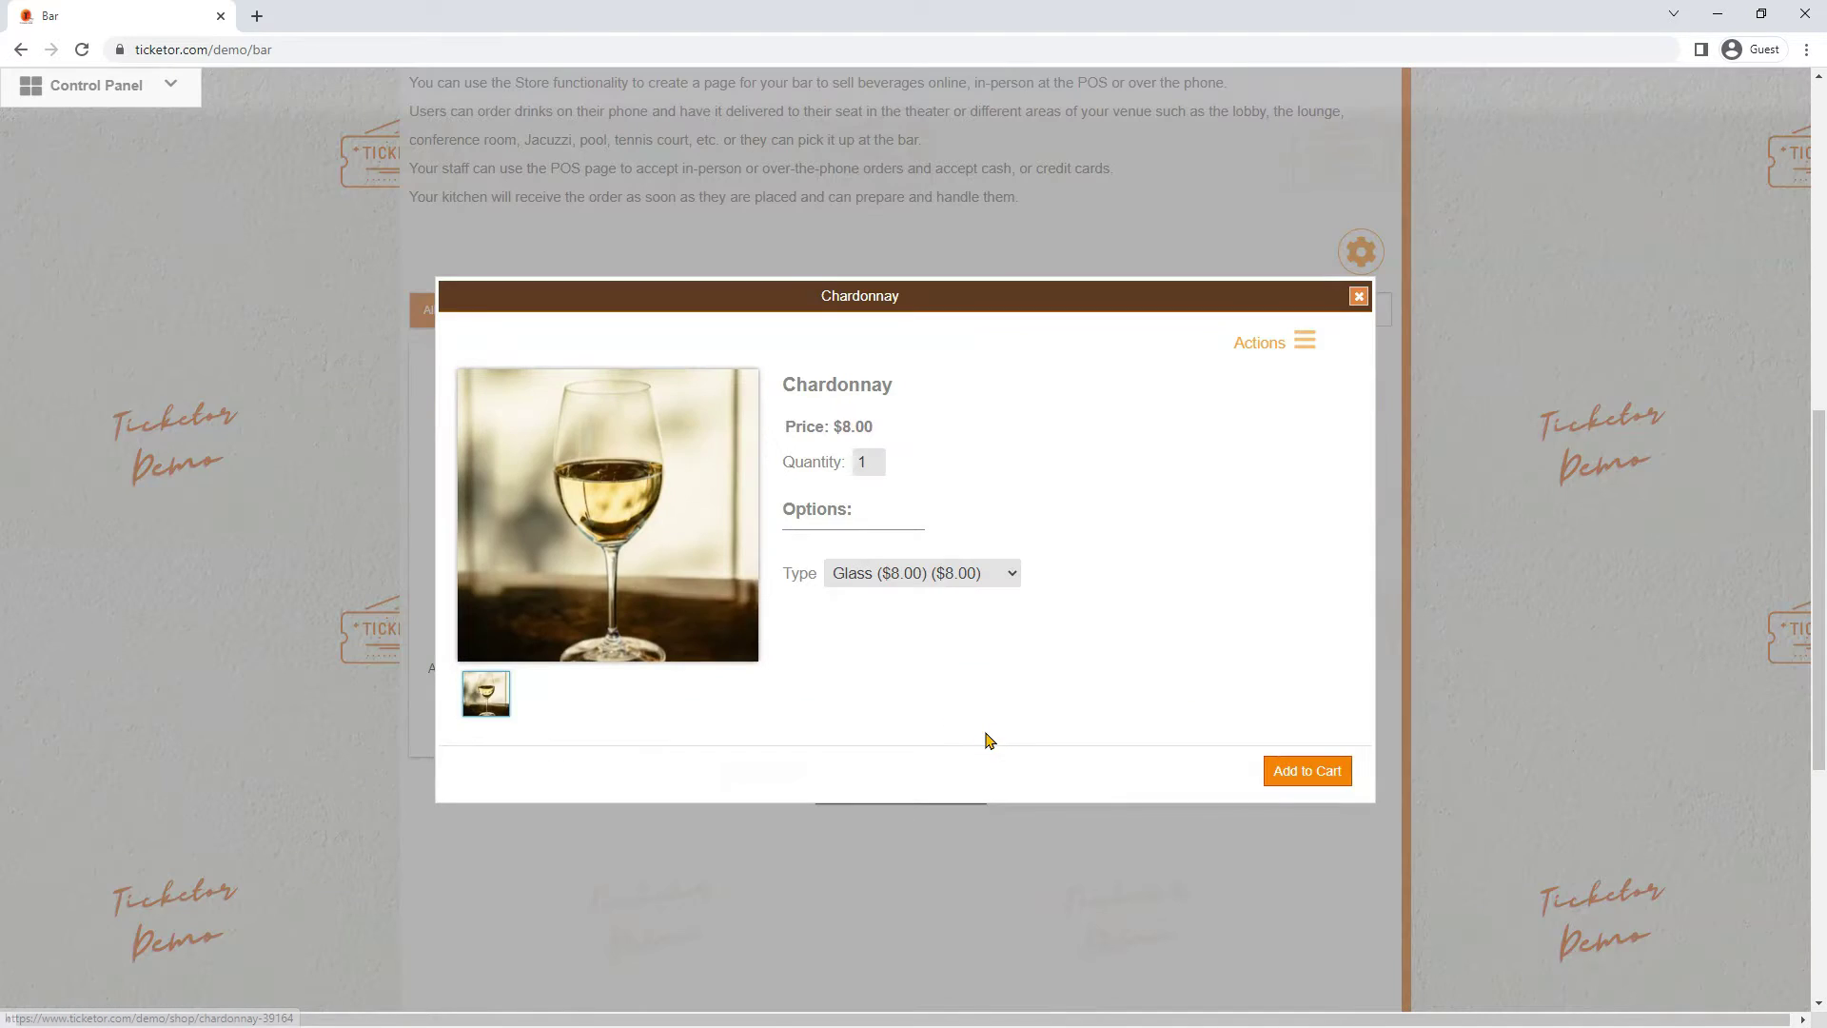
left_click(931, 586)
left_click(913, 618)
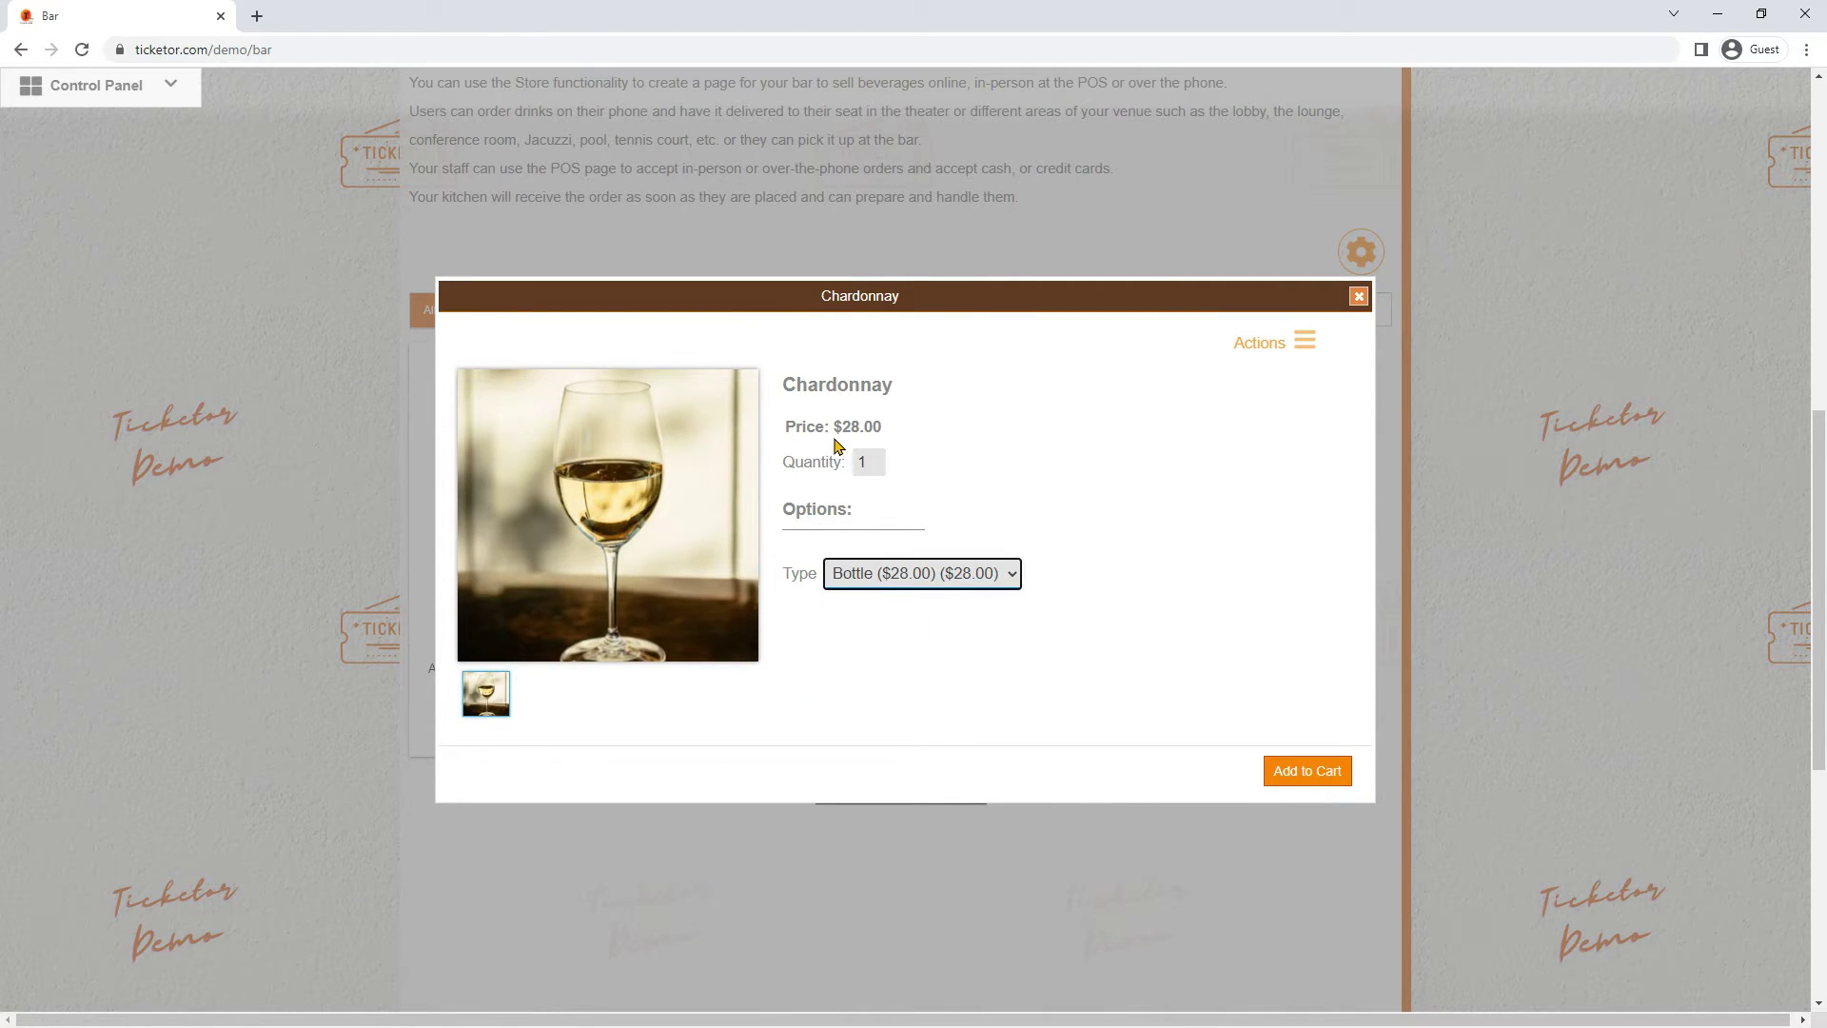
left_click_drag(834, 426, 942, 452)
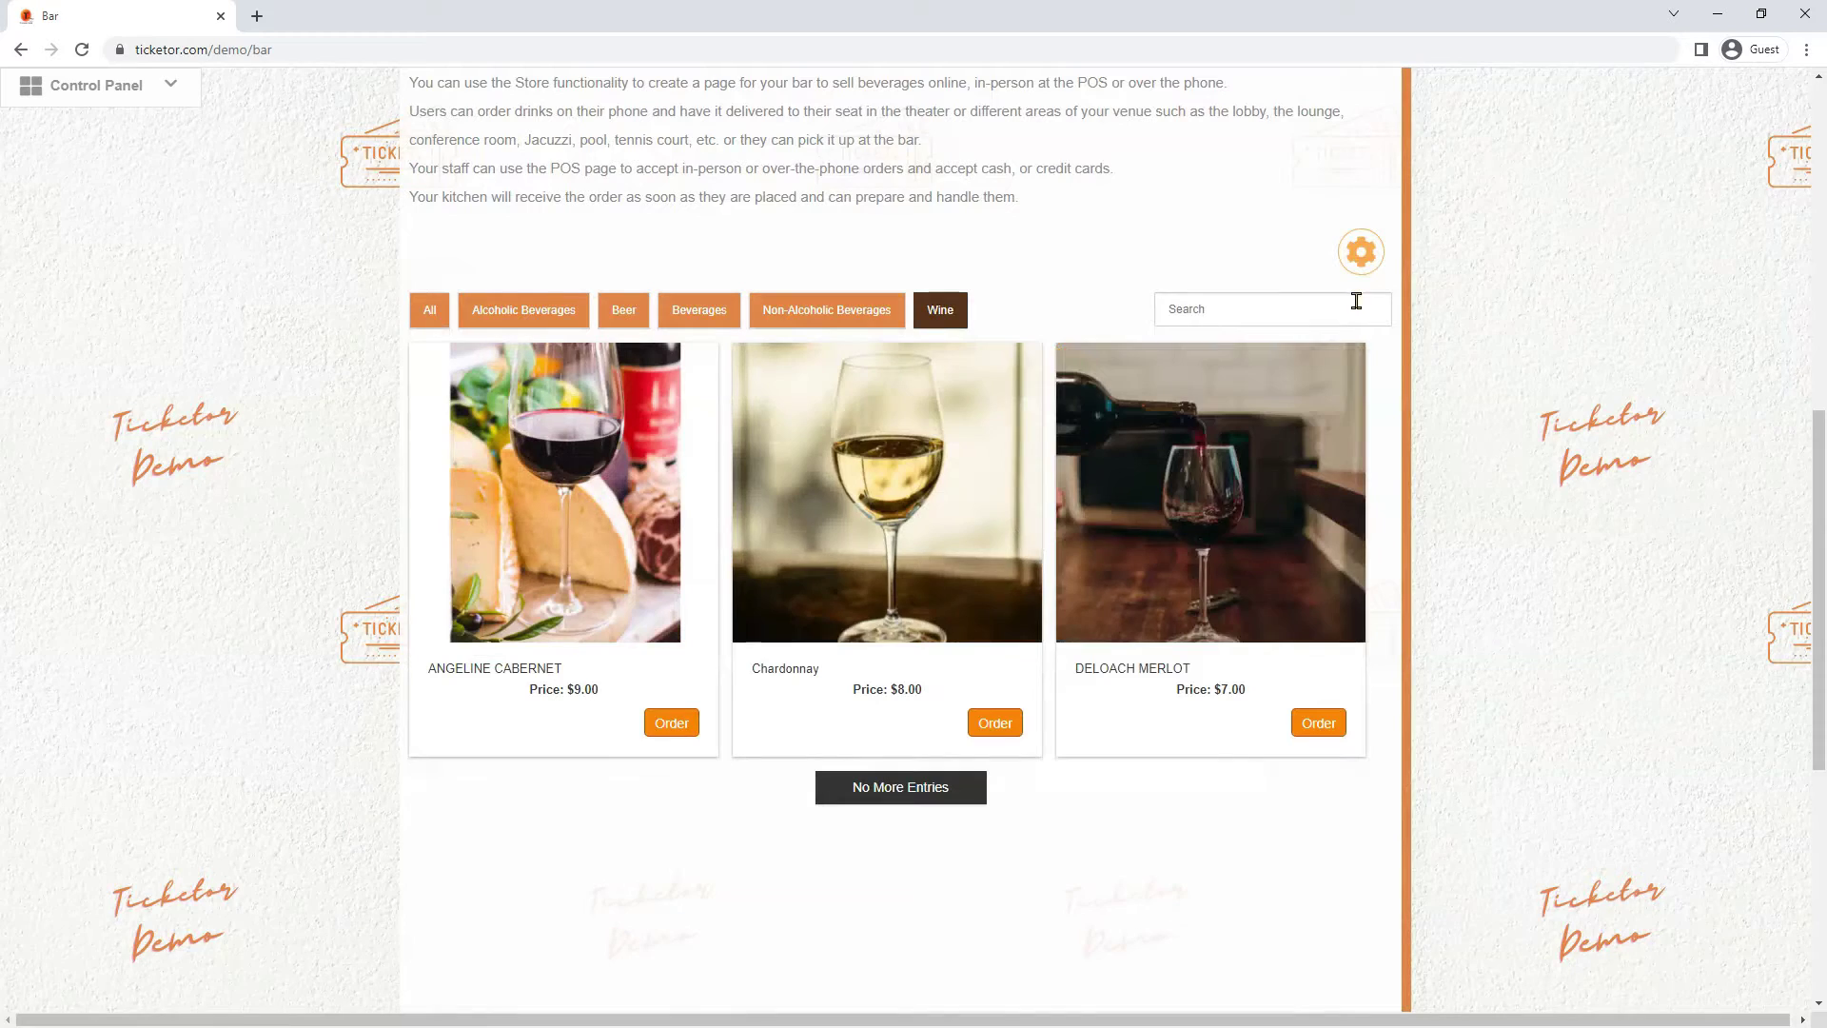
left_click(1358, 296)
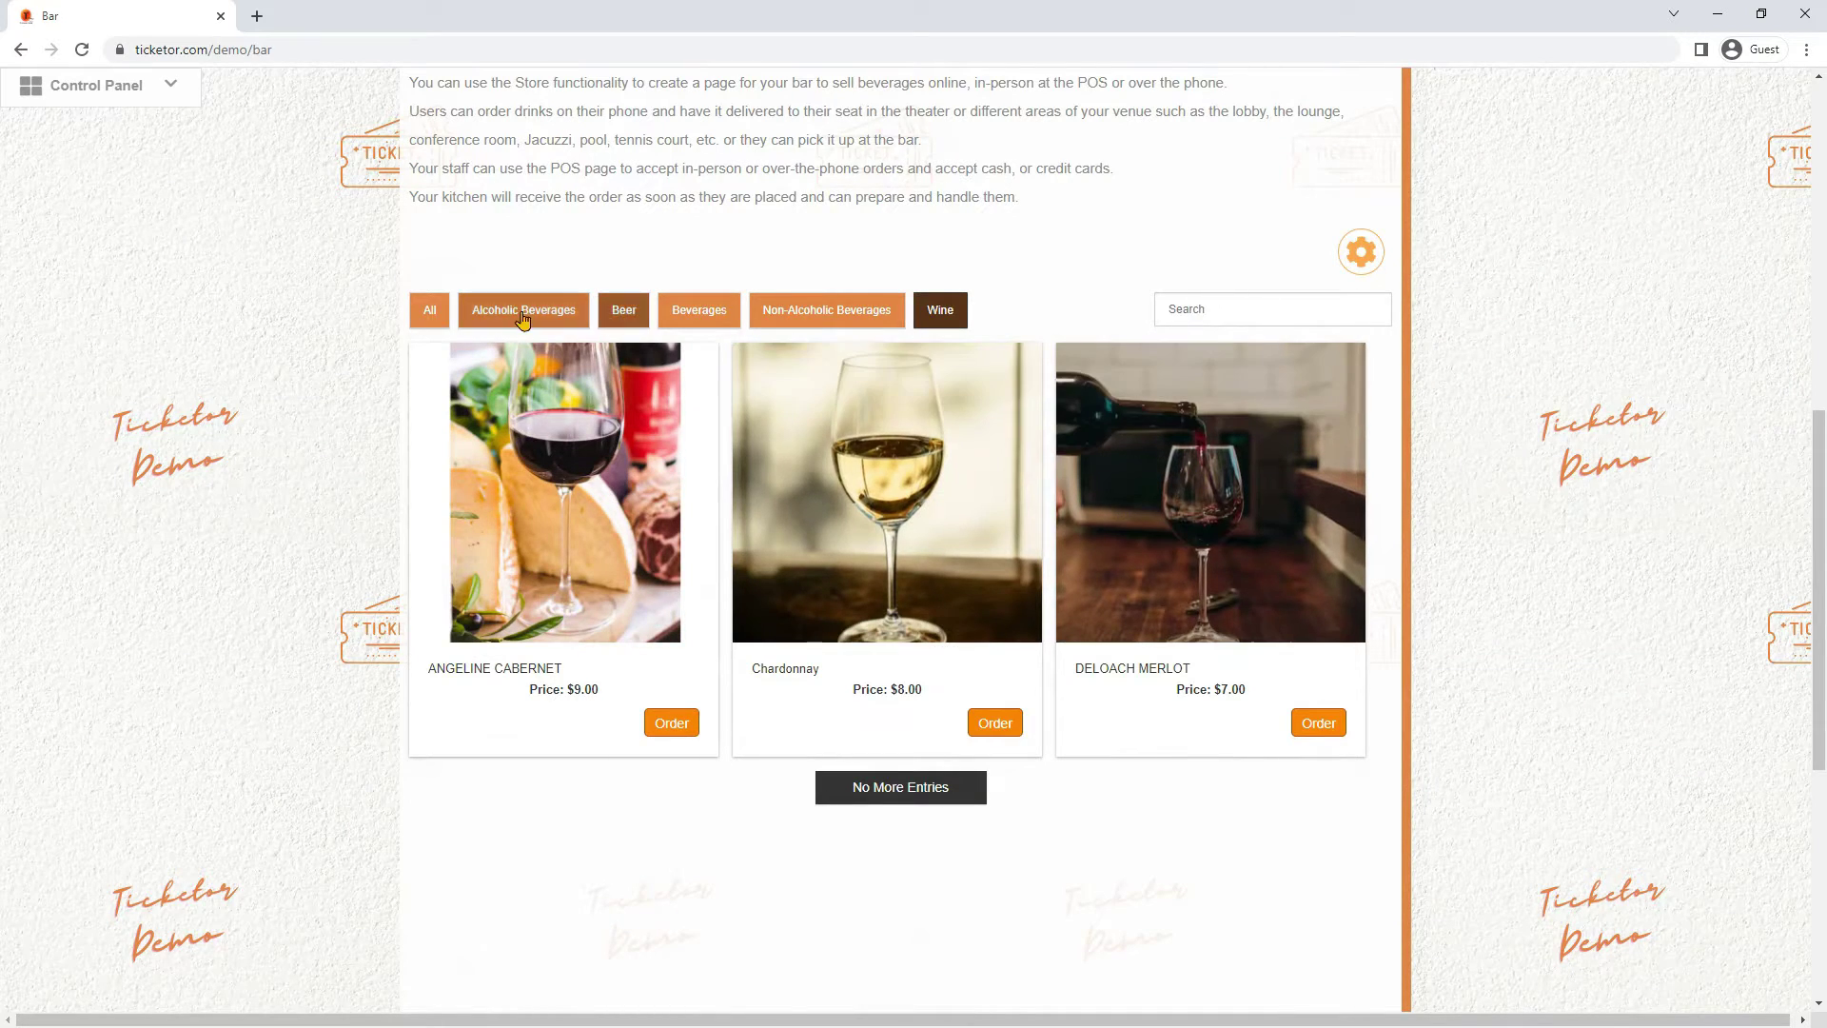
left_click(429, 309)
scroll(511, 373, "up", 2)
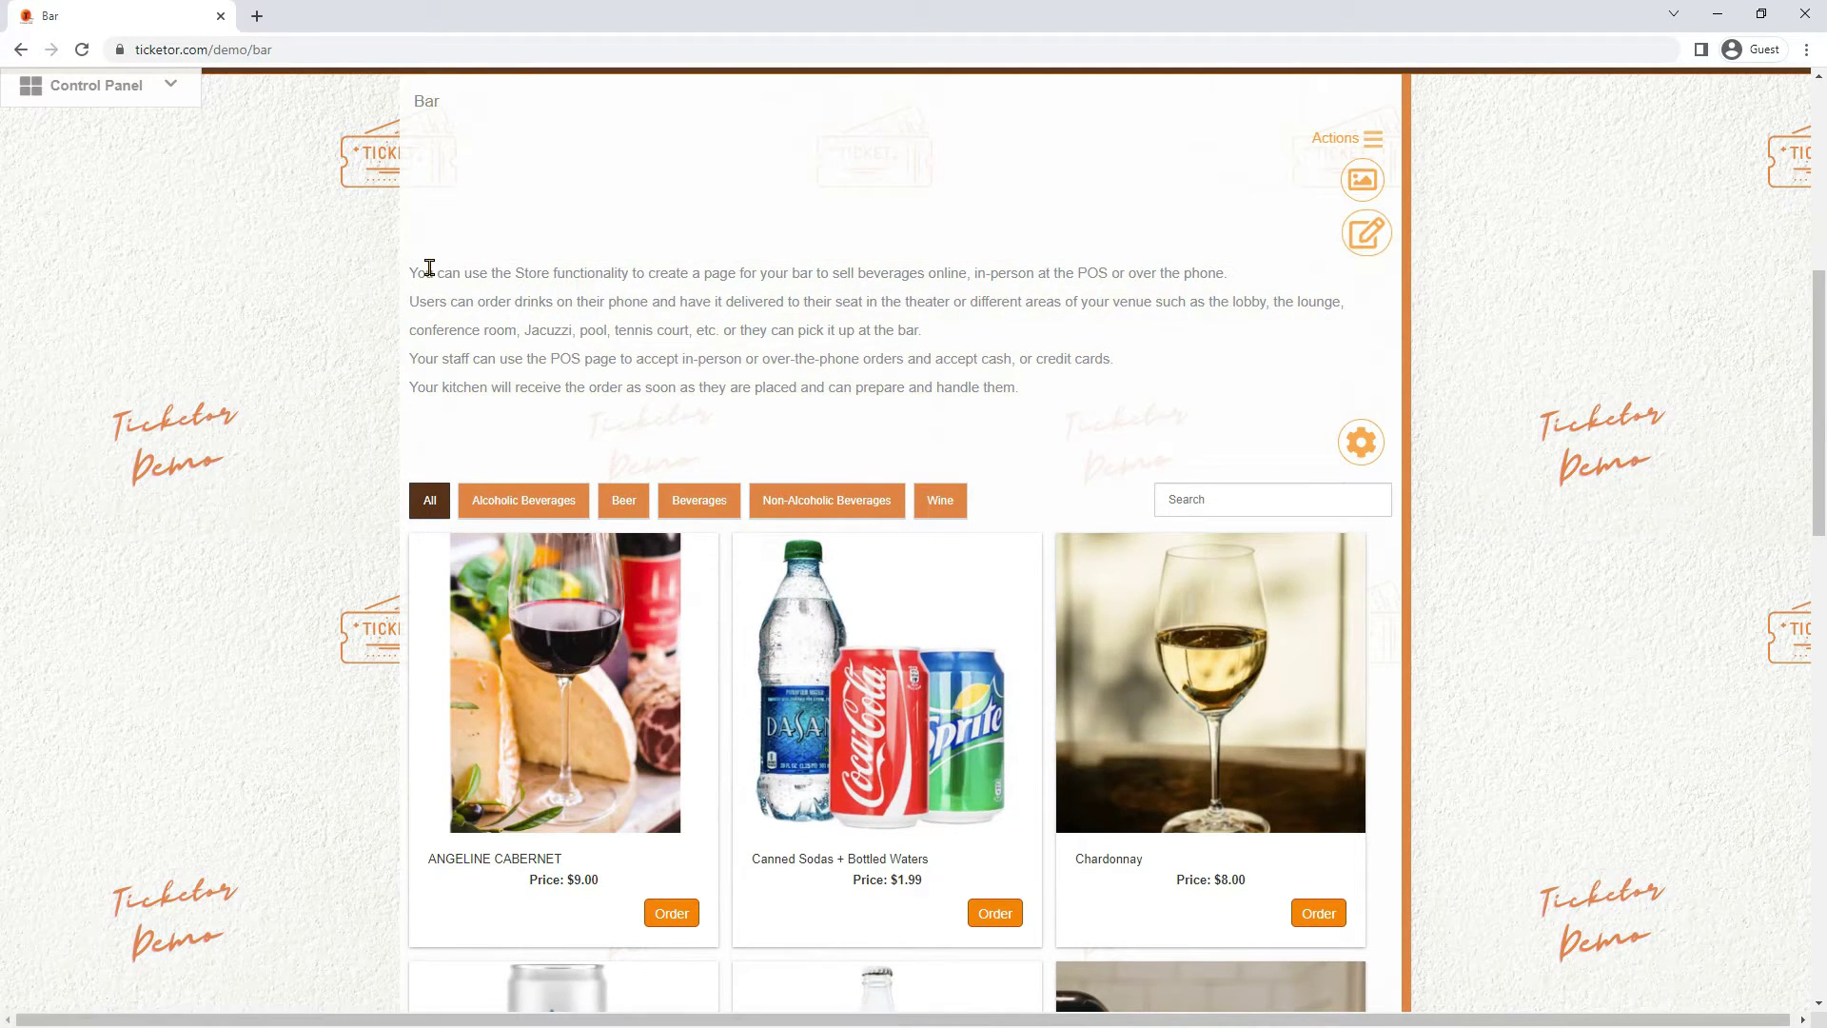
Open the POS (Point of sales) page from the store's Actions menu in a new tab
left_click_drag(411, 279, 1034, 394)
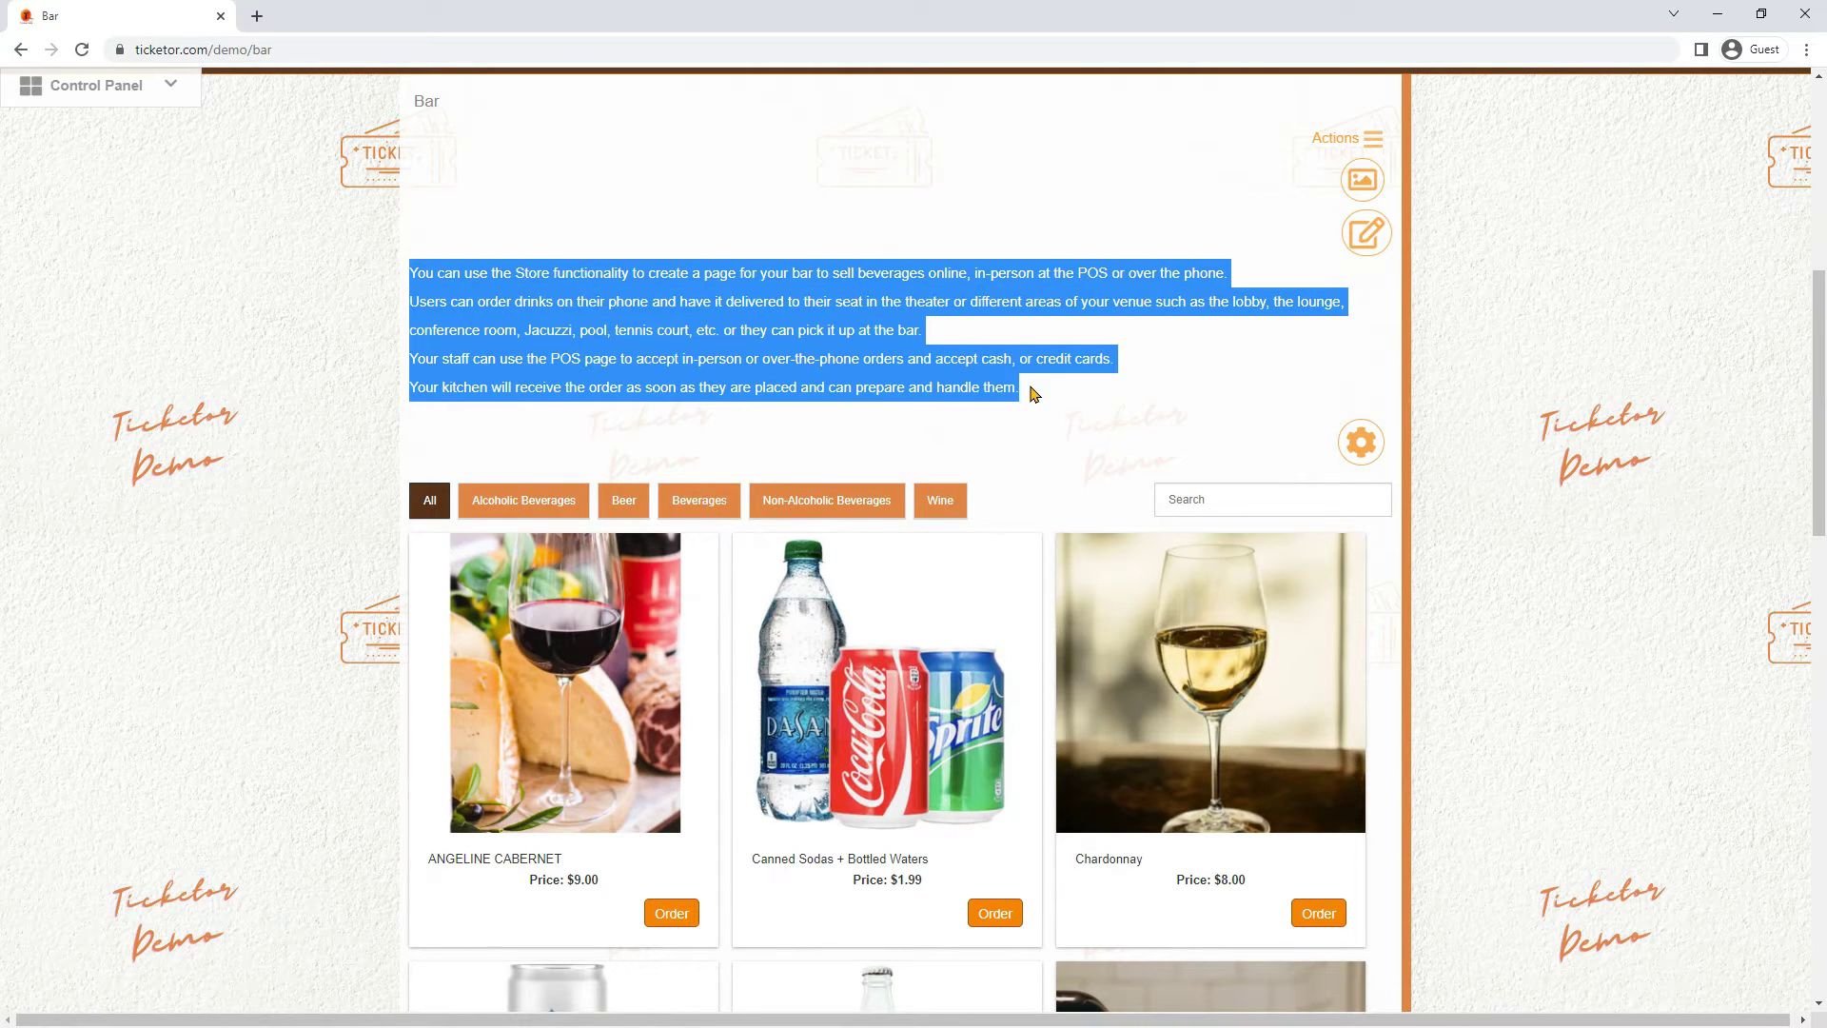
scroll(1034, 394, "up", 1)
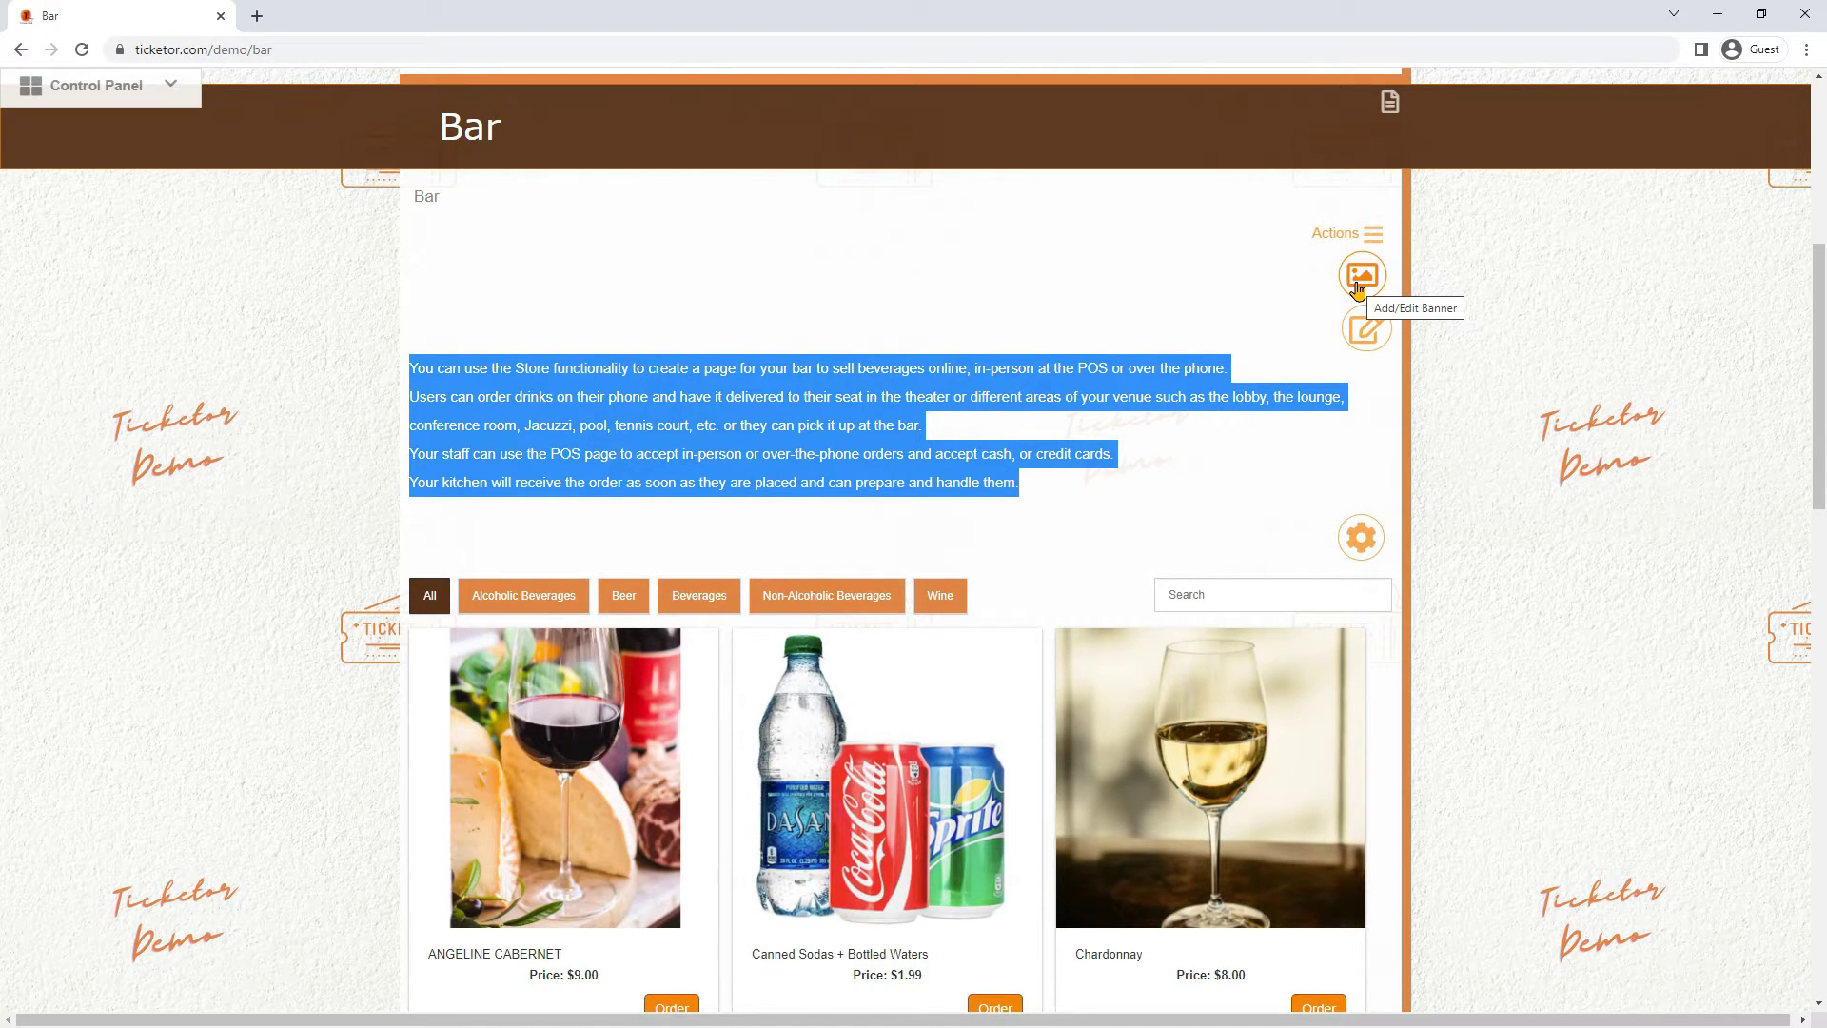
left_click(1162, 312)
left_click(1370, 236)
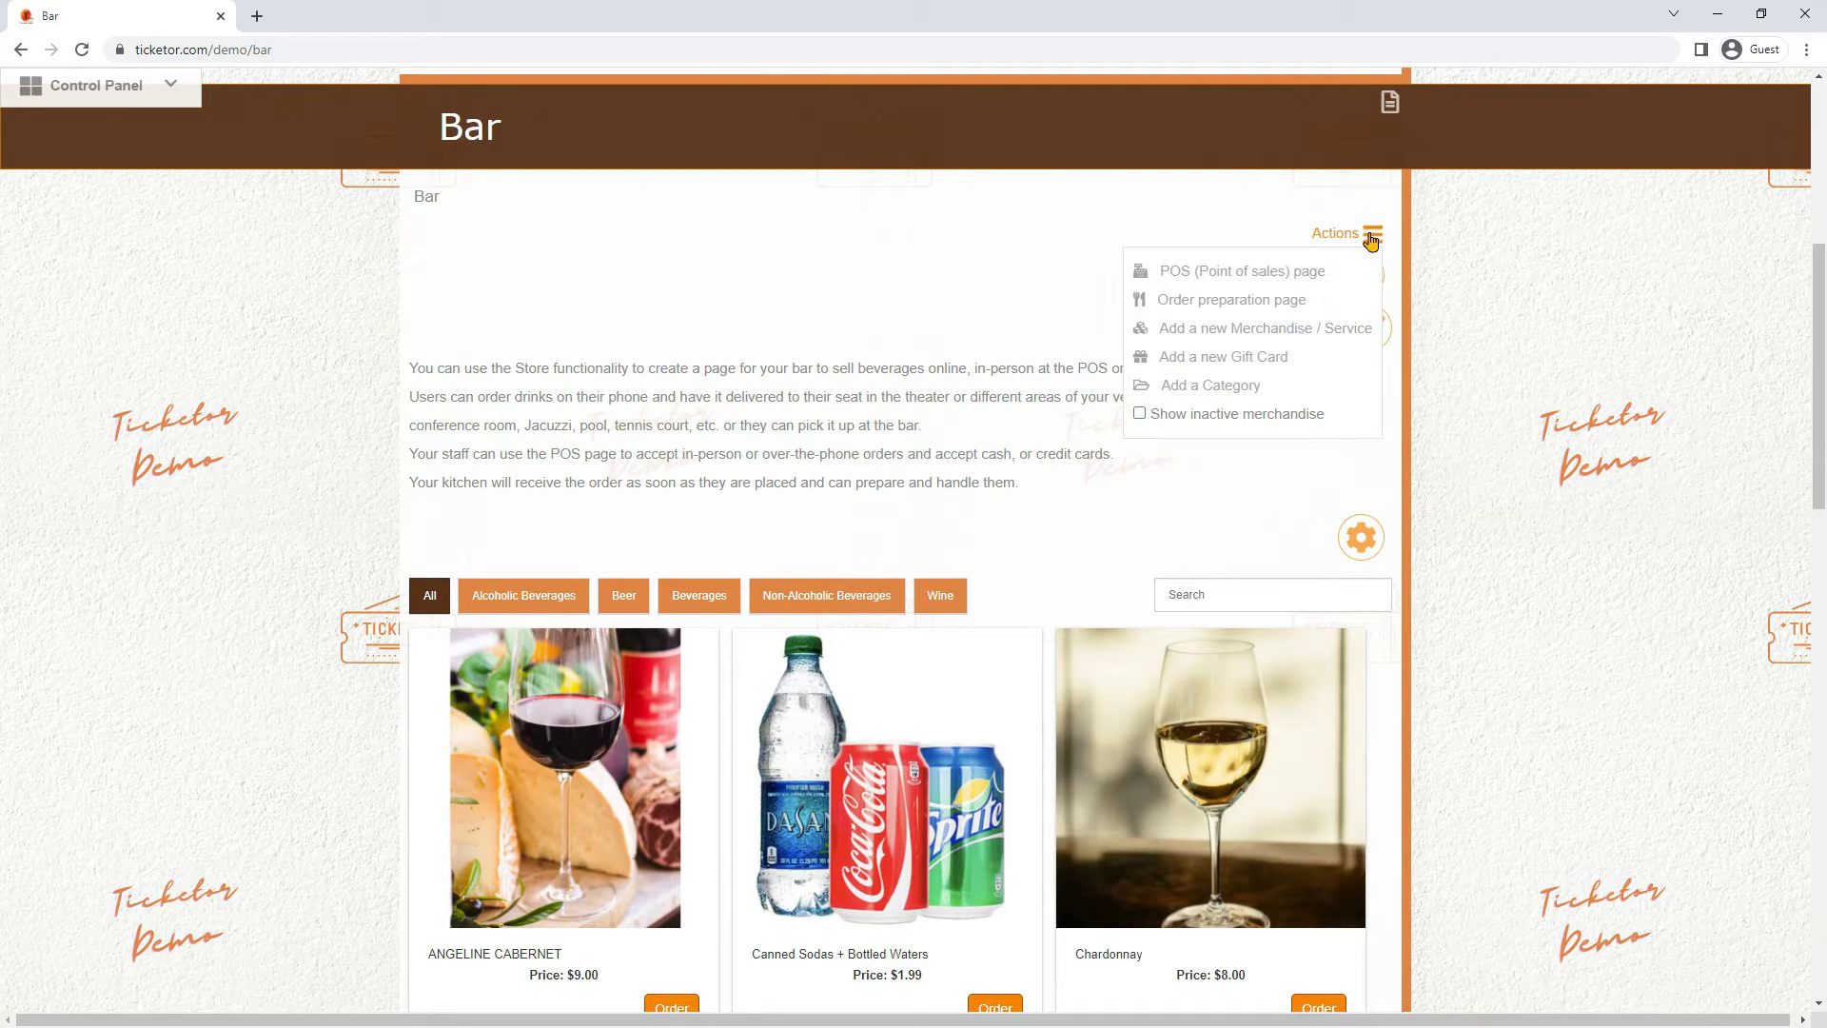
right_click(1227, 286)
left_click(1228, 287)
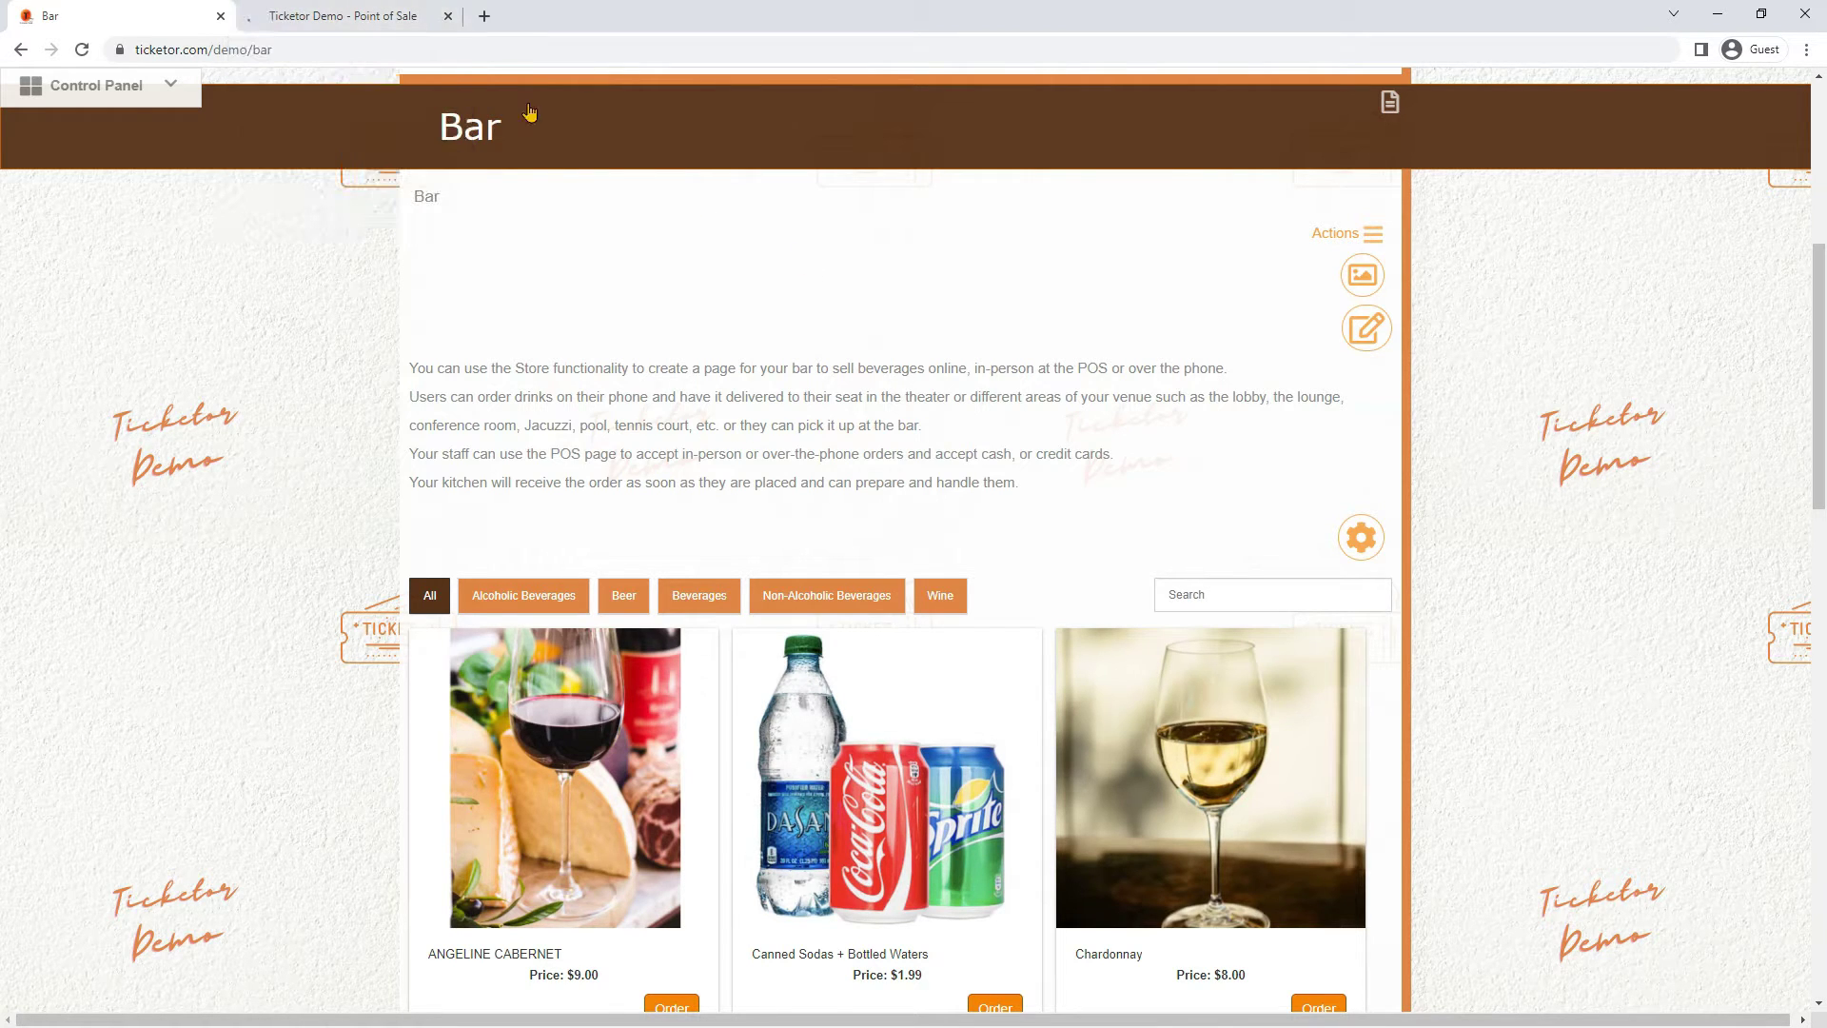
On the Point of Sale tab, add COORS LIGHT for a $14.00 total and choose Cash
left_click(373, 23)
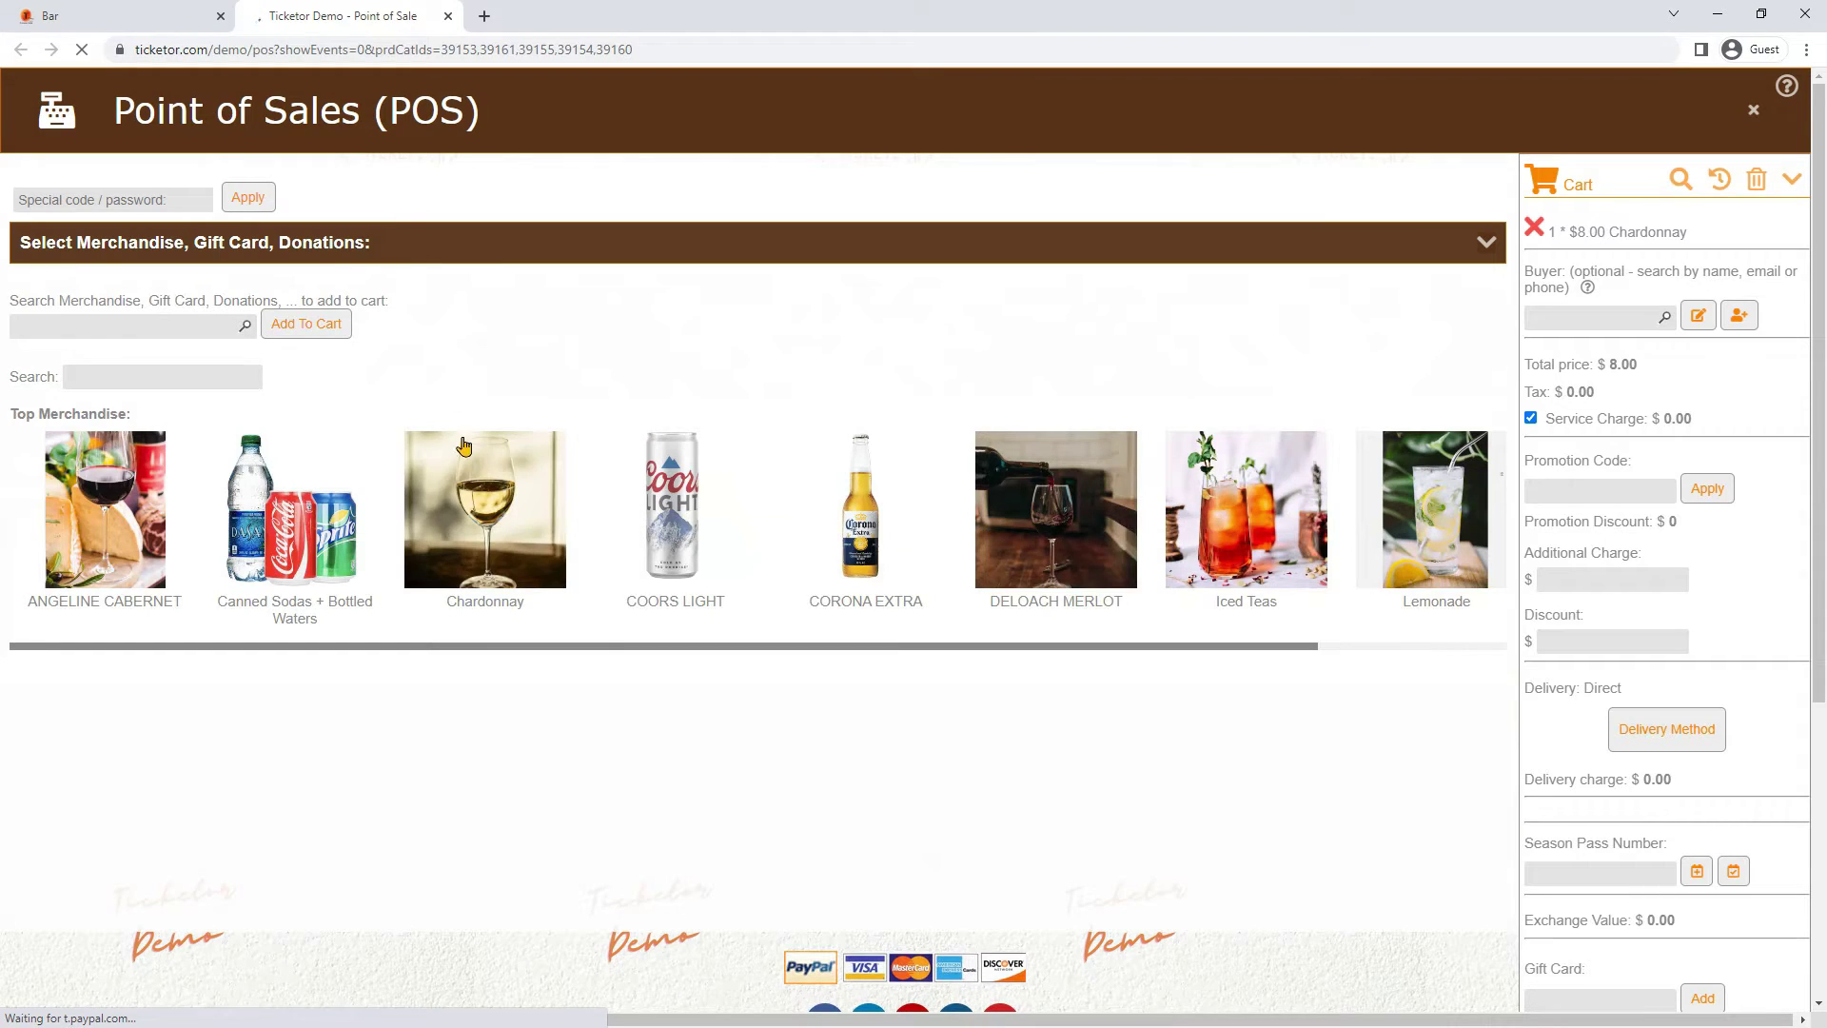
left_click(648, 496)
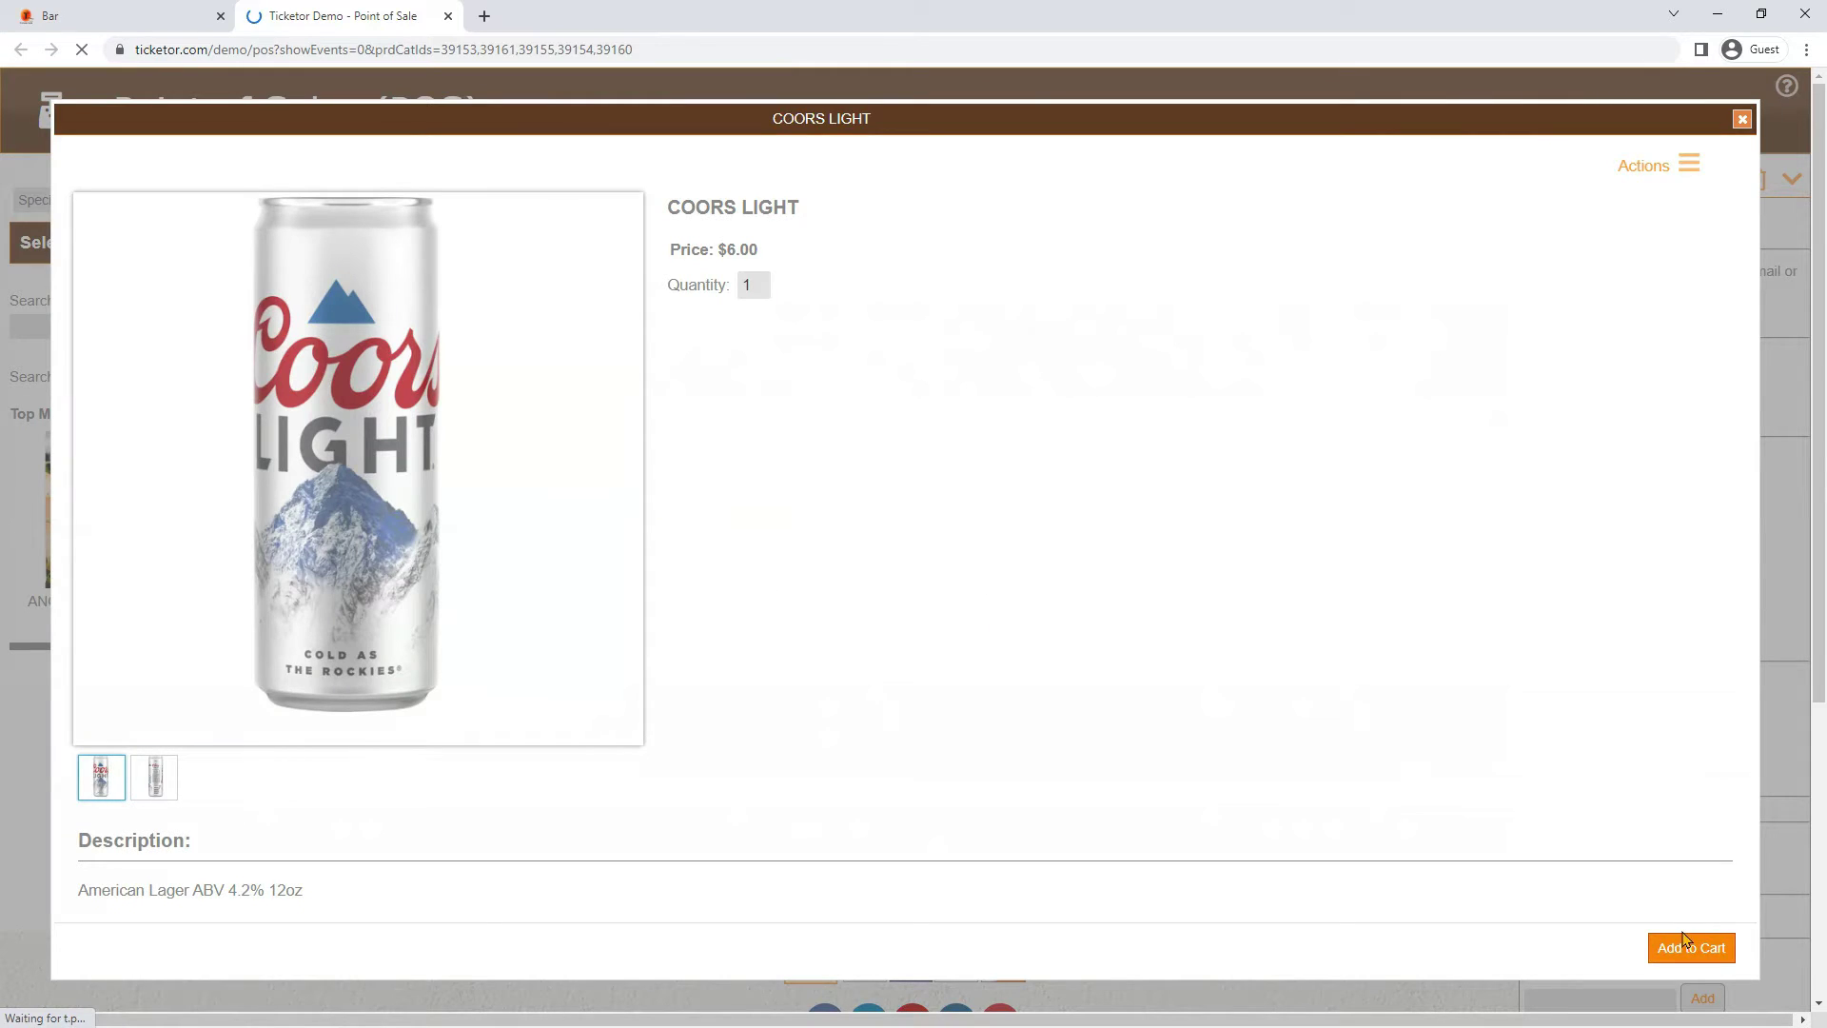
left_click(1690, 948)
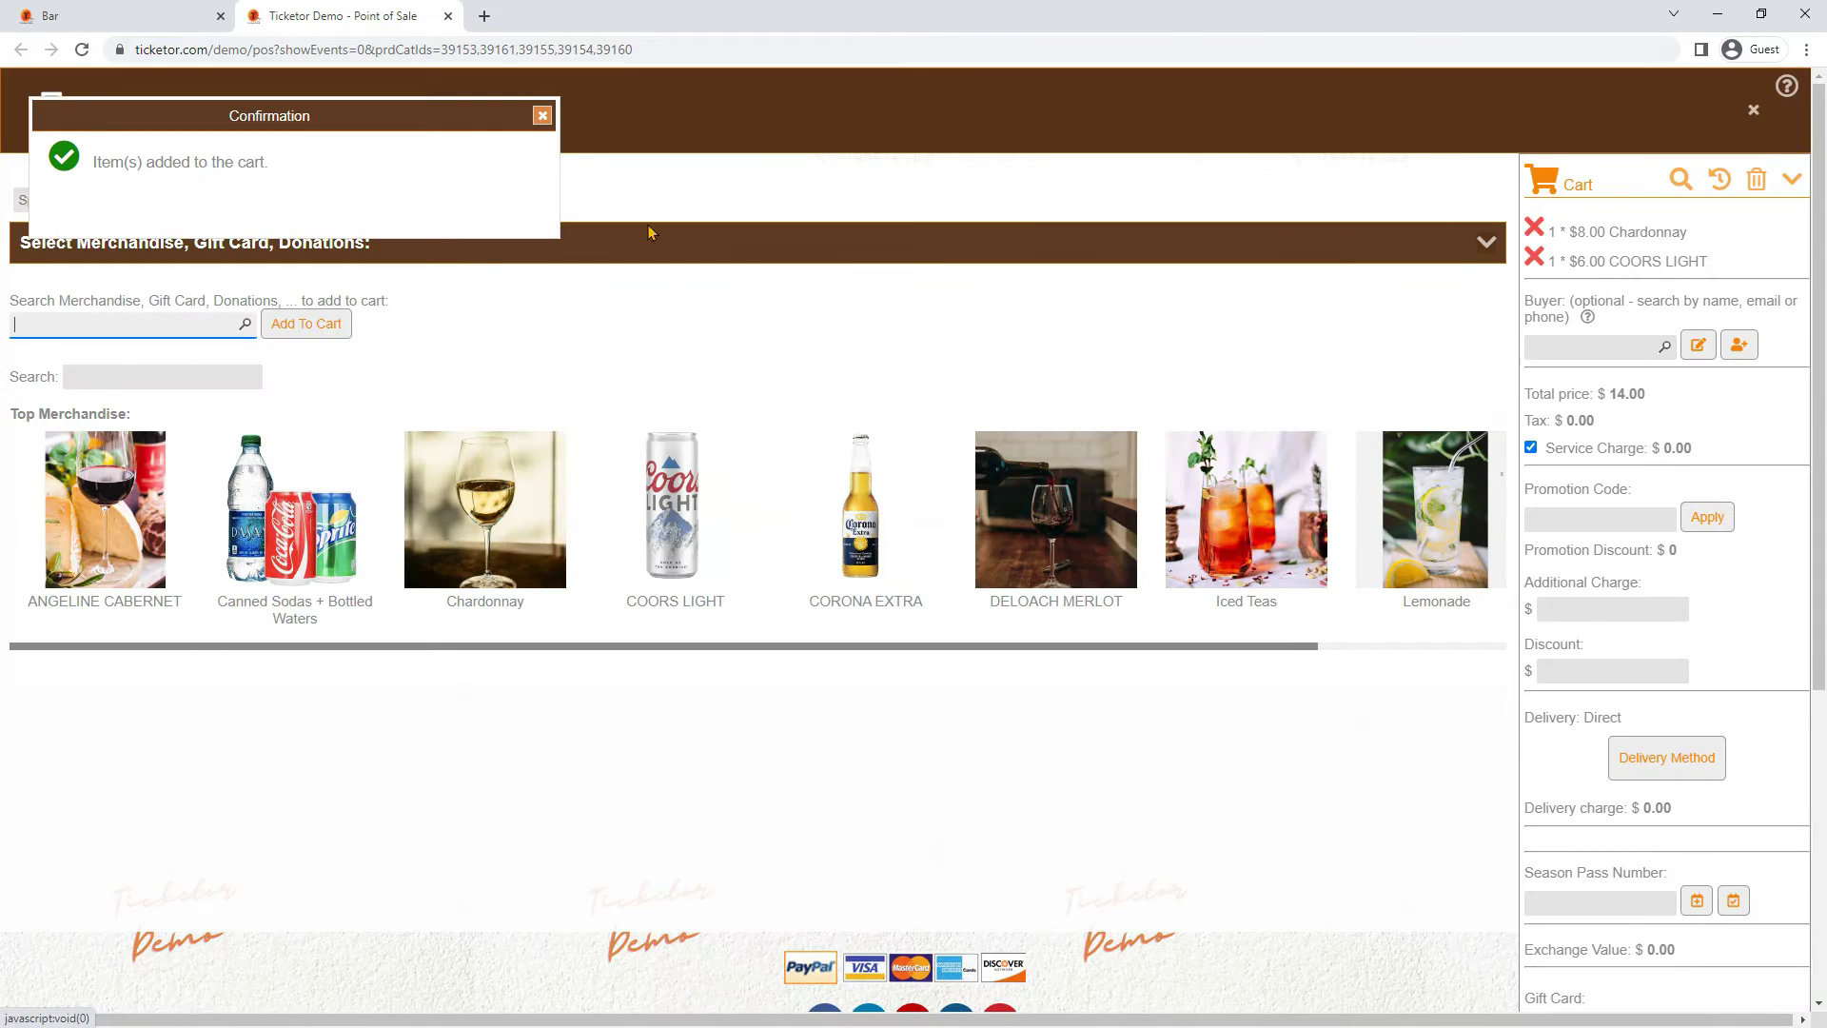
left_click(543, 118)
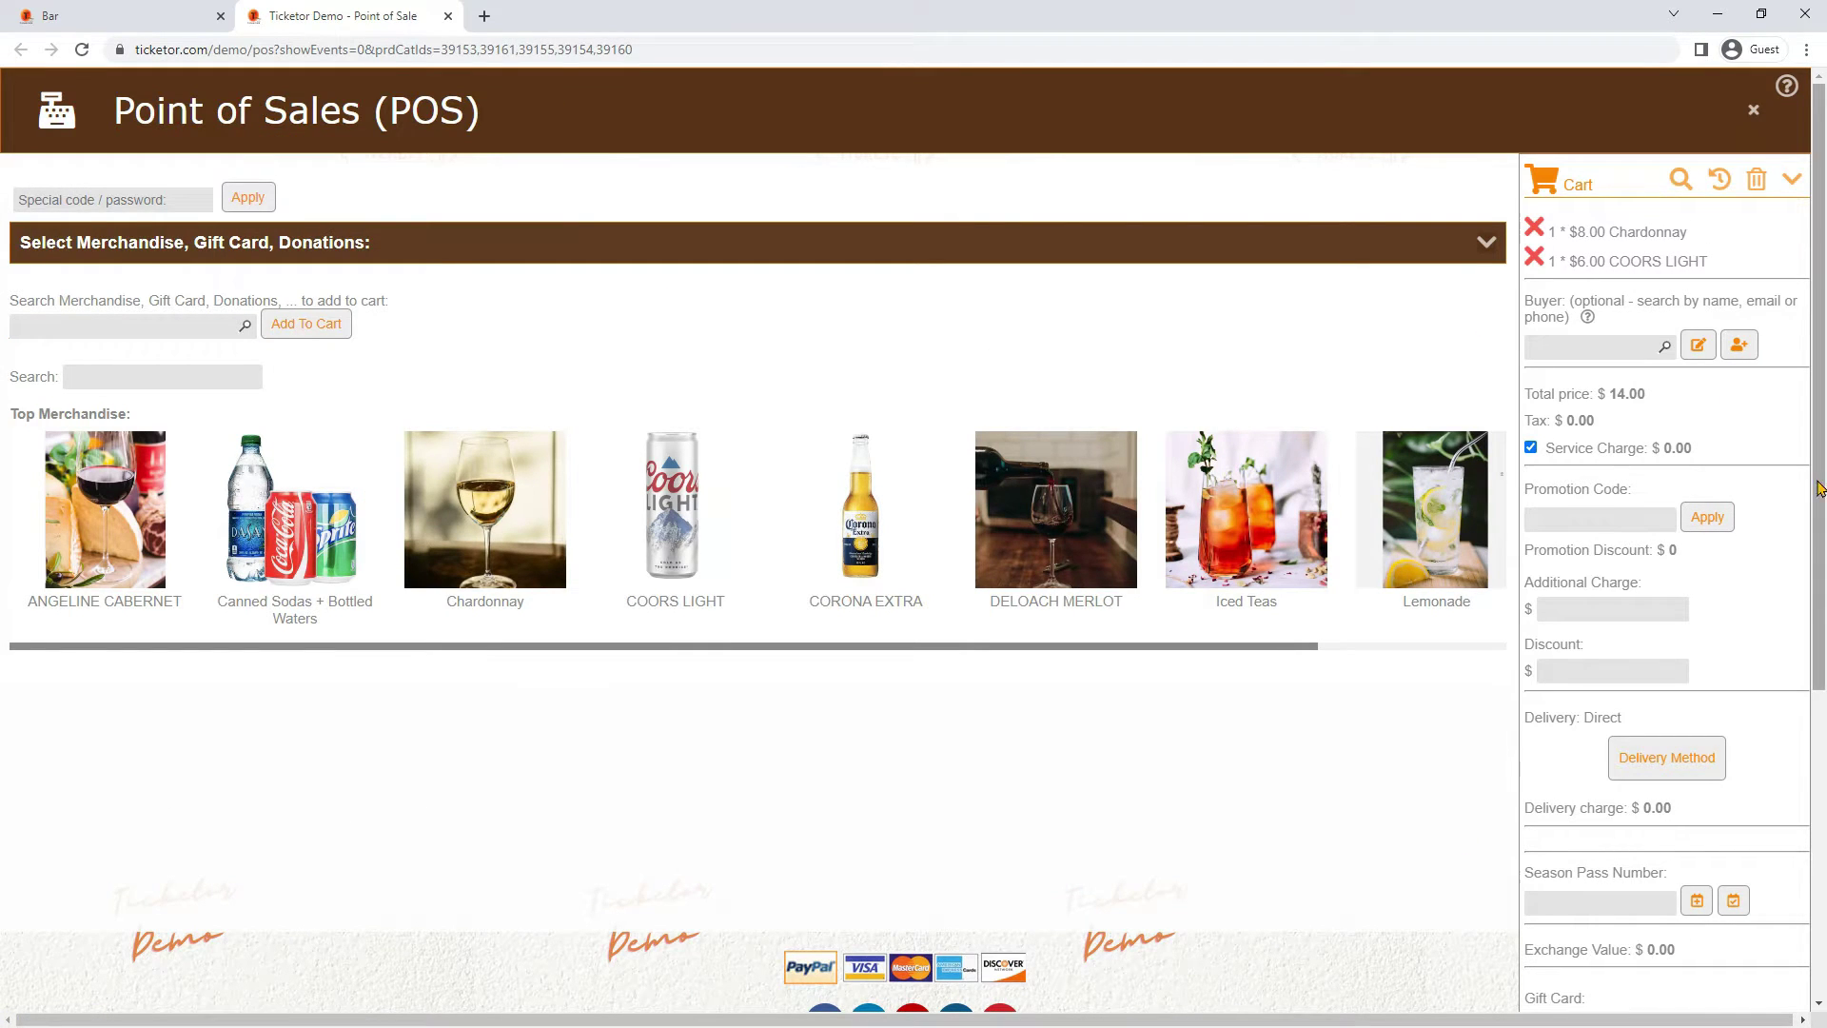
scroll(1720, 552, "down", 5)
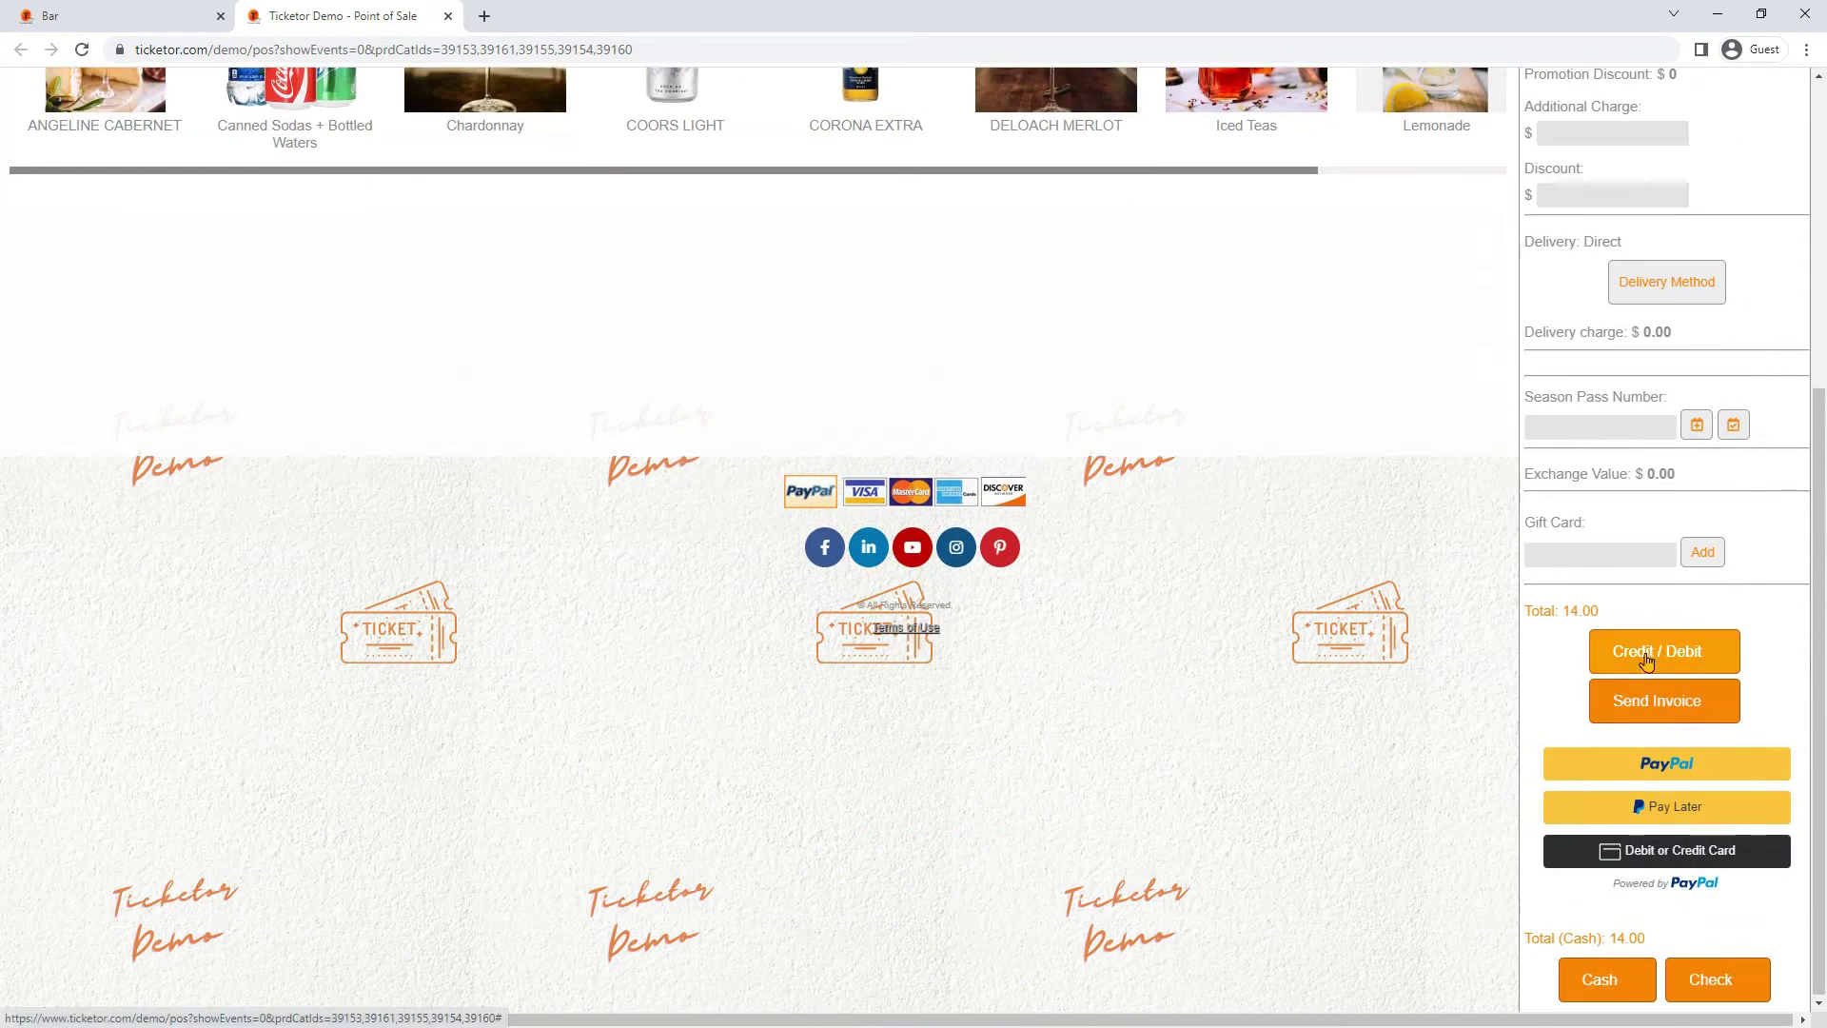
left_click(1633, 985)
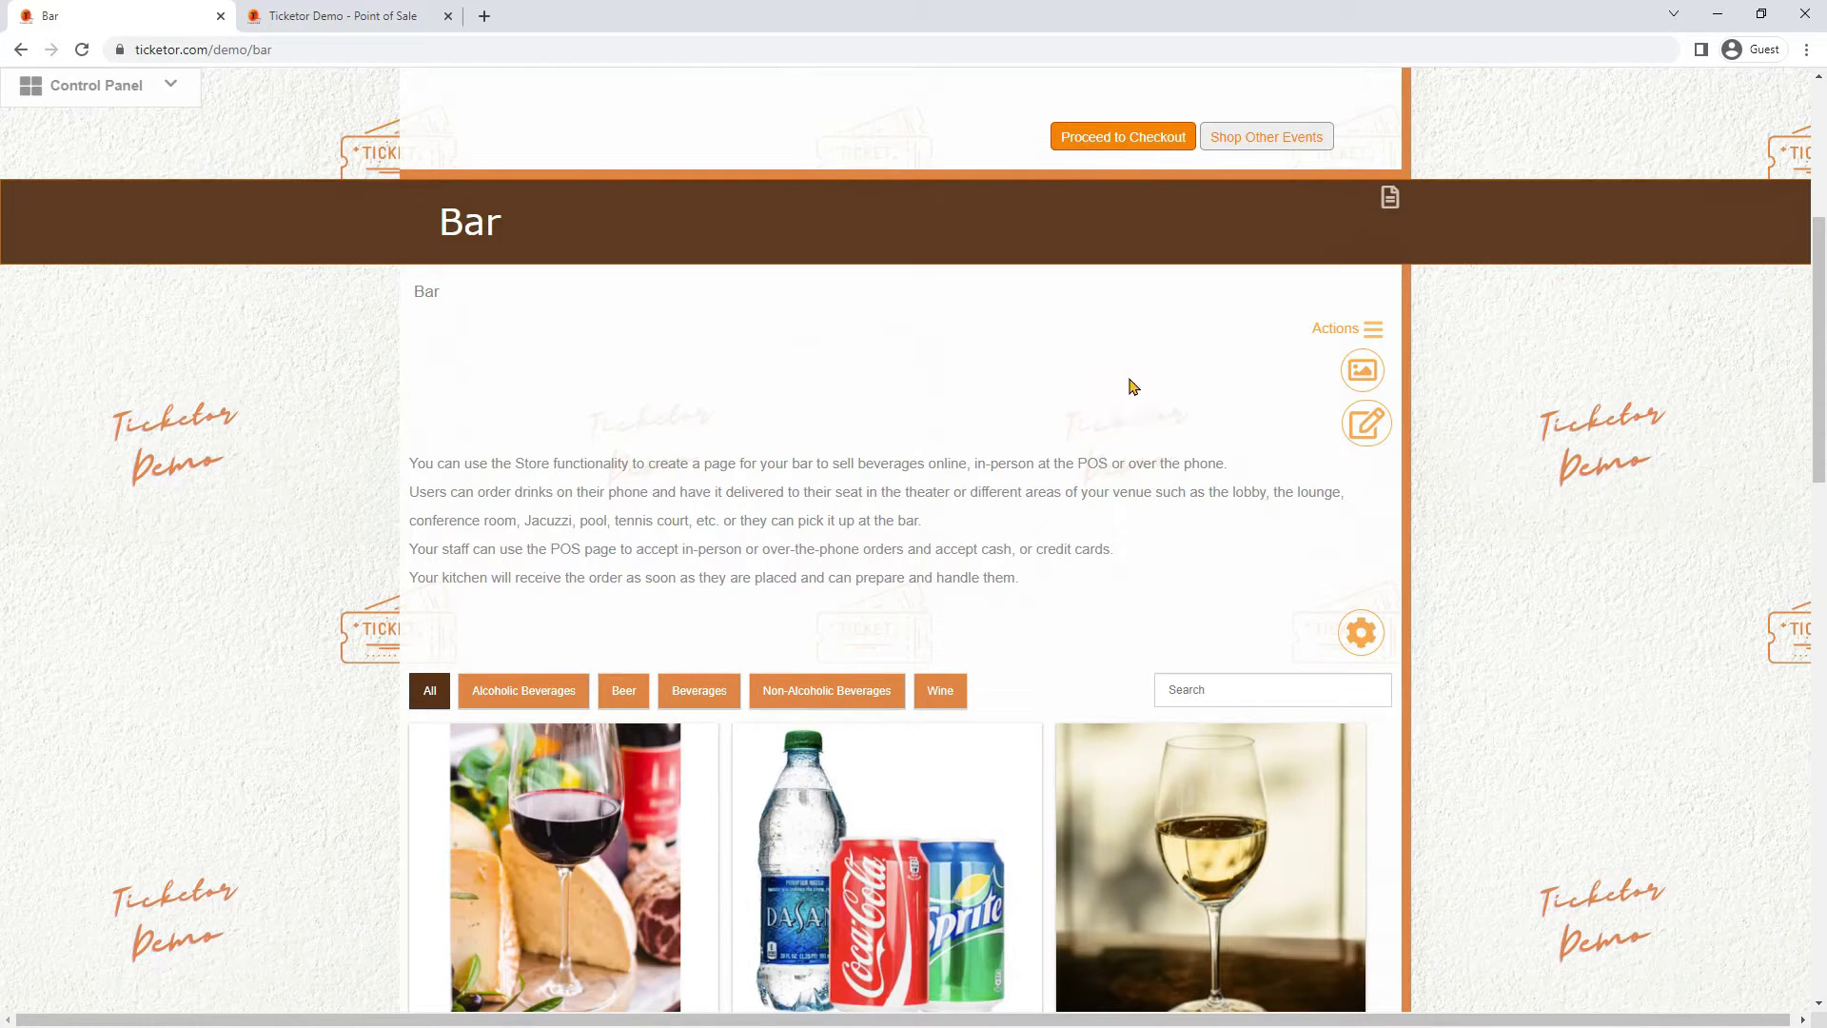
Open the Order preparation page from Actions in a new tab, view it, then return to Bar
left_click(1359, 326)
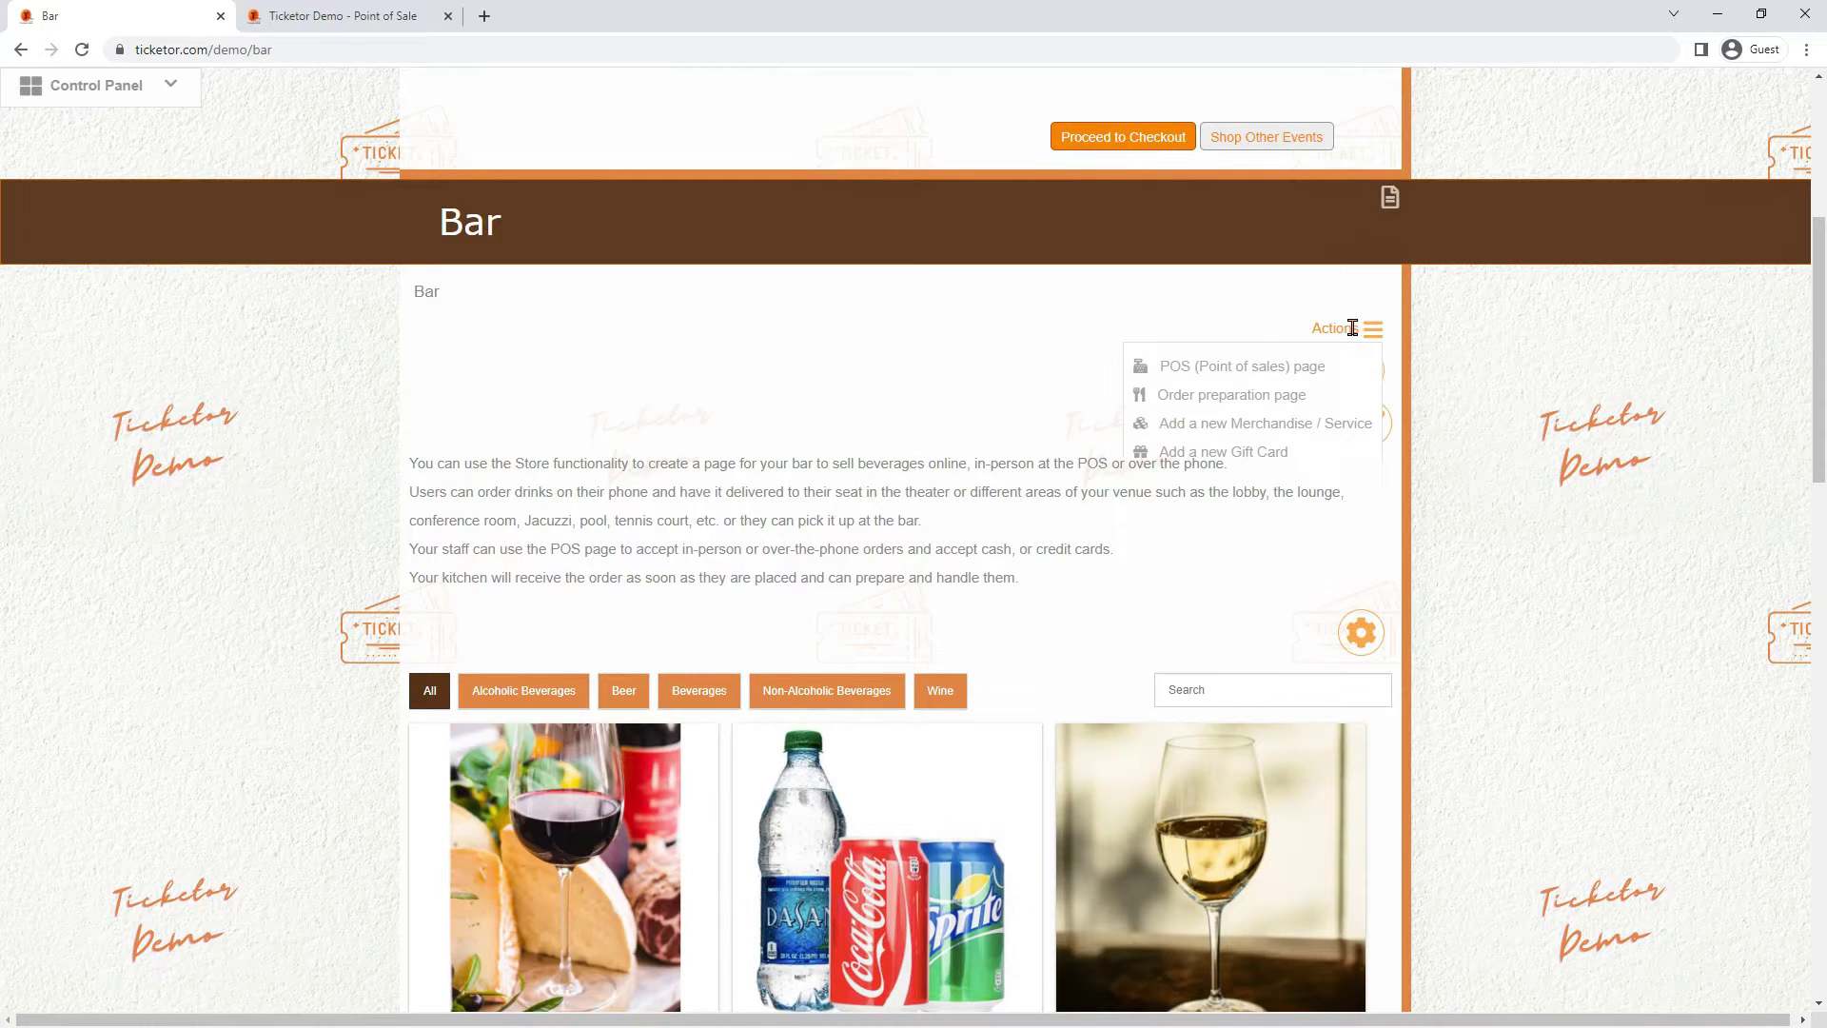
right_click(1220, 400)
left_click(1256, 409)
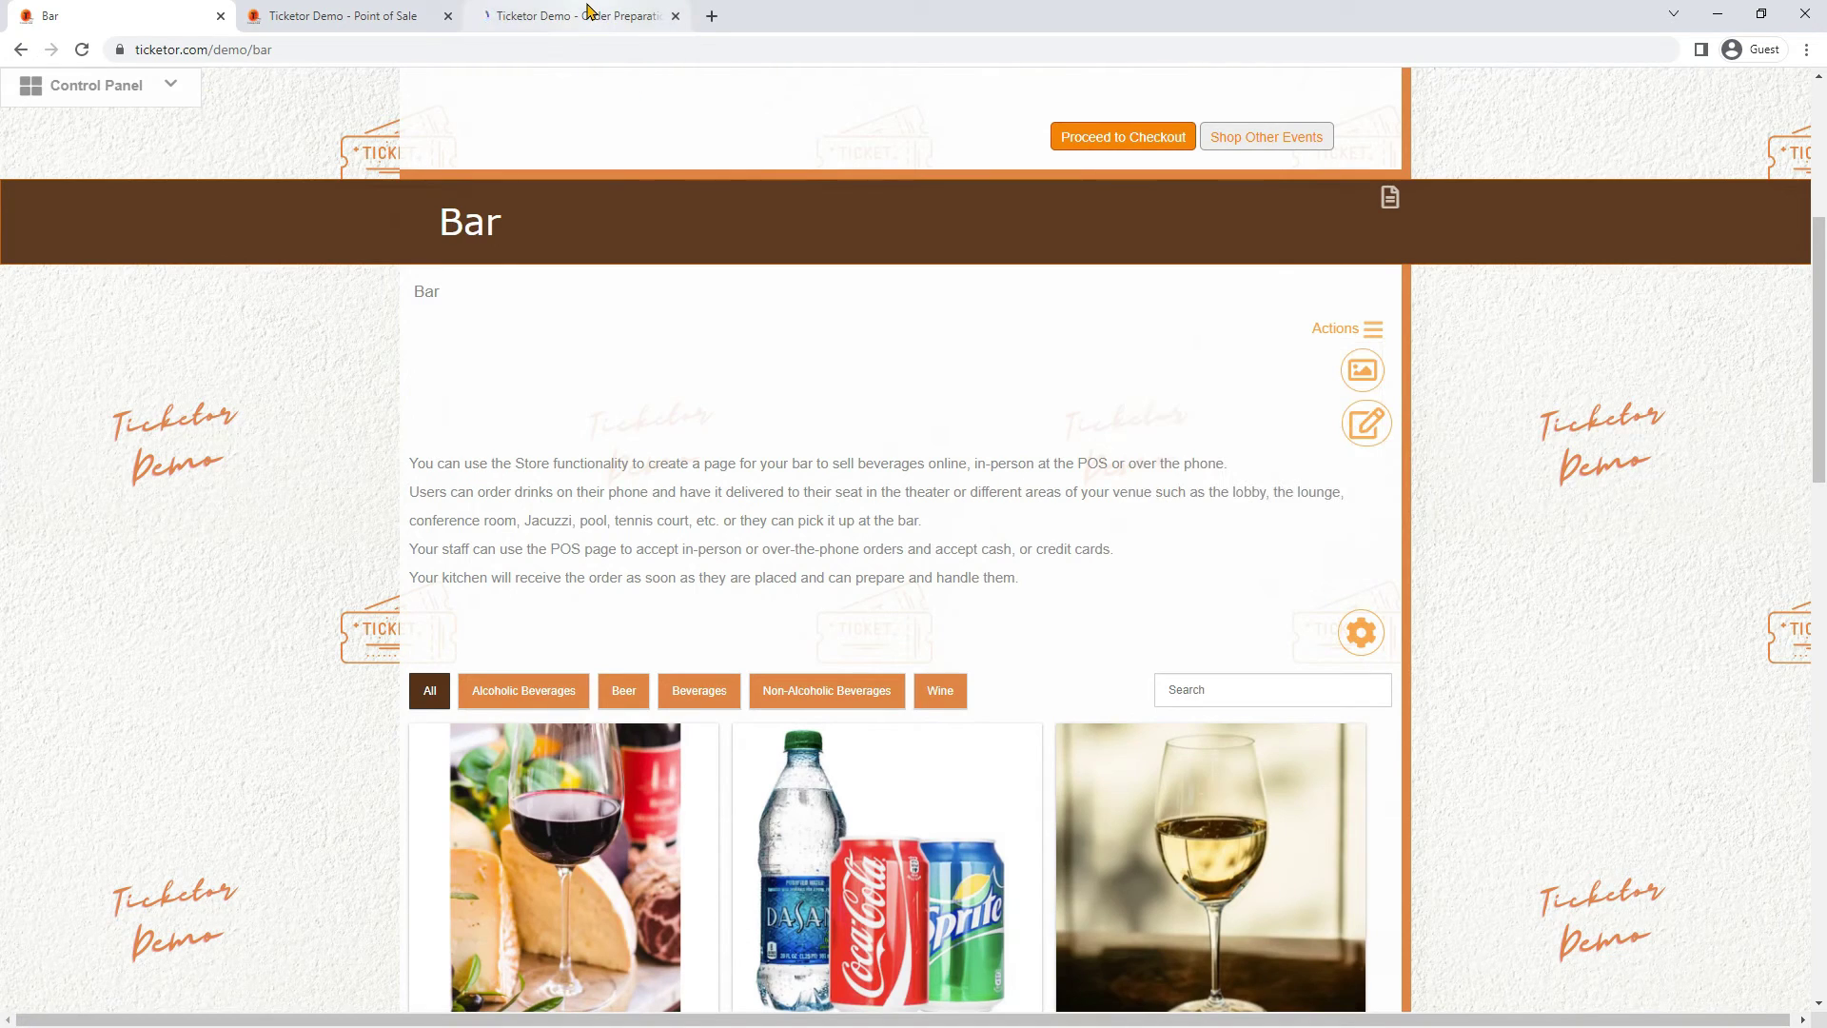
left_click(587, 15)
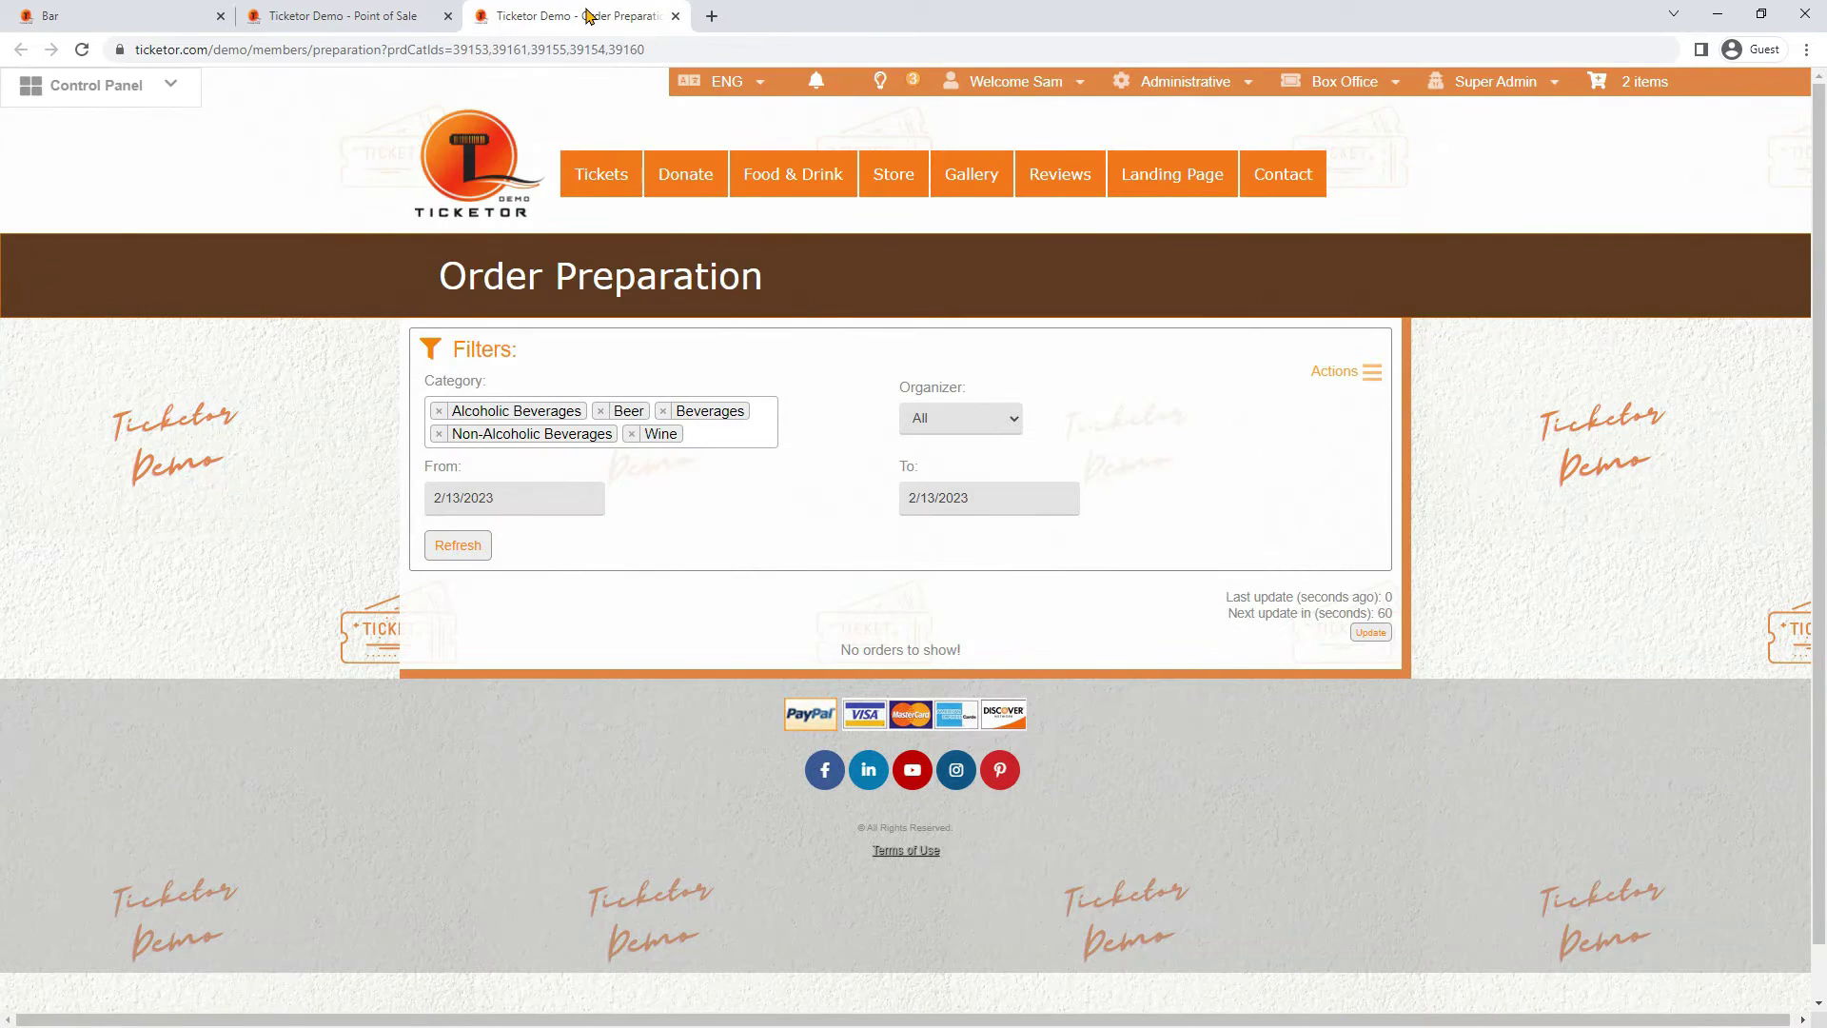
left_click(142, 11)
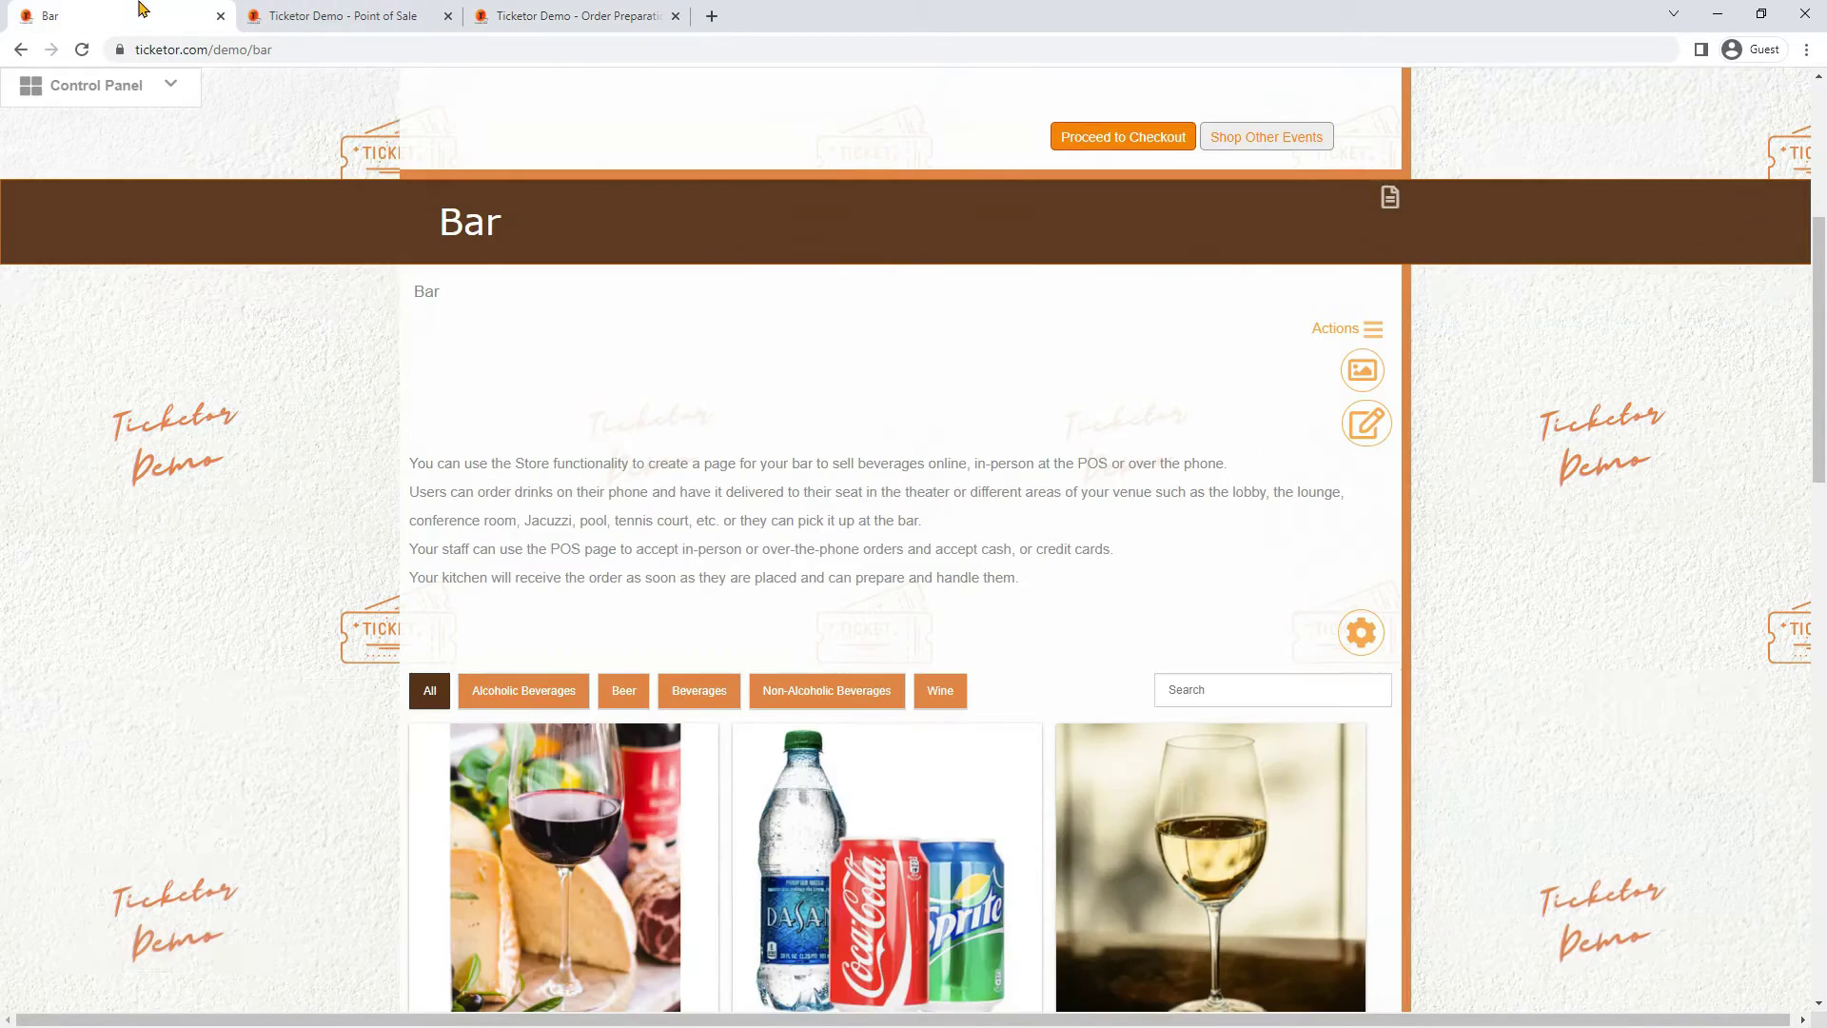
scroll(609, 221, "up", 5)
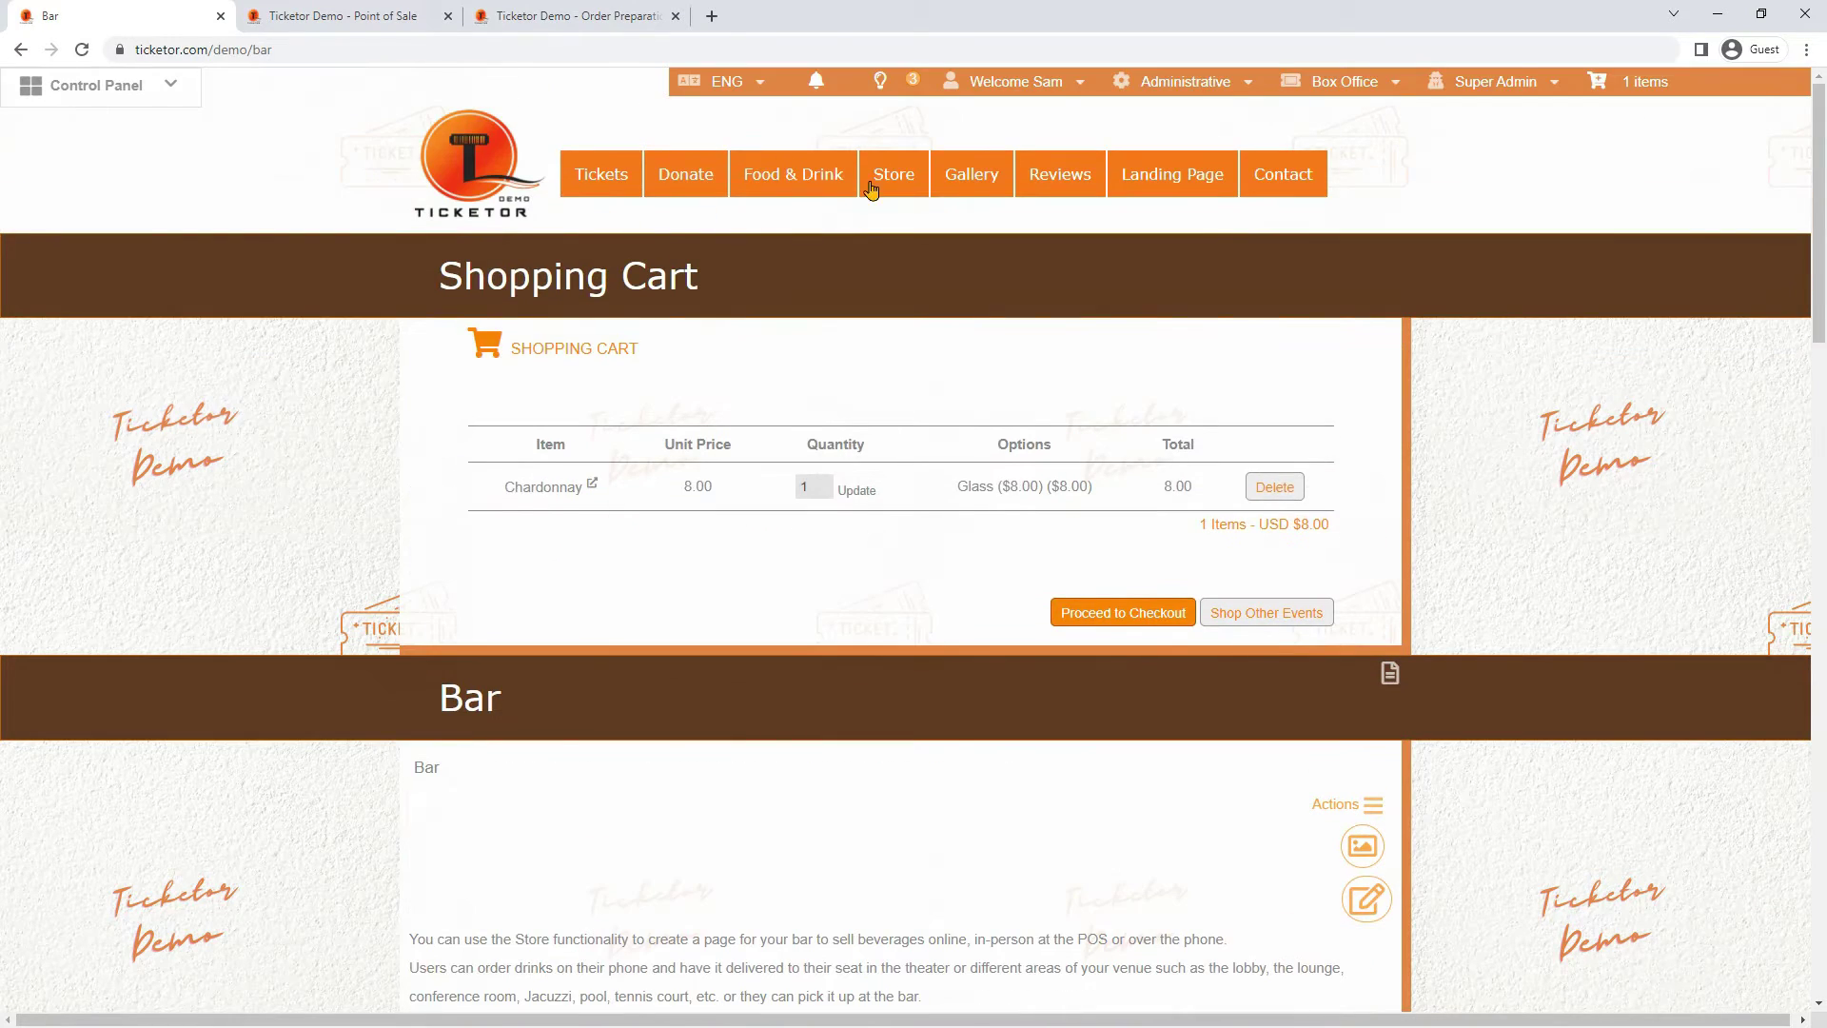
Go to Food & Drink > Restaurant and browse the Entrées category's Beef Burger and Schnitzel Sandwich
mouse_move(720, 189)
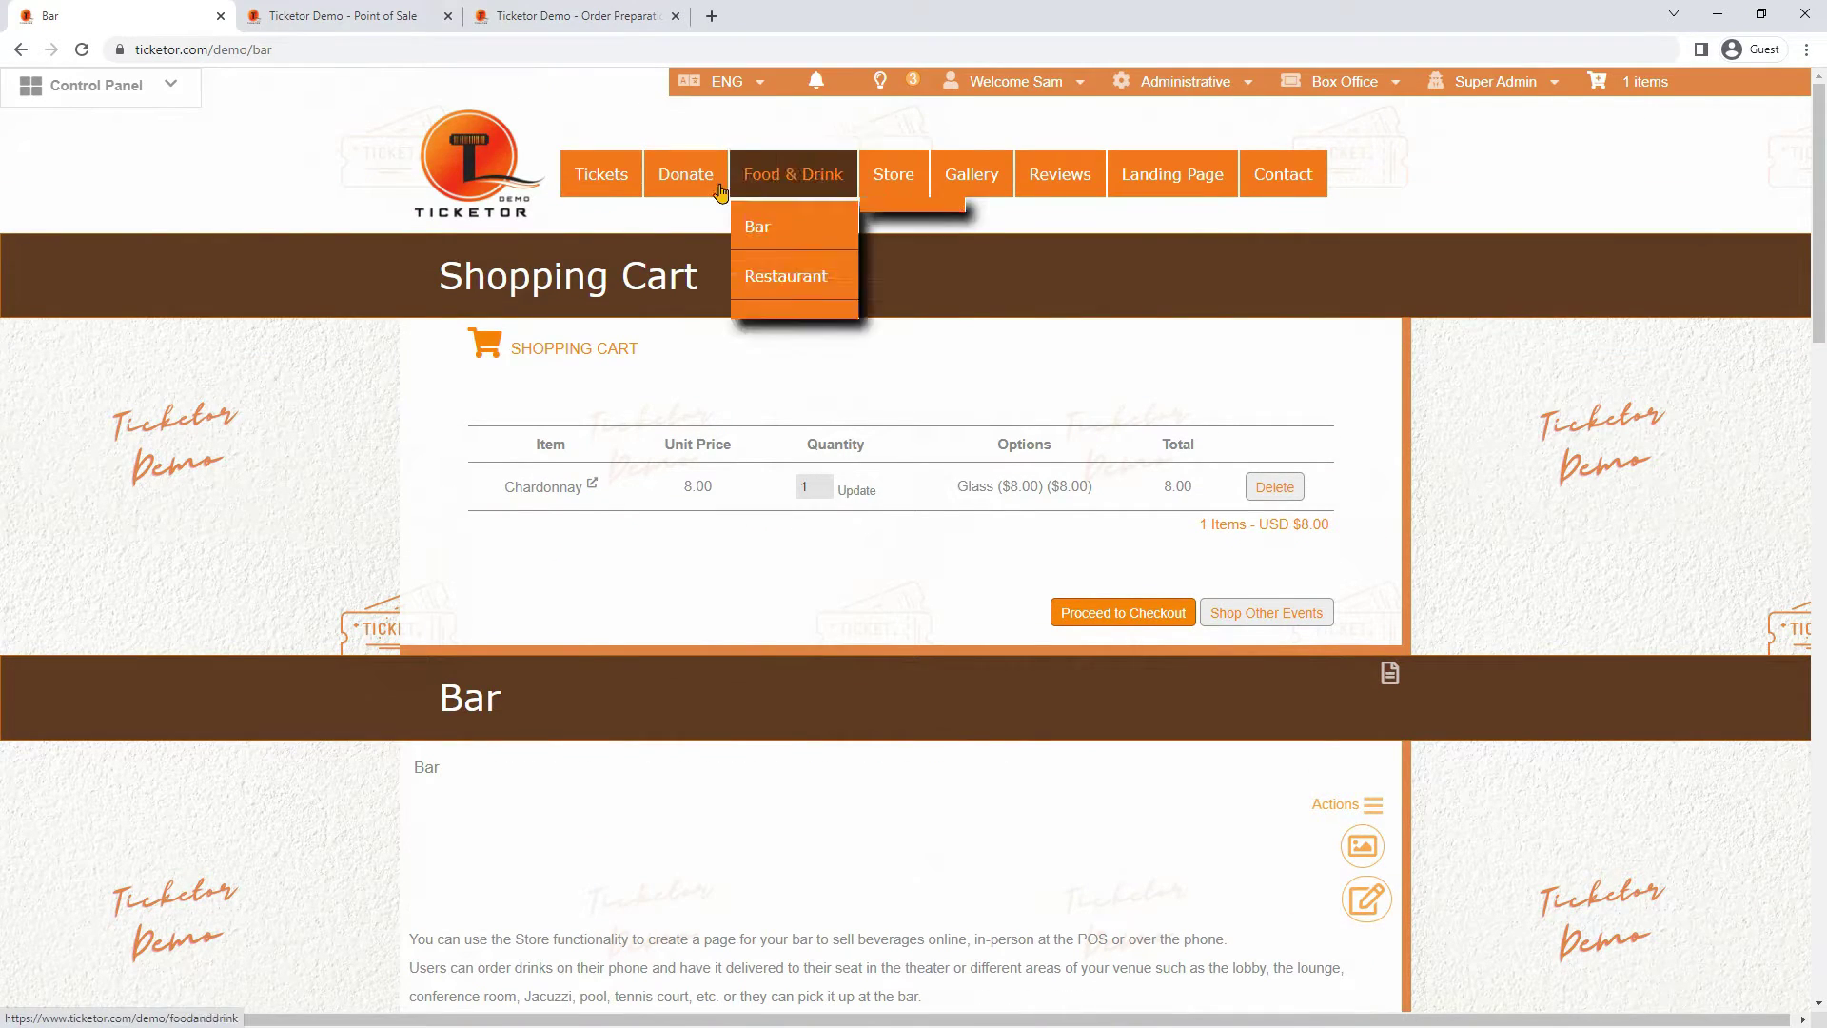
left_click(786, 285)
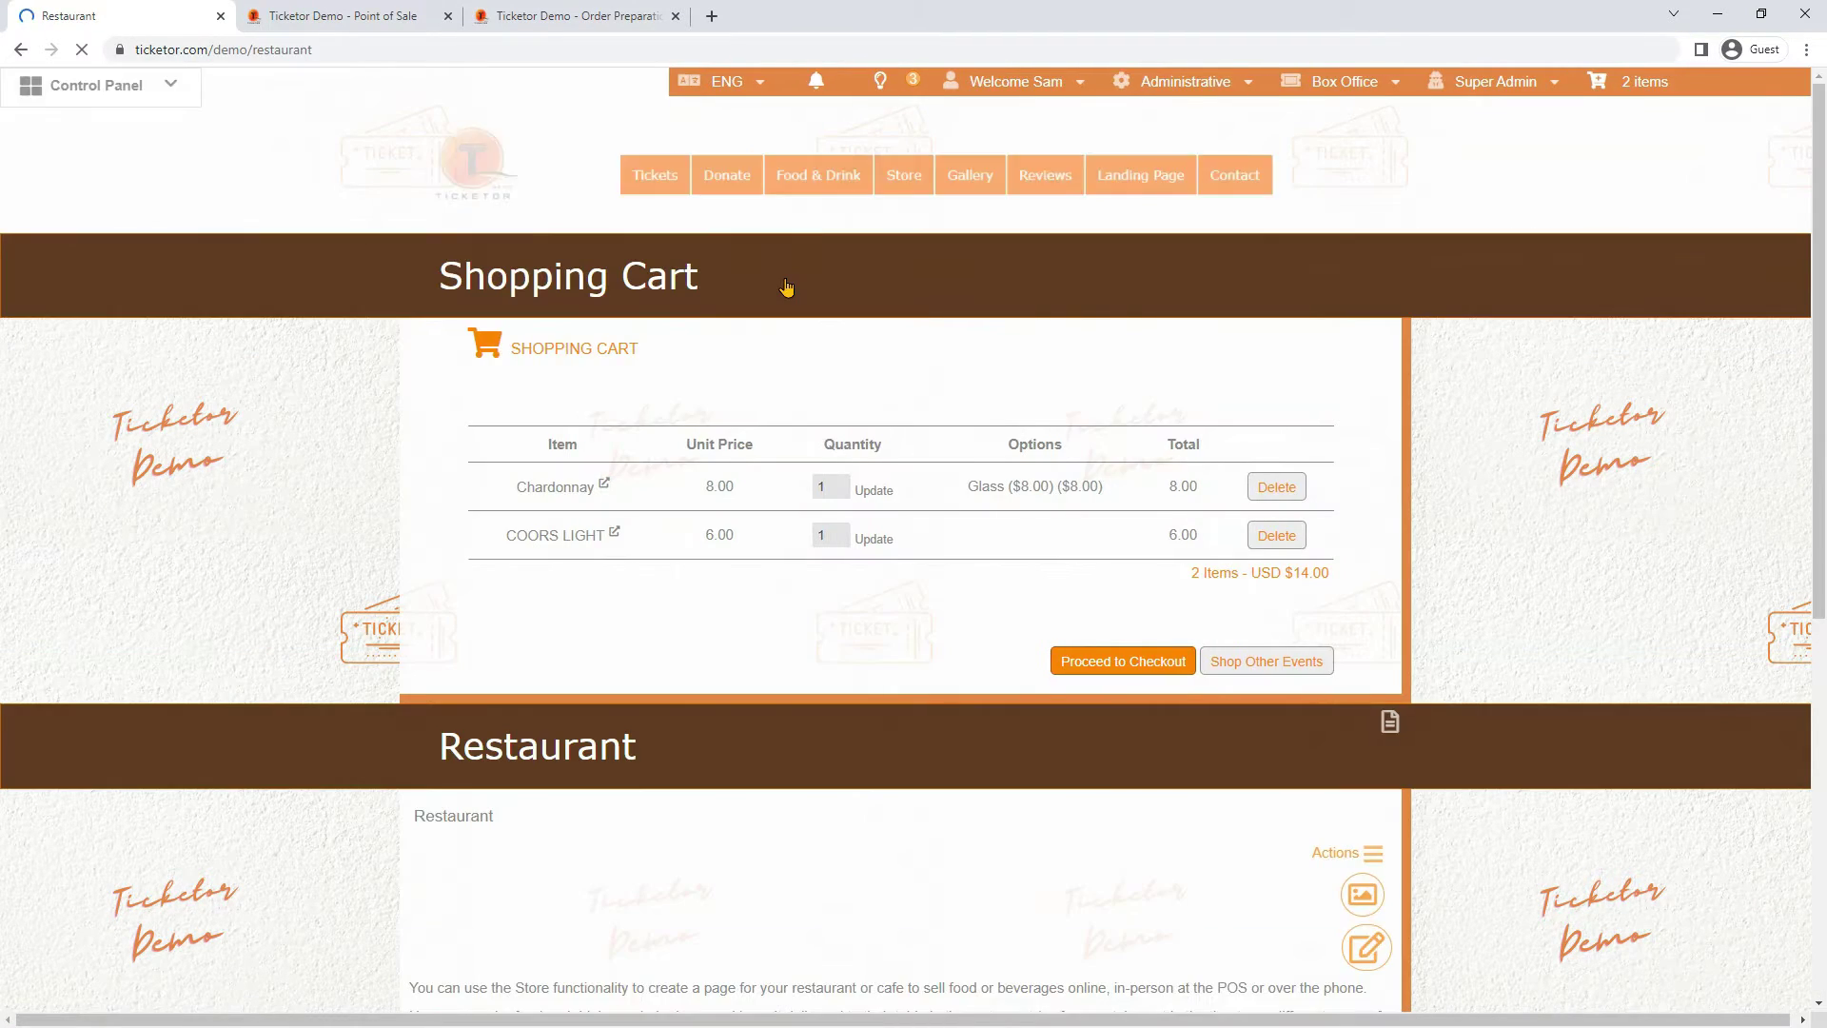
scroll(786, 285, "down", 8)
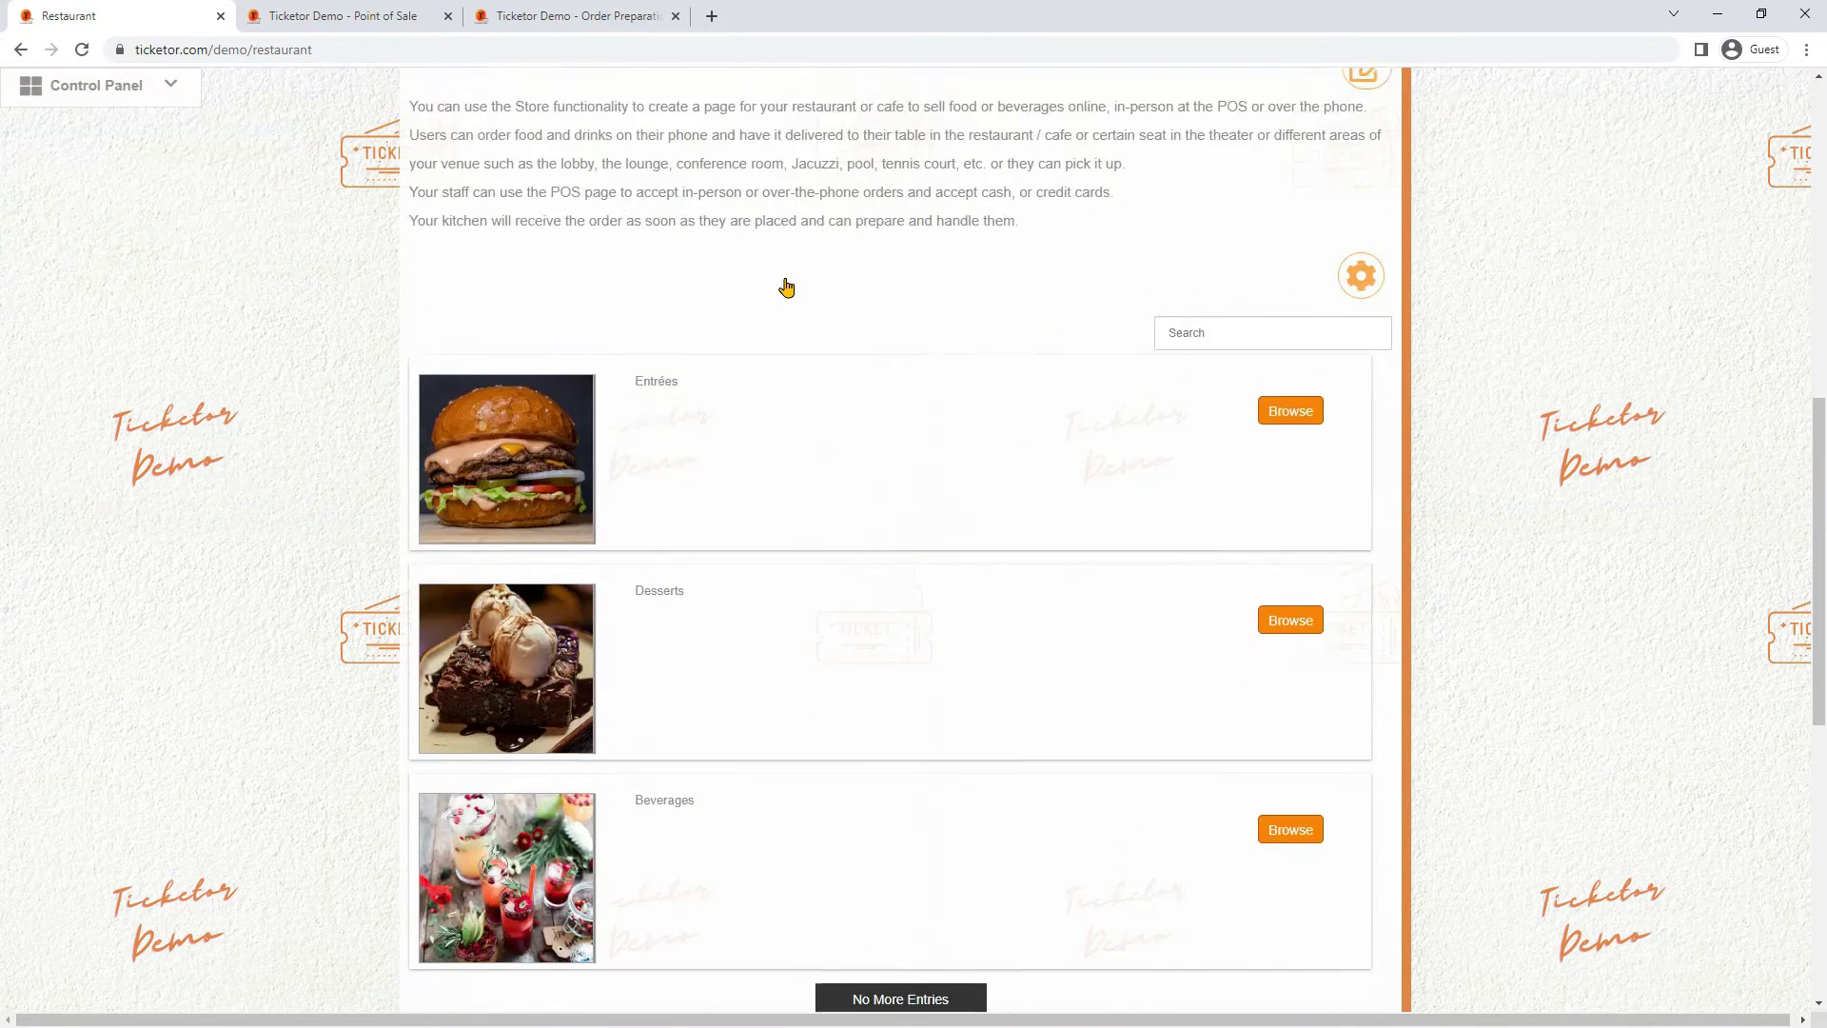
scroll(786, 286, "up", 2)
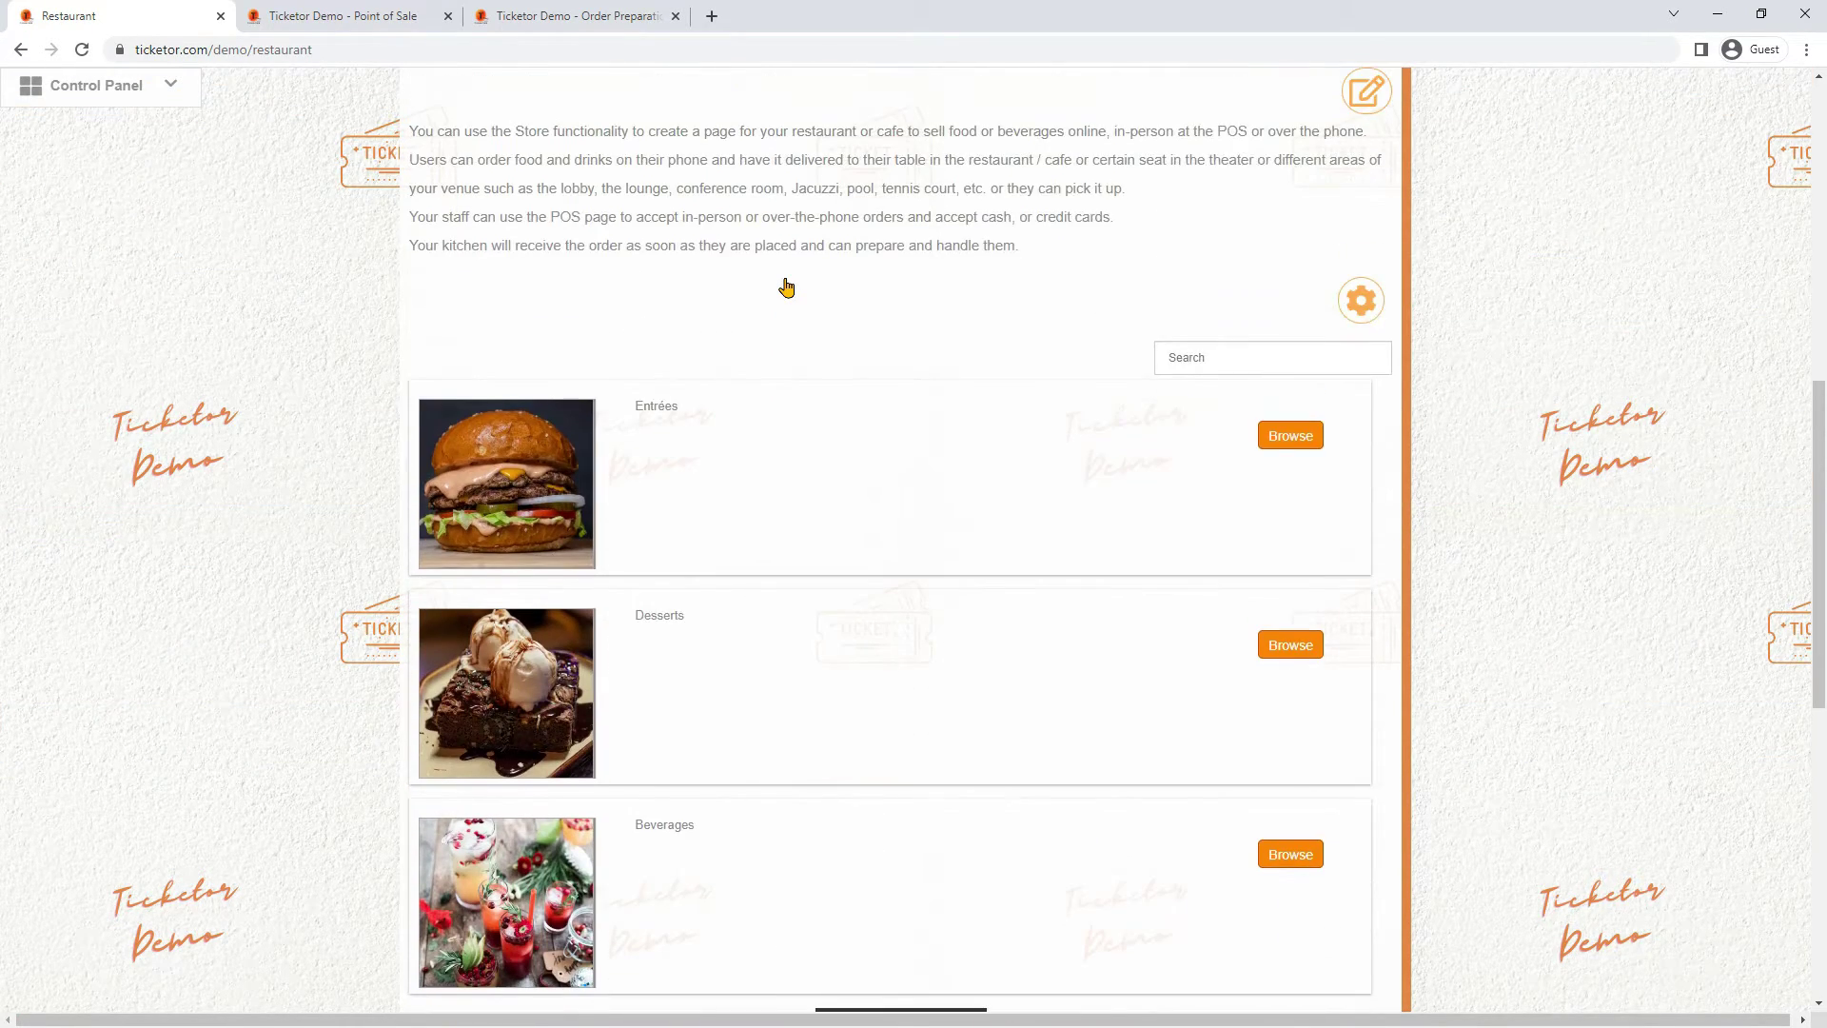
scroll(786, 286, "down", 1)
mouse_move(751, 327)
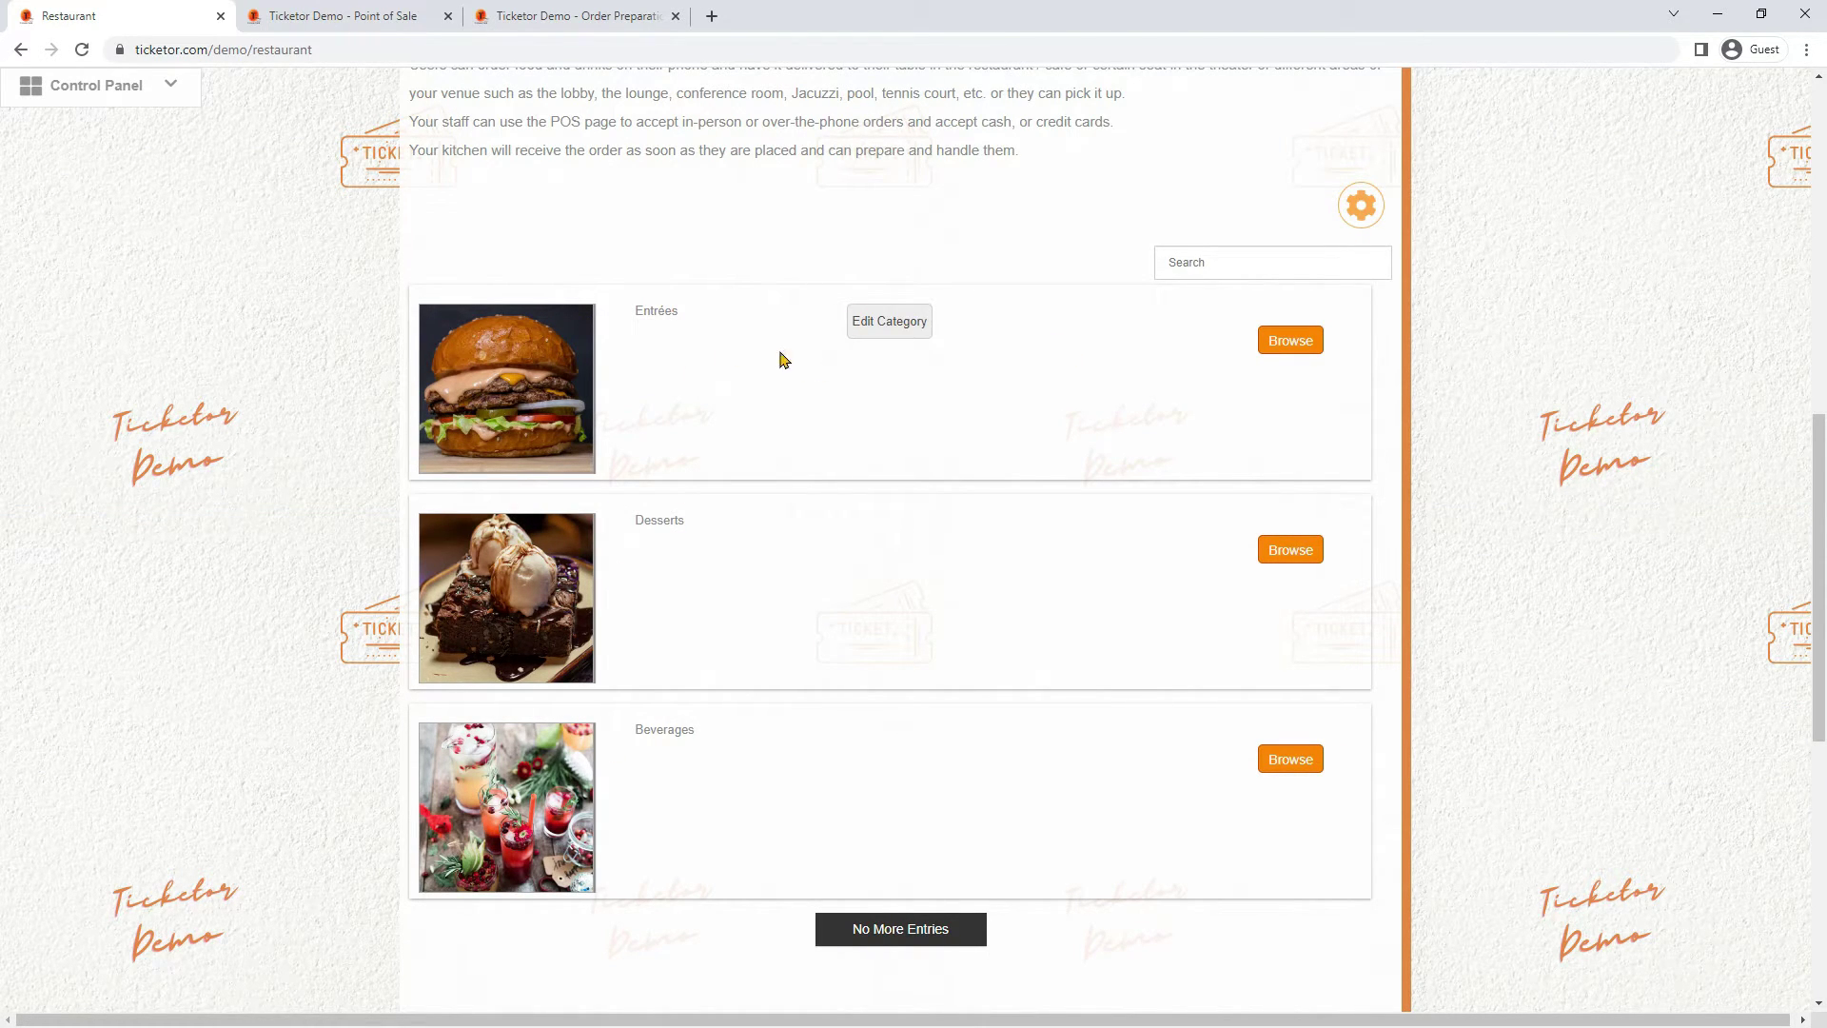
left_click_drag(631, 312, 707, 328)
left_click_drag(631, 521, 705, 521)
left_click(1273, 354)
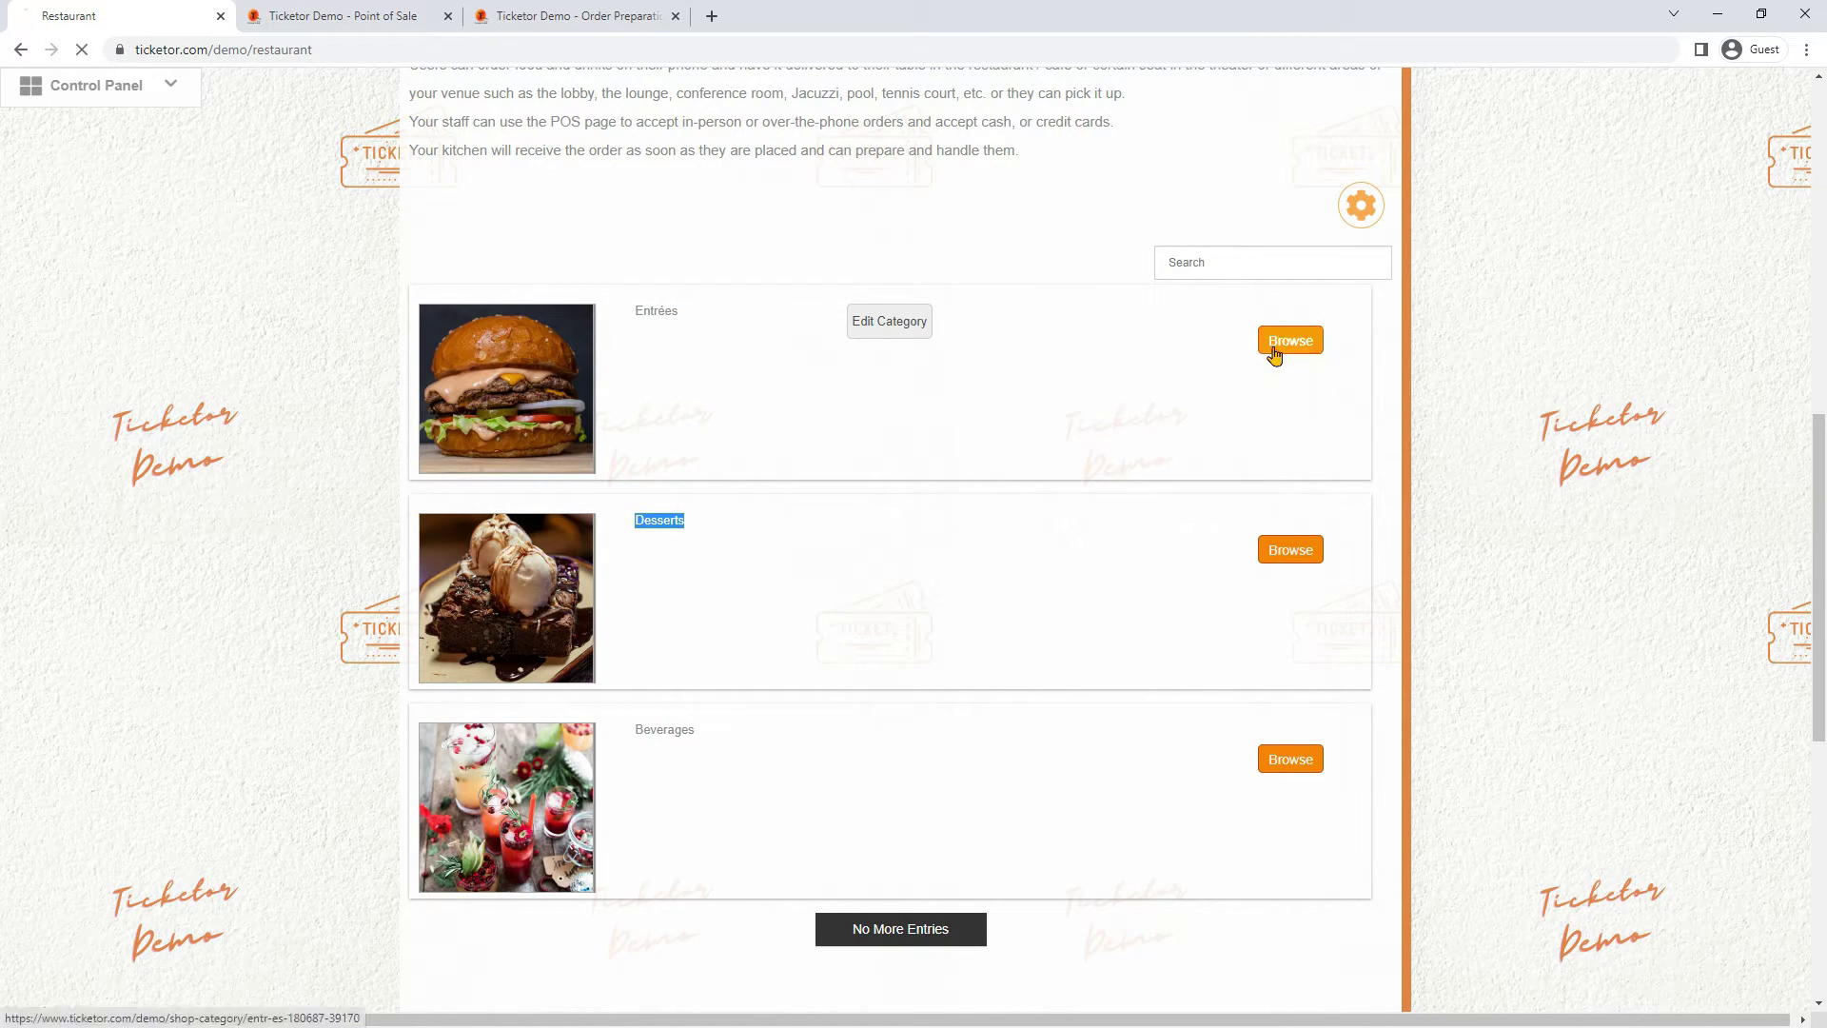
scroll(1252, 376, "down", 10)
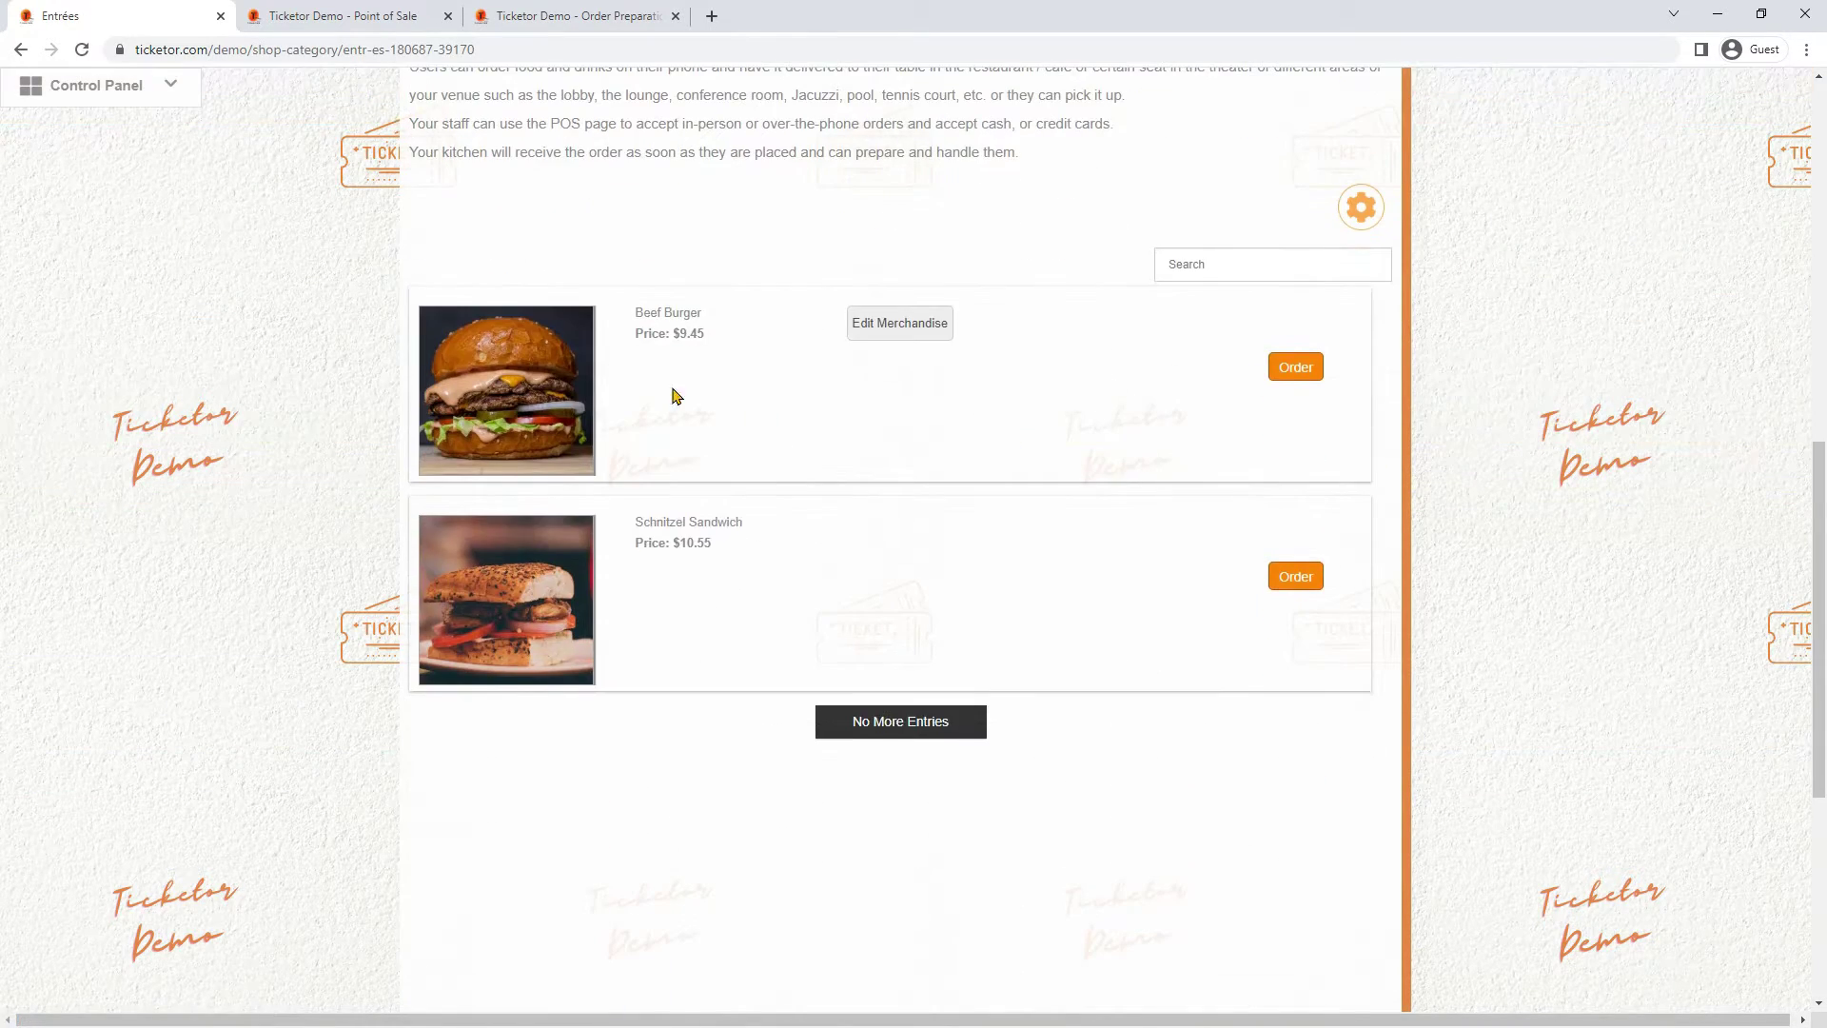
scroll(677, 470, "up", 10)
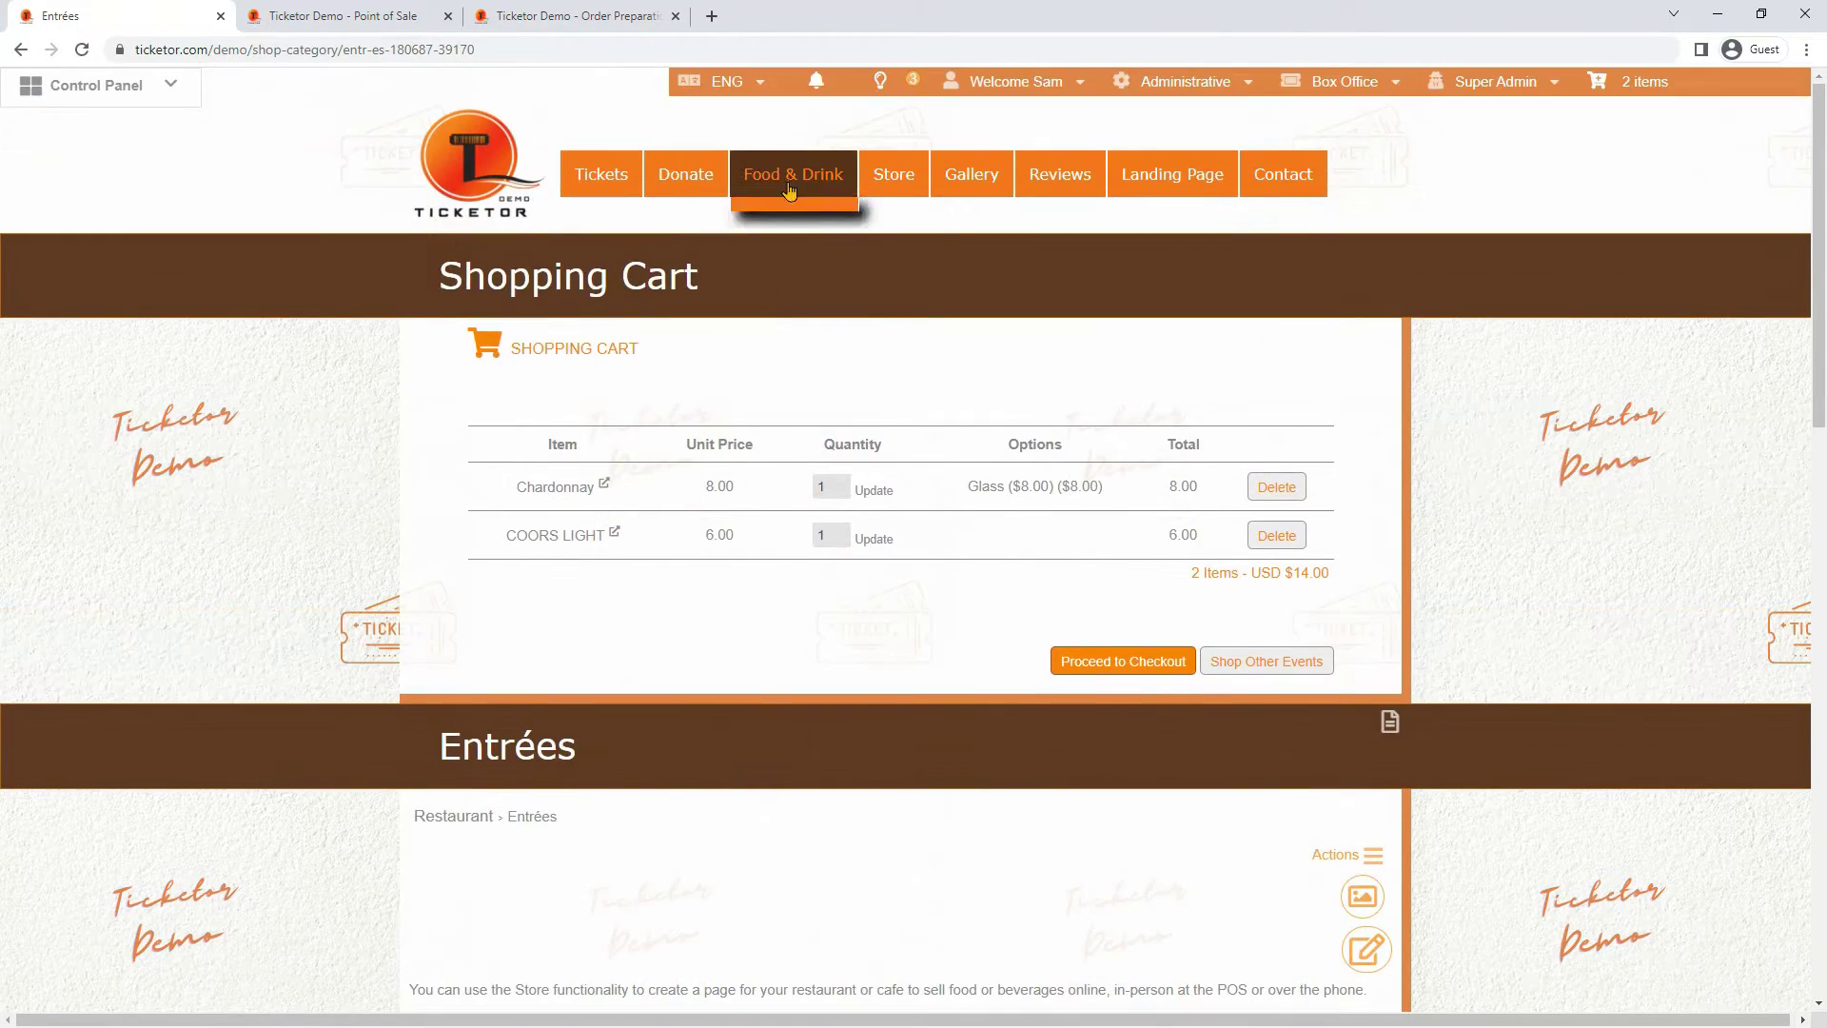
On the Concession page, delete Chardonnay and COORS LIGHT from the cart and scroll the products
mouse_move(792, 175)
left_click(786, 328)
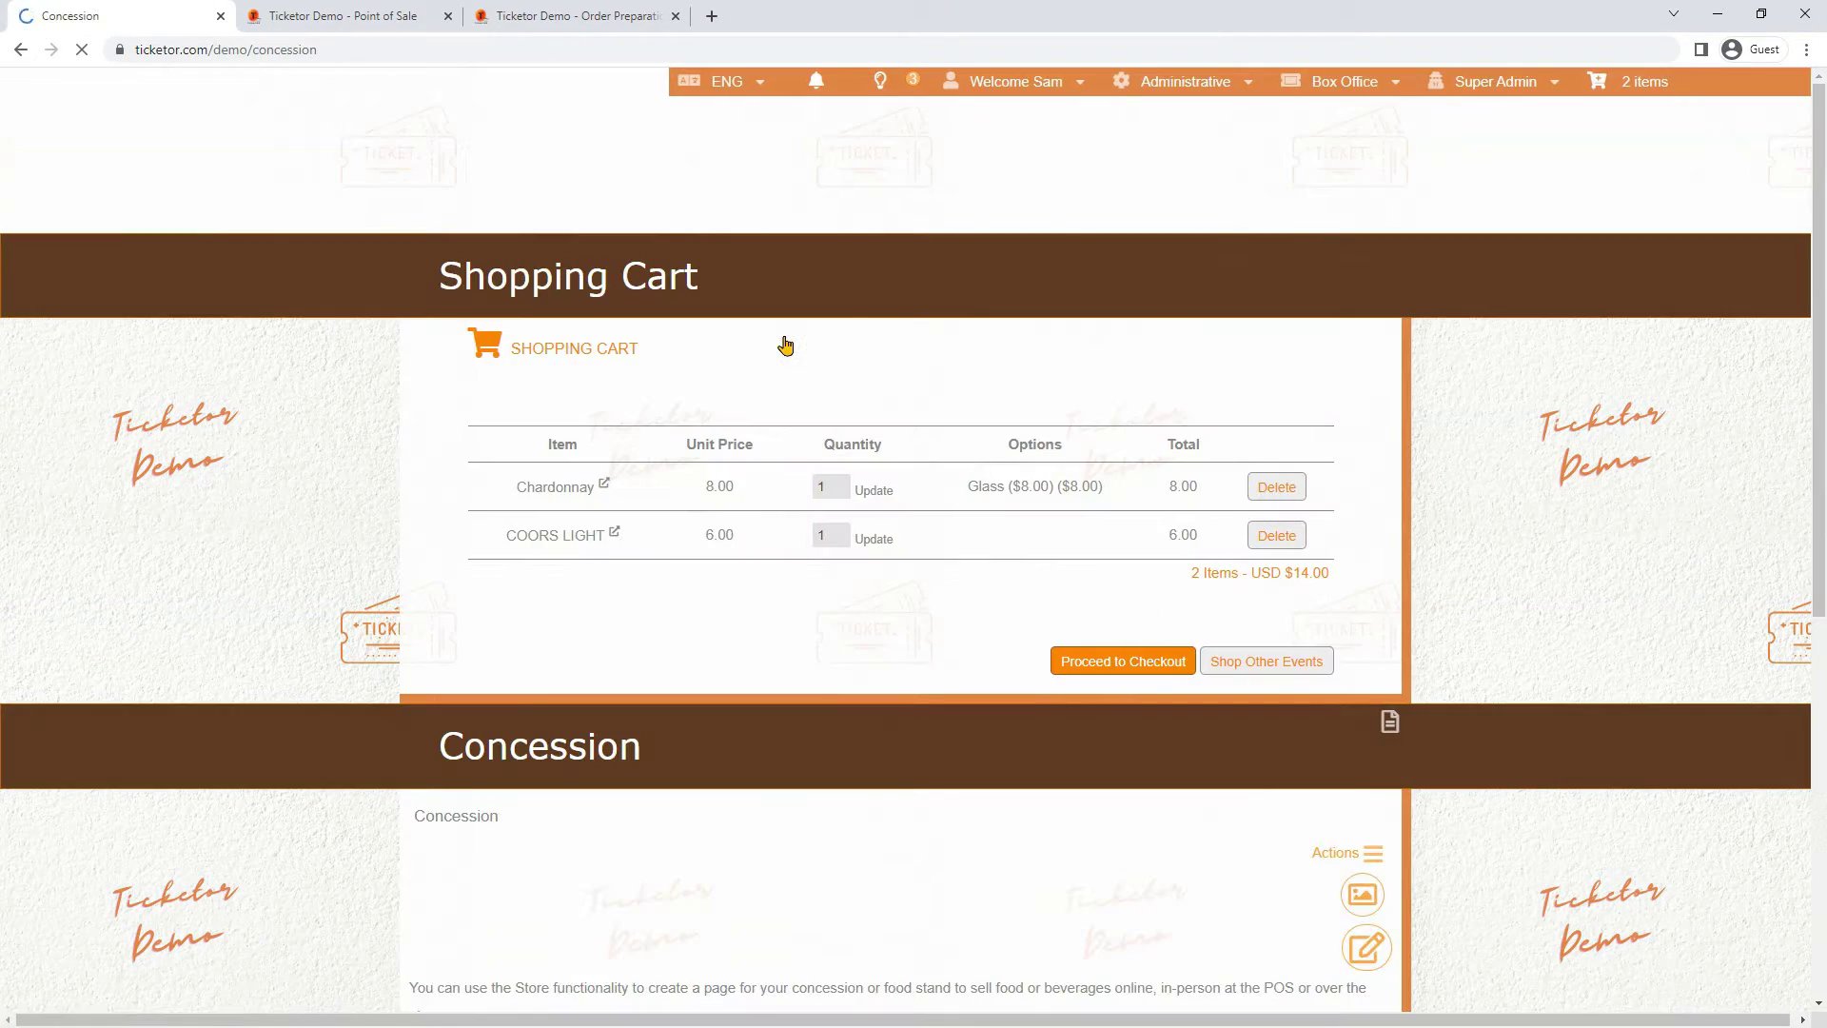
left_click(1265, 490)
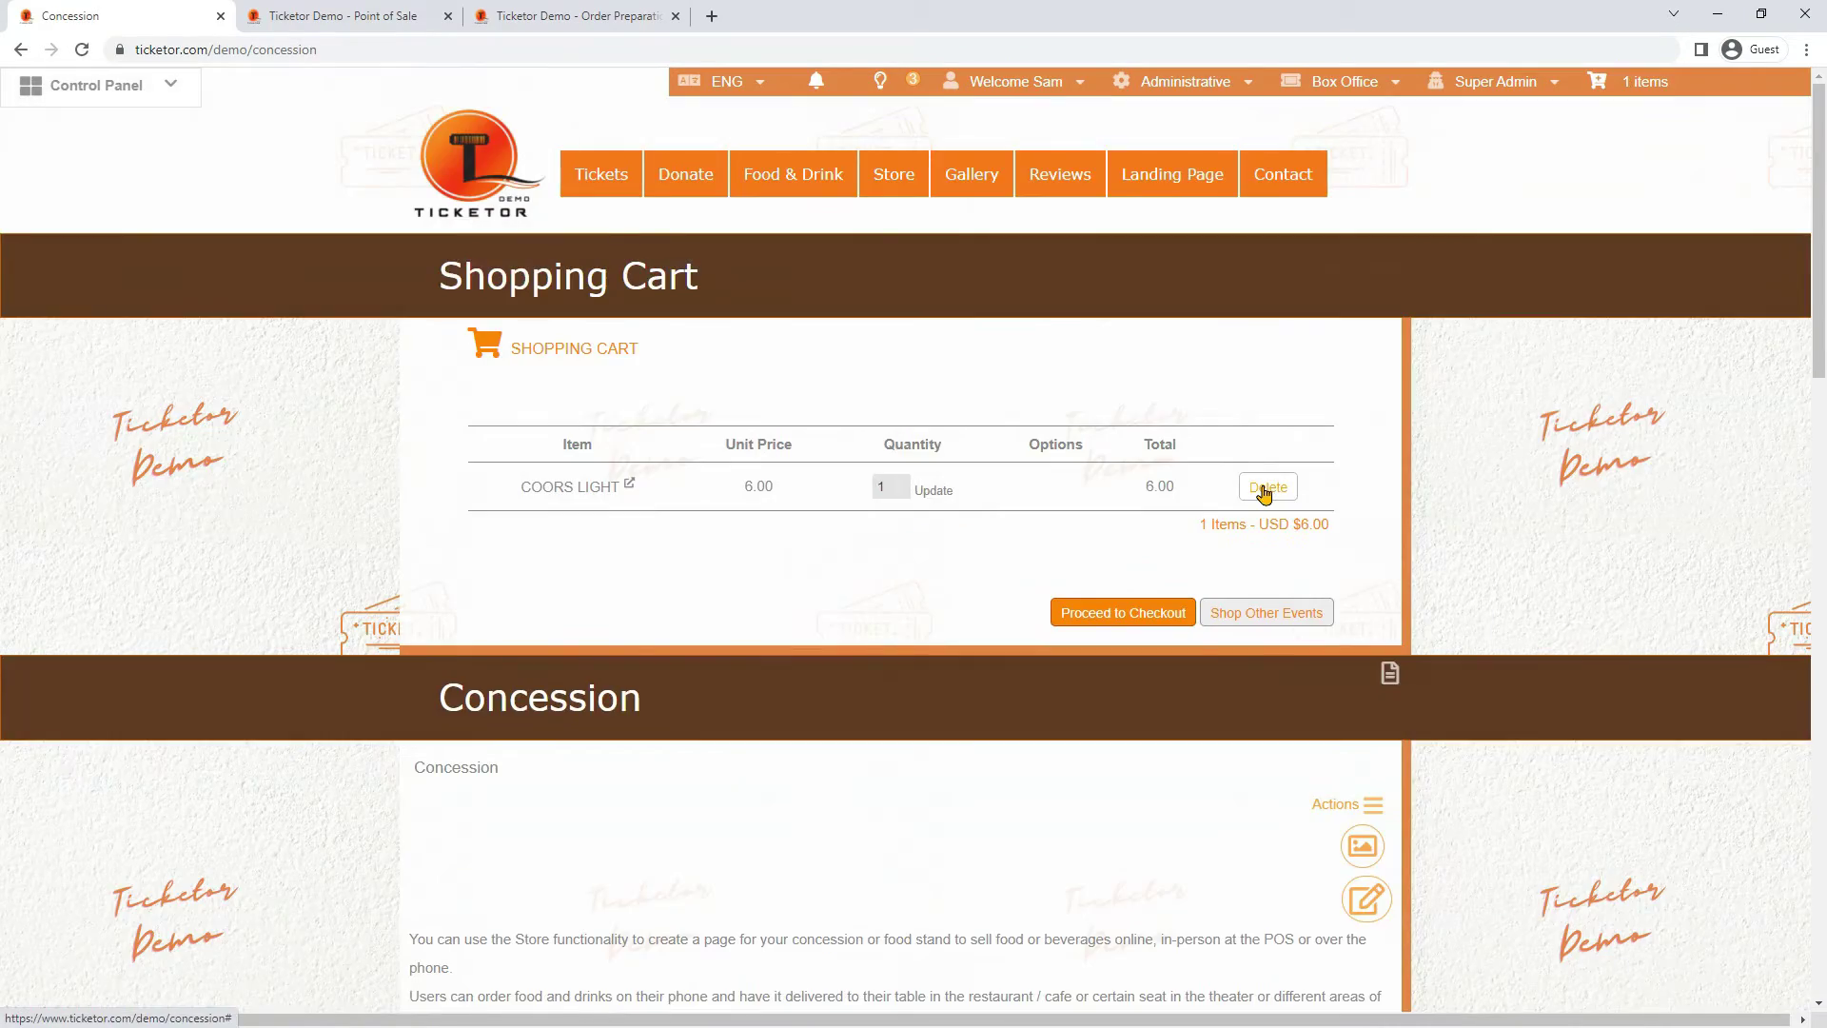
left_click(1261, 490)
scroll(1227, 528, "down", 5)
scroll(1228, 528, "down", 8)
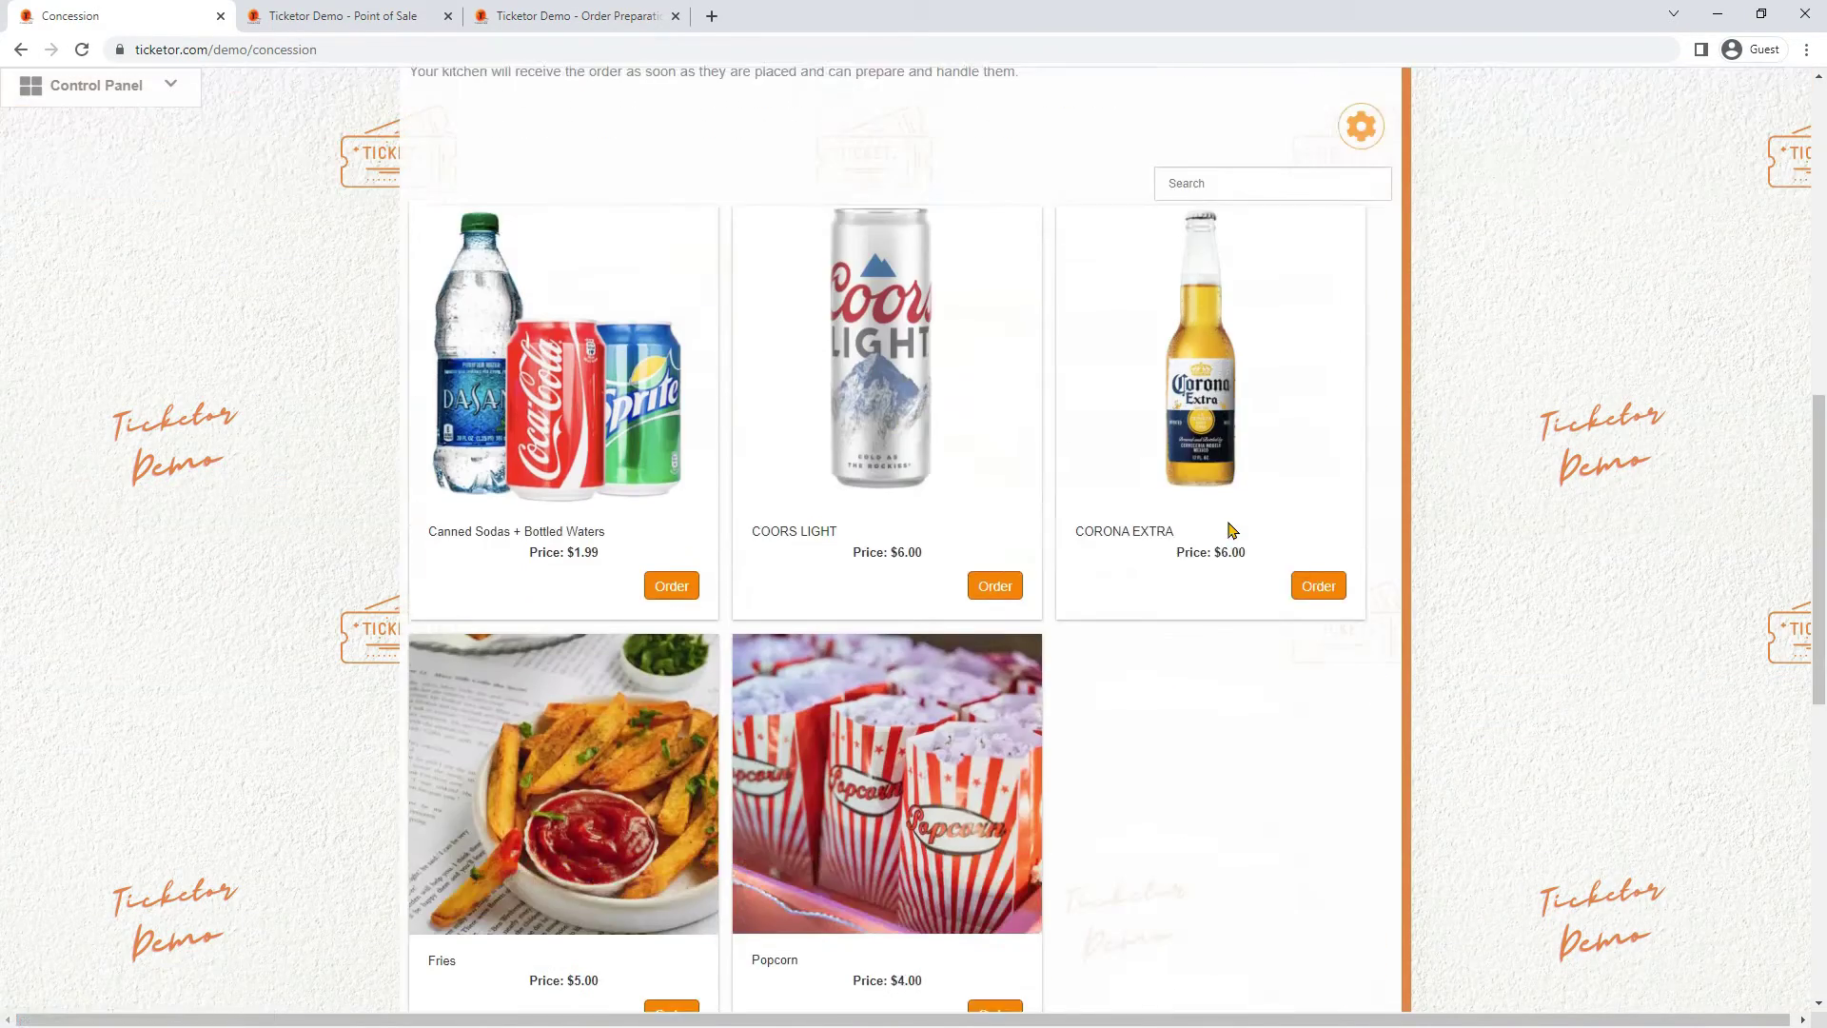
scroll(1228, 528, "up", 5)
scroll(1230, 526, "up", 7)
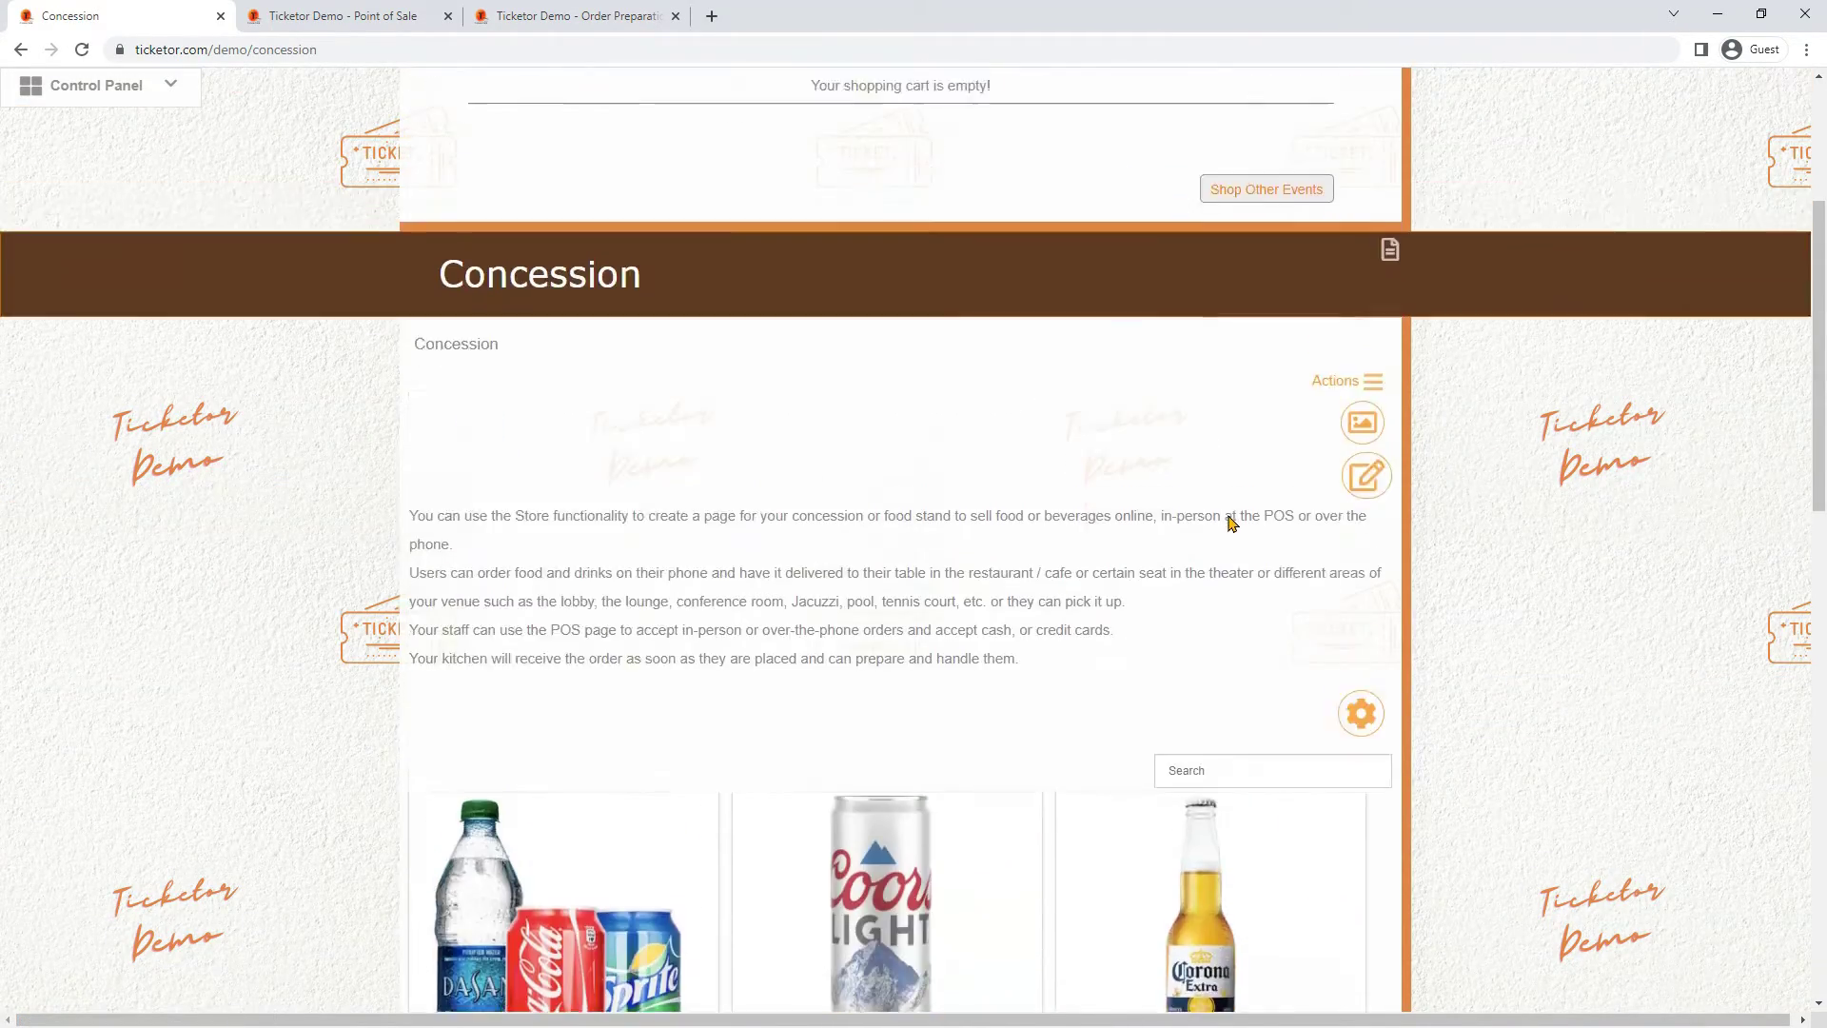
Open Store > Gift Shop and scroll down through its products
mouse_move(893, 87)
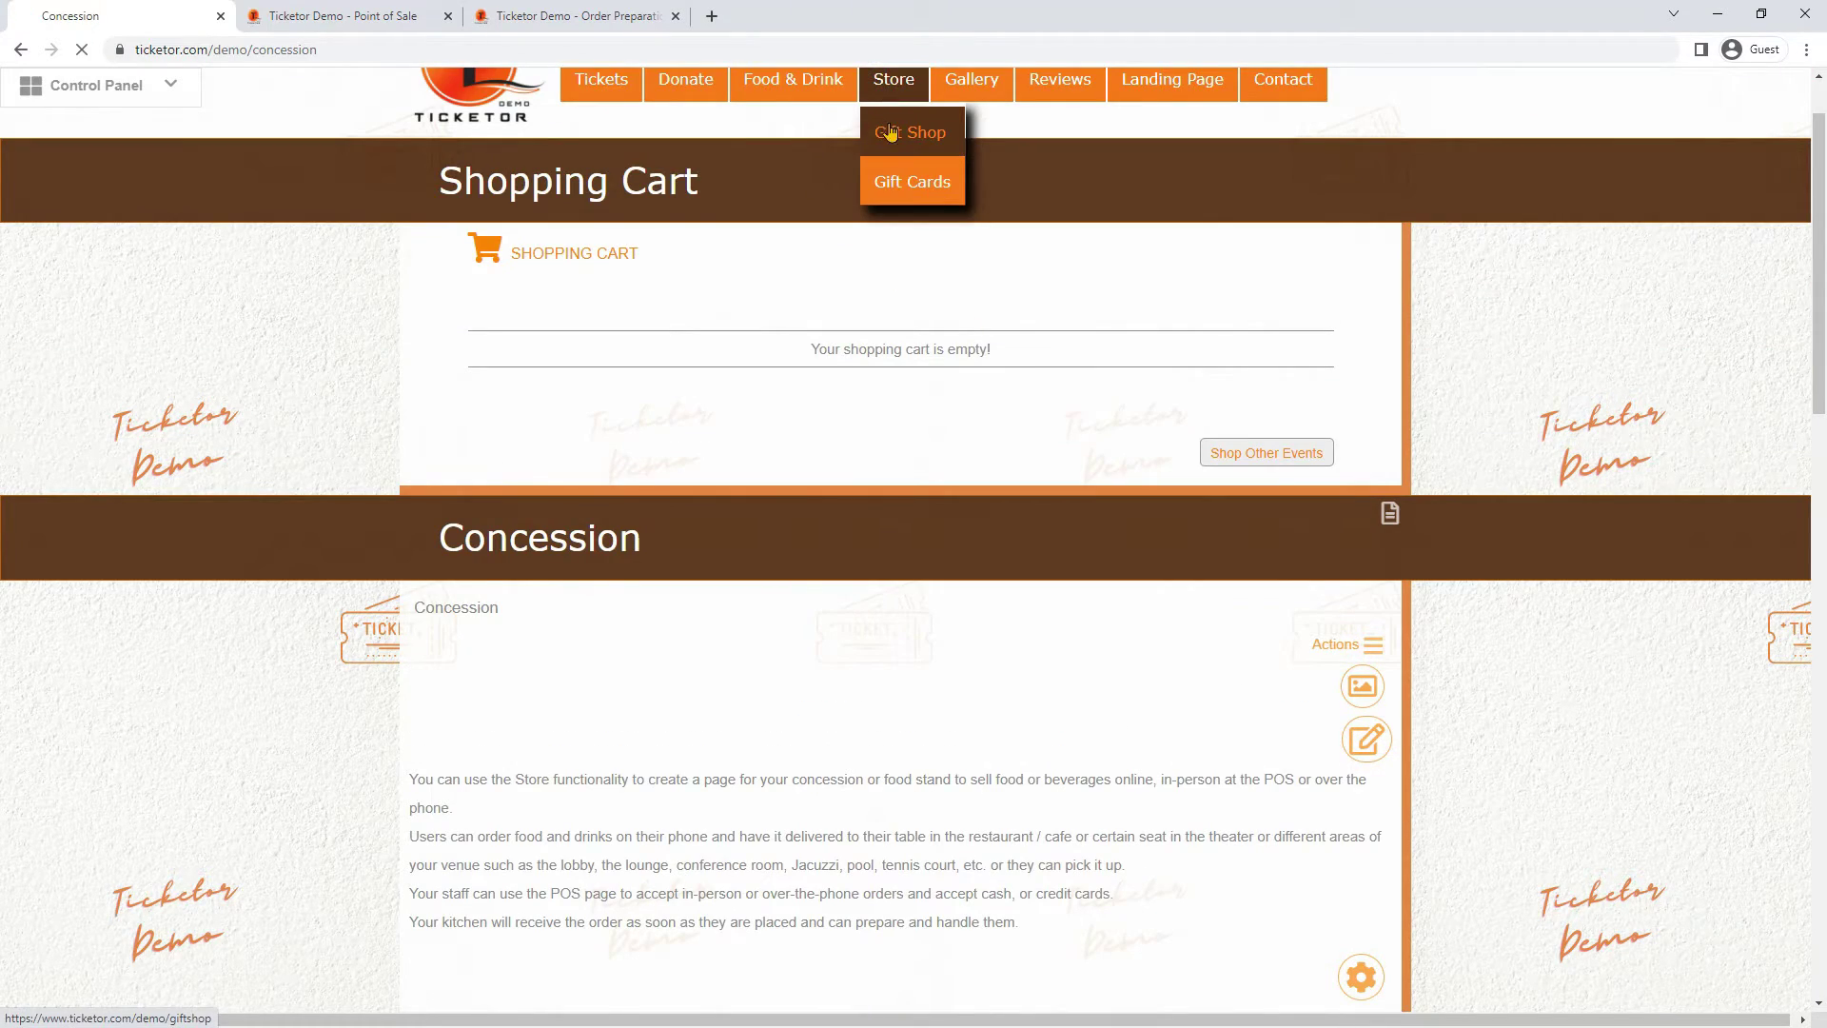
left_click(888, 131)
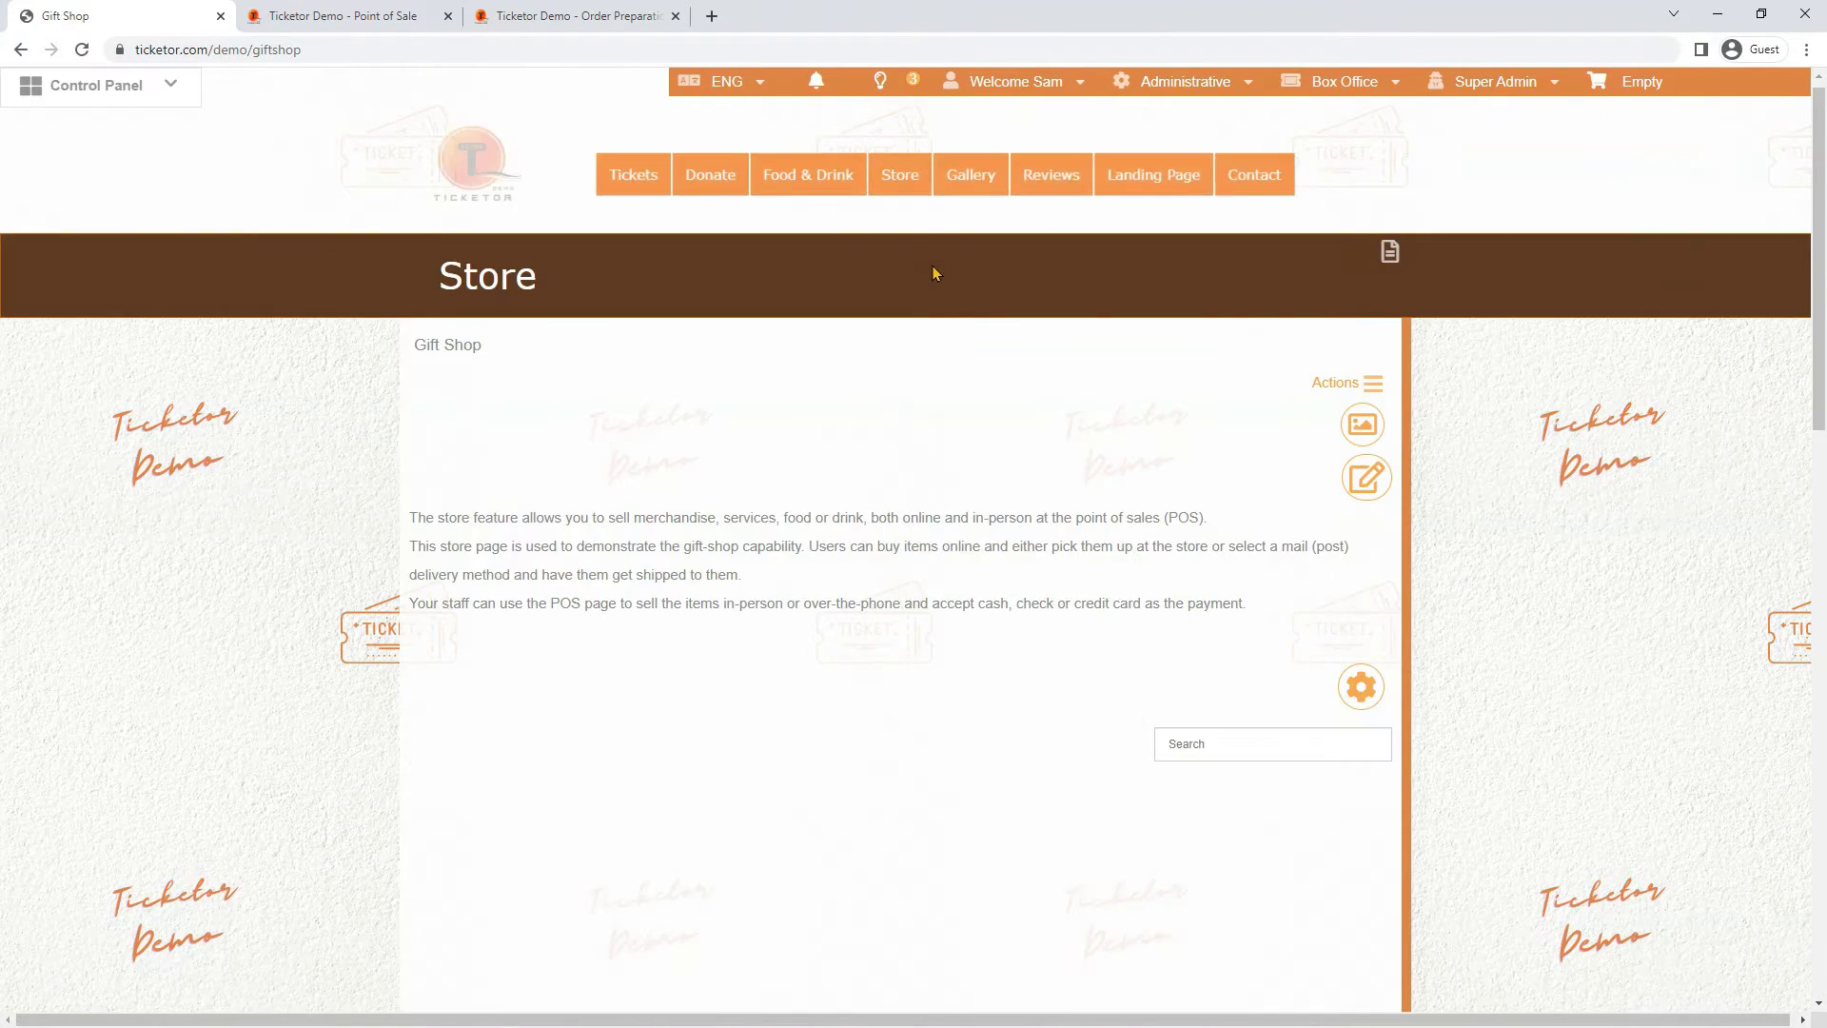
scroll(931, 266, "down", 3)
scroll(932, 265, "down", 3)
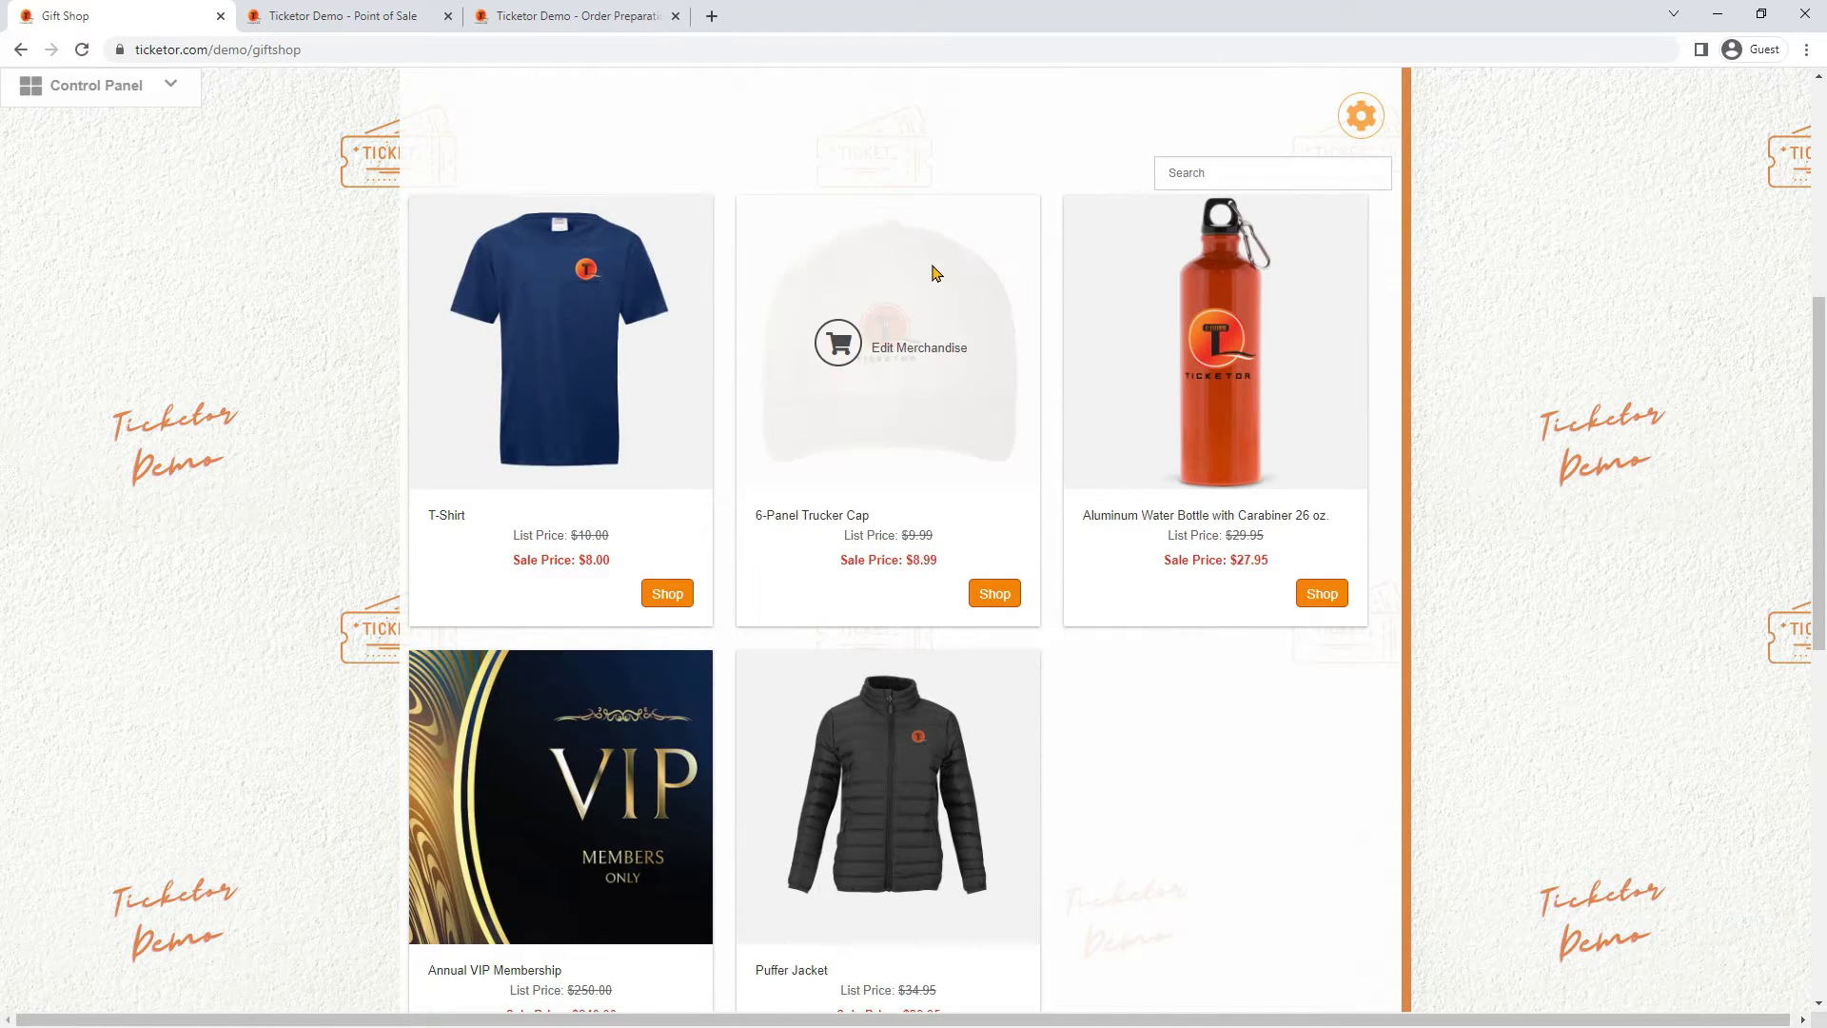
scroll(1219, 693, "down", 1)
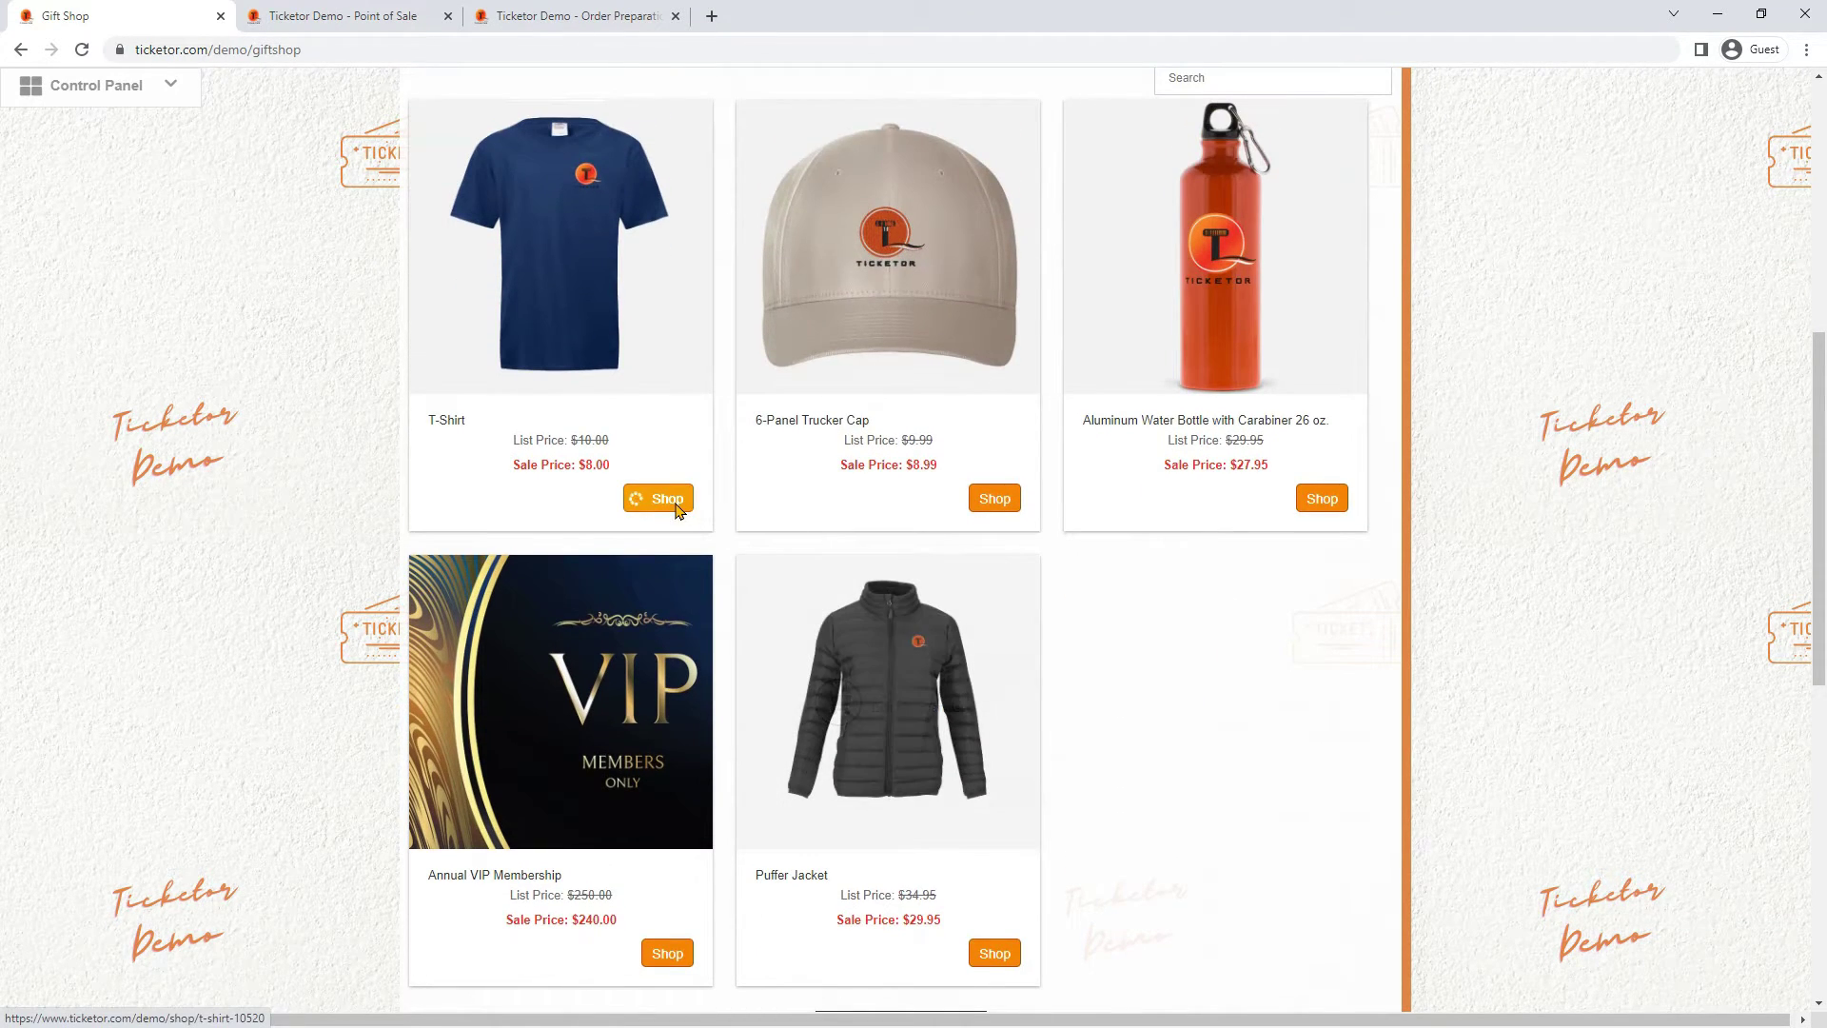
Review the T-Shirt's photos, Black colour and Small size, then close it without buying
left_click(671, 498)
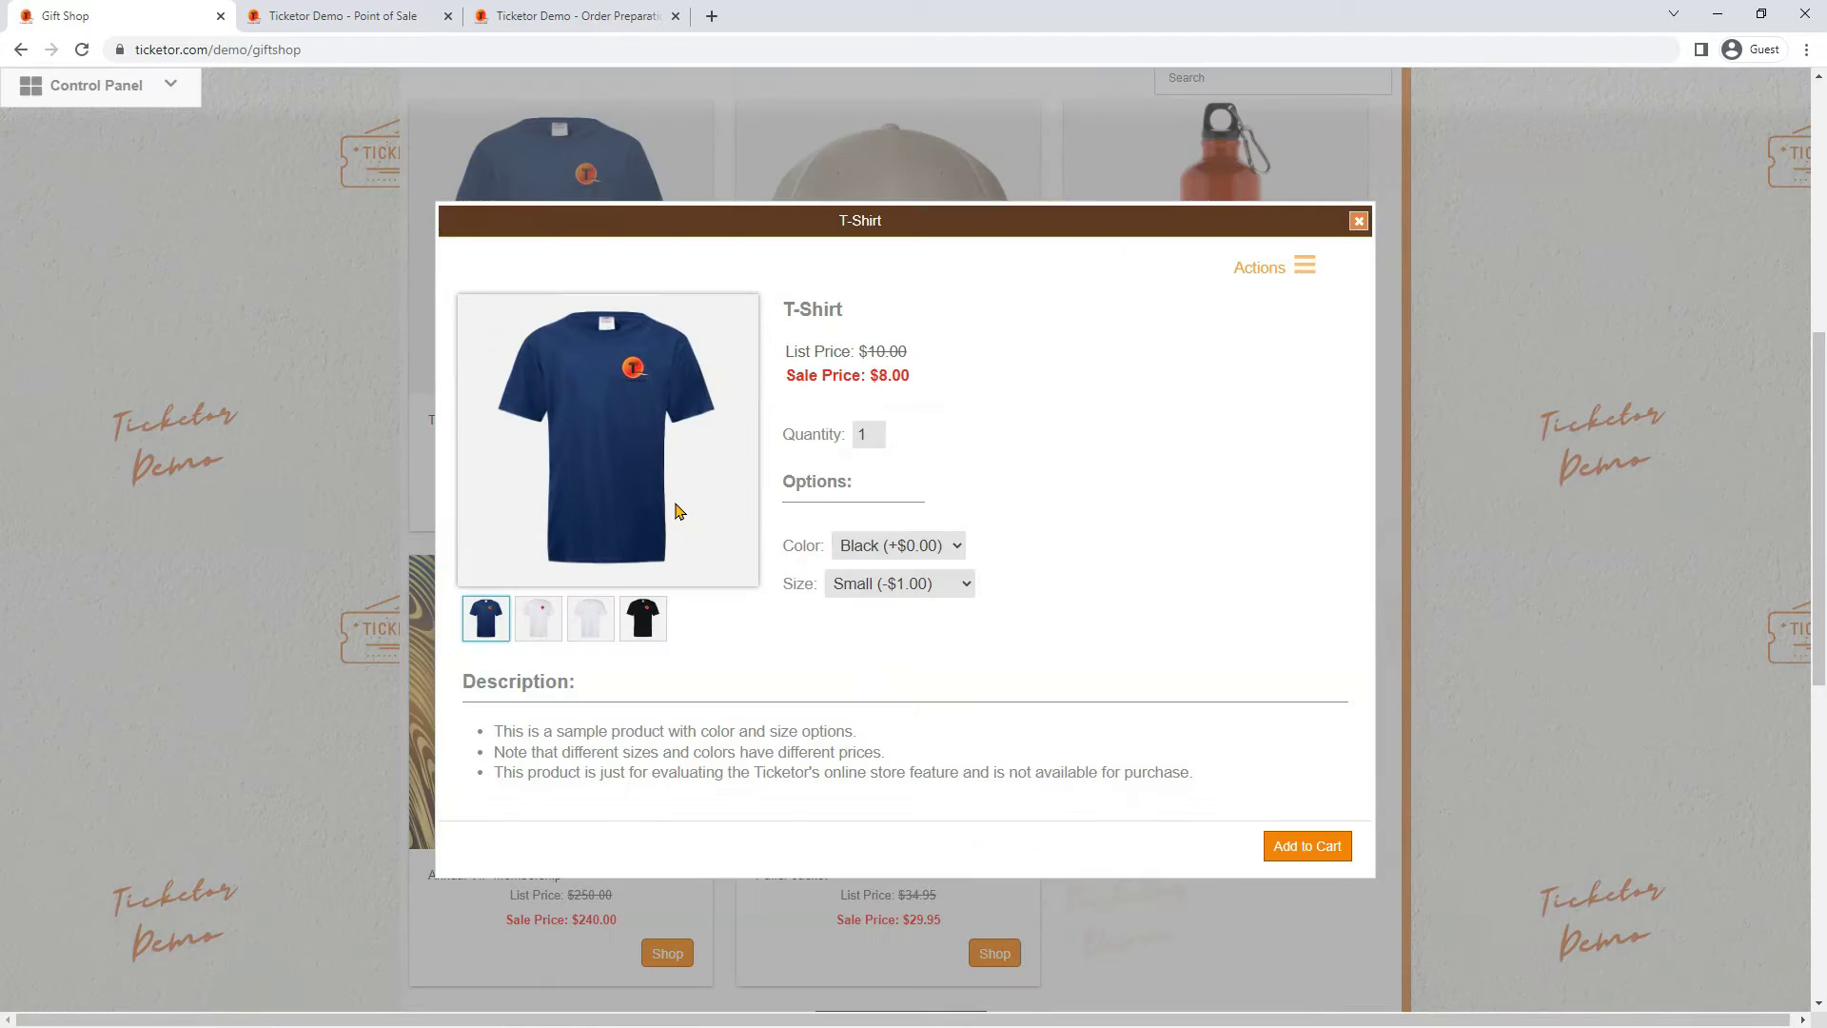
left_click(539, 618)
left_click(588, 621)
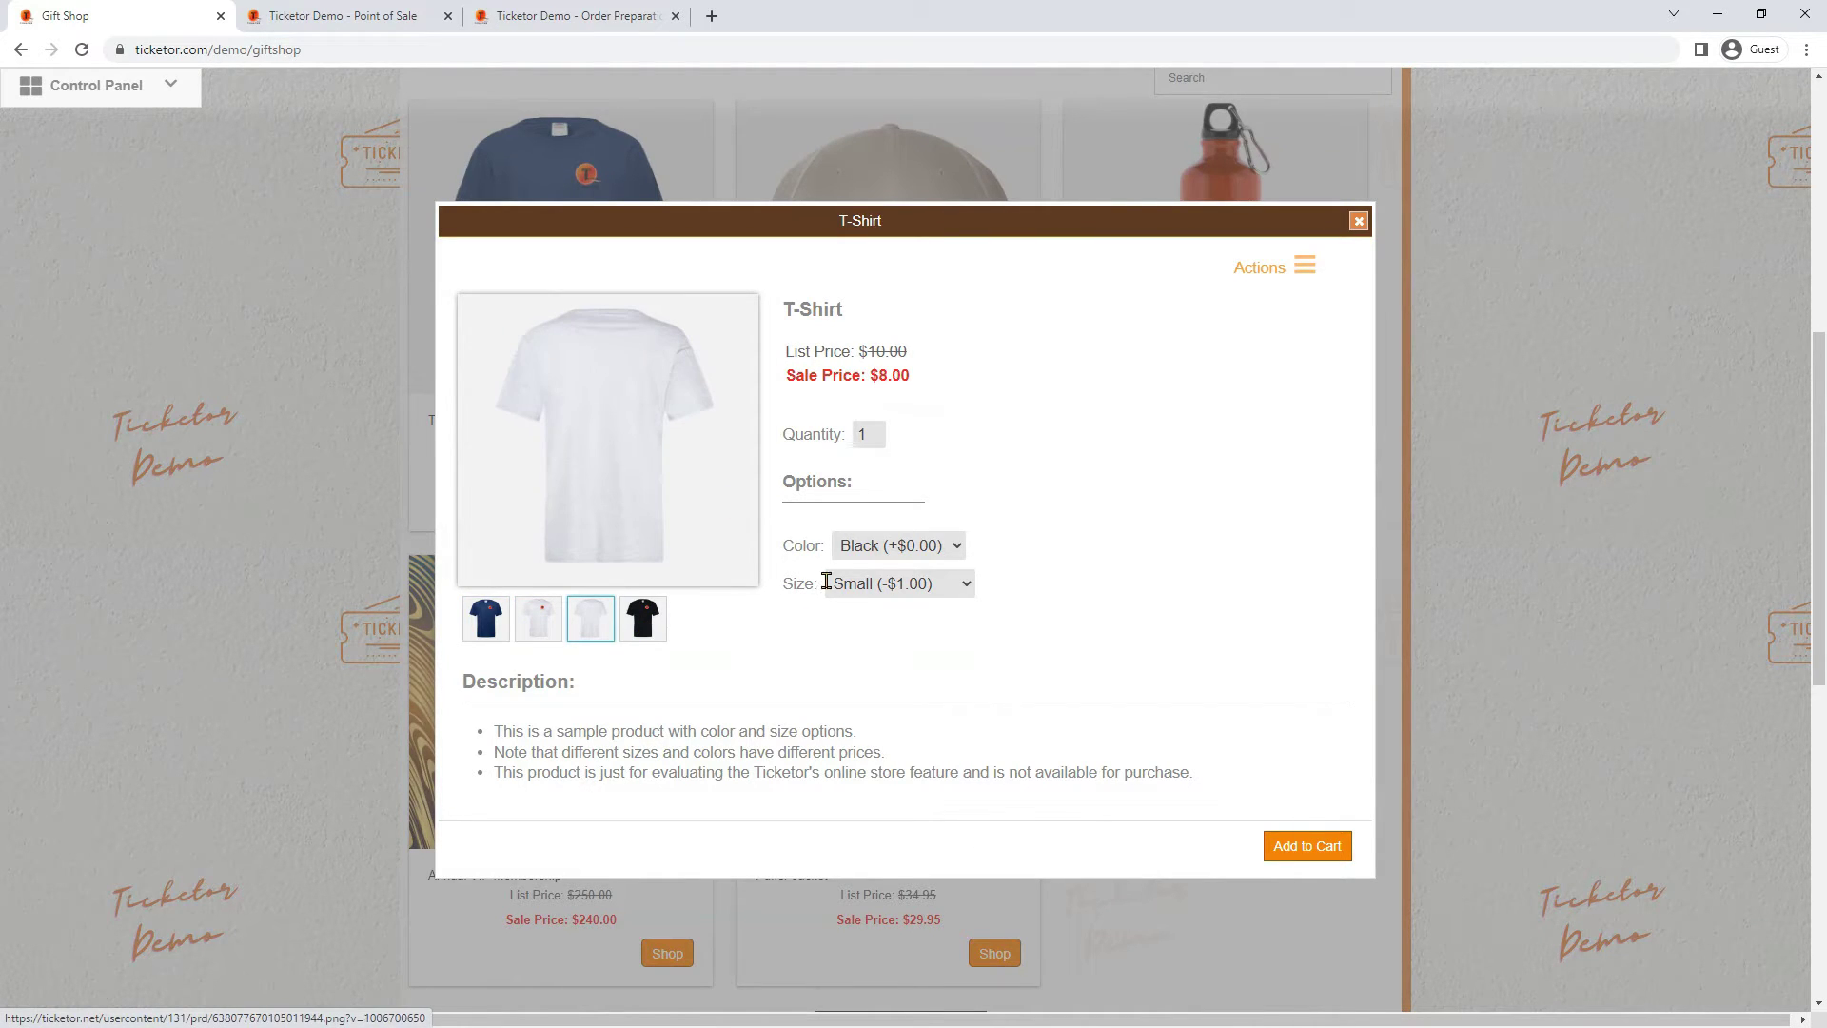
left_click(866, 554)
left_click(866, 569)
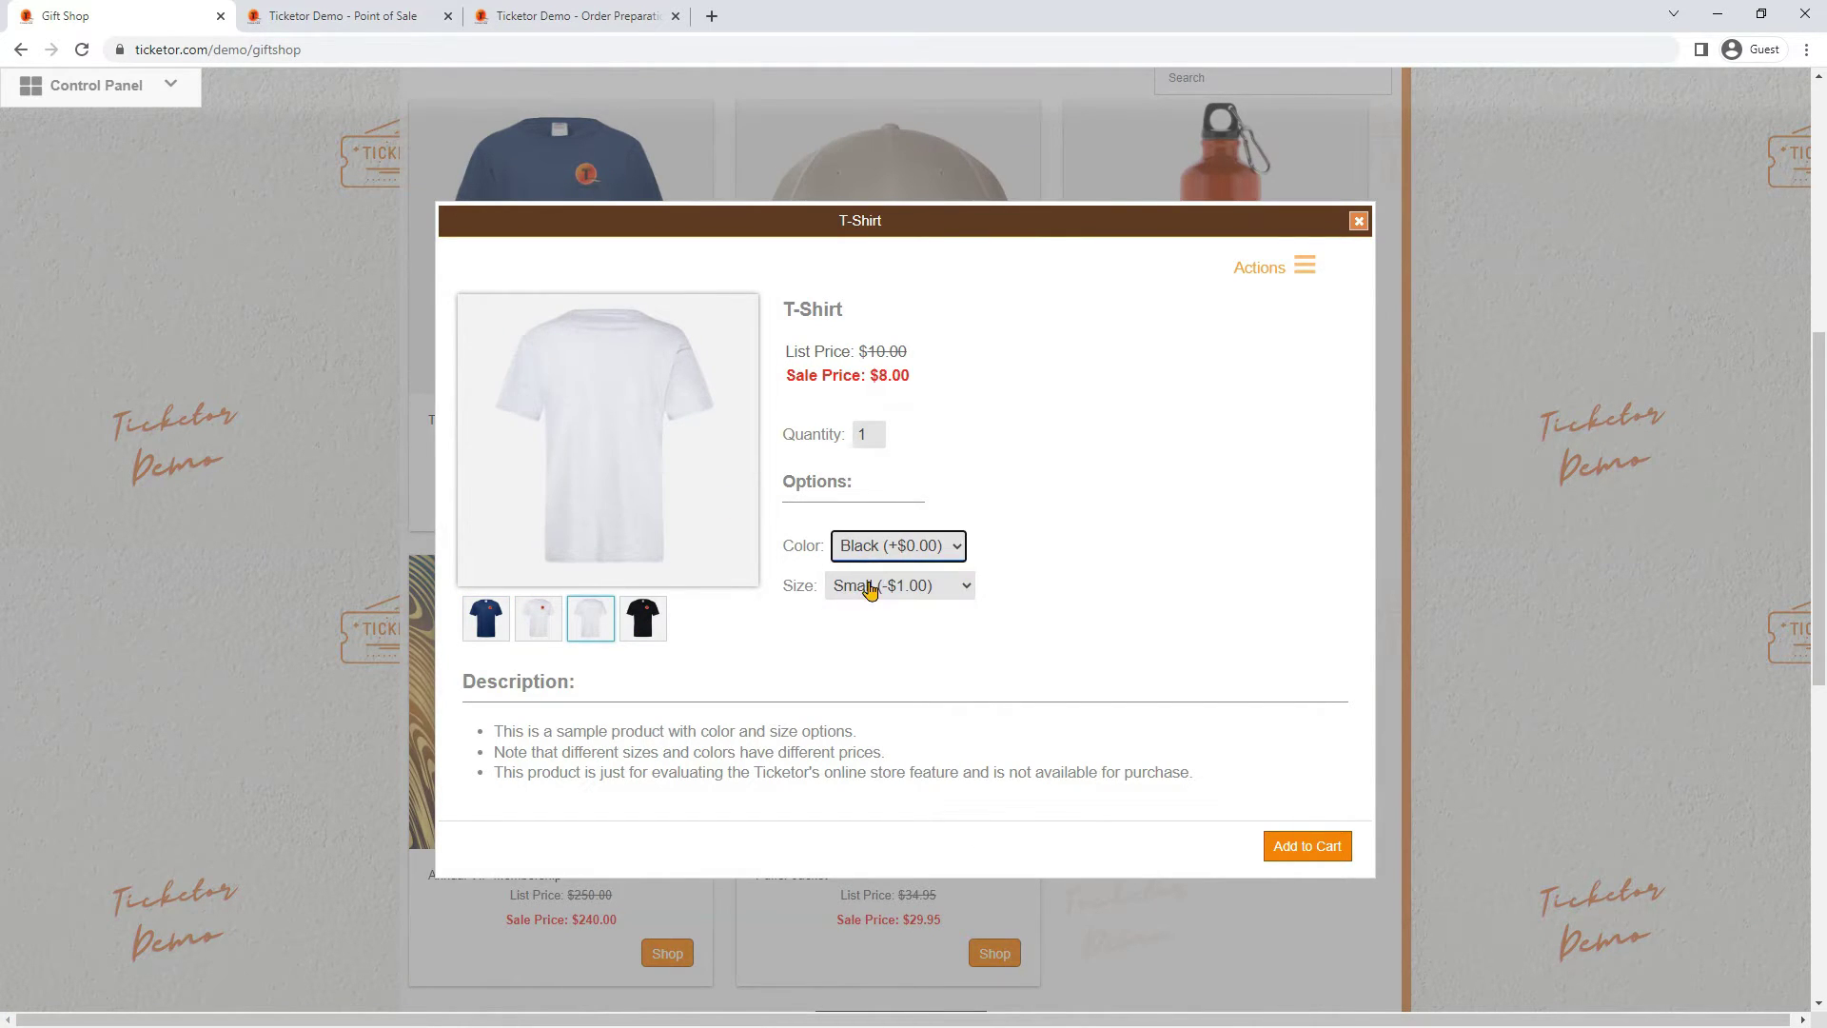
left_click(869, 583)
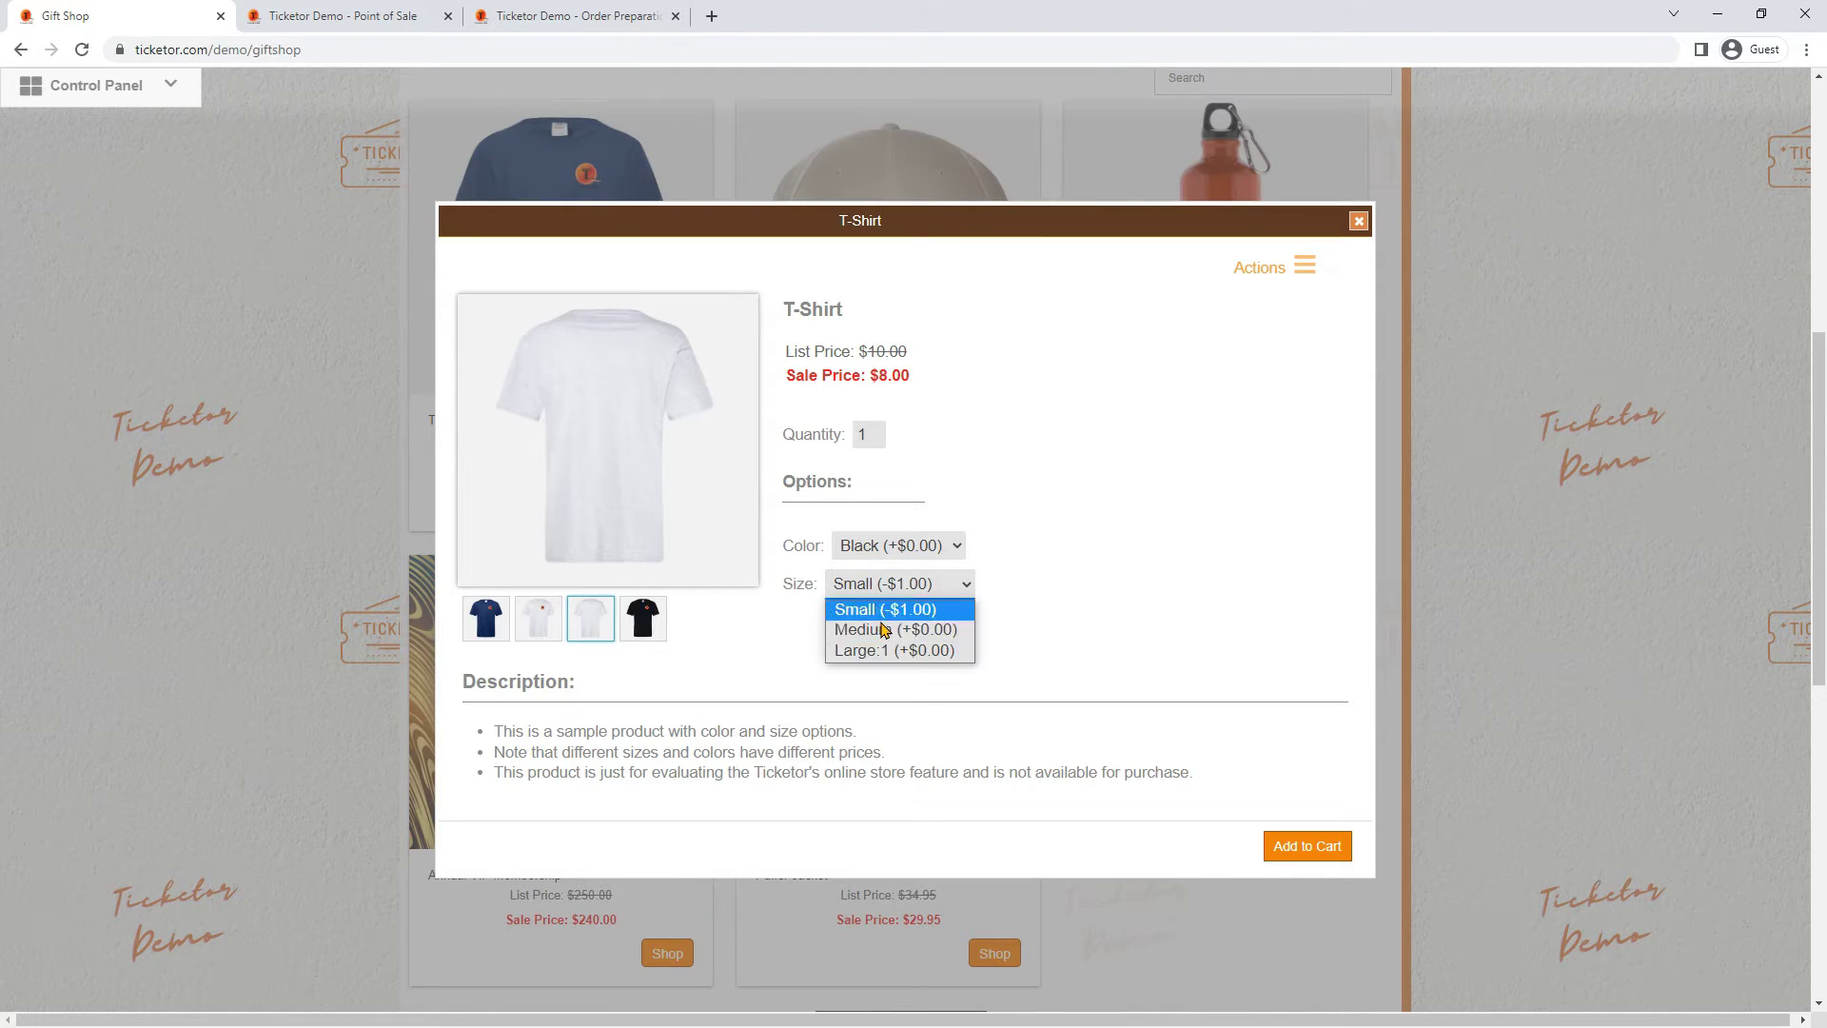
left_click(1358, 221)
left_click(1358, 220)
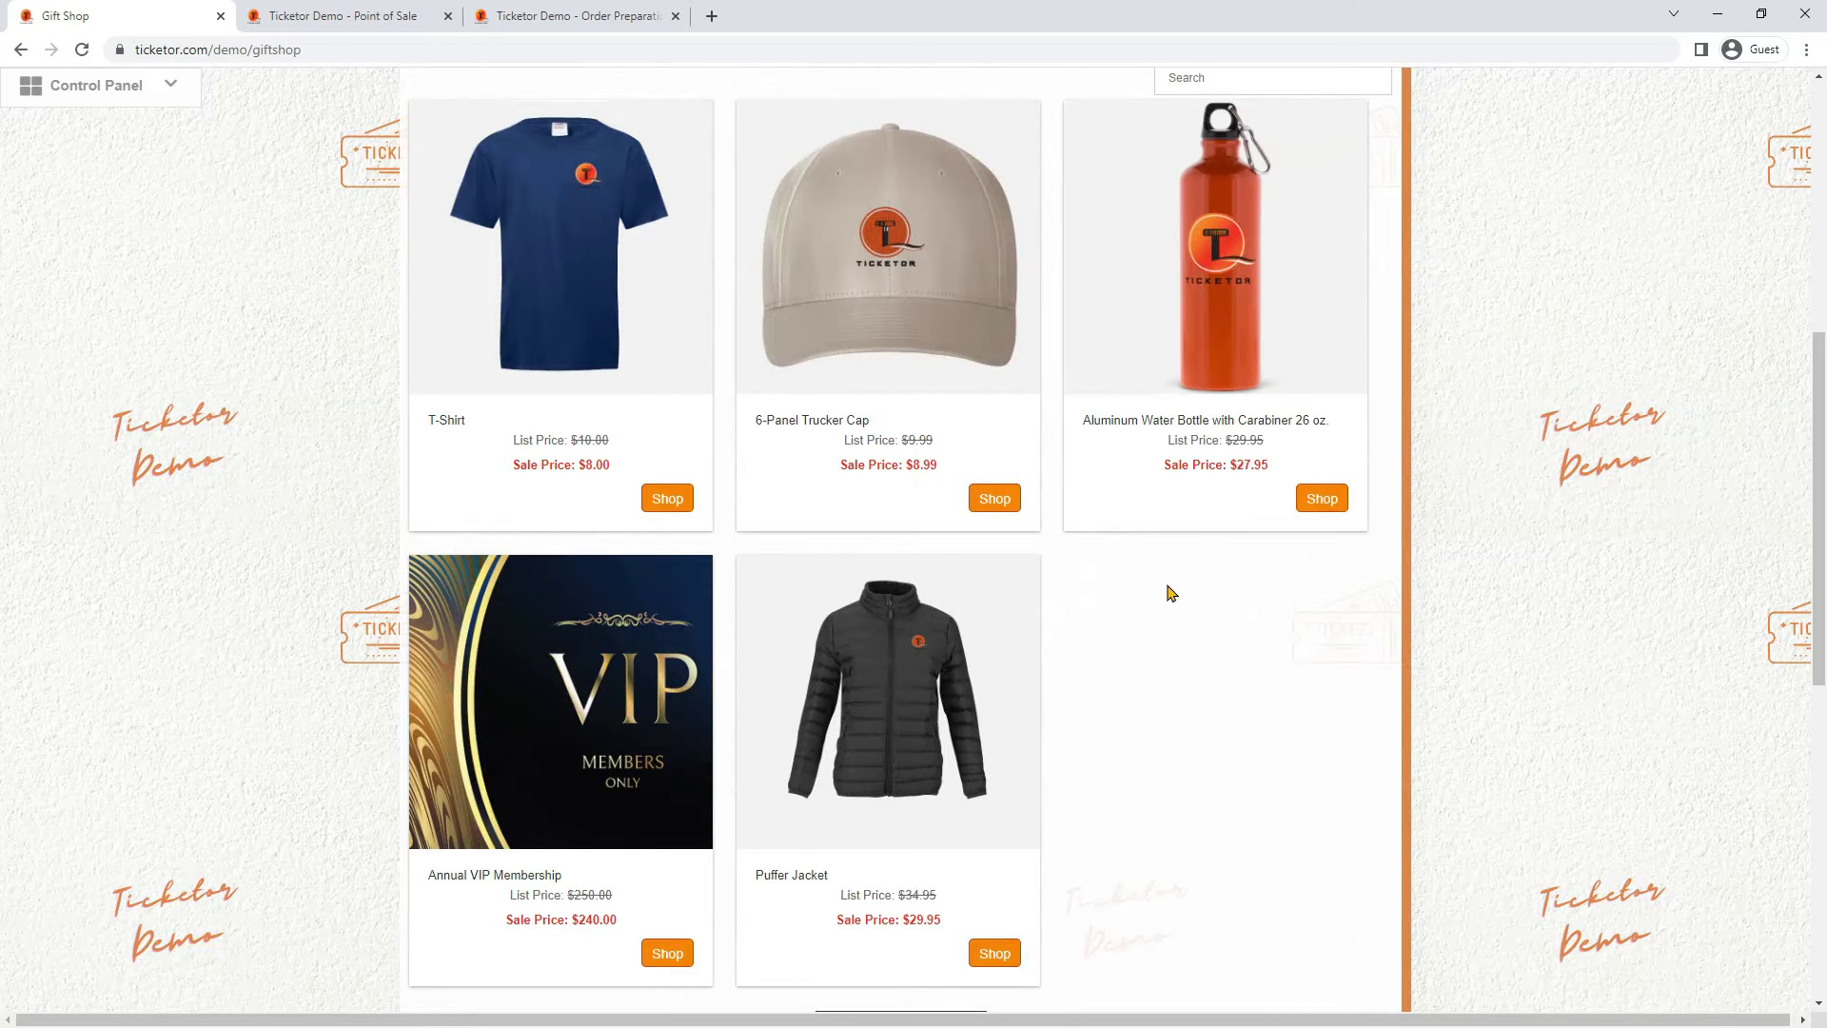
scroll(1171, 593, "up", 1)
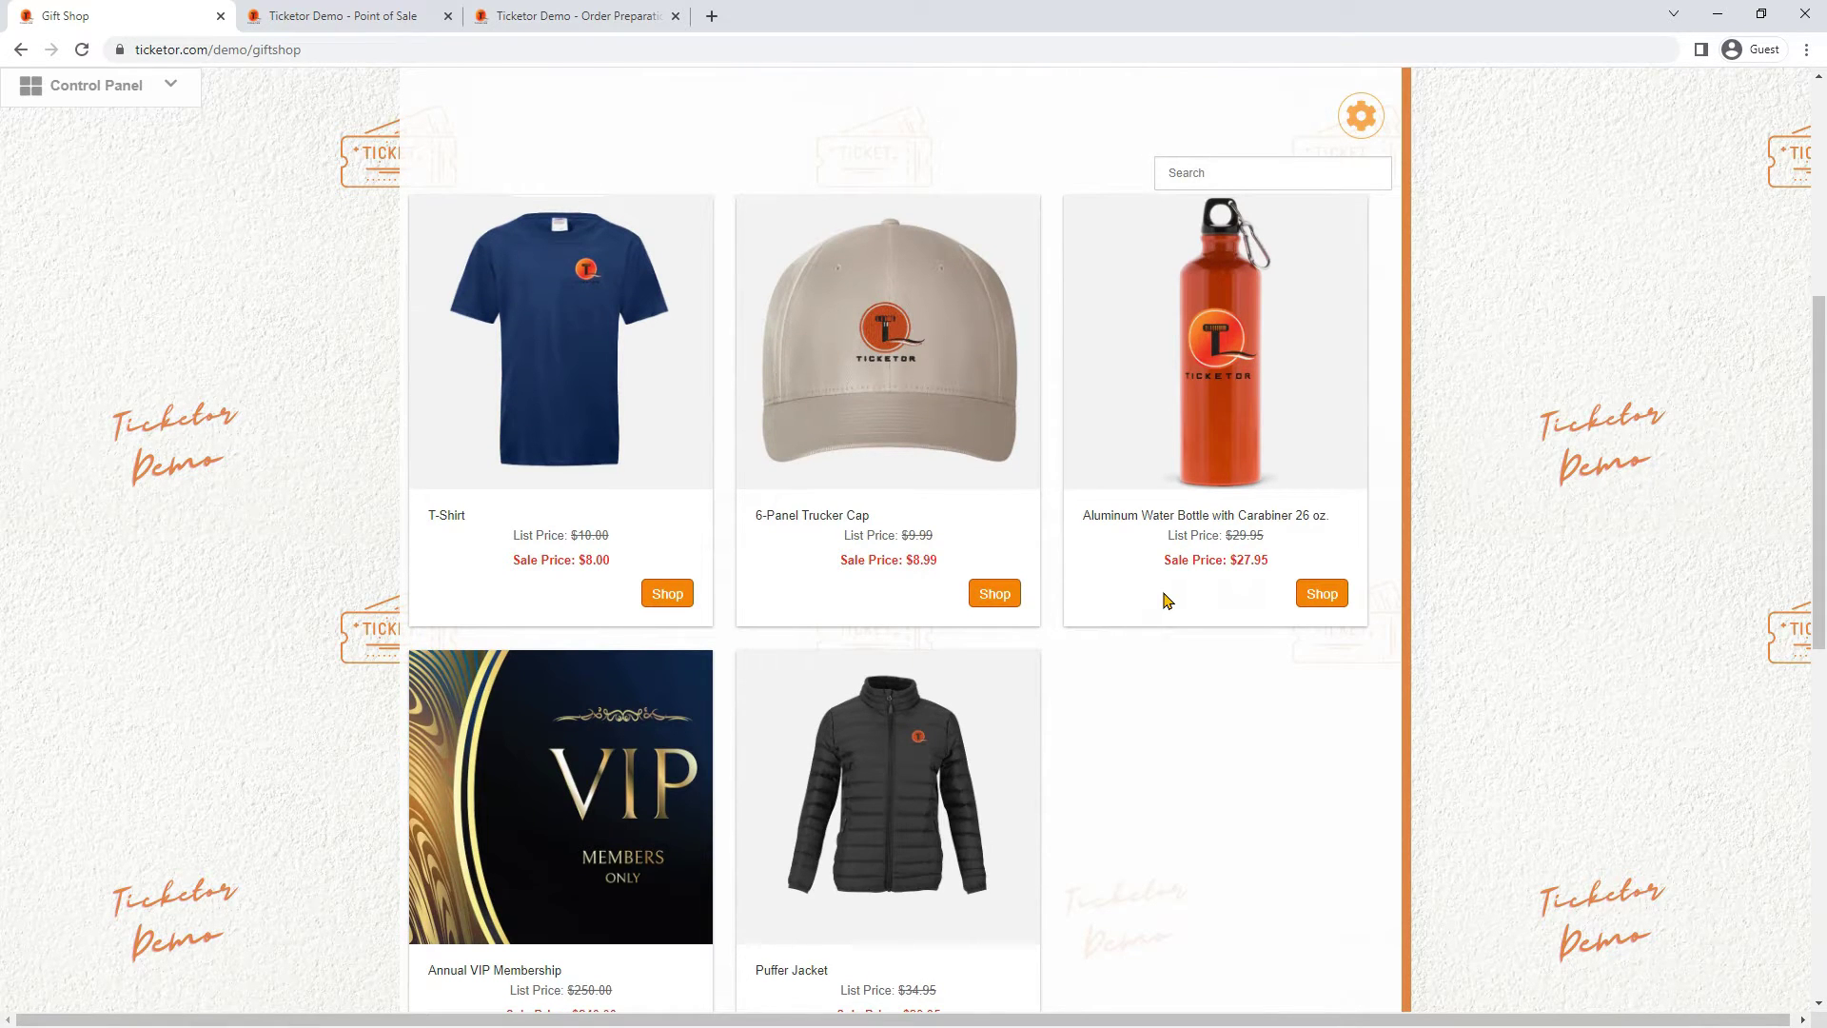
scroll(1165, 602, "up", 2)
scroll(1040, 506, "up", 3)
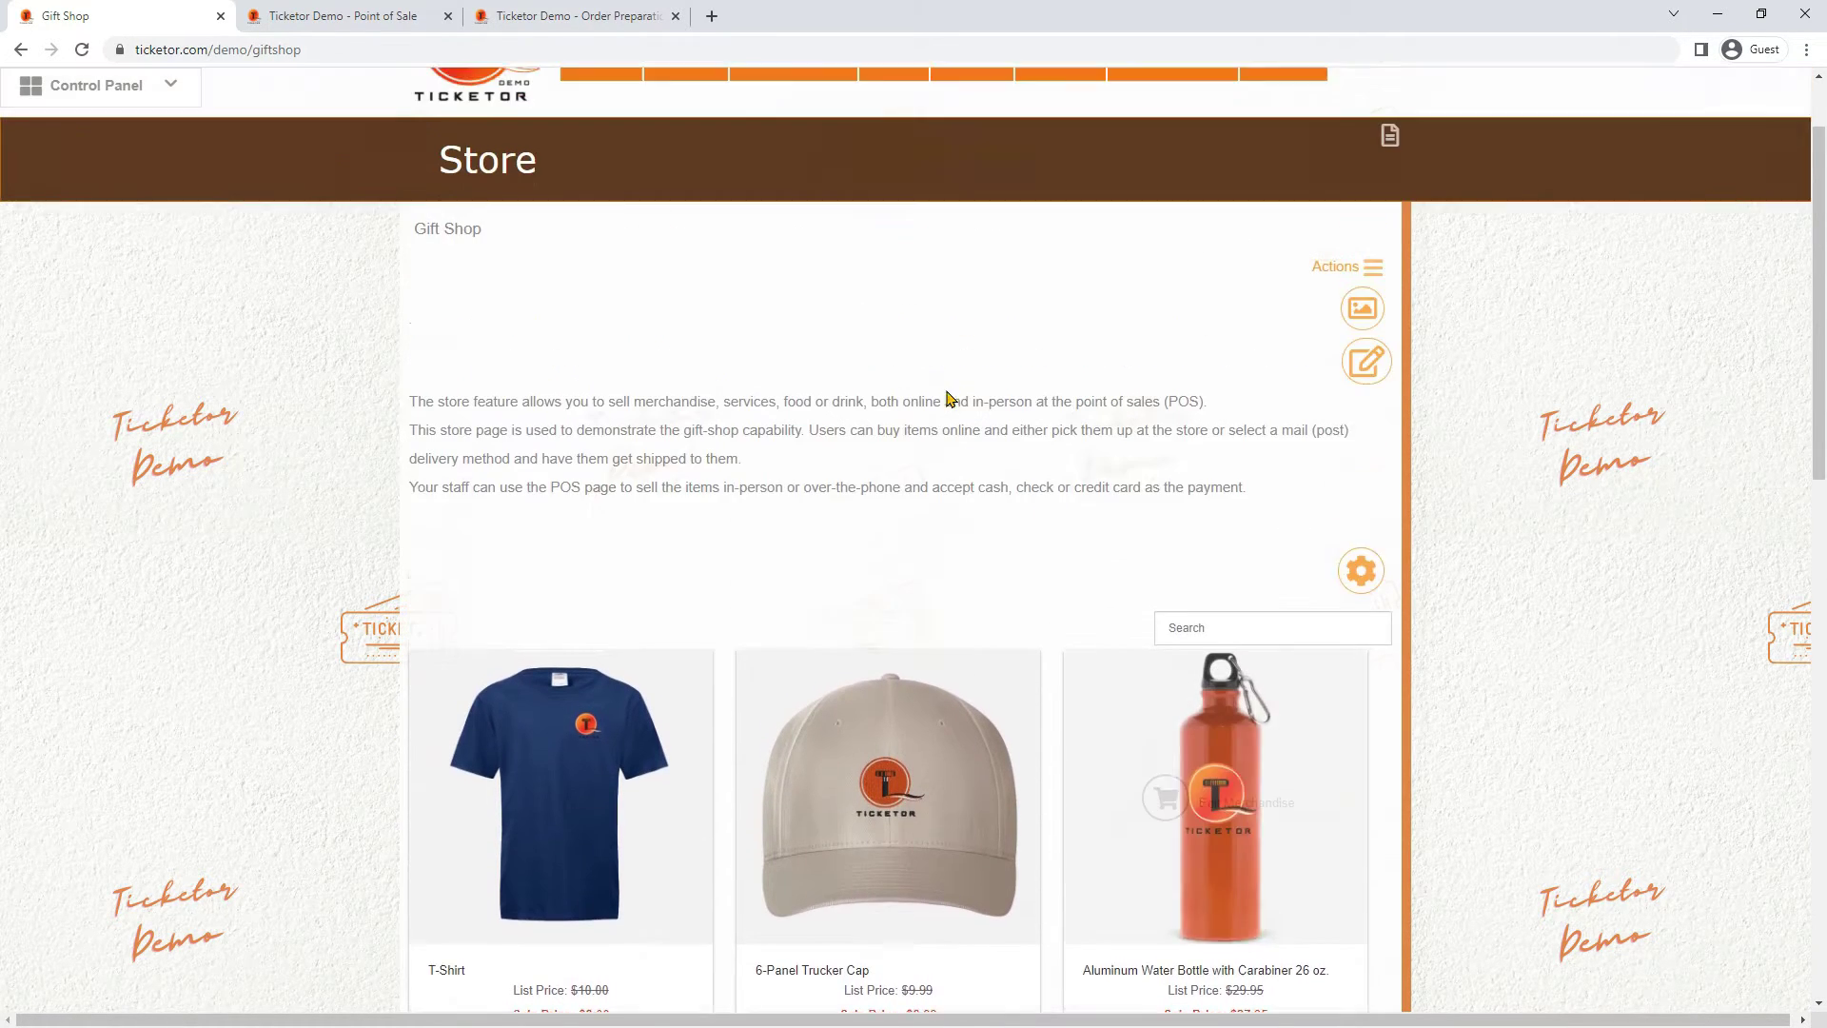
scroll(947, 398, "up", 1)
Open Store > Gift Cards and scroll down through the gift card grid
mouse_move(893, 174)
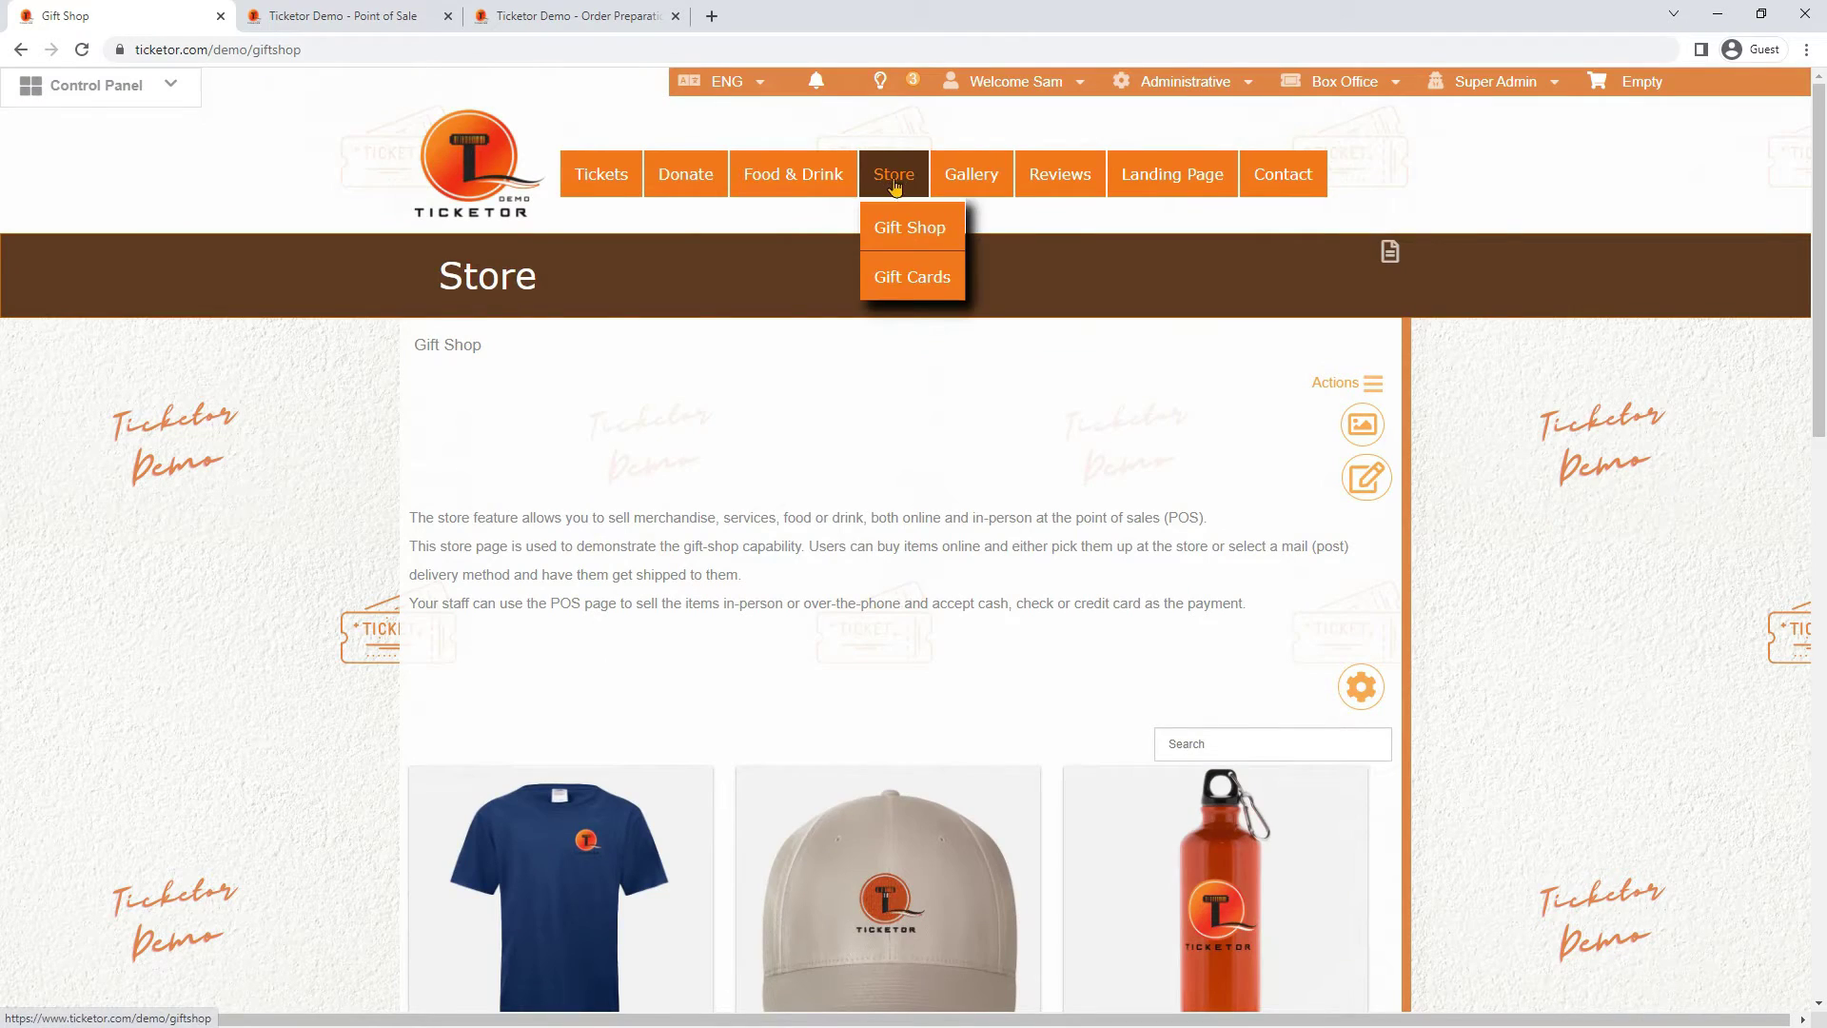
left_click(912, 277)
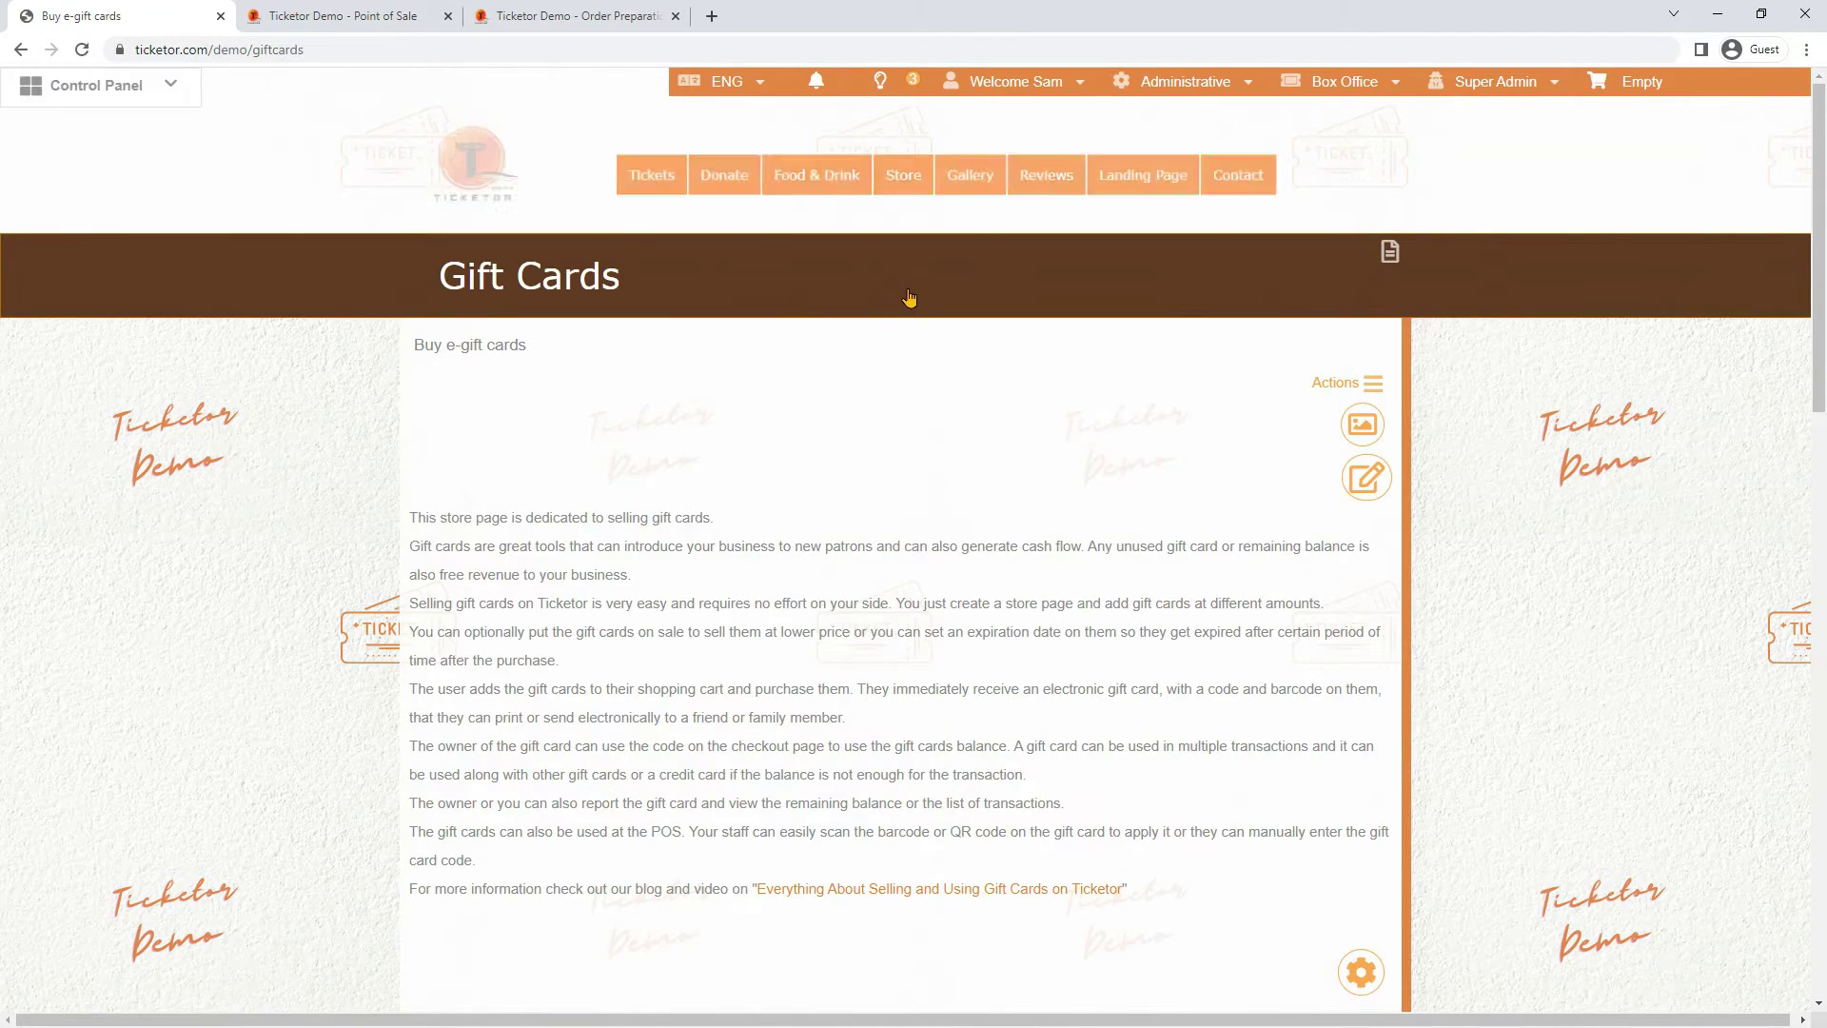
scroll(909, 298, "down", 3)
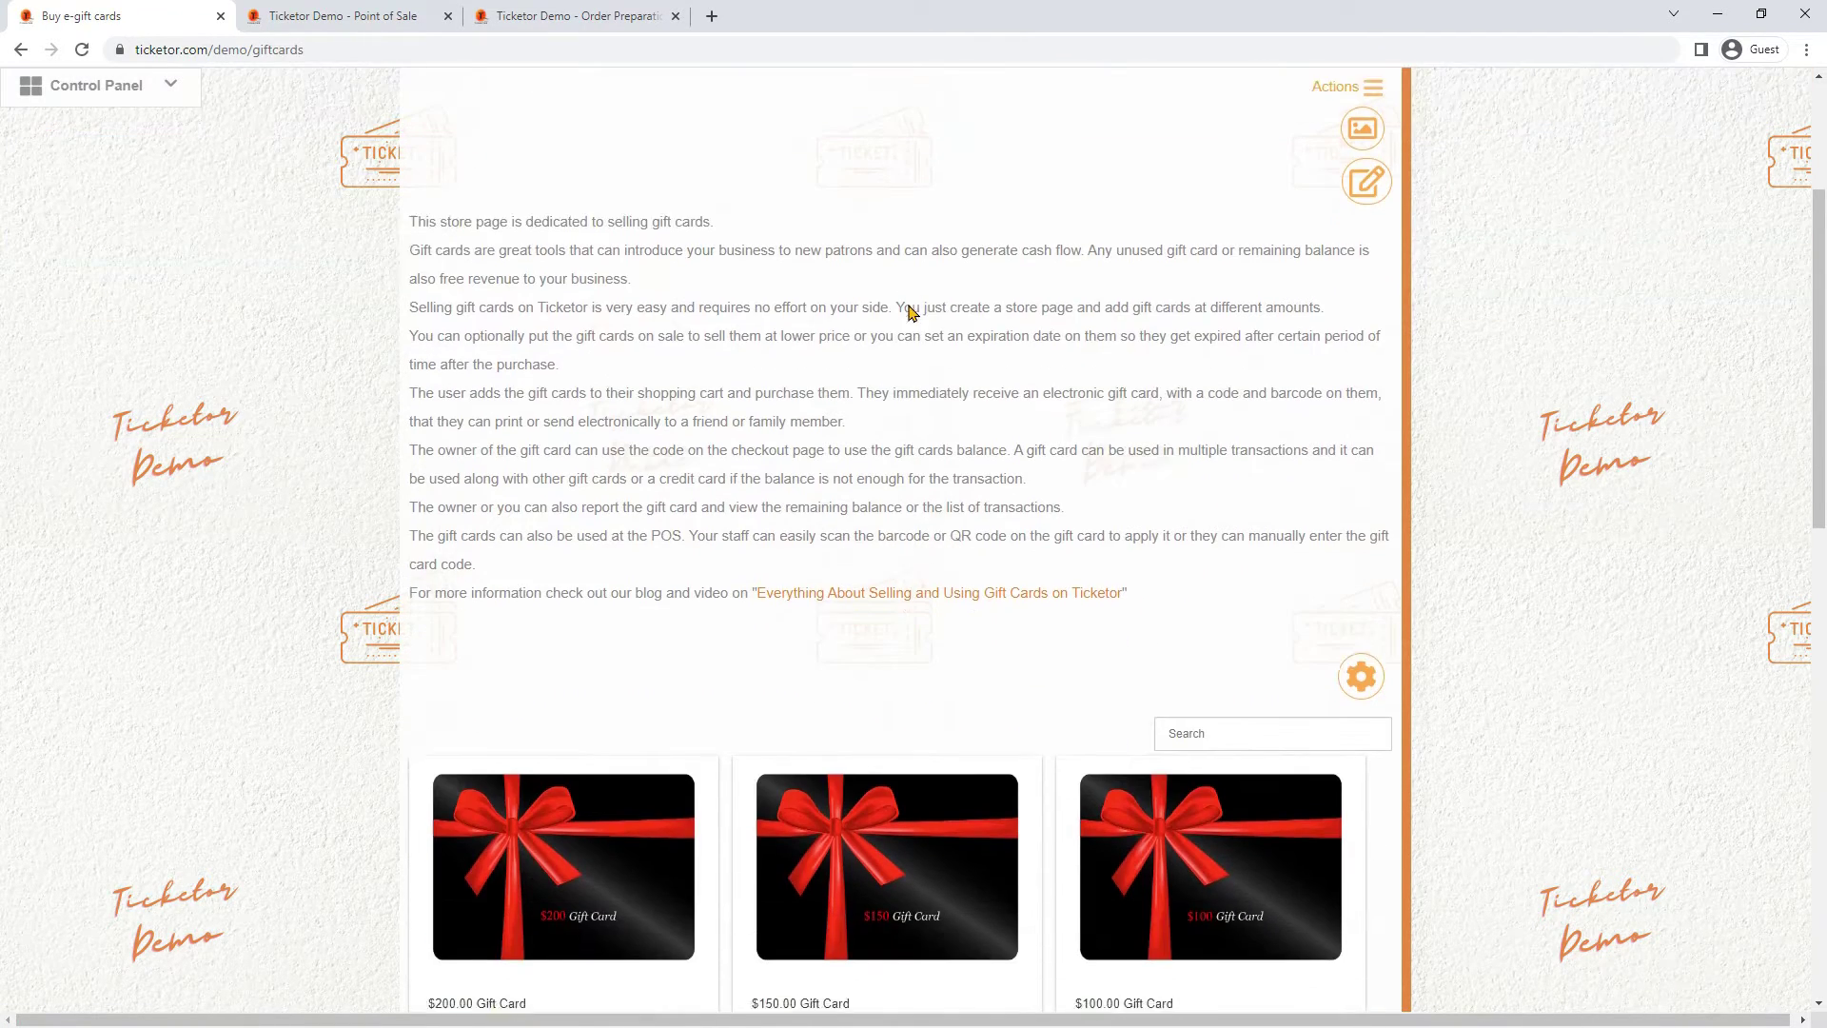
scroll(909, 309, "down", 3)
scroll(909, 305, "down", 2)
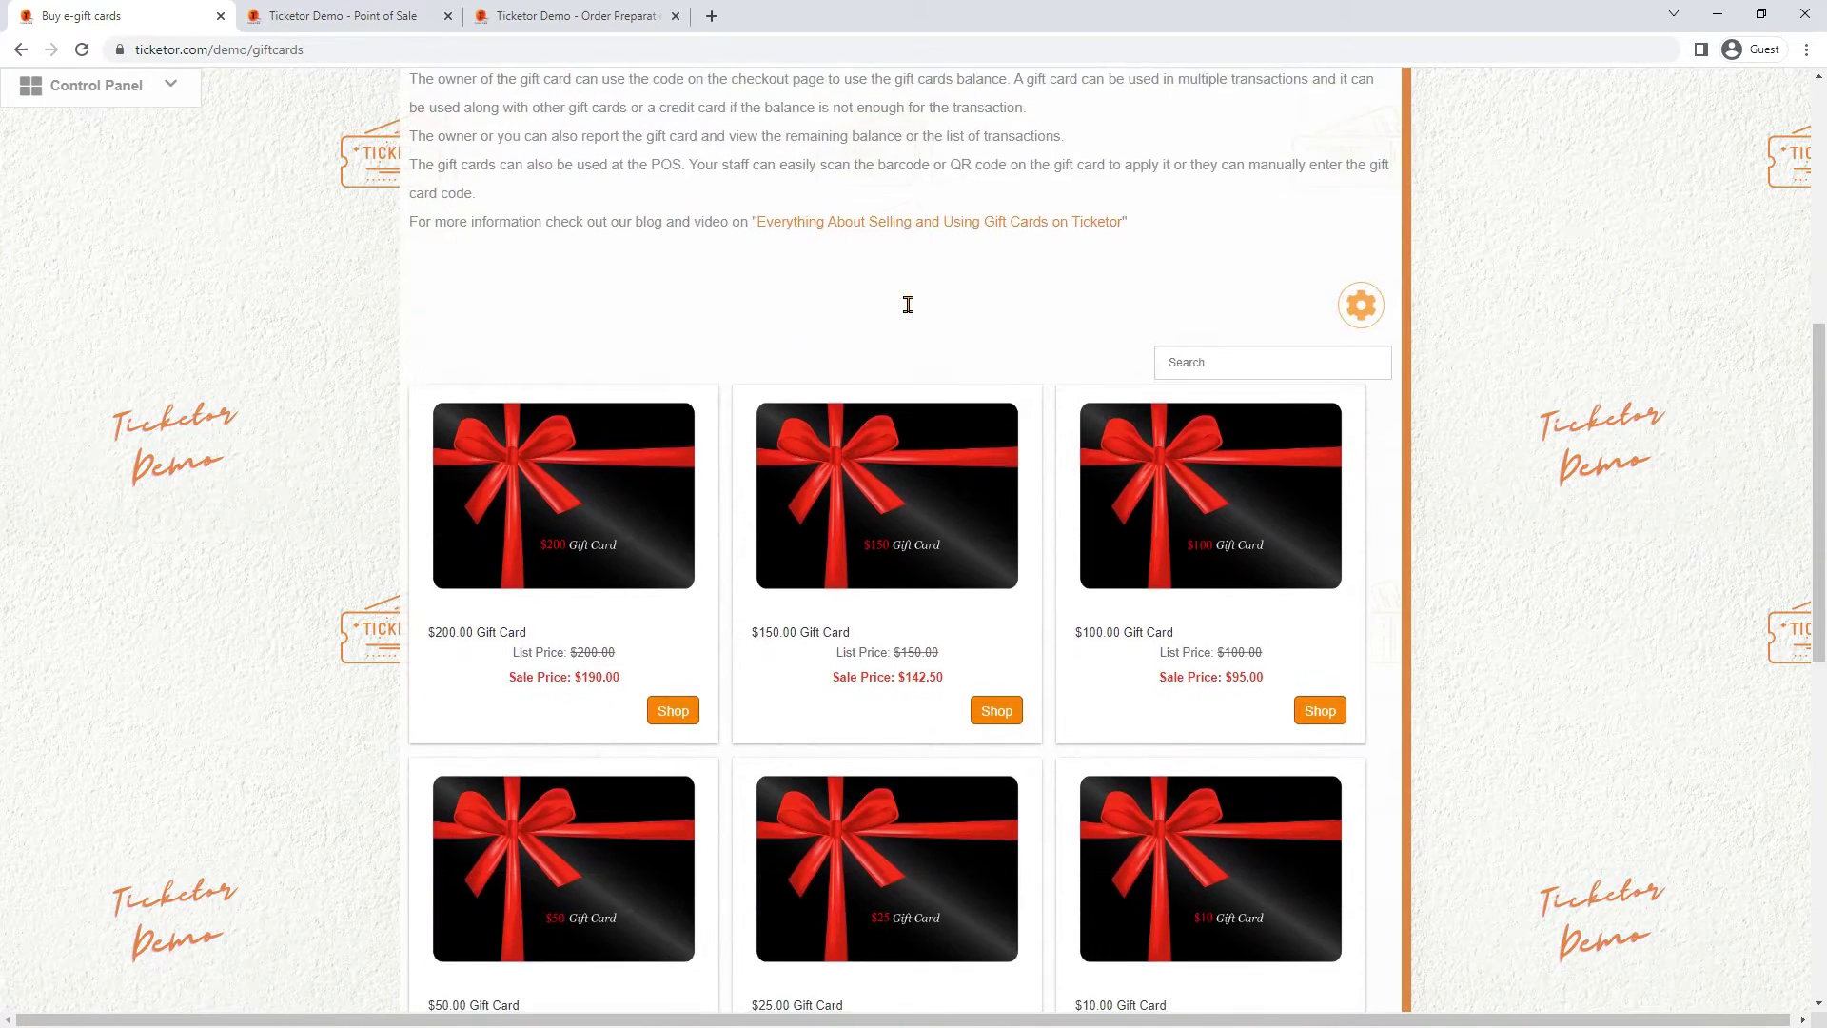
mouse_move(437, 362)
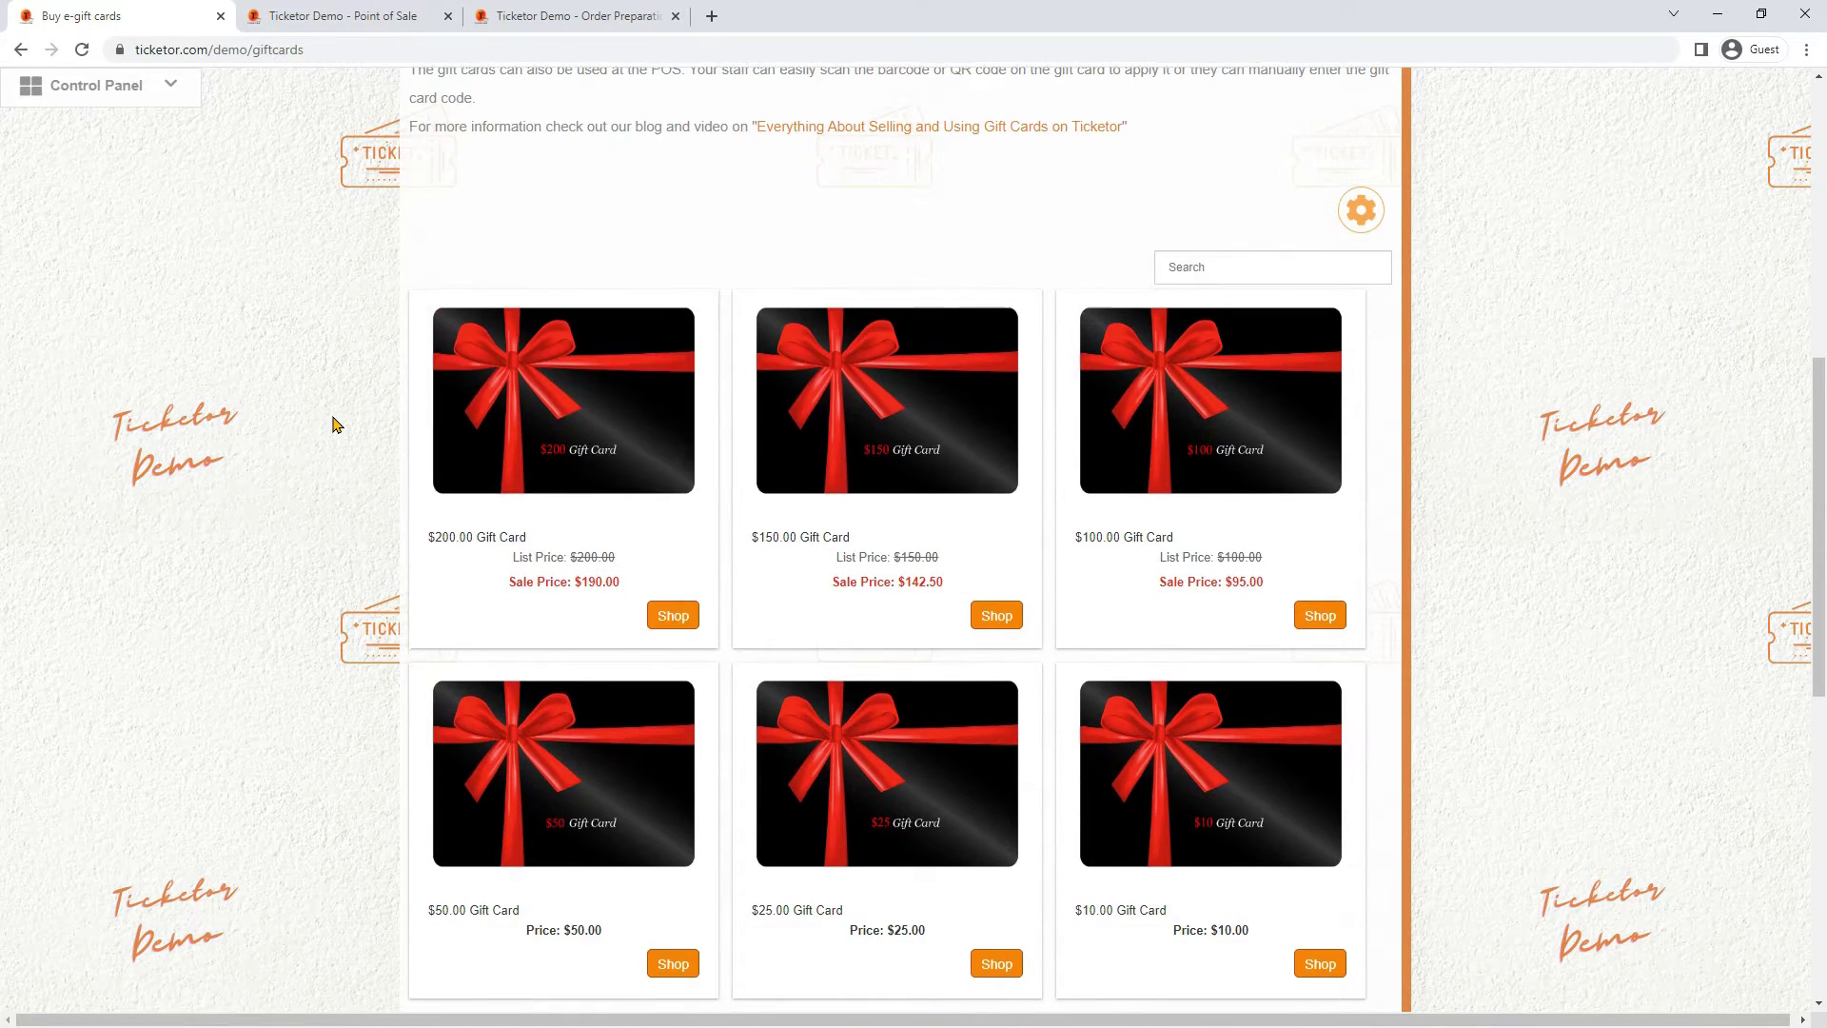
scroll(336, 424, "down", 1)
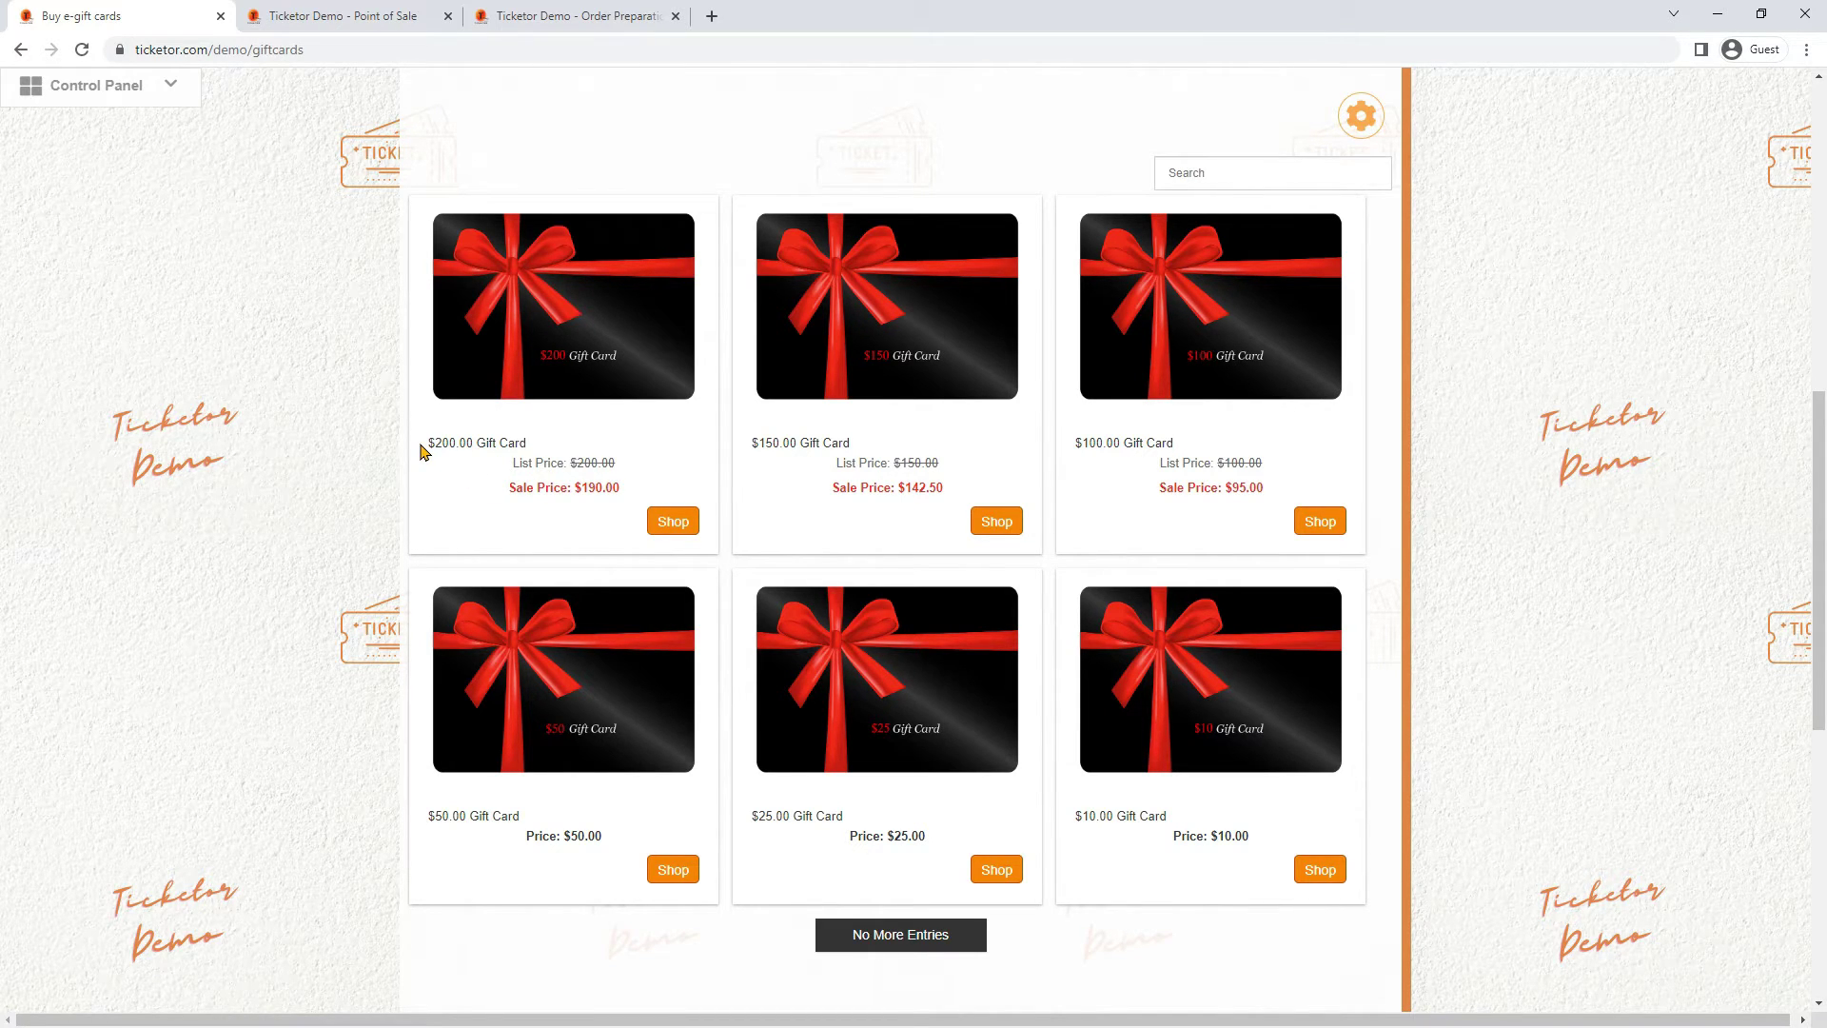
Highlight the $200 and $150 card titles and their $190.00 and $142.50 sale prices
left_click_drag(423, 451, 526, 447)
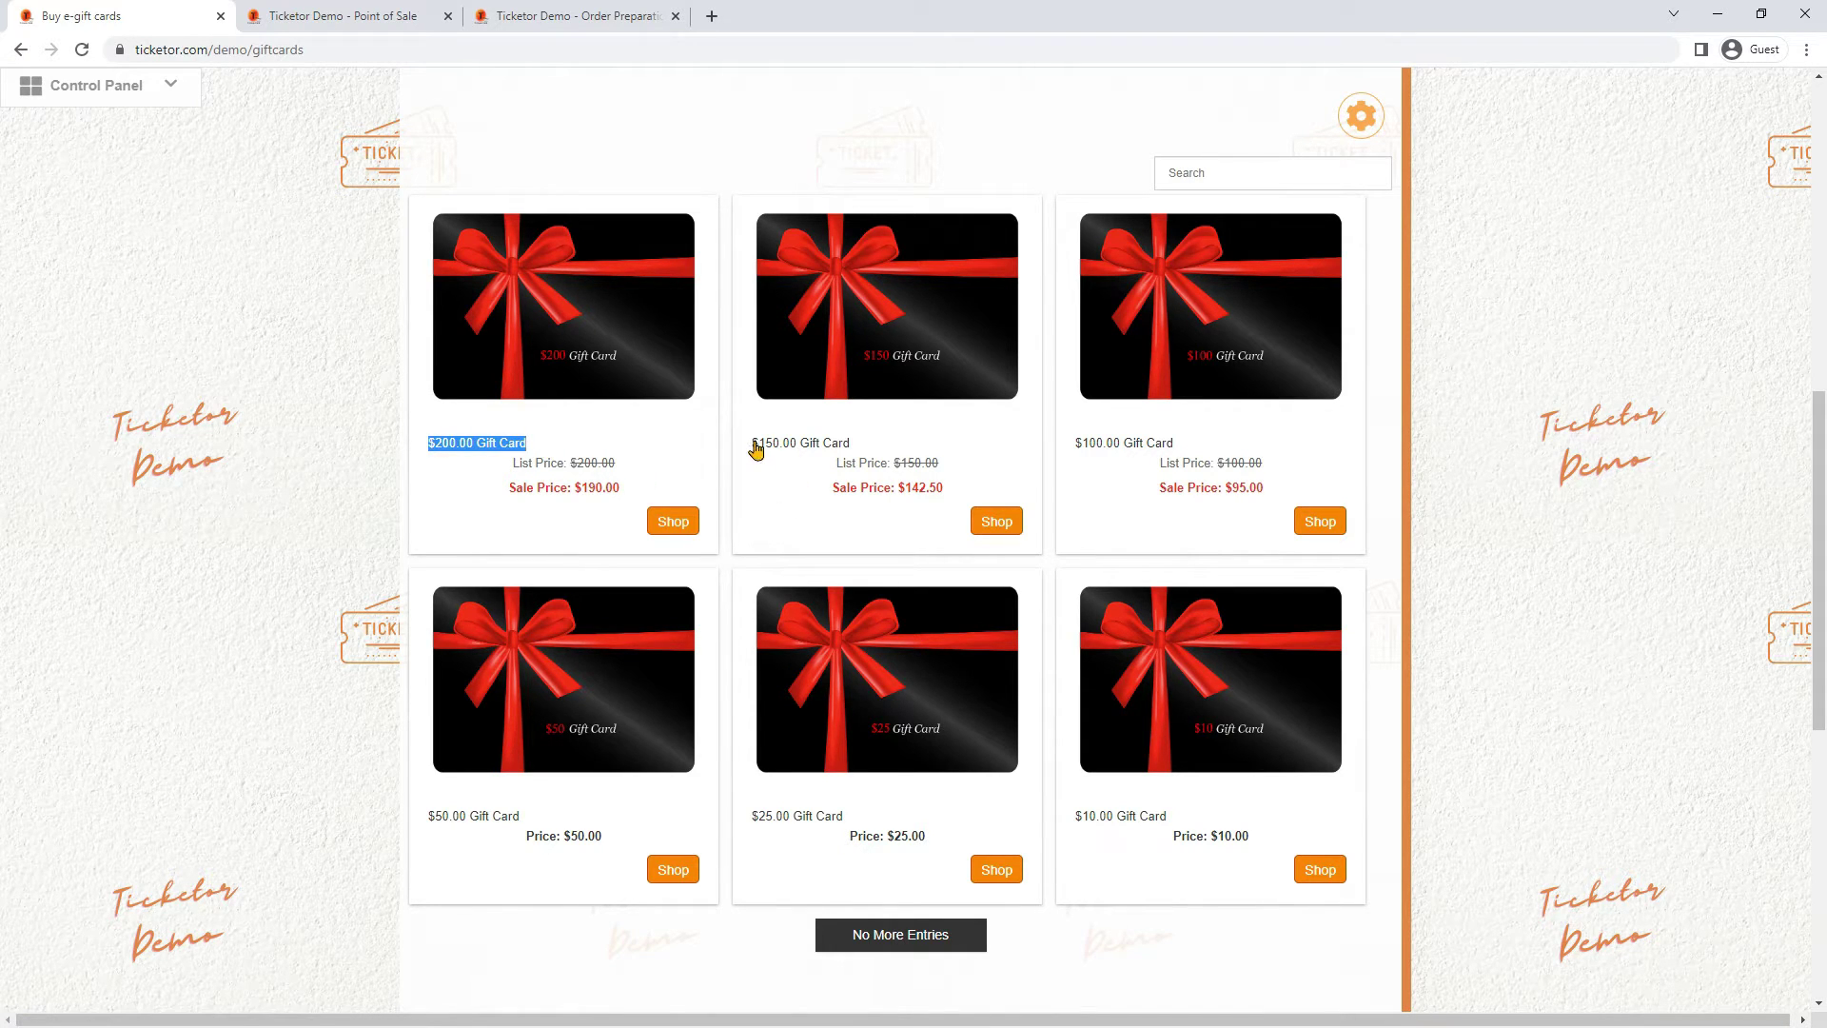
left_click(819, 442)
triple_click(820, 443)
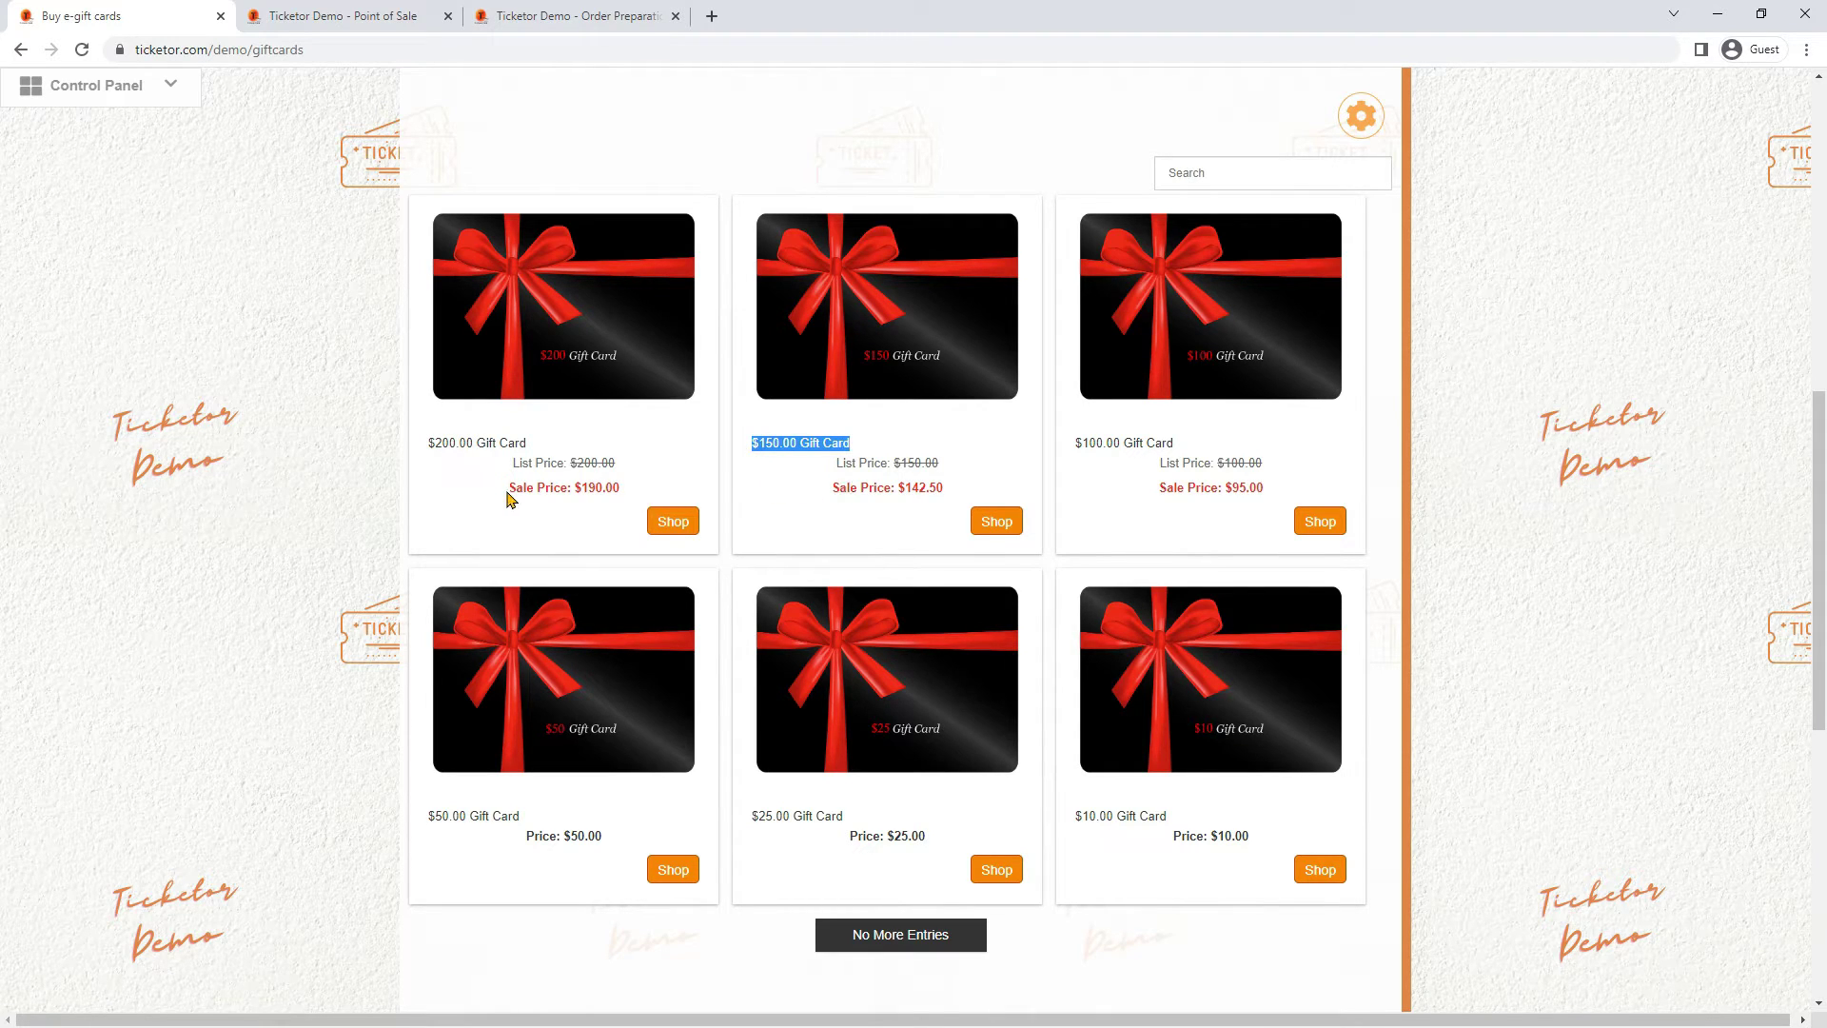
left_click_drag(507, 494, 633, 500)
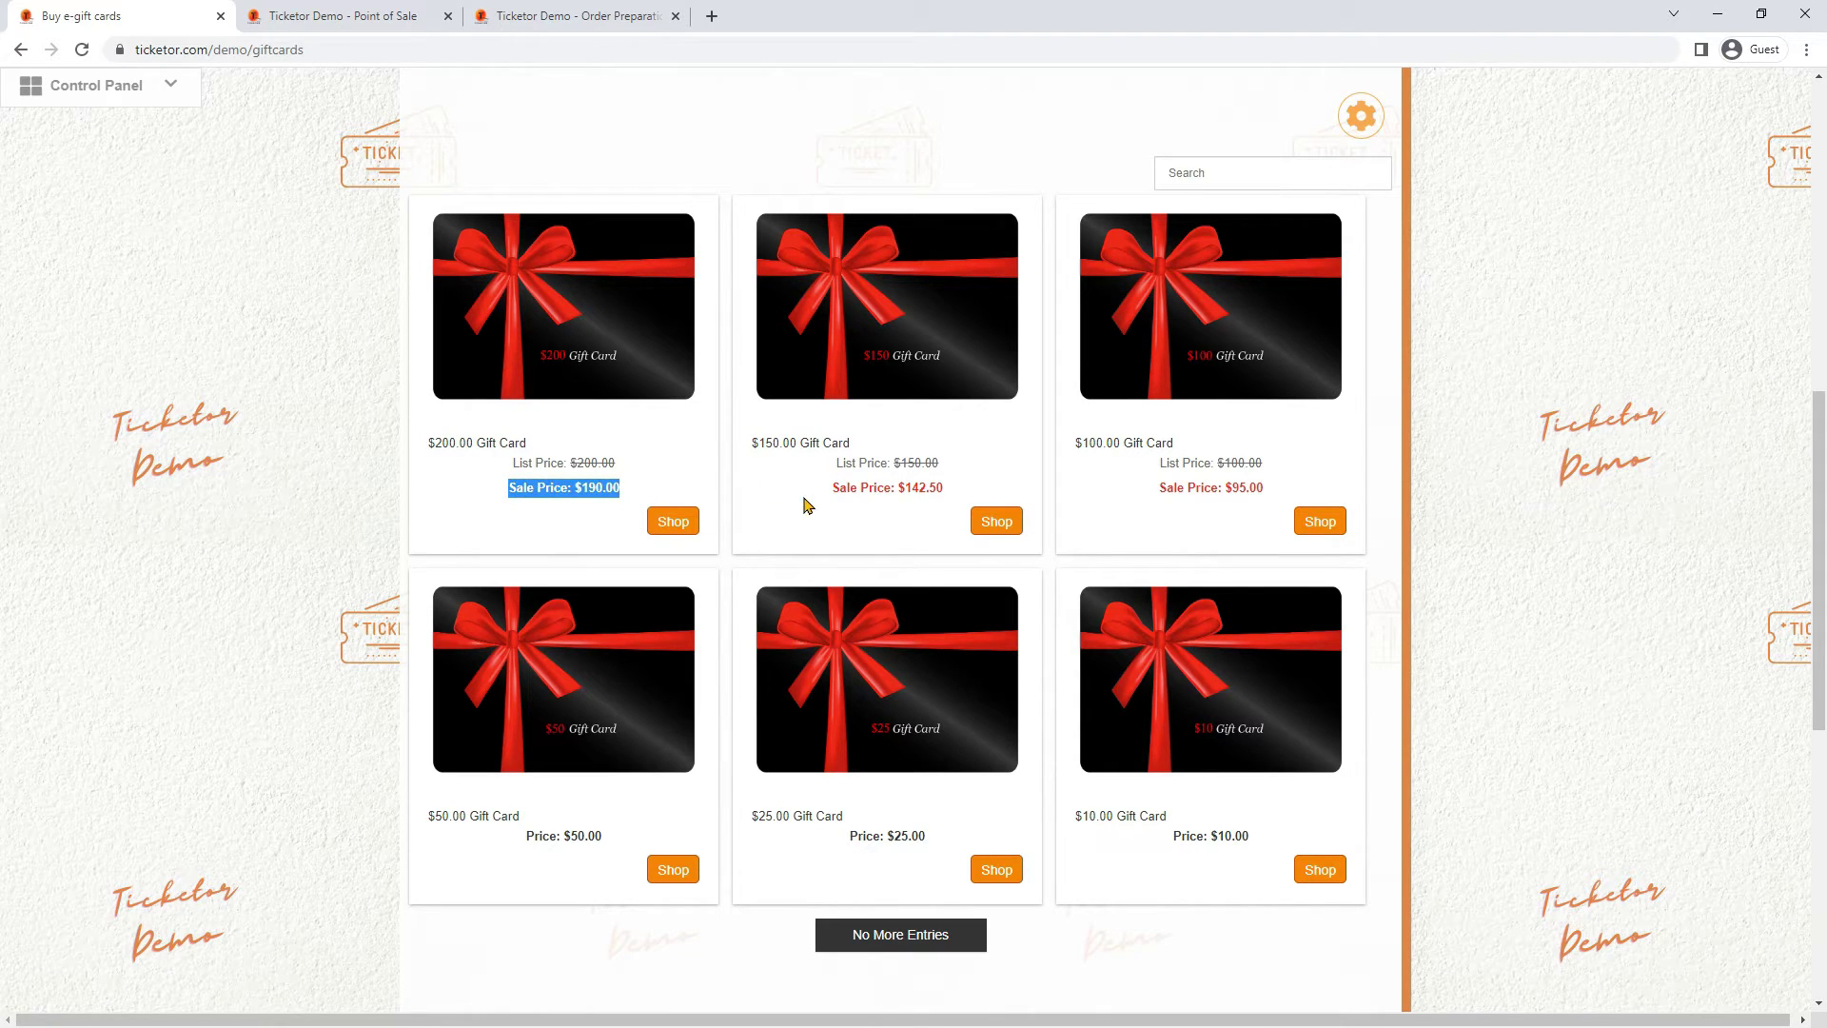
left_click_drag(818, 493, 957, 495)
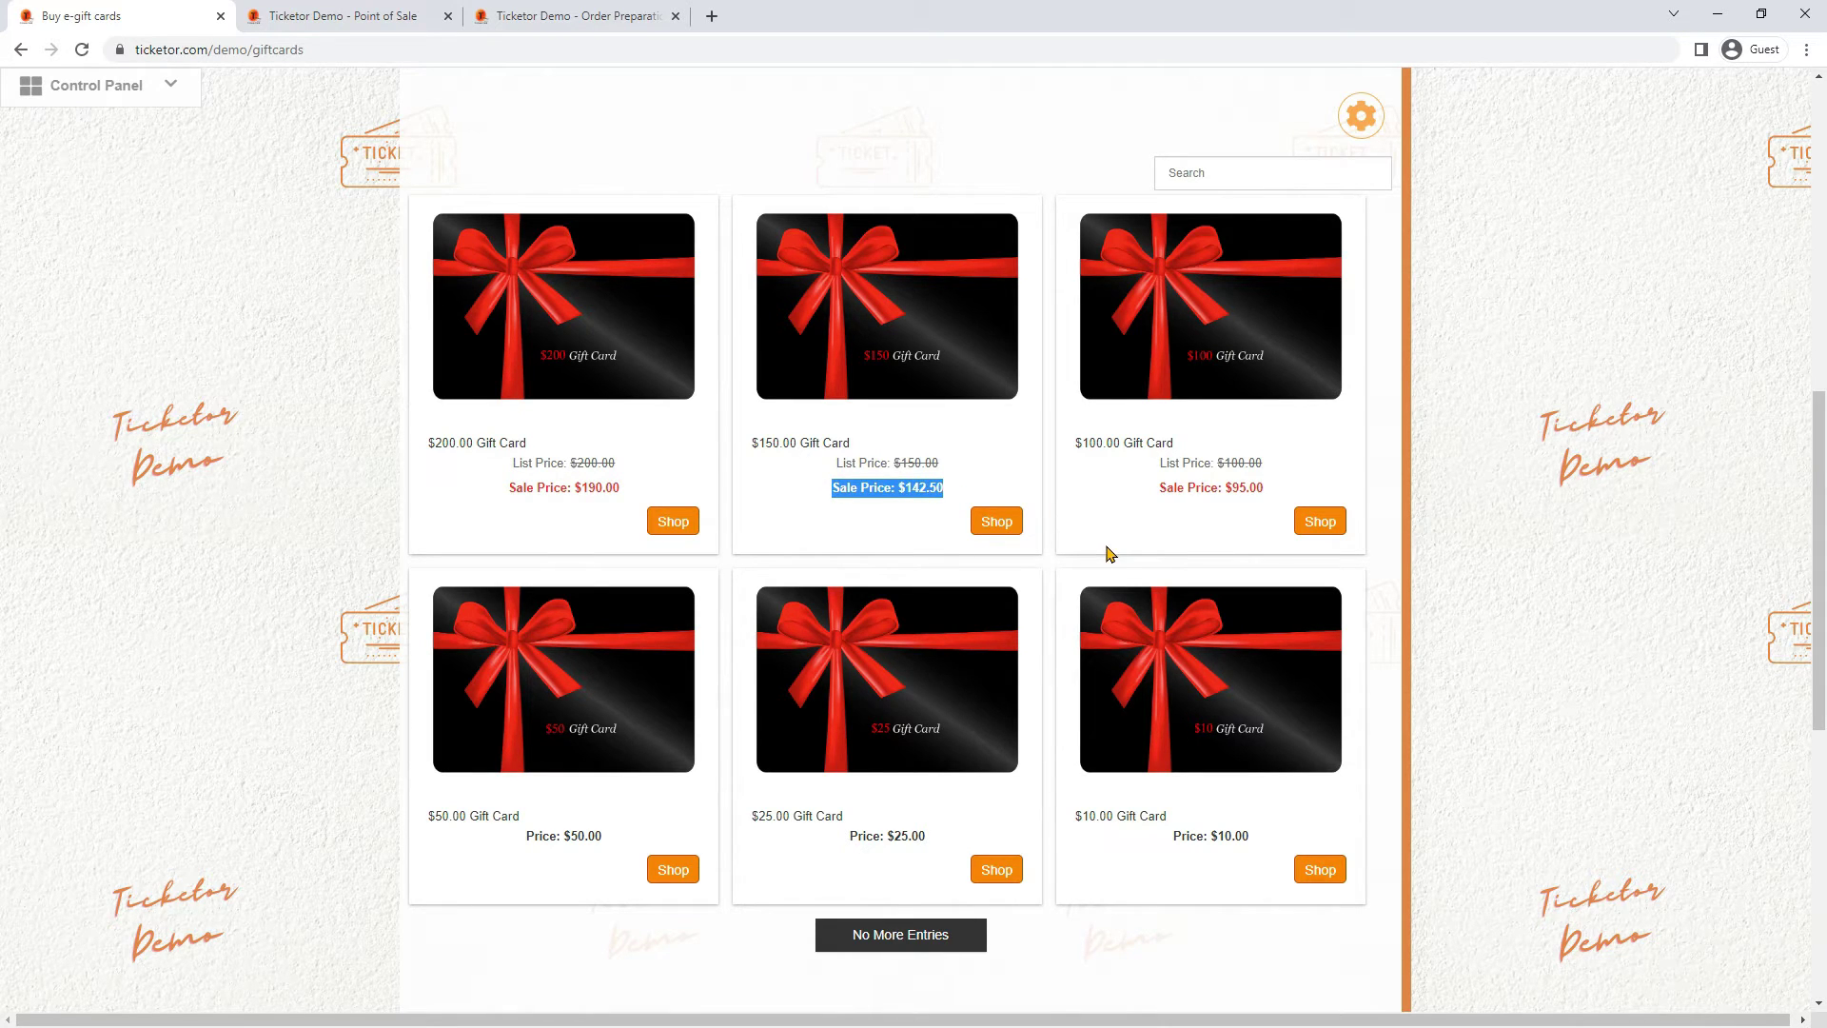
Add the $100.00 gift card to the cart and proceed to checkout
left_click(1304, 524)
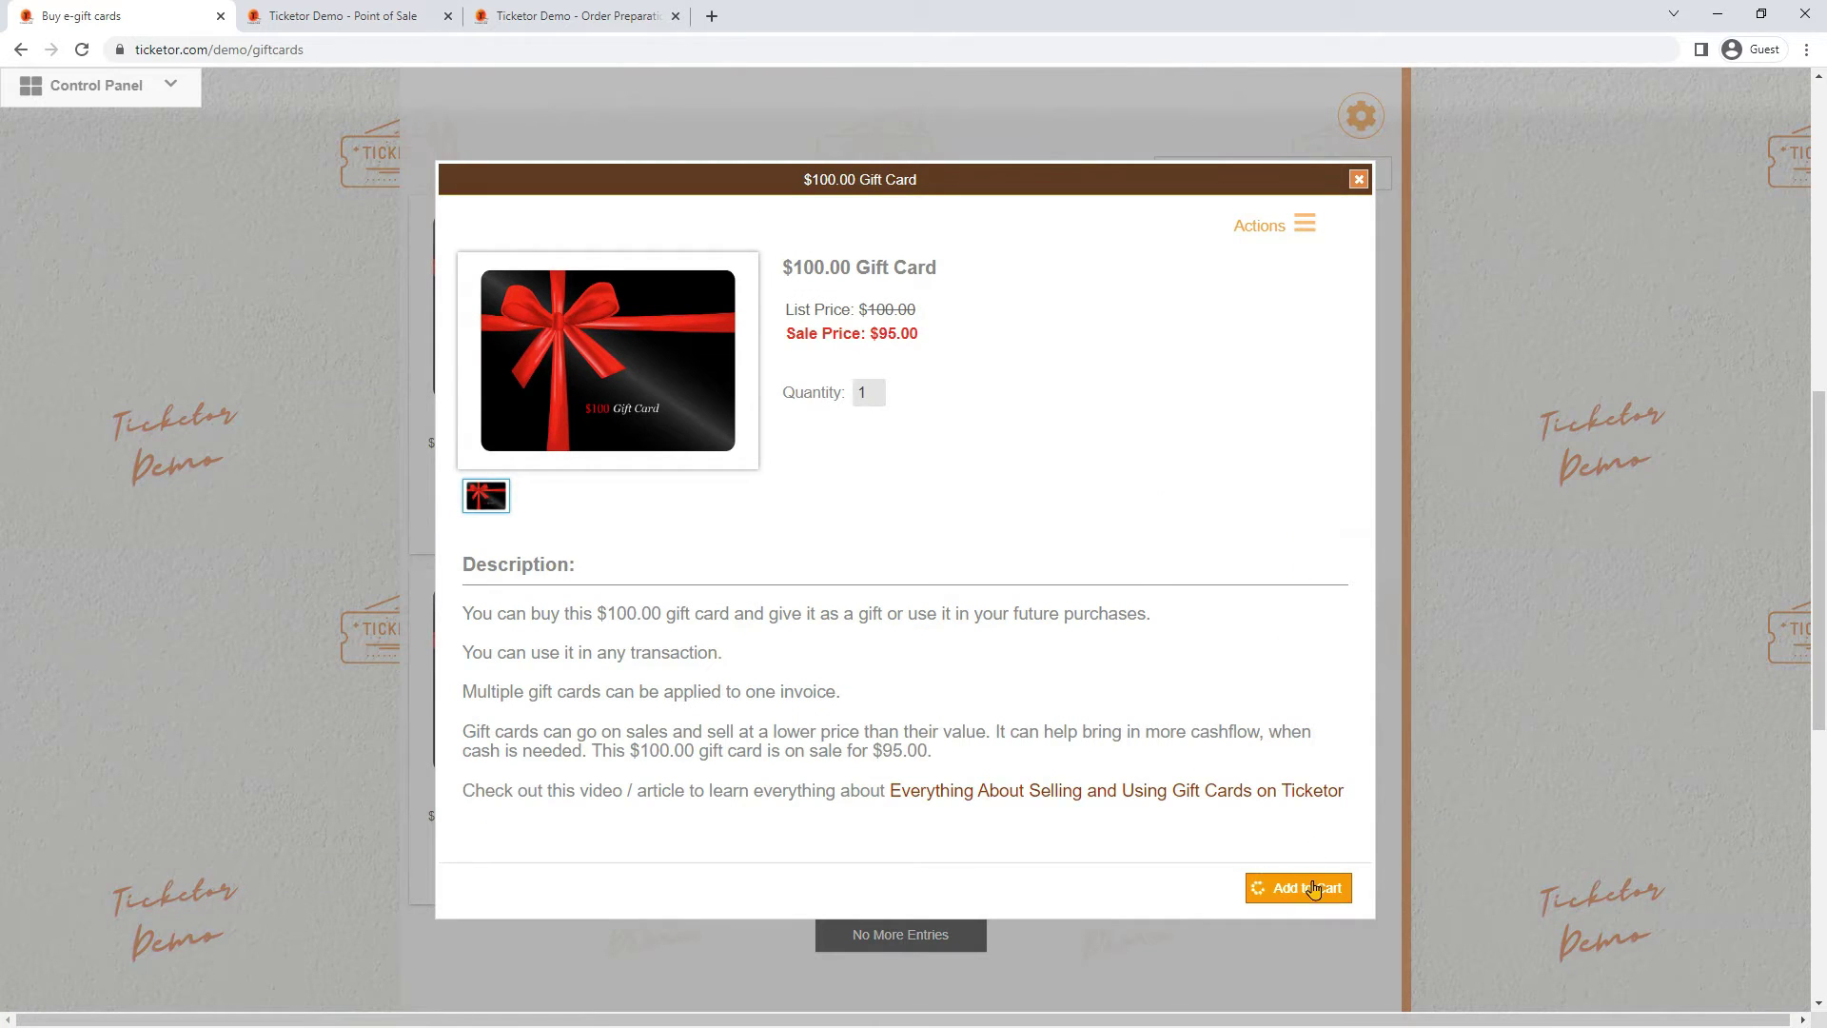
left_click(1308, 888)
left_click(480, 950)
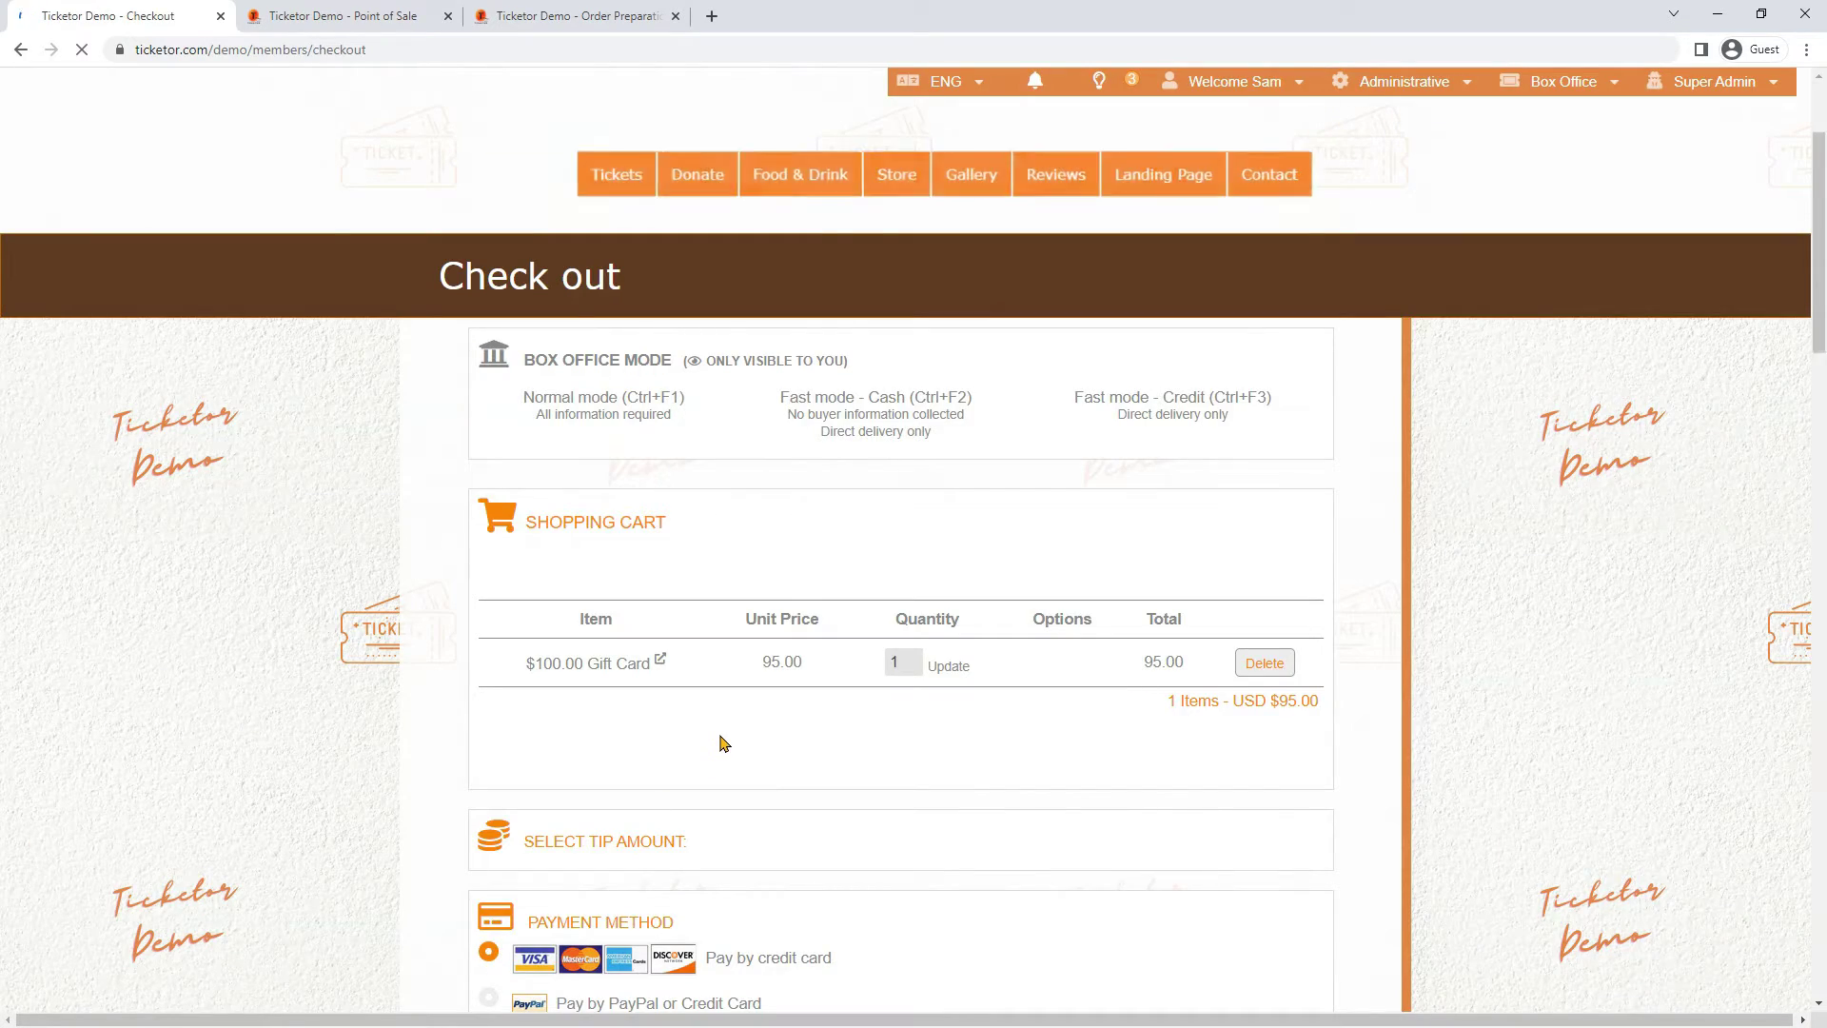
Enter the credit card number, expiry date and security code
scroll(721, 742, "down", 19)
left_click(995, 407)
type("4111 1111 1111 1111 11 / 33 123")
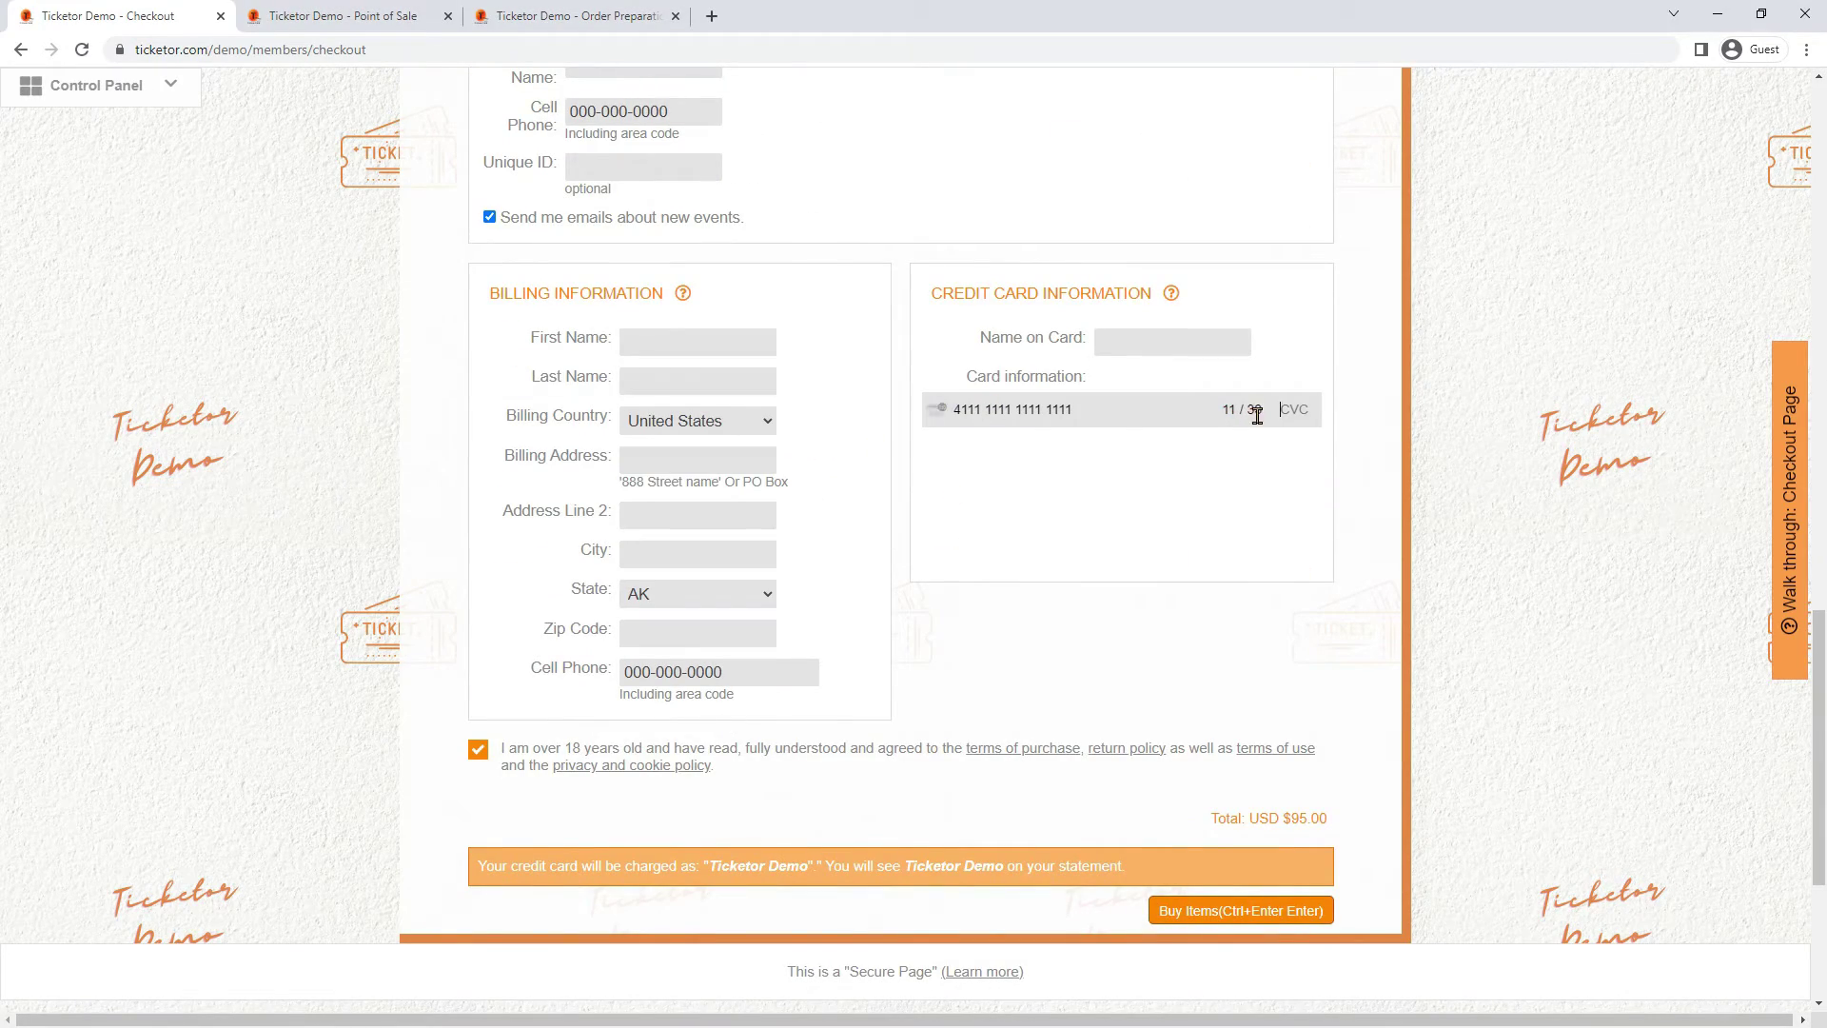
Fill in the billing first name, last name, street address, city and zip code
left_click(669, 339)
type("John")
key("Tab")
type("Smith")
key("Tab")
key("Tab")
type("123 Main st")
key("Tab")
key("Tab")
type("ABC")
key("Tab")
key("Tab")
type("12345")
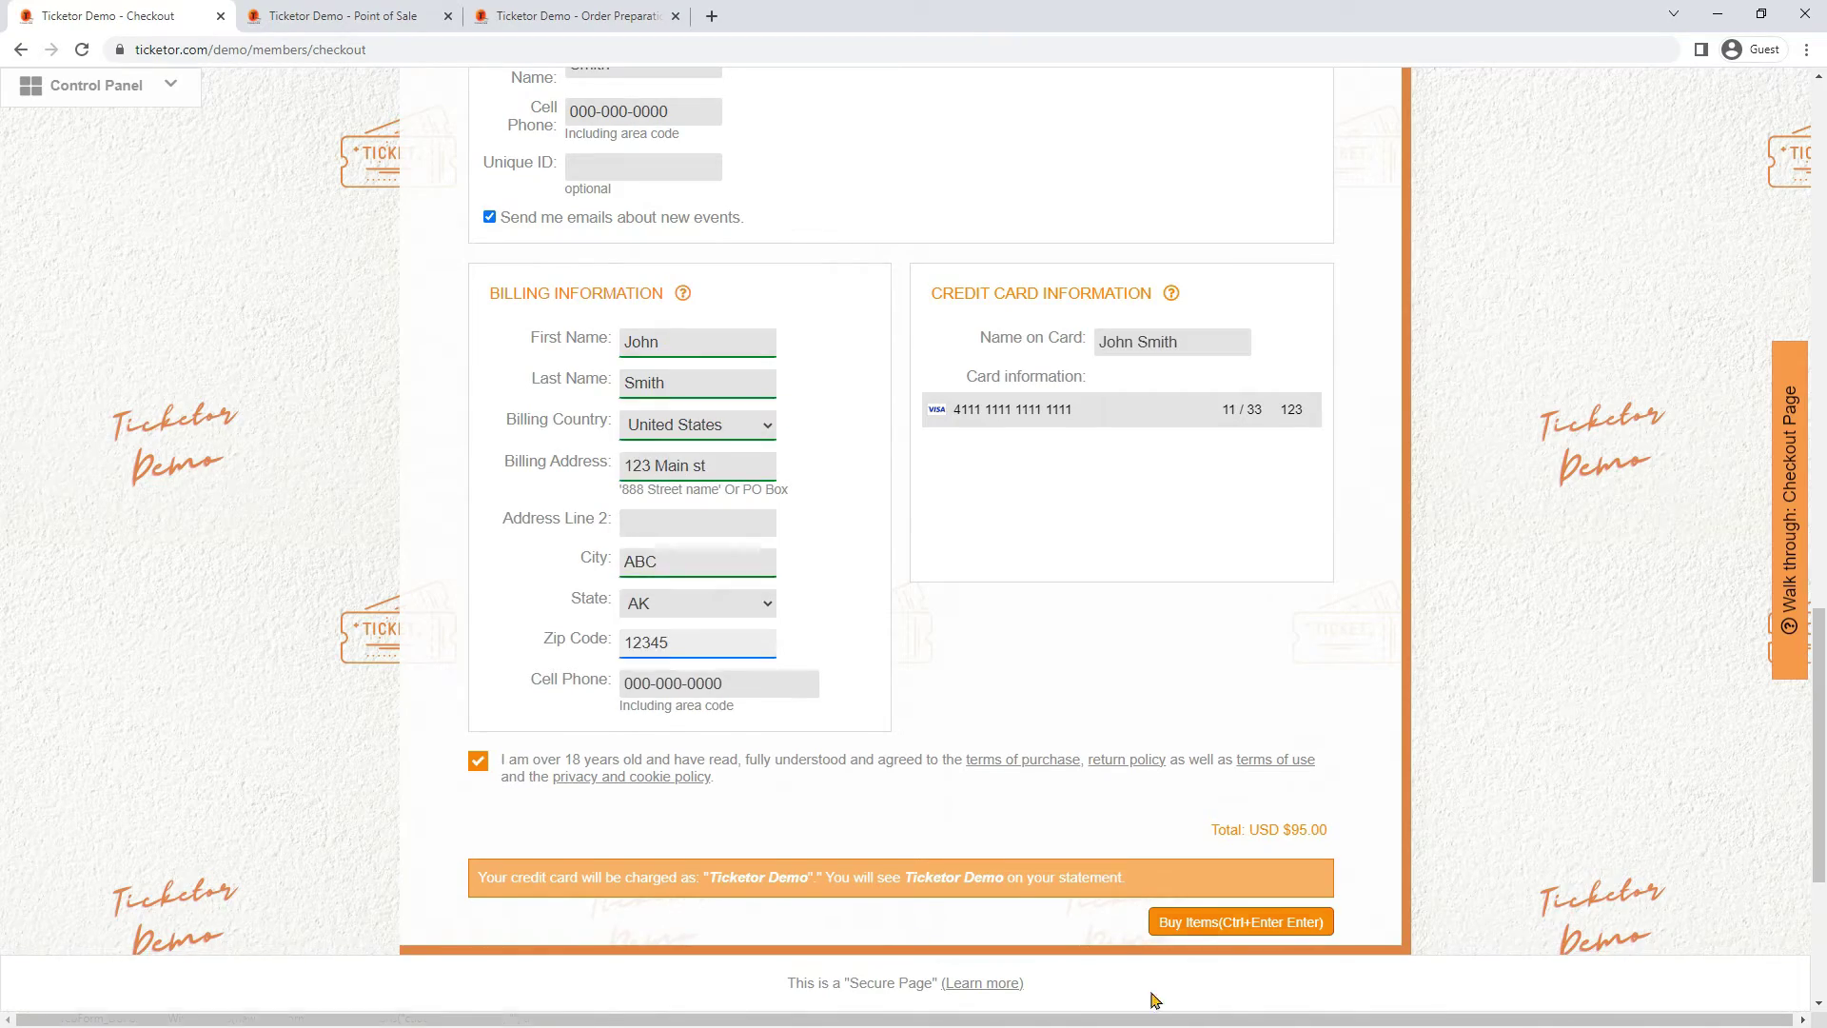
Buy the gift card and dismiss the important information notice
left_click(1199, 920)
left_click(1070, 379)
scroll(1072, 510, "down", 20)
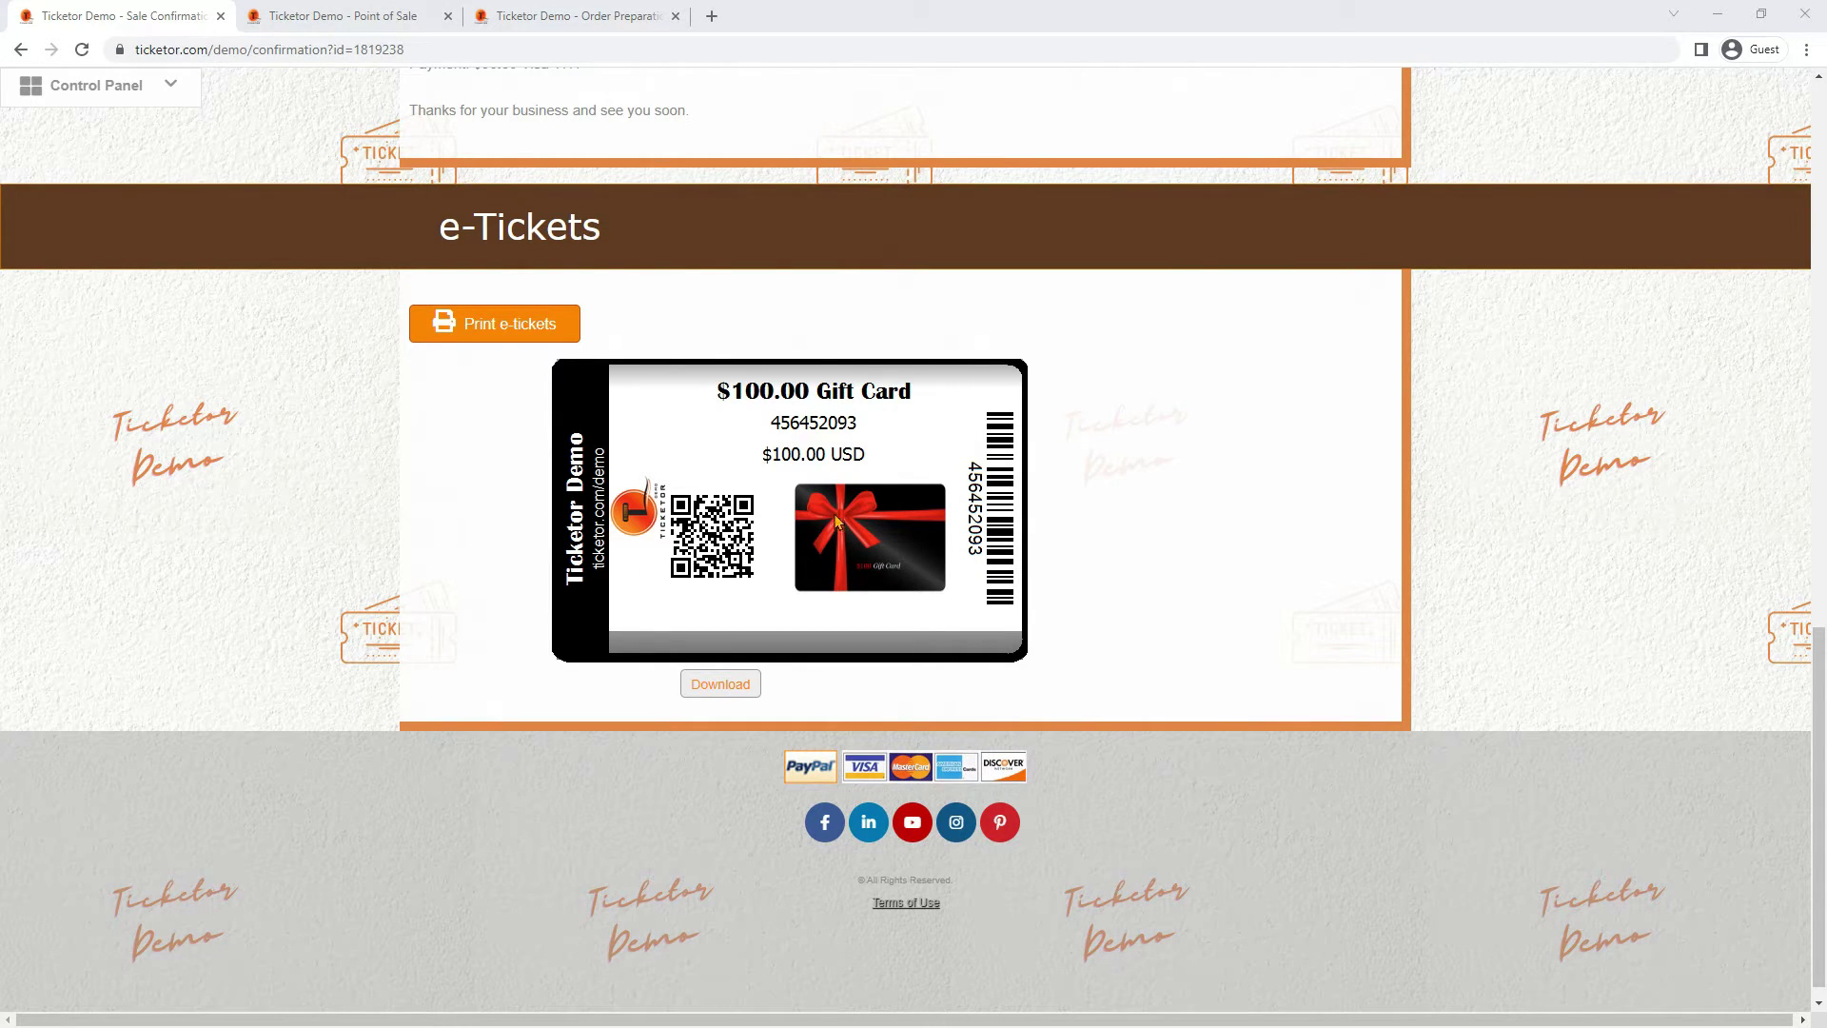
Download the gift card e-ticket as GiftCard_2093.png, then scroll back up the confirmation page
scroll(847, 504, "down", 1)
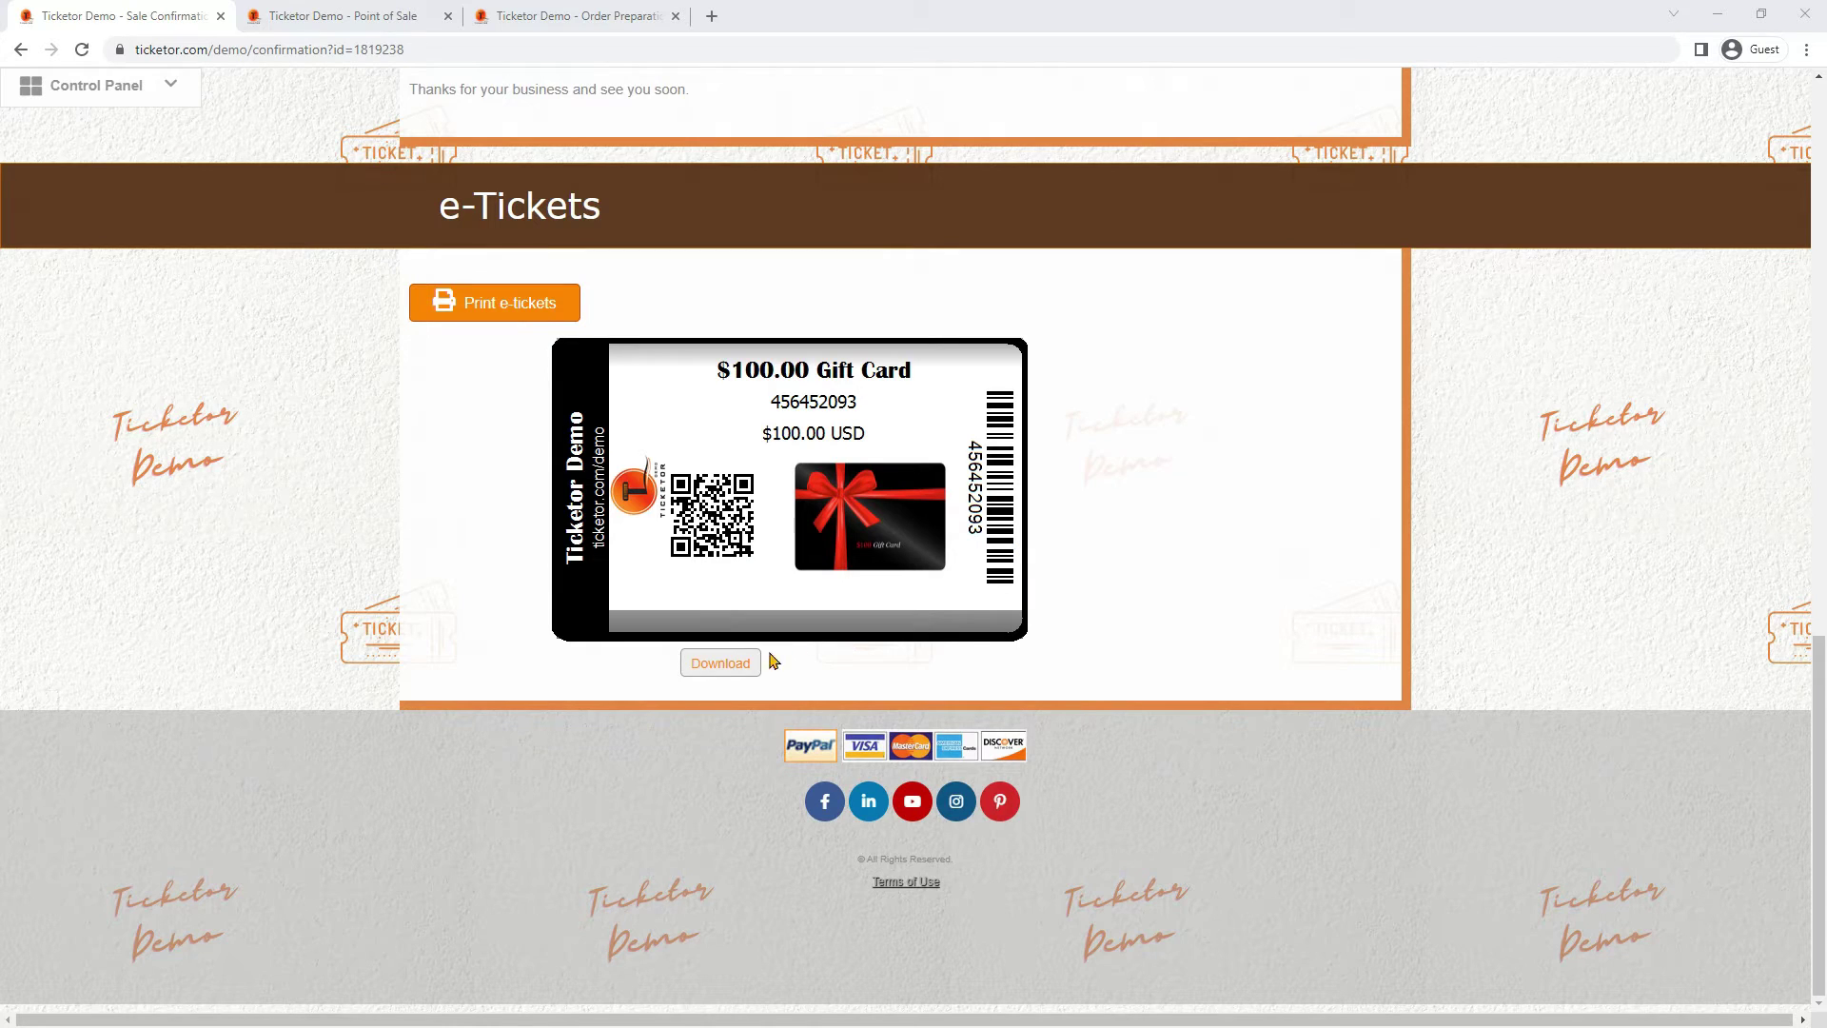
left_click(720, 663)
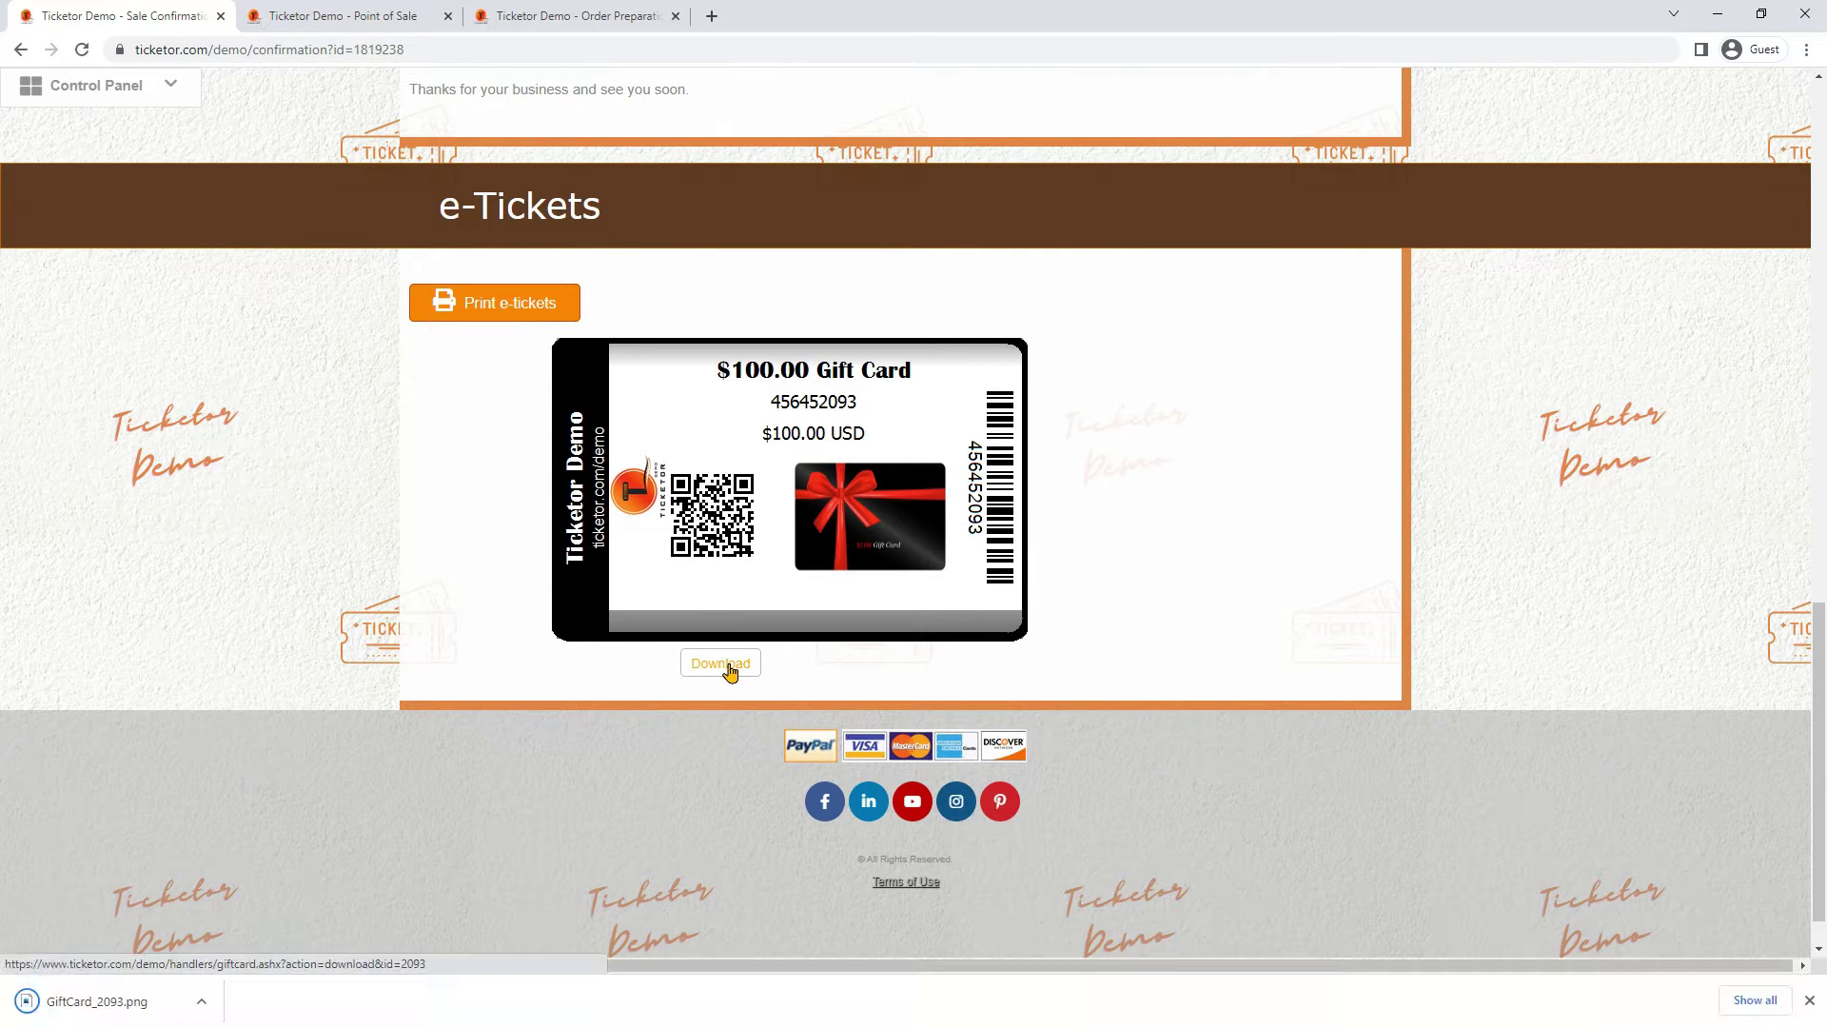
scroll(676, 409, "up", 1)
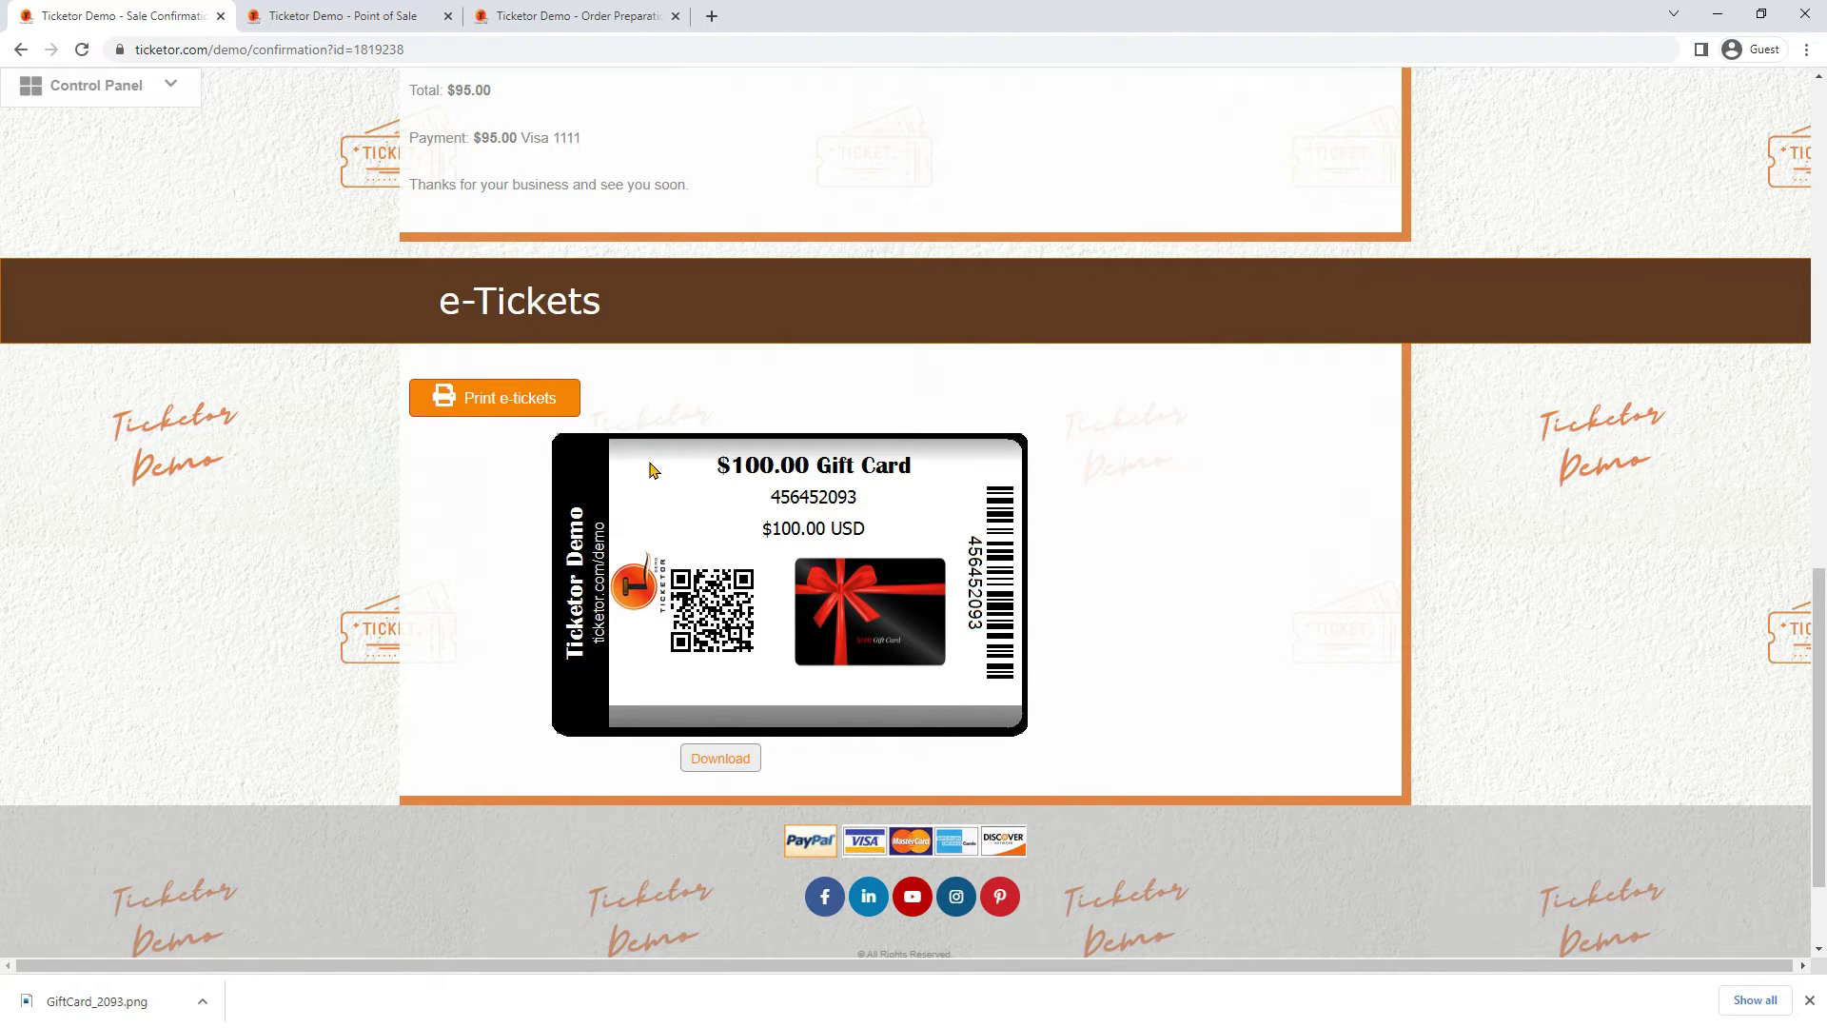
scroll(652, 469, "up", 2)
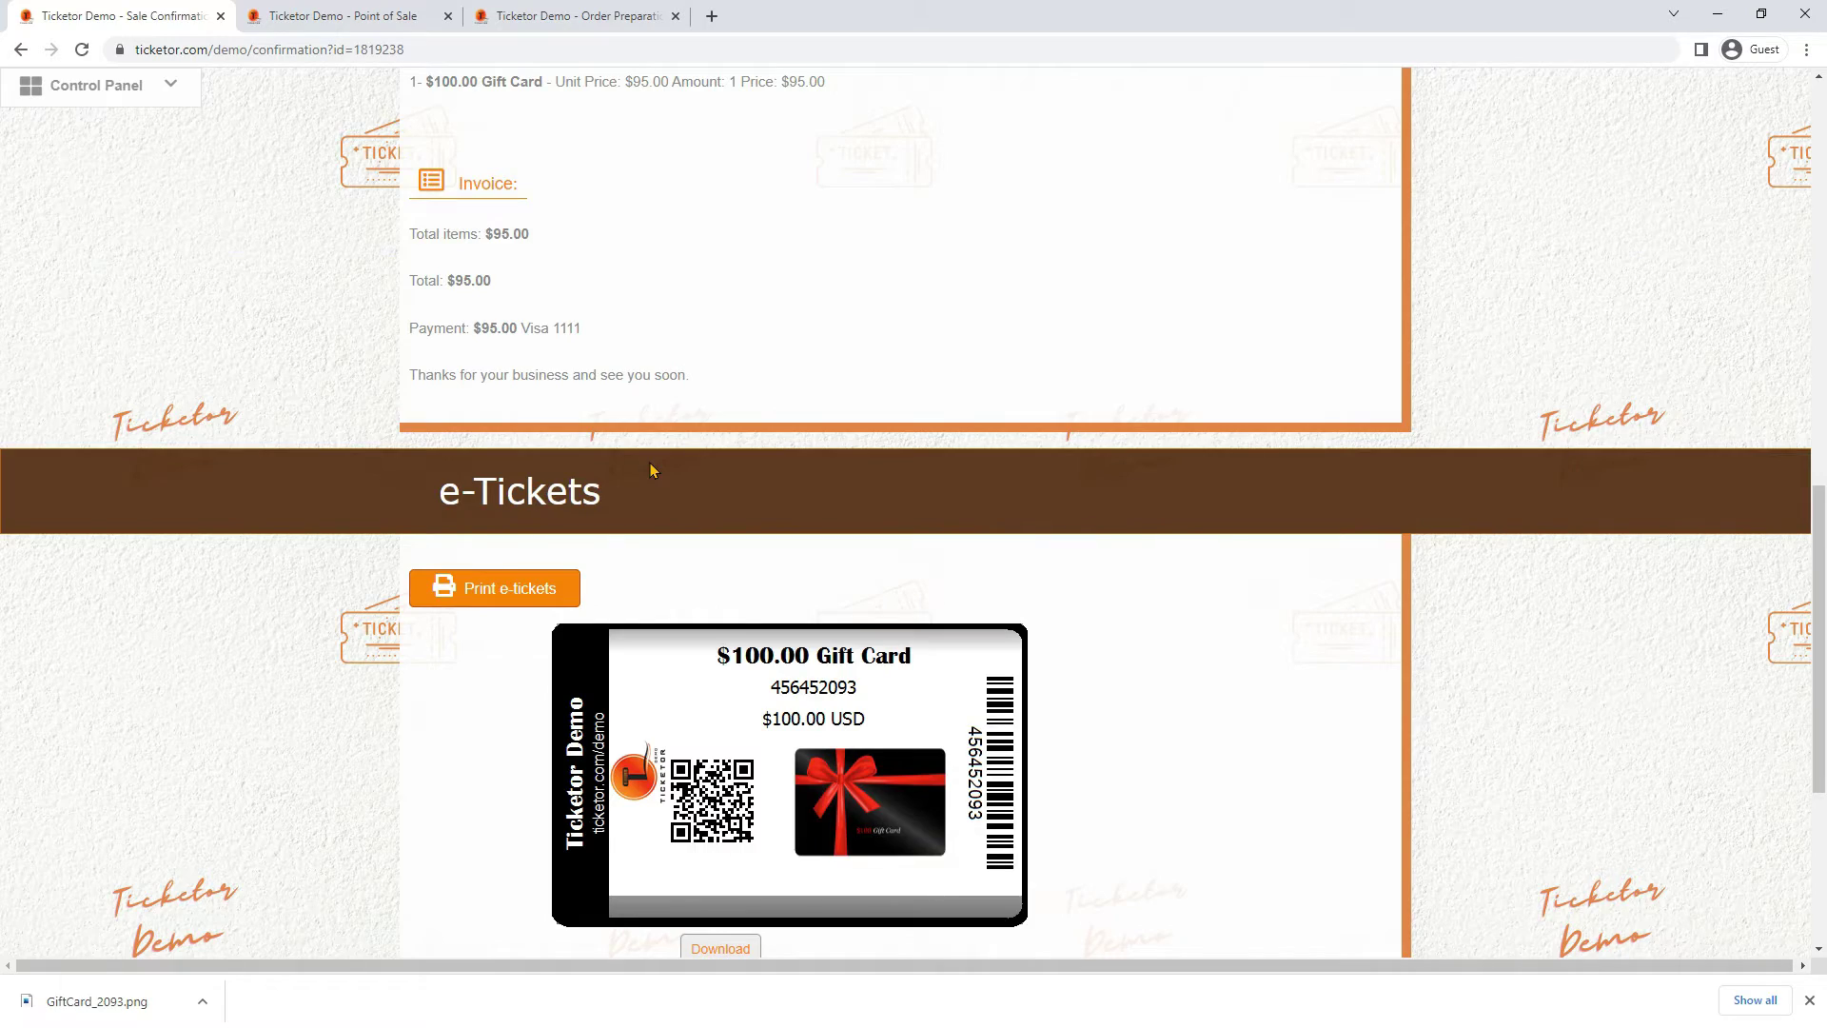
scroll(649, 462, "up", 10)
scroll(652, 462, "up", 2)
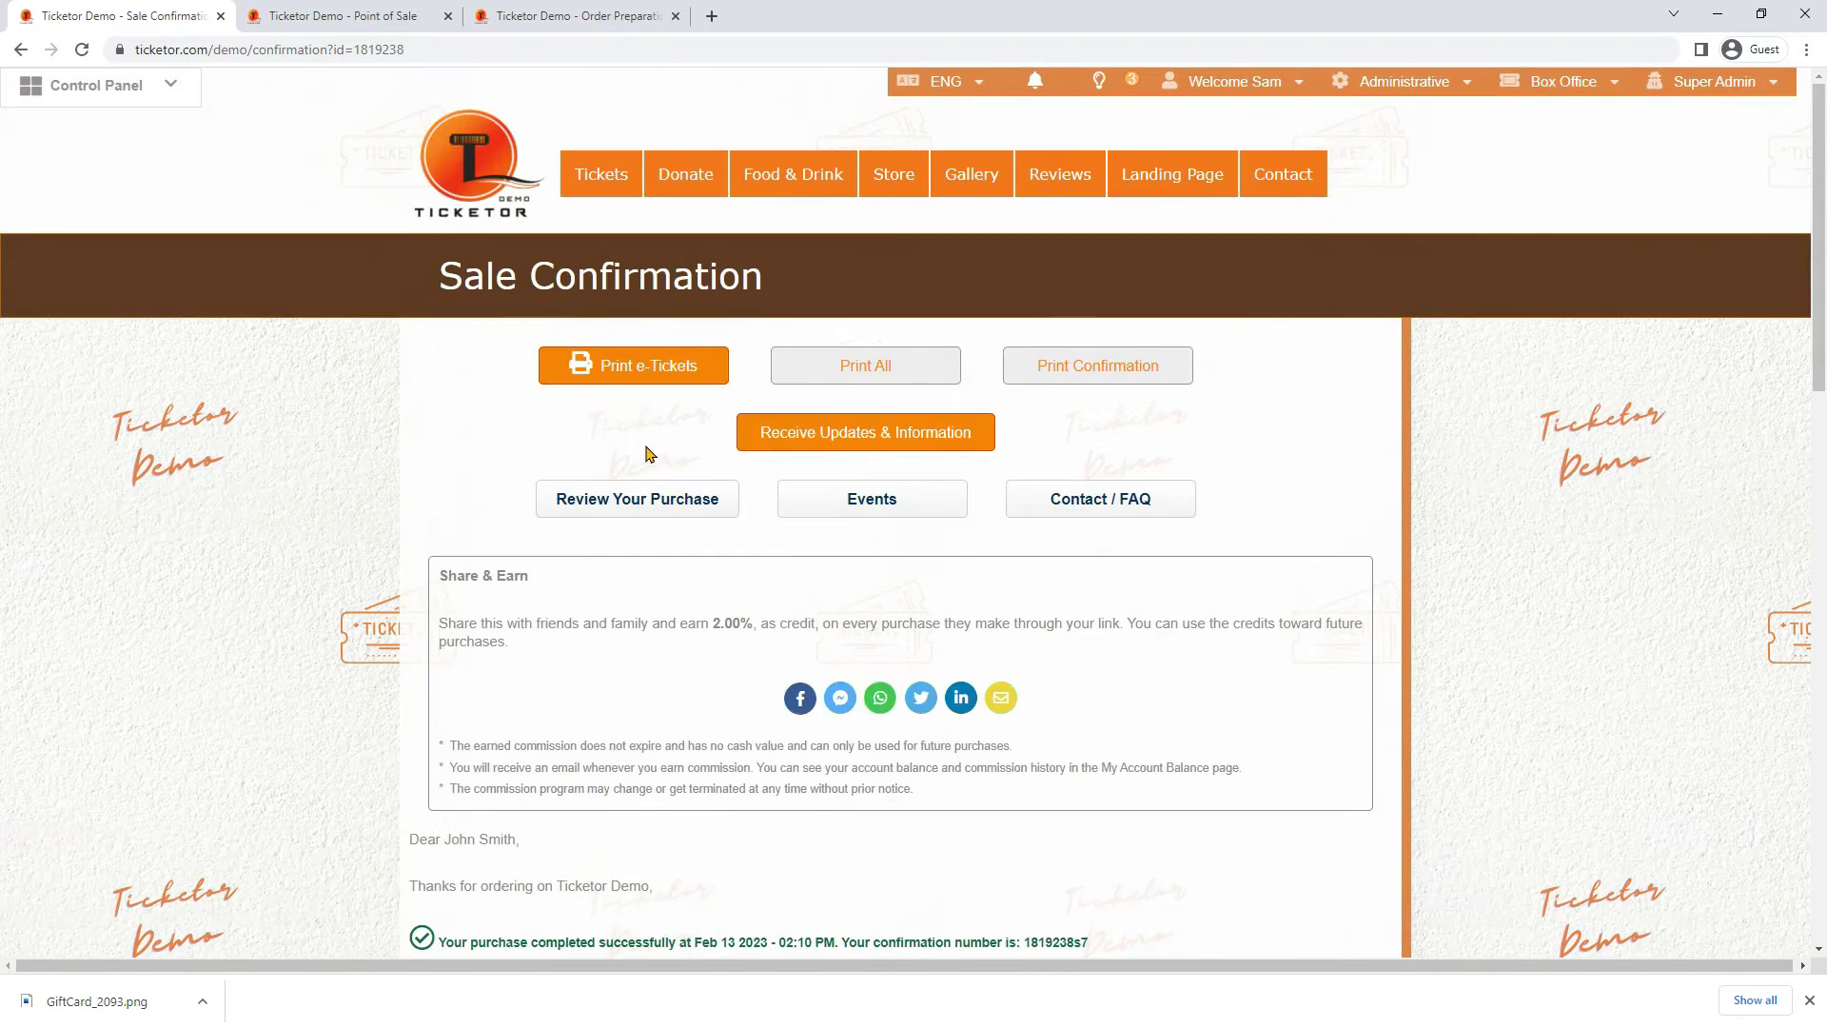
scroll(619, 454, "down", 15)
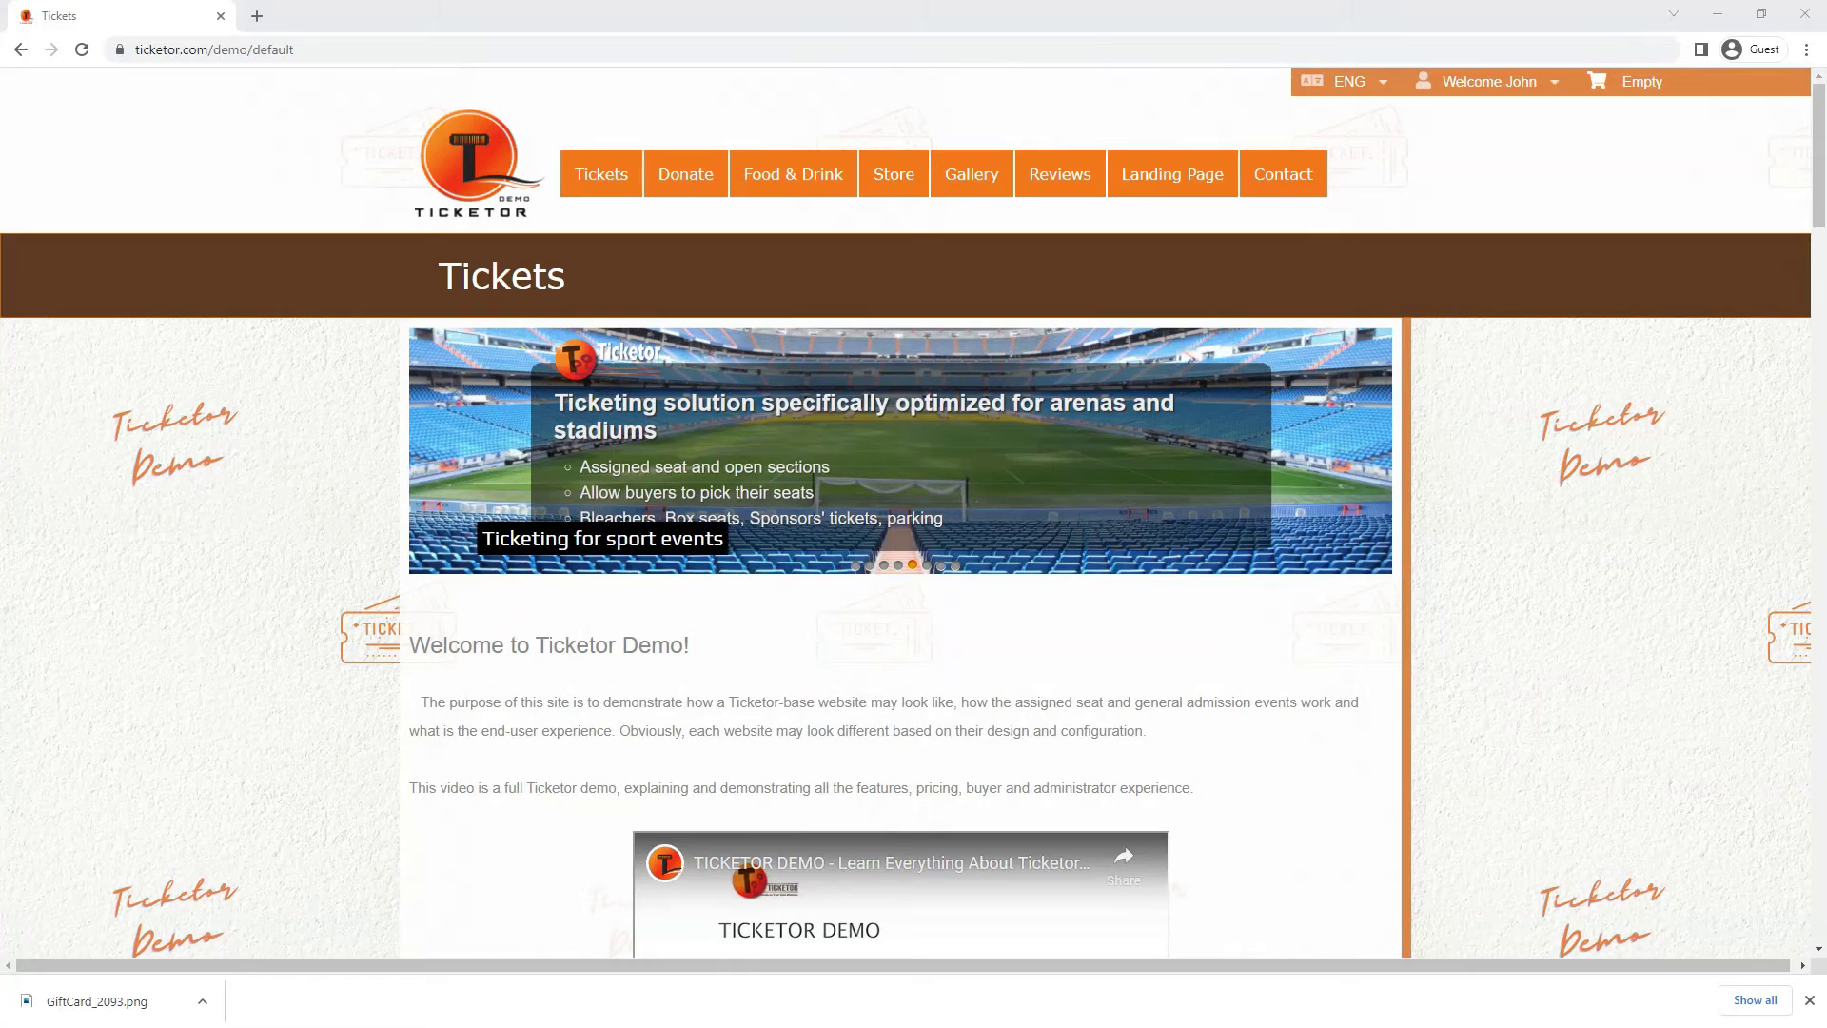
Add a Beef Burger on a whole wheat bun from the Restaurant Entrées to the cart
mouse_move(810, 174)
left_click(797, 276)
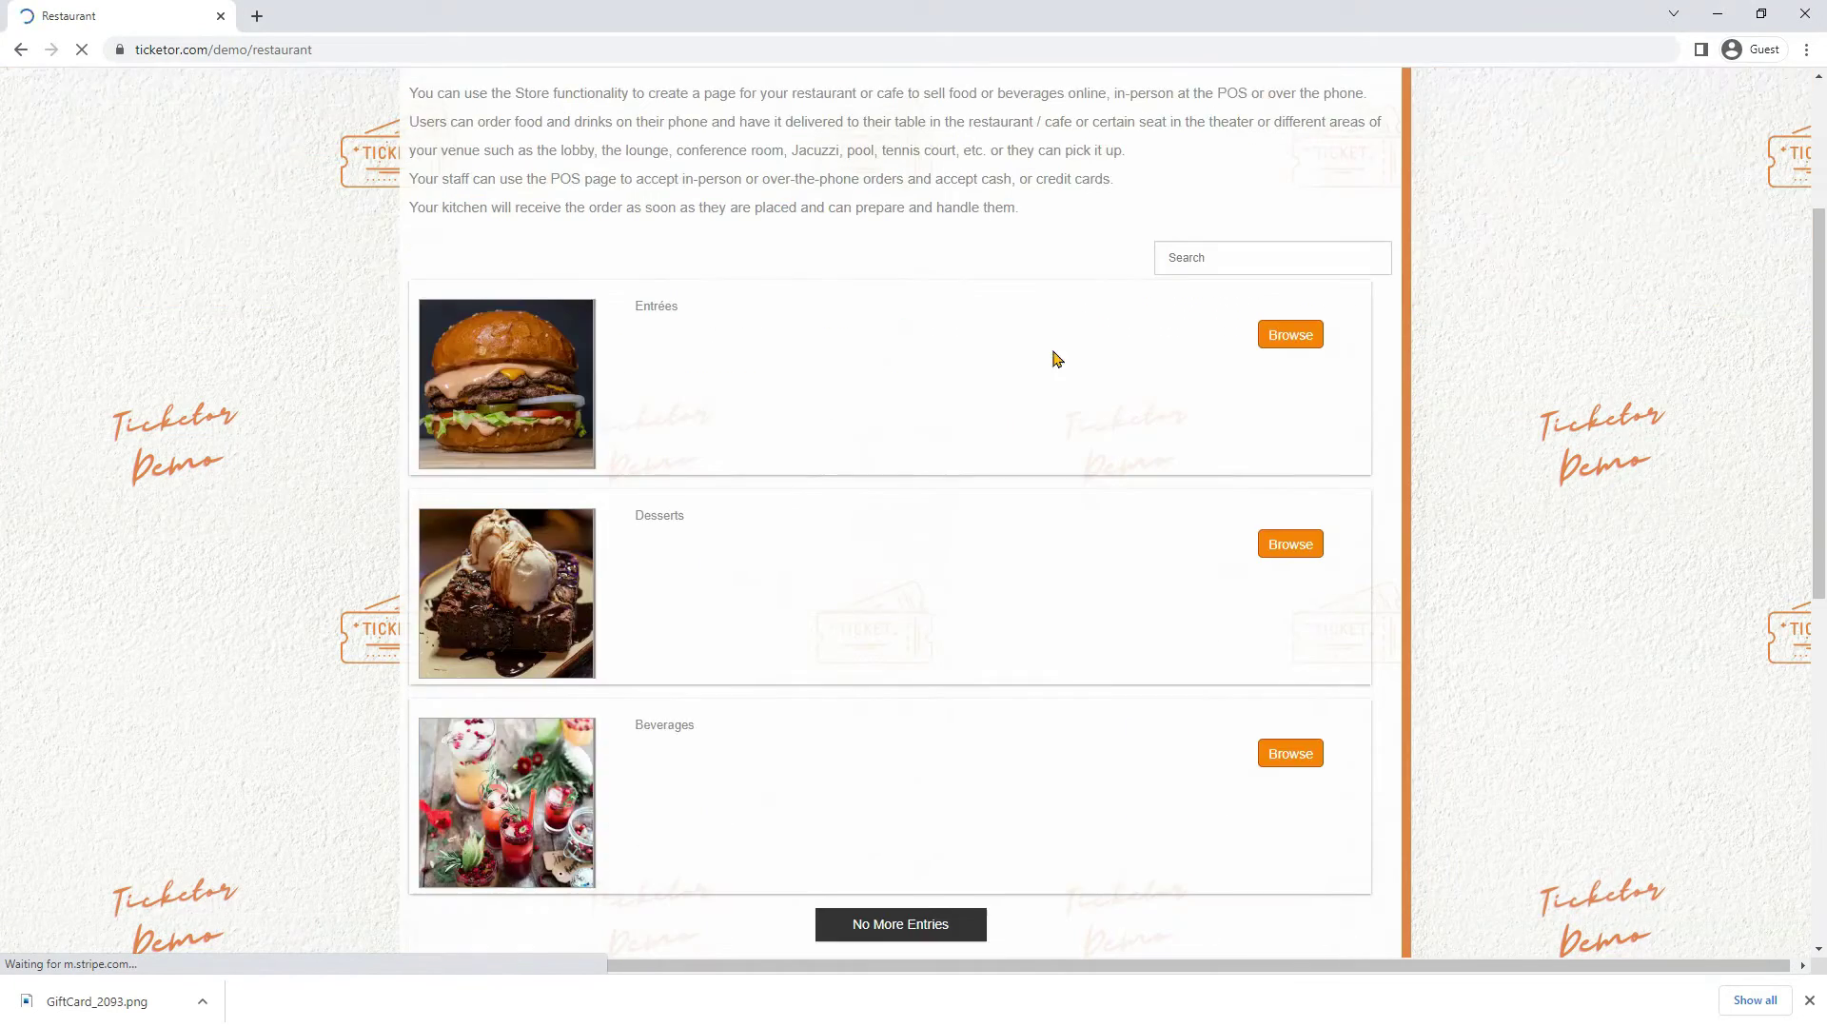
left_click(1286, 336)
left_click(1296, 456)
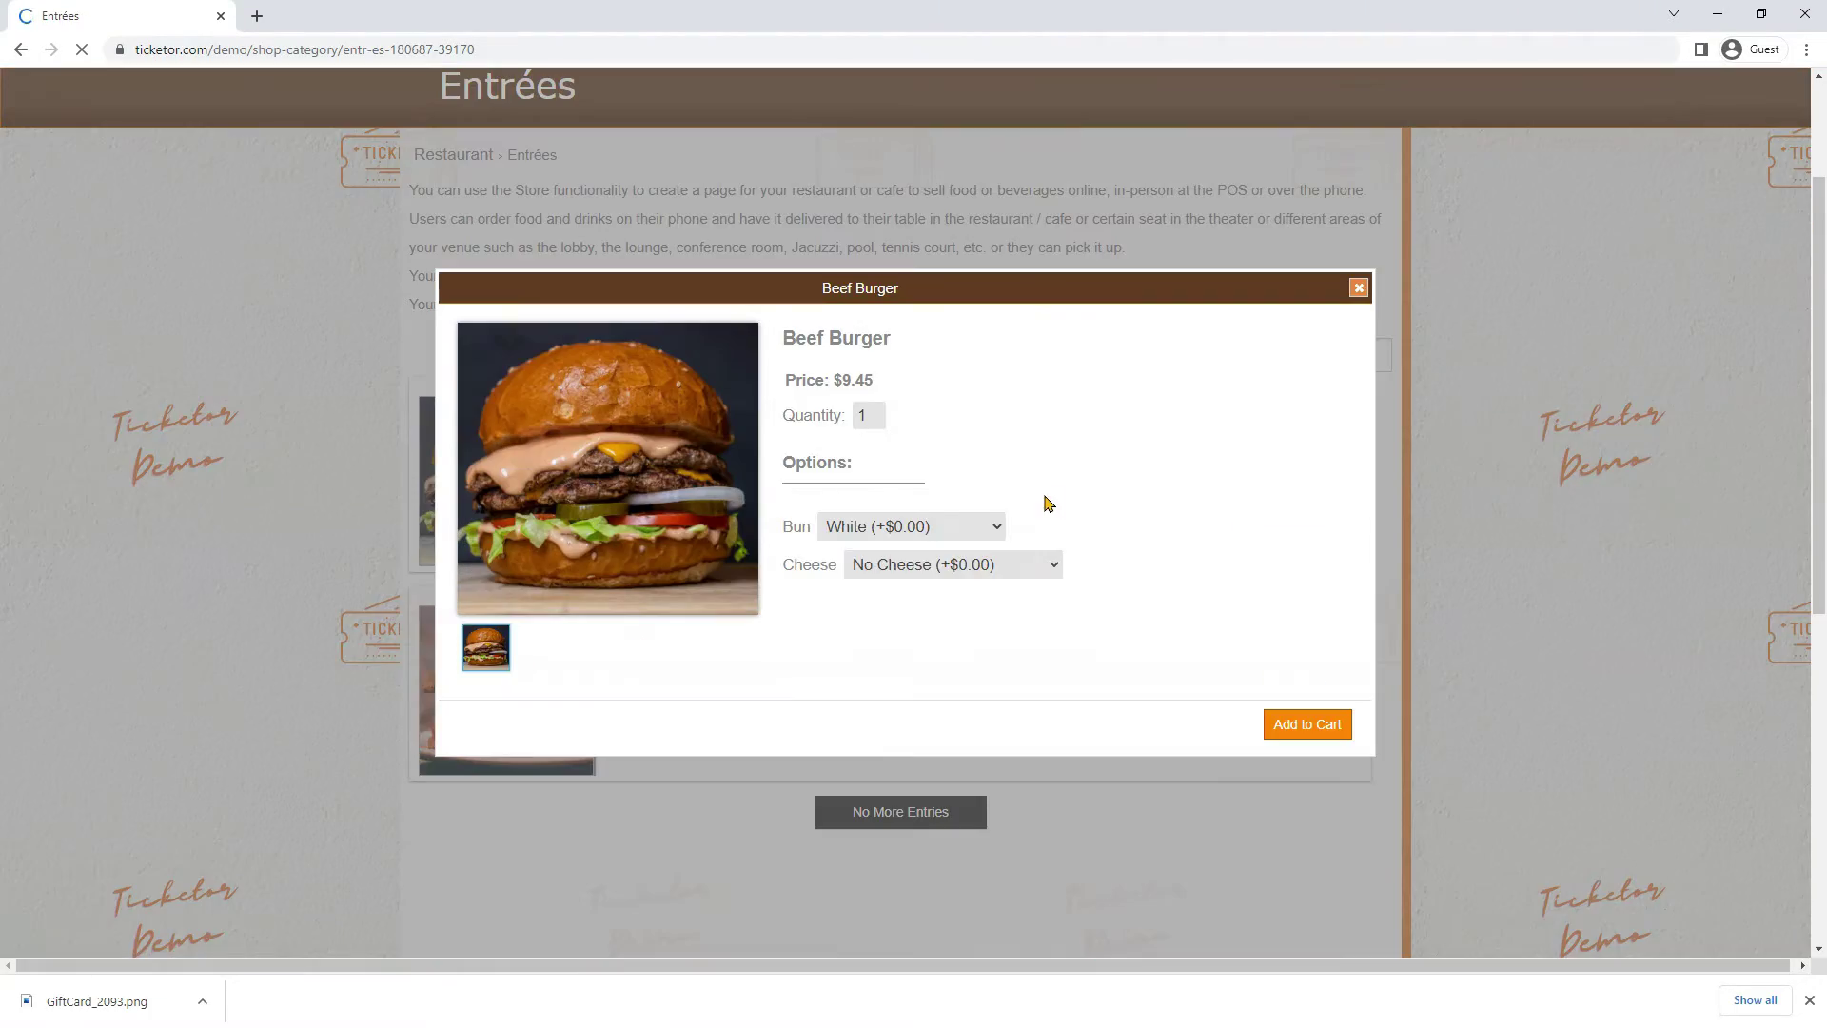
left_click(945, 527)
left_click(899, 567)
left_click(1304, 722)
scroll(1305, 733, "up", 7)
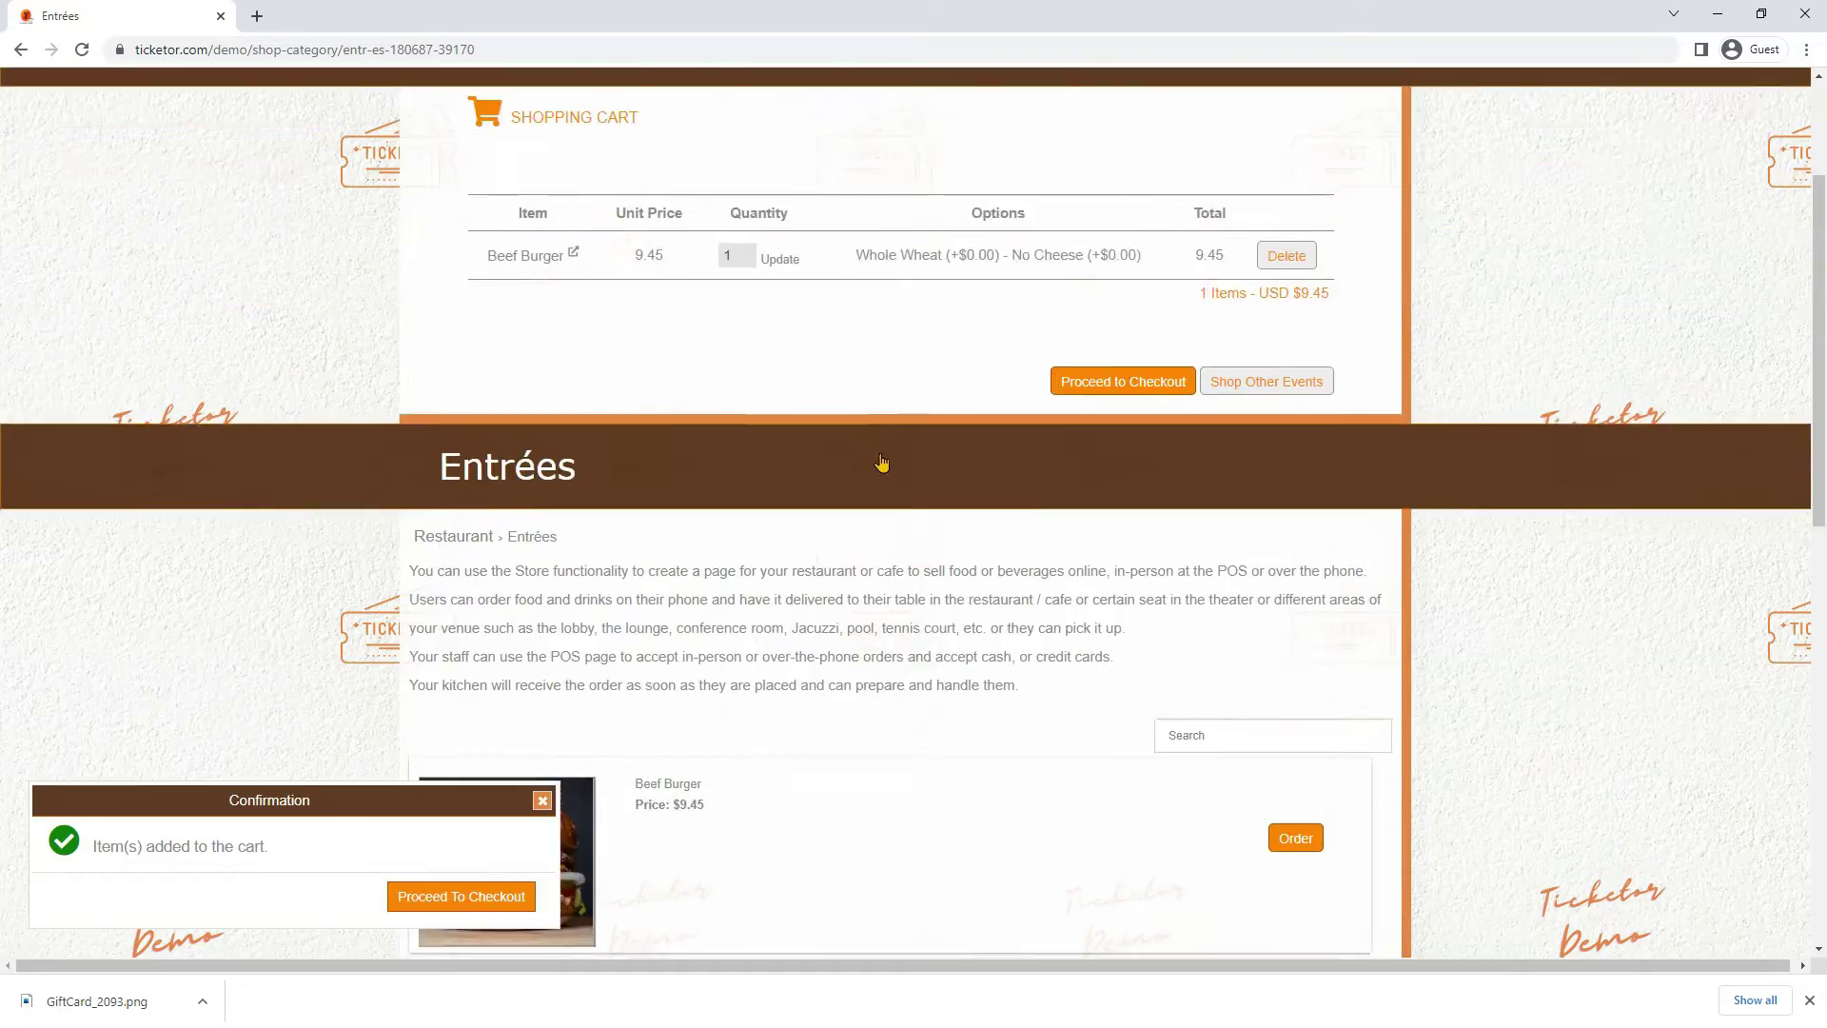
Add a glass of DELOACH MERLOT from the Bar page to the cart
mouse_move(809, 174)
left_click(761, 234)
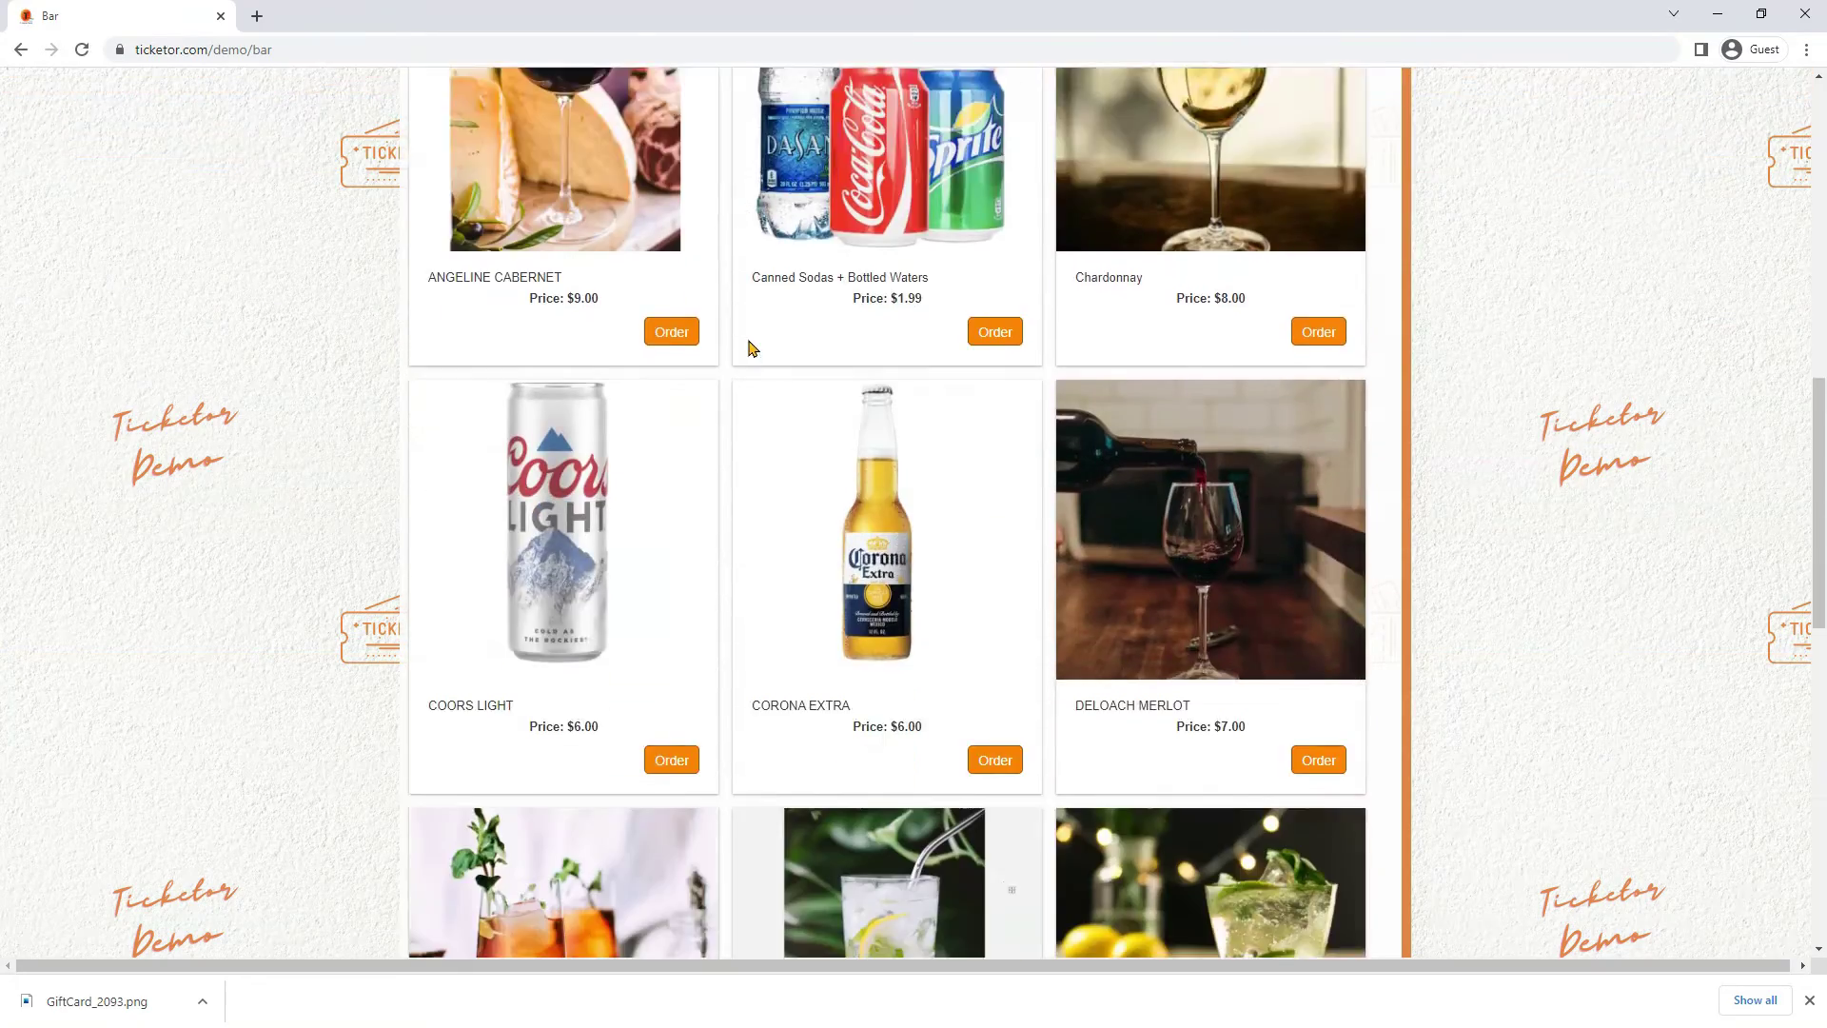
left_click(1323, 662)
left_click(1275, 770)
scroll(1226, 748, "up", 10)
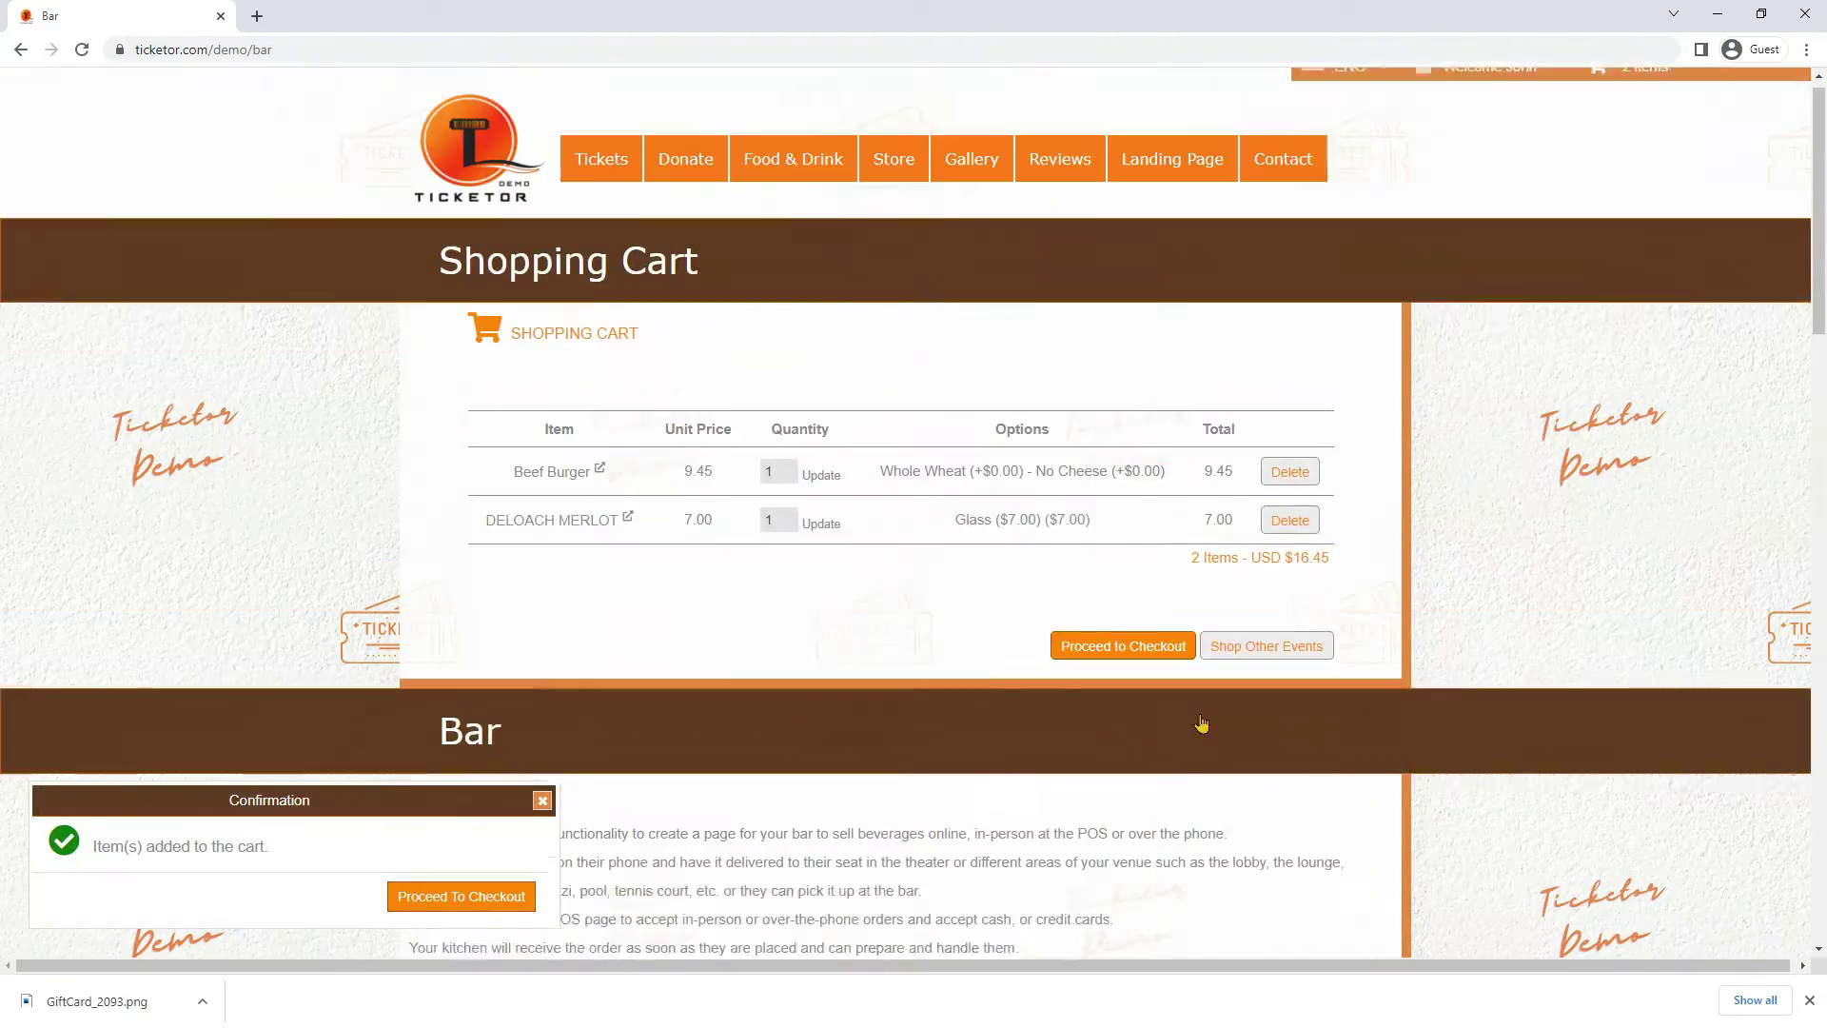
Add a blue medium T-Shirt from the Gift Shop to the cart
mouse_move(888, 171)
left_click(909, 230)
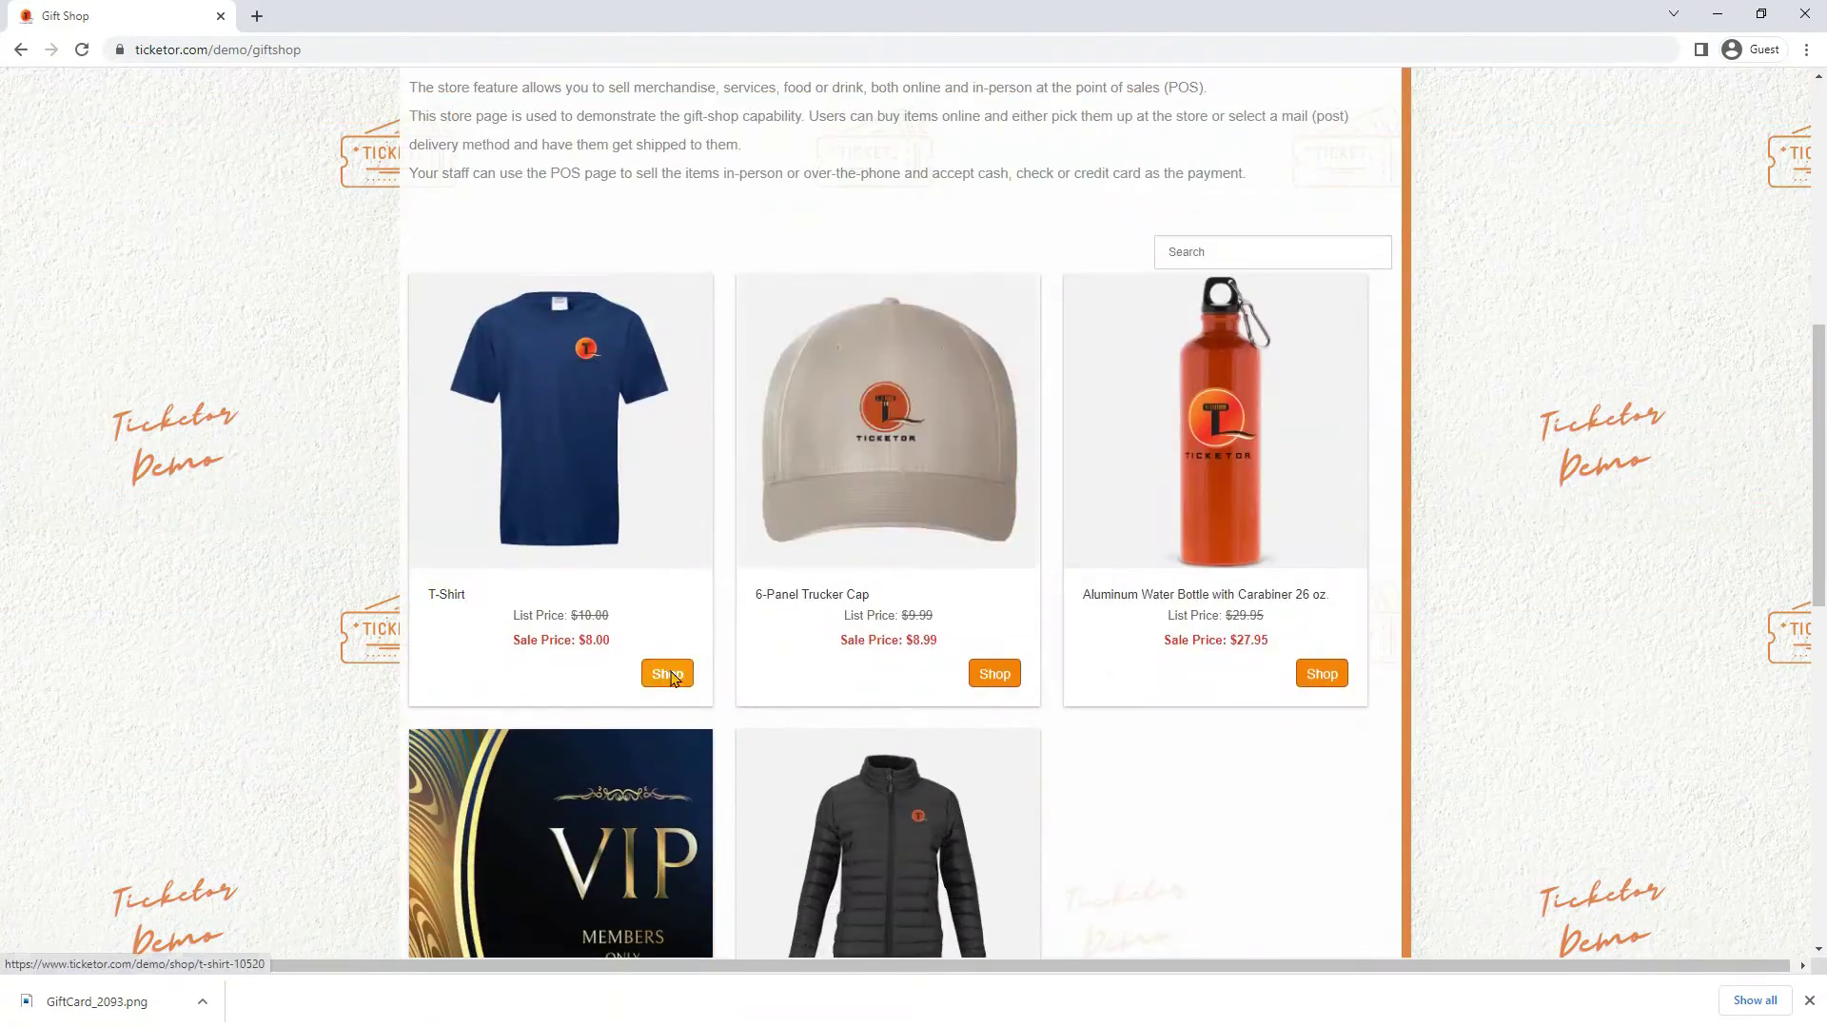
left_click(666, 672)
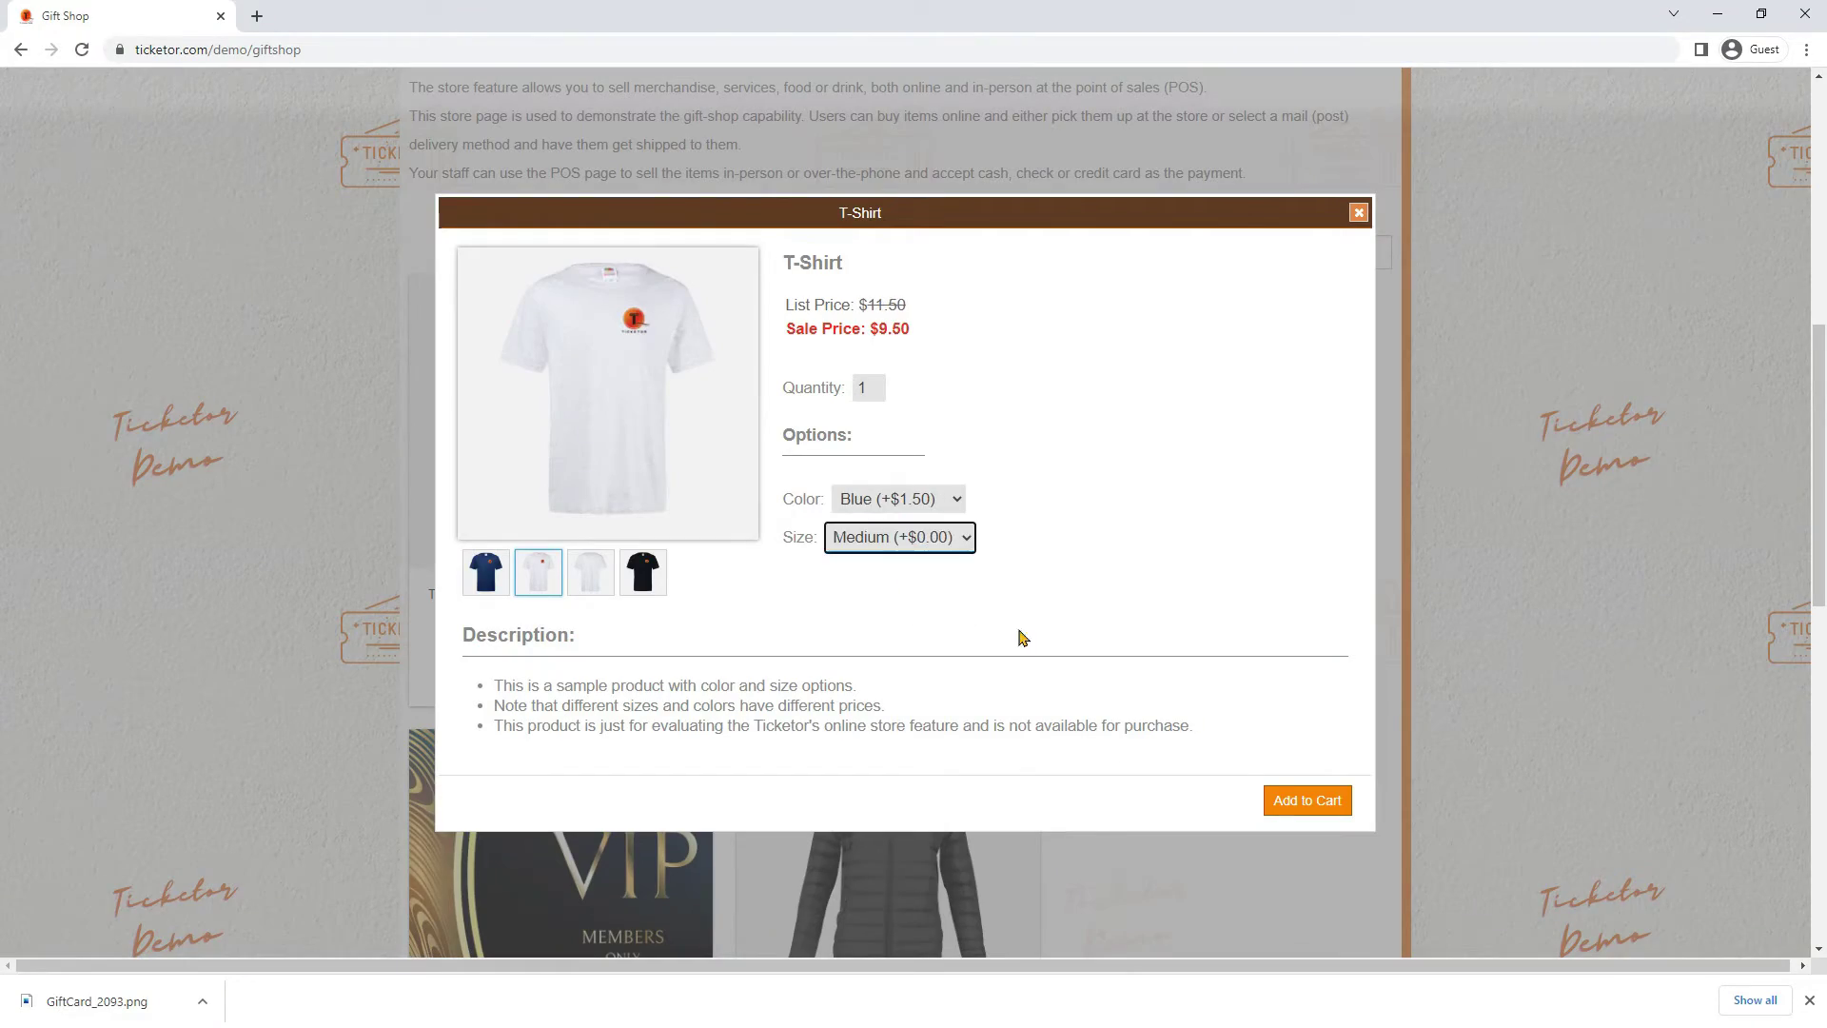
left_click(1308, 801)
scroll(1142, 666, "up", 10)
Add the $100.00 gift card from the Gift Cards page to the cart
mouse_move(889, 175)
left_click(905, 273)
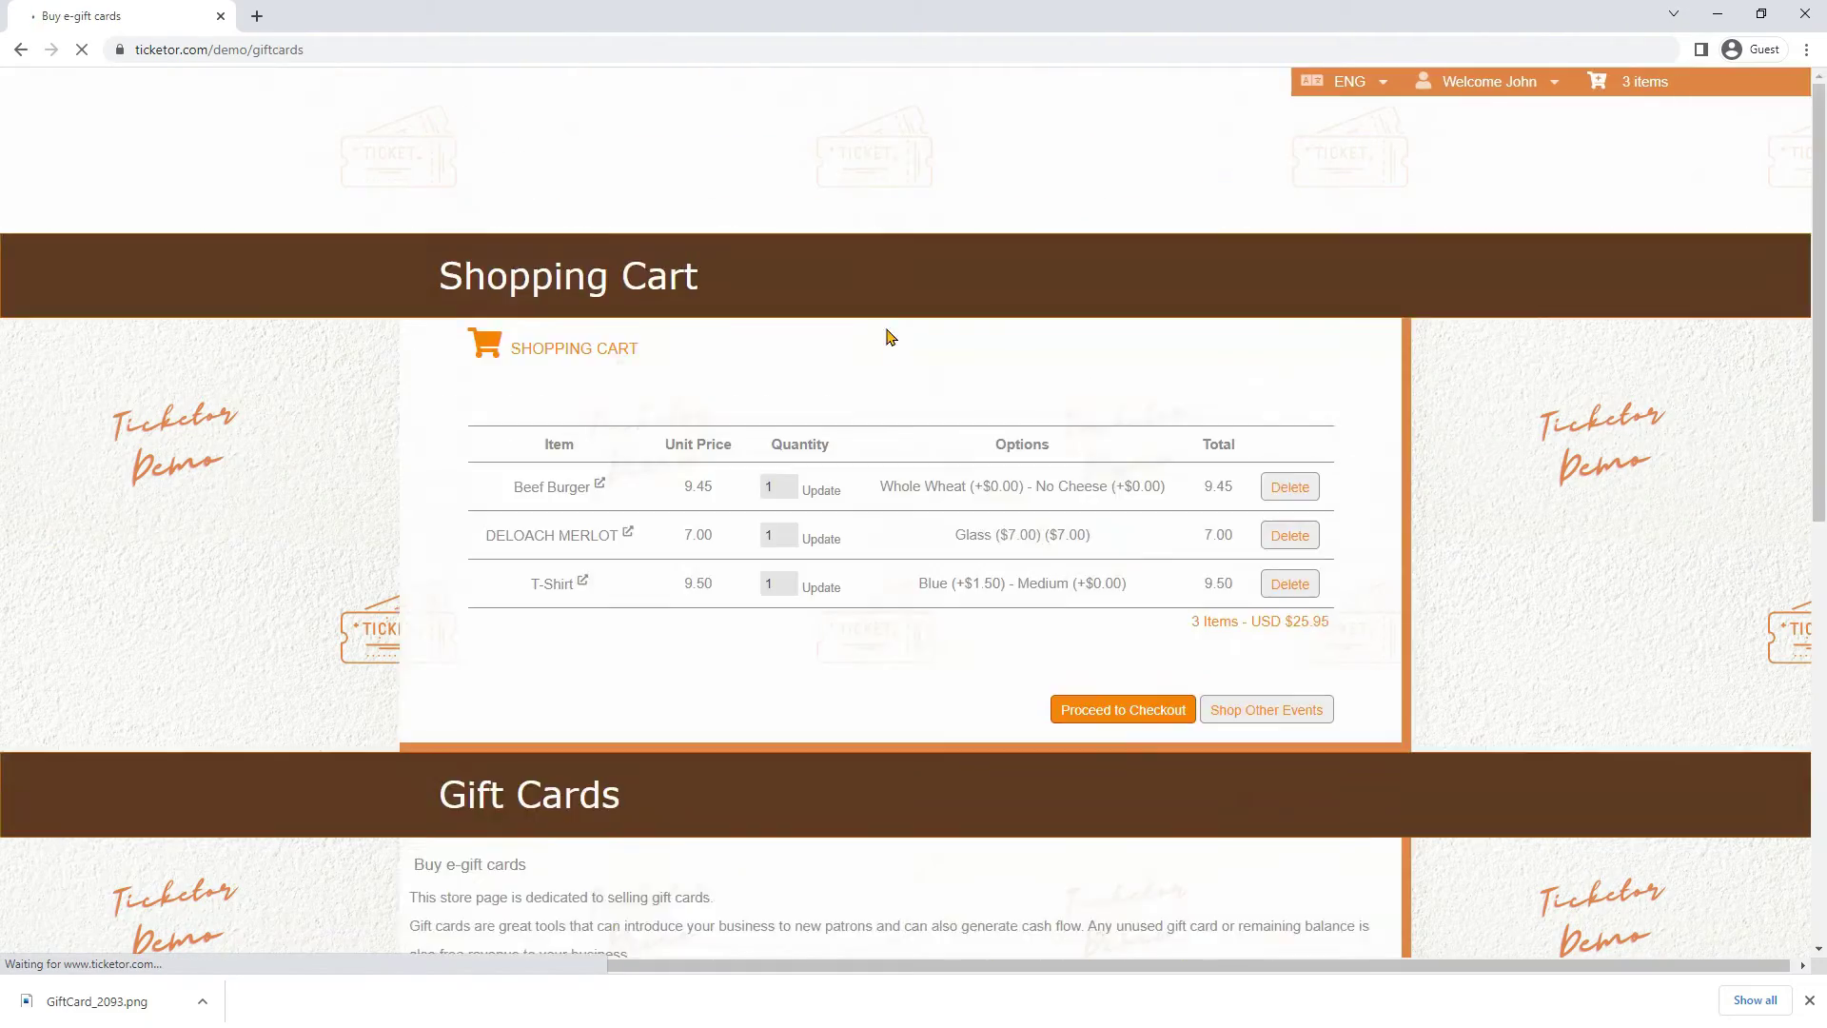
left_click(1320, 554)
left_click(1301, 842)
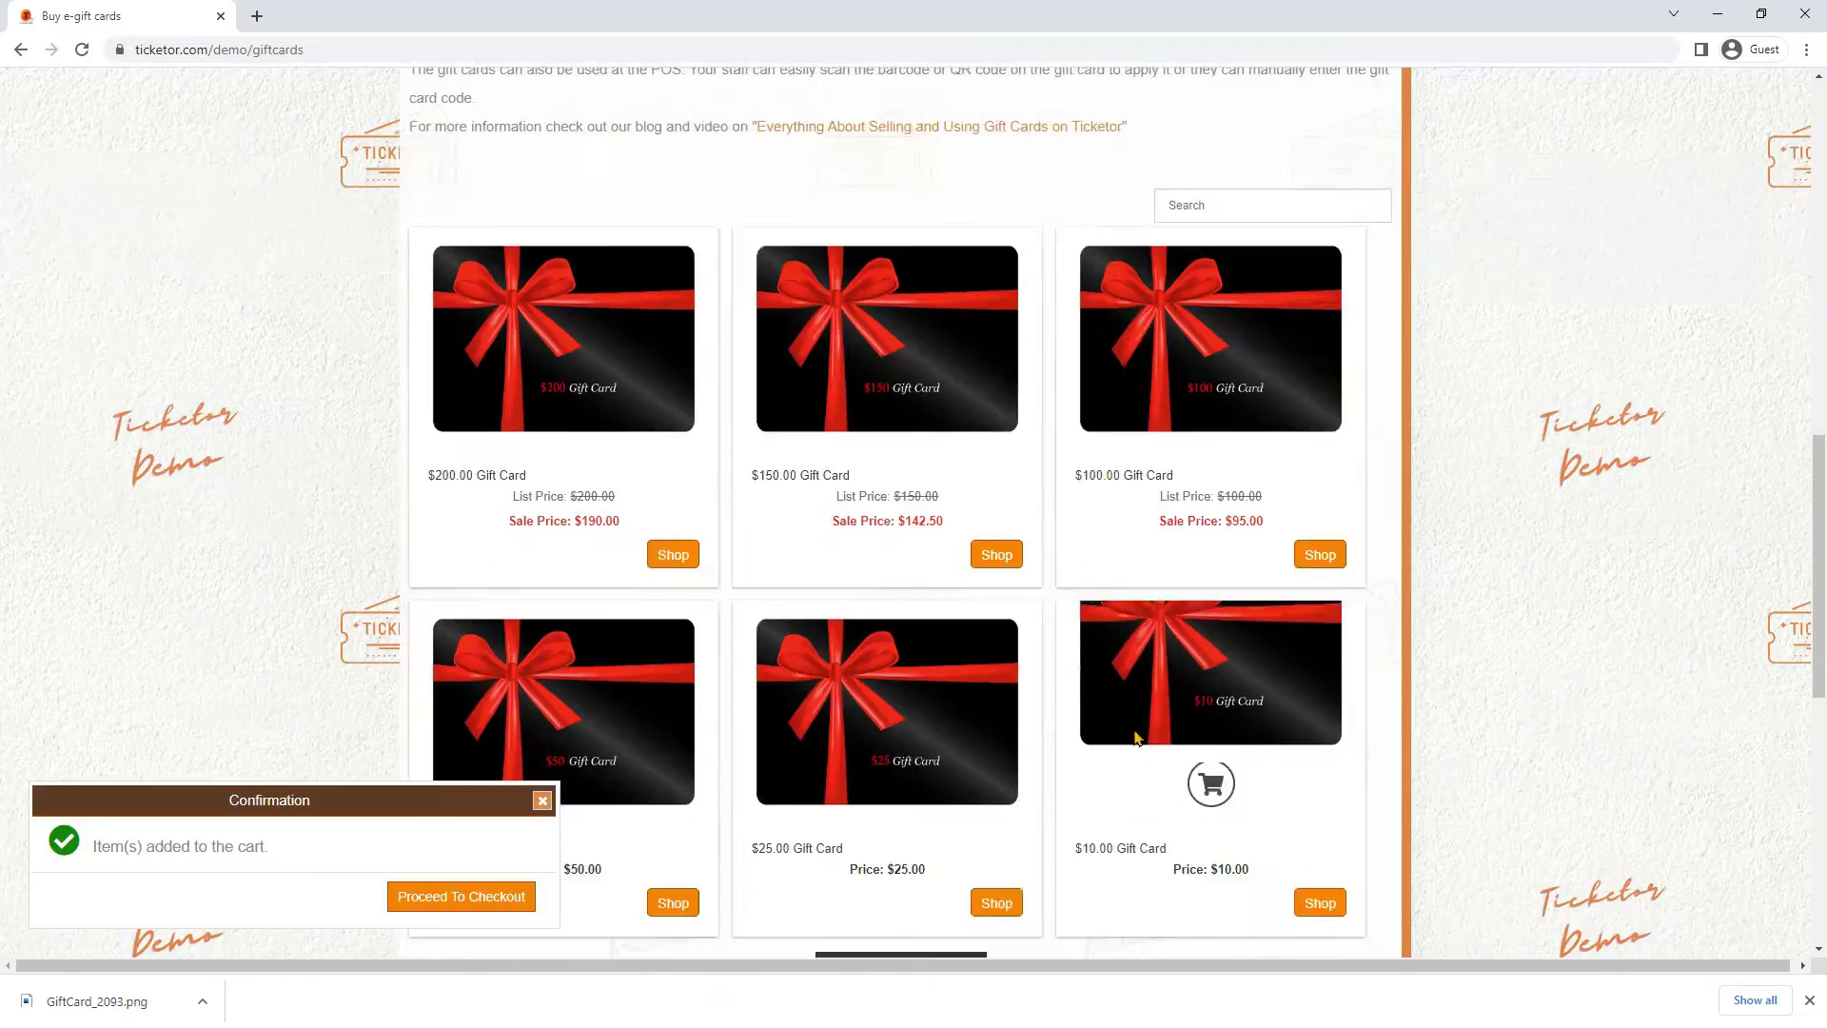
scroll(1136, 737, "up", 10)
left_click(600, 174)
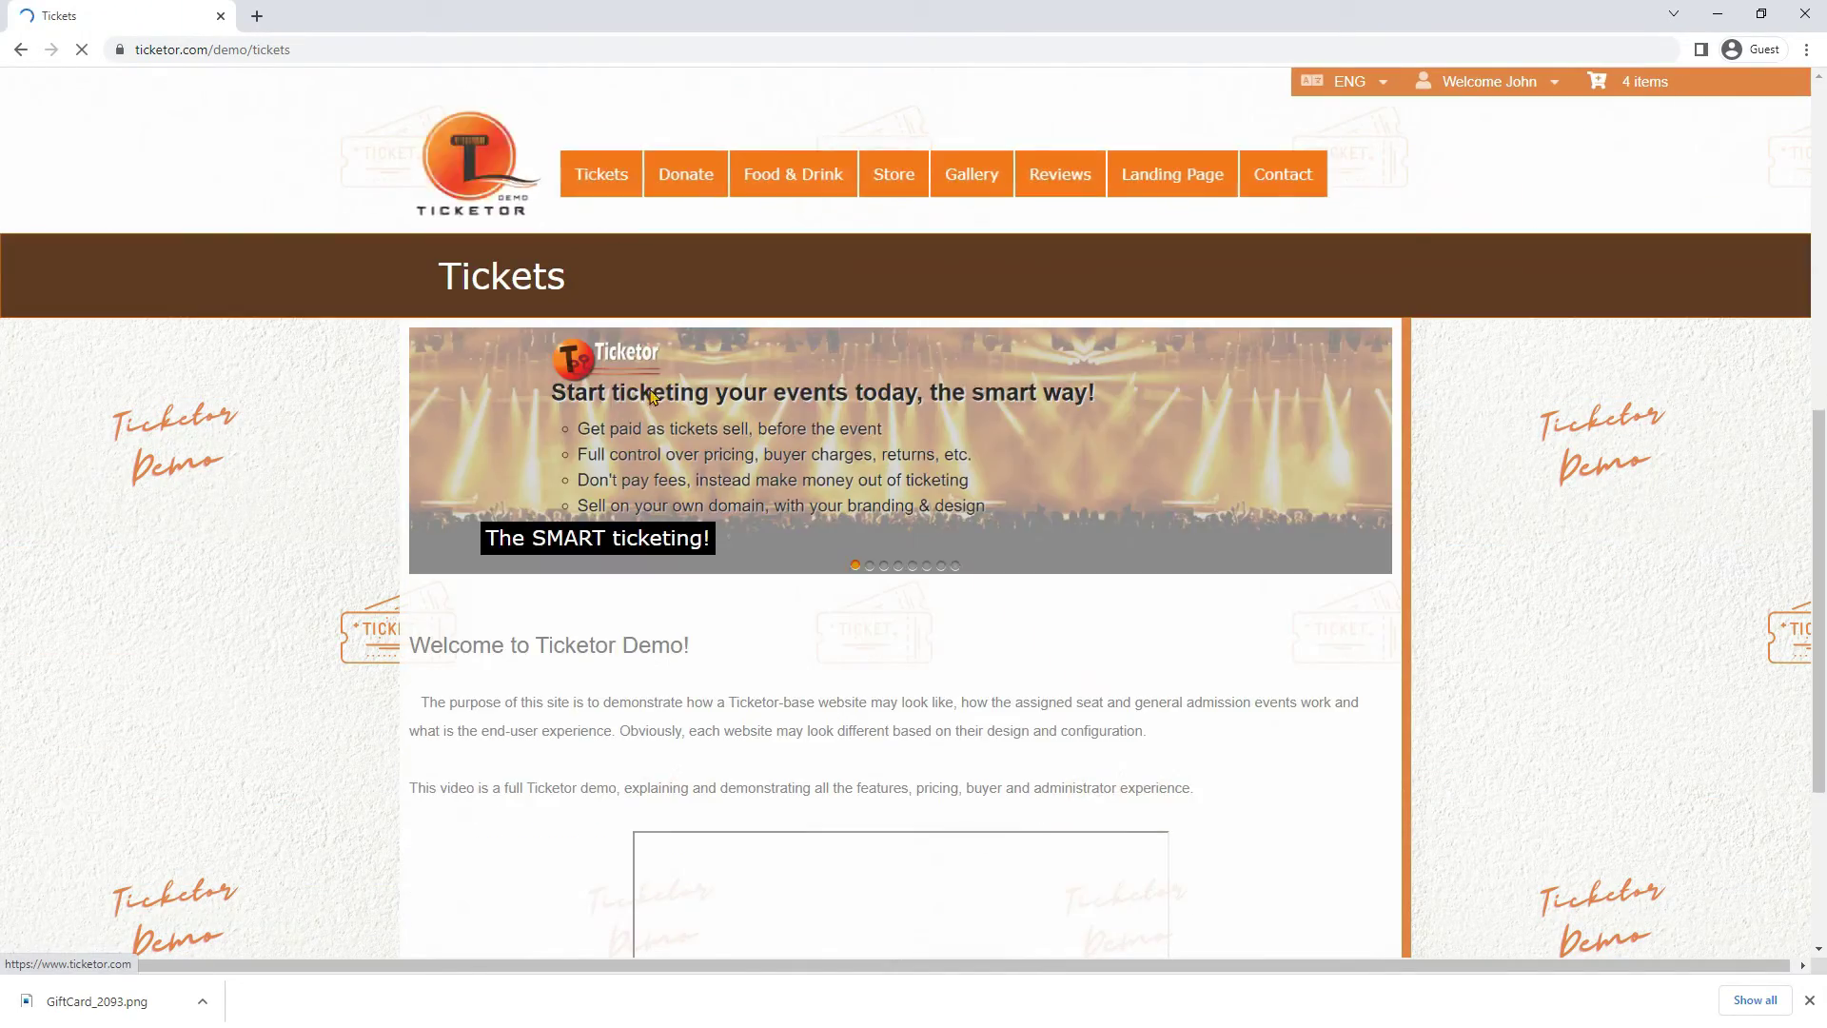
Add two row G Orchestra Front seats for A Kids Show and proceed to checkout
scroll(652, 398, "down", 15)
left_click(1037, 849)
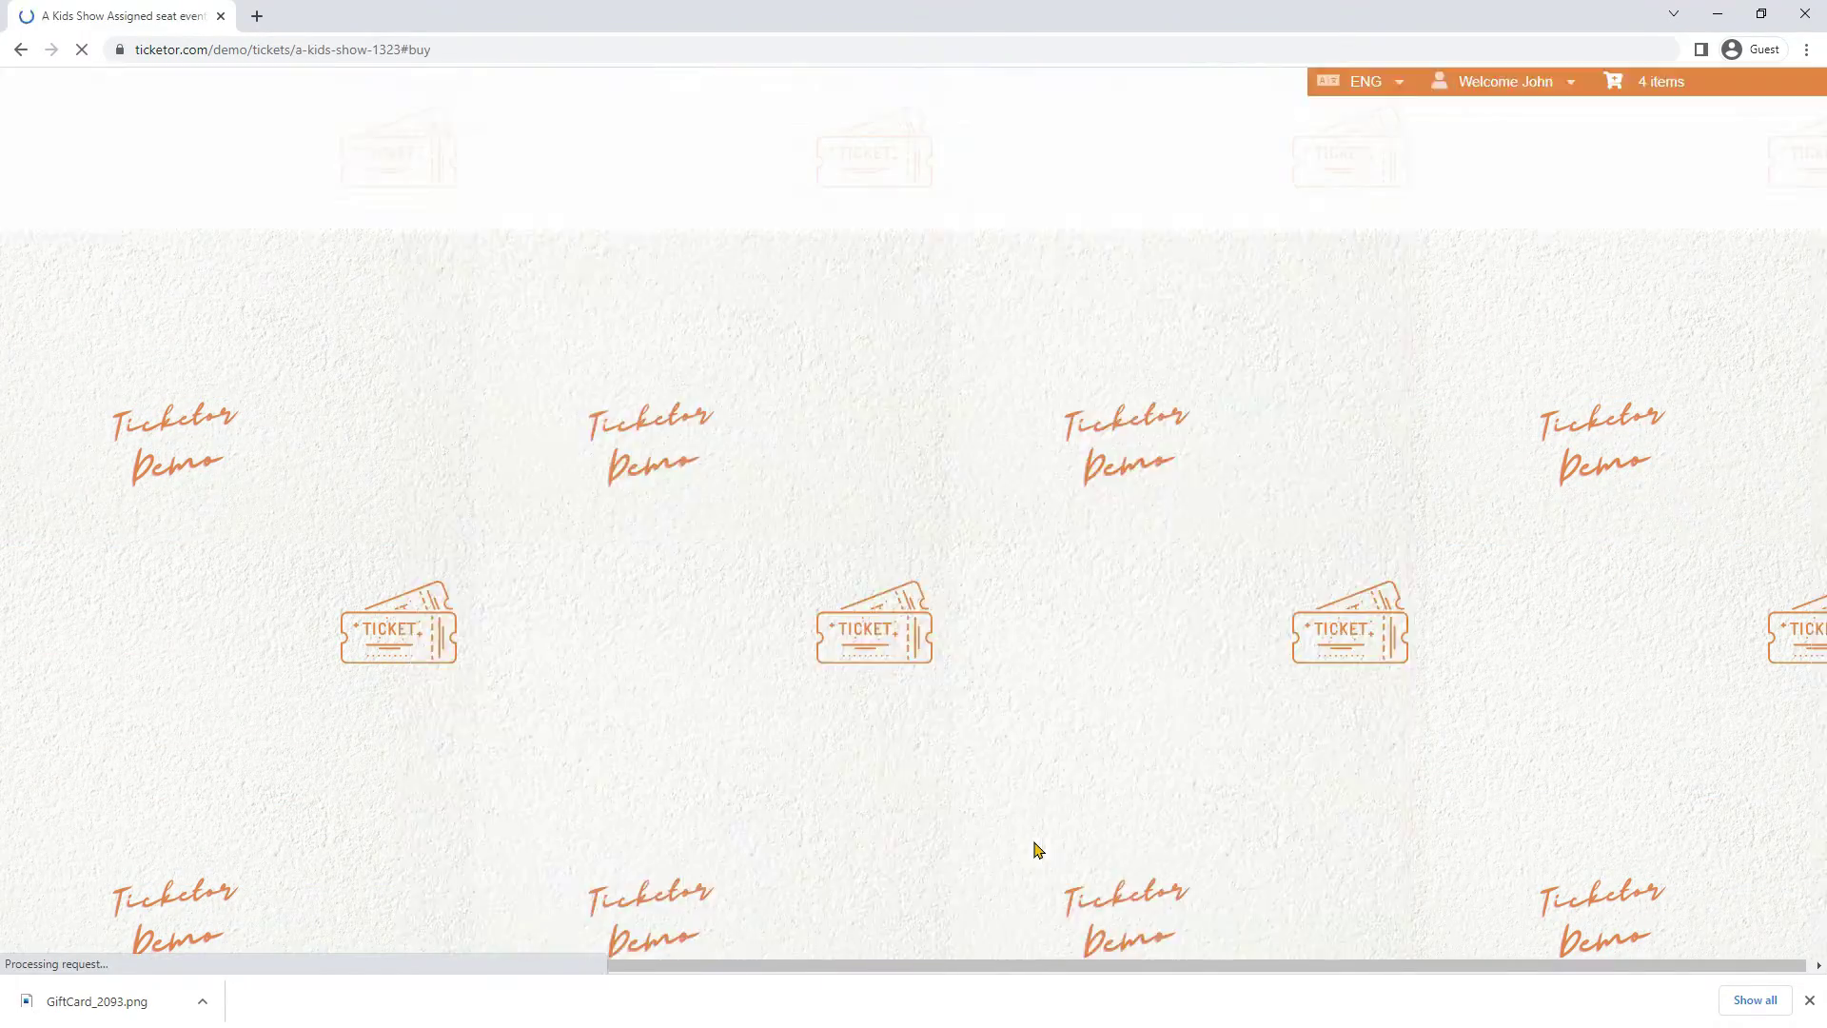
scroll(860, 595, "down", 10)
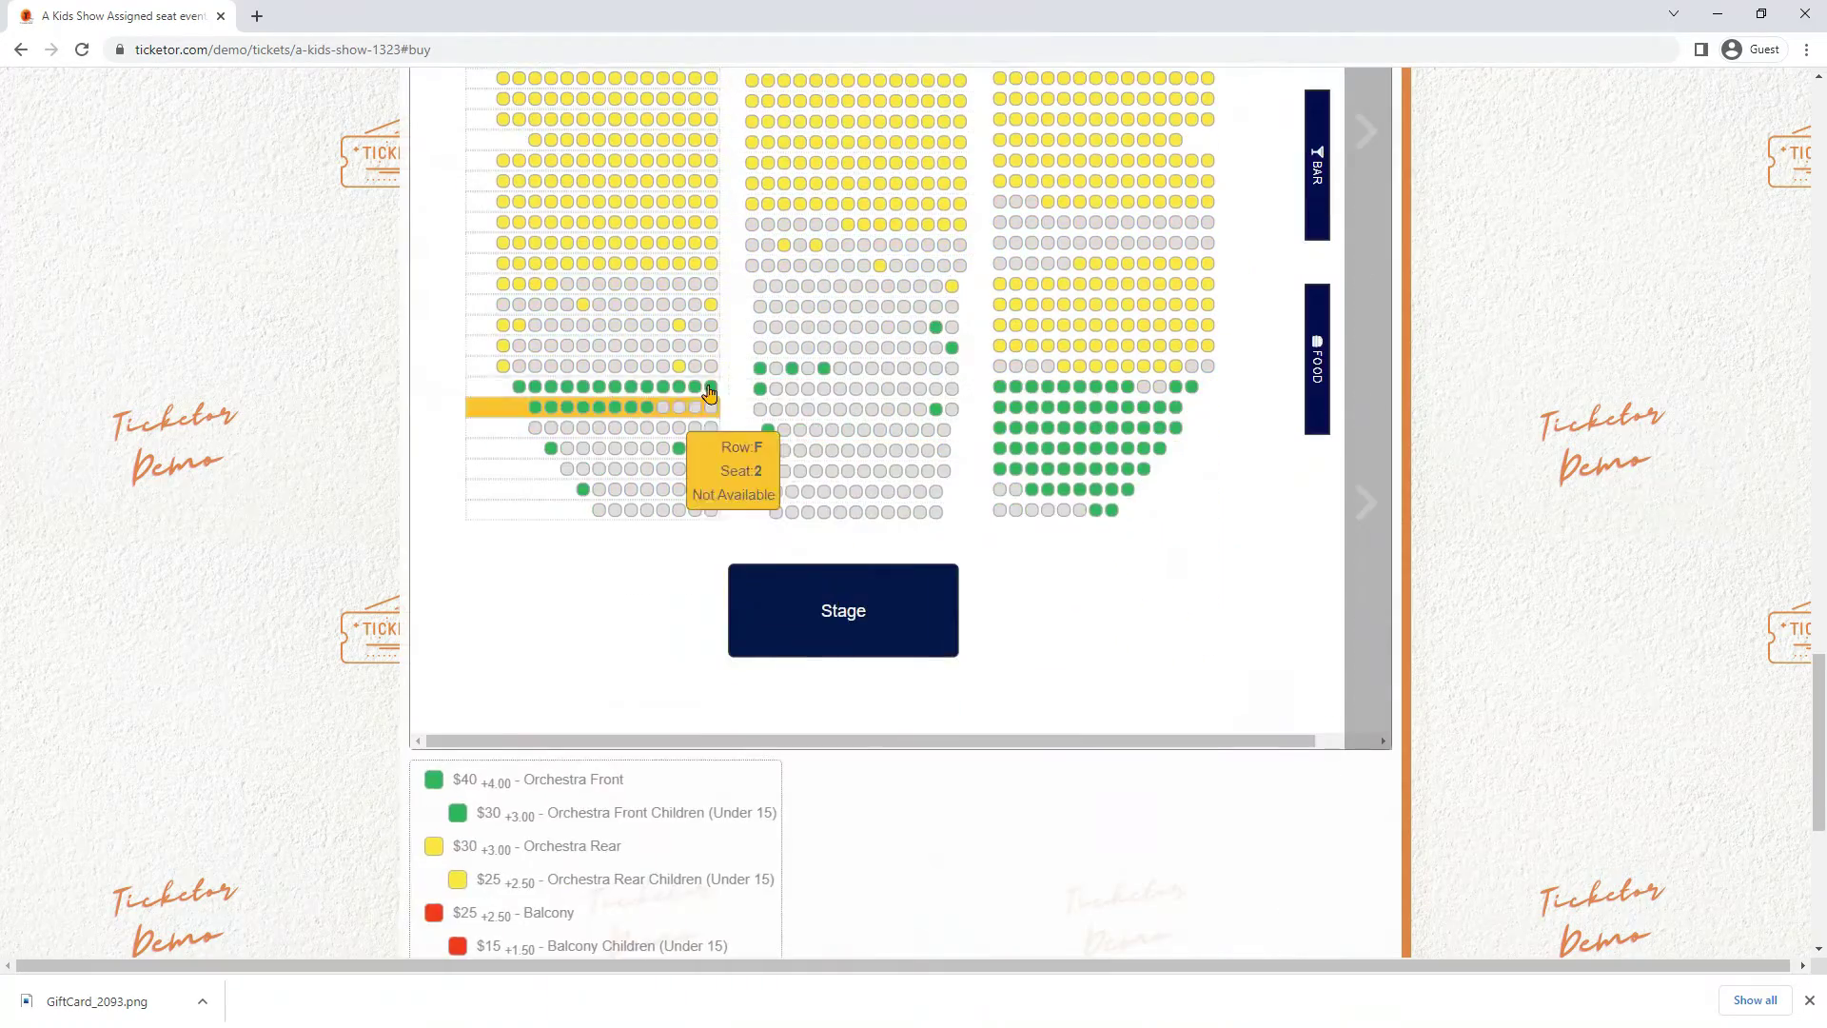
left_click(710, 391)
left_click(1285, 531)
left_click(698, 492)
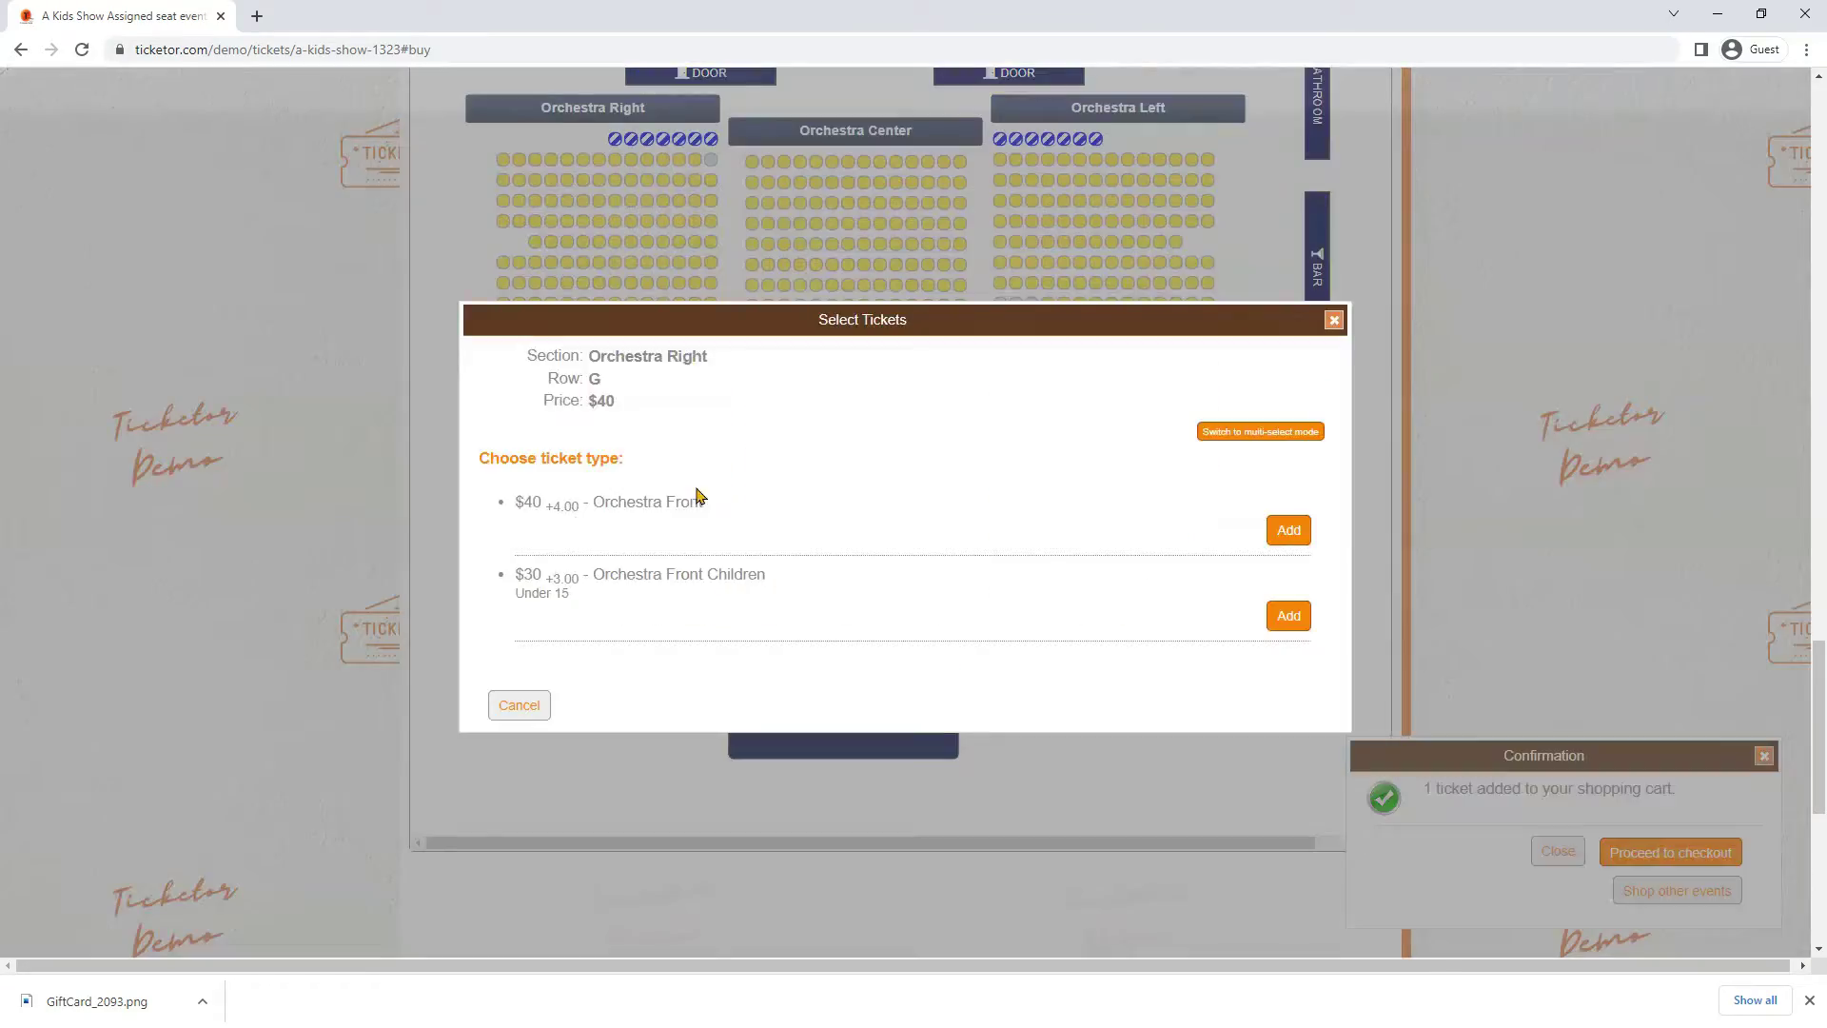
left_click(1287, 531)
left_click(1656, 851)
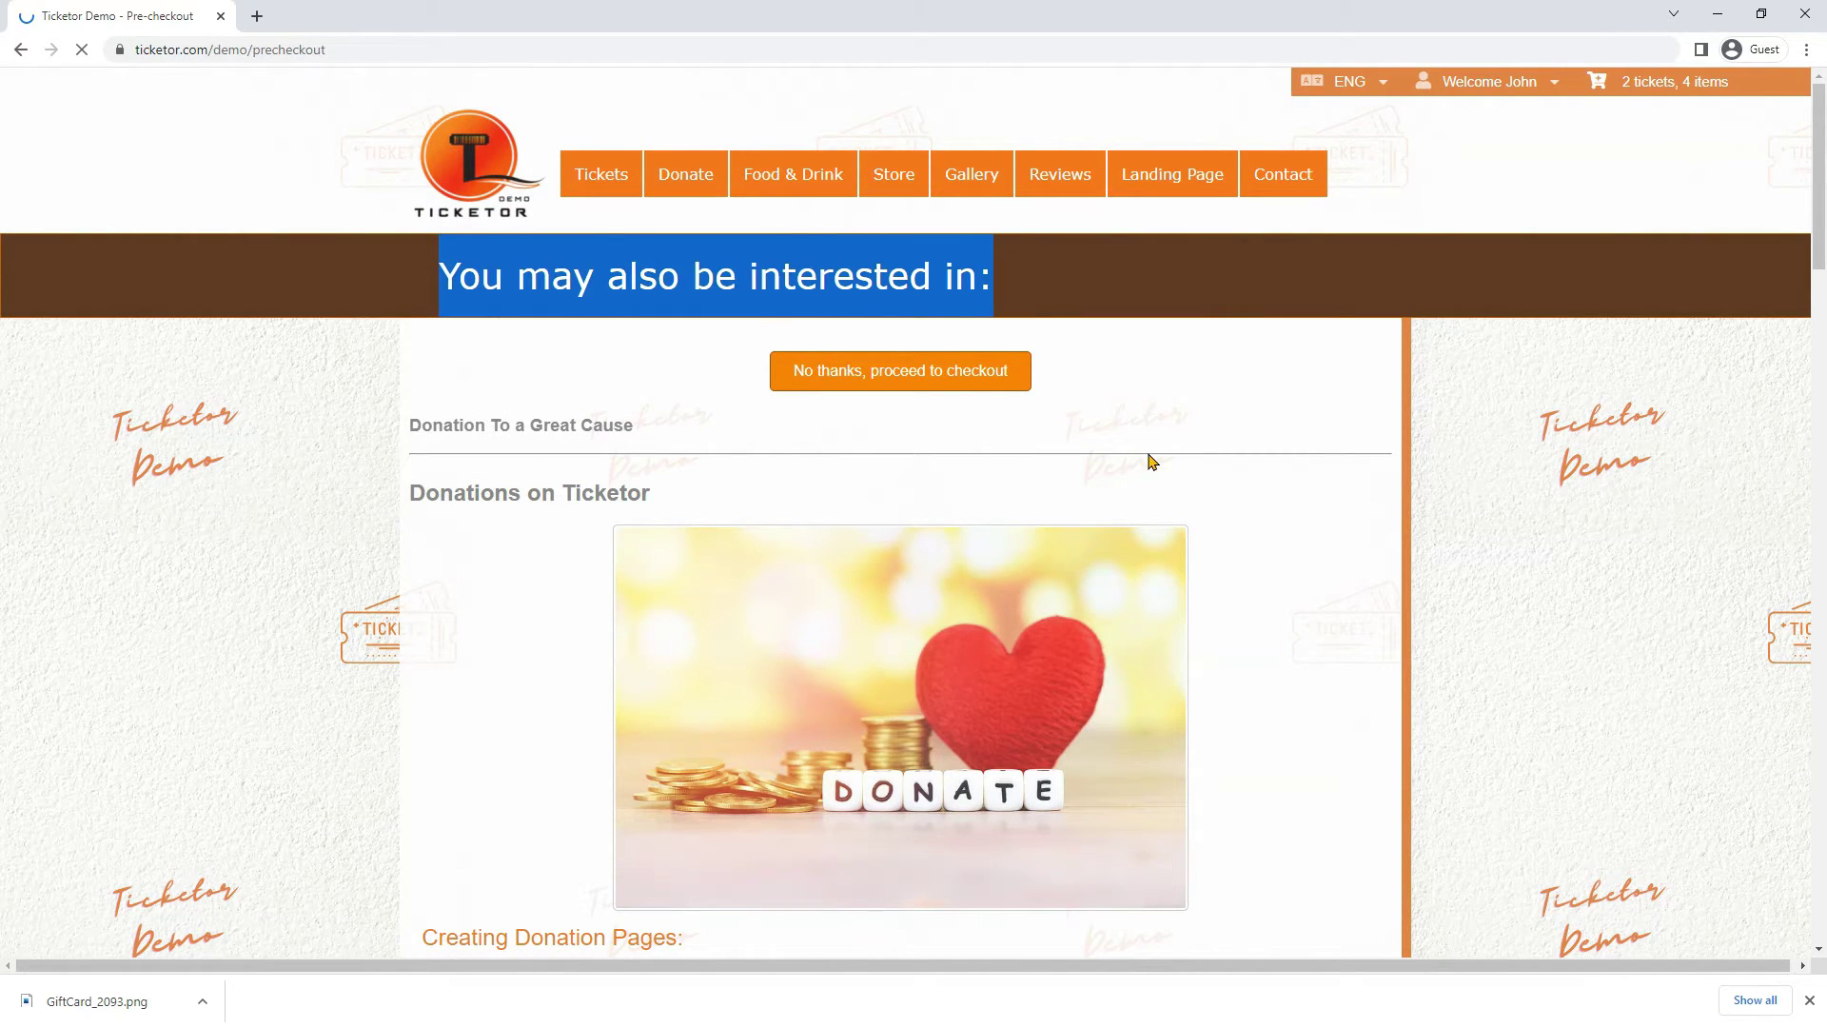
Add a custom $26 donation that covers the transaction cost to the cart
scroll(1151, 462, "down", 12)
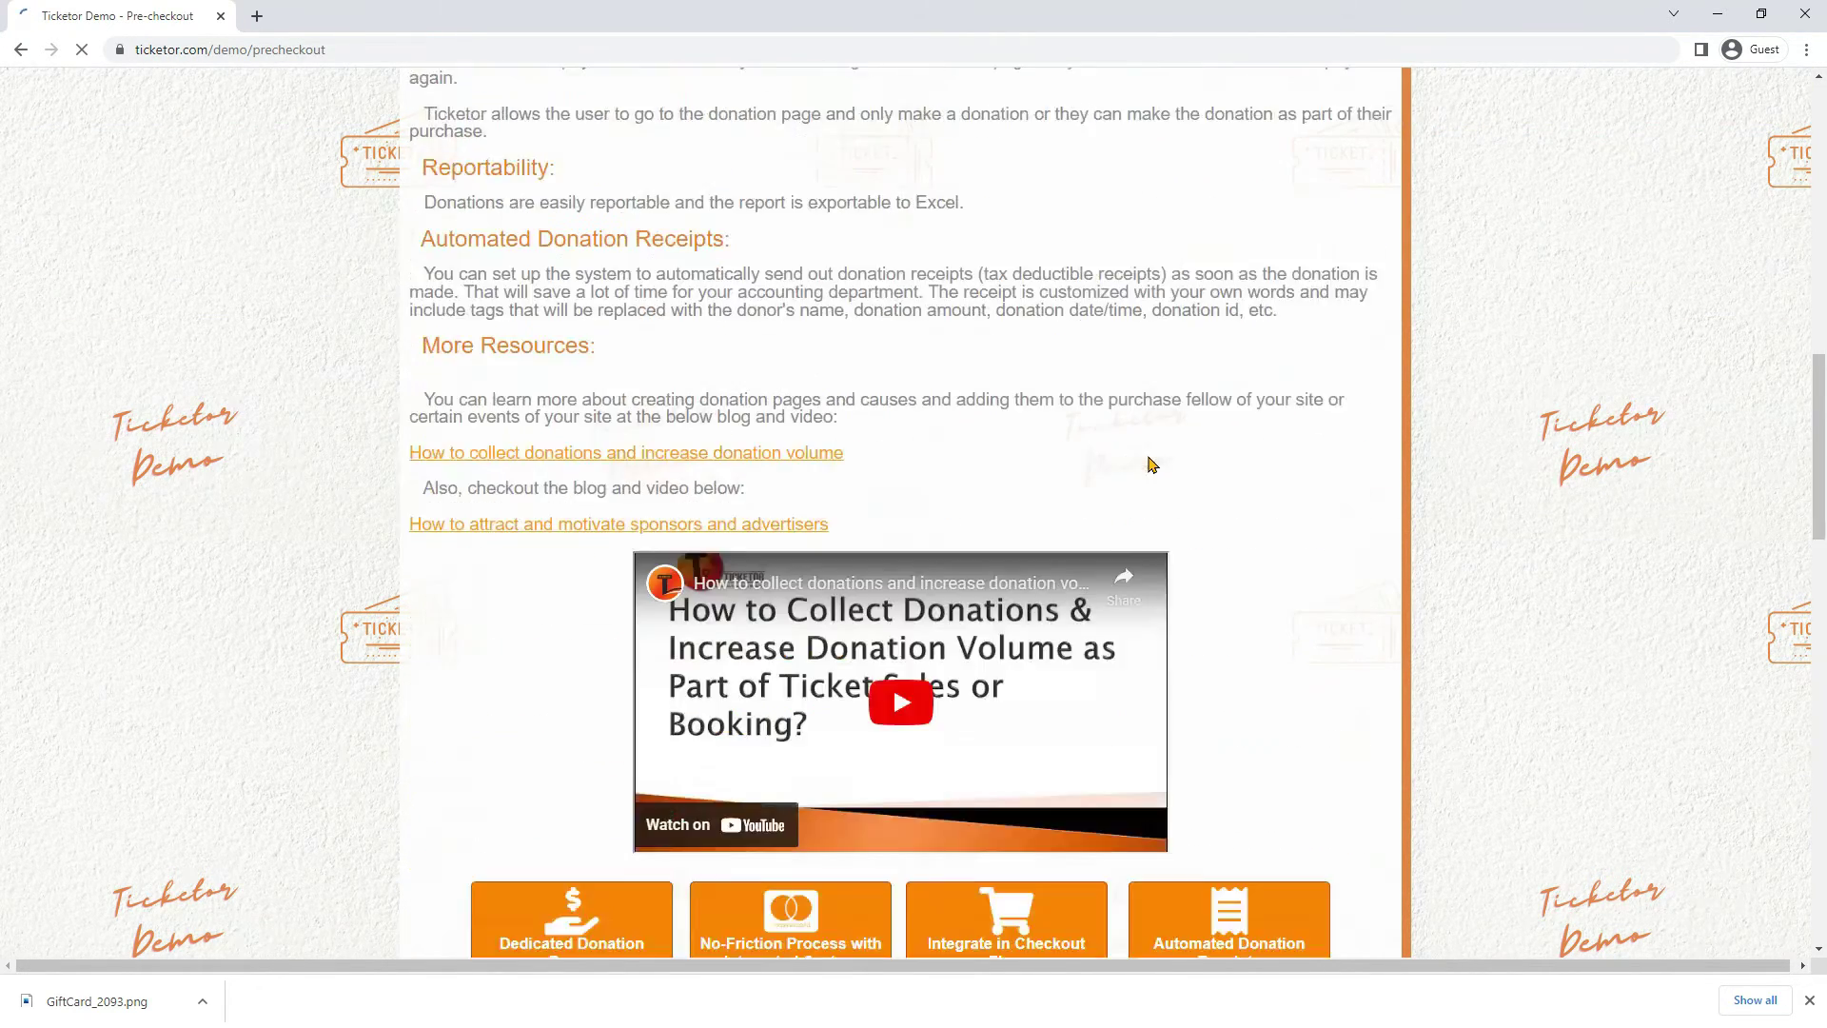
scroll(1152, 463, "down", 11)
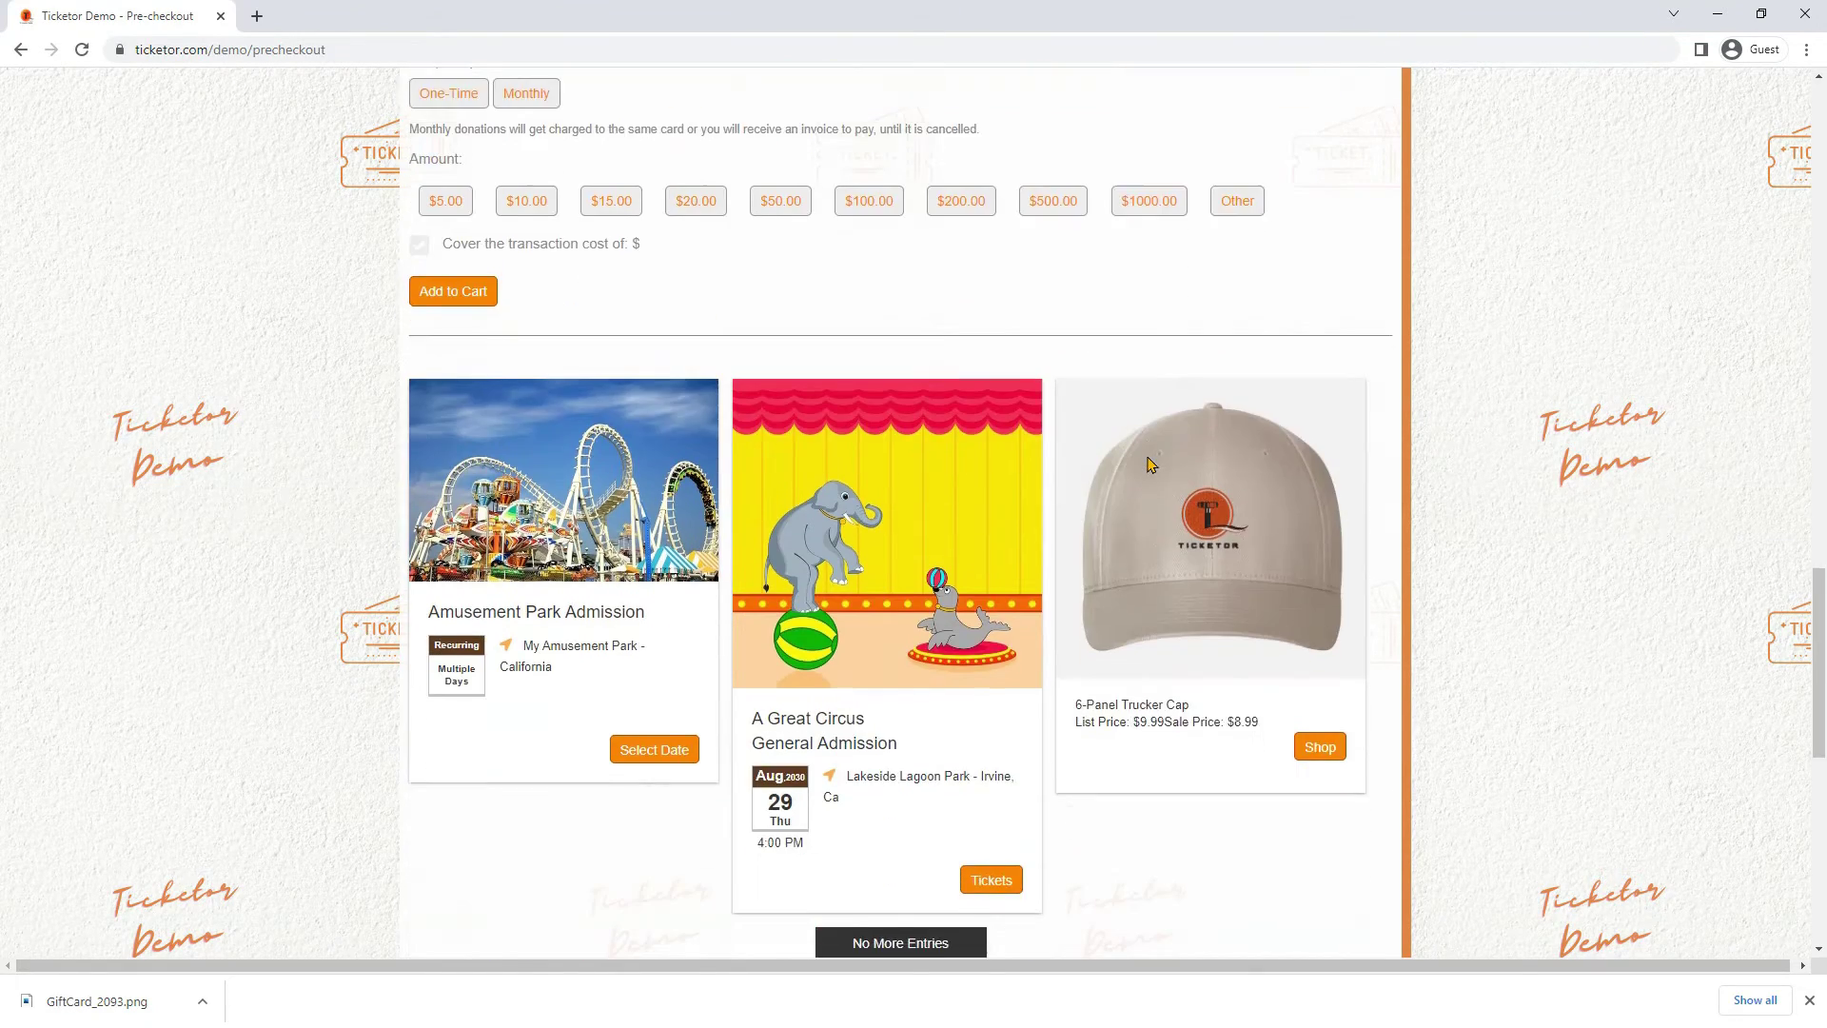
scroll(1148, 463, "down", 1)
scroll(1032, 780, "down", 2)
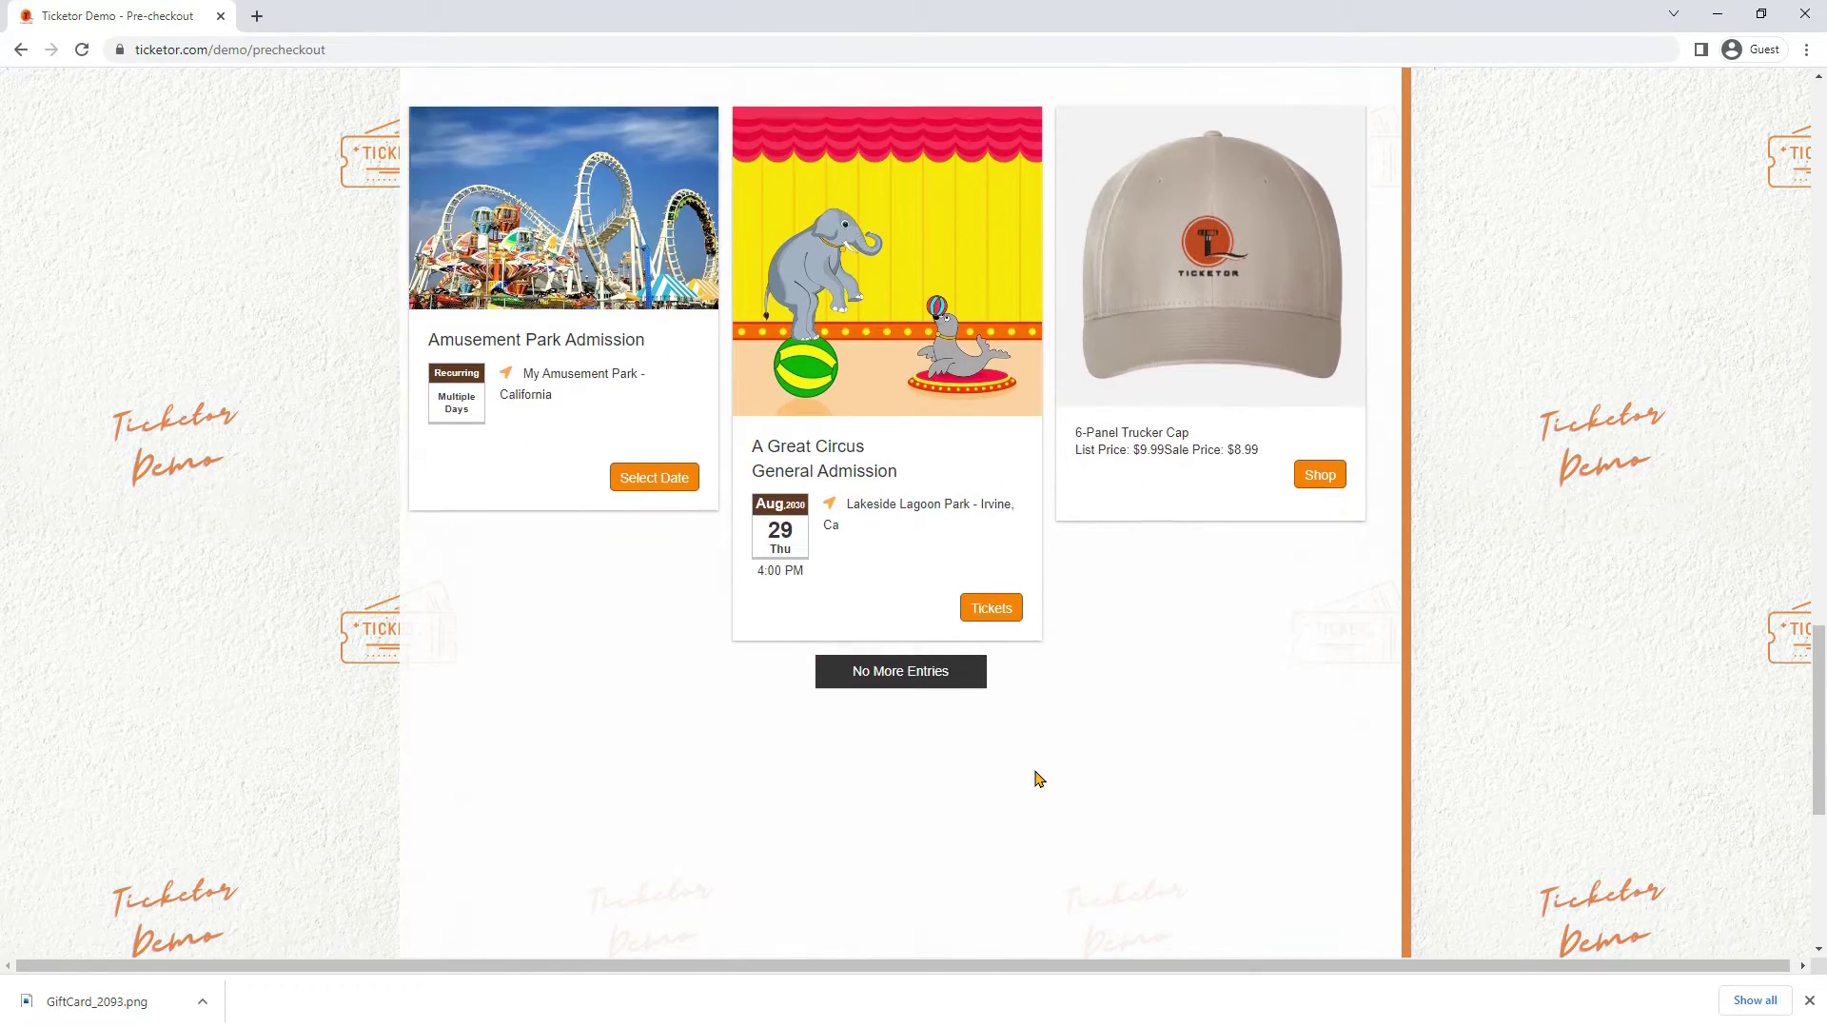
scroll(1038, 779, "up", 15)
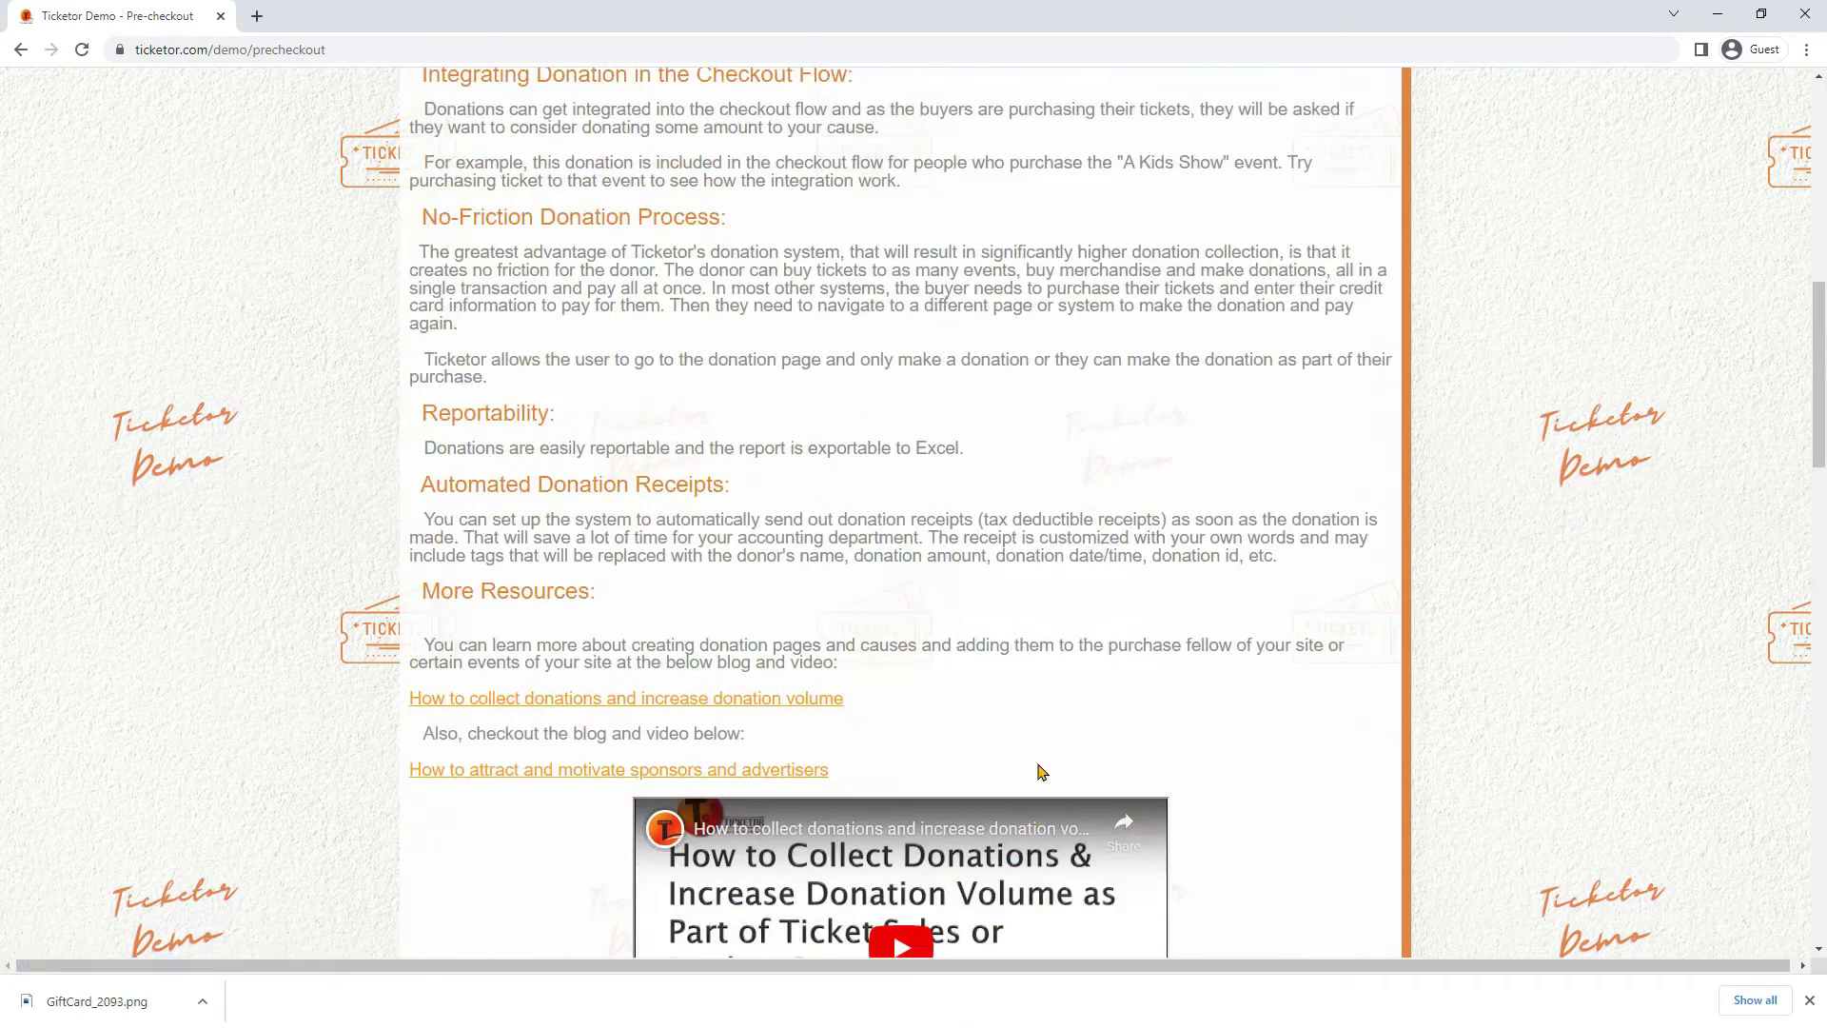
scroll(1038, 770, "up", 3)
scroll(1036, 767, "down", 13)
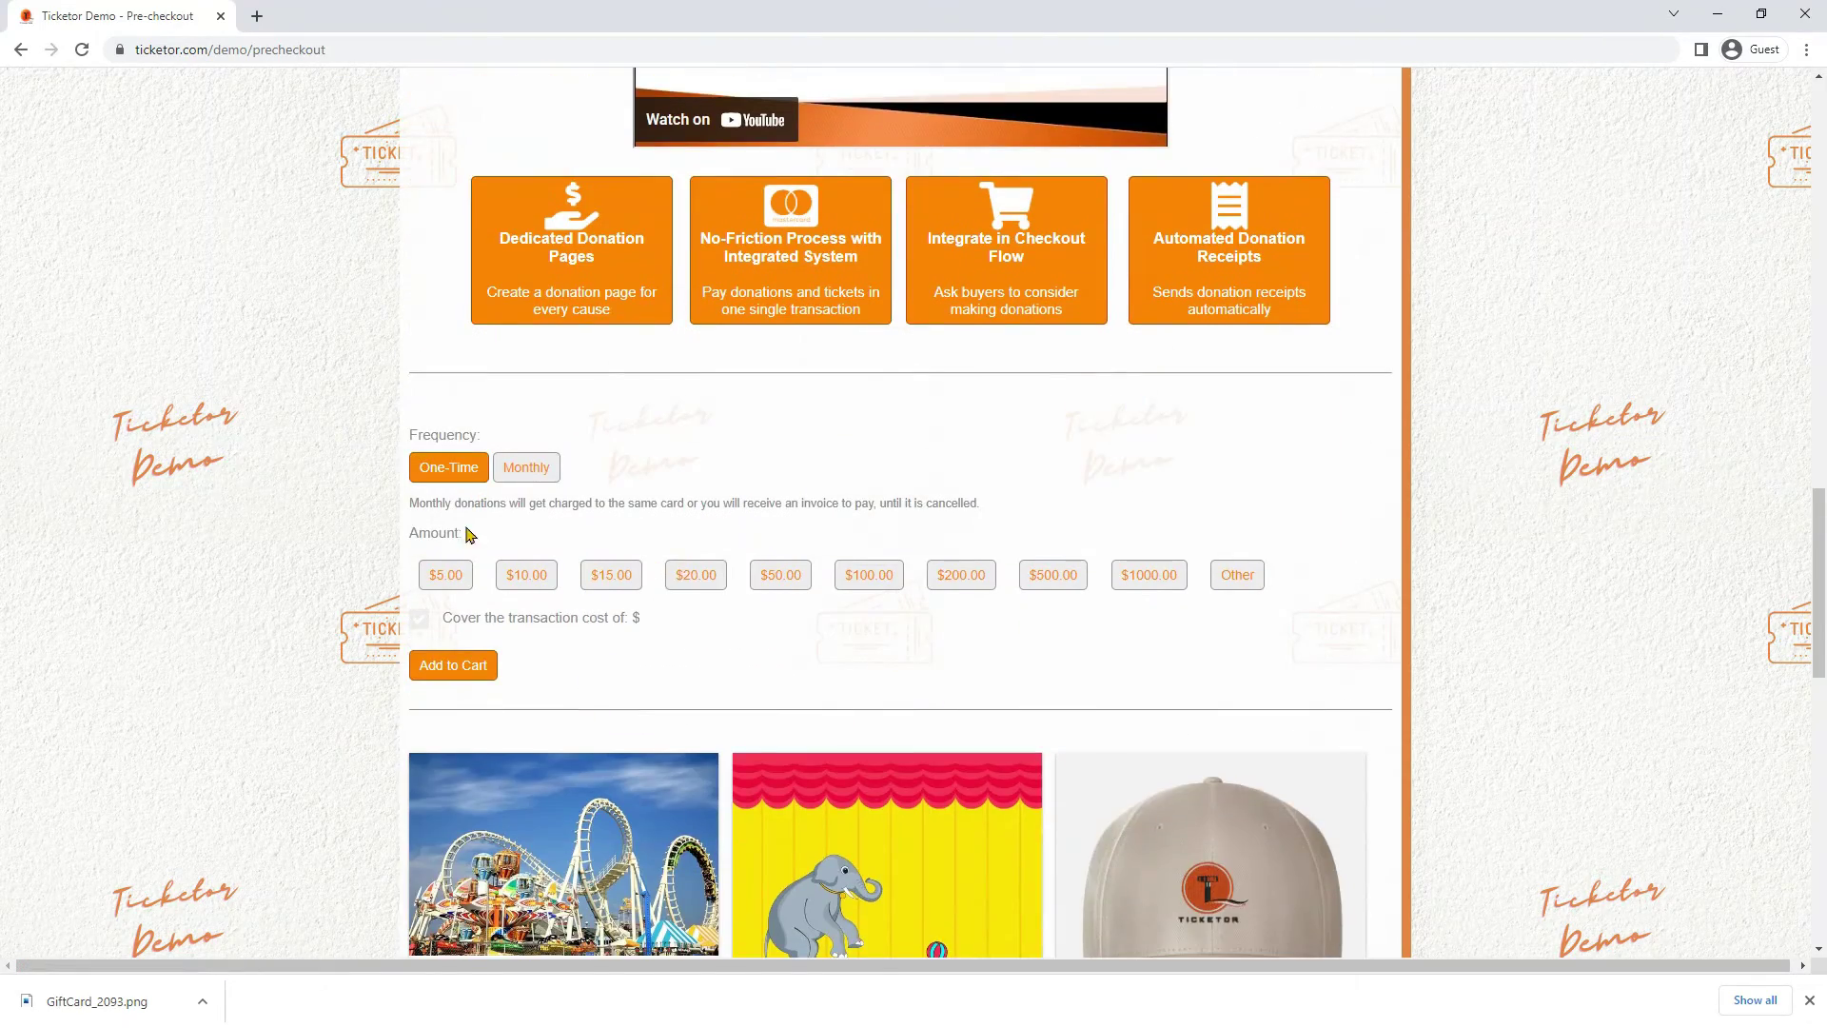
left_click(696, 574)
left_click(1237, 574)
type("26")
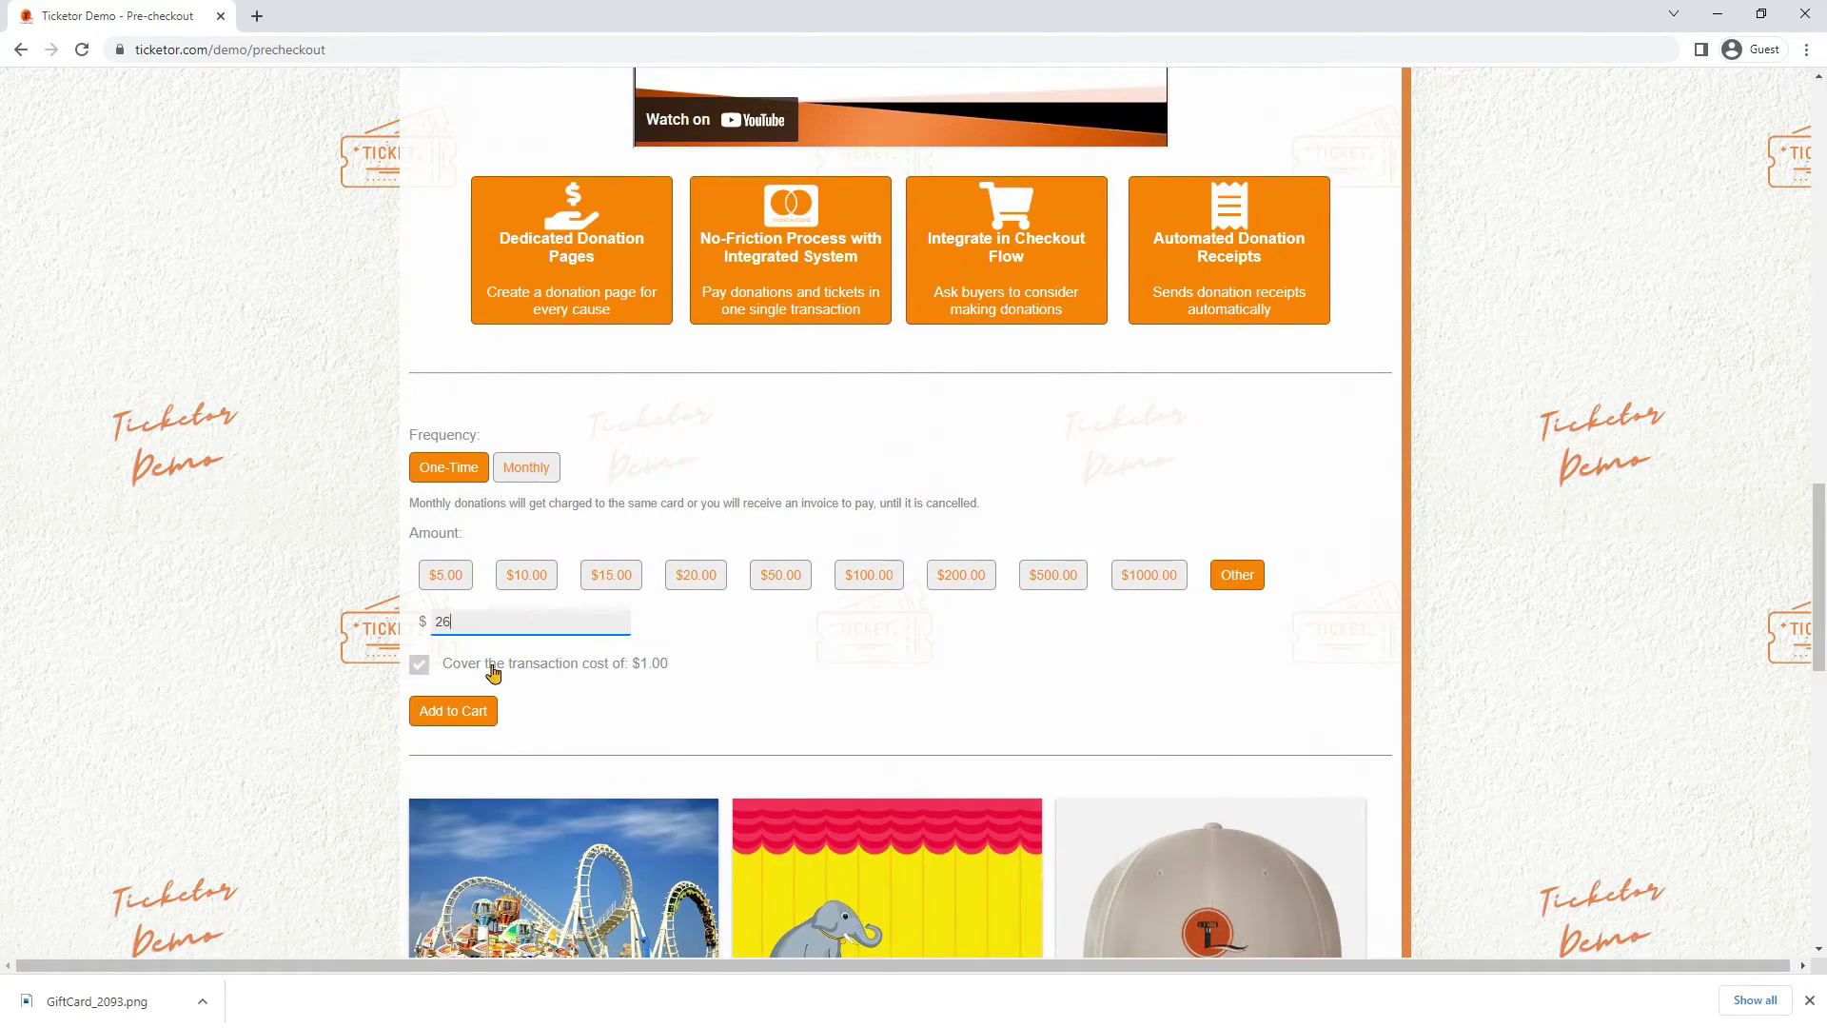
left_click(493, 673)
left_click(477, 709)
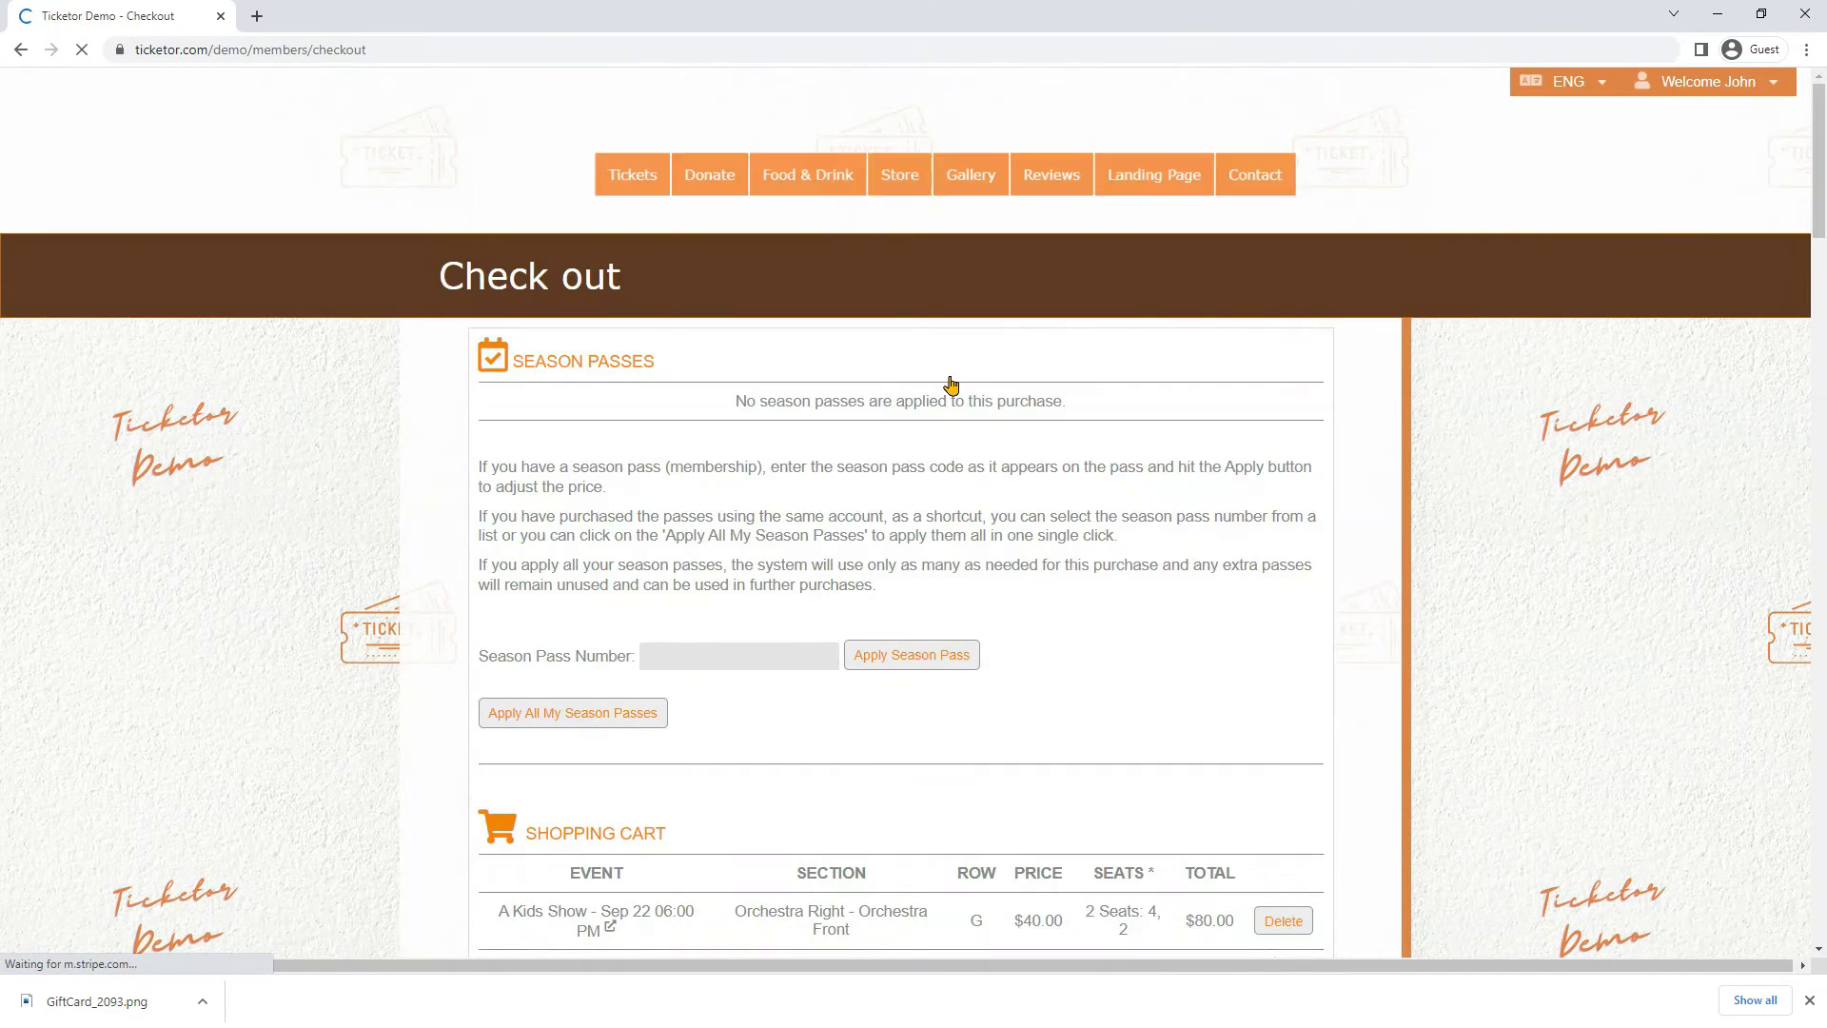
Choose e-Ticket as Email (No Charge) delivery for the A Kids Show tickets
scroll(947, 395, "down", 6)
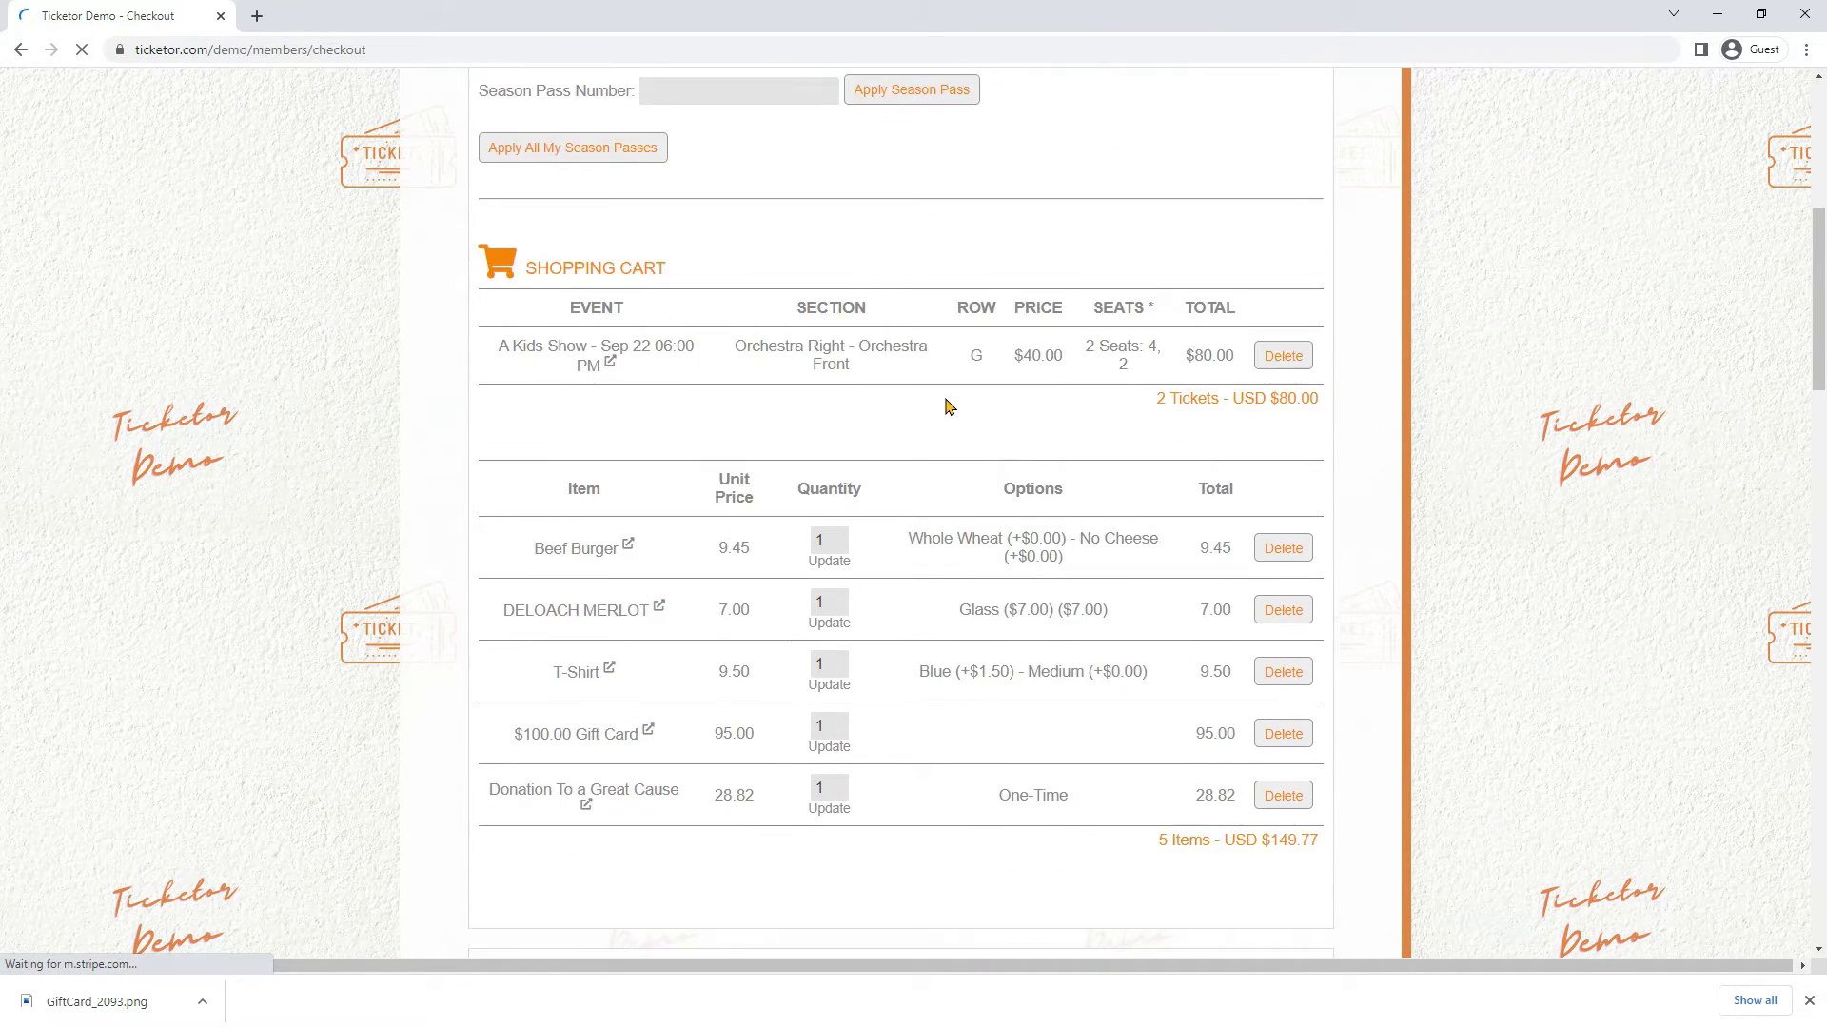
scroll(947, 406, "down", 1)
scroll(727, 621, "down", 1)
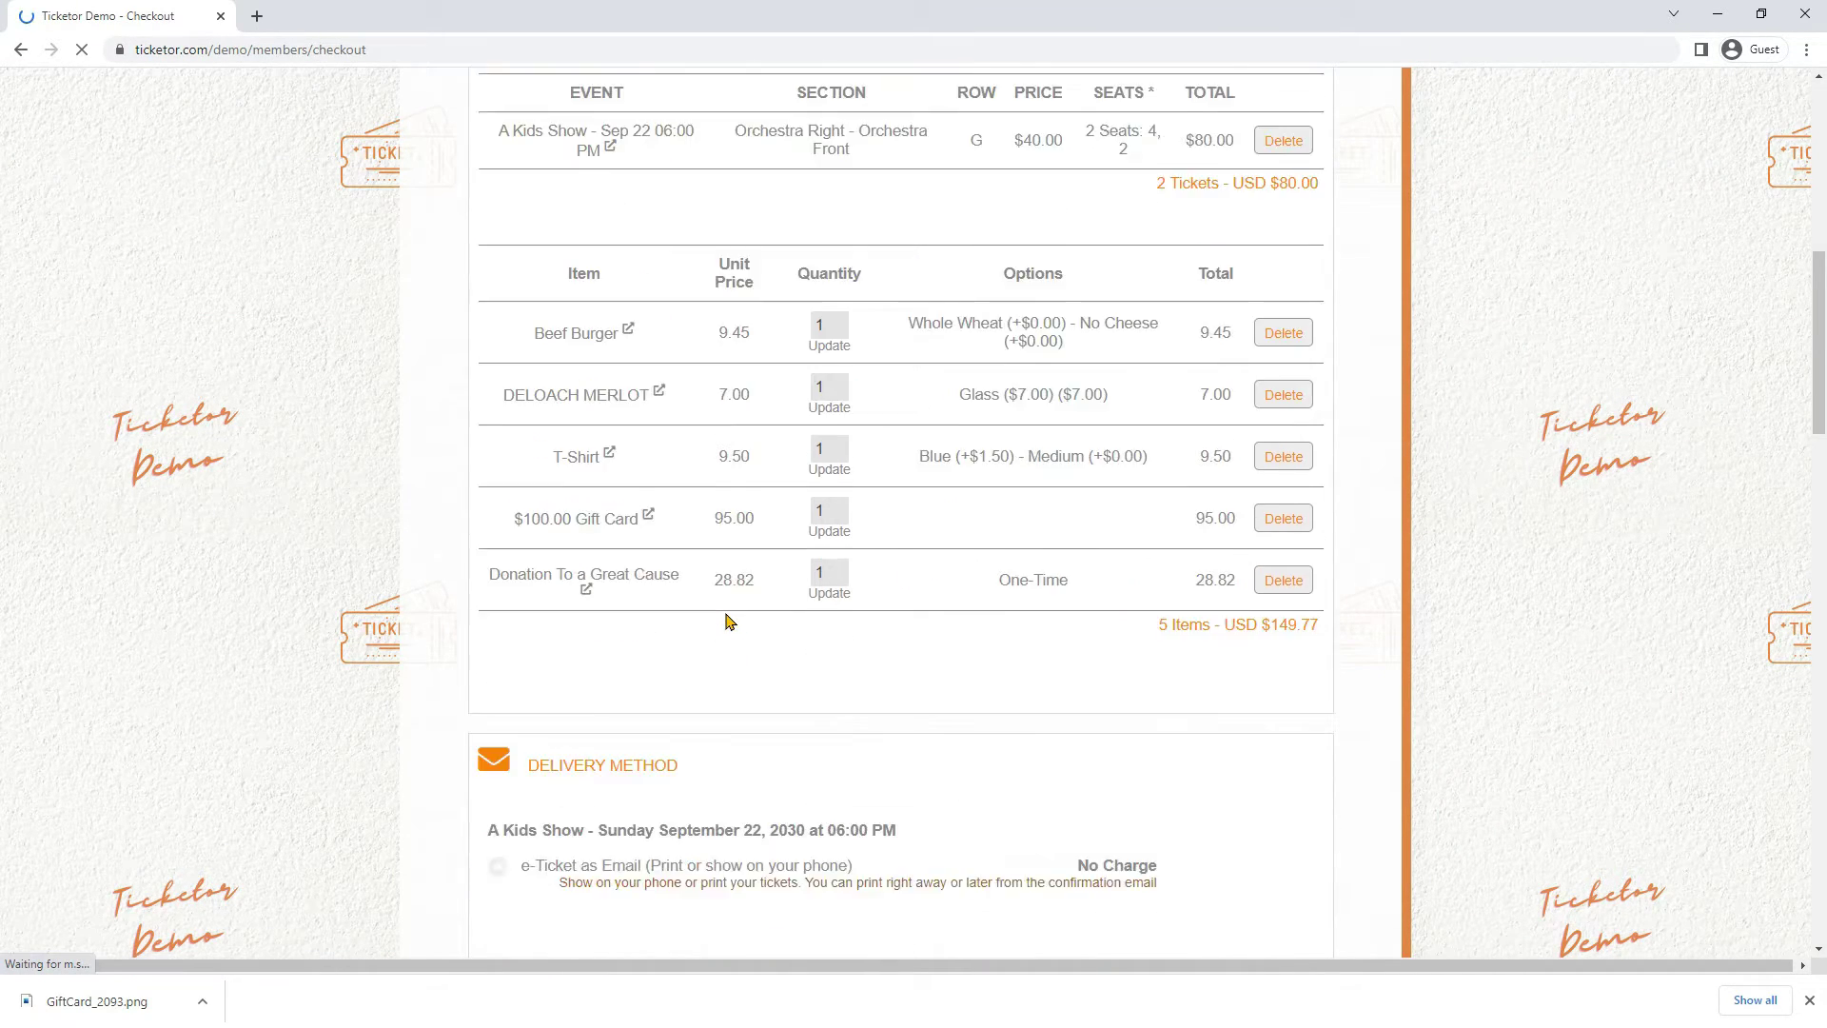
scroll(728, 621, "down", 3)
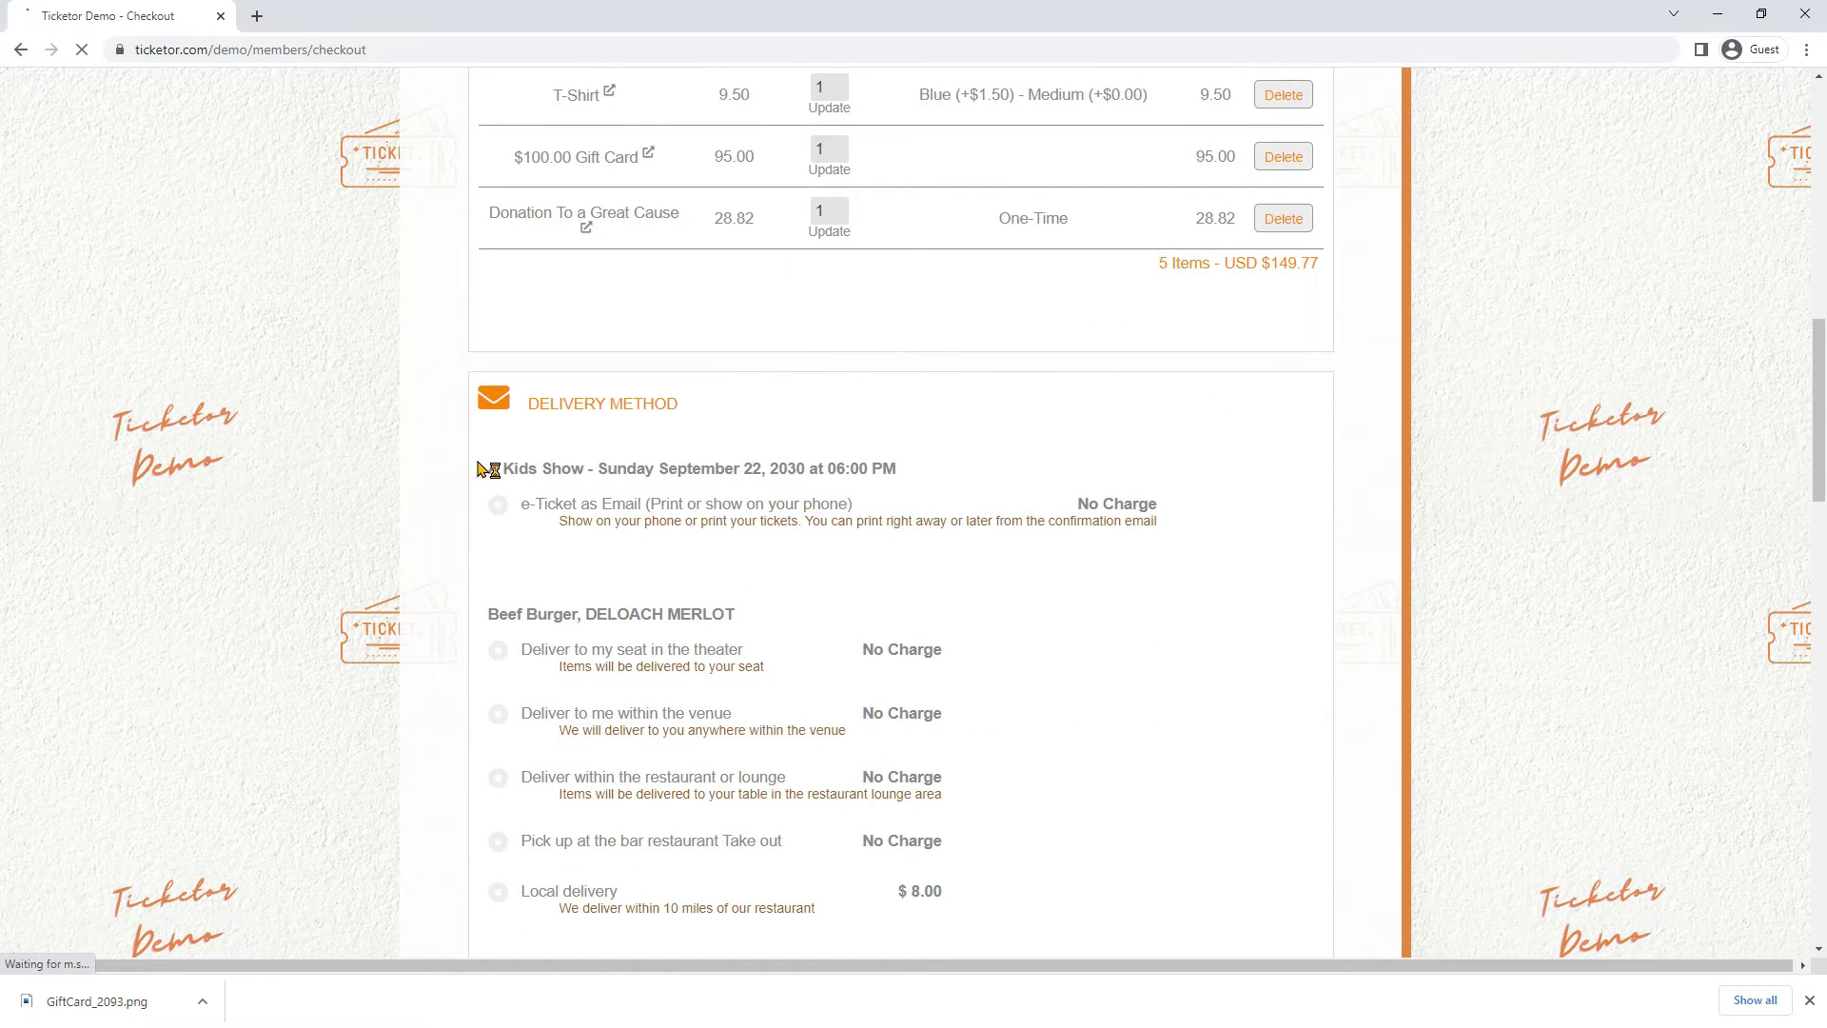
left_click_drag(480, 468, 757, 469)
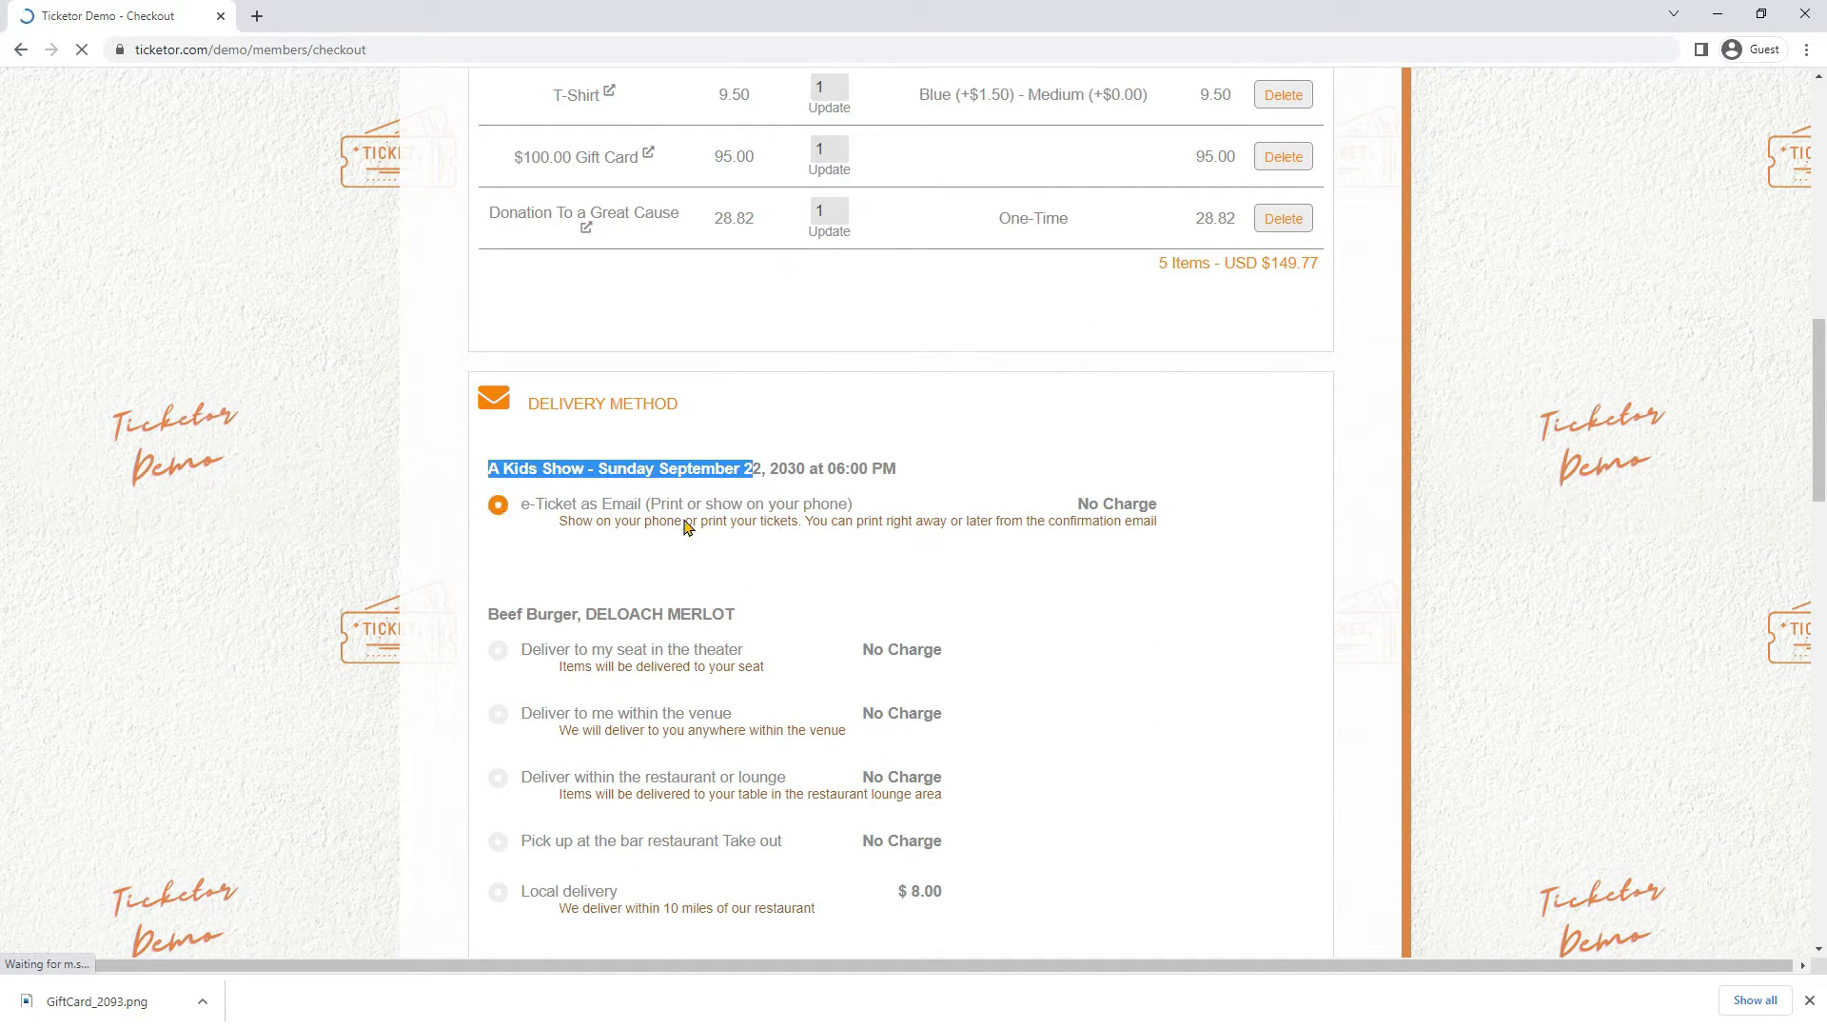
scroll(724, 528, "down", 3)
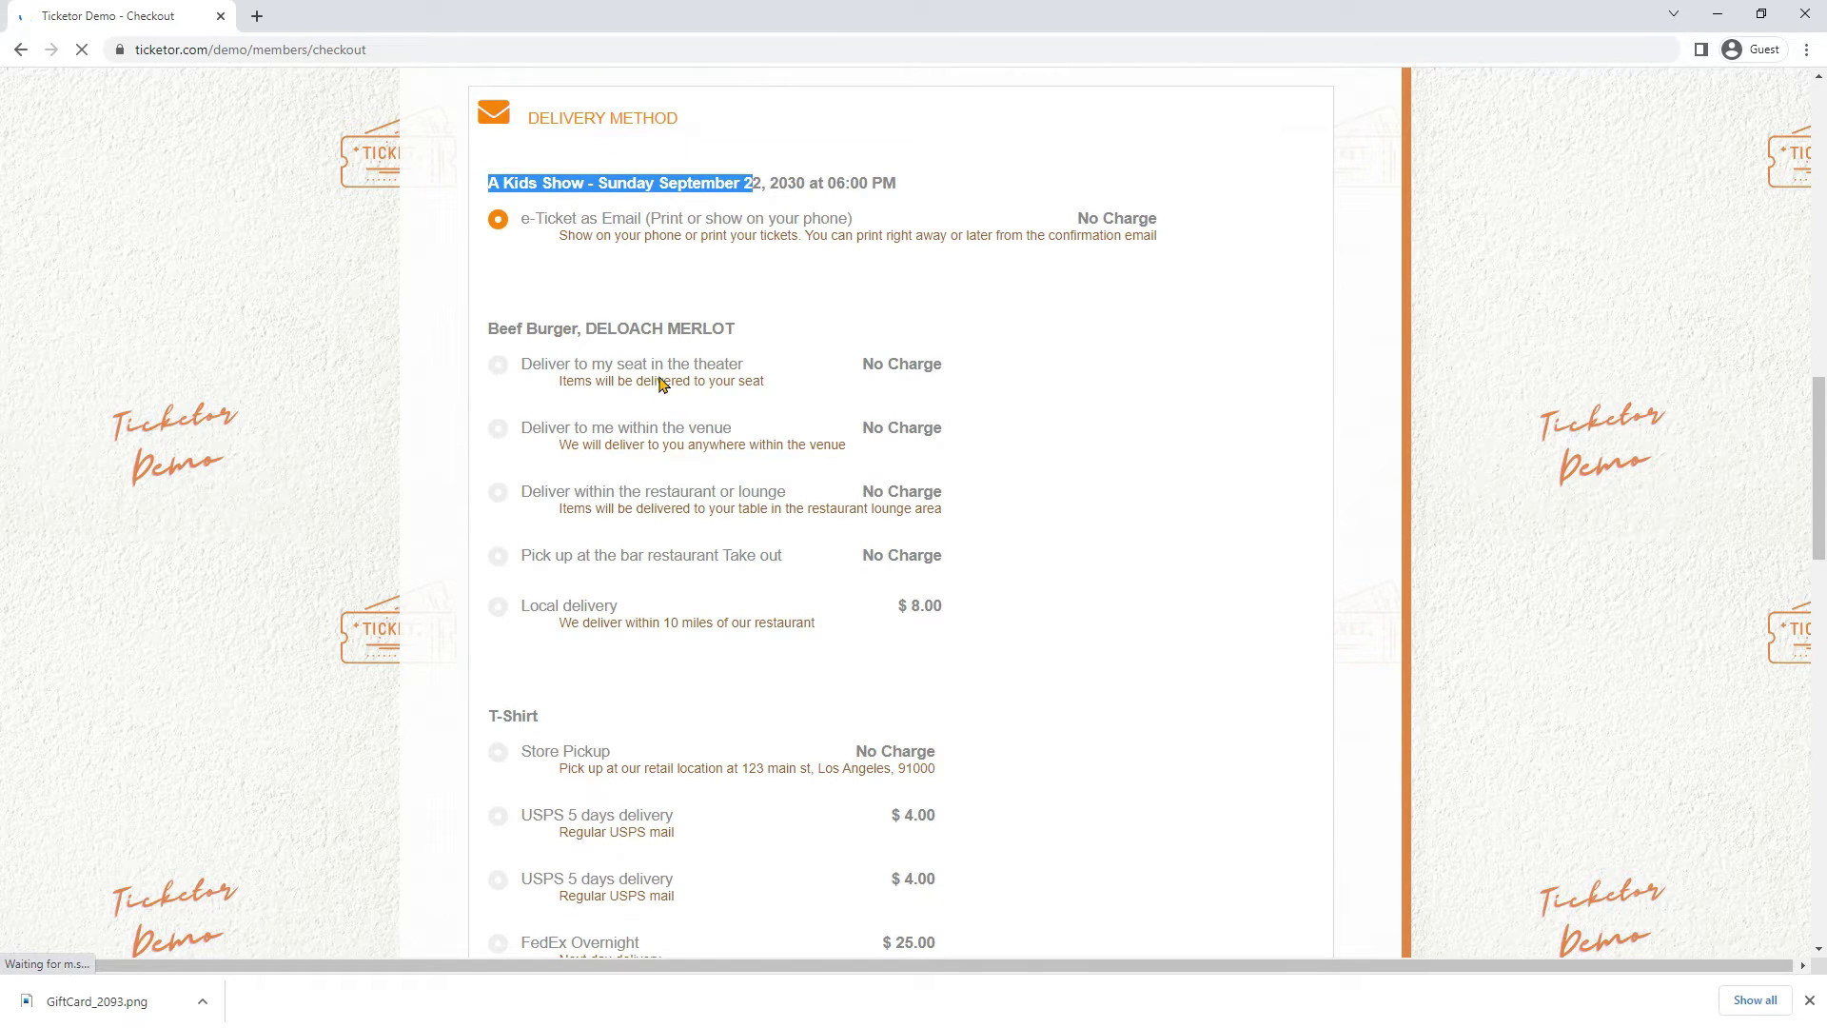
Try the food delivery options: seat, venue Room 102, Table 3, bar pickup and local delivery
left_click(660, 378)
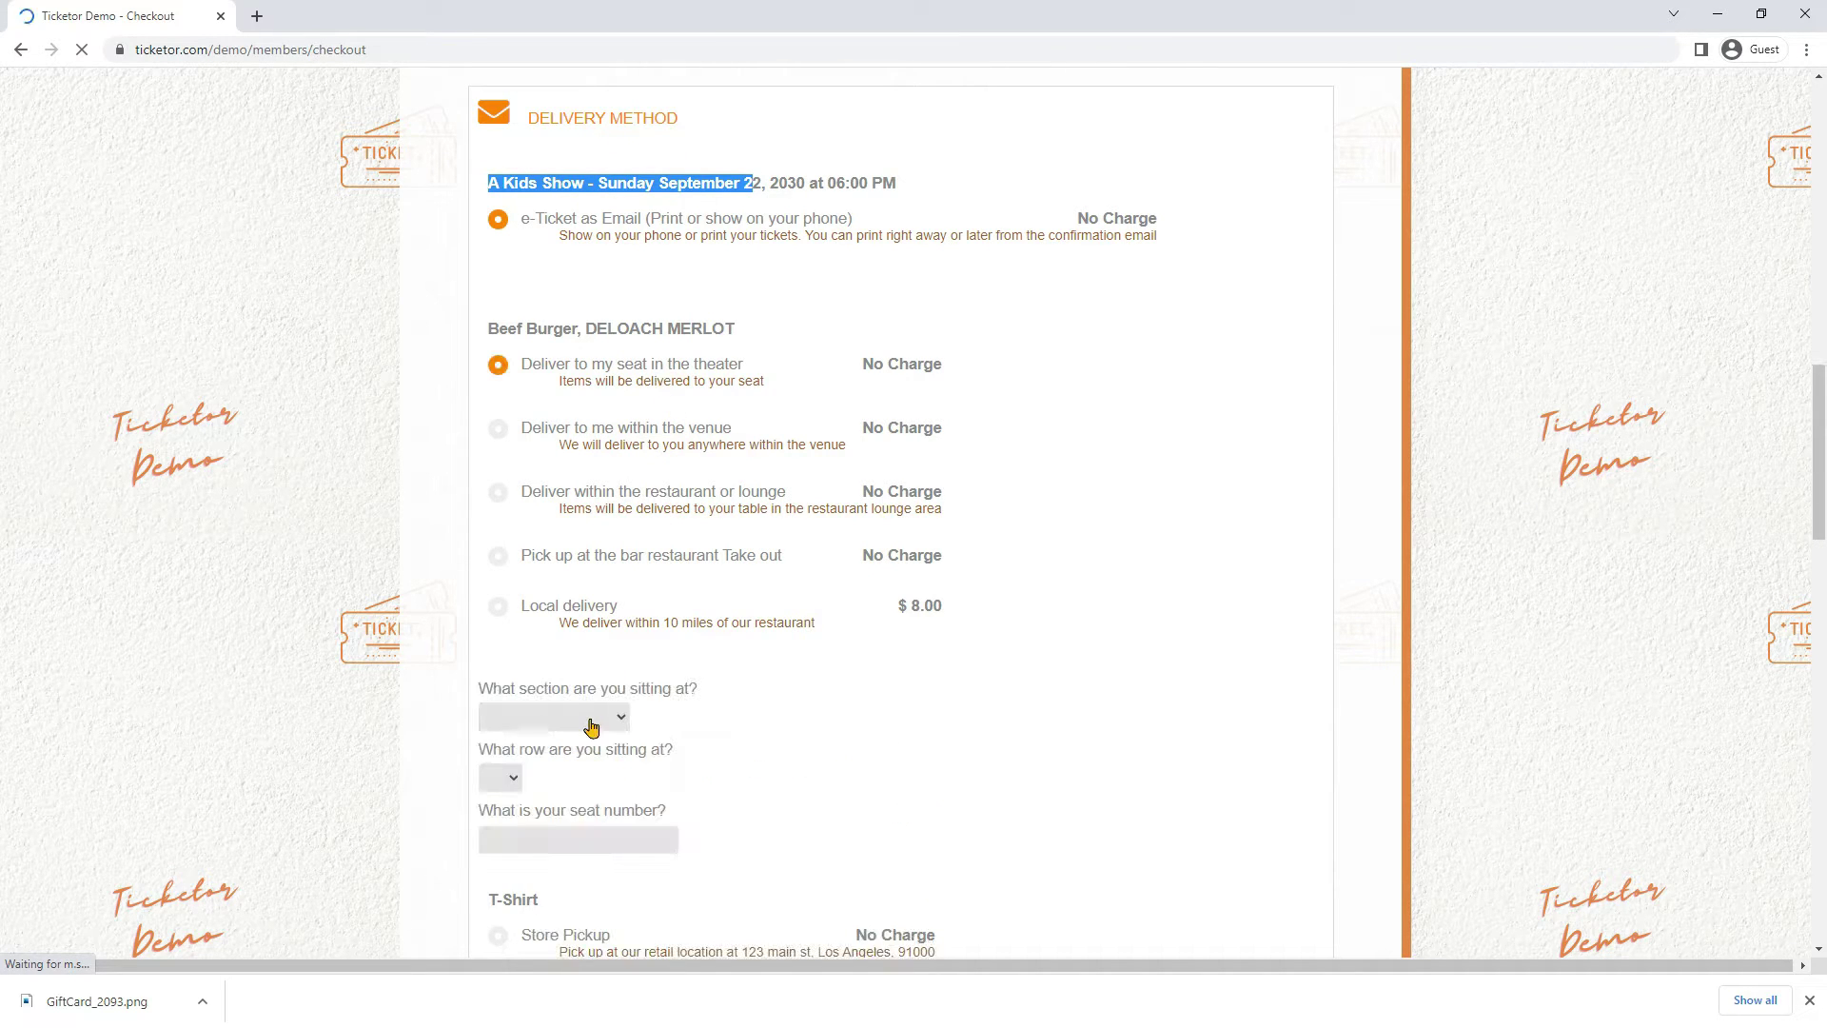
left_click(591, 726)
left_click(585, 743)
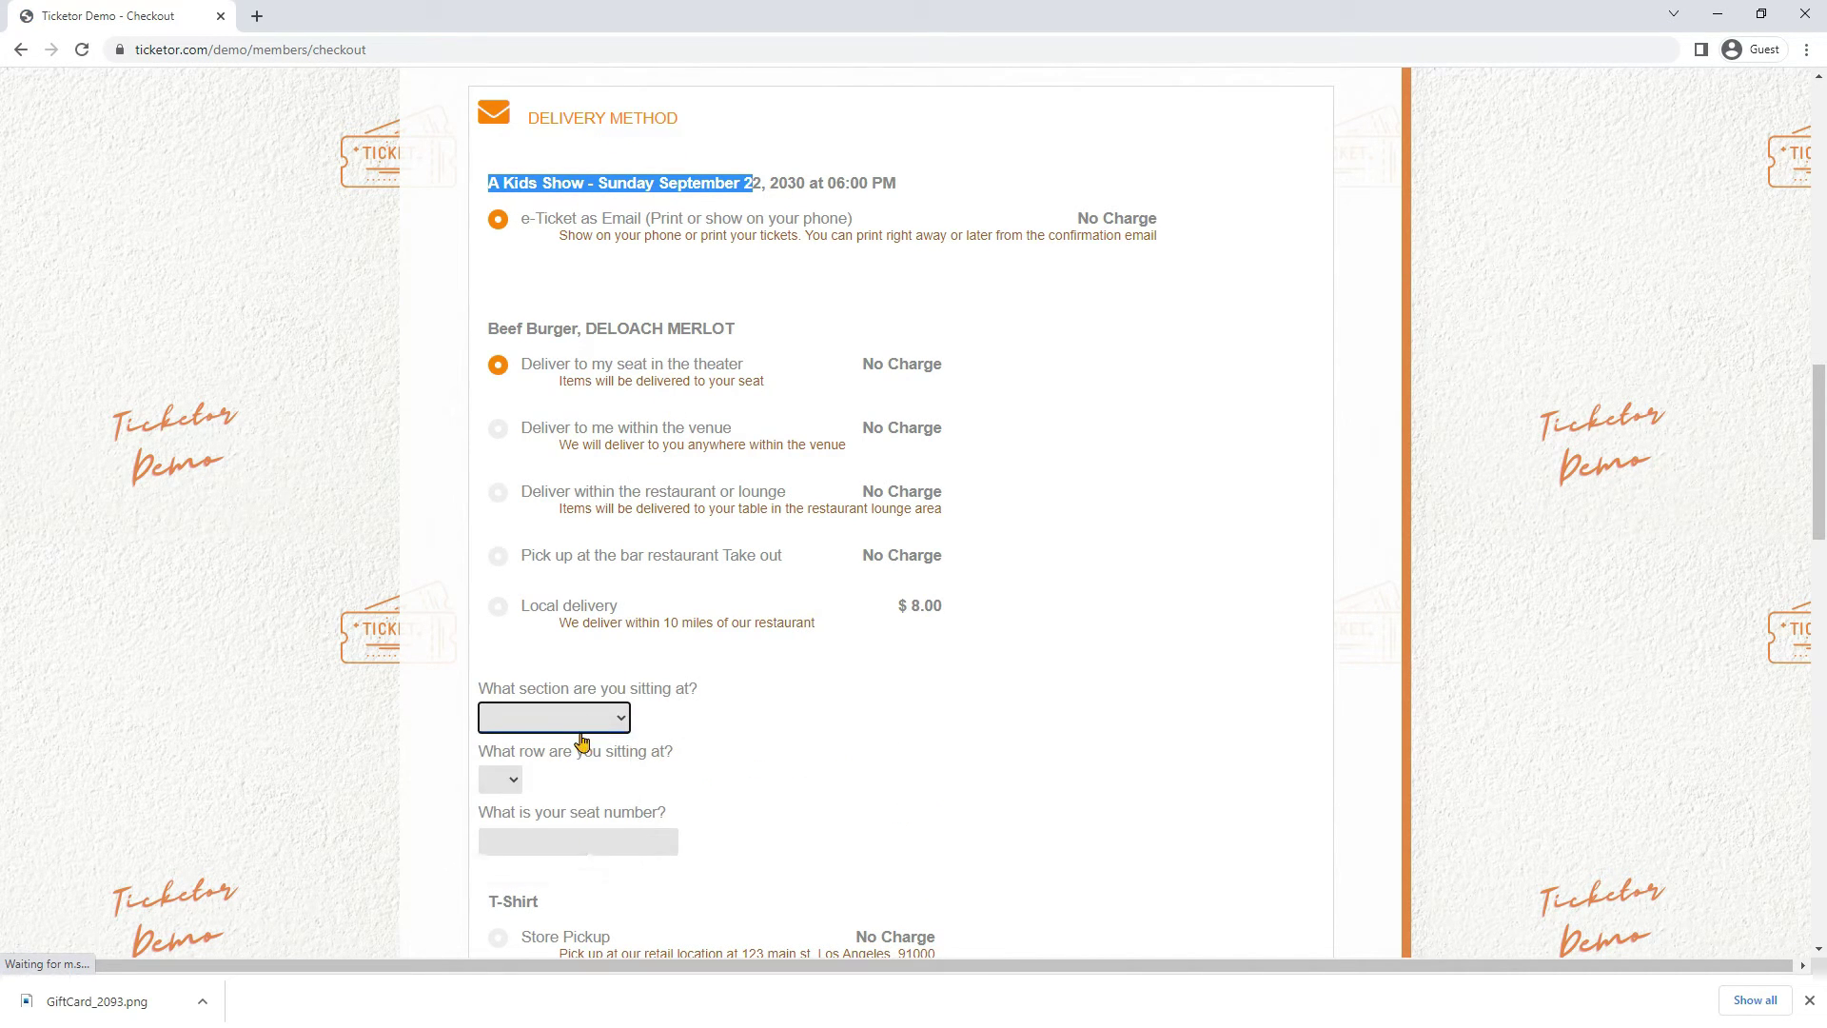
left_click(499, 778)
left_click(496, 780)
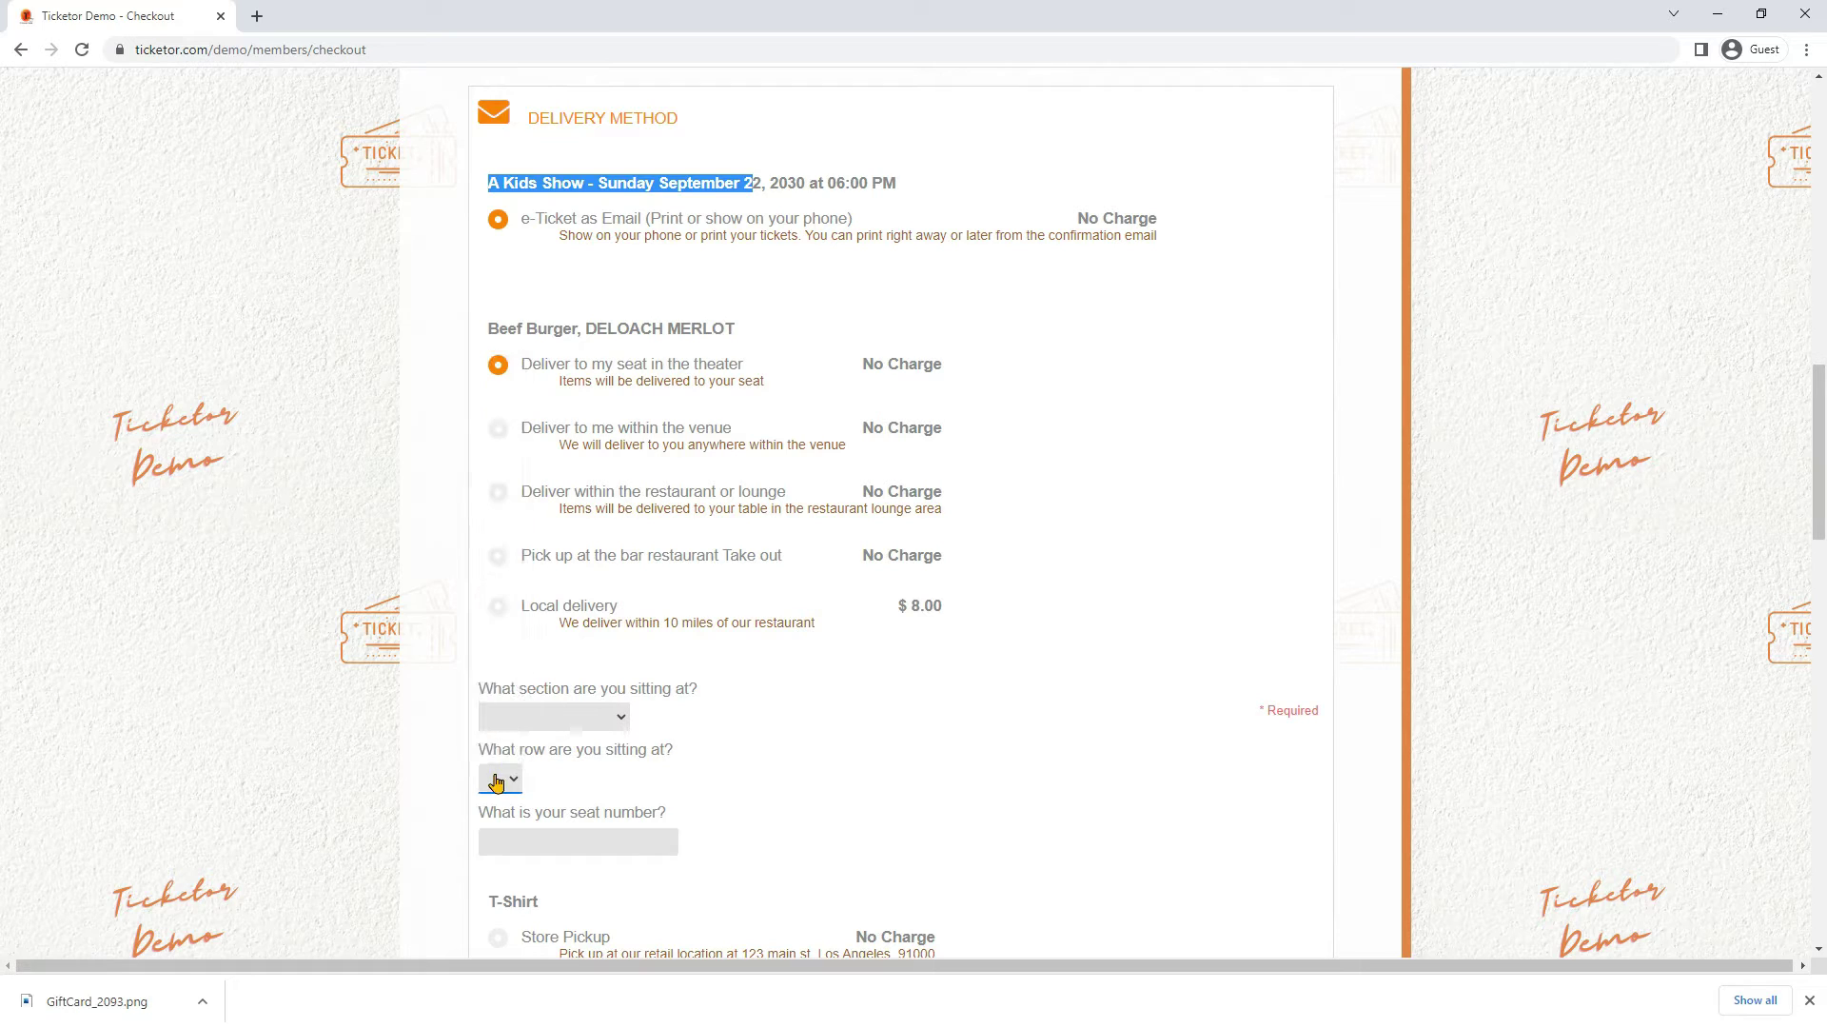
left_click(573, 434)
left_click(604, 723)
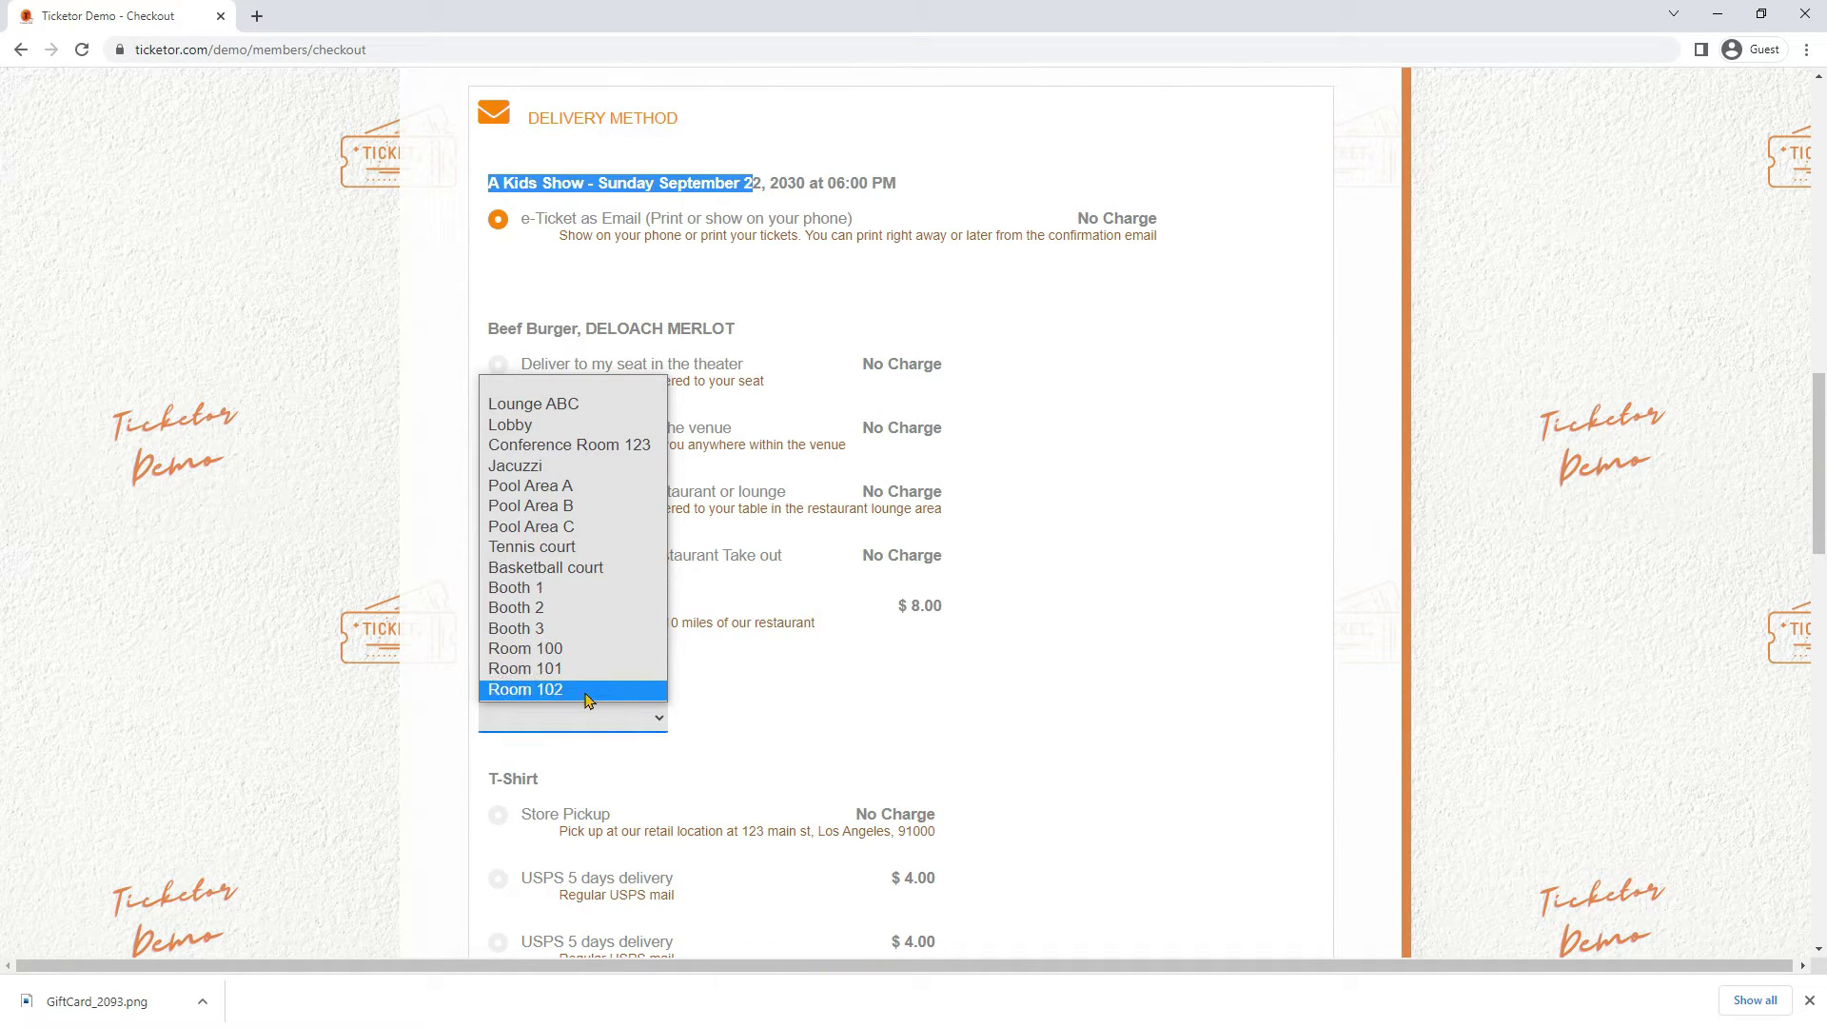
left_click(586, 700)
left_click(597, 491)
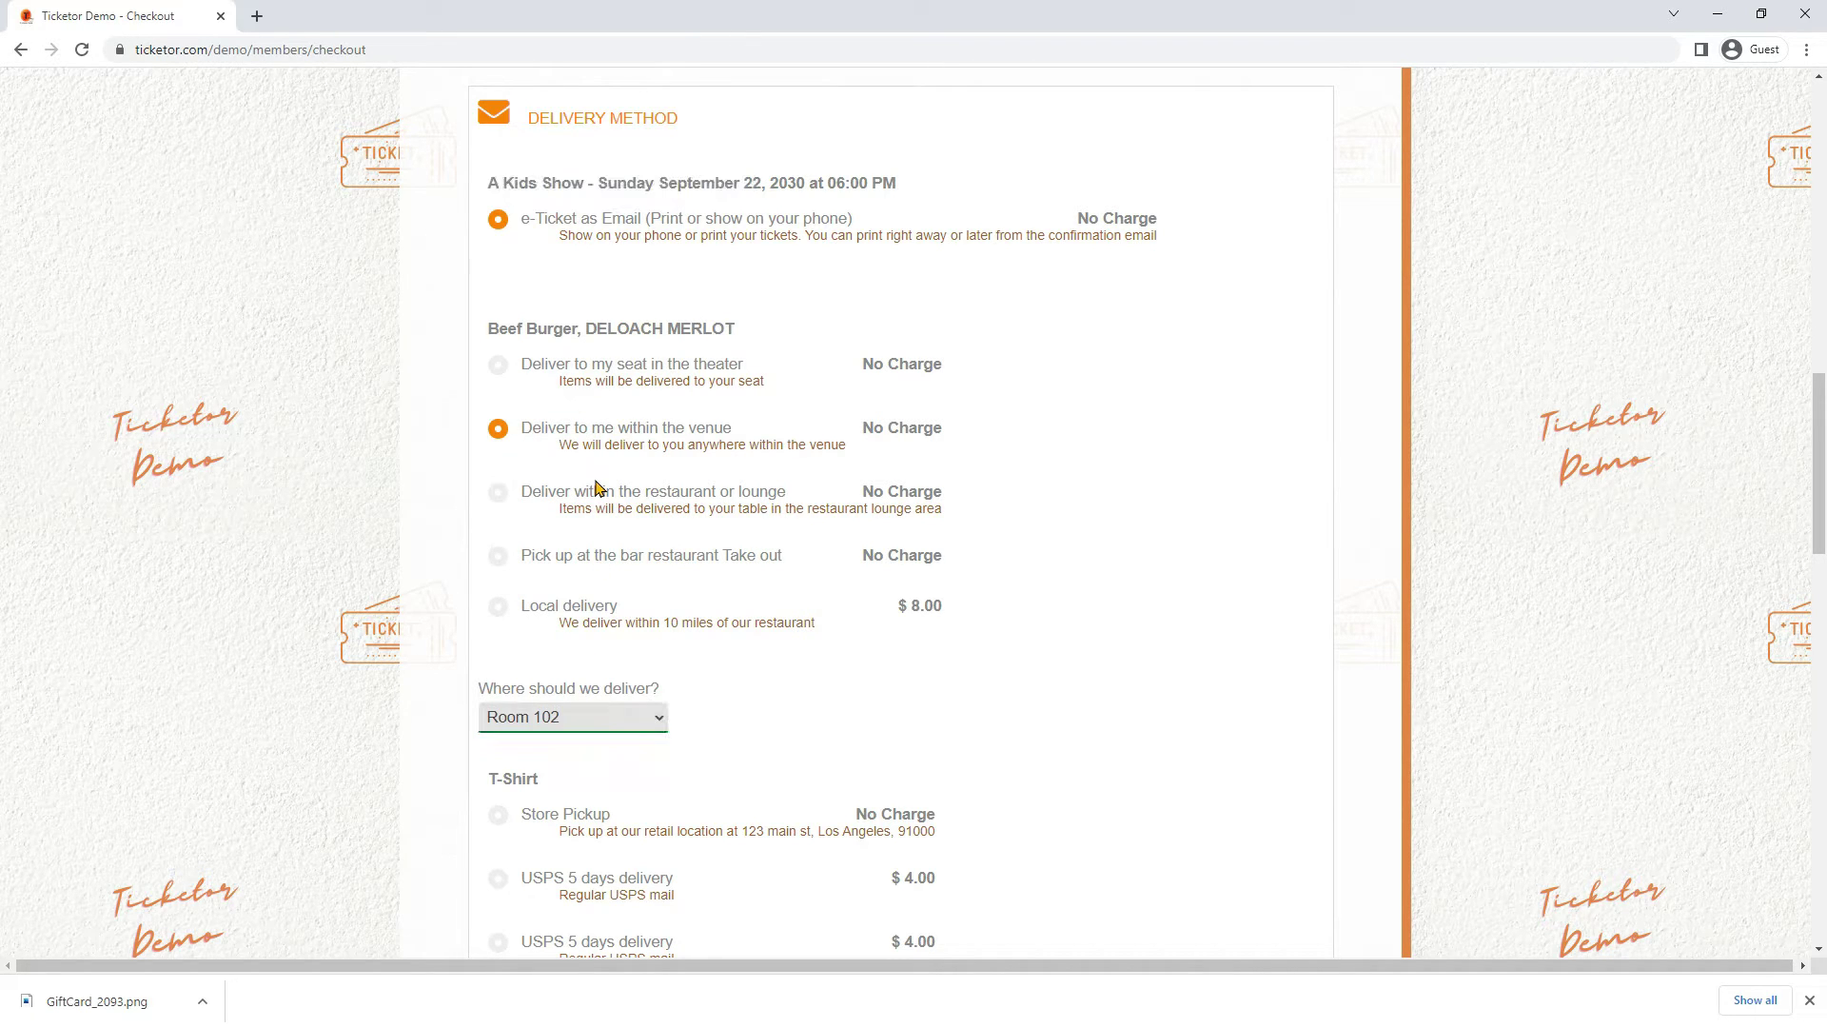
left_click(548, 718)
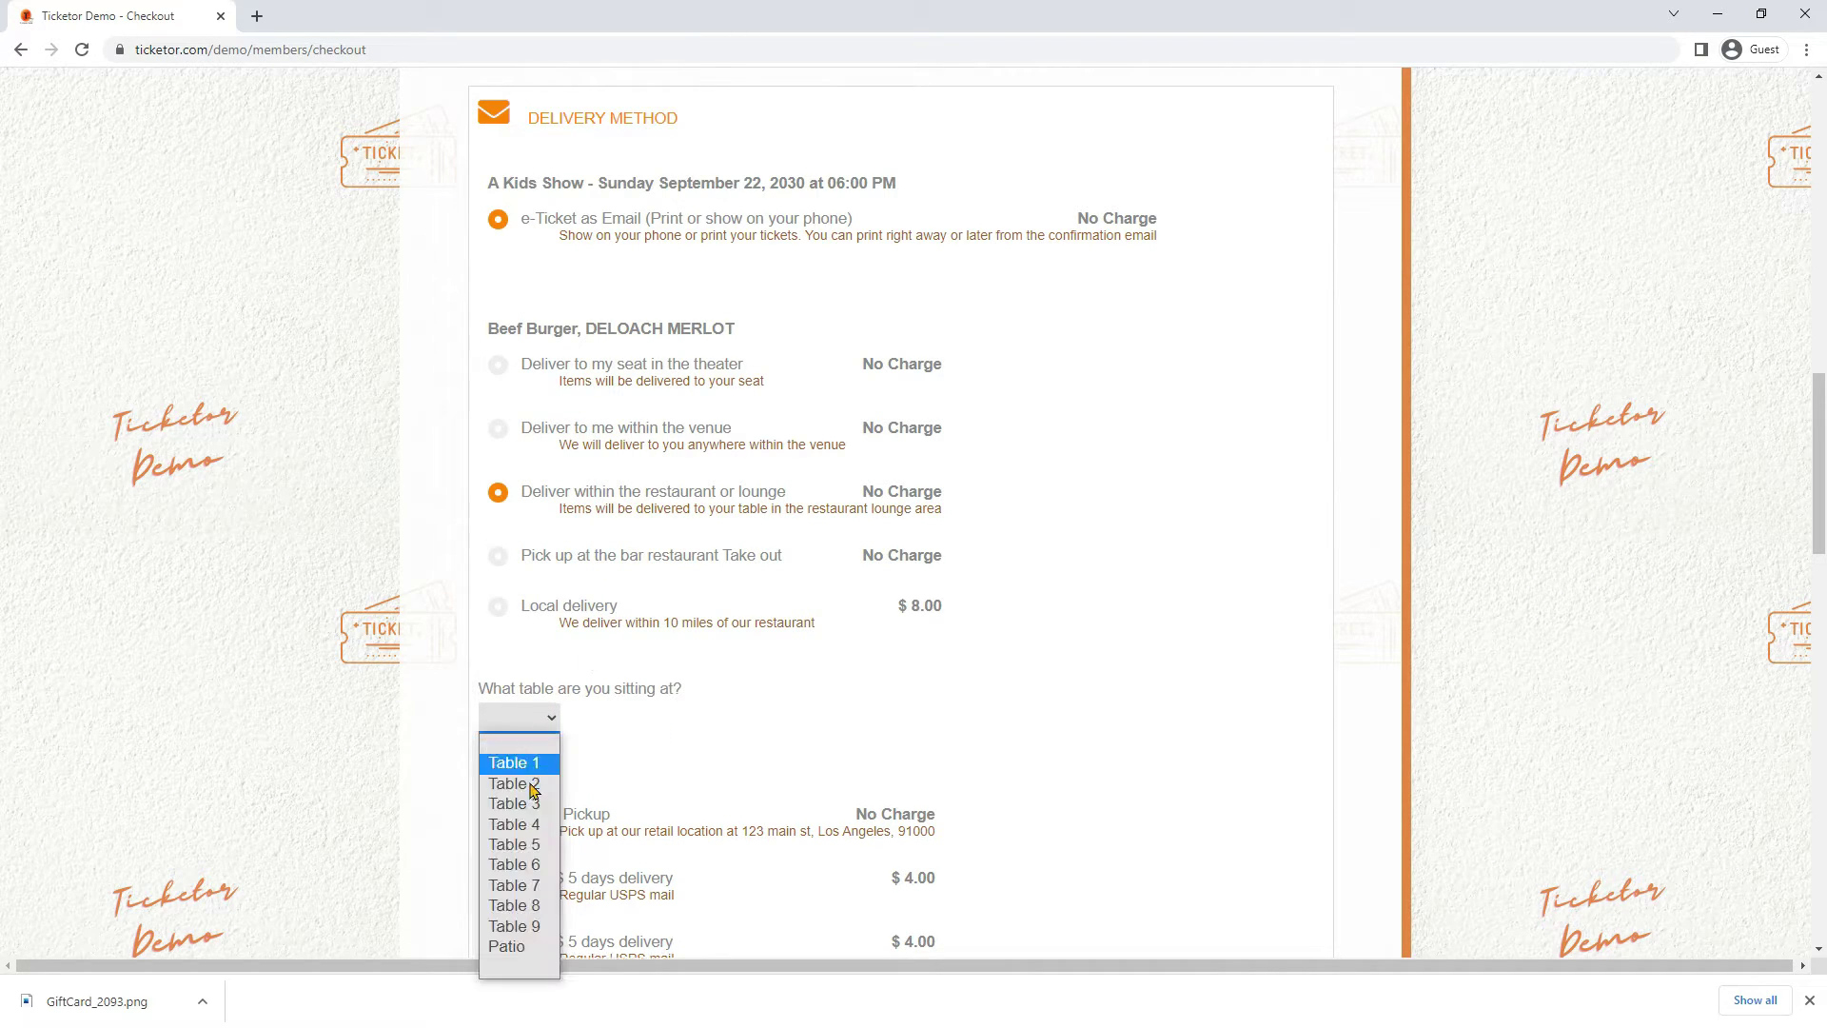
left_click(531, 811)
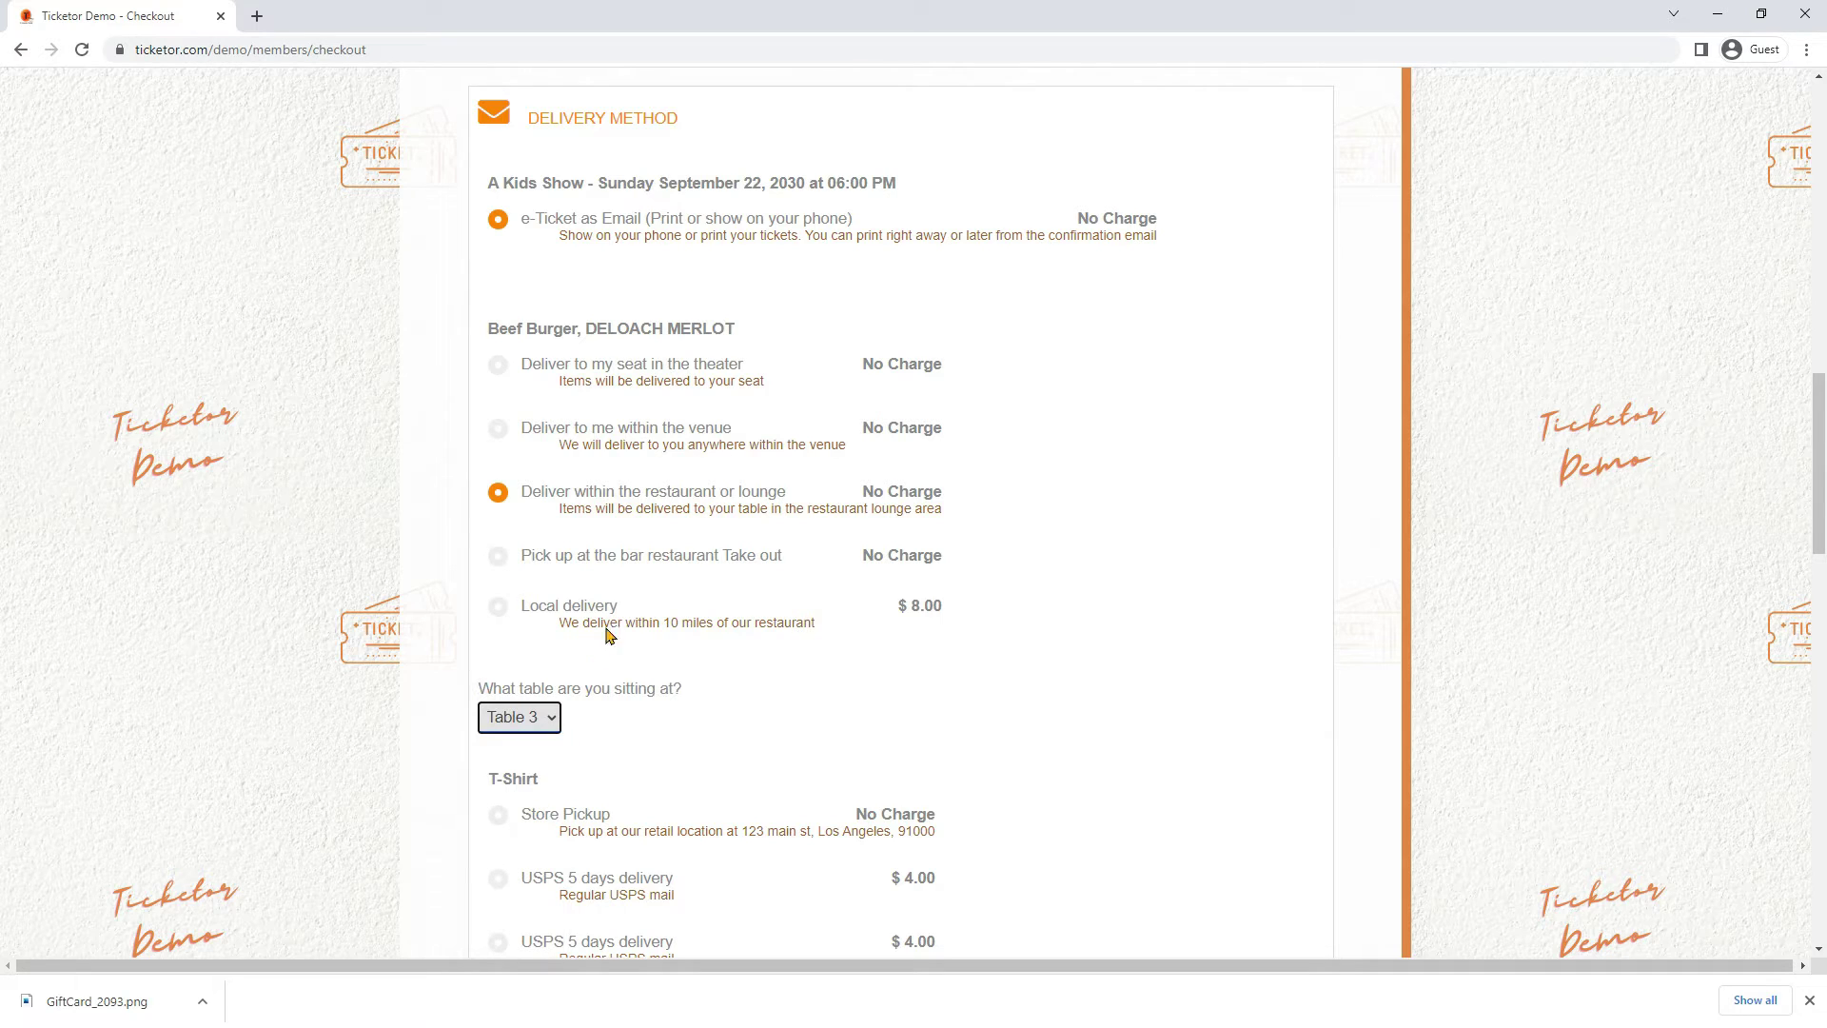
left_click(635, 565)
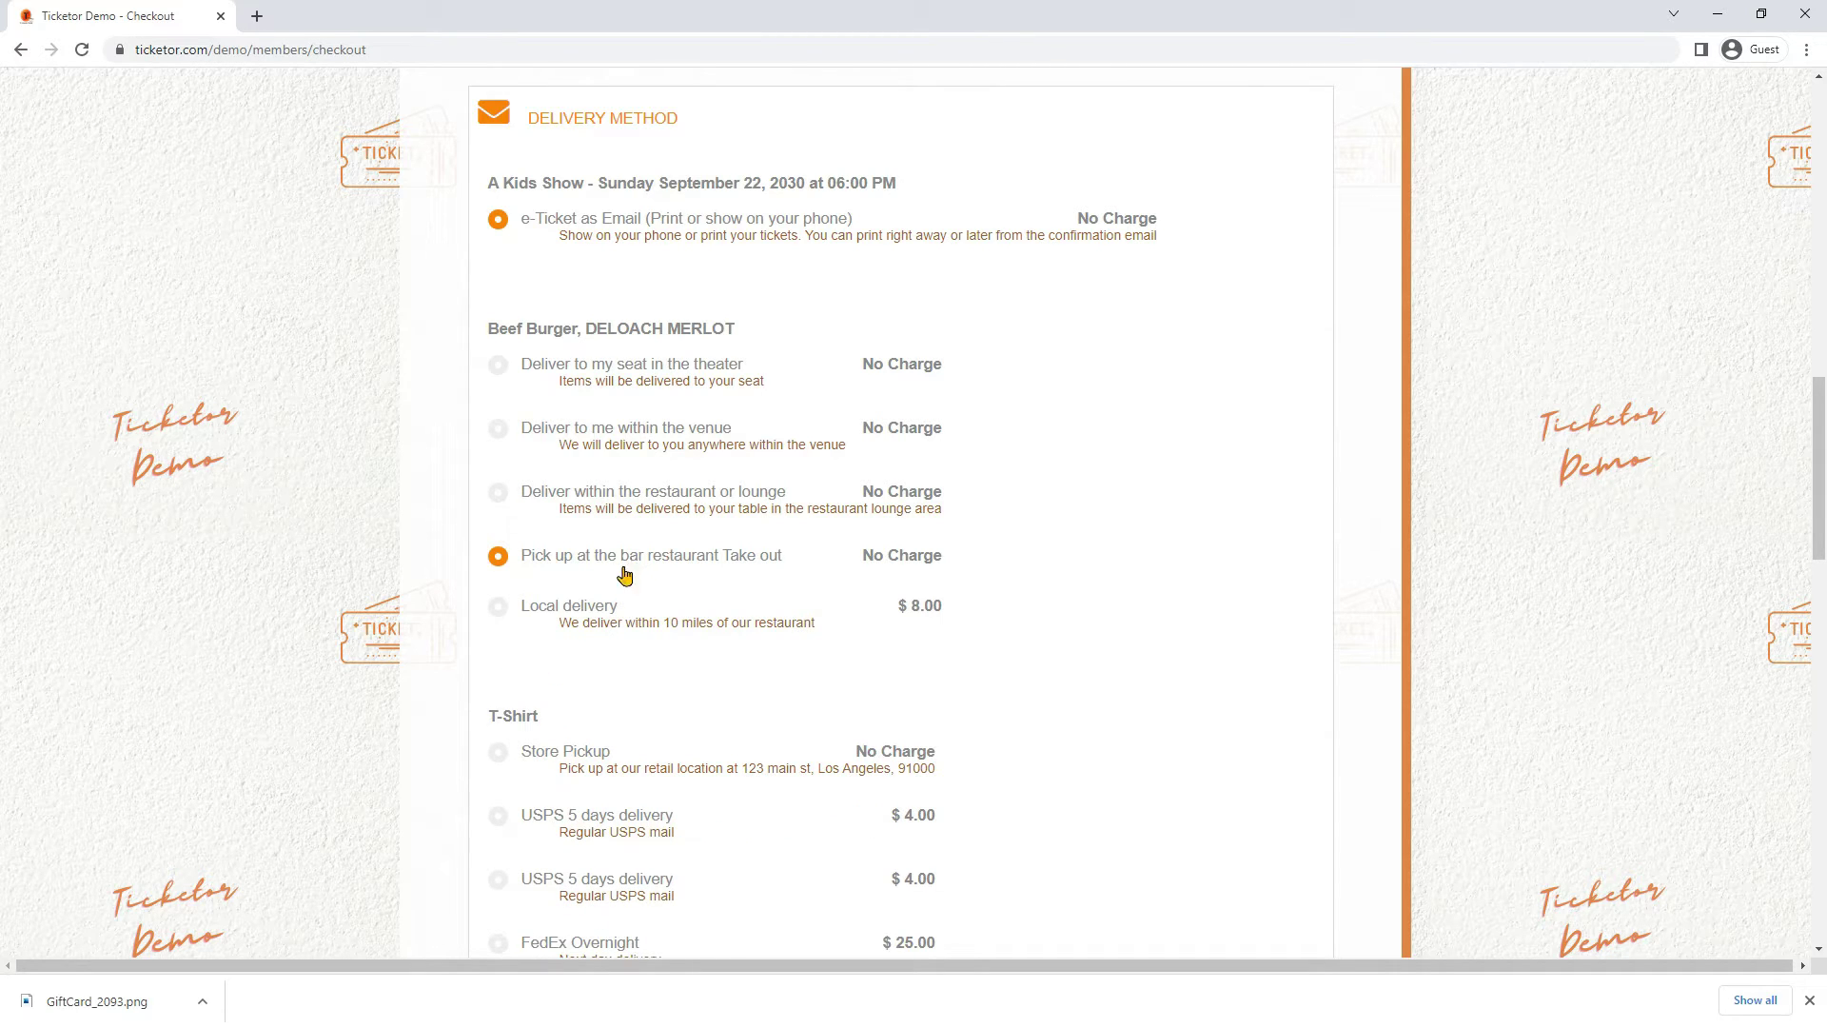
left_click(598, 609)
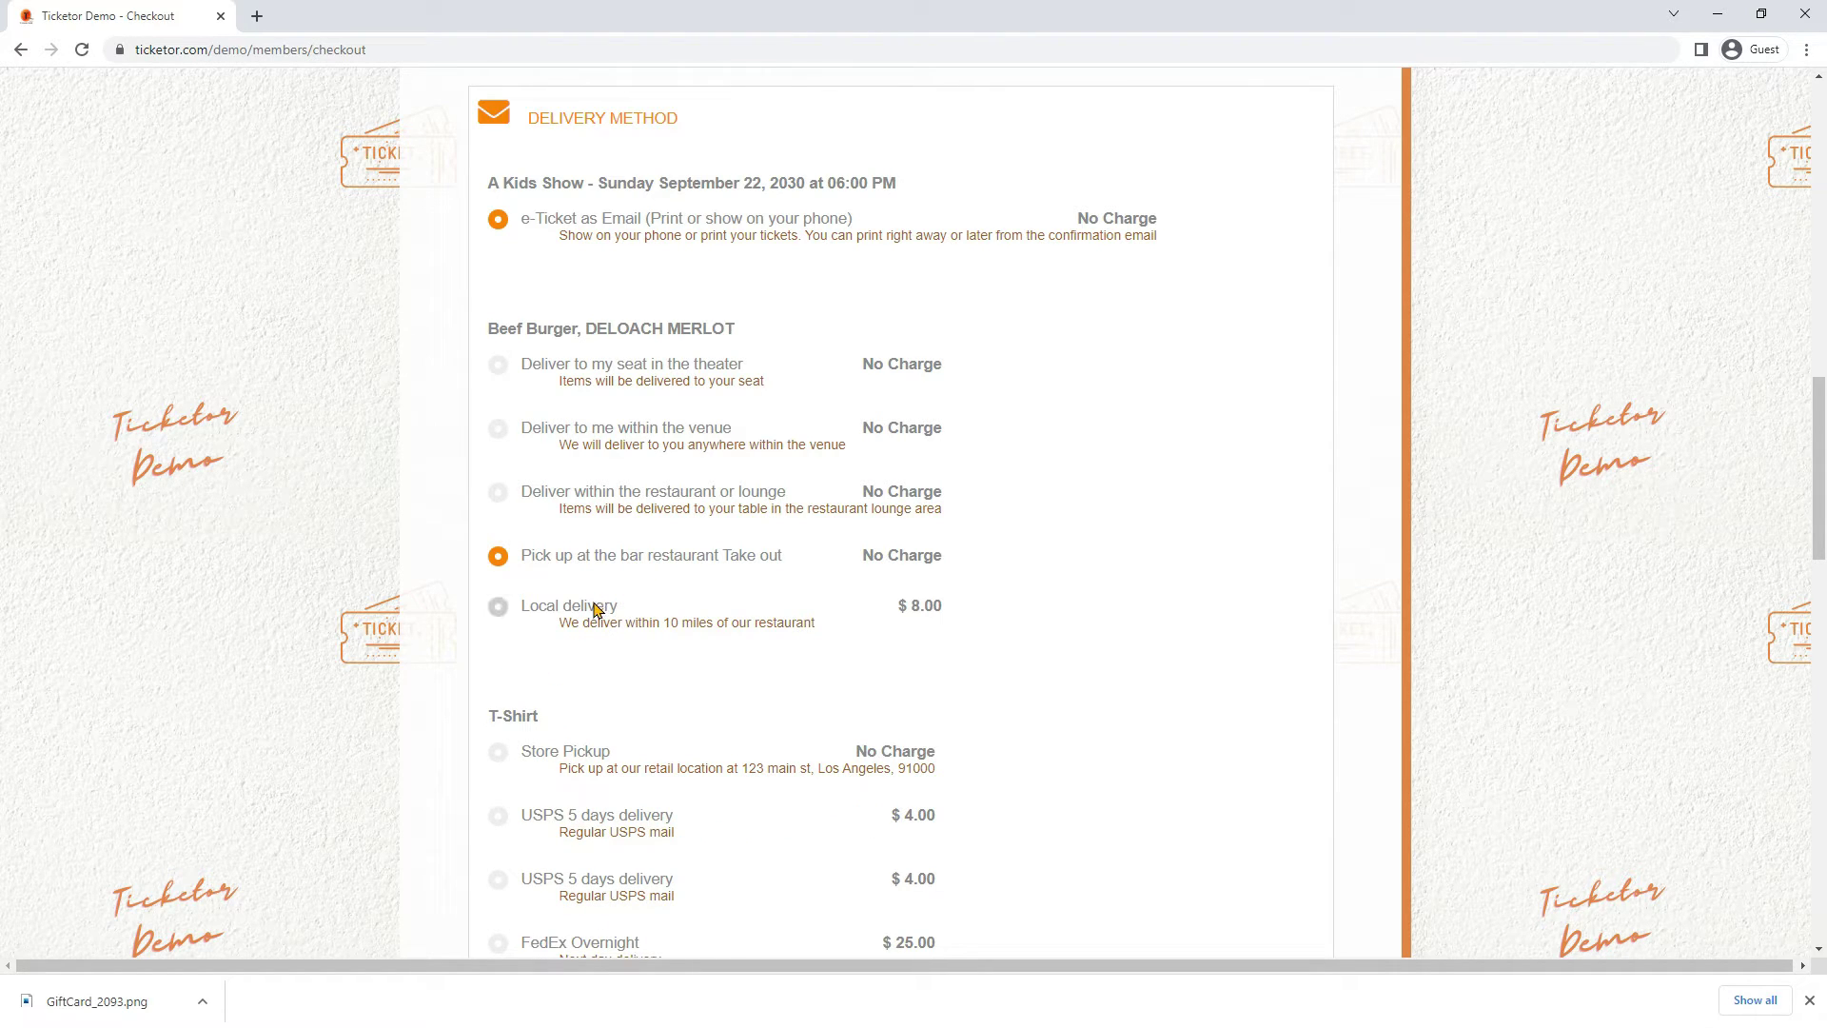
Set food delivery to my seat: Orchestra Center, row C, seat 12
left_click(612, 371)
scroll(653, 505, "down", 2)
left_click(606, 535)
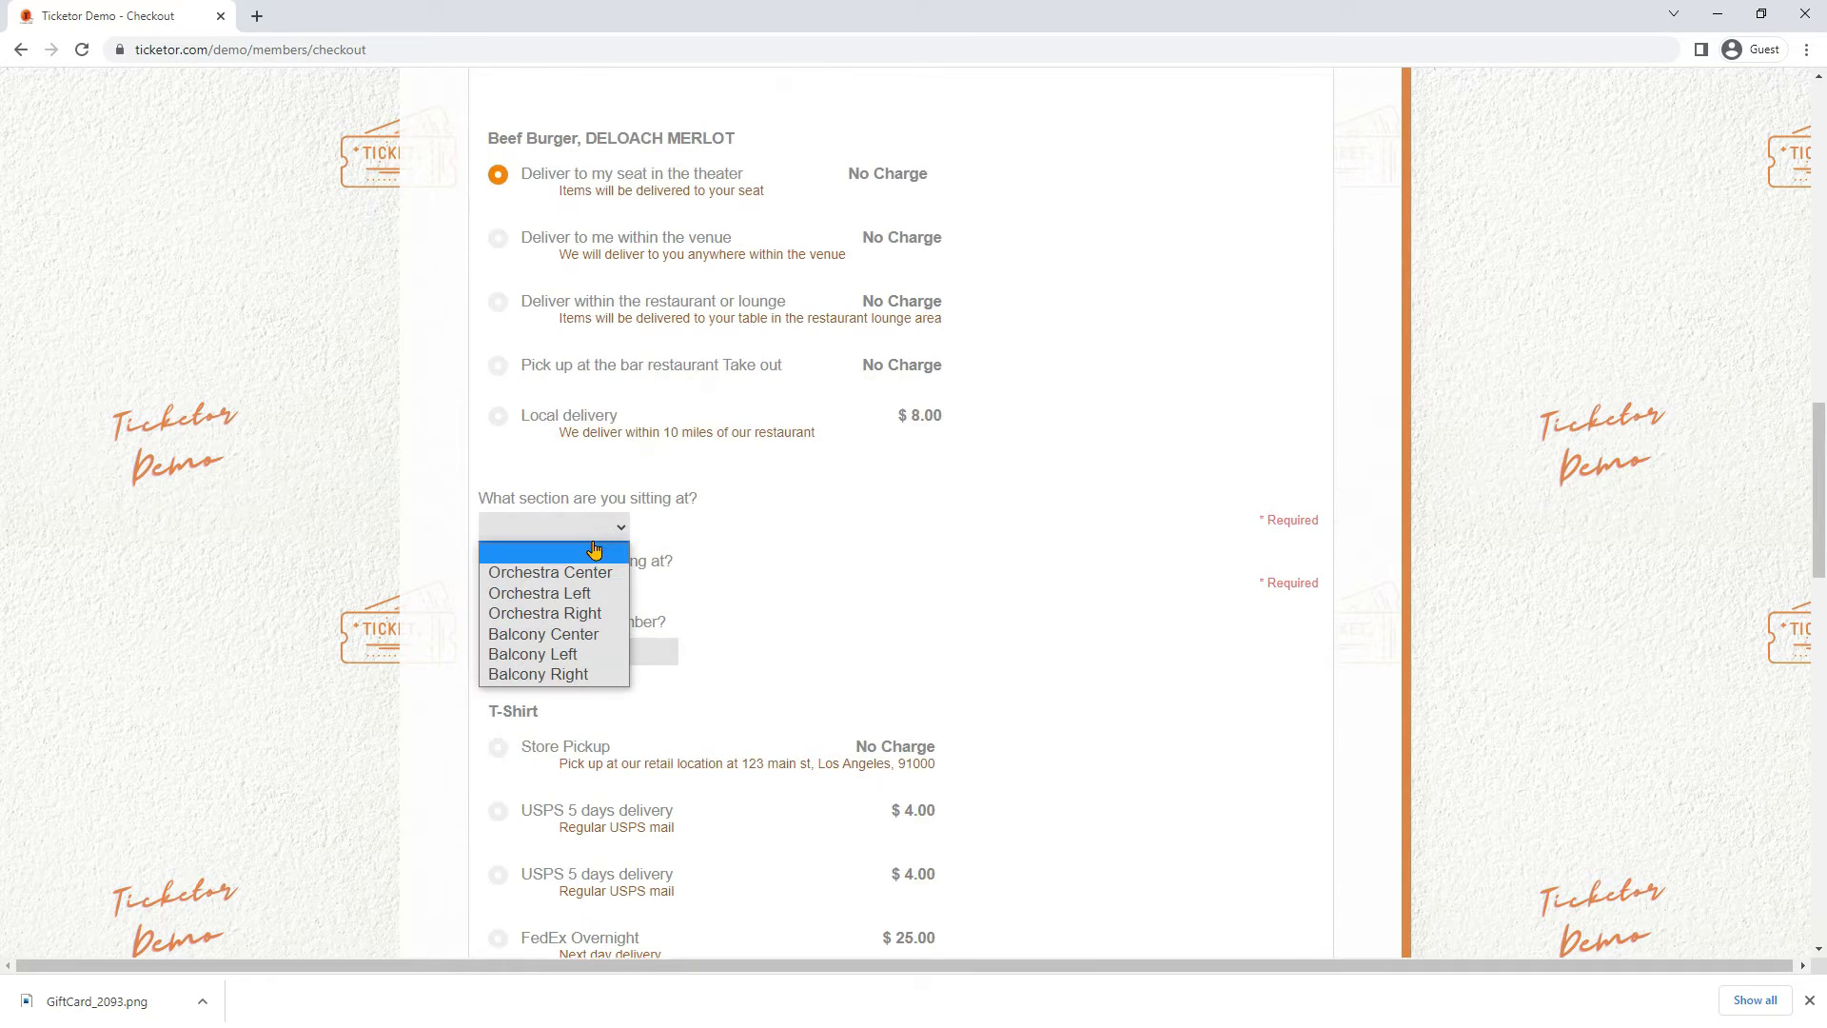
left_click(577, 574)
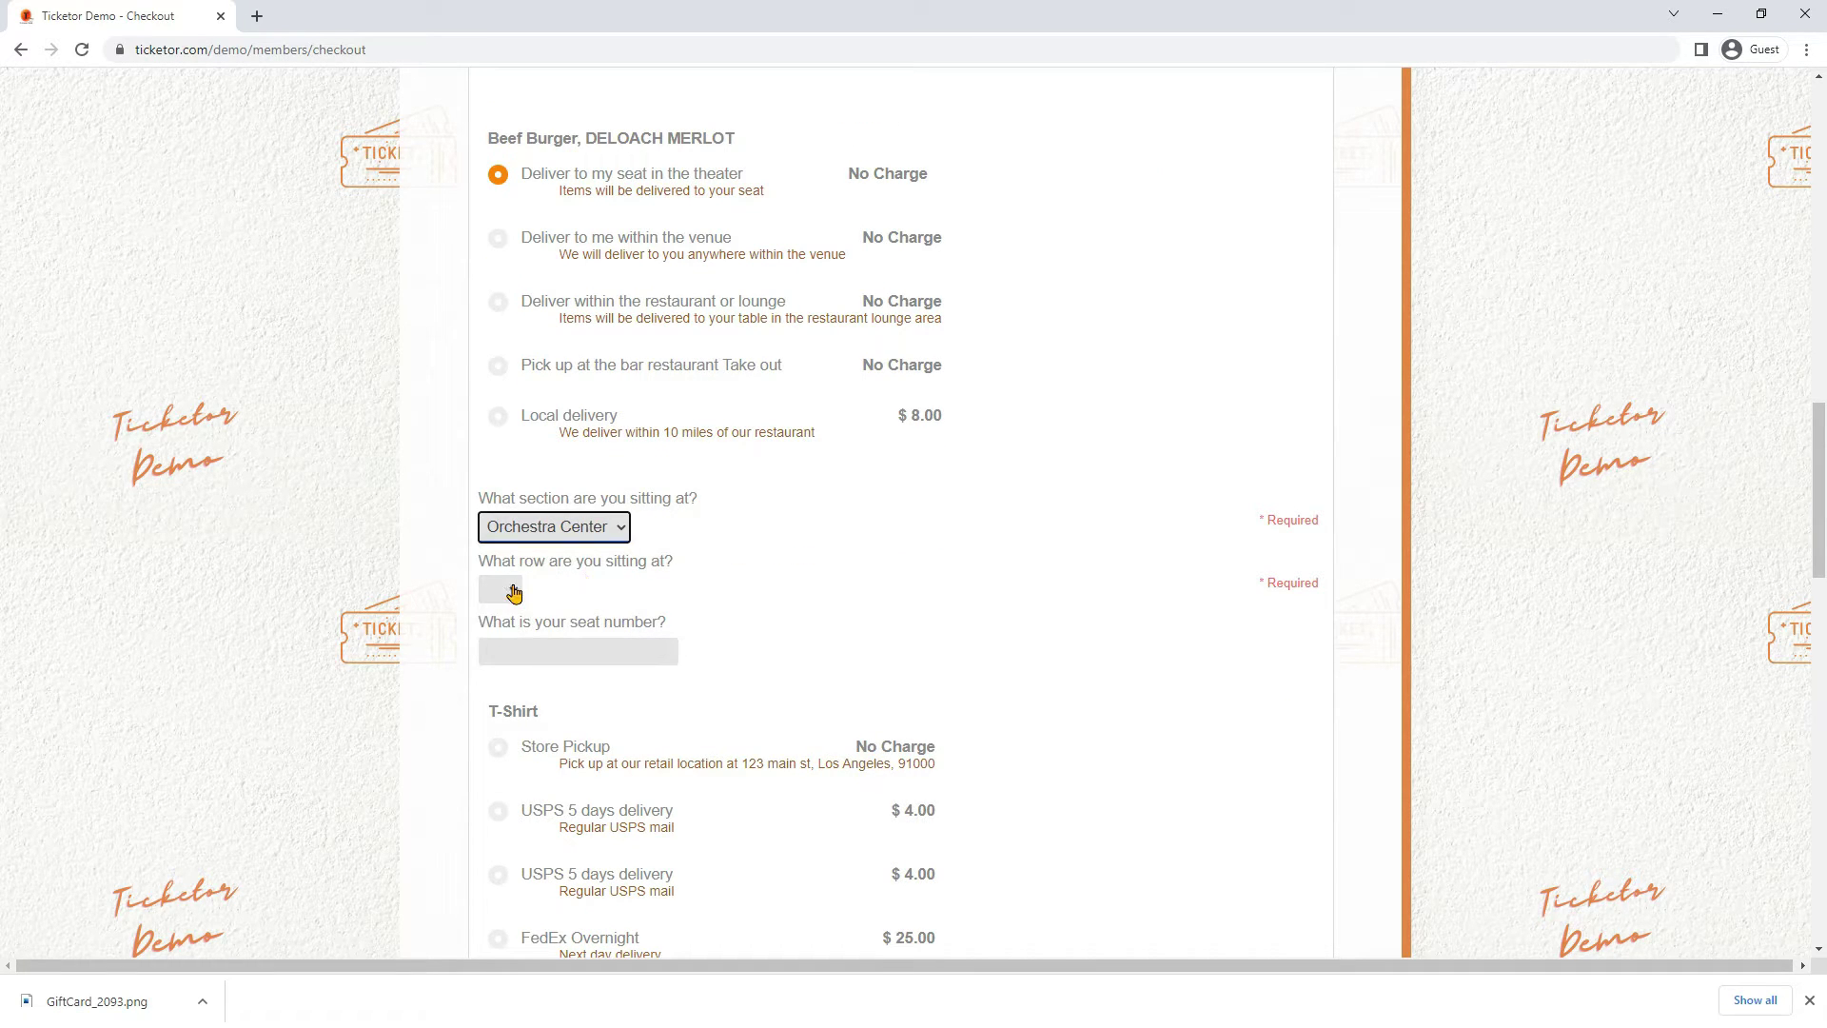
left_click(509, 590)
left_click(496, 675)
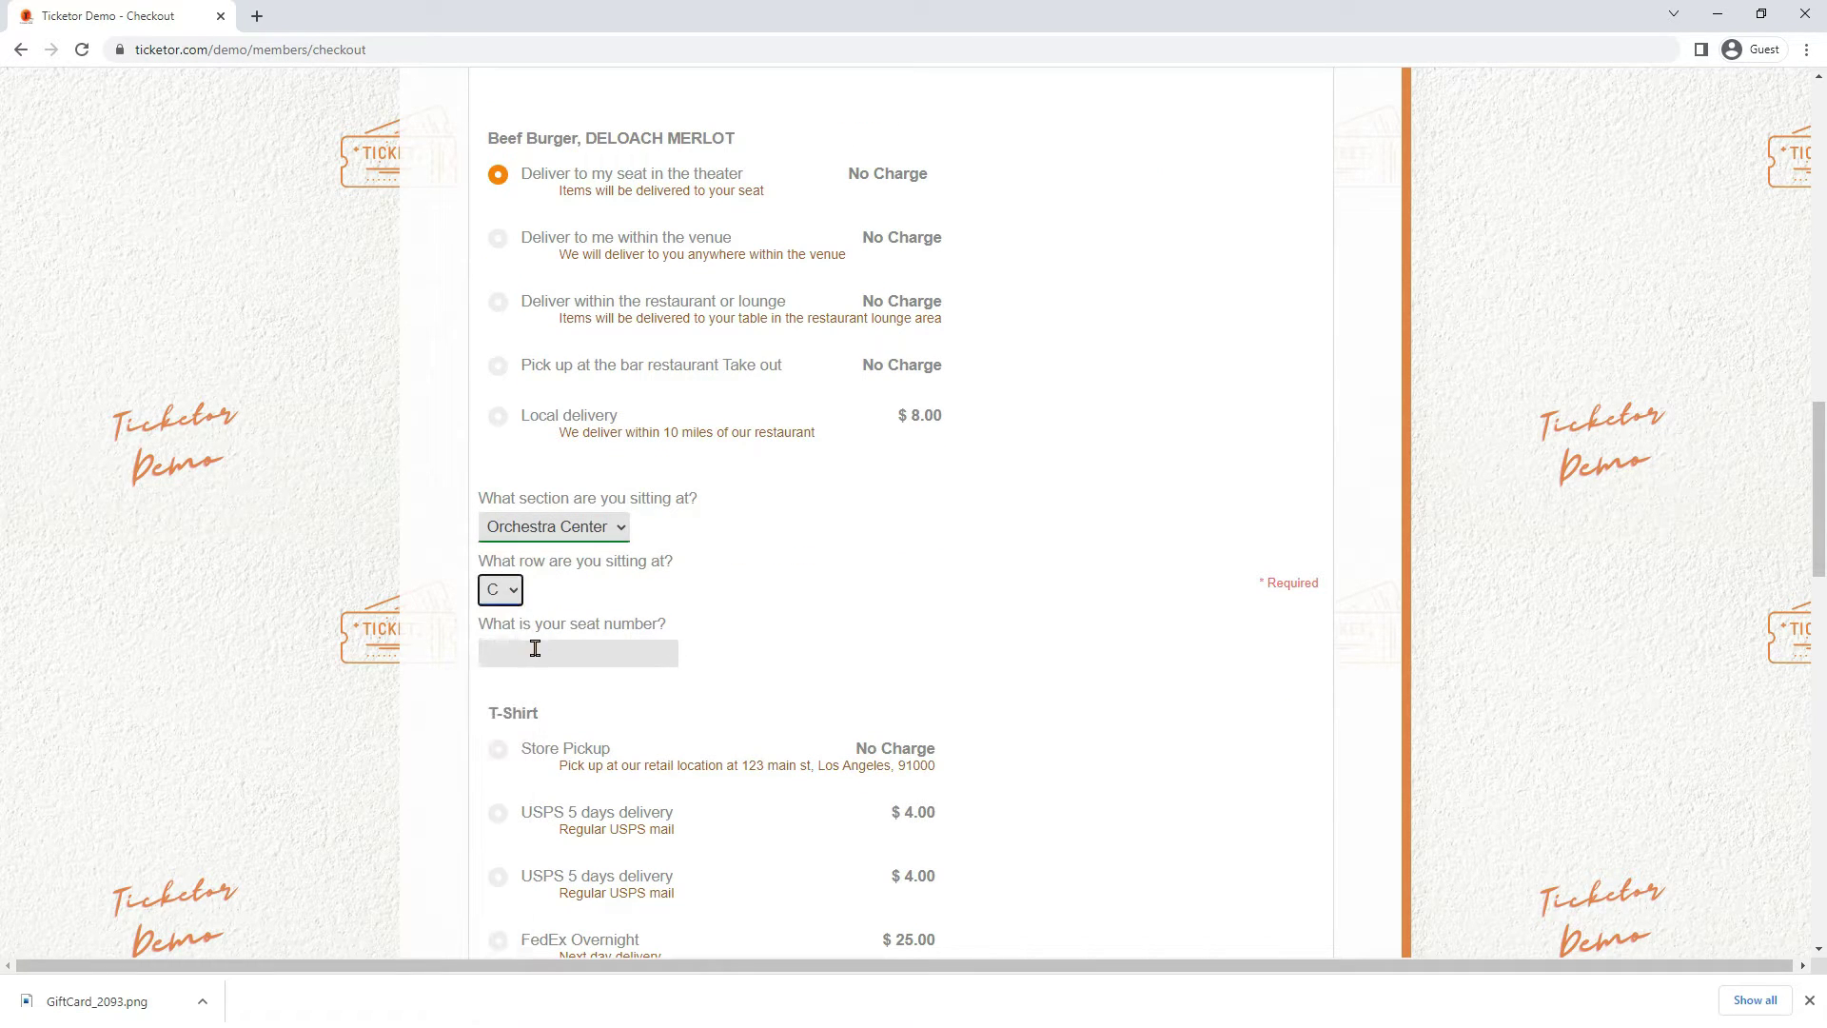
left_click(534, 648)
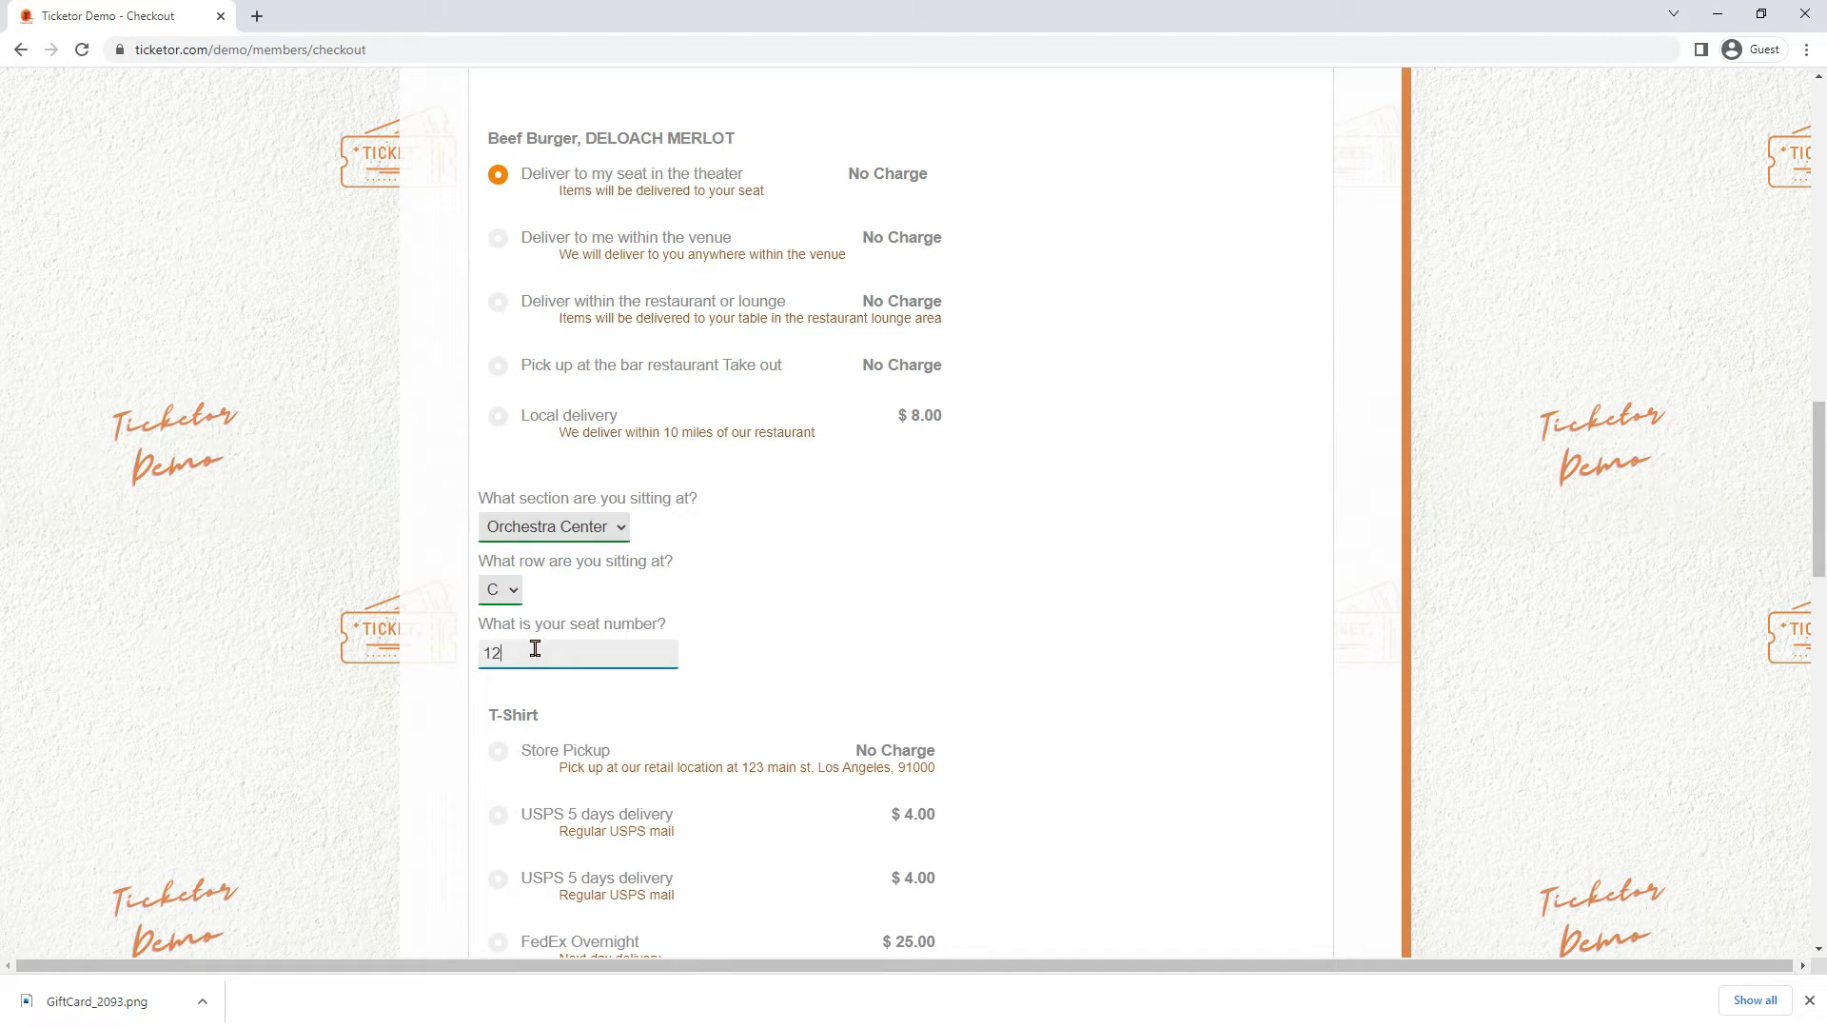
scroll(814, 628, "down", 3)
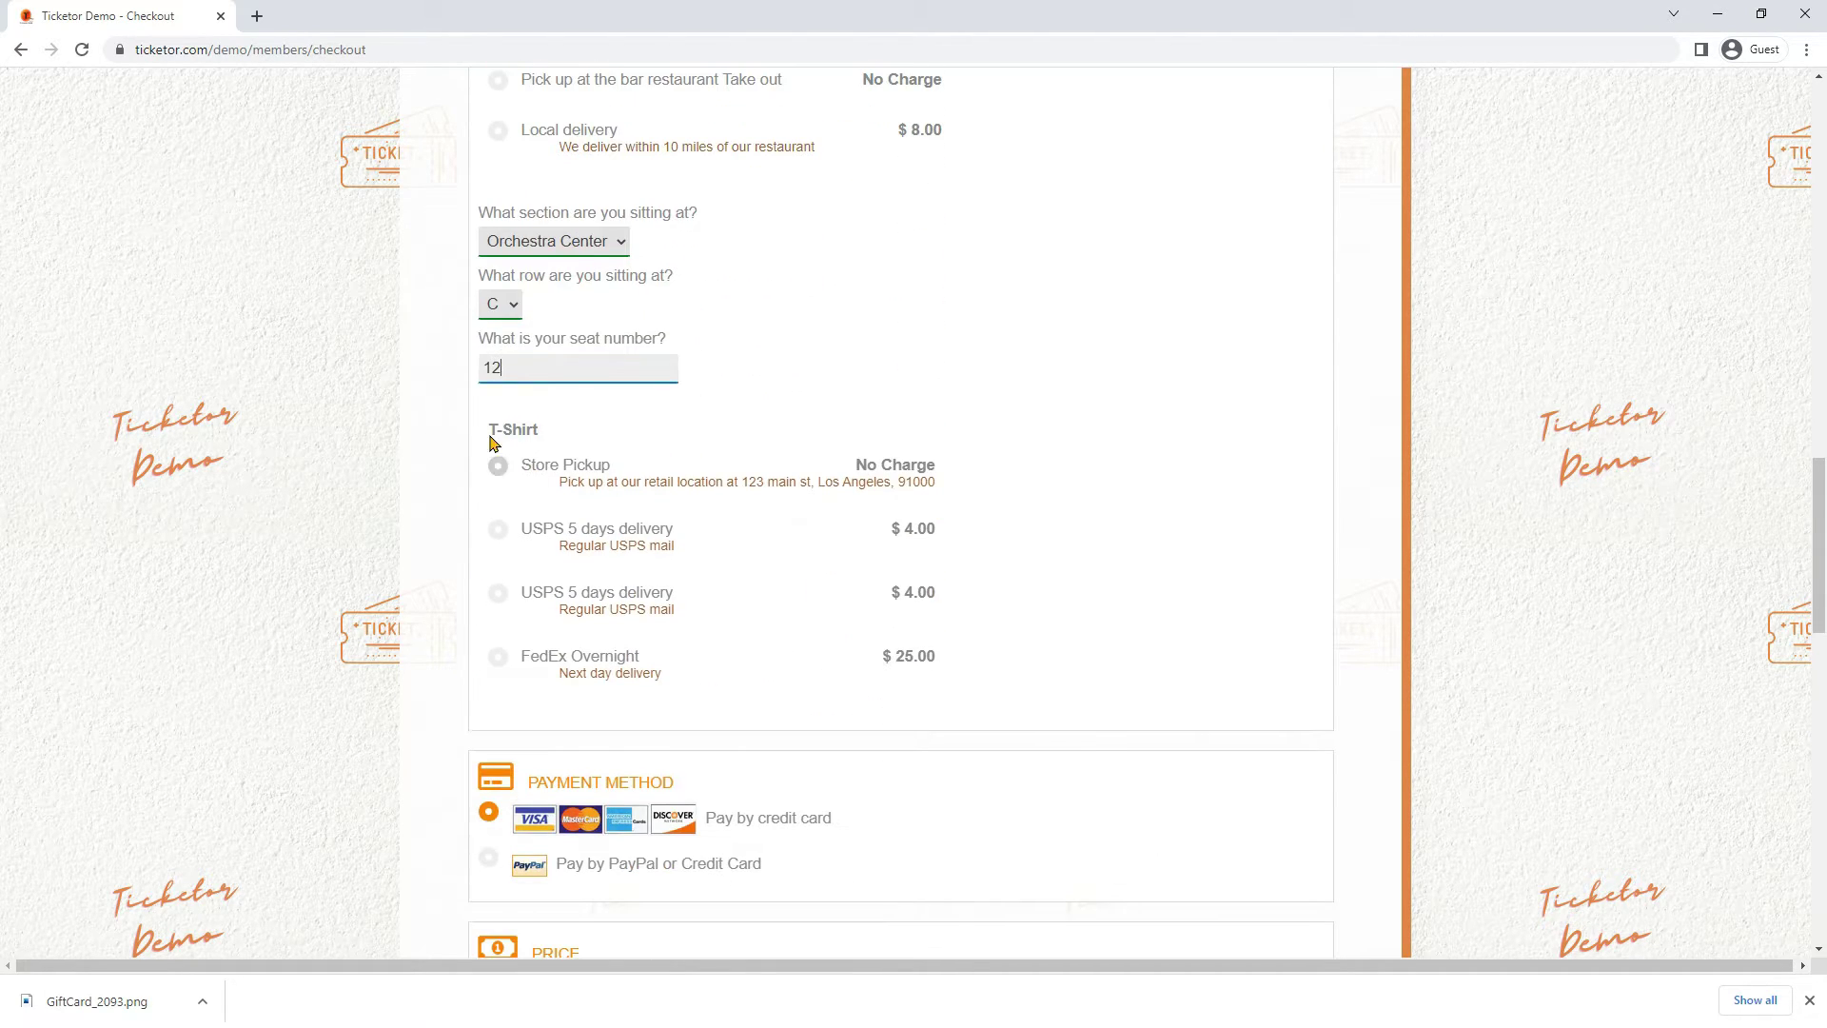
Choose USPS 5 days delivery for the T-Shirt
left_click_drag(487, 435, 569, 434)
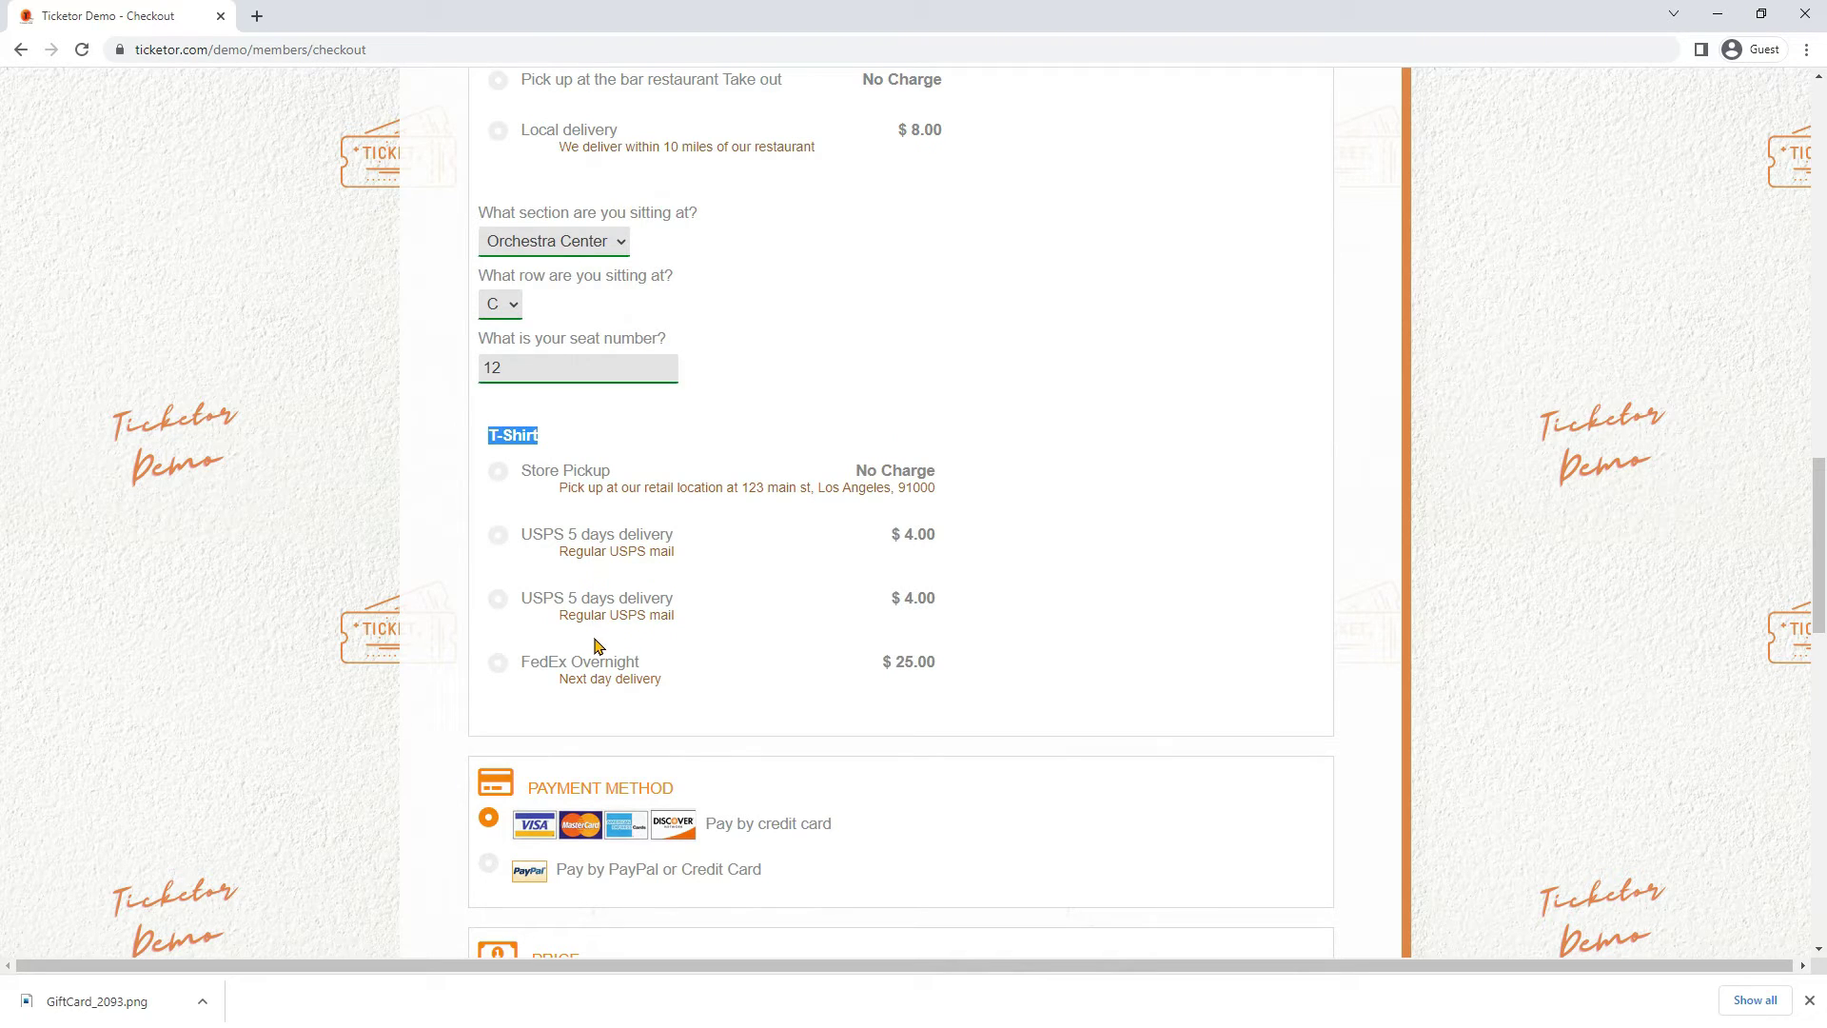
left_click(625, 544)
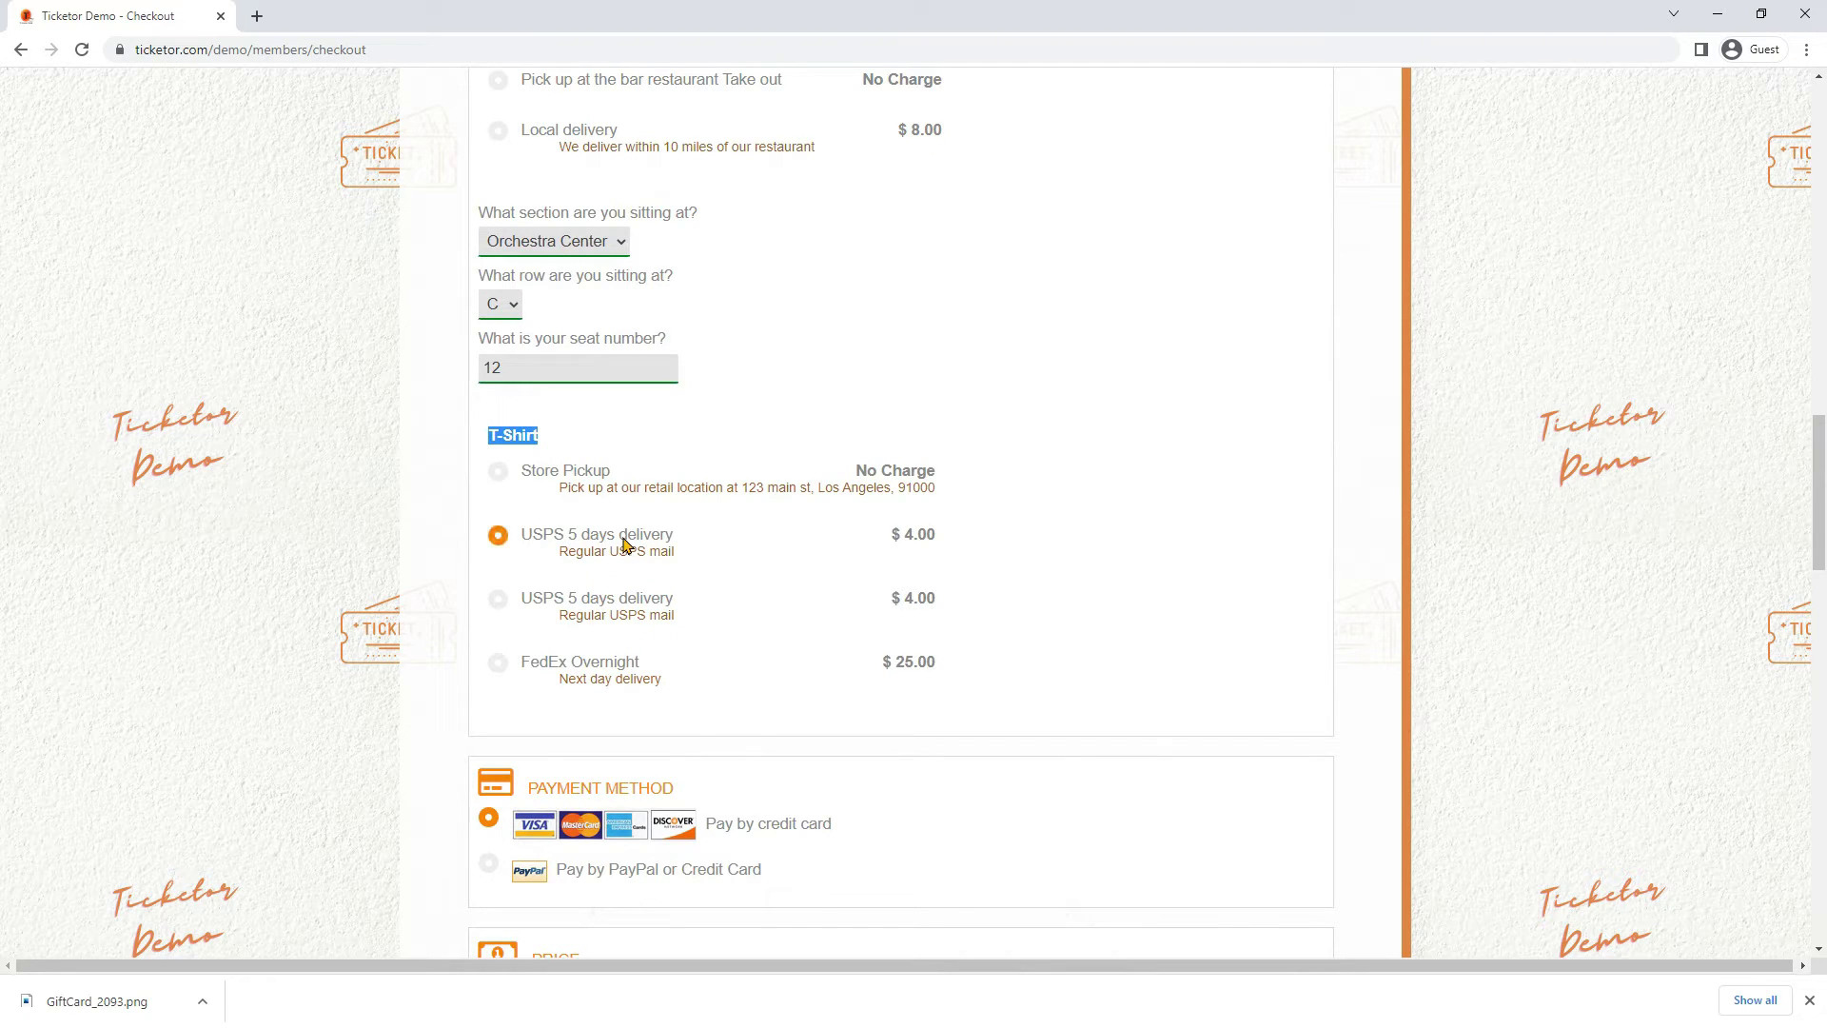
scroll(899, 568, "down", 5)
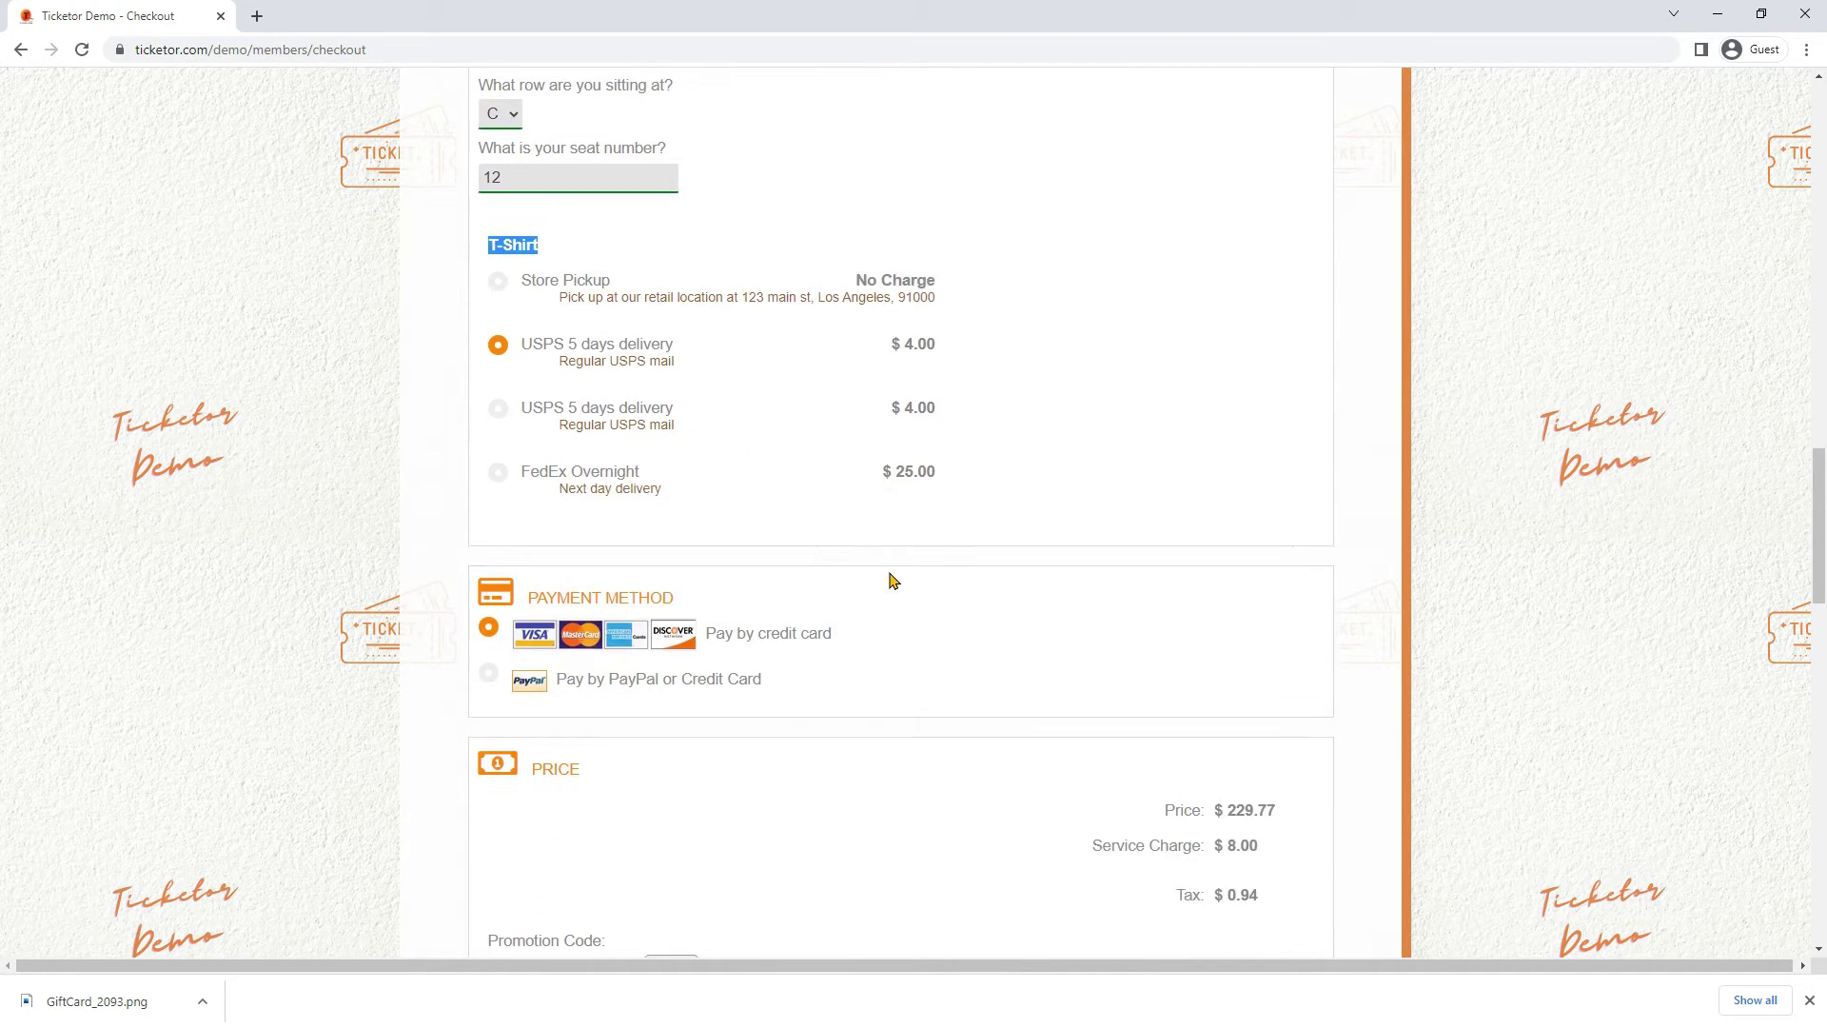
scroll(892, 580, "down", 7)
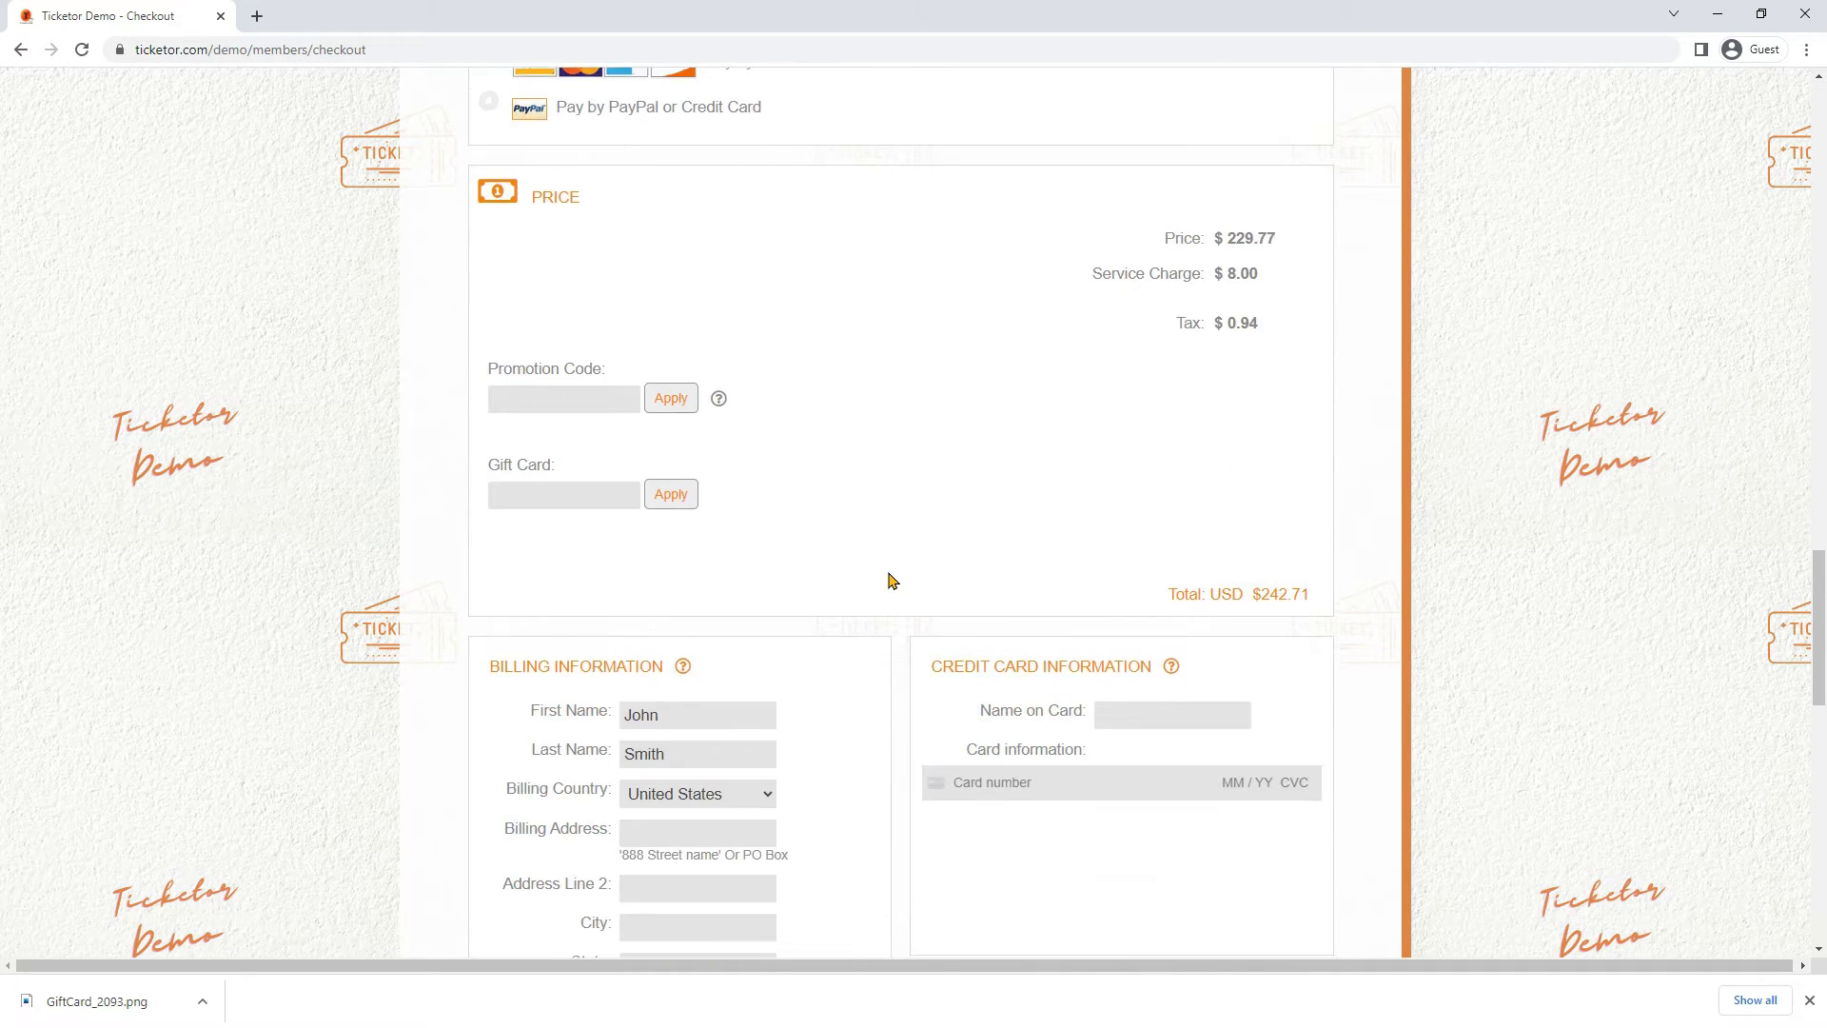
Fill in the billing street address, zip code, name on card and card number
left_click(660, 454)
type("123 Main st")
key("Tab")
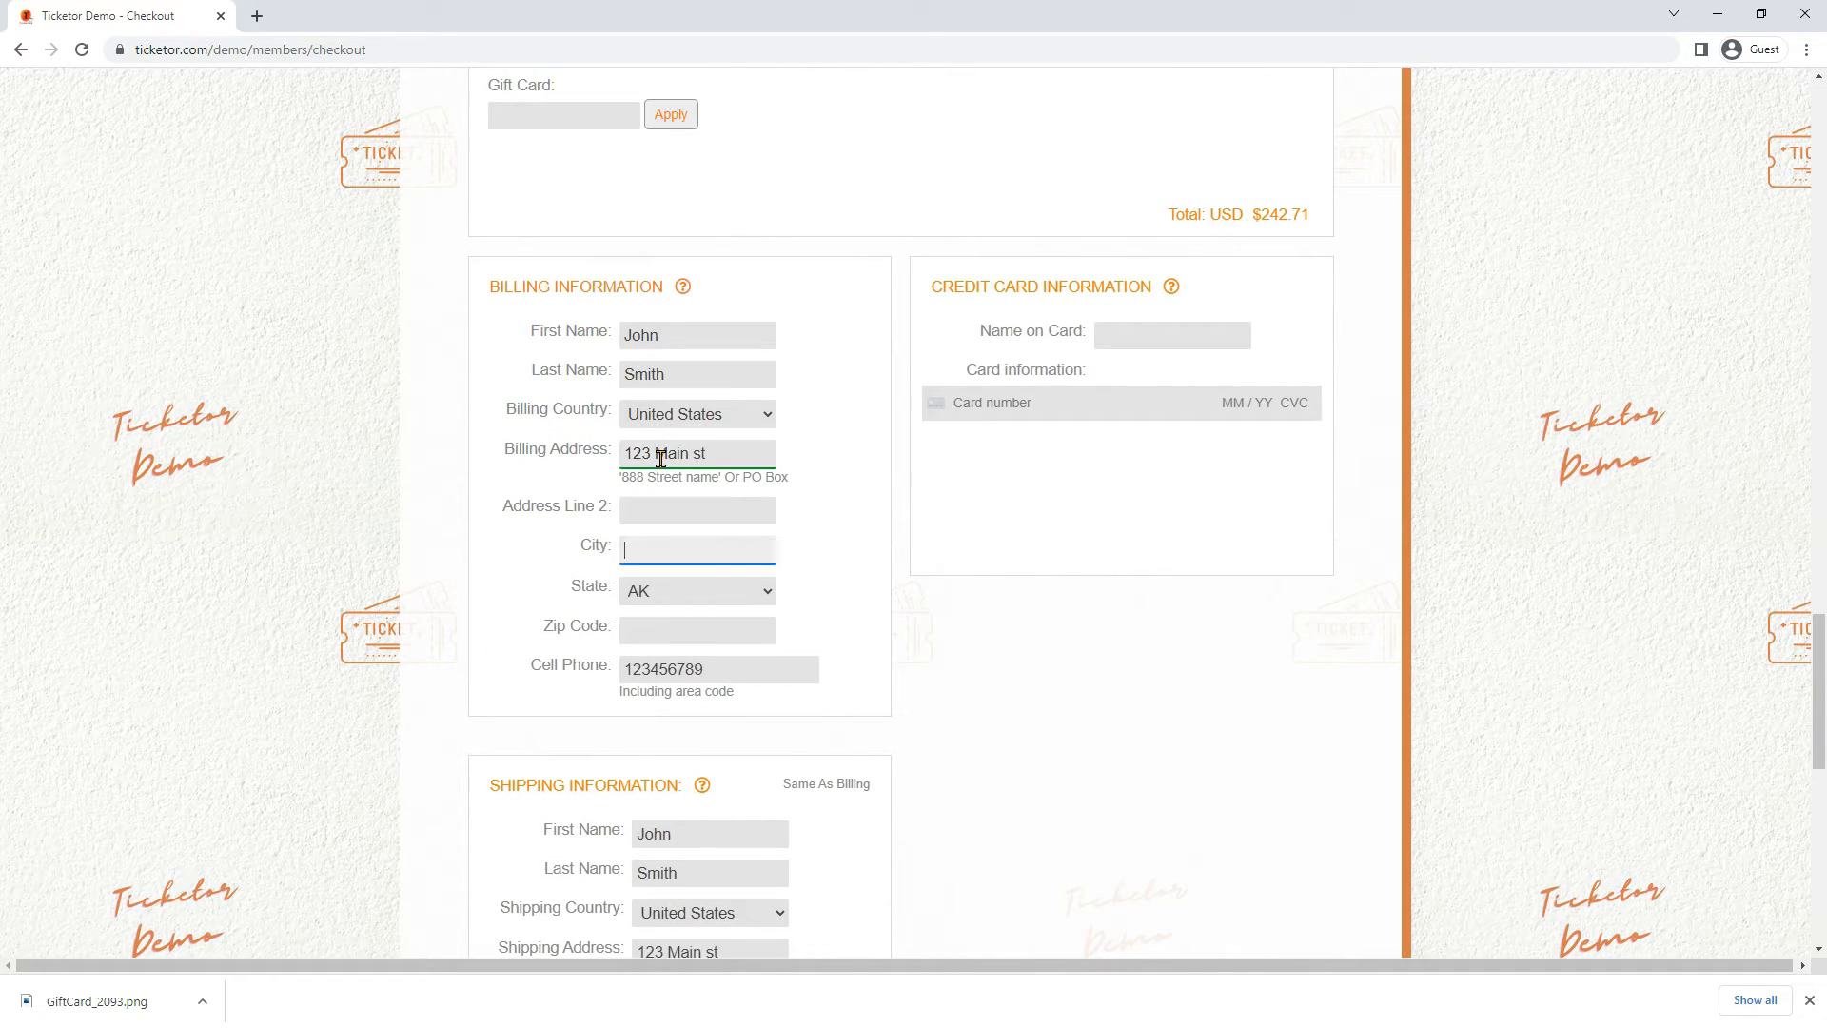
key("Tab")
type("12345")
key("Tab")
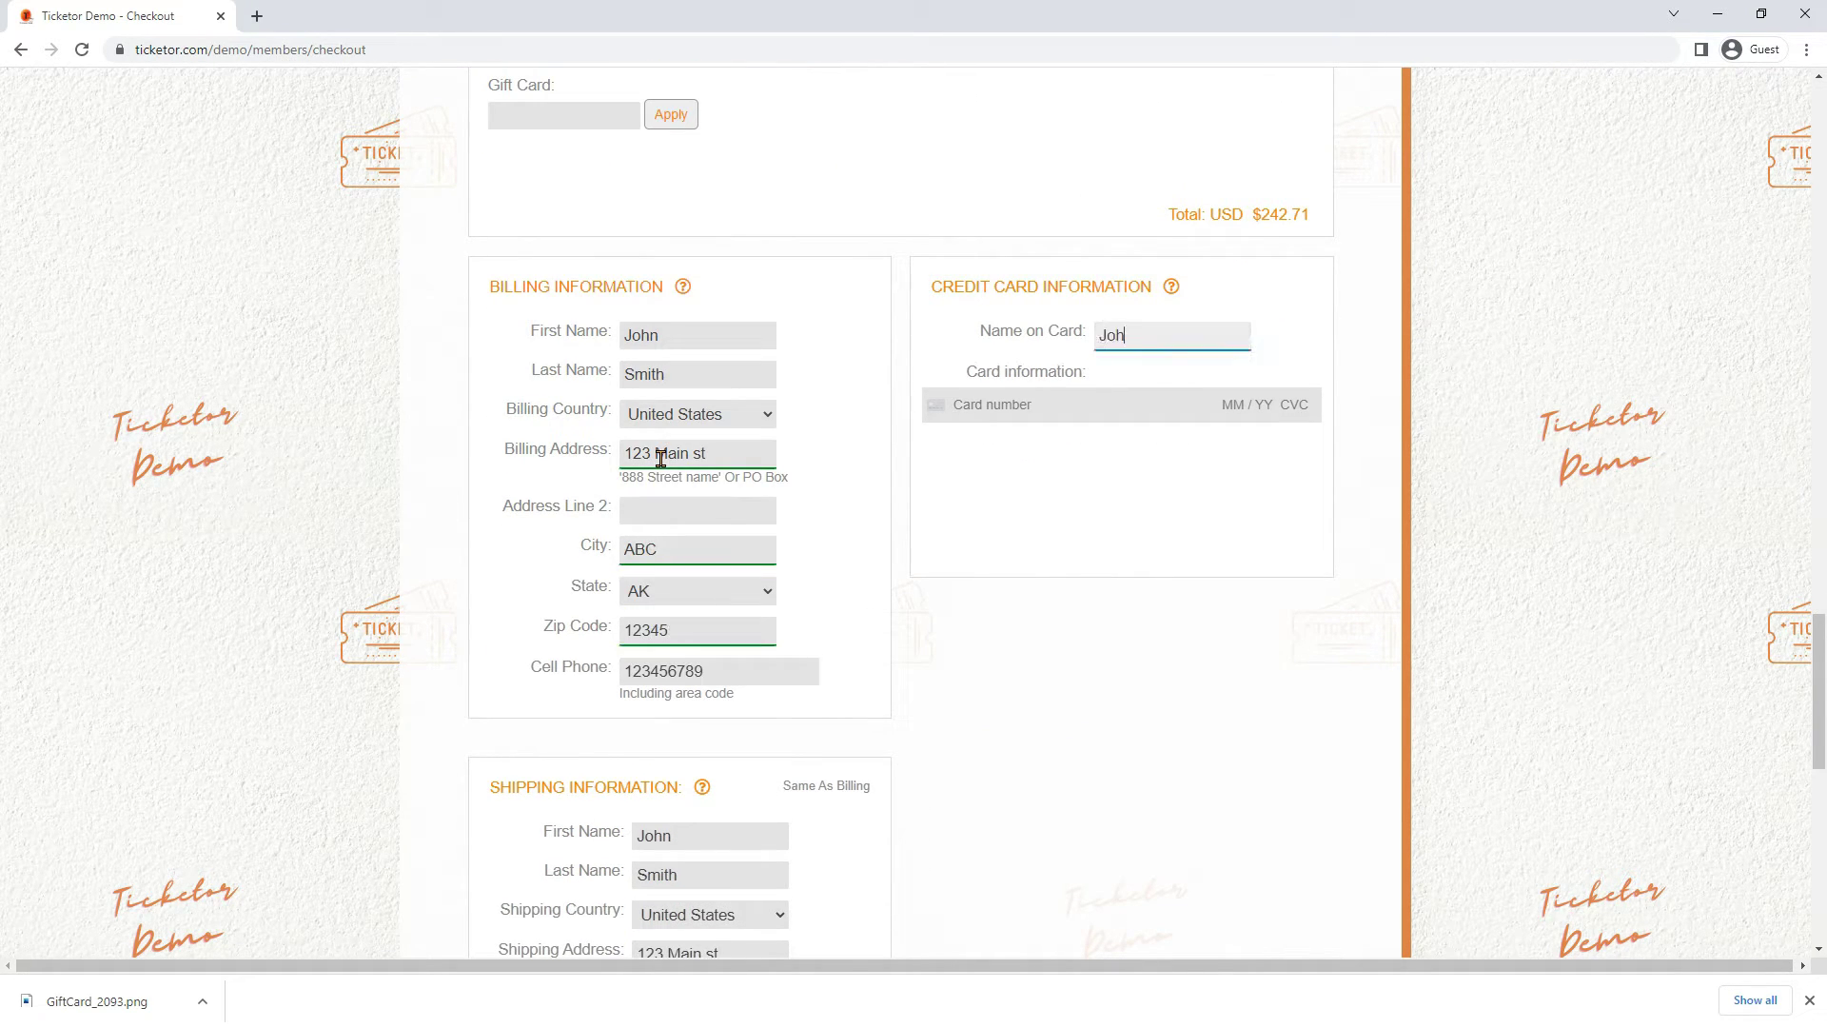
type("John Smith")
key("Tab")
type("4111 1111 1111 111")
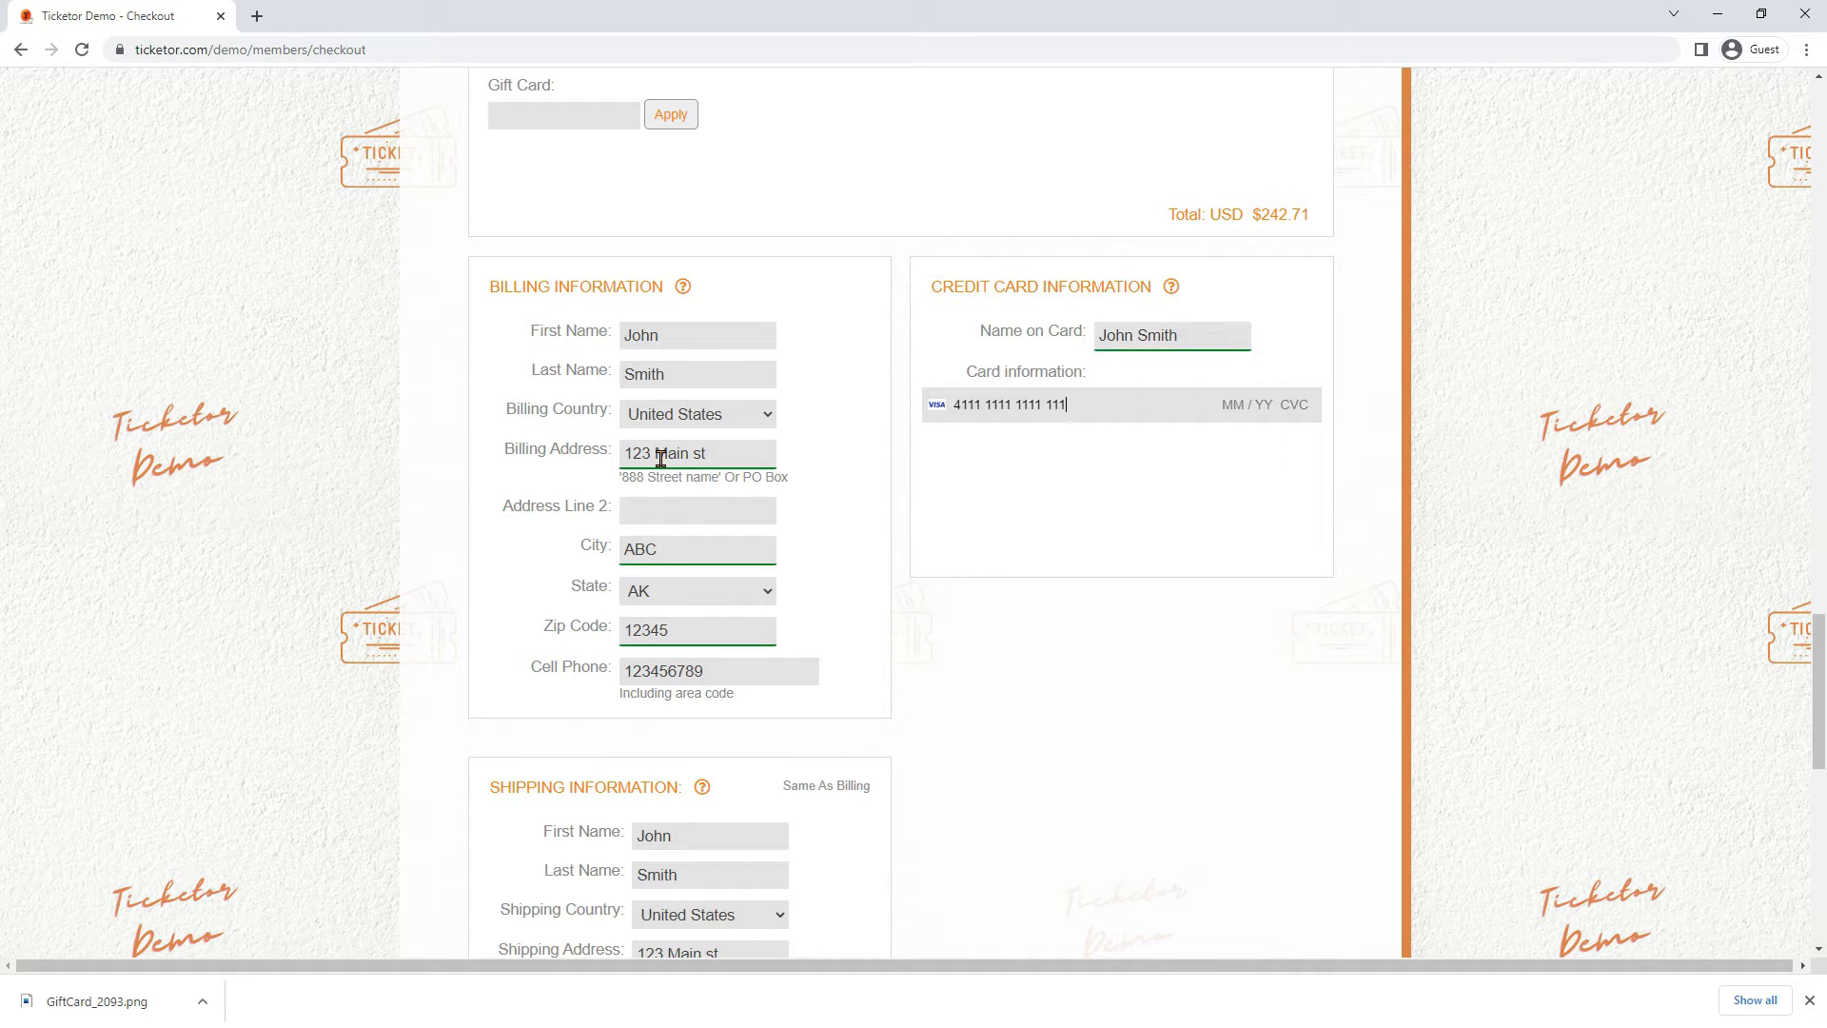
Accept the age and terms agreement and buy the items
scroll(660, 459, "down", 8)
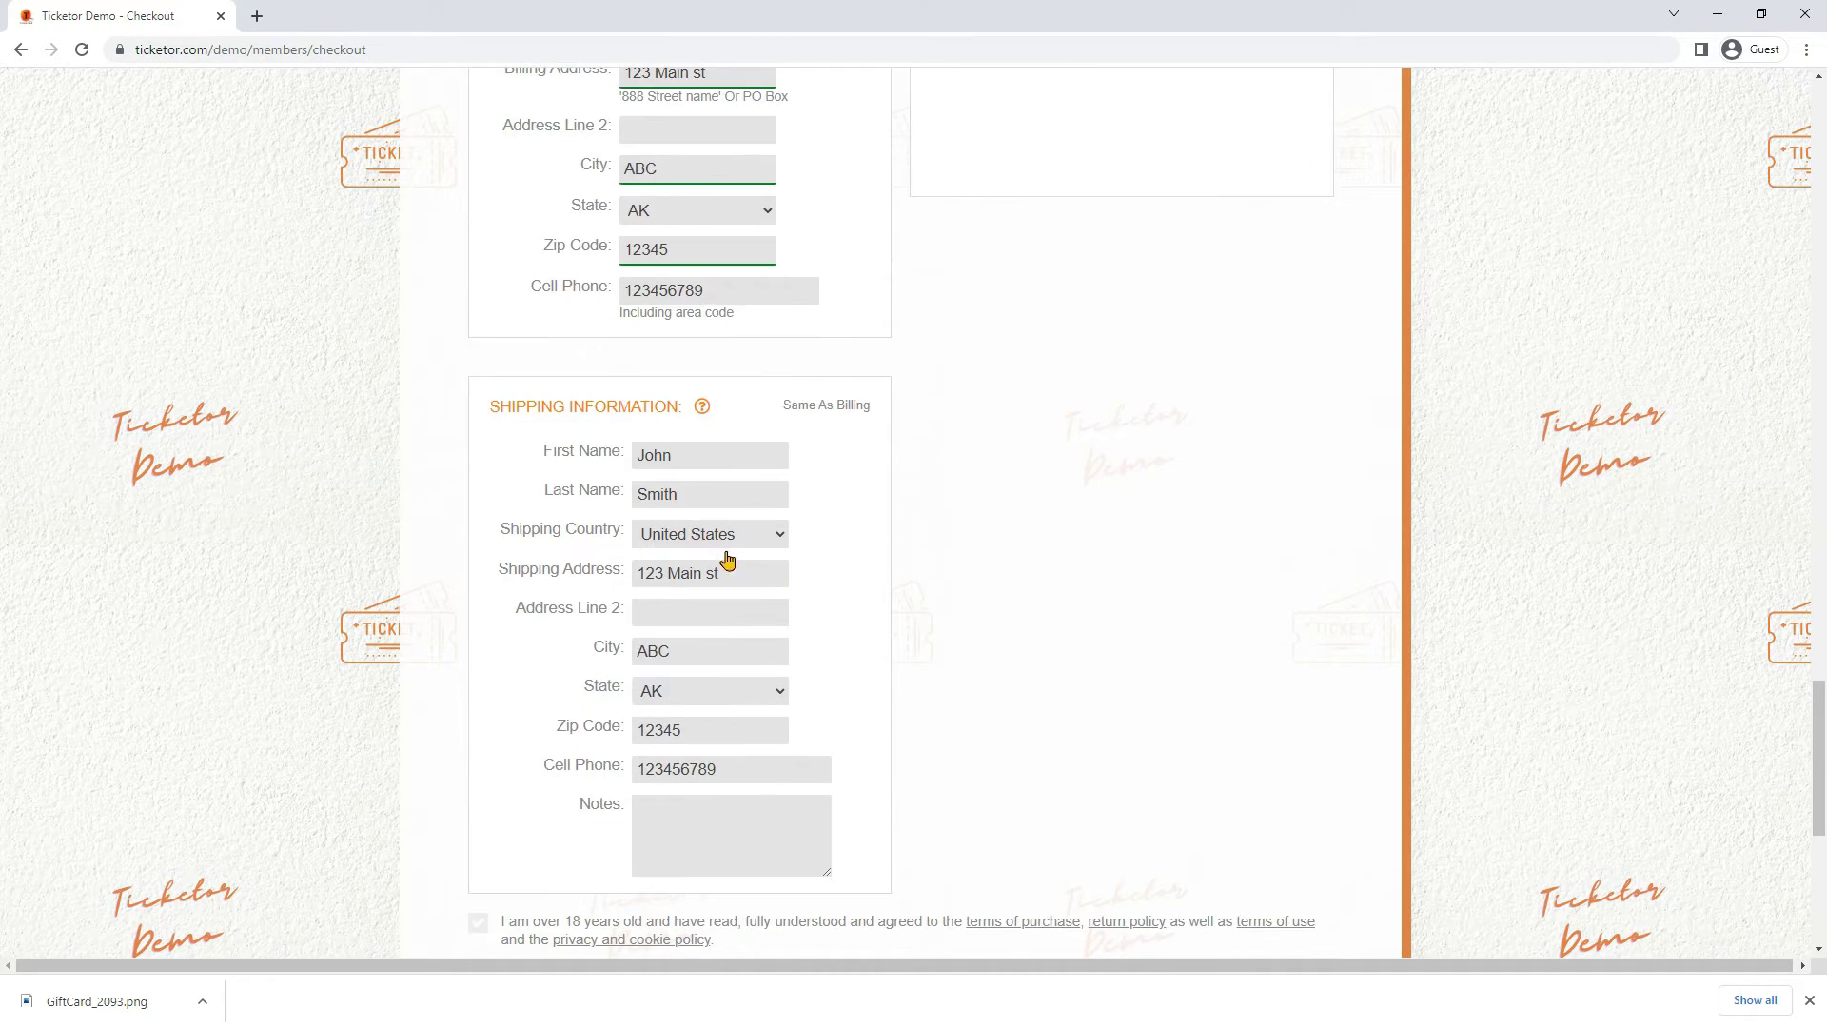
left_click(478, 540)
left_click(1282, 716)
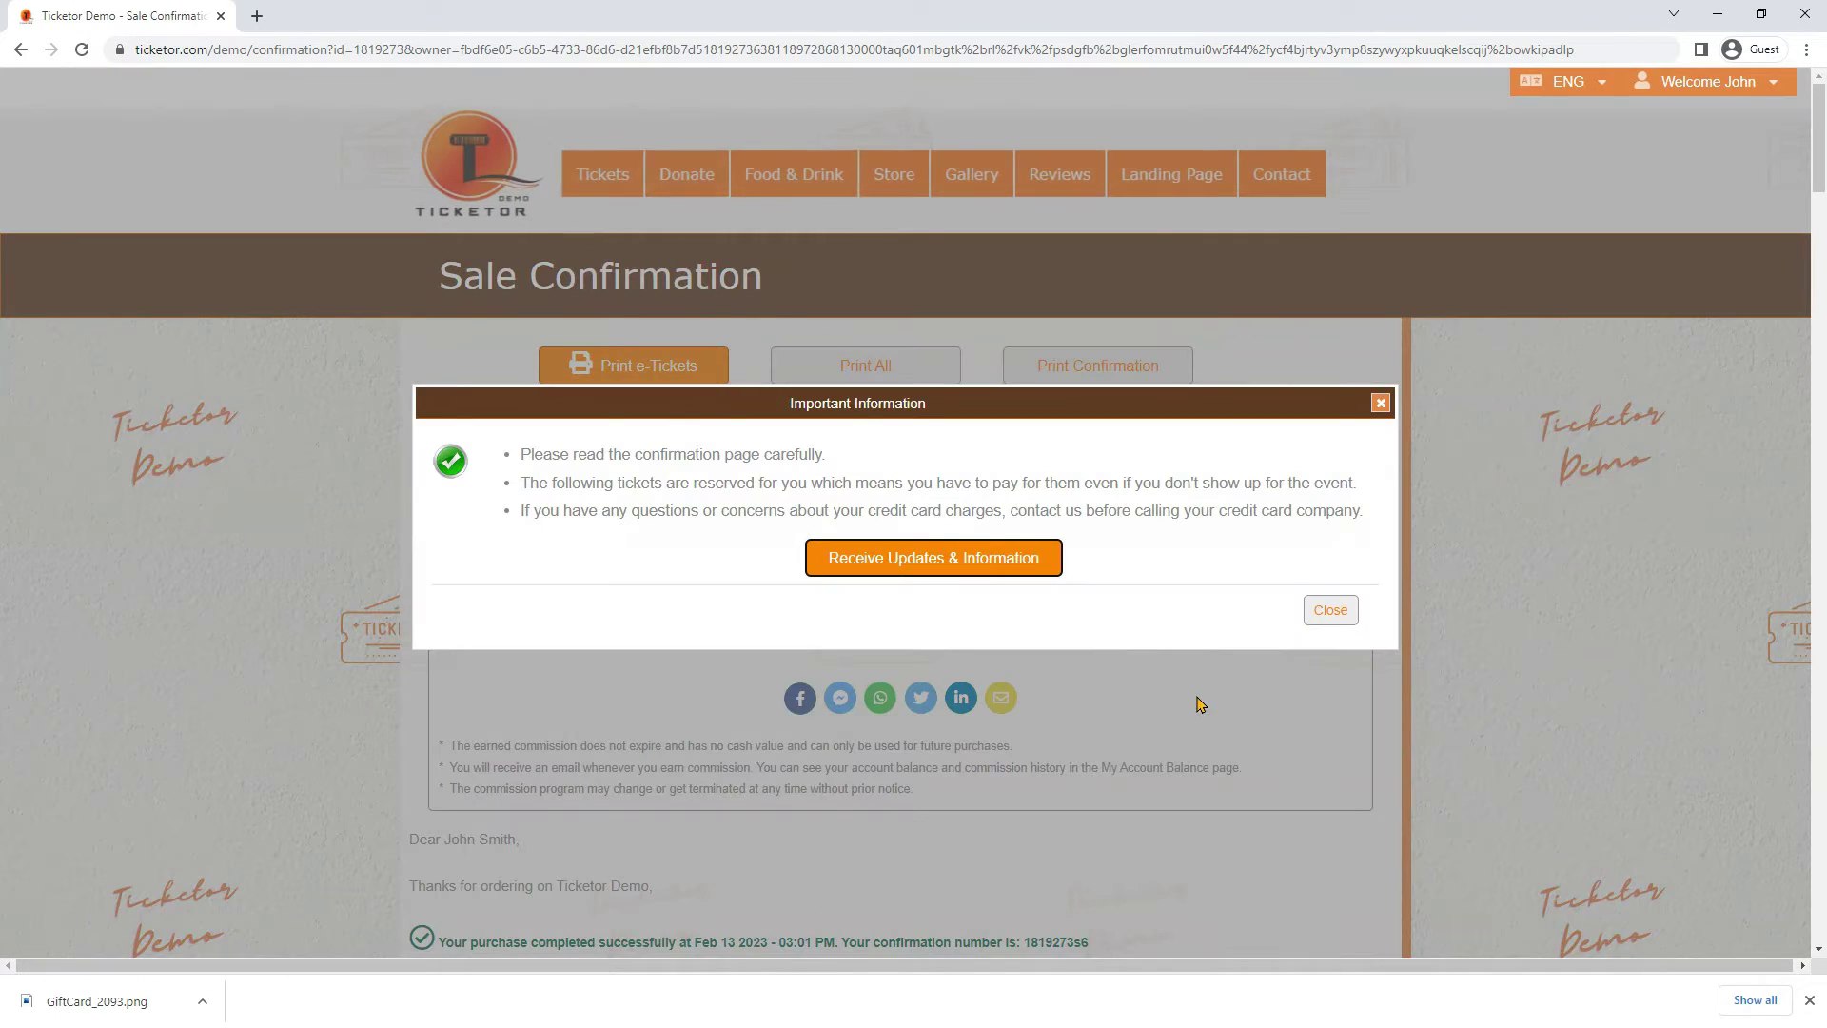
Dismiss the important information notice and review the $28.82 donation receipt
left_click(1333, 614)
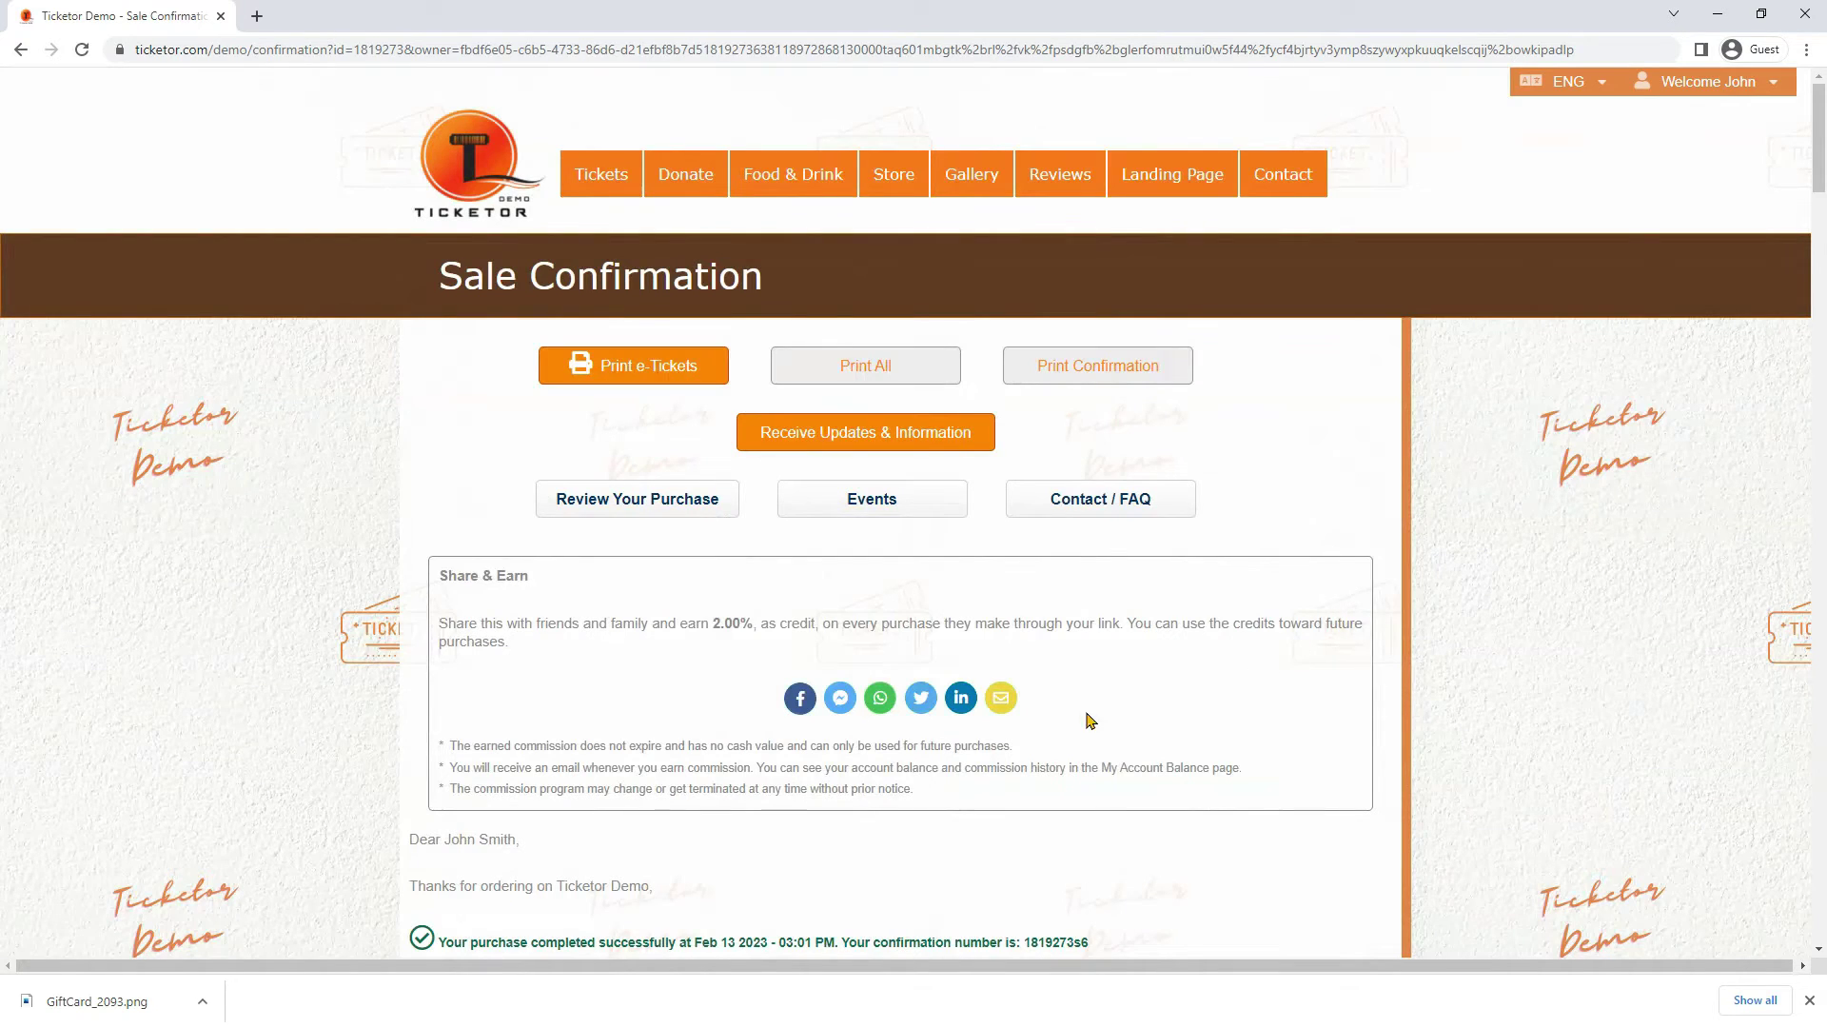
scroll(751, 721, "down", 6)
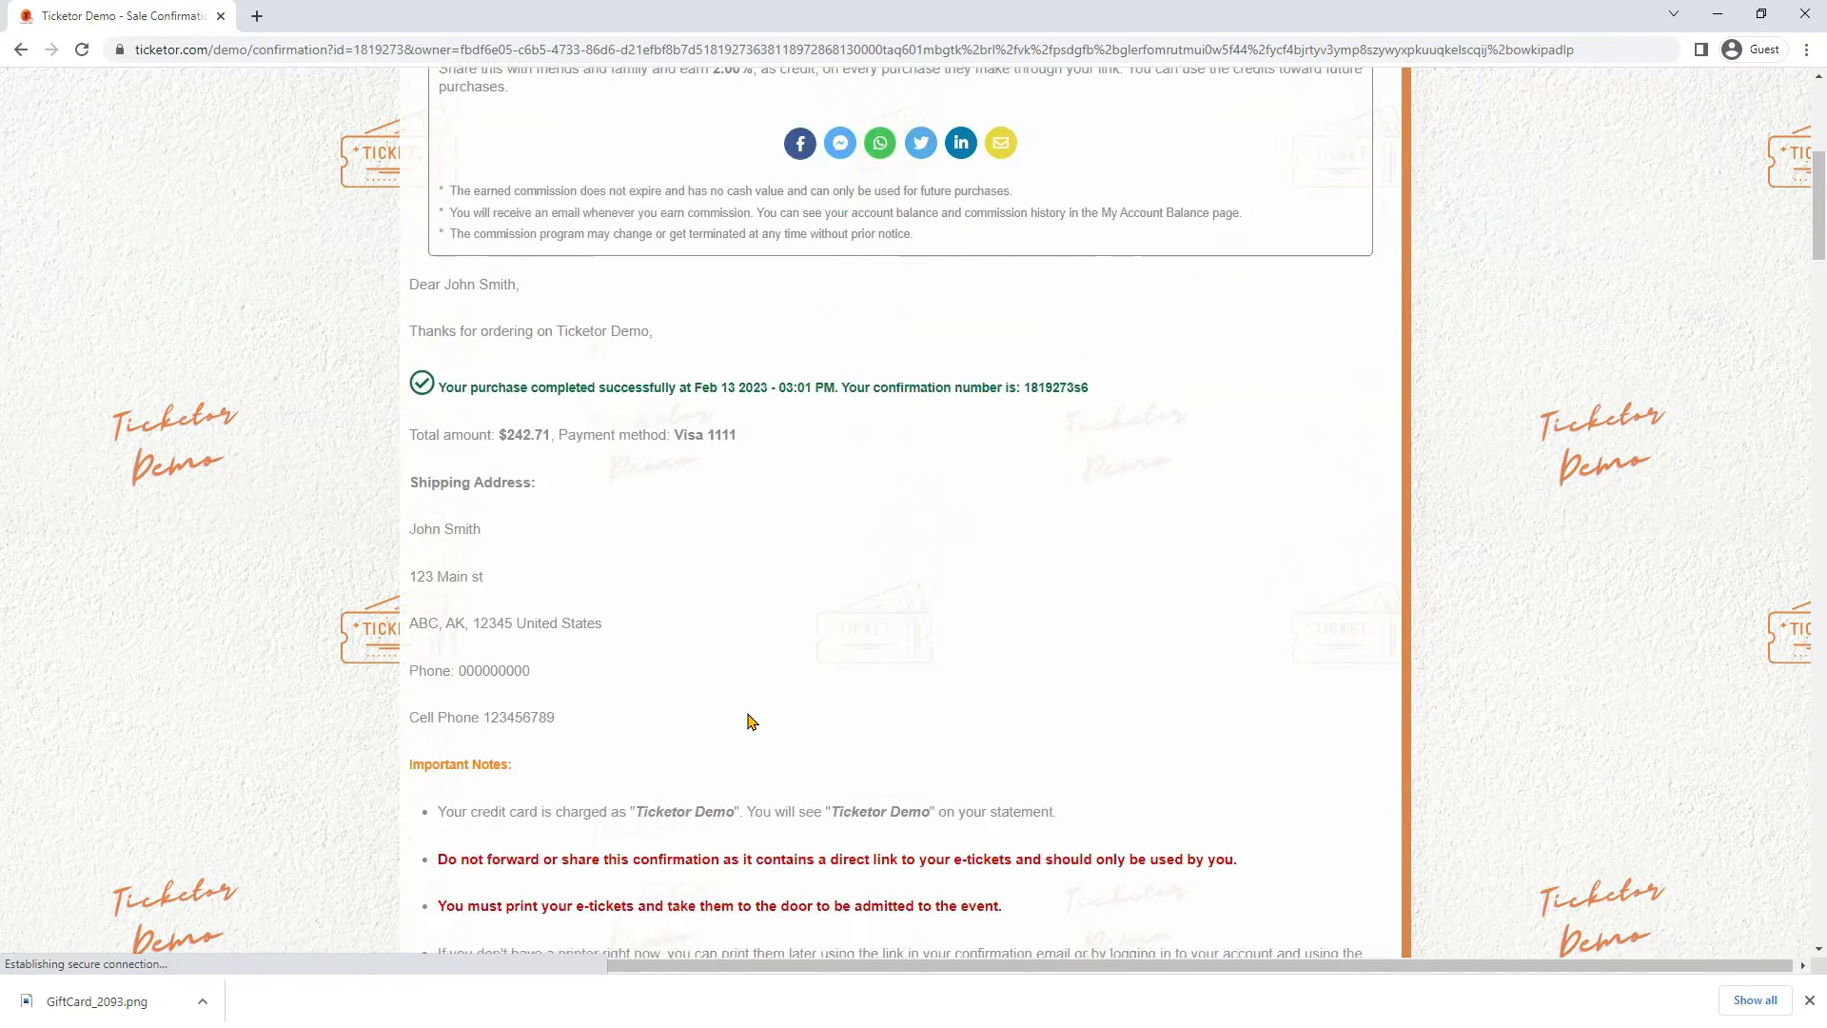
scroll(751, 720, "down", 13)
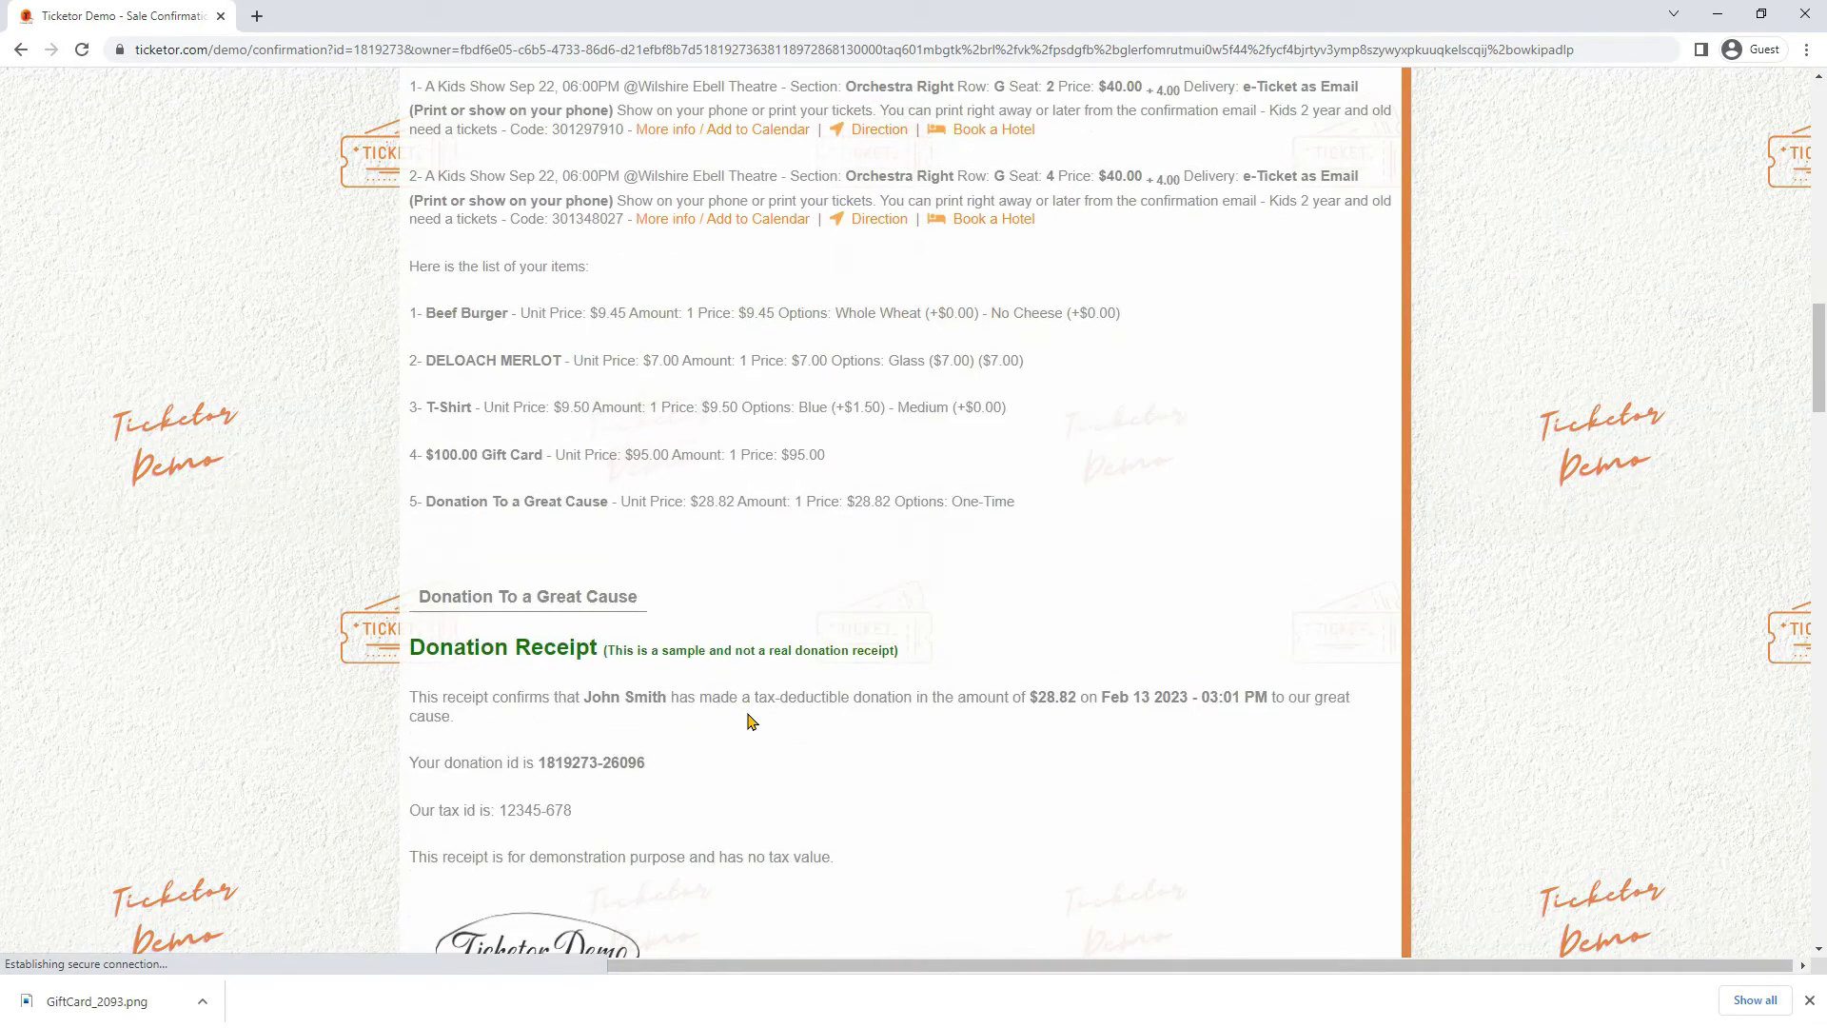
scroll(751, 720, "down", 4)
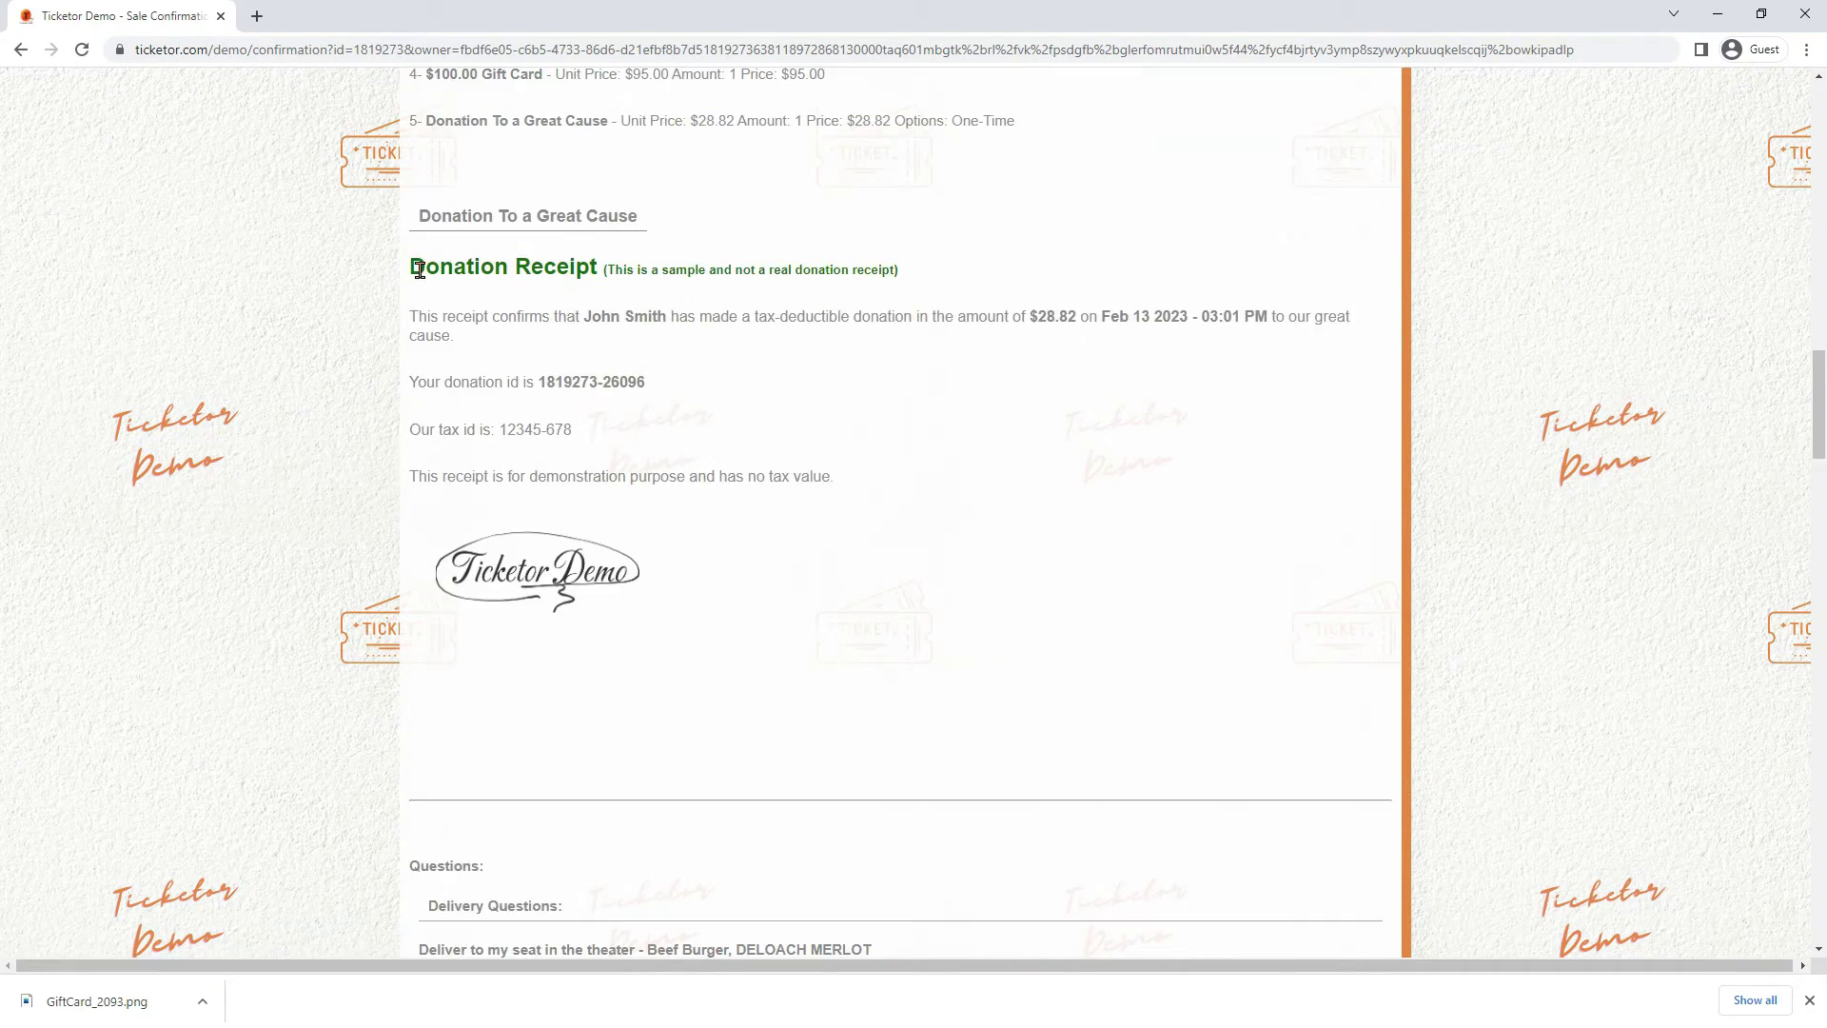
mouse_move(399, 269)
left_mouse_down()
mouse_move(685, 419)
mouse_move(761, 598)
left_mouse_up()
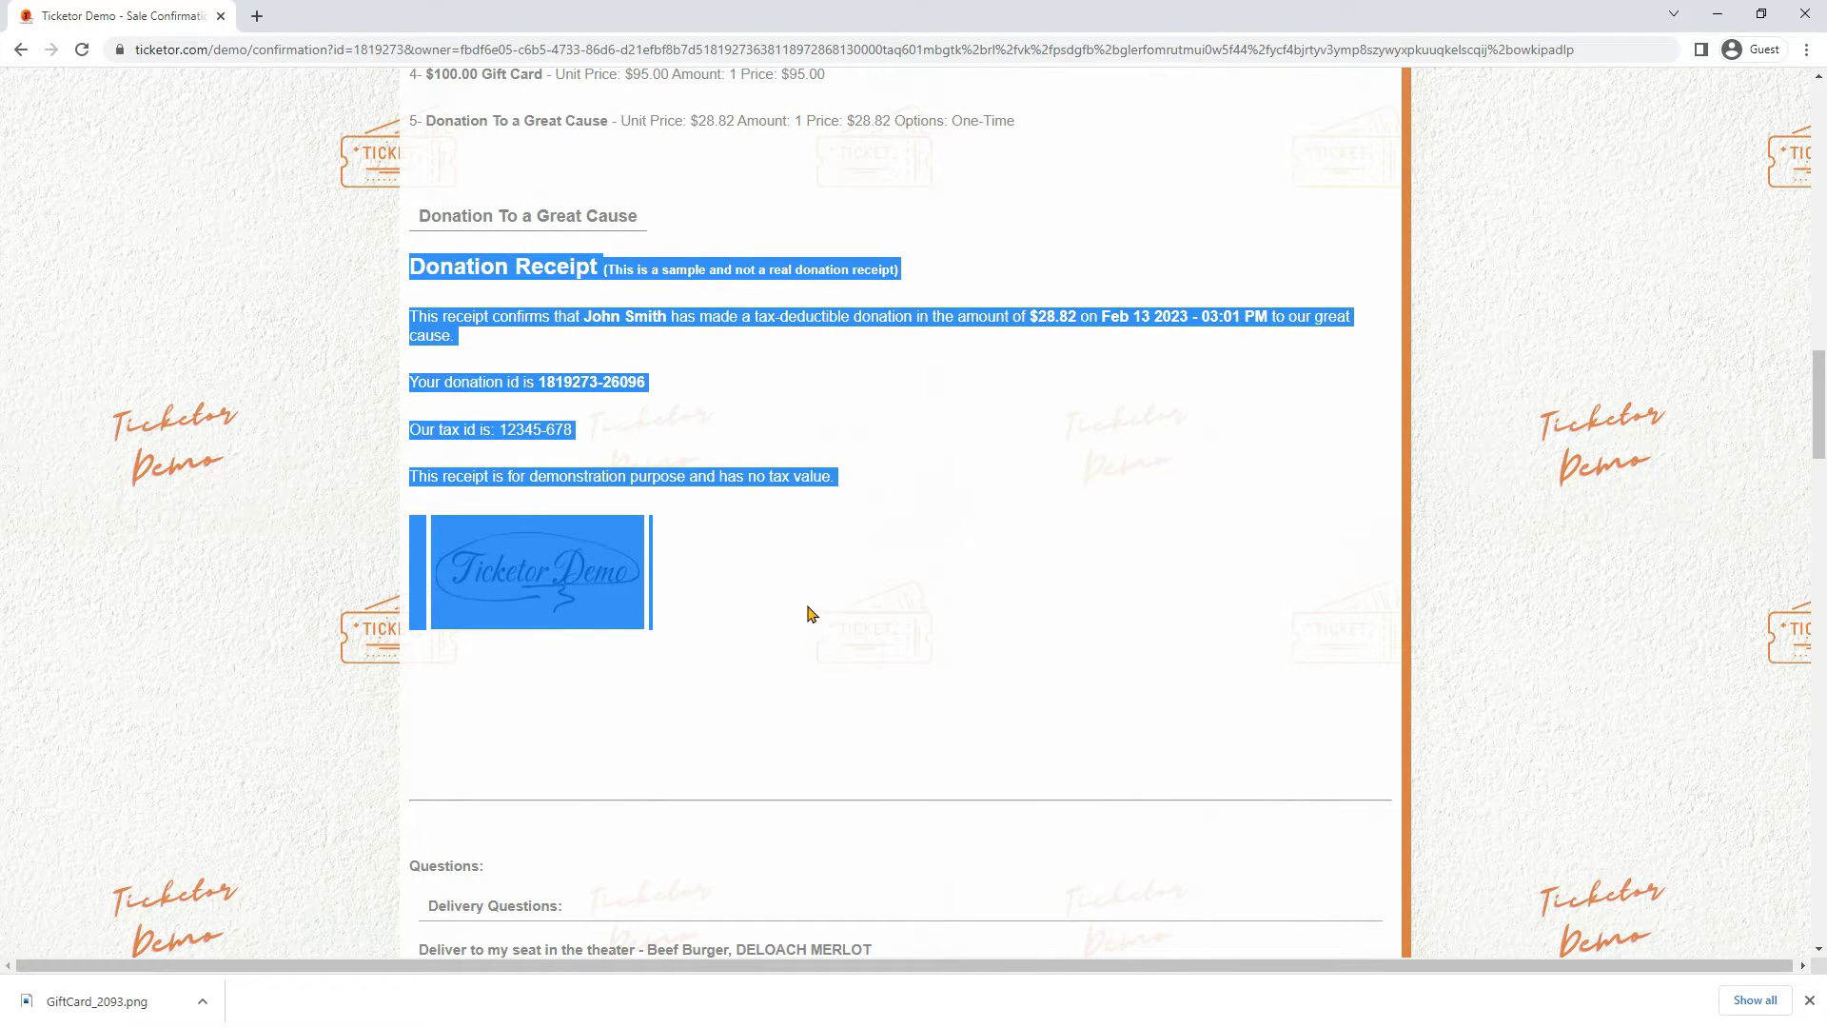
left_click(823, 637)
Review the deliver-to-seat answers and the $242.71 invoice
scroll(821, 657, "down", 7)
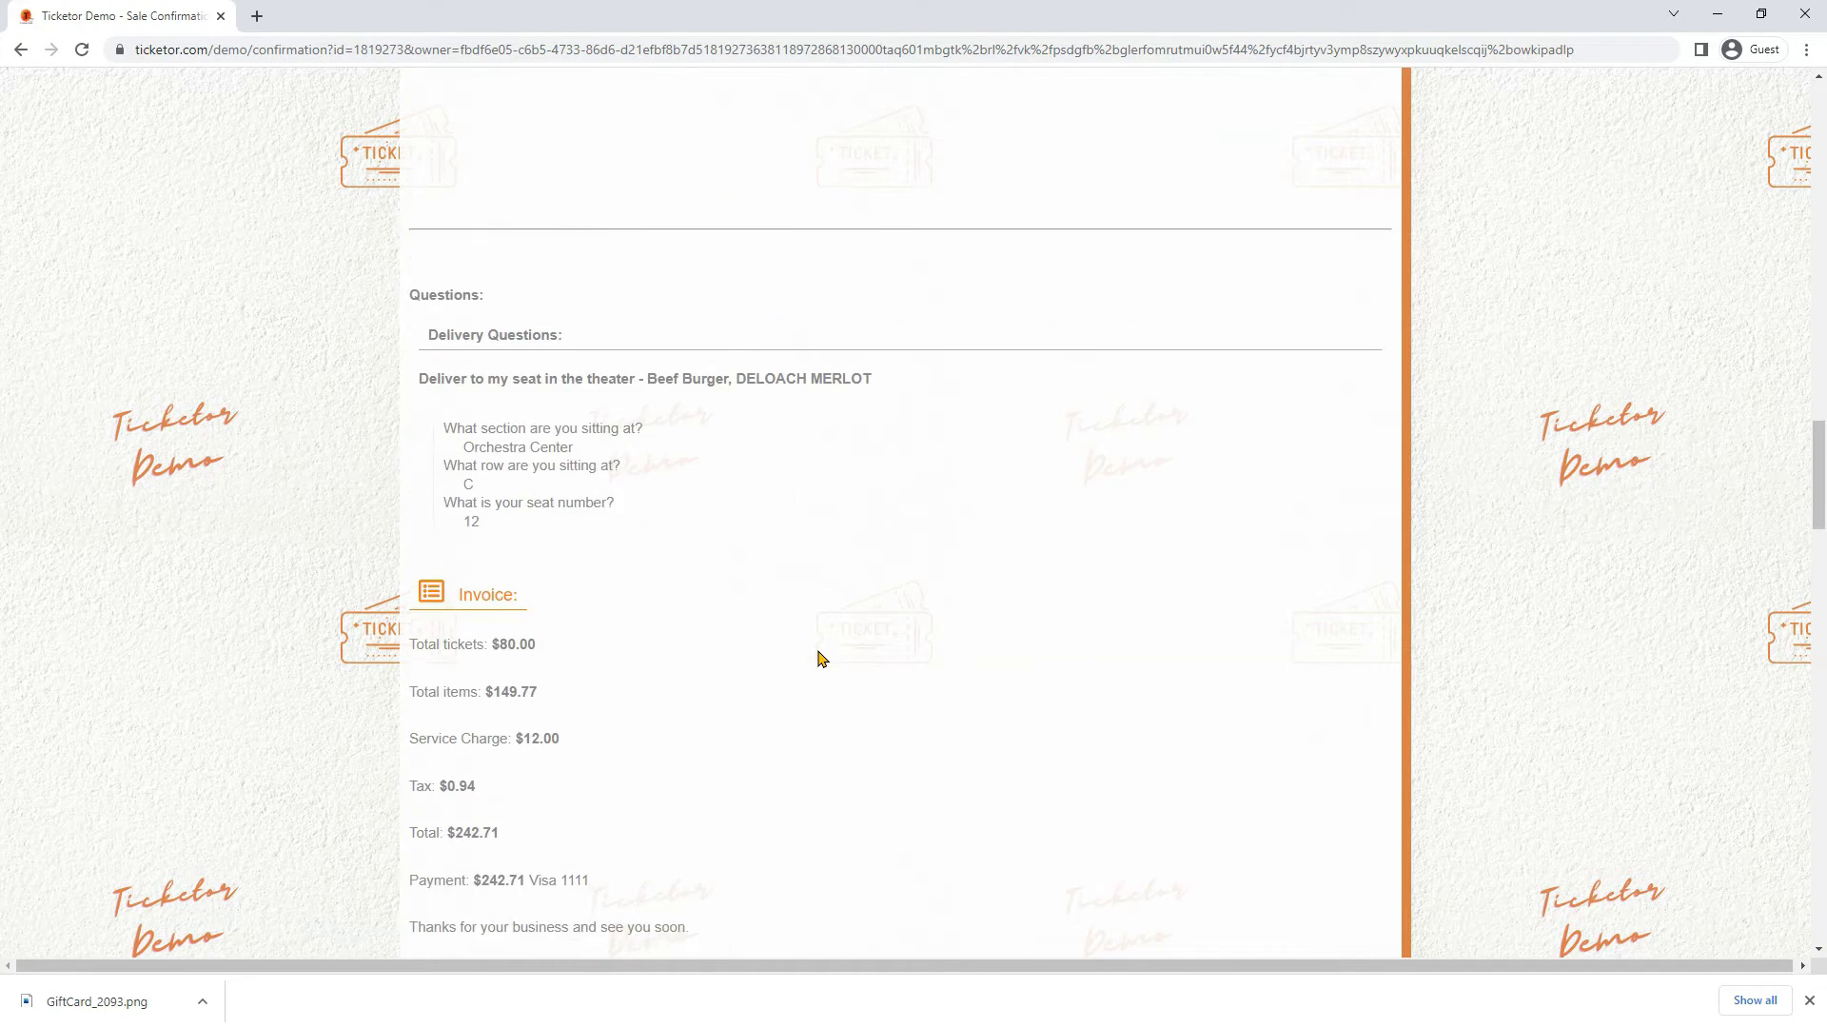
scroll(821, 656, "down", 1)
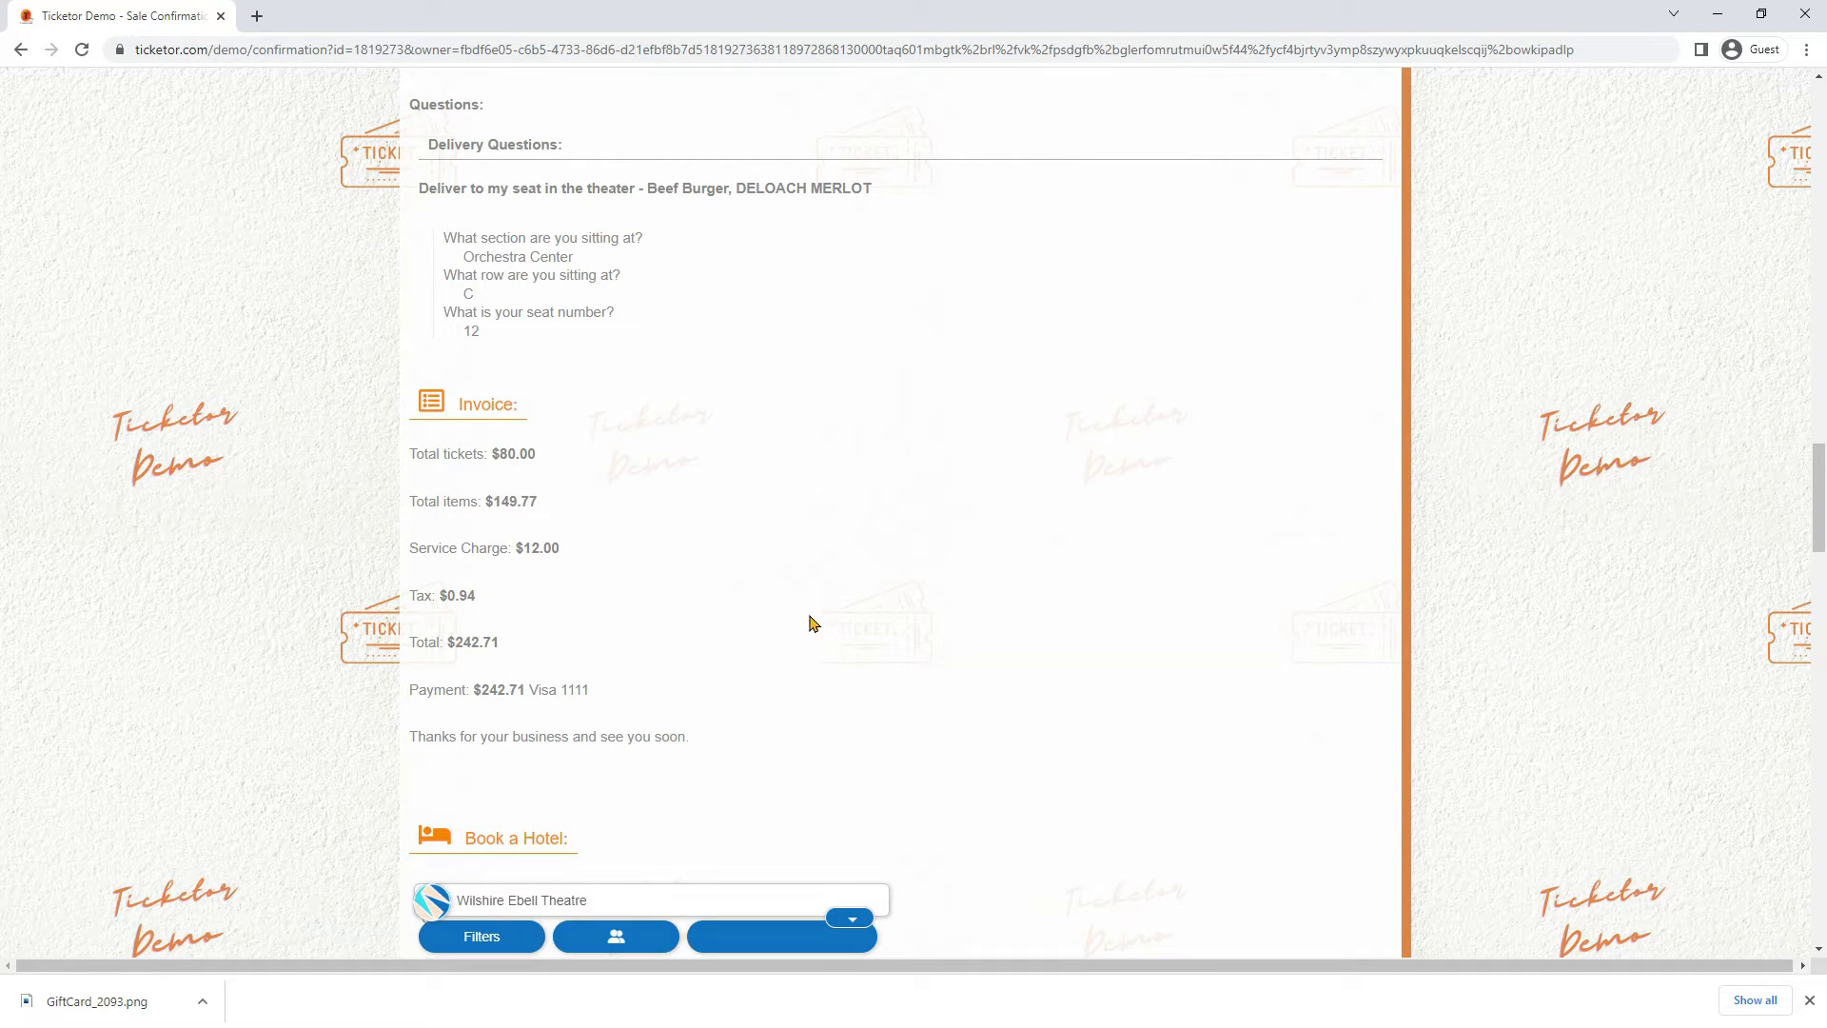
left_click_drag(425, 187, 806, 343)
left_click(526, 252)
scroll(556, 345, "down", 9)
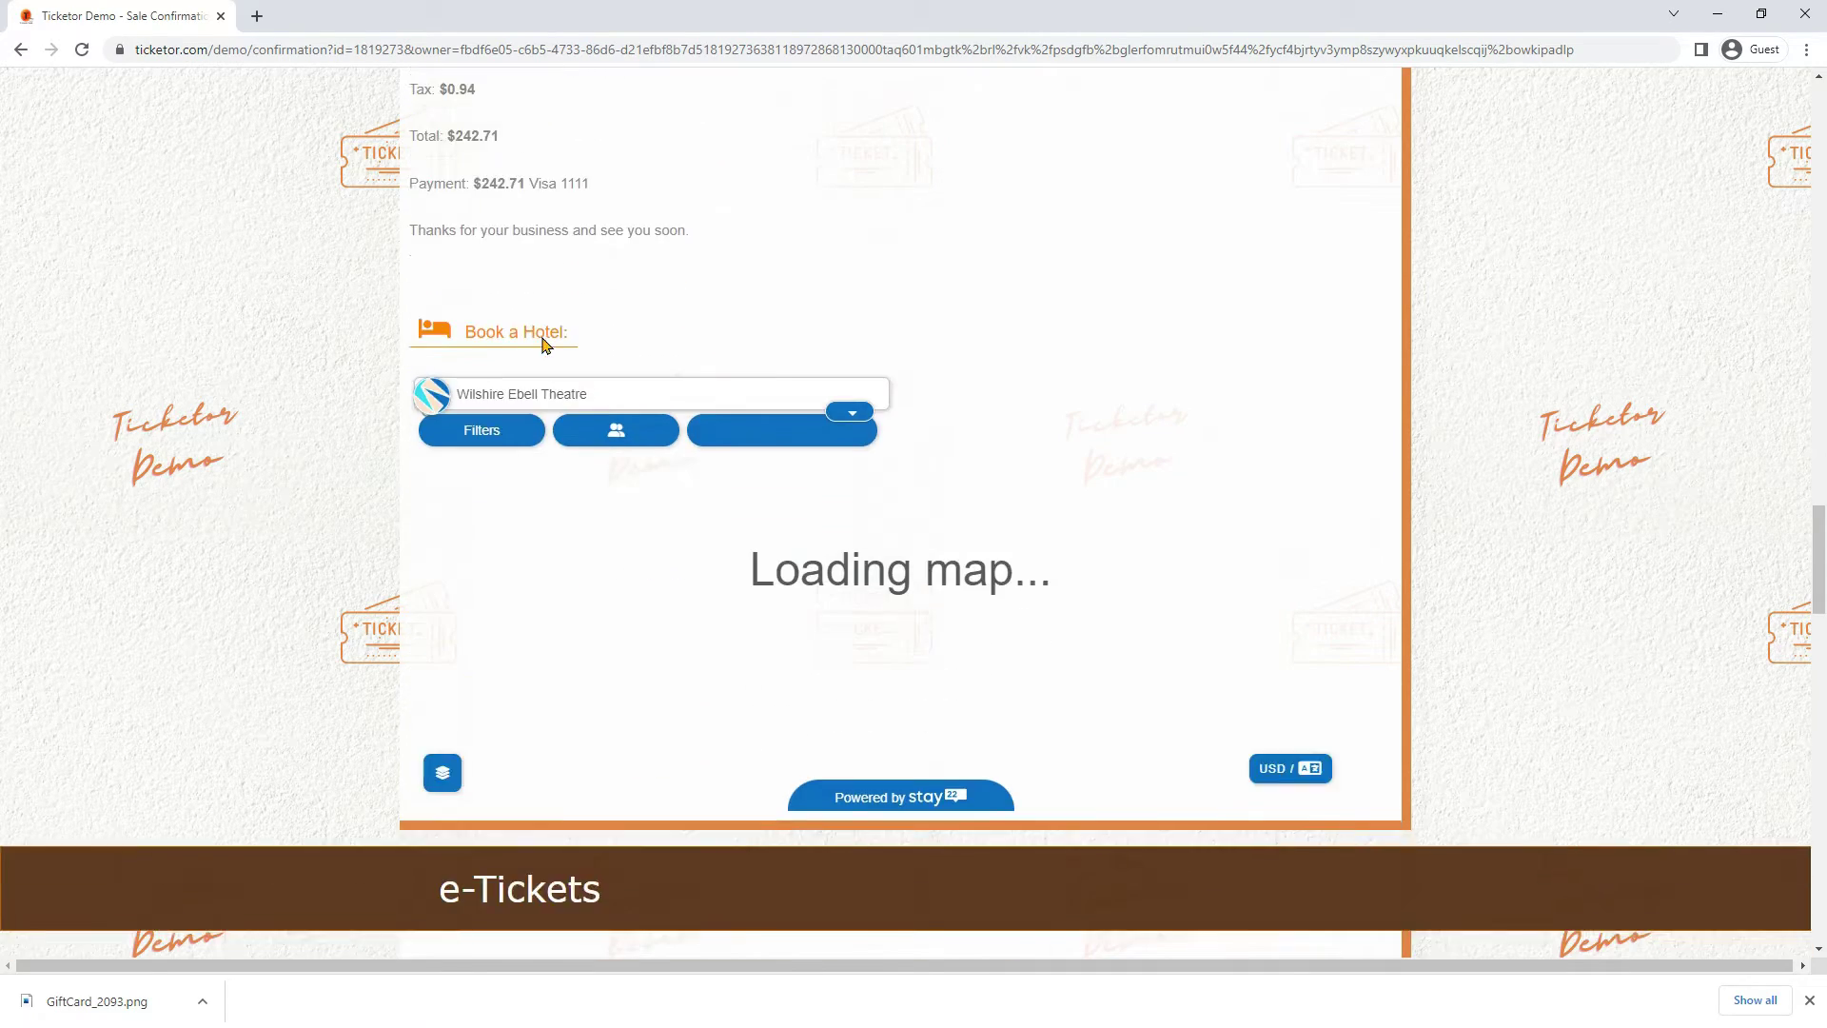
Download the $100.00 gift card image from the e-Tickets section and open its sharing options
scroll(333, 425, "down", 5)
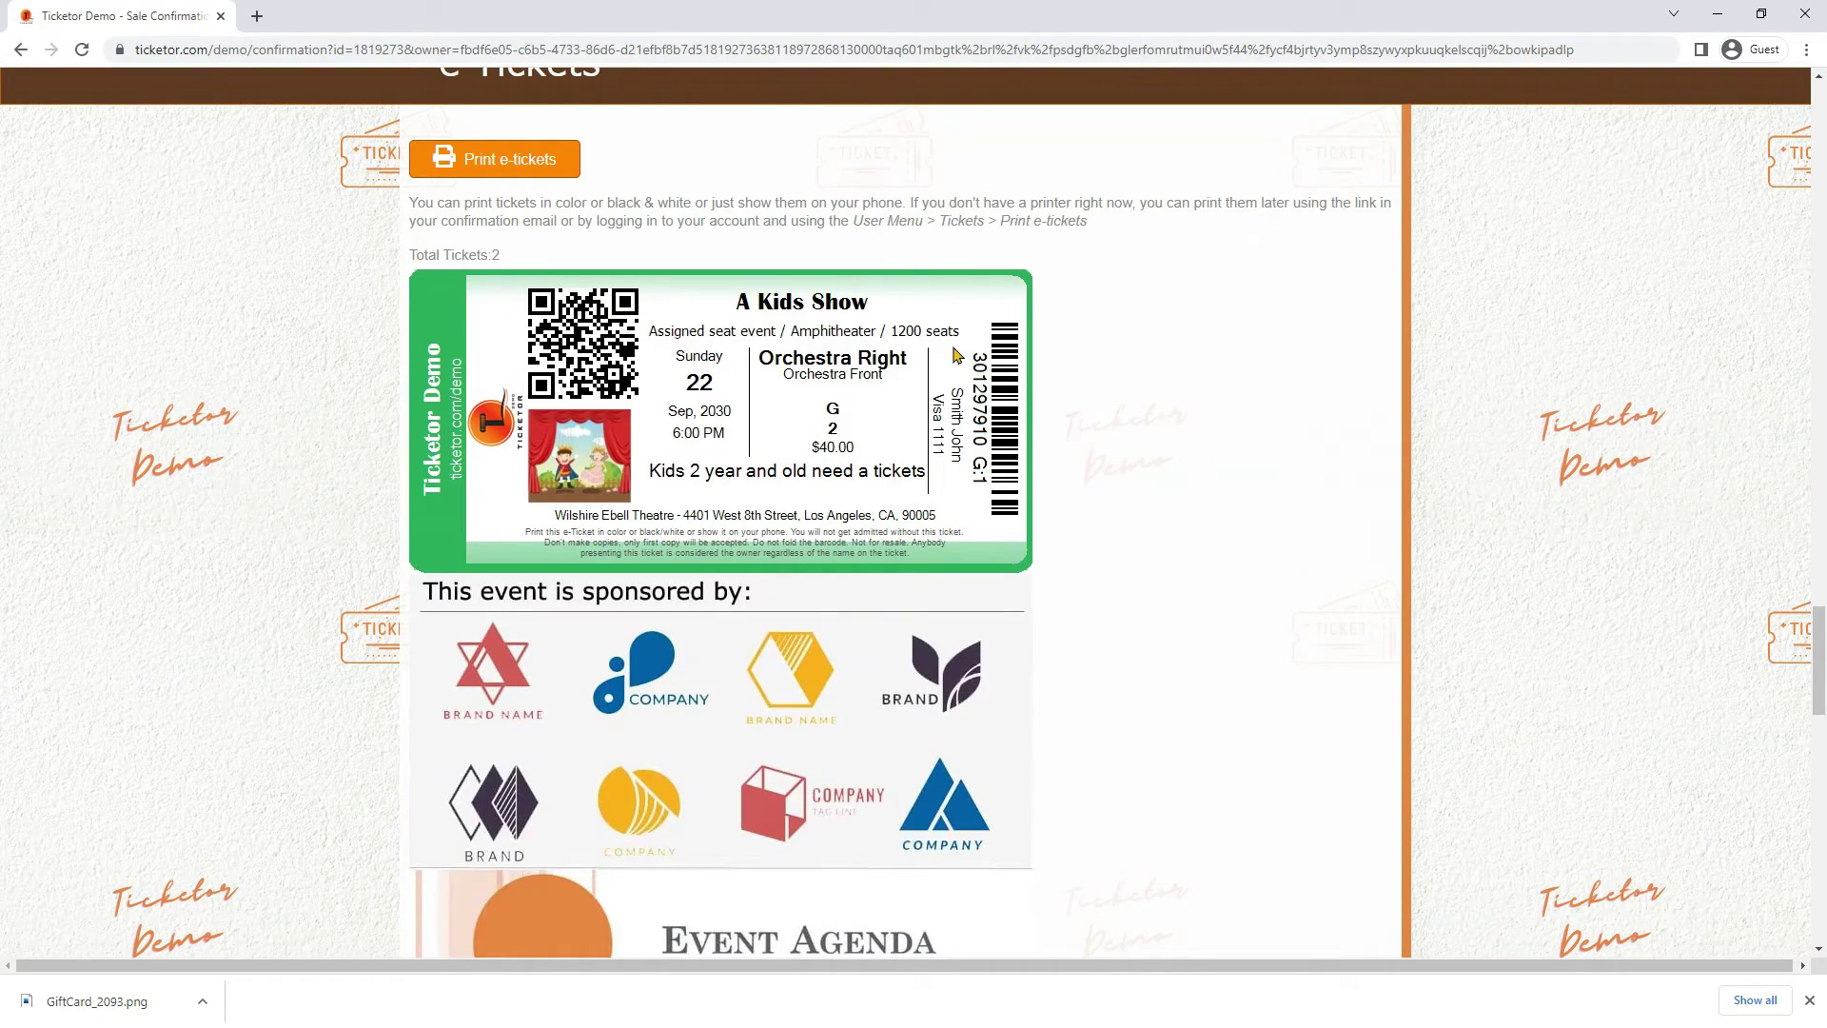
scroll(746, 389, "down", 10)
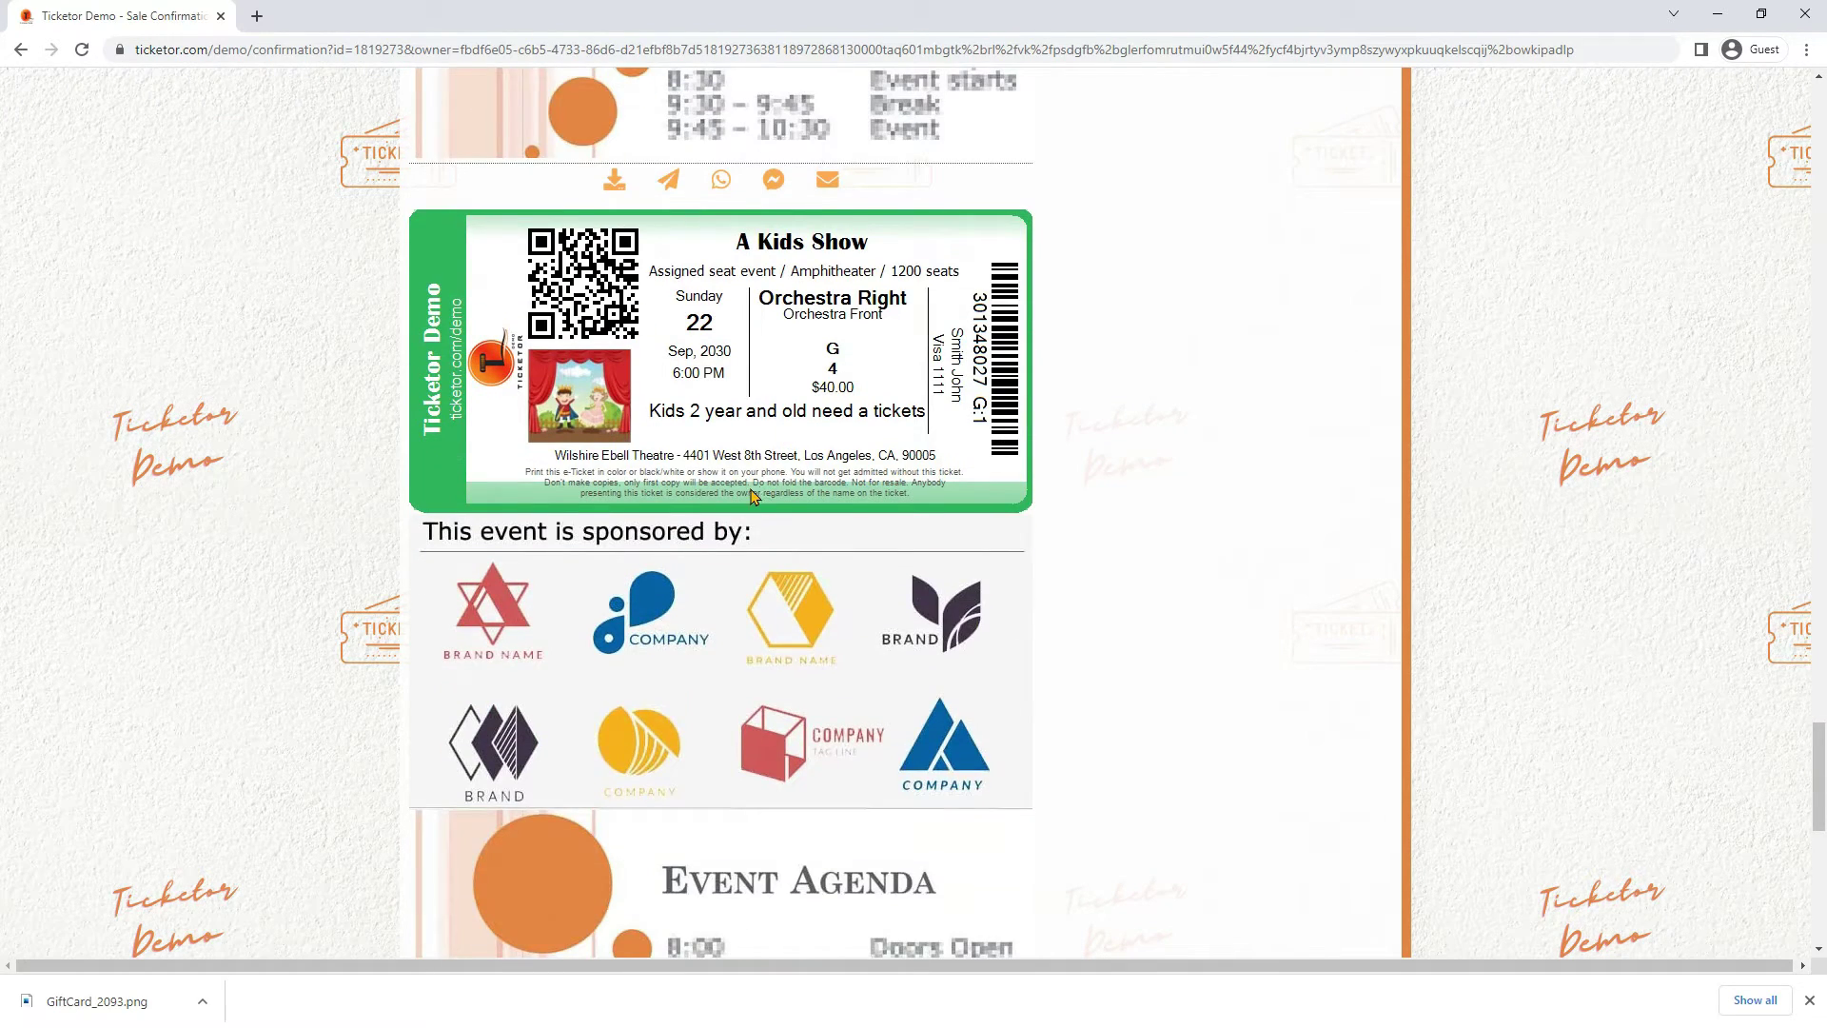
scroll(752, 495, "down", 8)
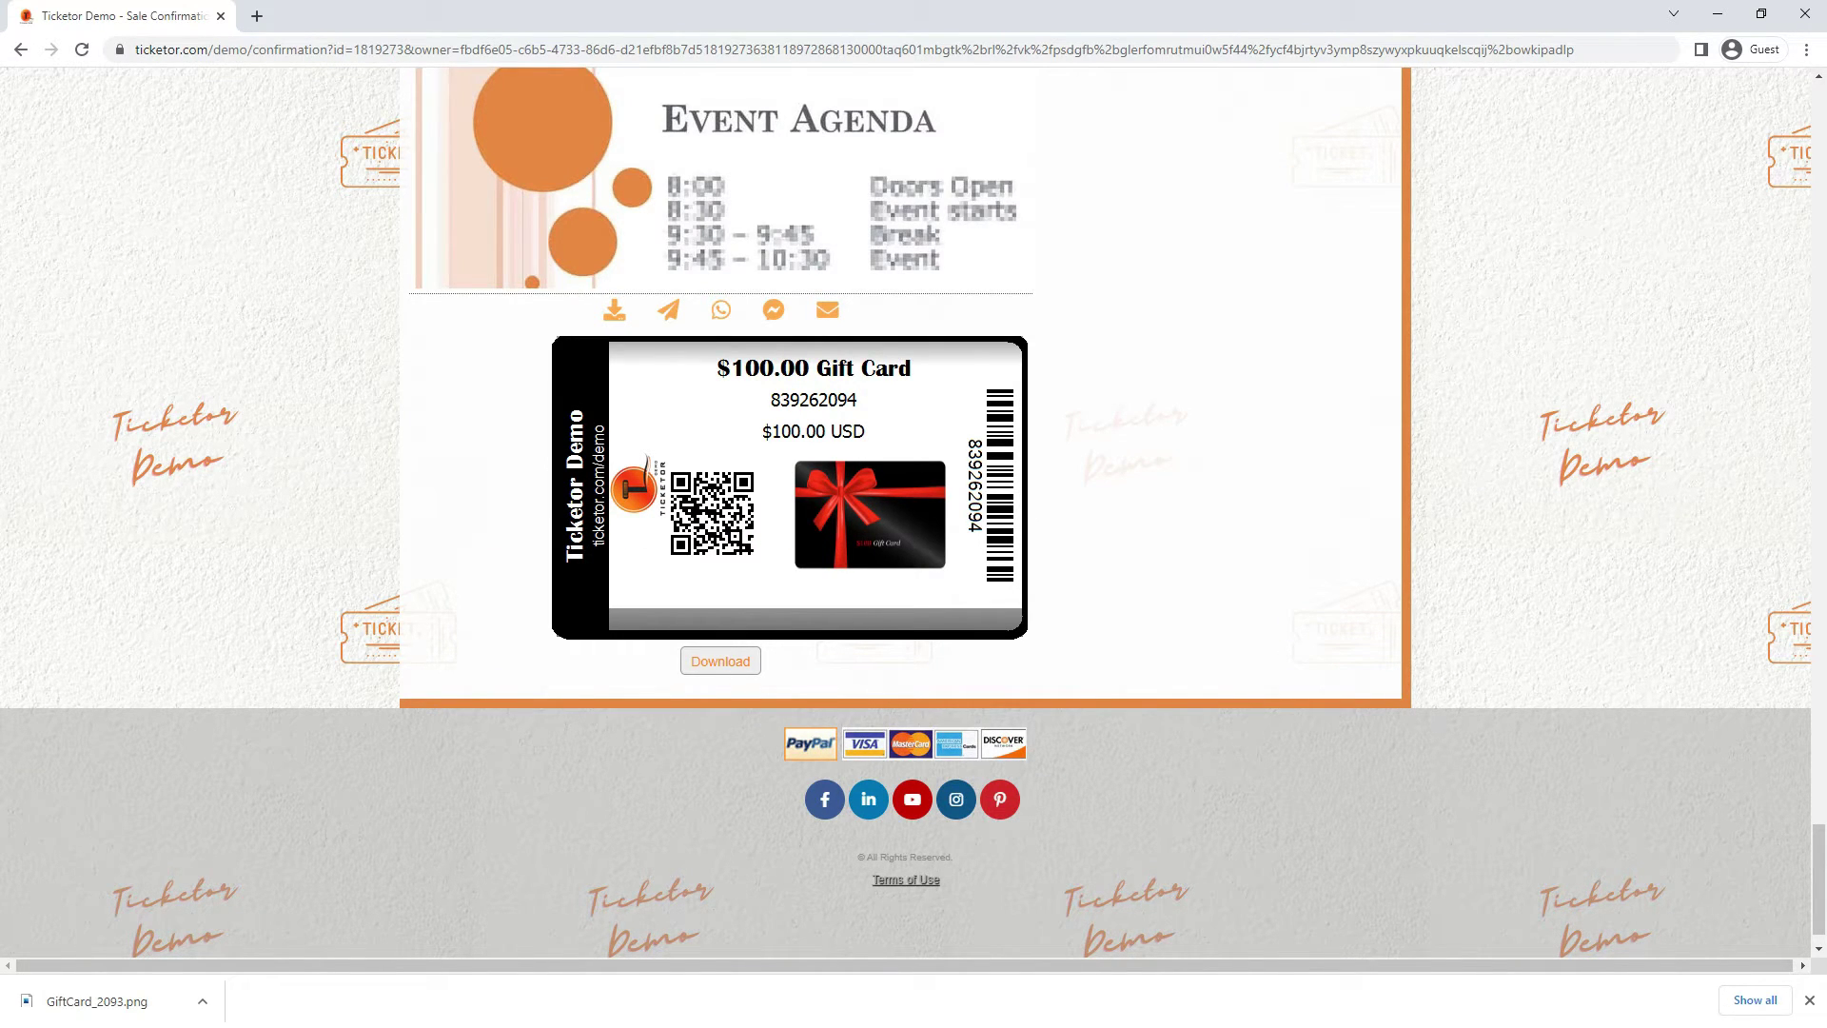
scroll(600, 419, "up", 1)
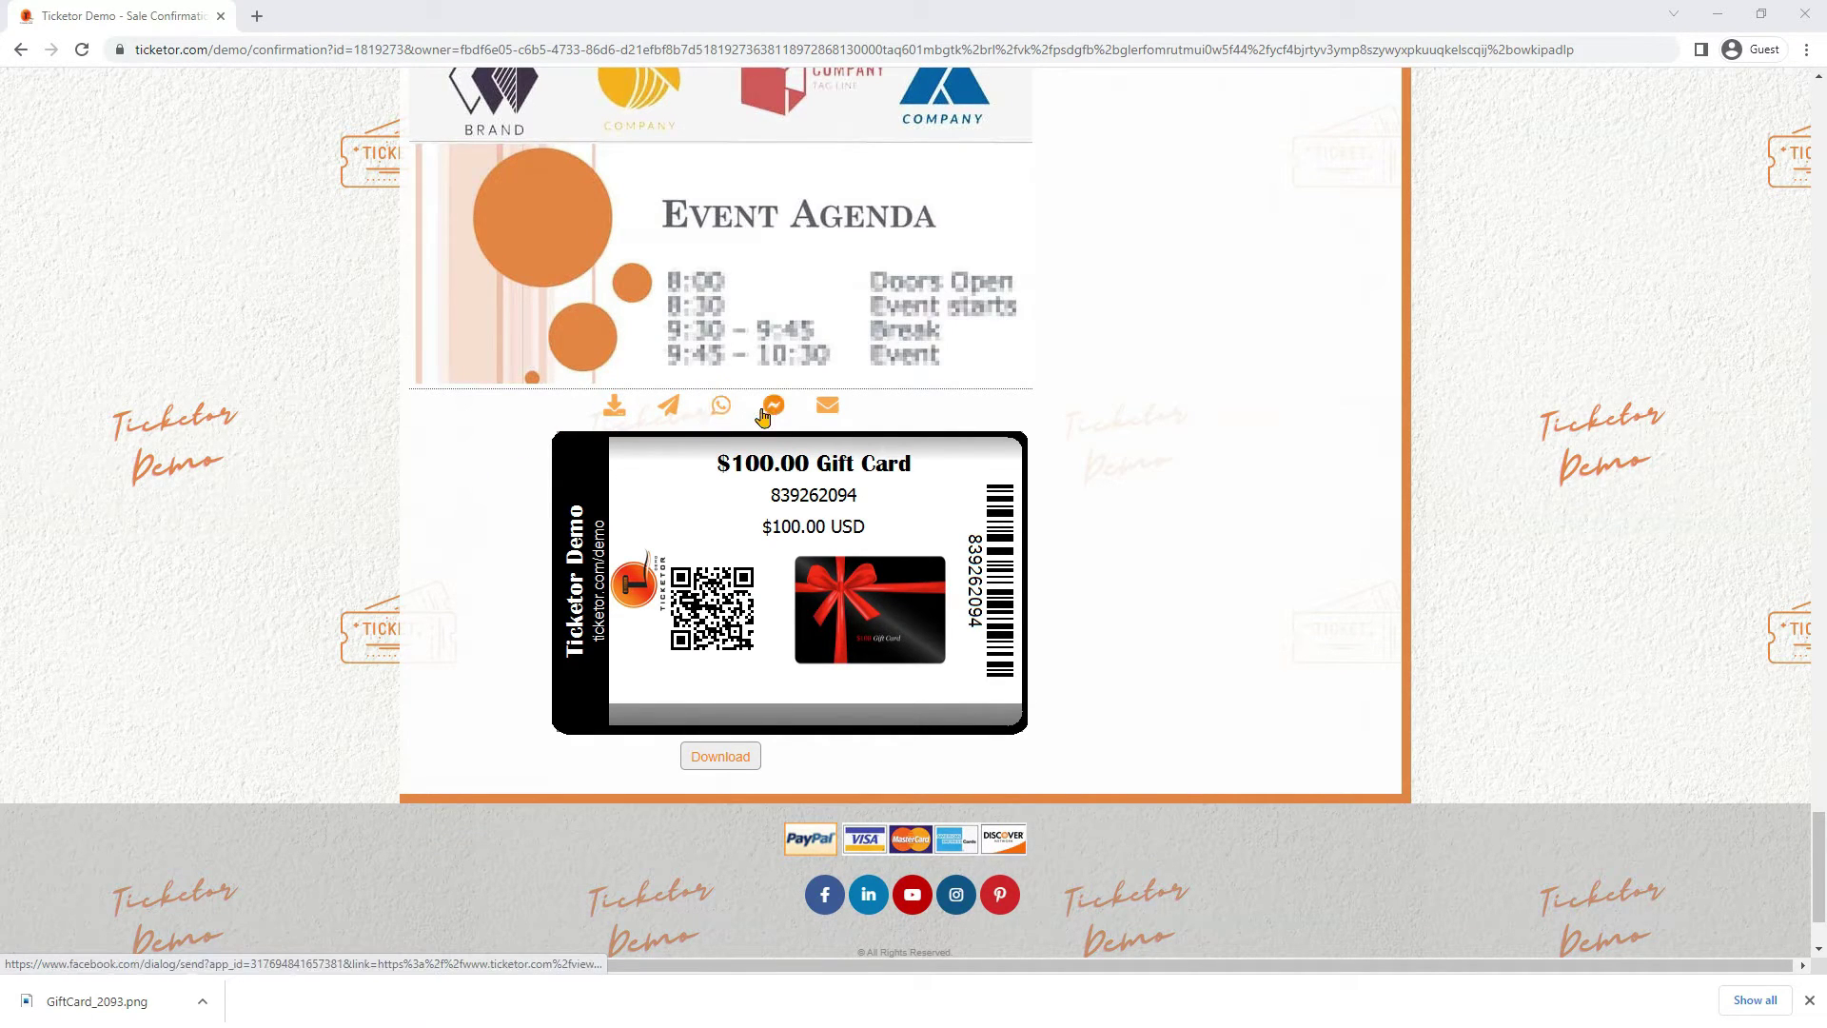
left_click(707, 758)
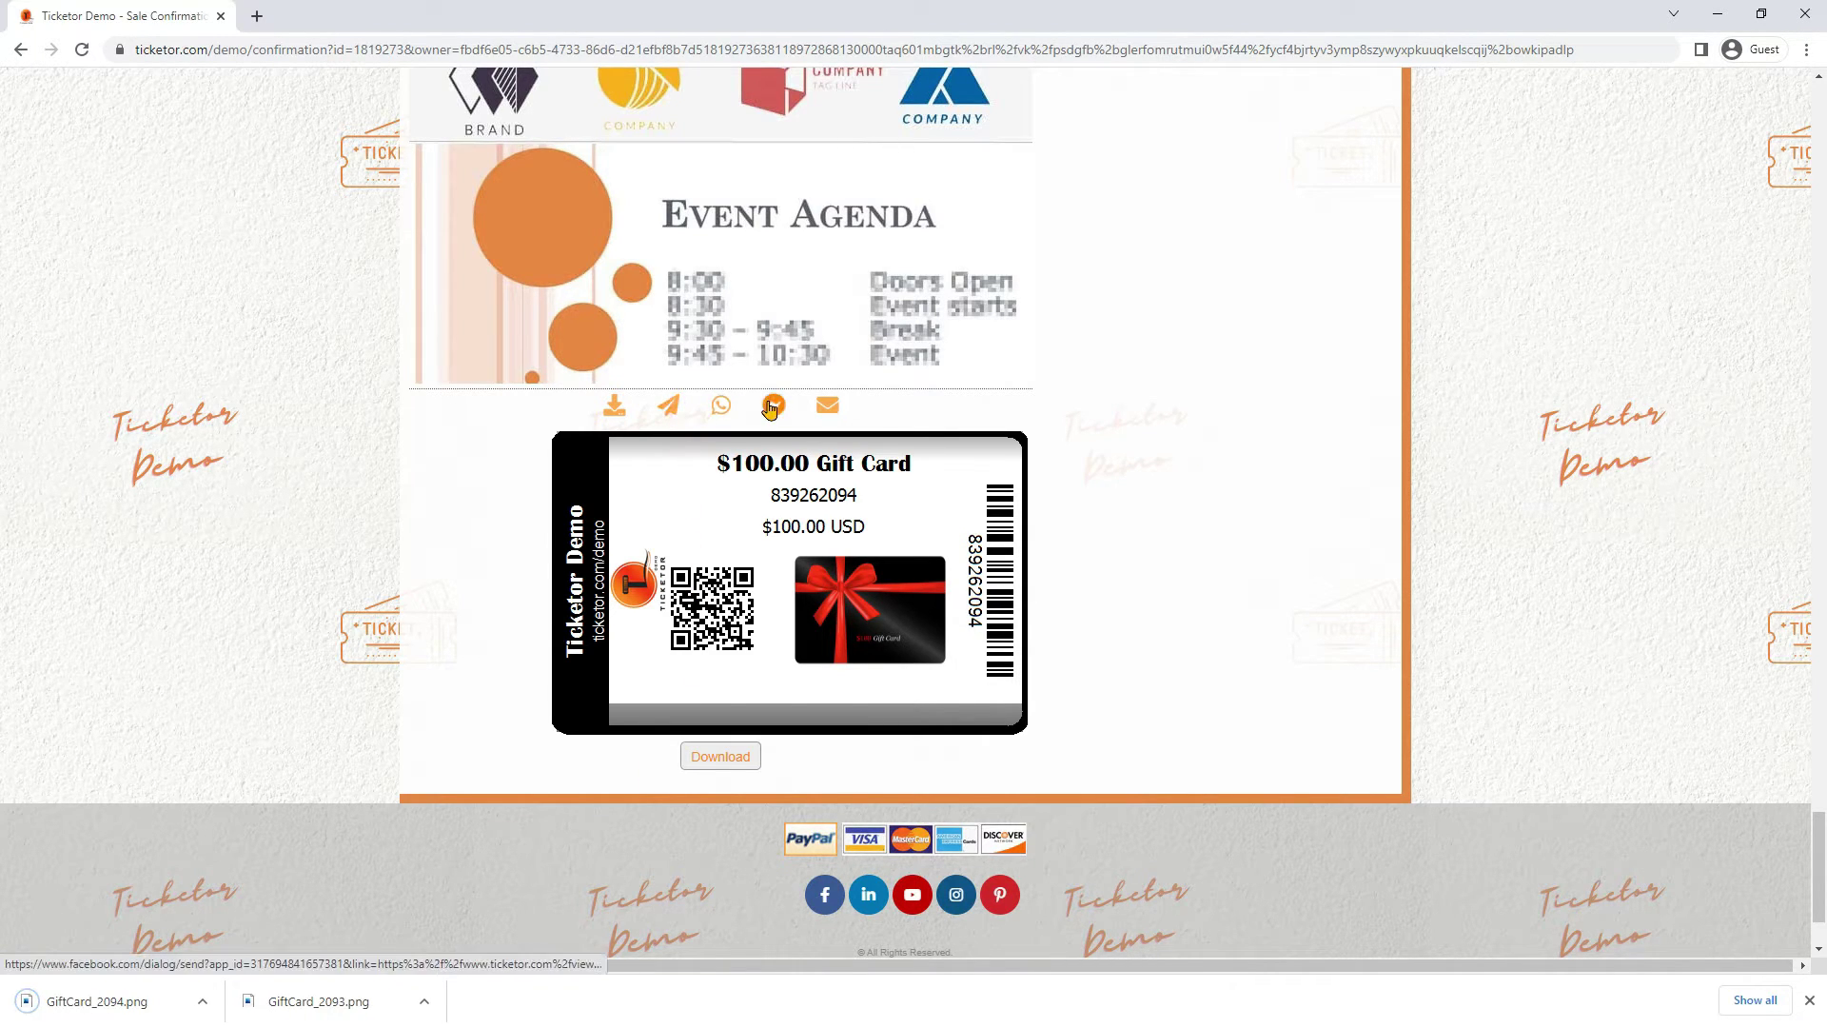
left_click(673, 411)
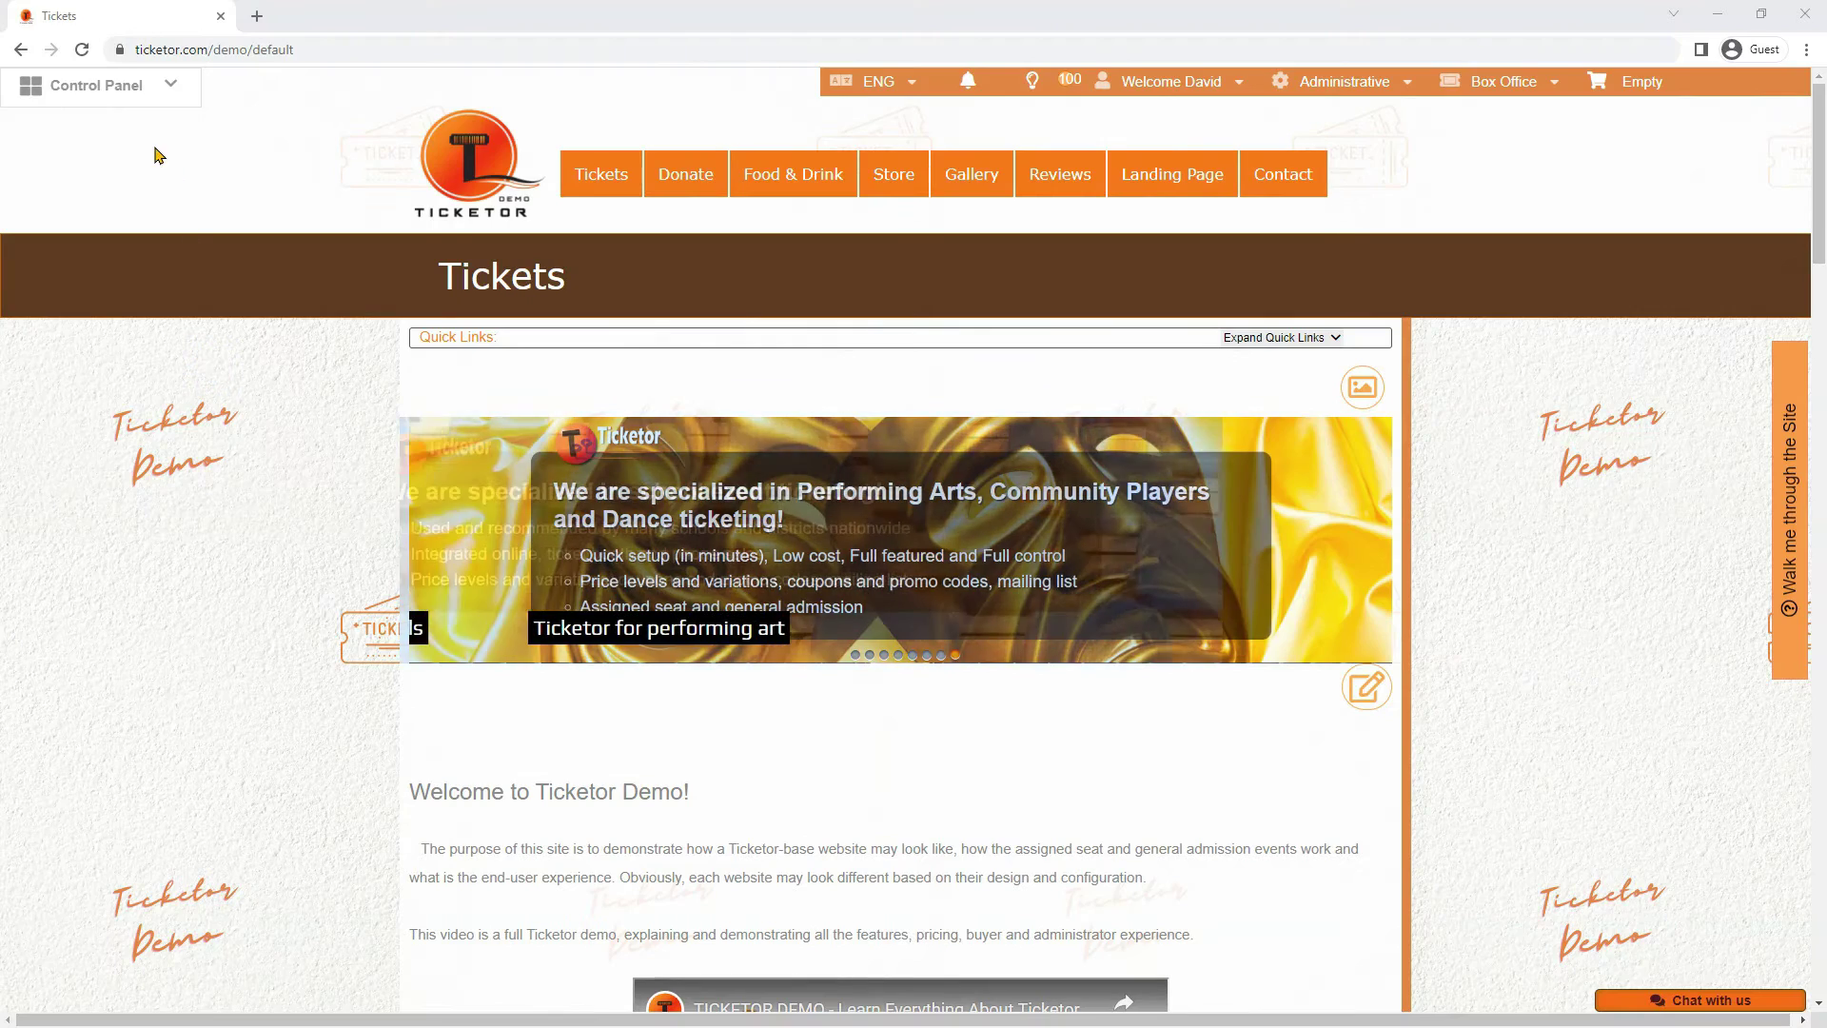
Open the box-office Sales Page showing merchandise, gift card and donation items
left_click(139, 88)
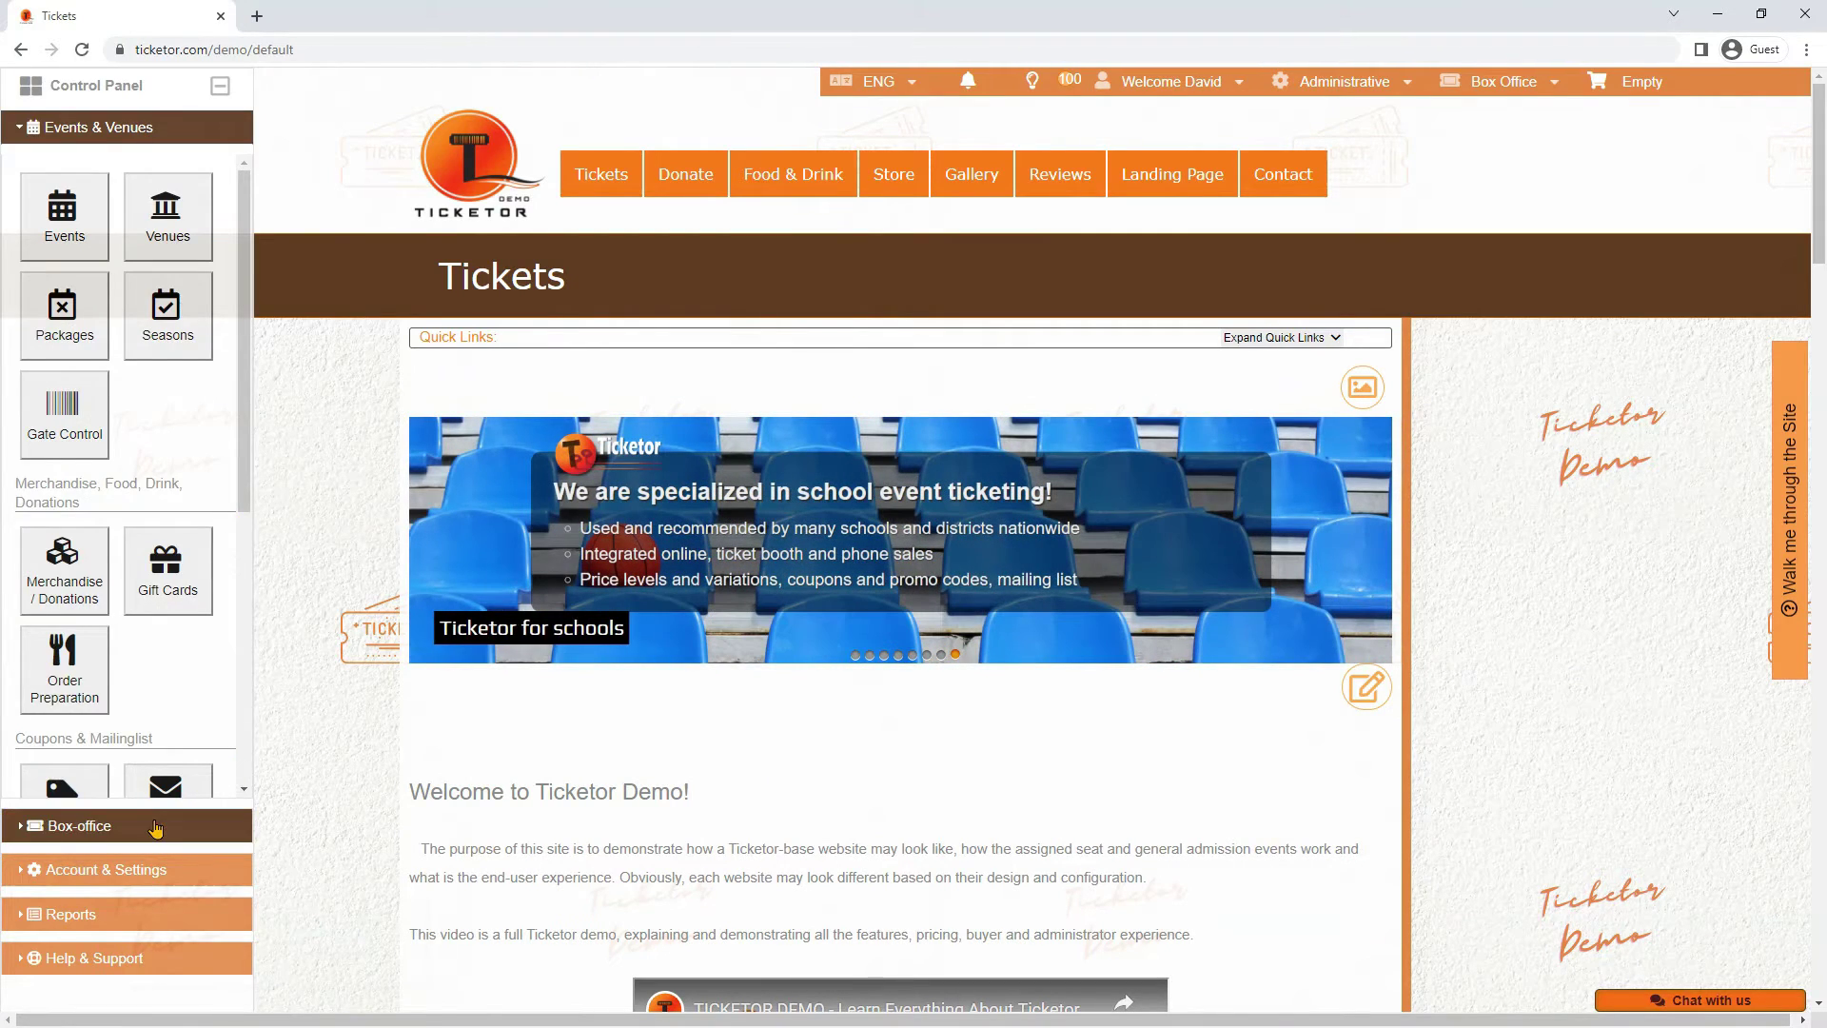
left_click(157, 826)
left_click(73, 259)
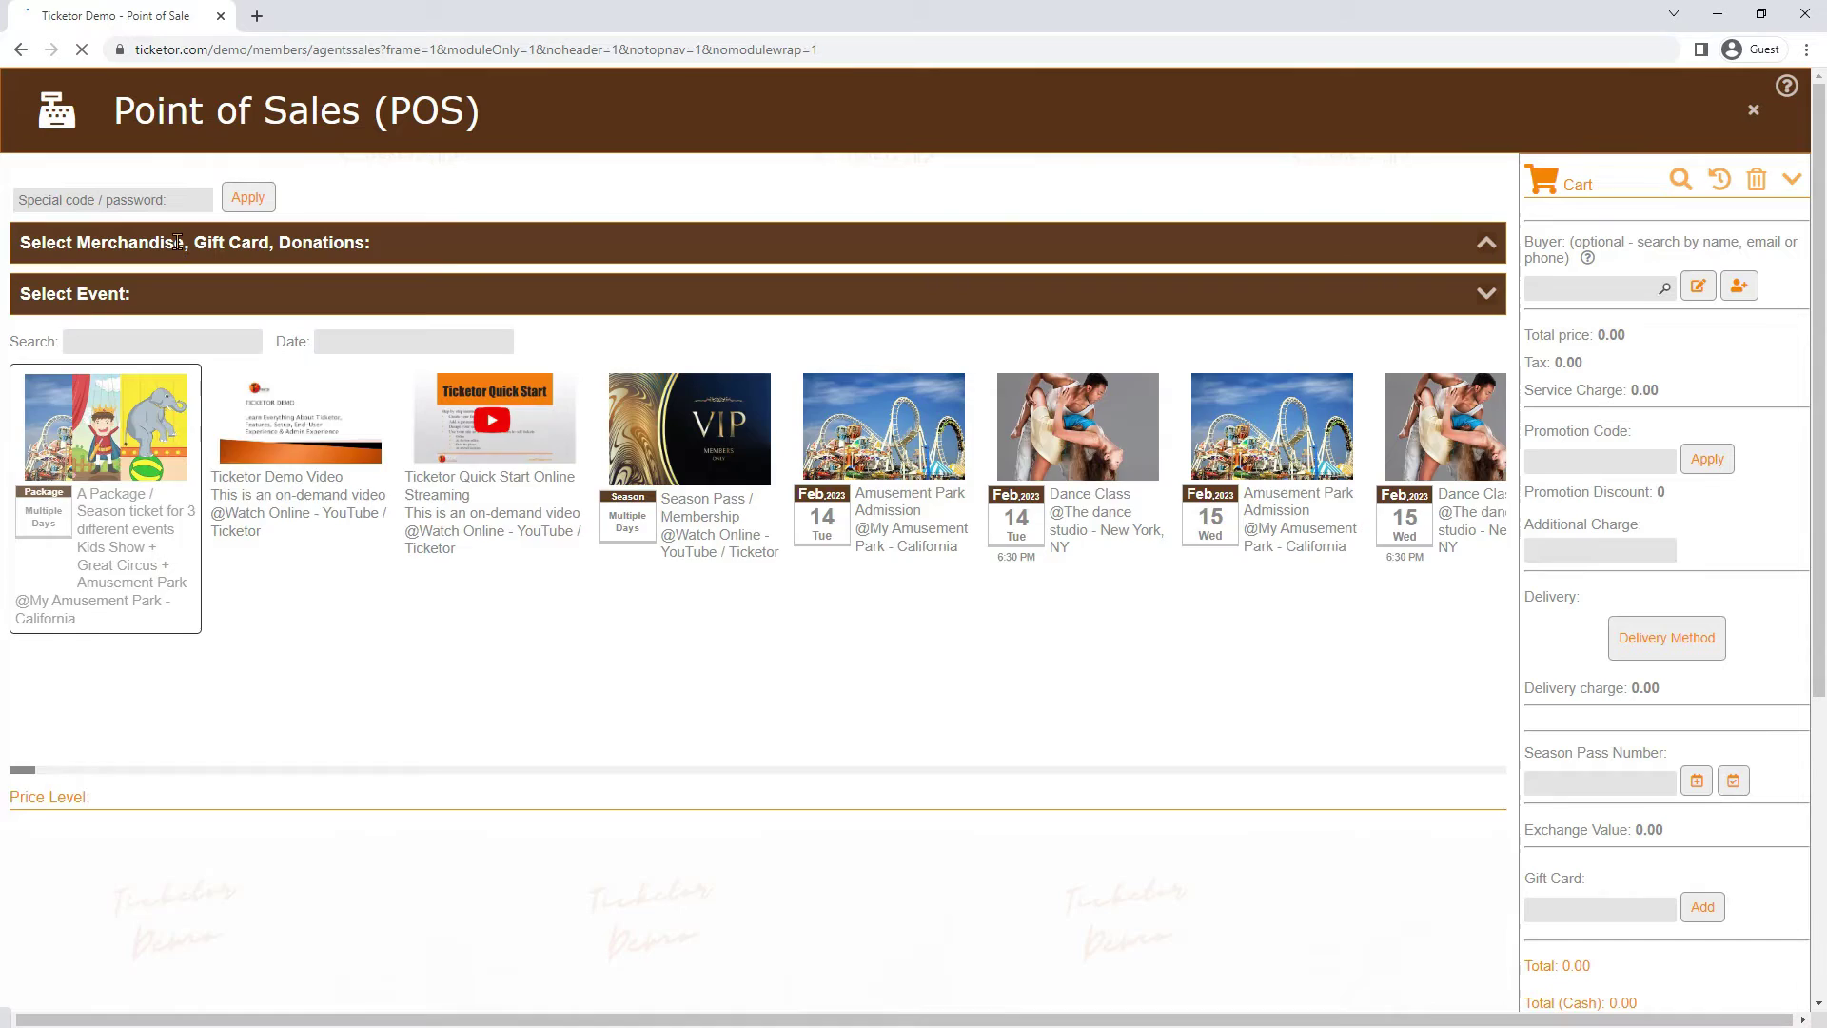
left_click(177, 242)
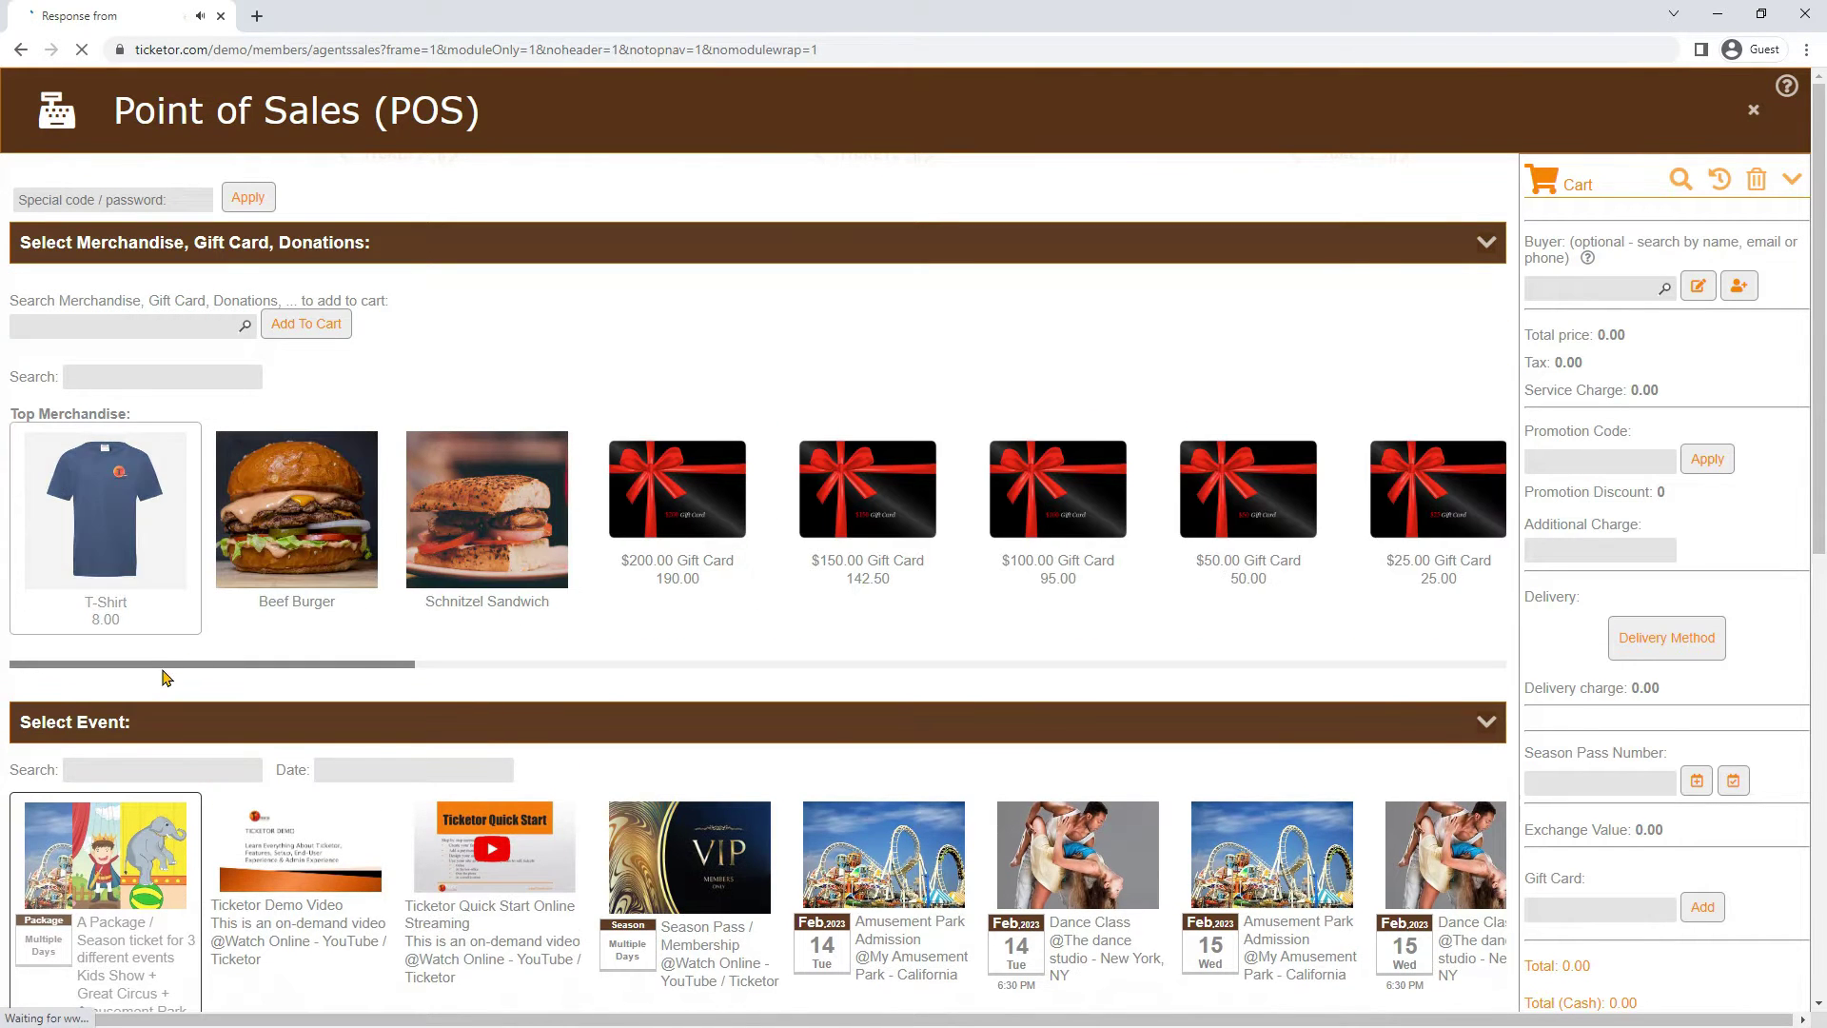
left_click_drag(151, 673, 34, 676)
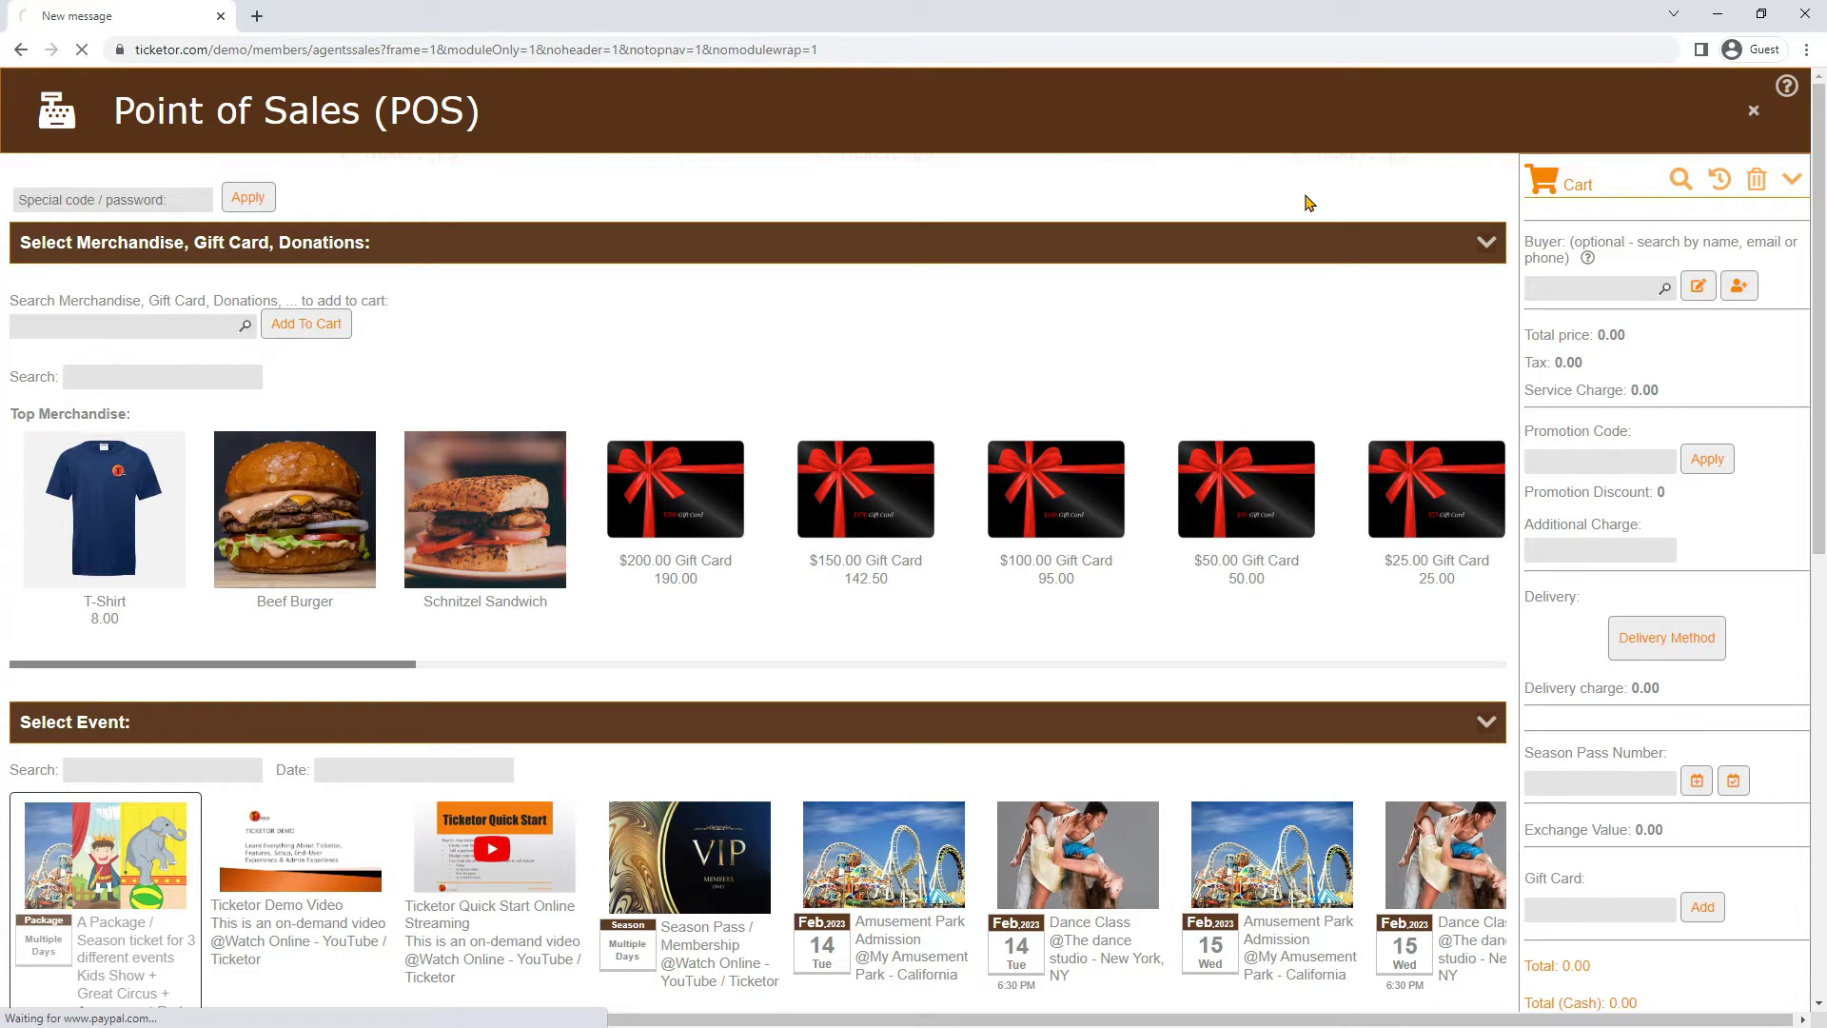
Go to the Bar page and open its POS page in a new tab
mouse_move(794, 180)
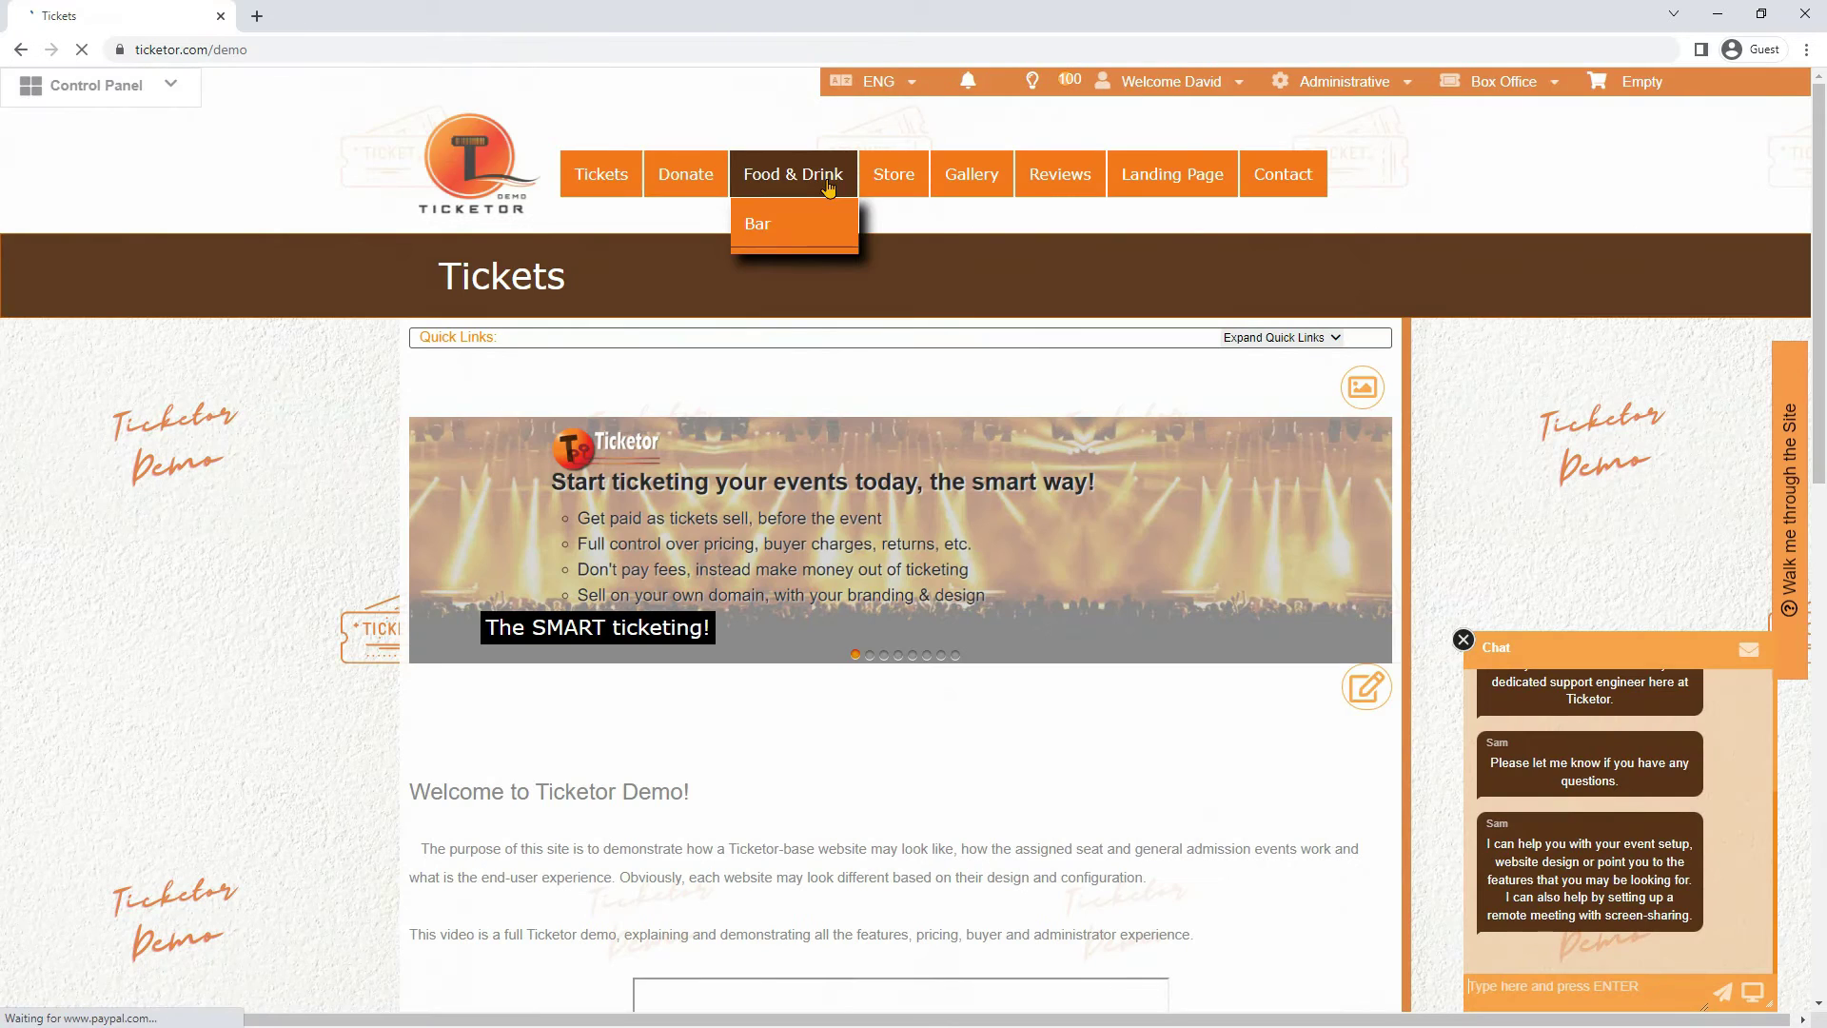
left_click(777, 250)
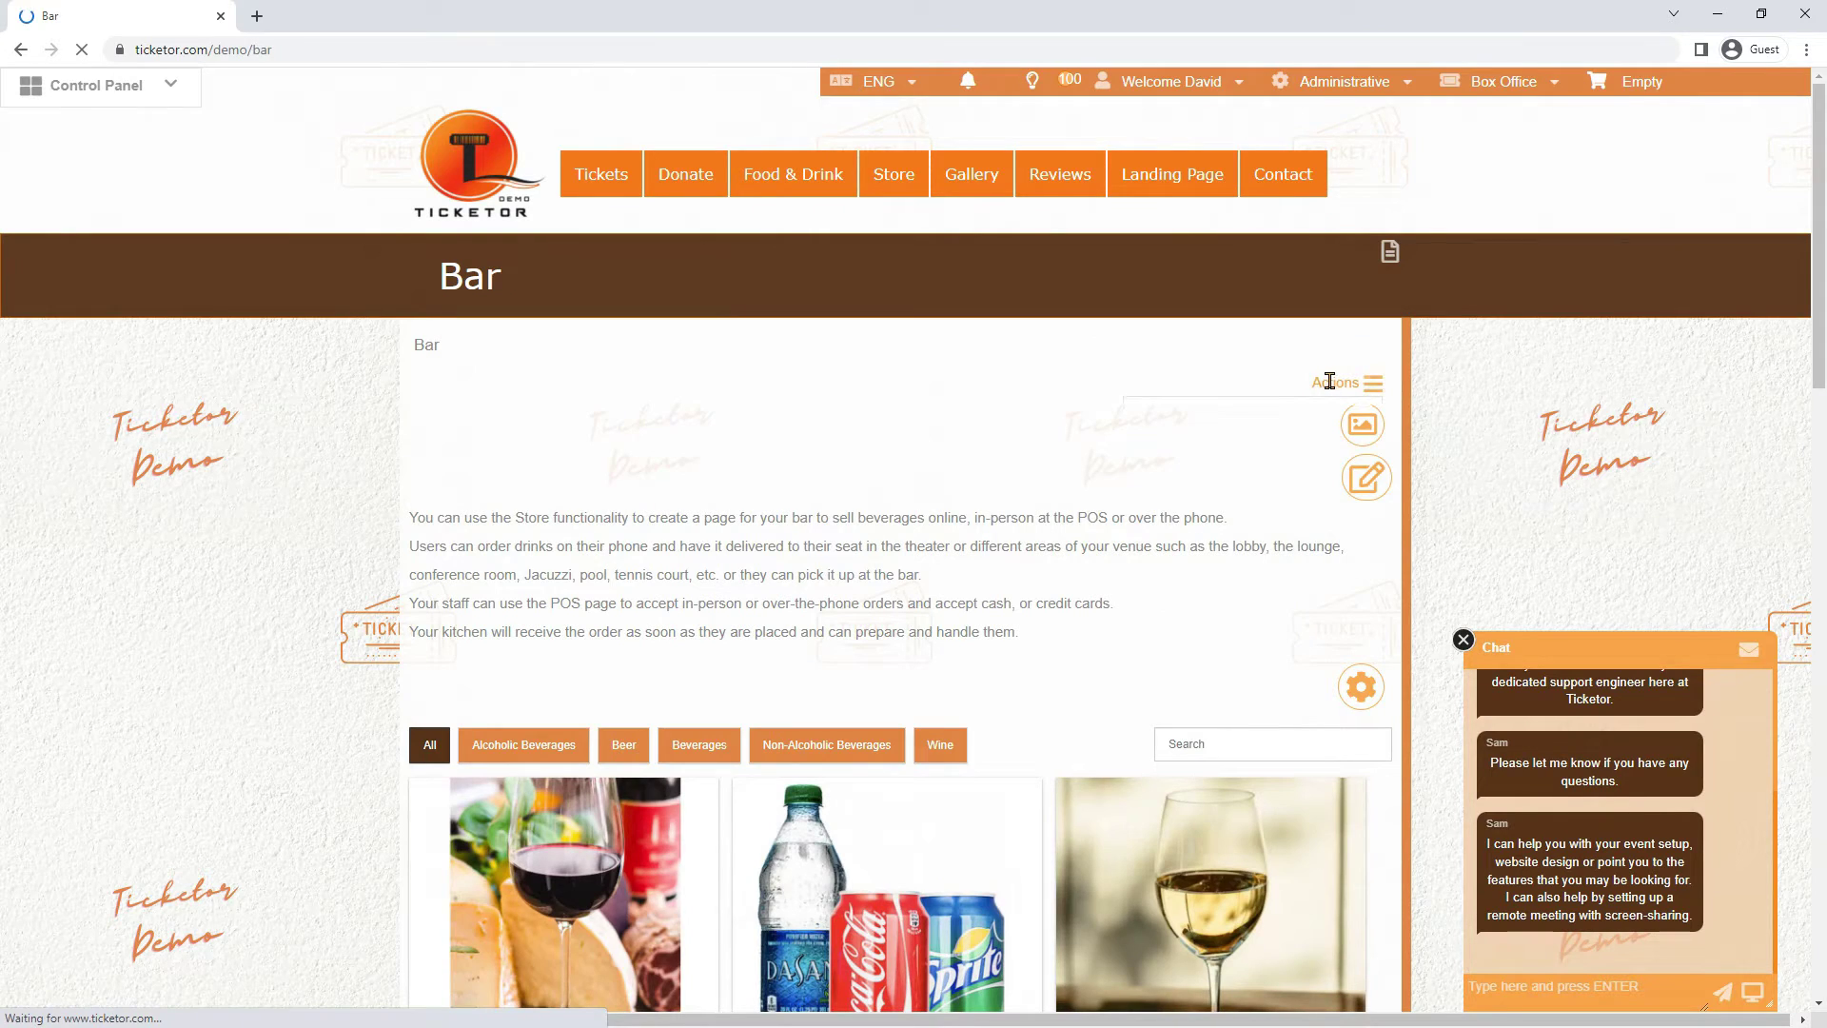
mouse_move(1323, 380)
left_click(1262, 424)
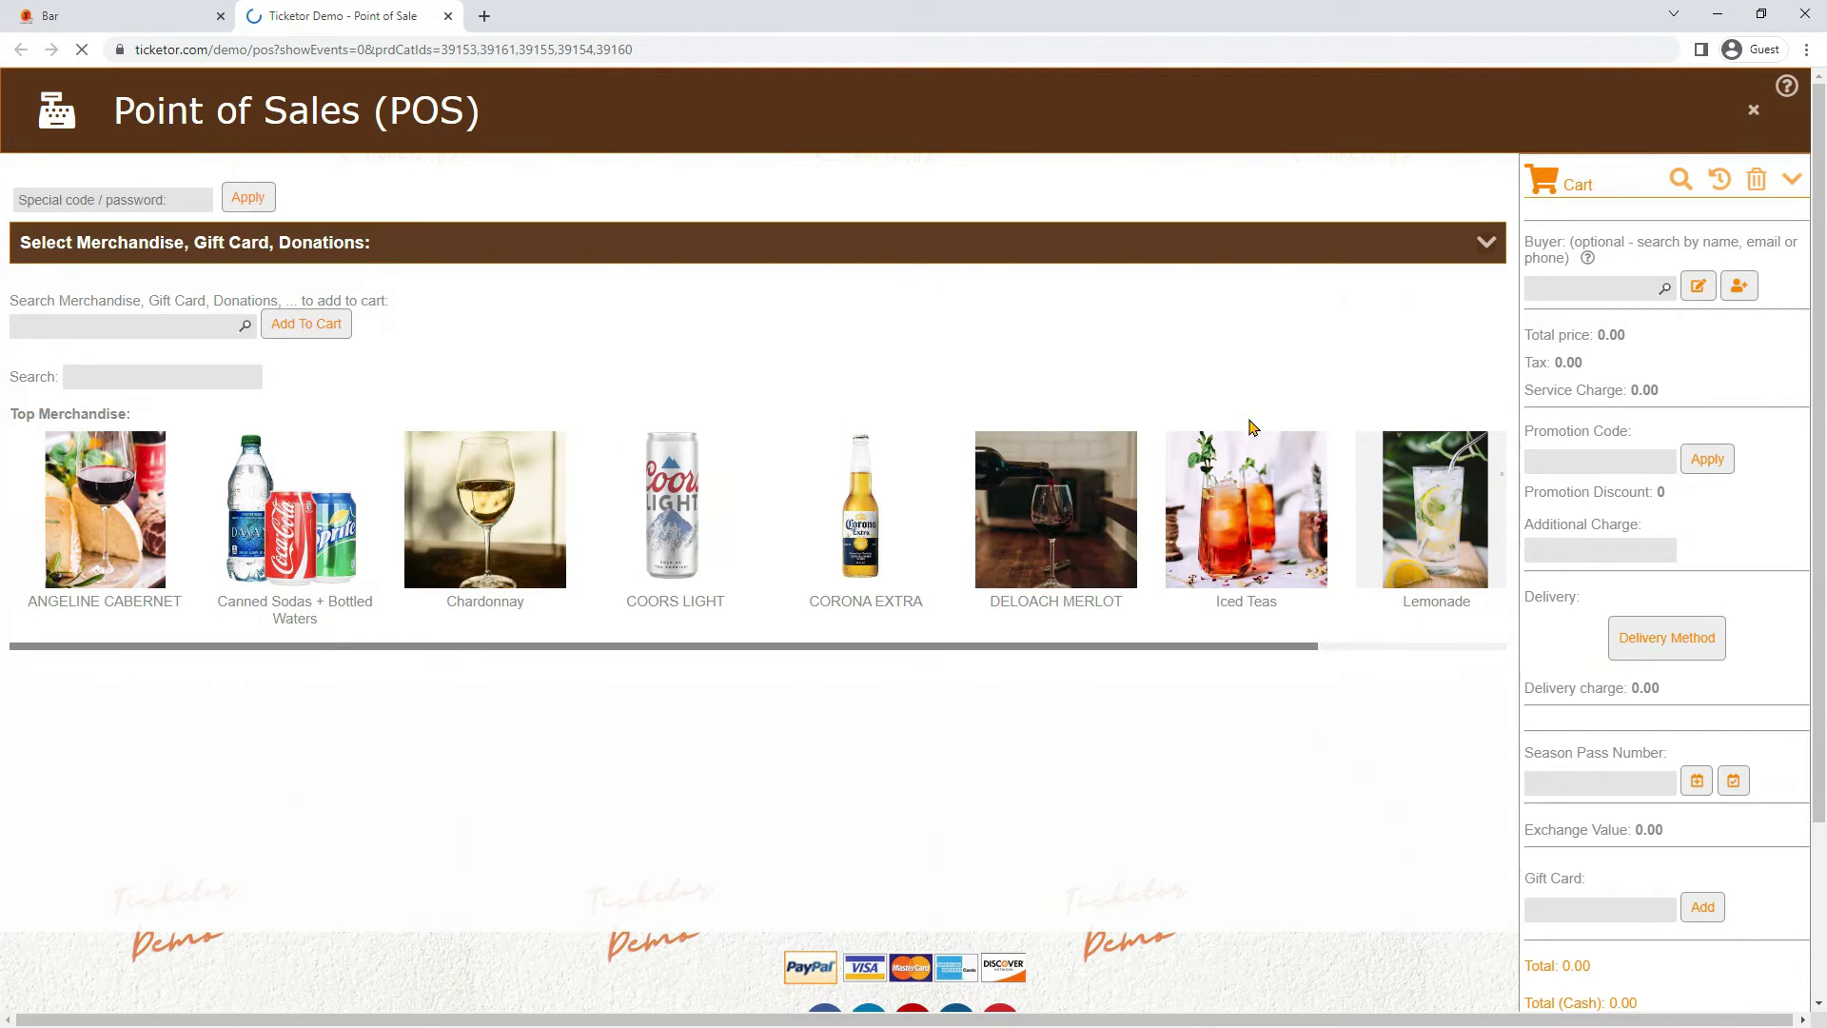
Add one $8.00 Chardonnay glass to the cart and set an existing customer as buyer
left_click(497, 519)
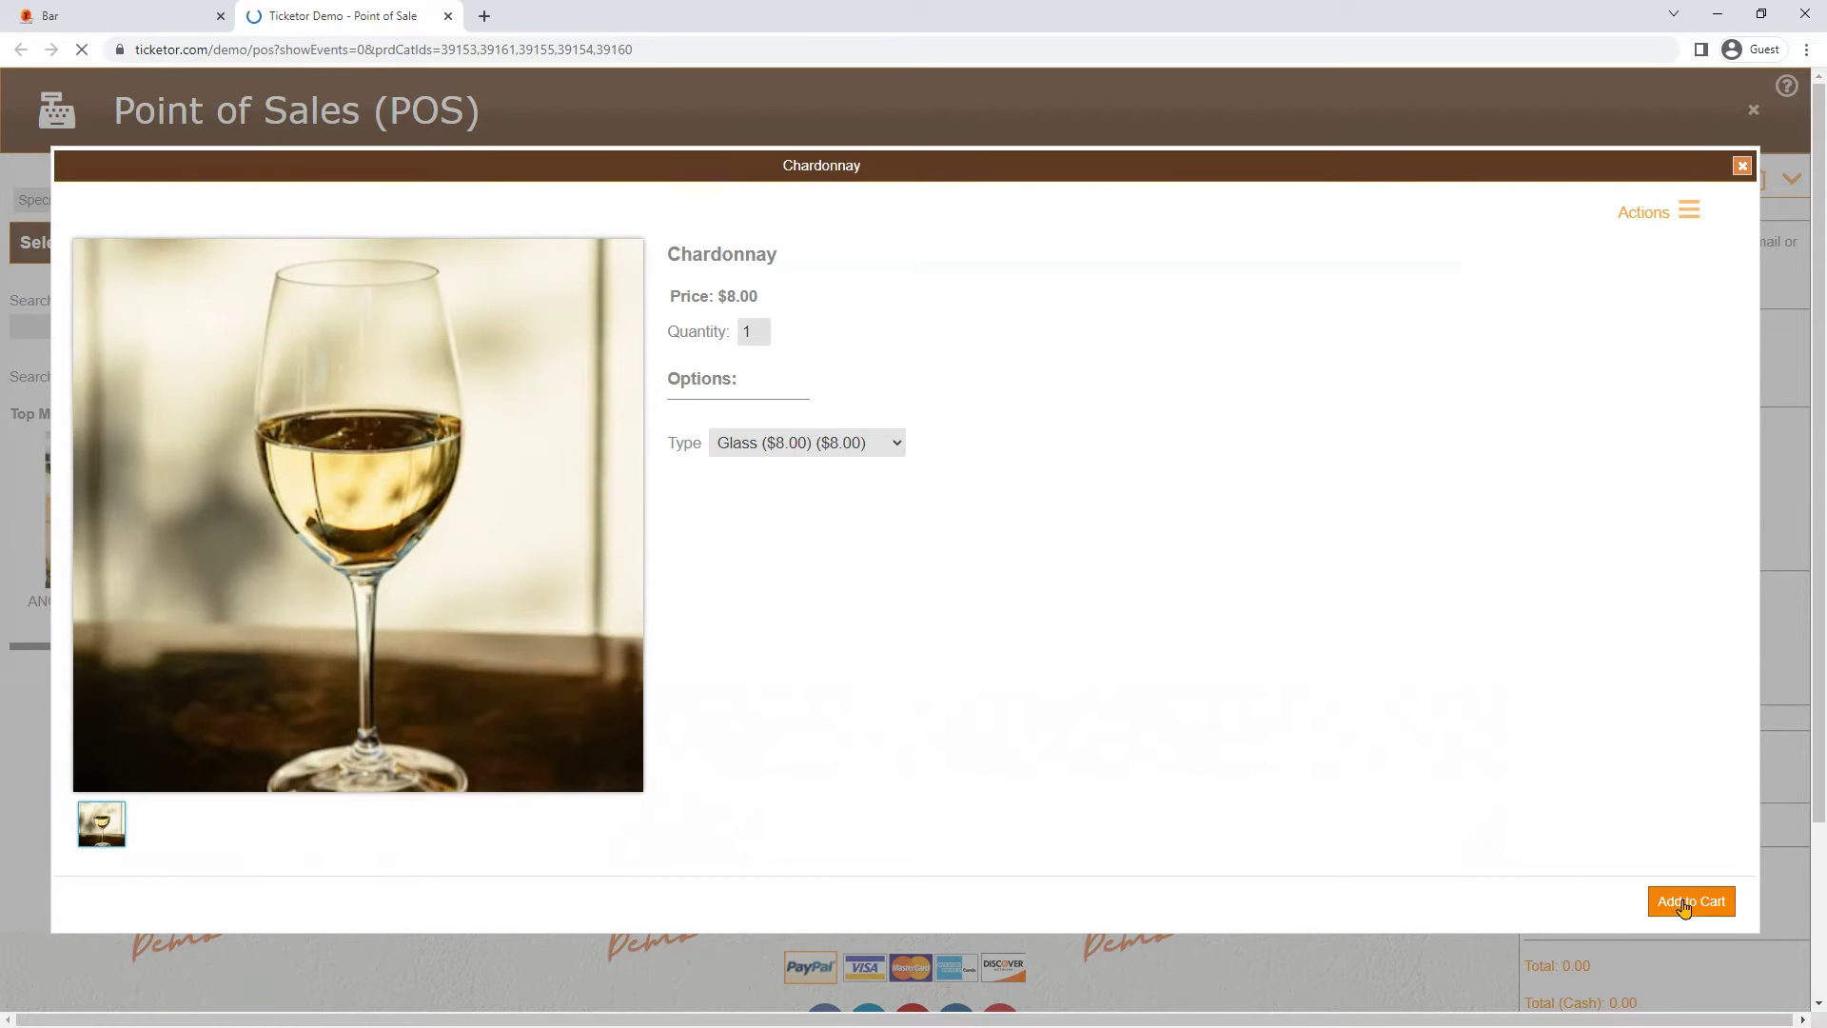
left_click(1683, 905)
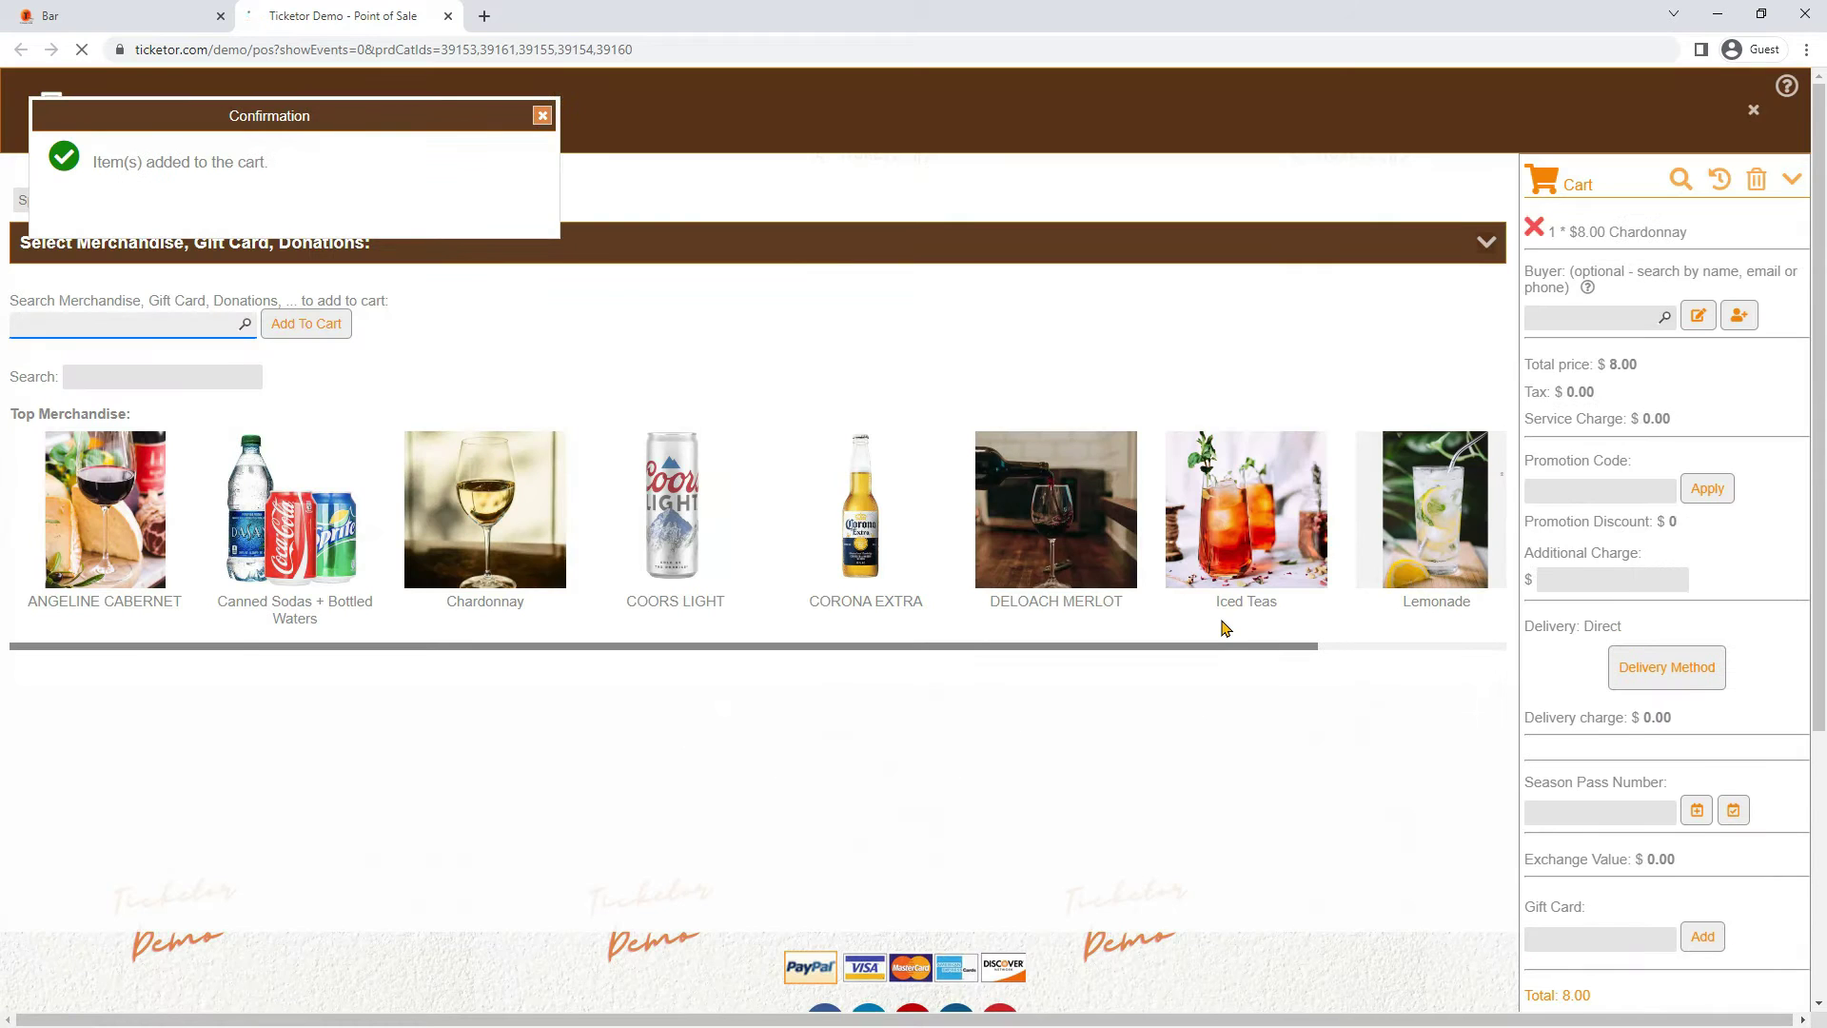
left_click(1568, 323)
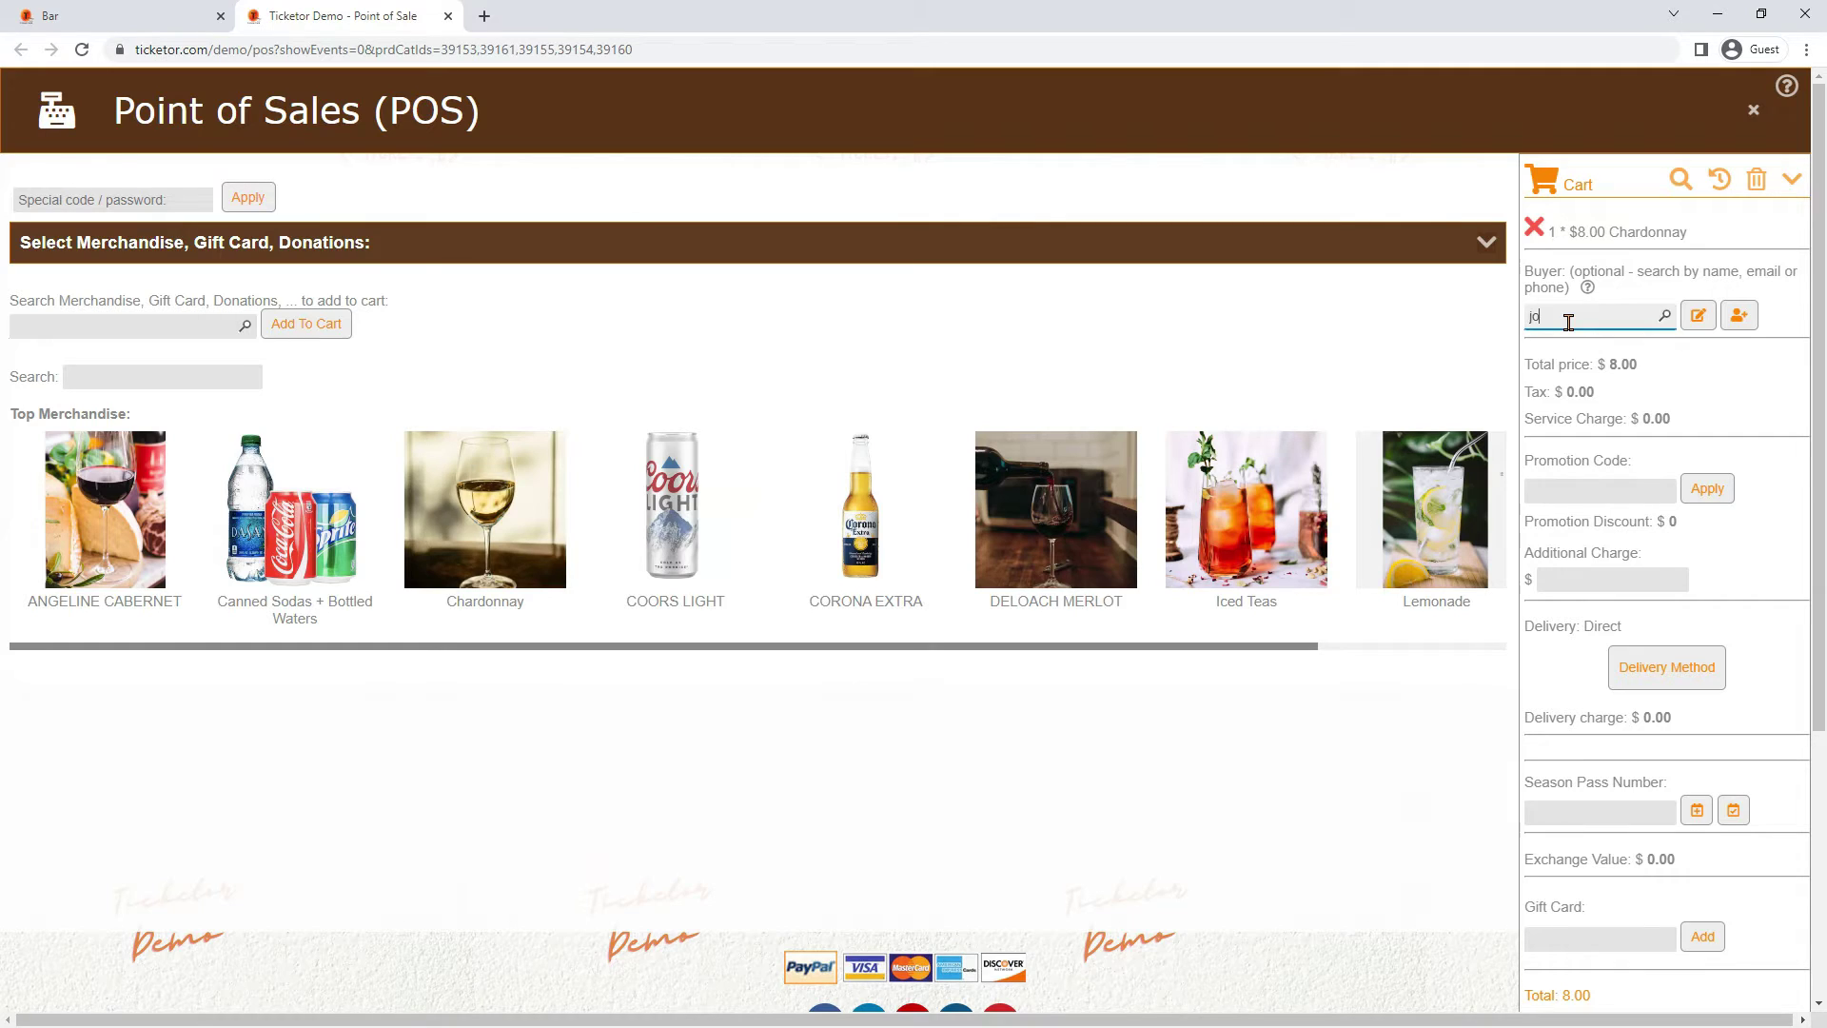
type("johnsmi")
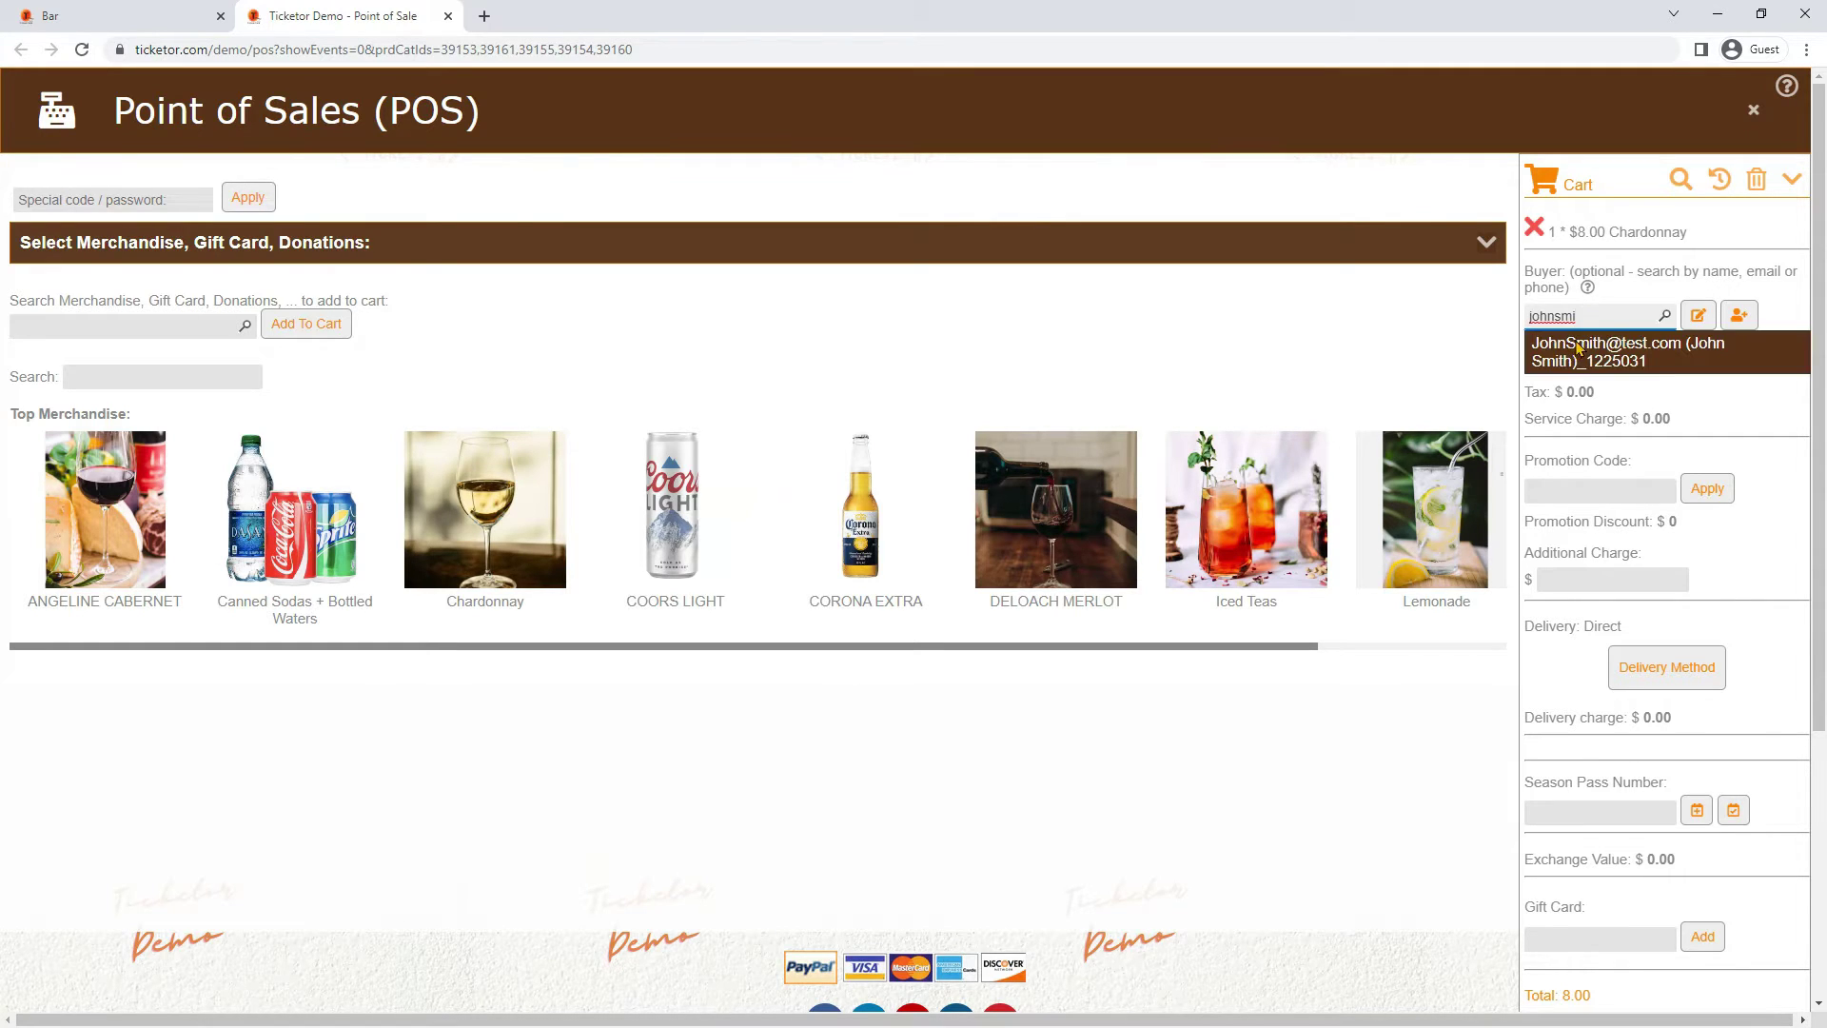
left_click(1572, 354)
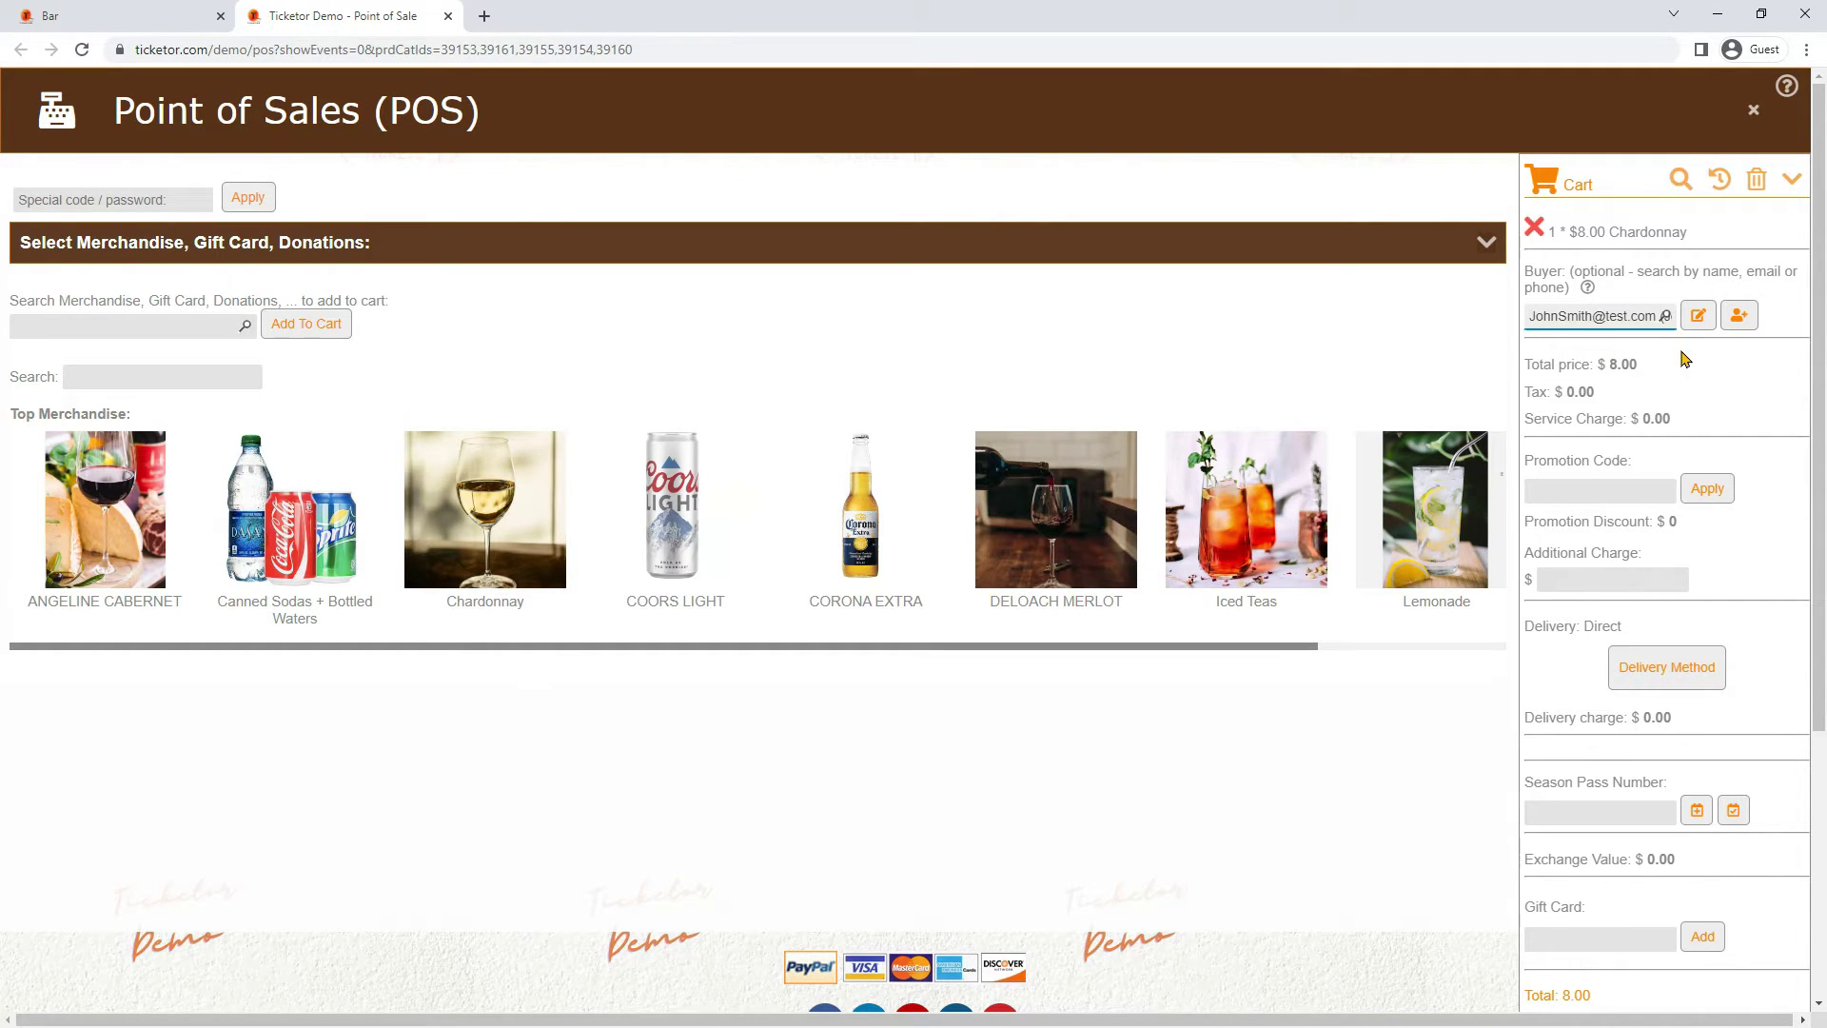
scroll(1677, 398, "down", 2)
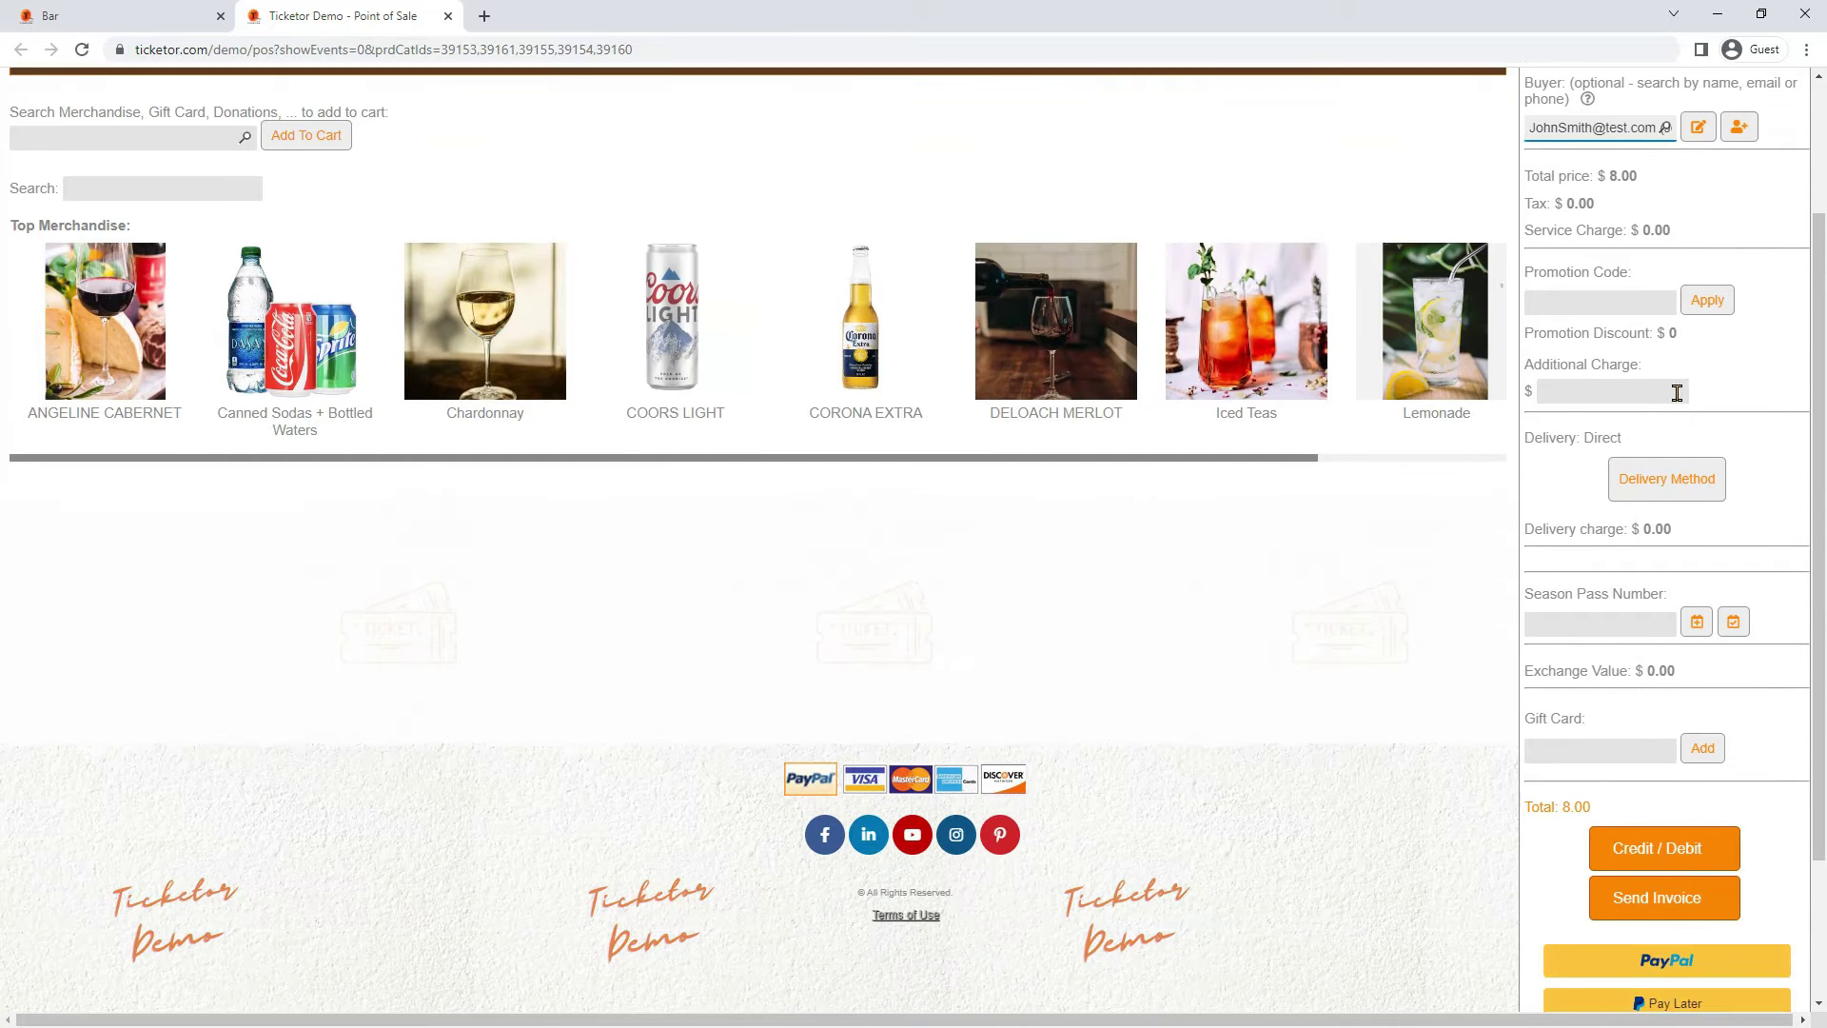
scroll(1623, 570, "down", 1)
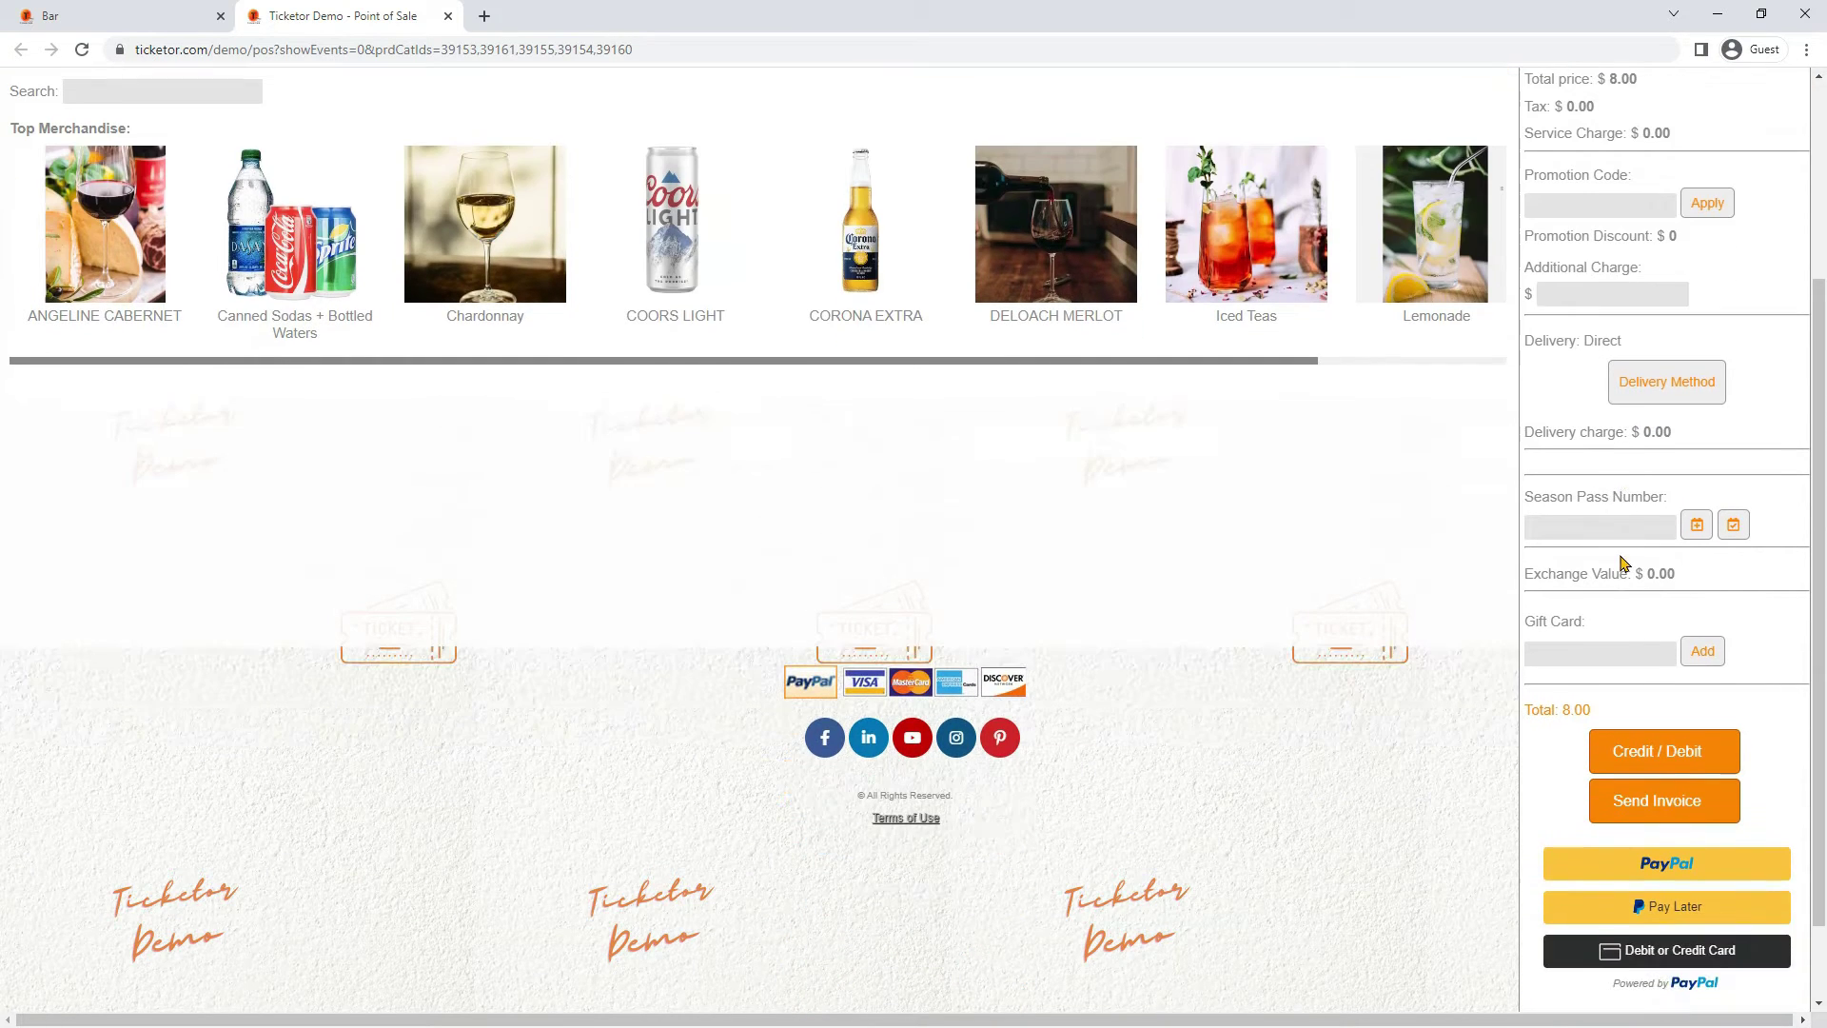
left_click(1674, 371)
left_click(500, 534)
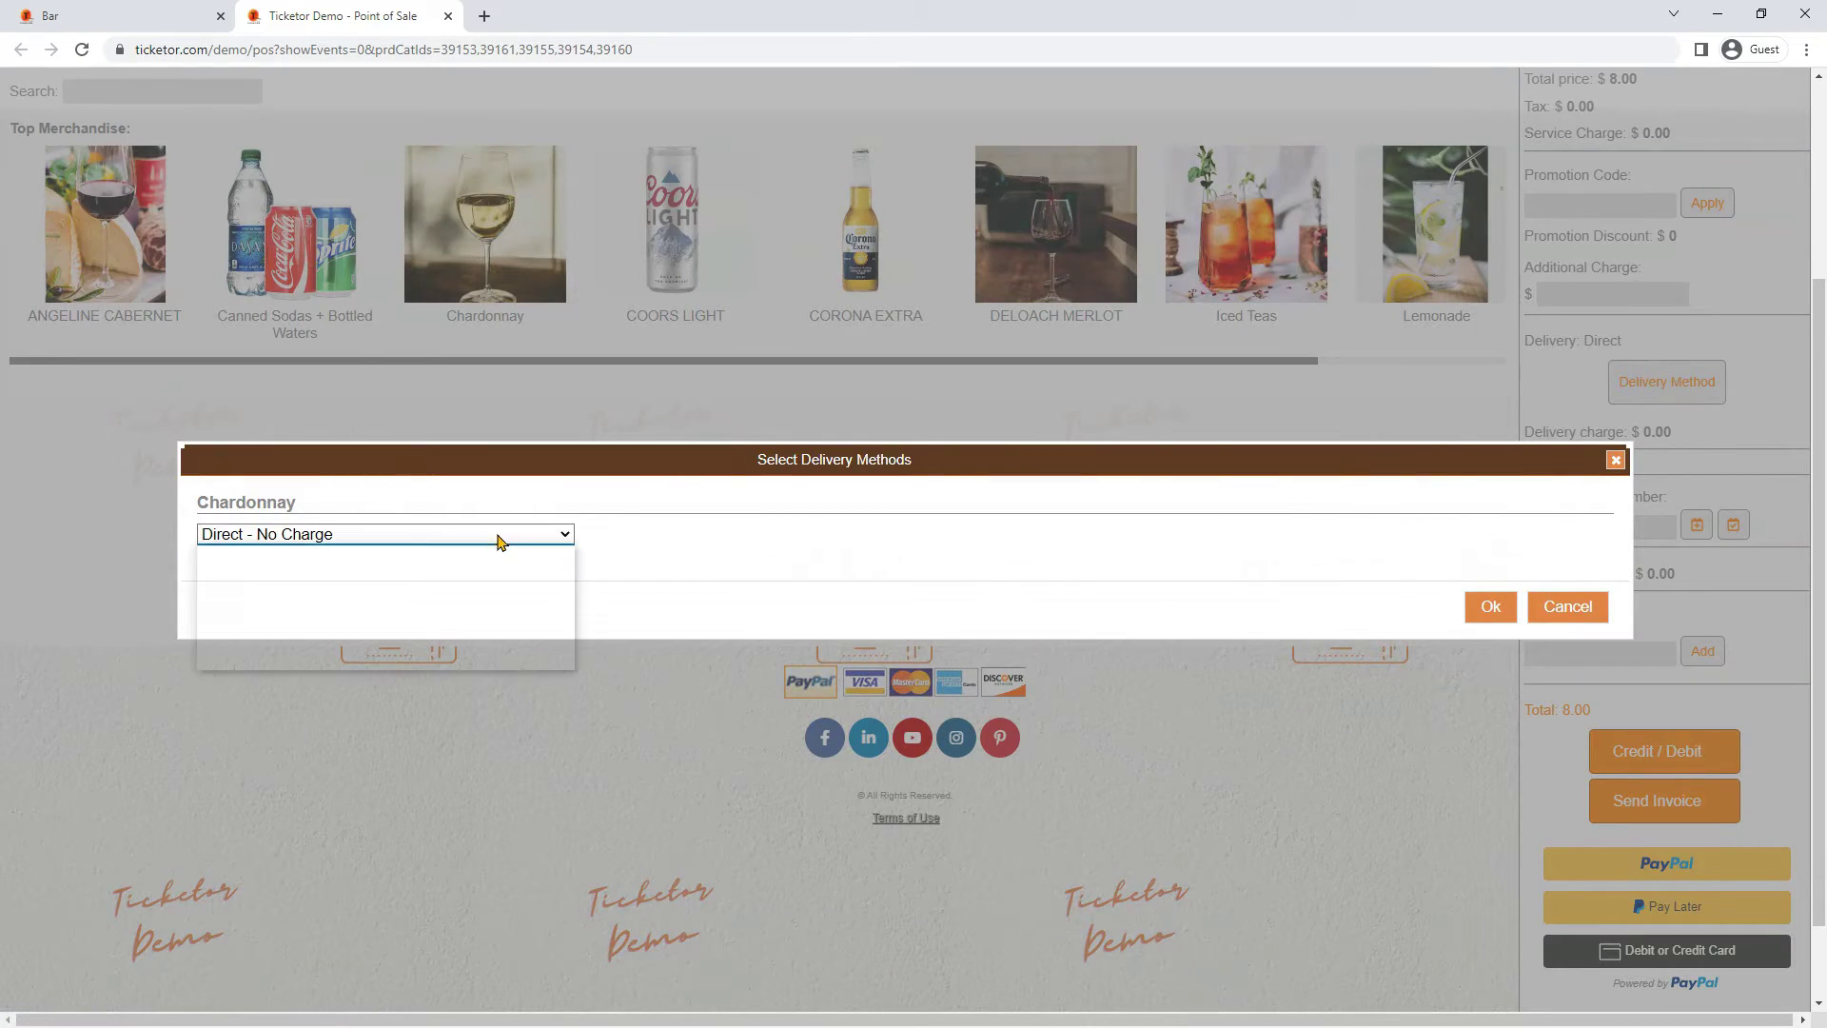
left_click(499, 541)
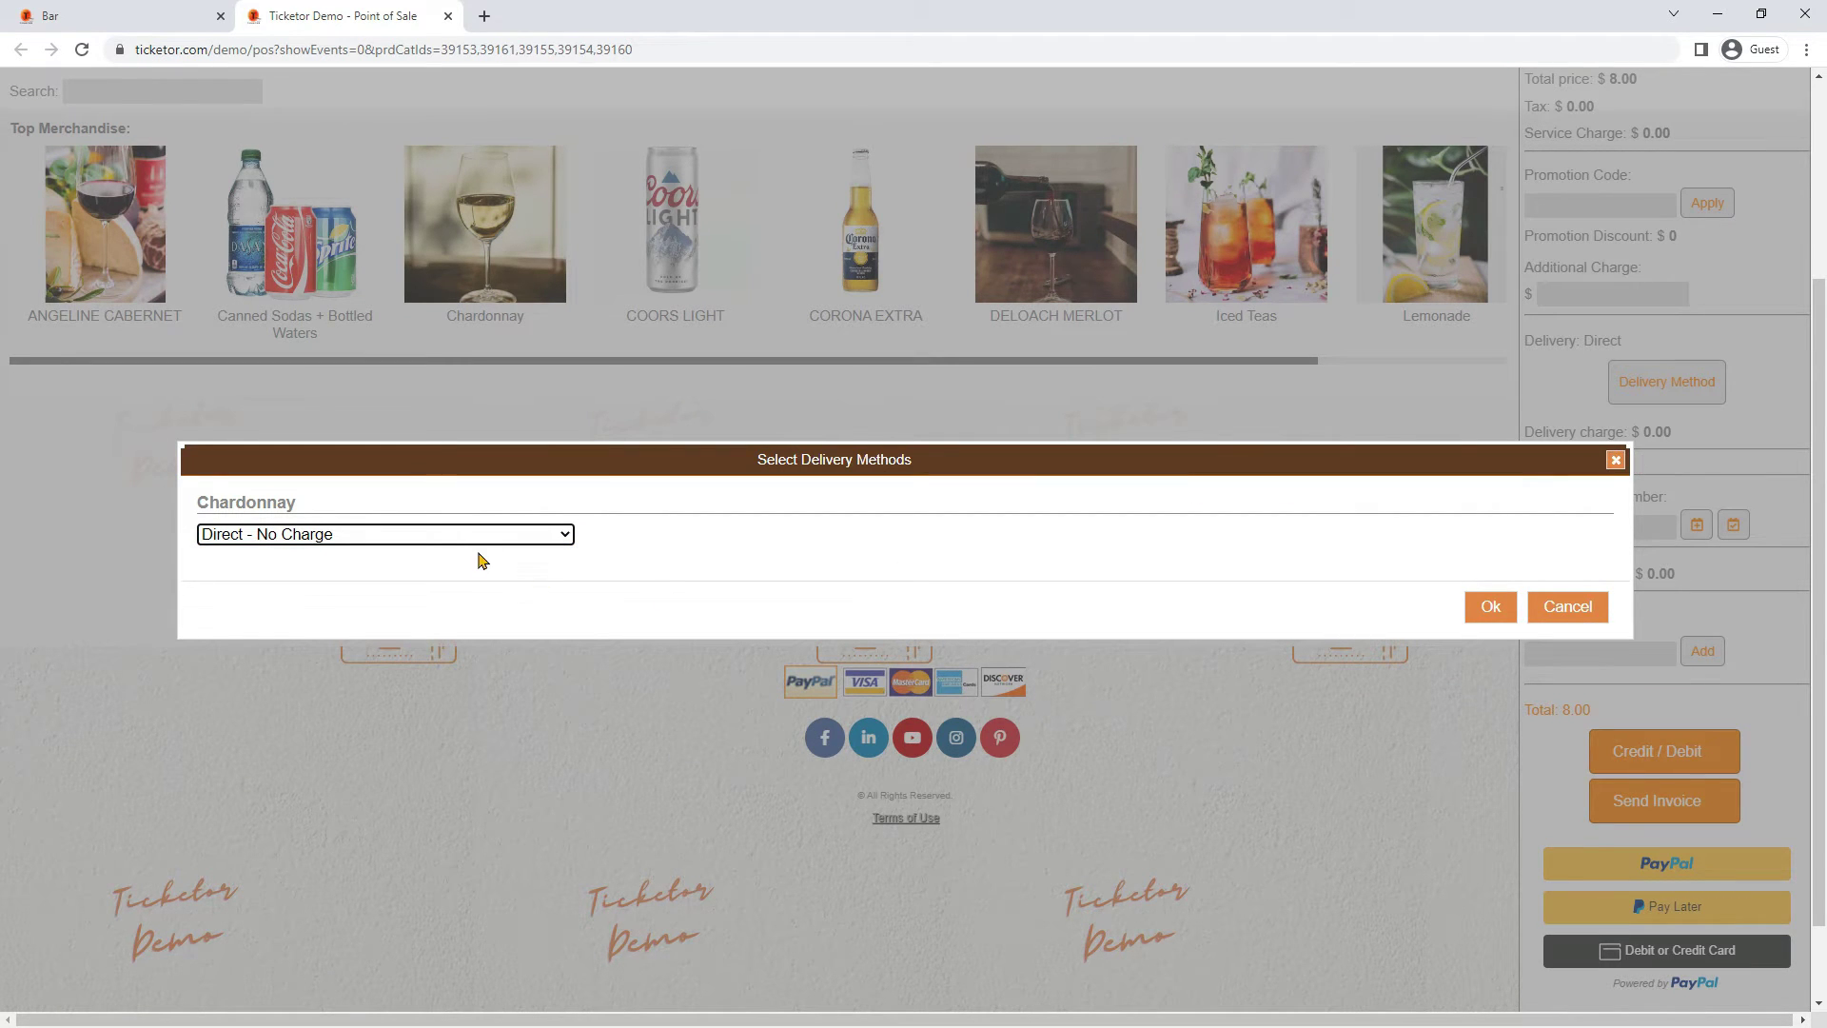
left_click(452, 538)
left_click(353, 576)
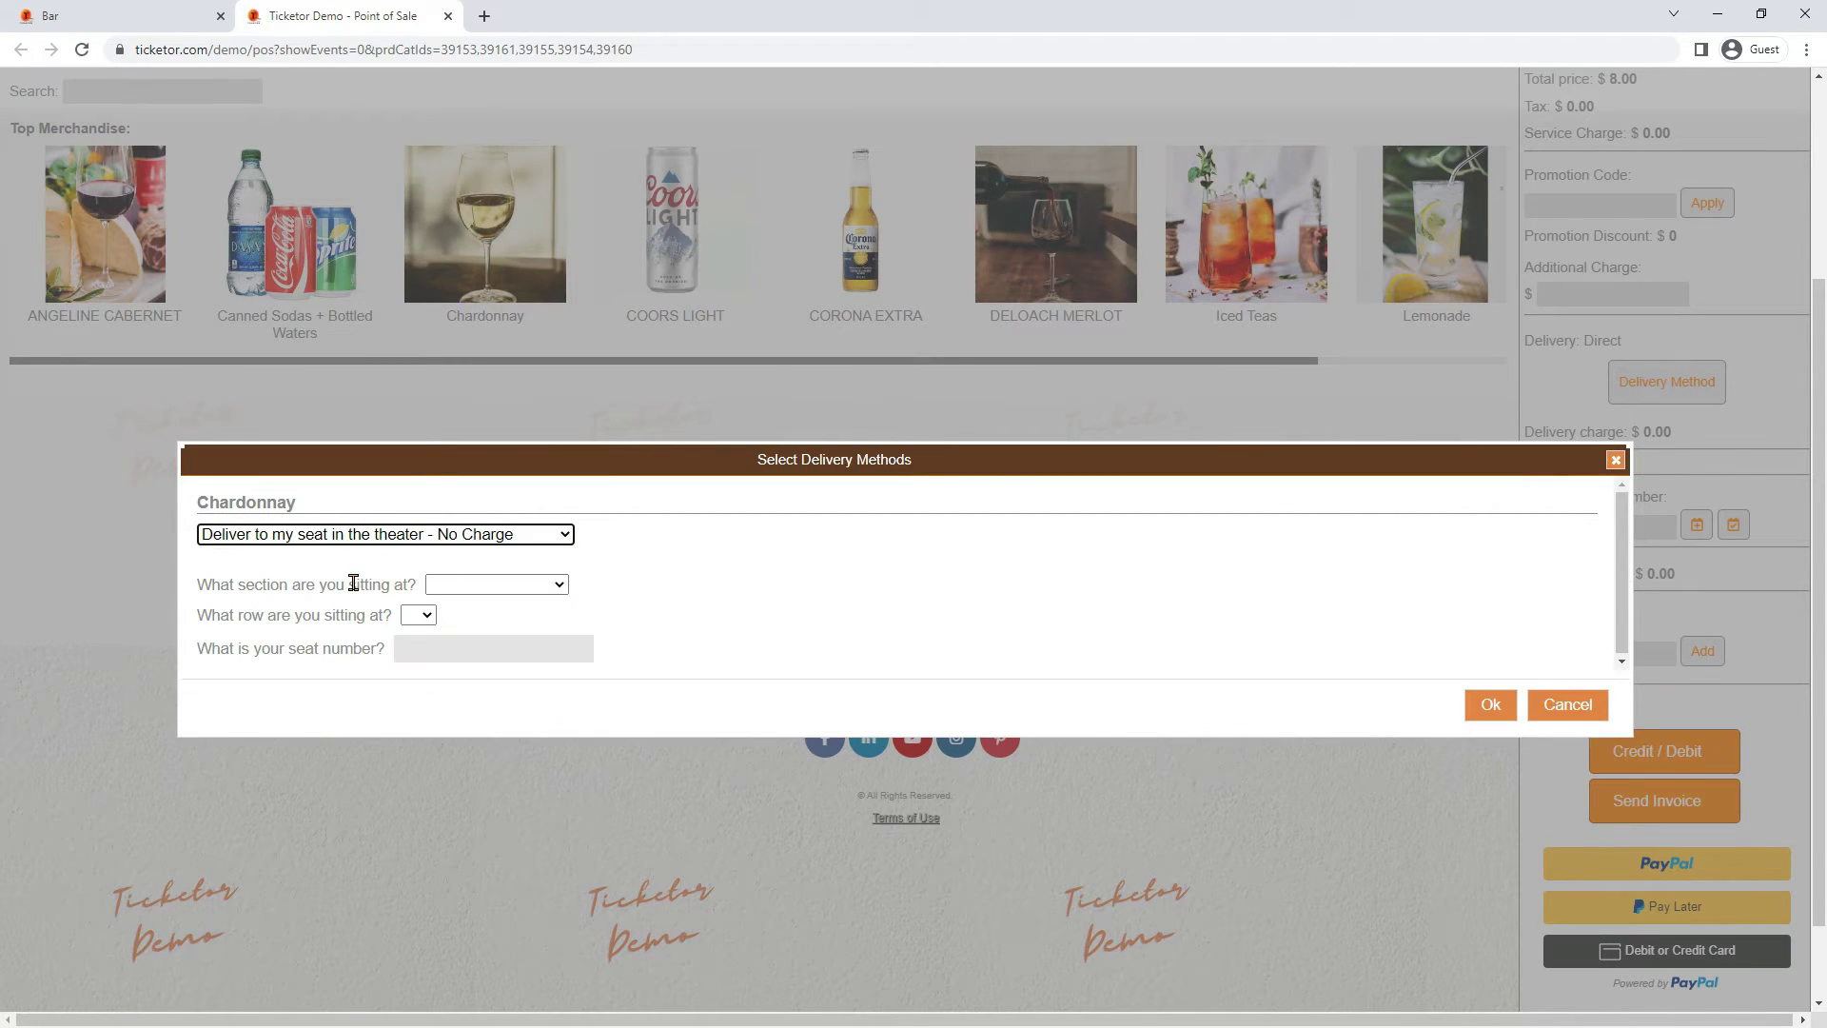
left_click(514, 538)
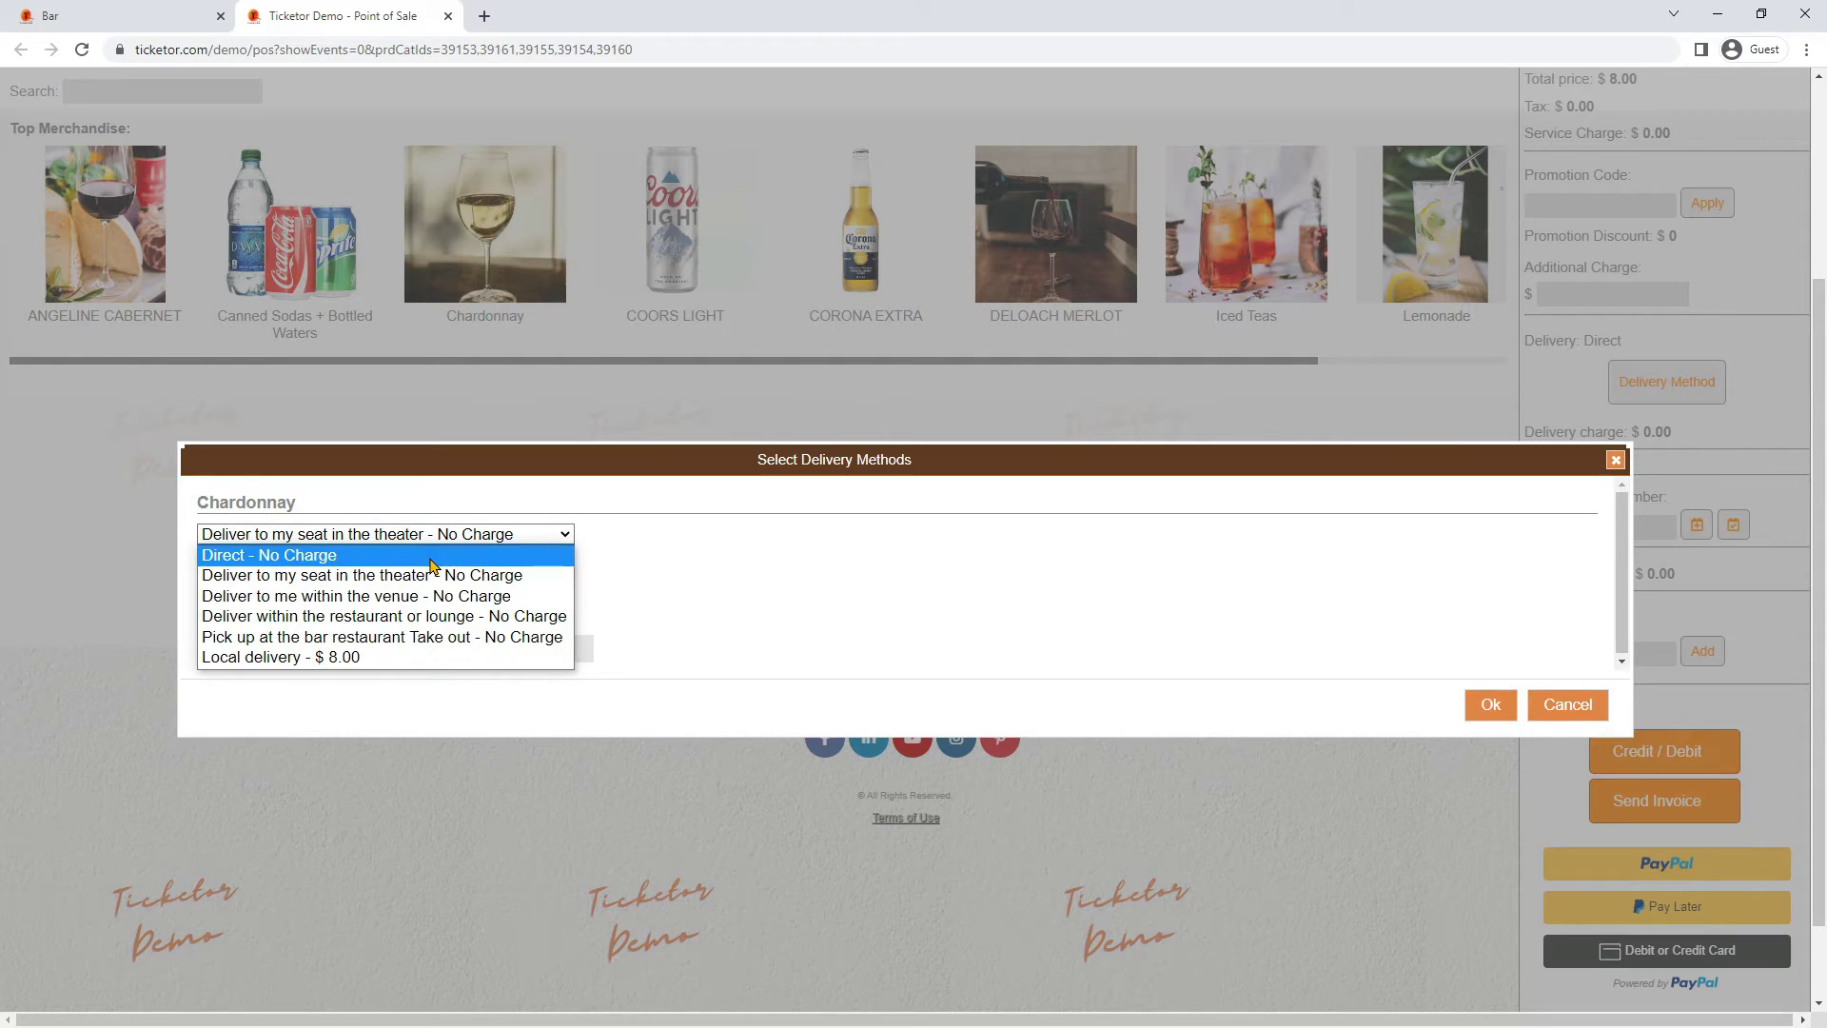
left_click(430, 560)
left_click(1485, 606)
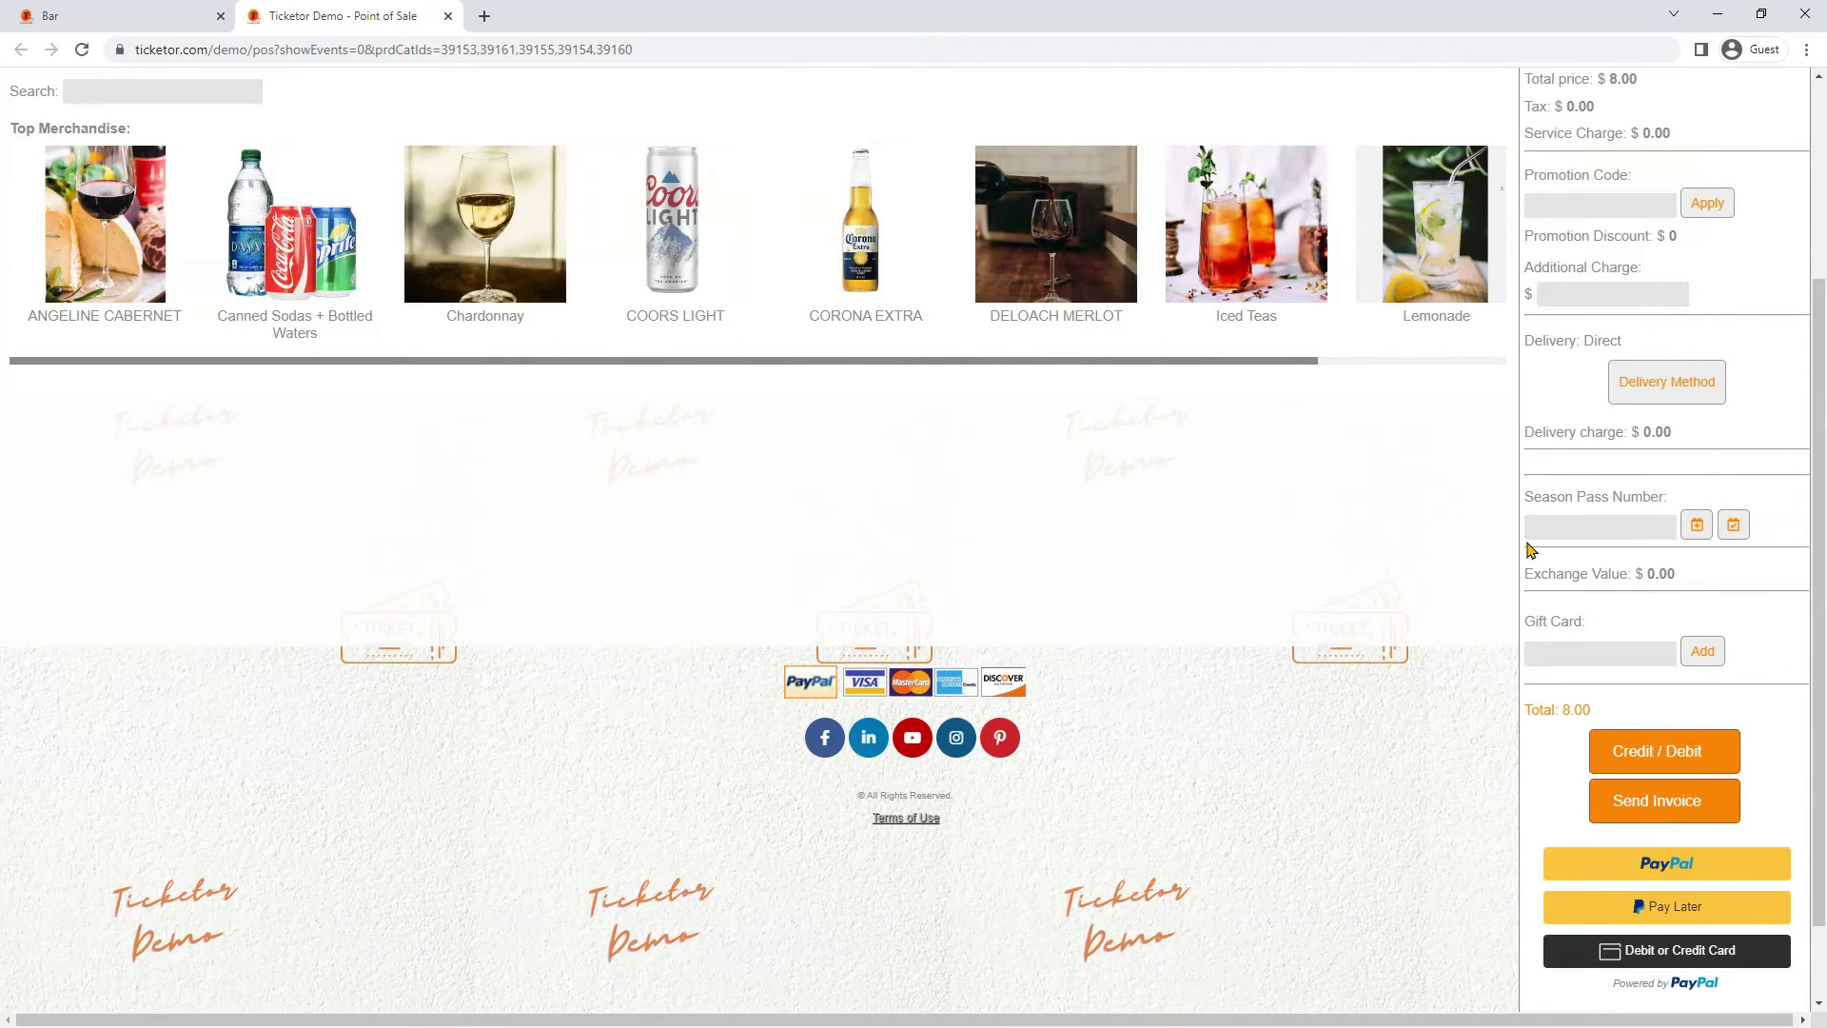
scroll(1659, 641, "down", 1)
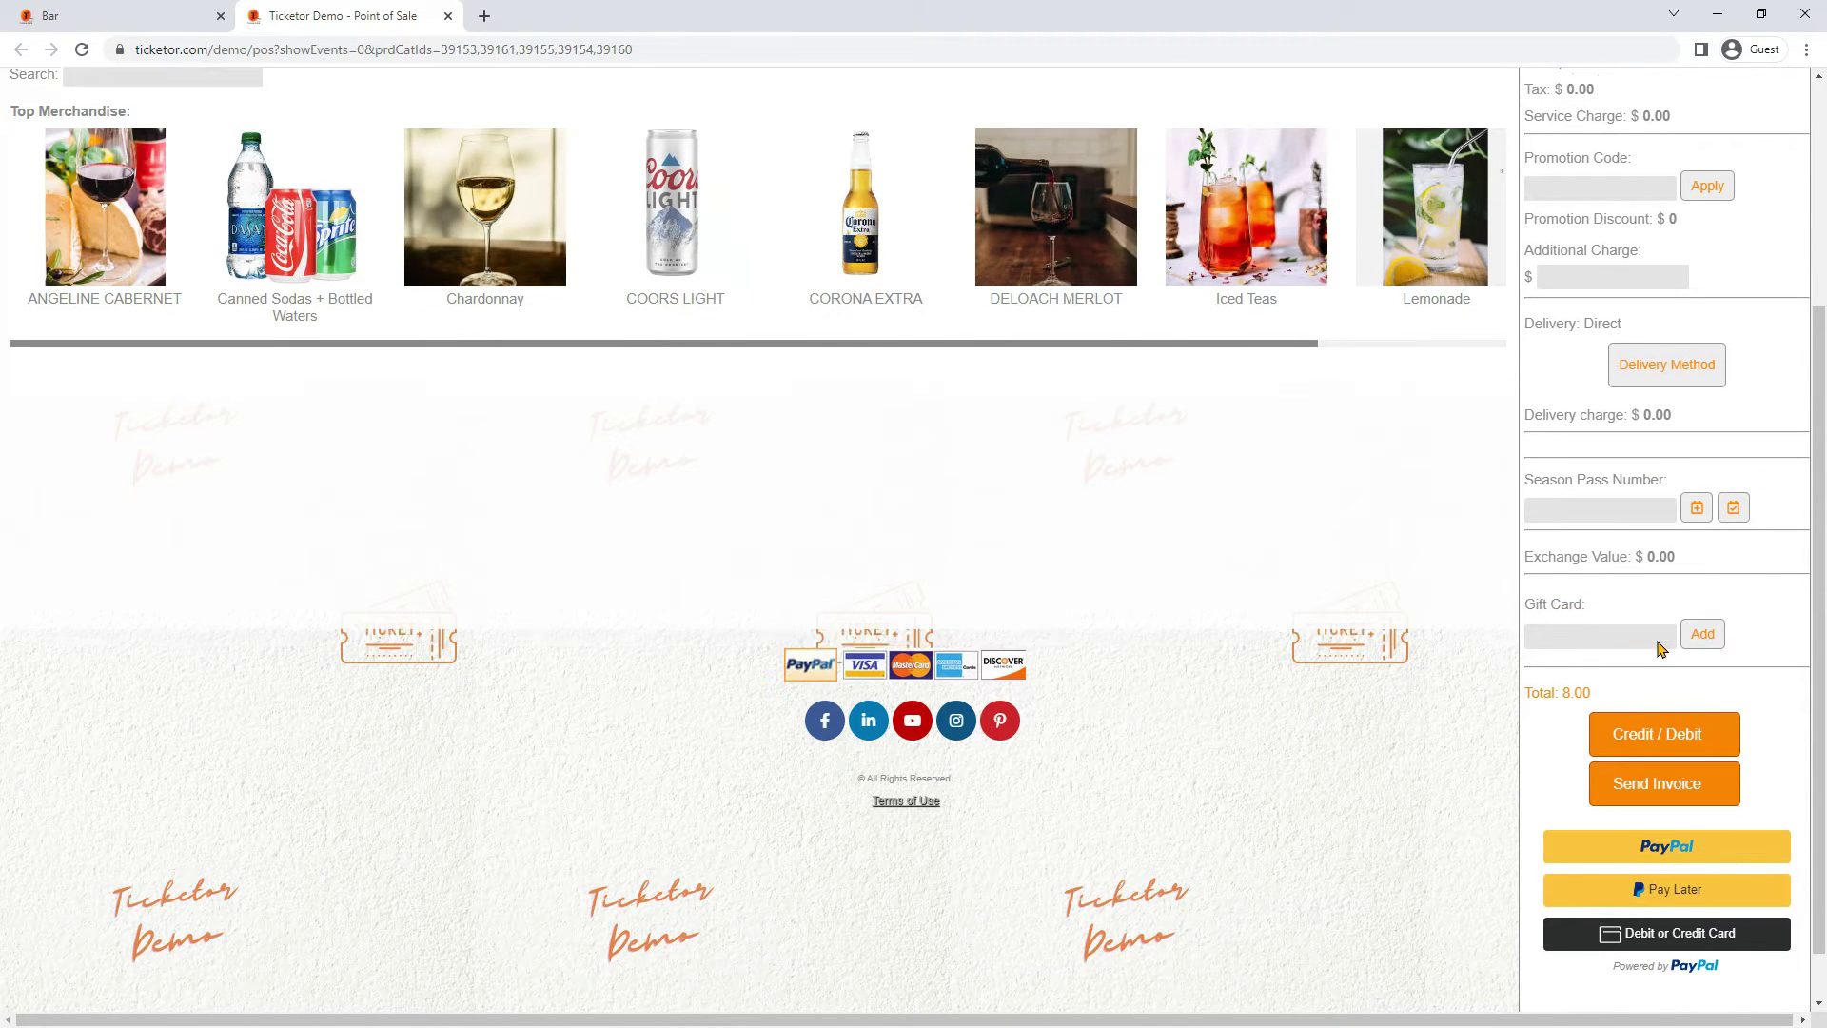
scroll(1659, 645, "up", 2)
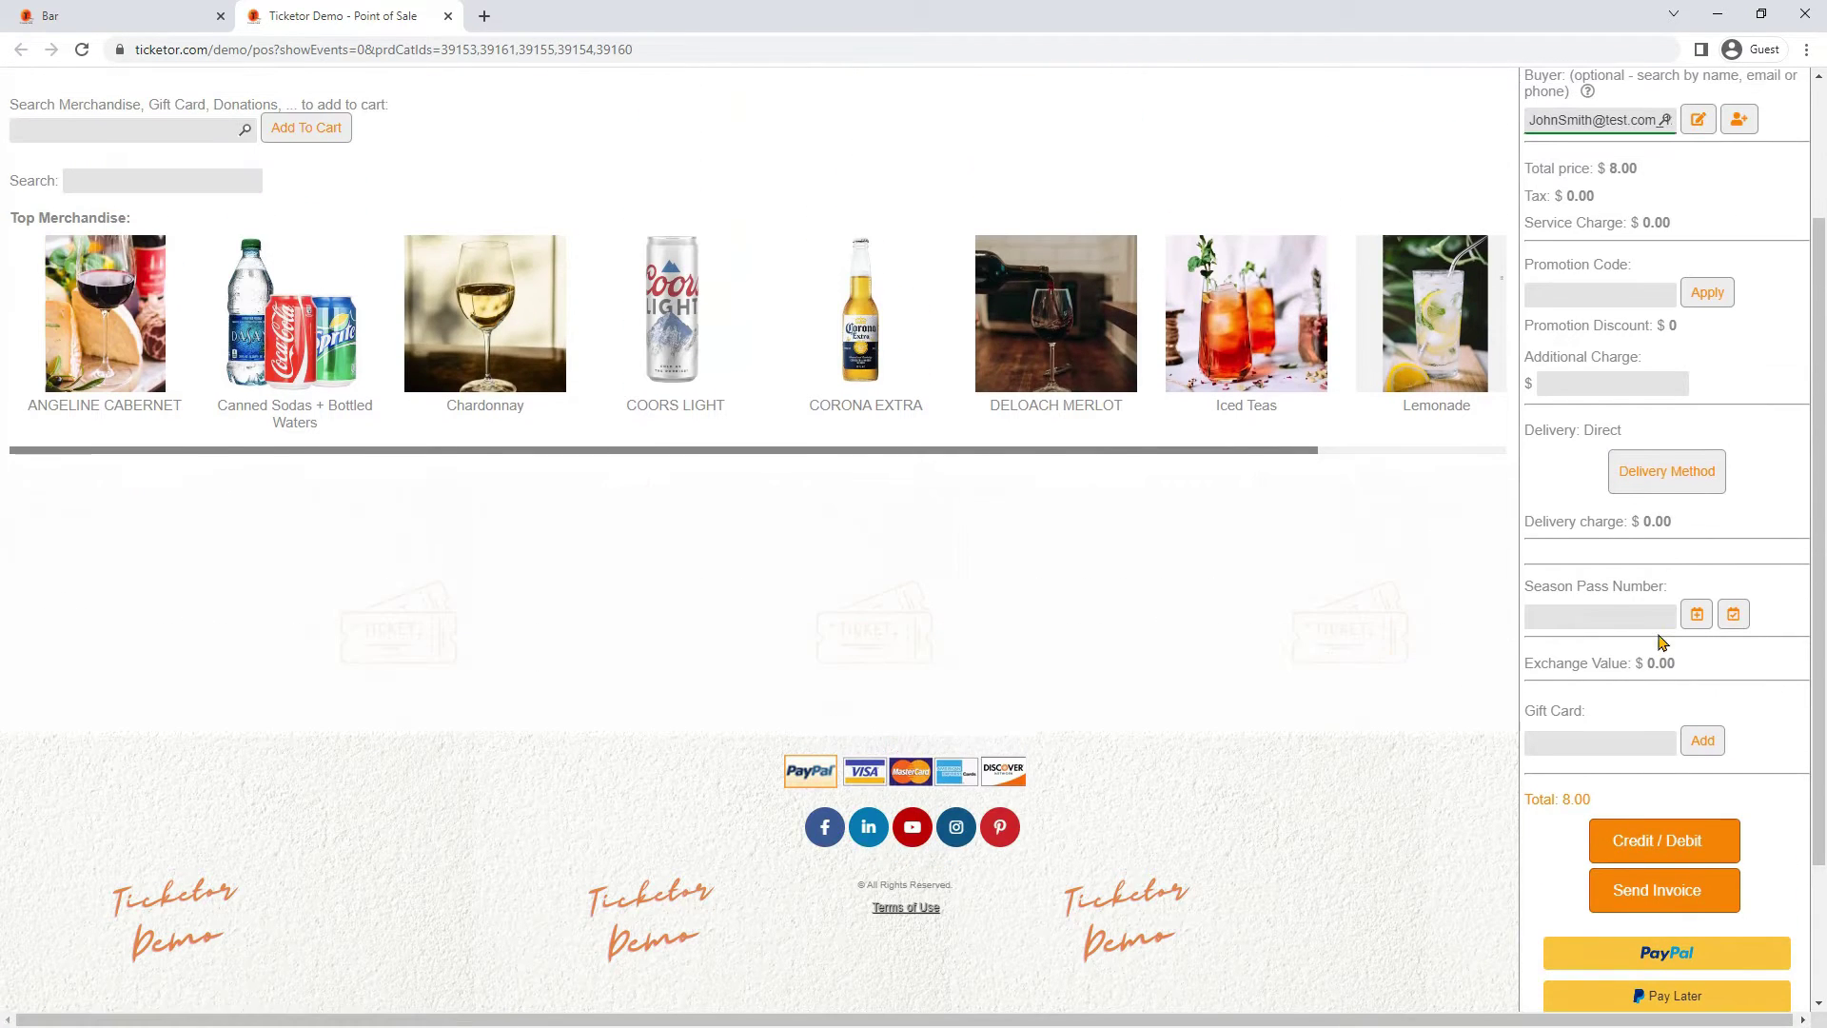
left_click(1558, 376)
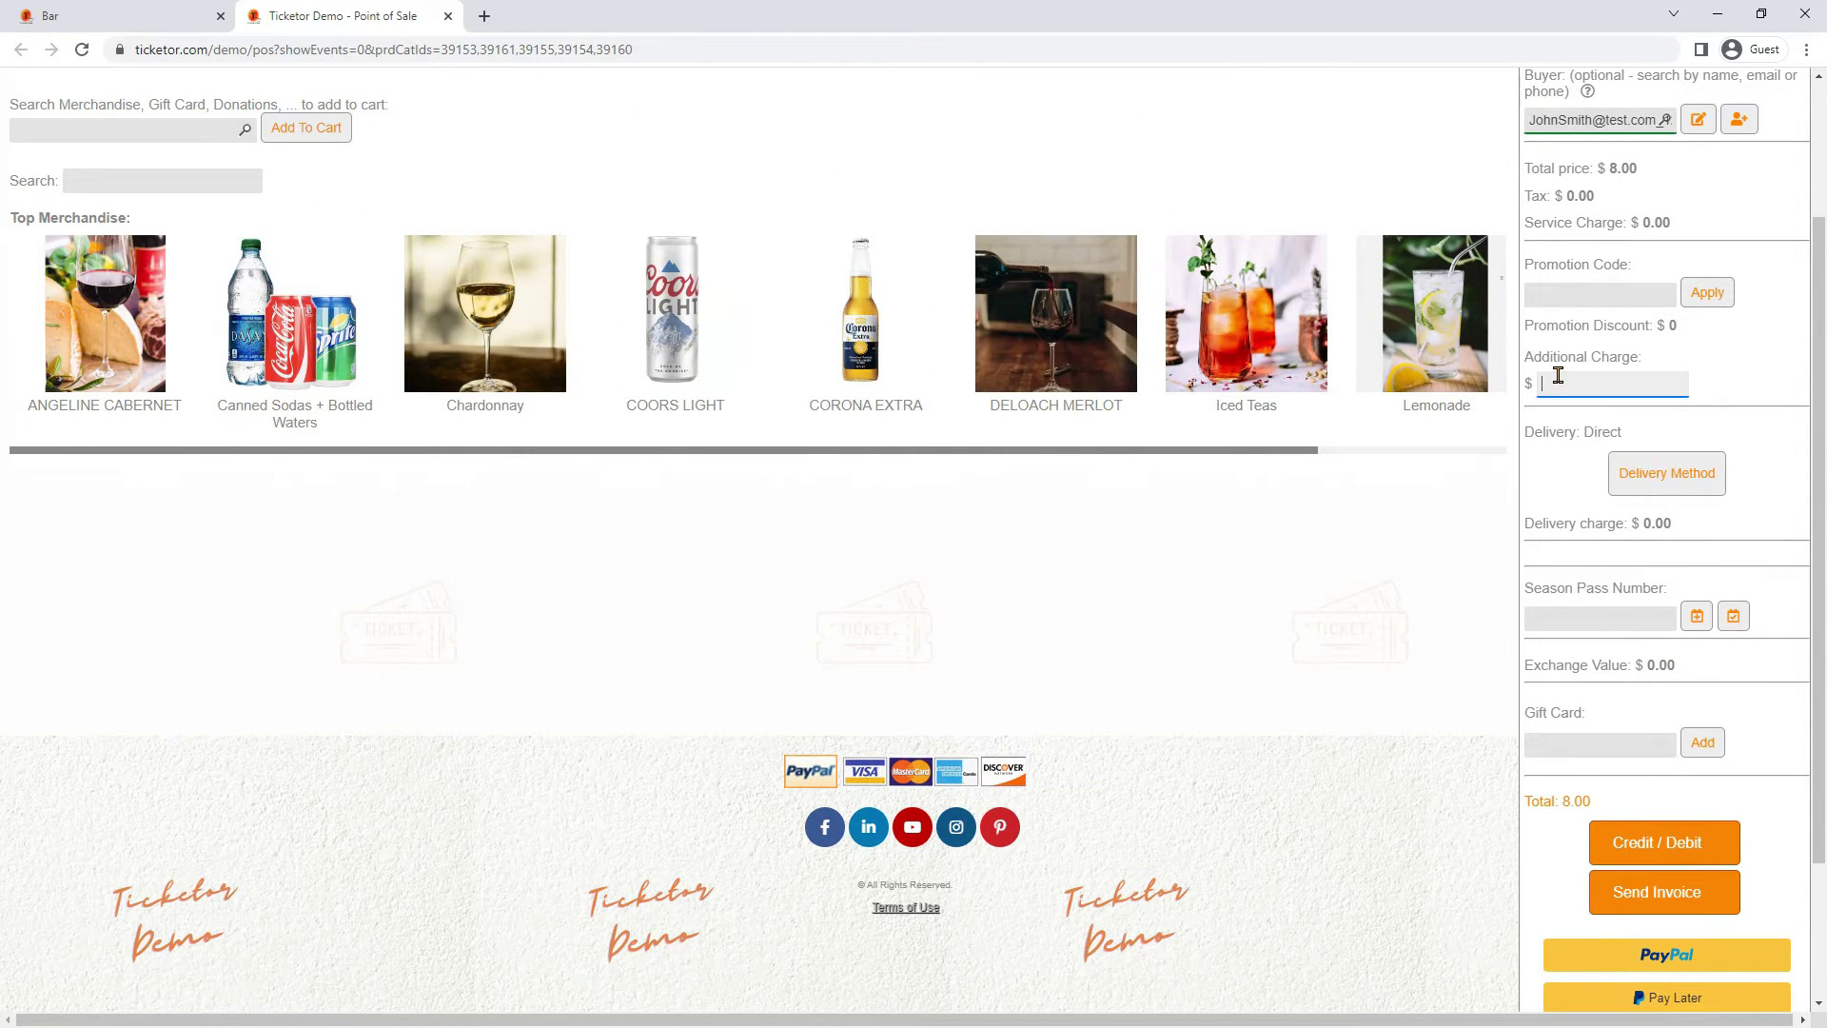
scroll(1637, 341, "up", 1)
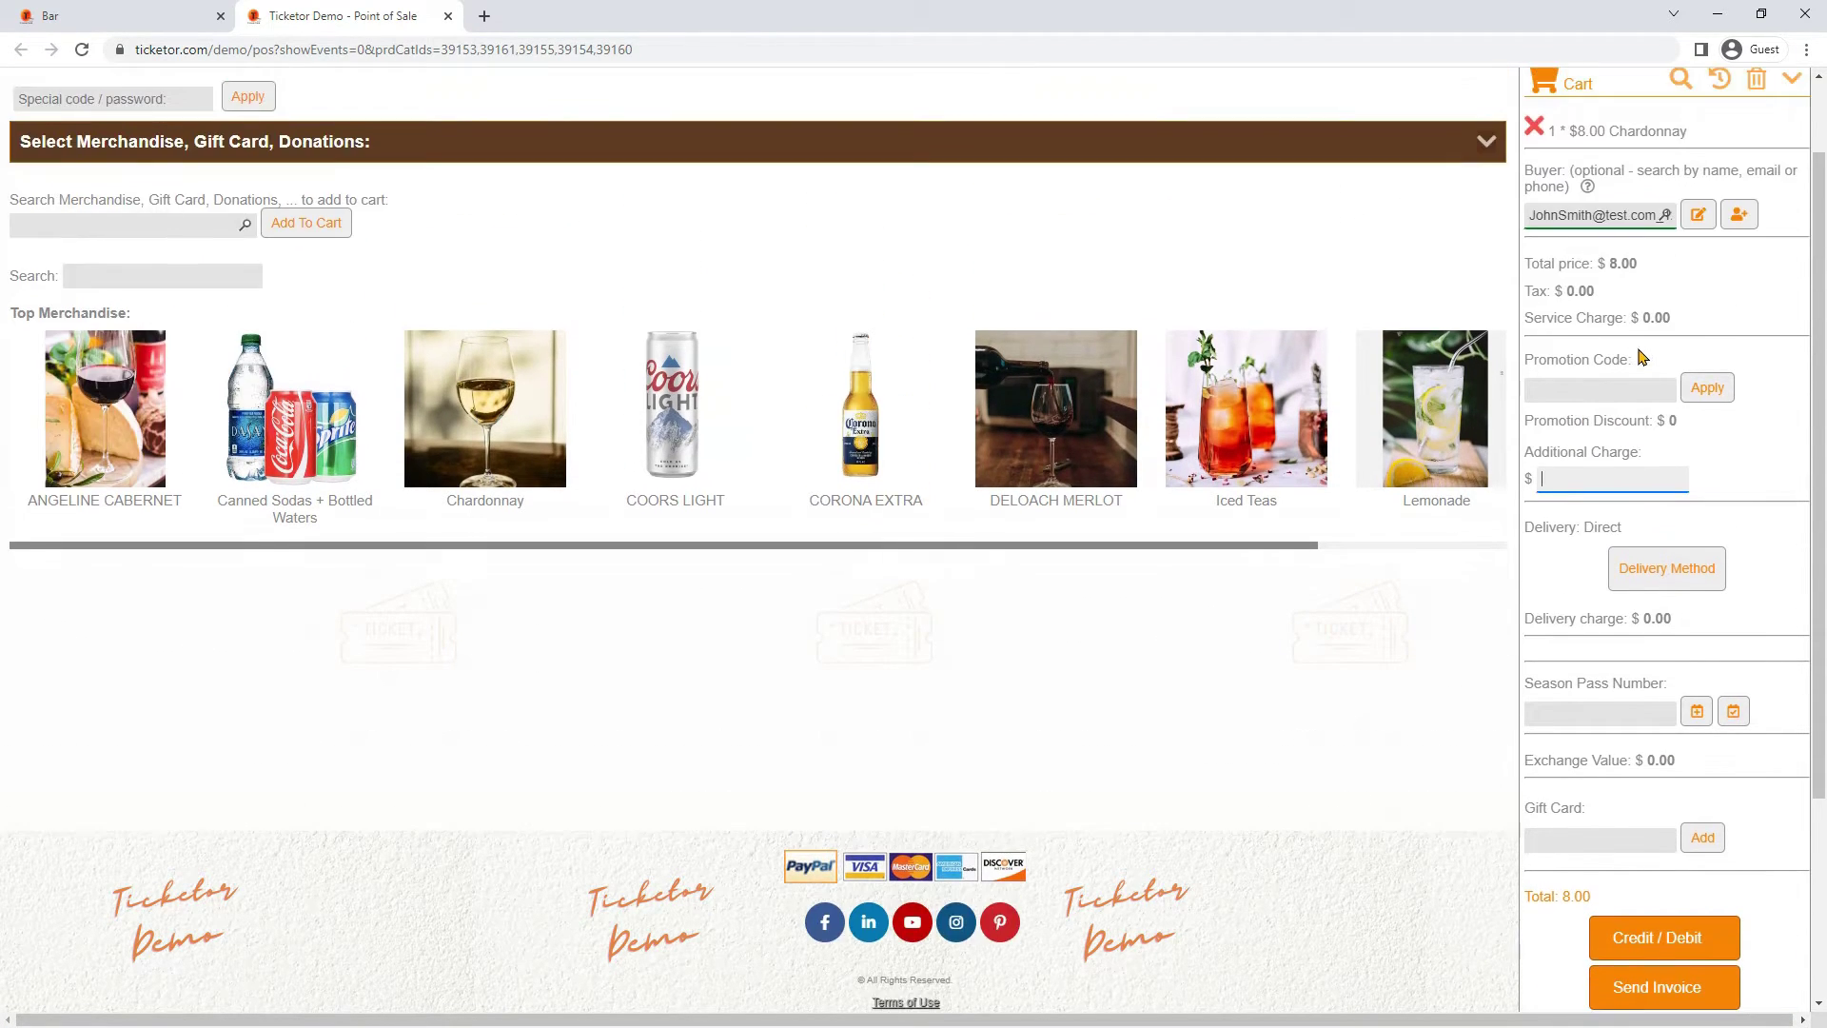
scroll(1681, 400, "down", 3)
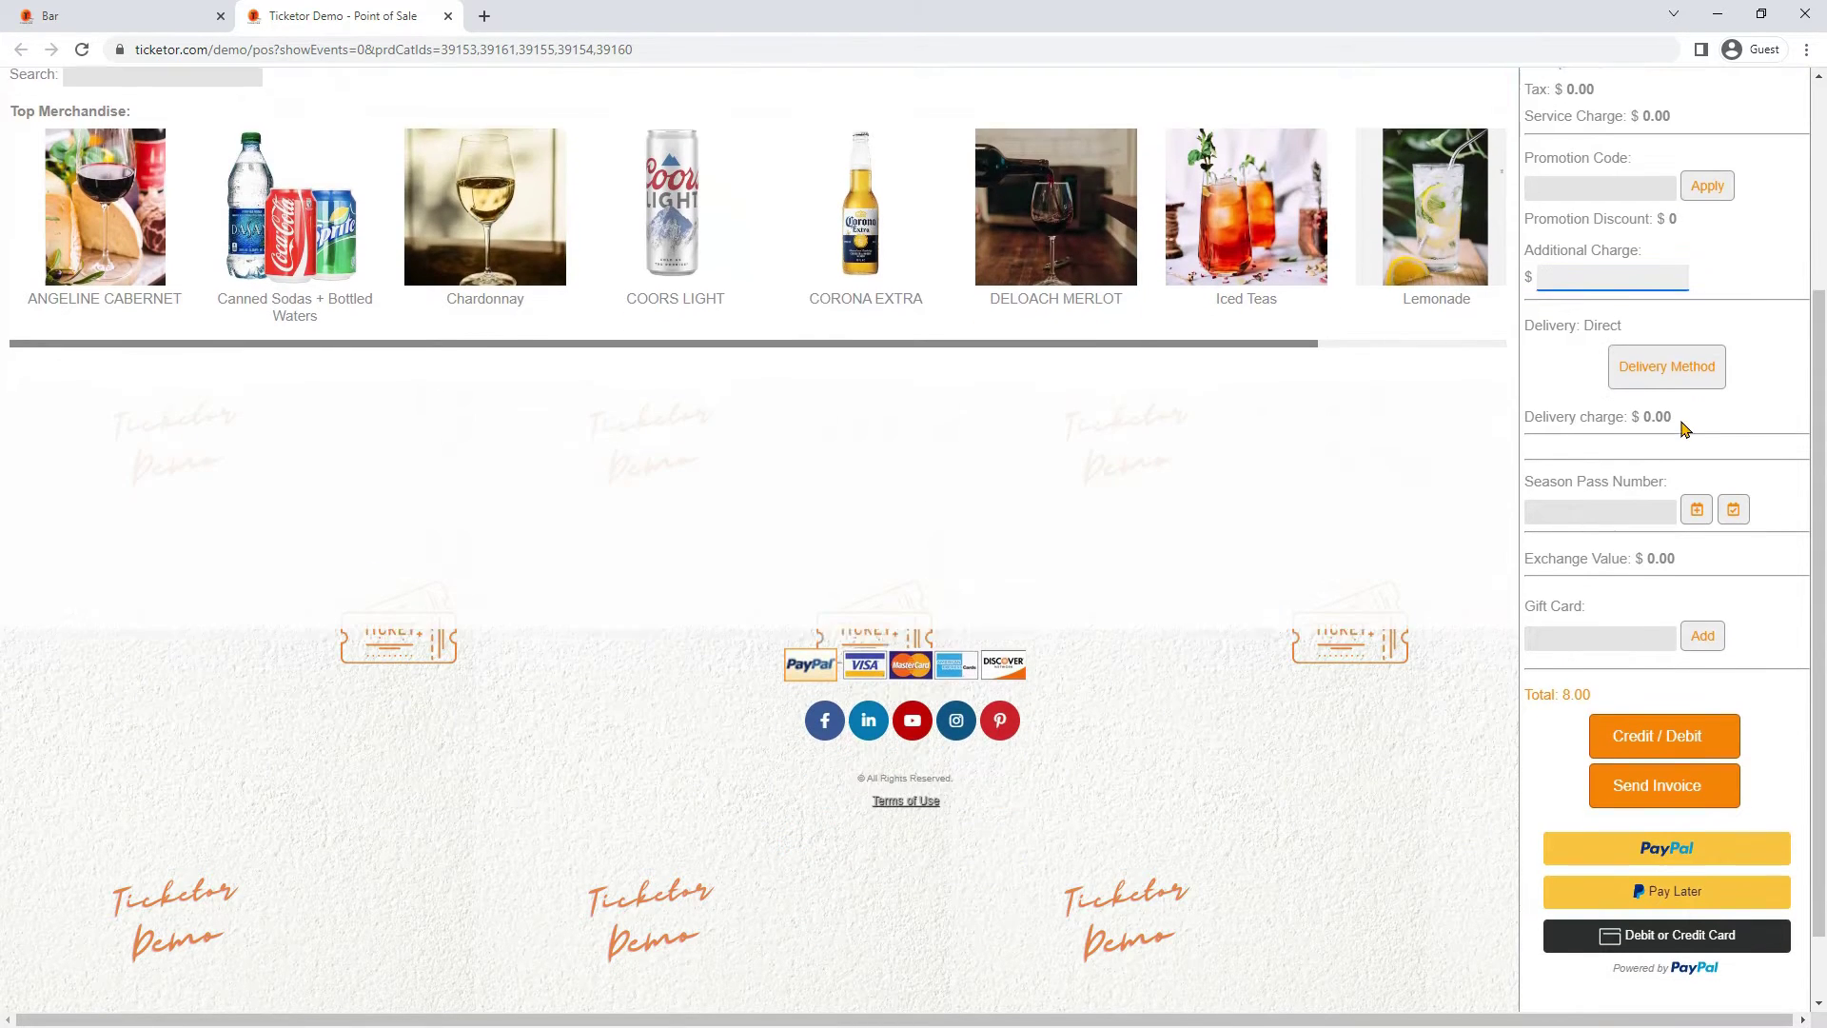
Check the credit card and cash payment forms, then open Pages & Navigation under Account & Settings
left_click(1631, 654)
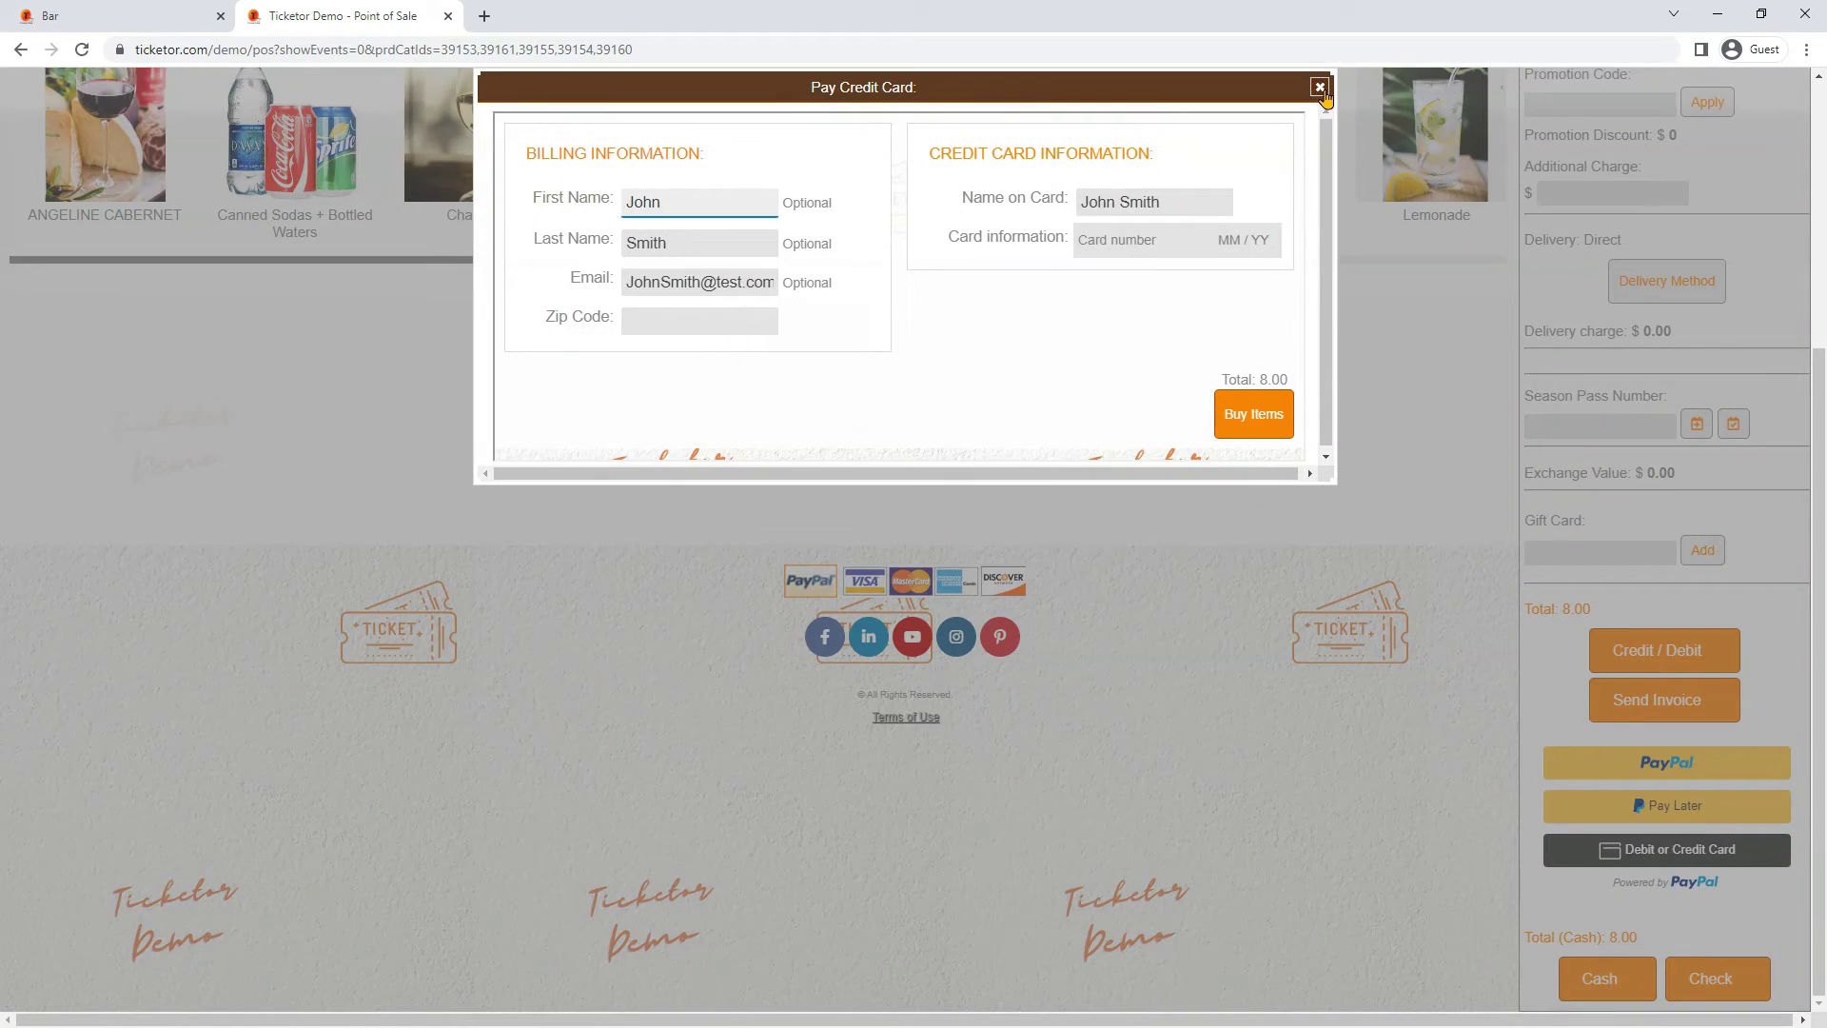
left_click(1319, 87)
left_click(1610, 980)
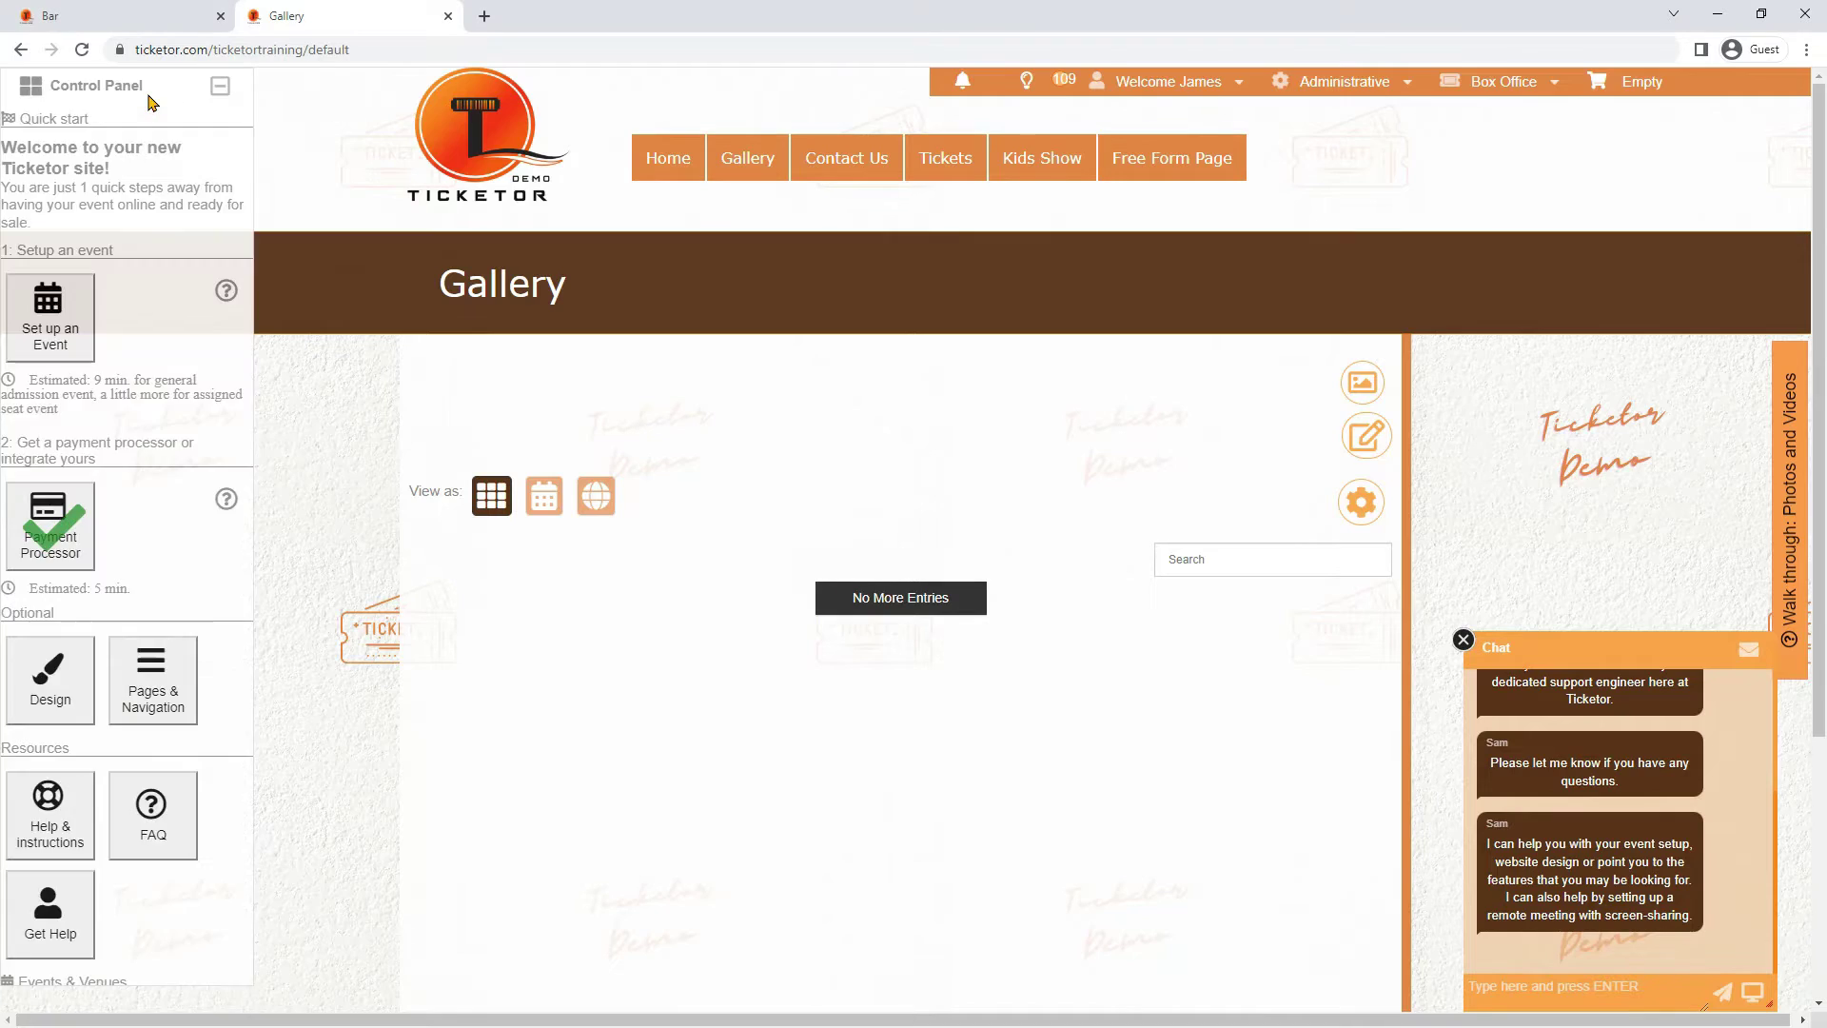
left_click(137, 873)
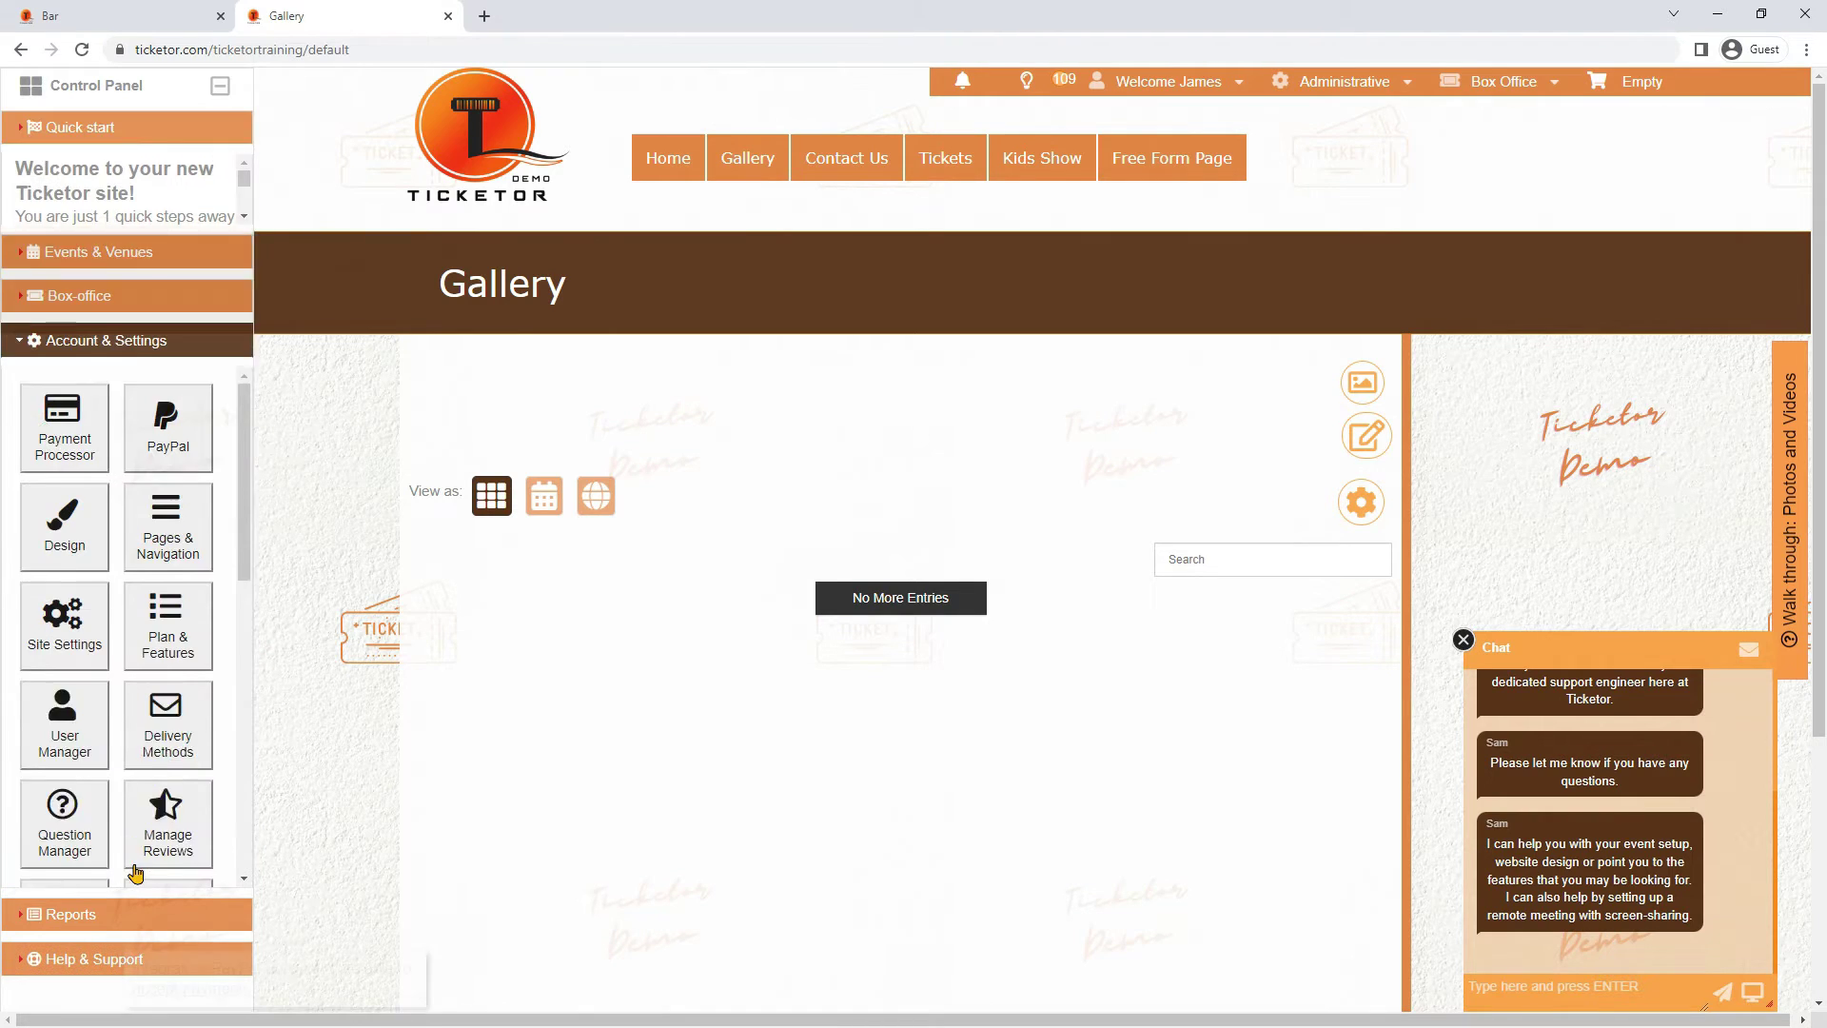
left_click(166, 445)
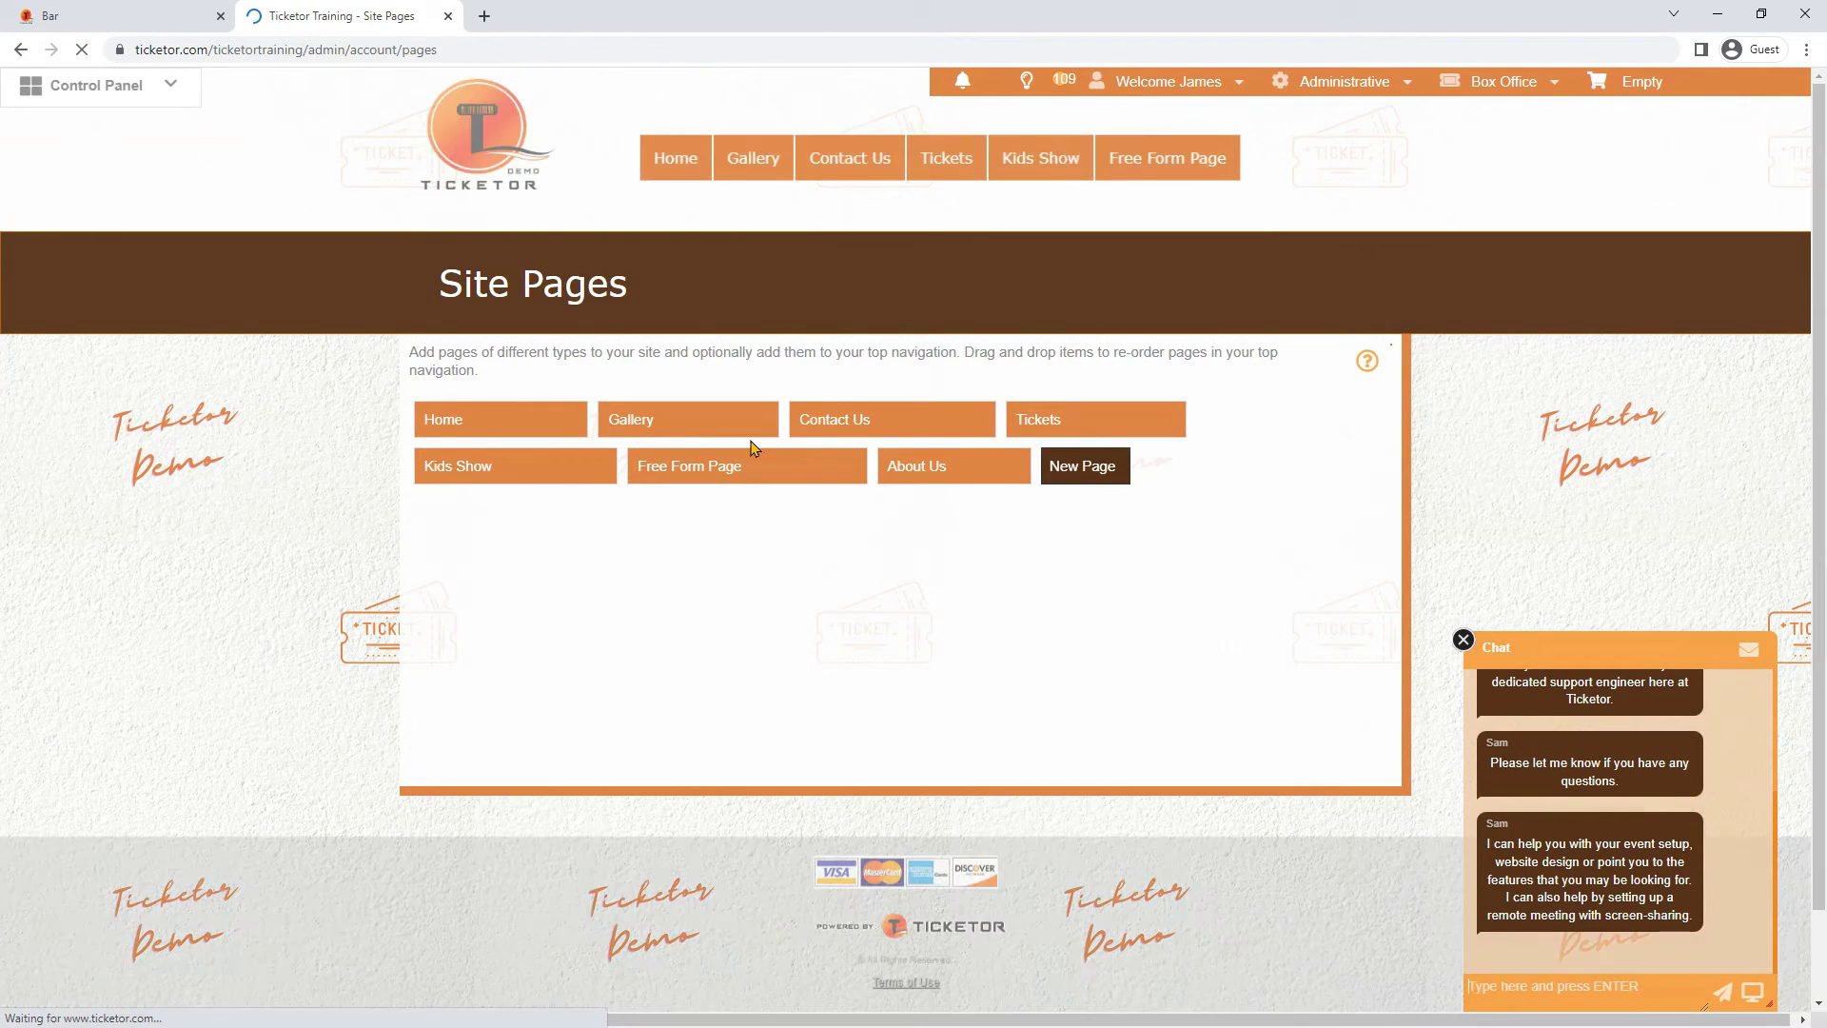
Create a Store-type page with menu text 'Store', save it, and open it in a new tab
left_click(1081, 478)
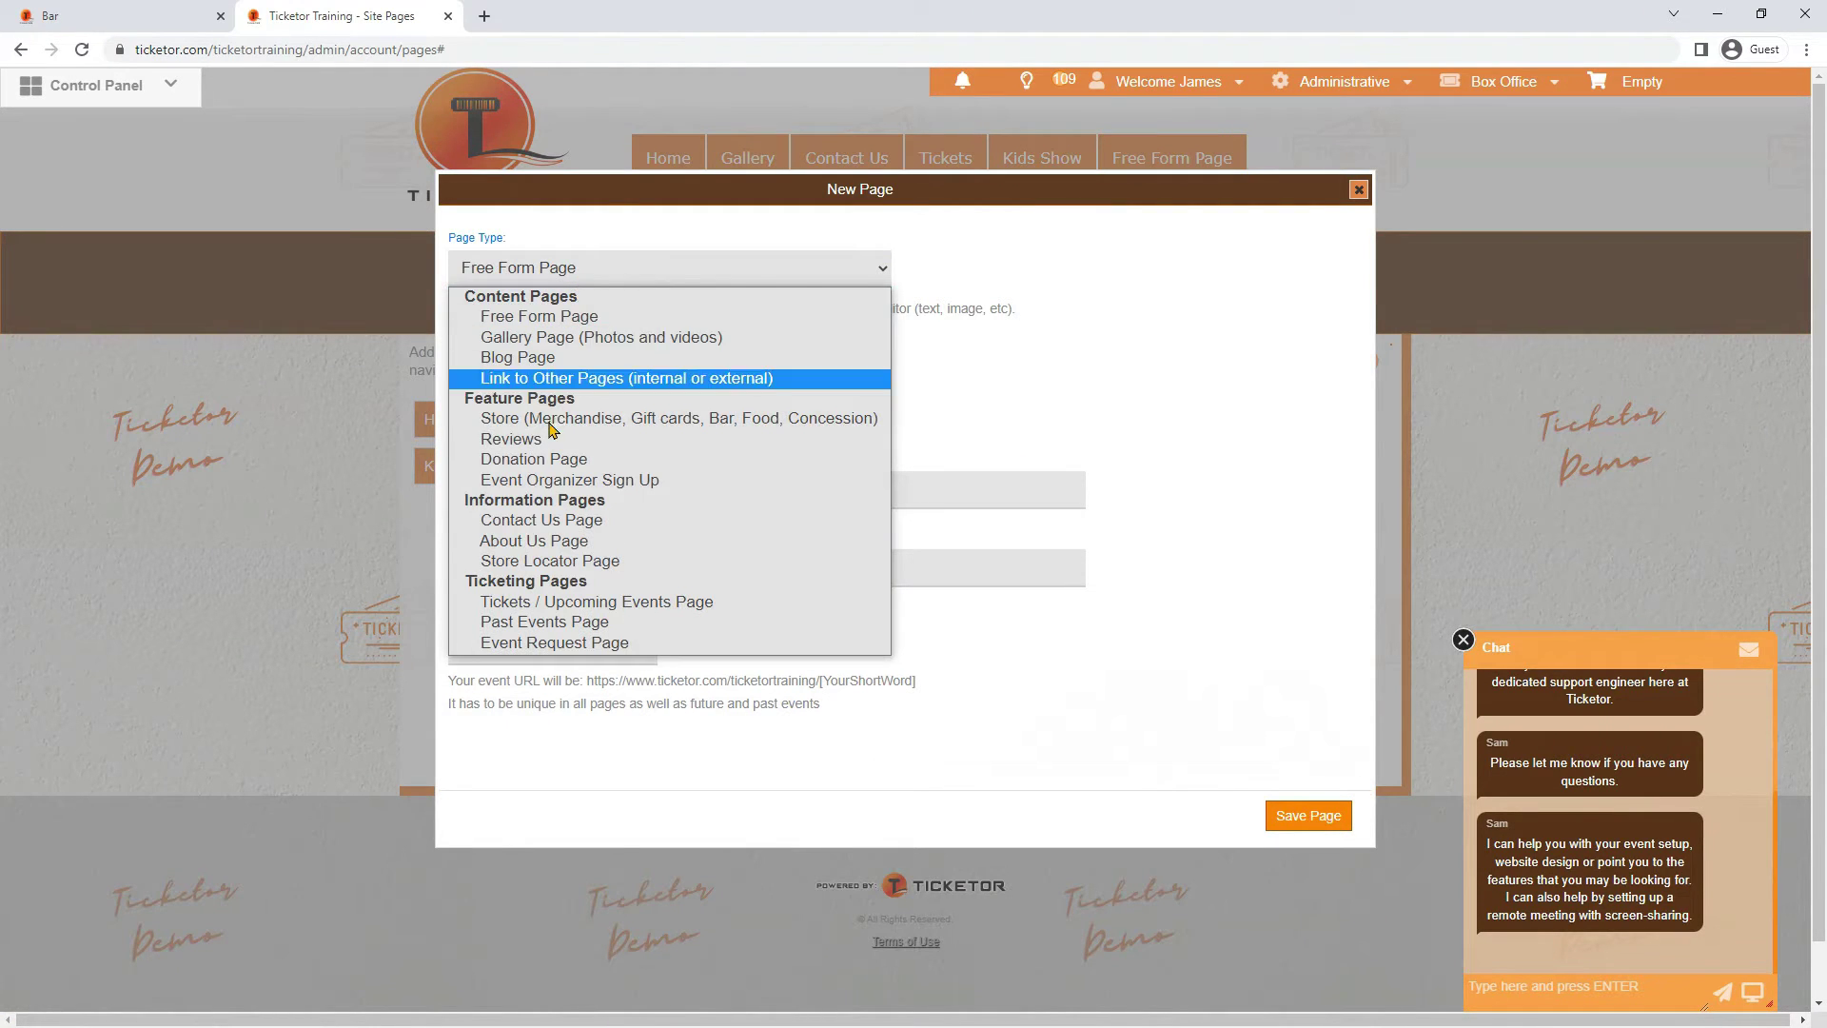
left_click(549, 421)
left_click(515, 375)
type("S")
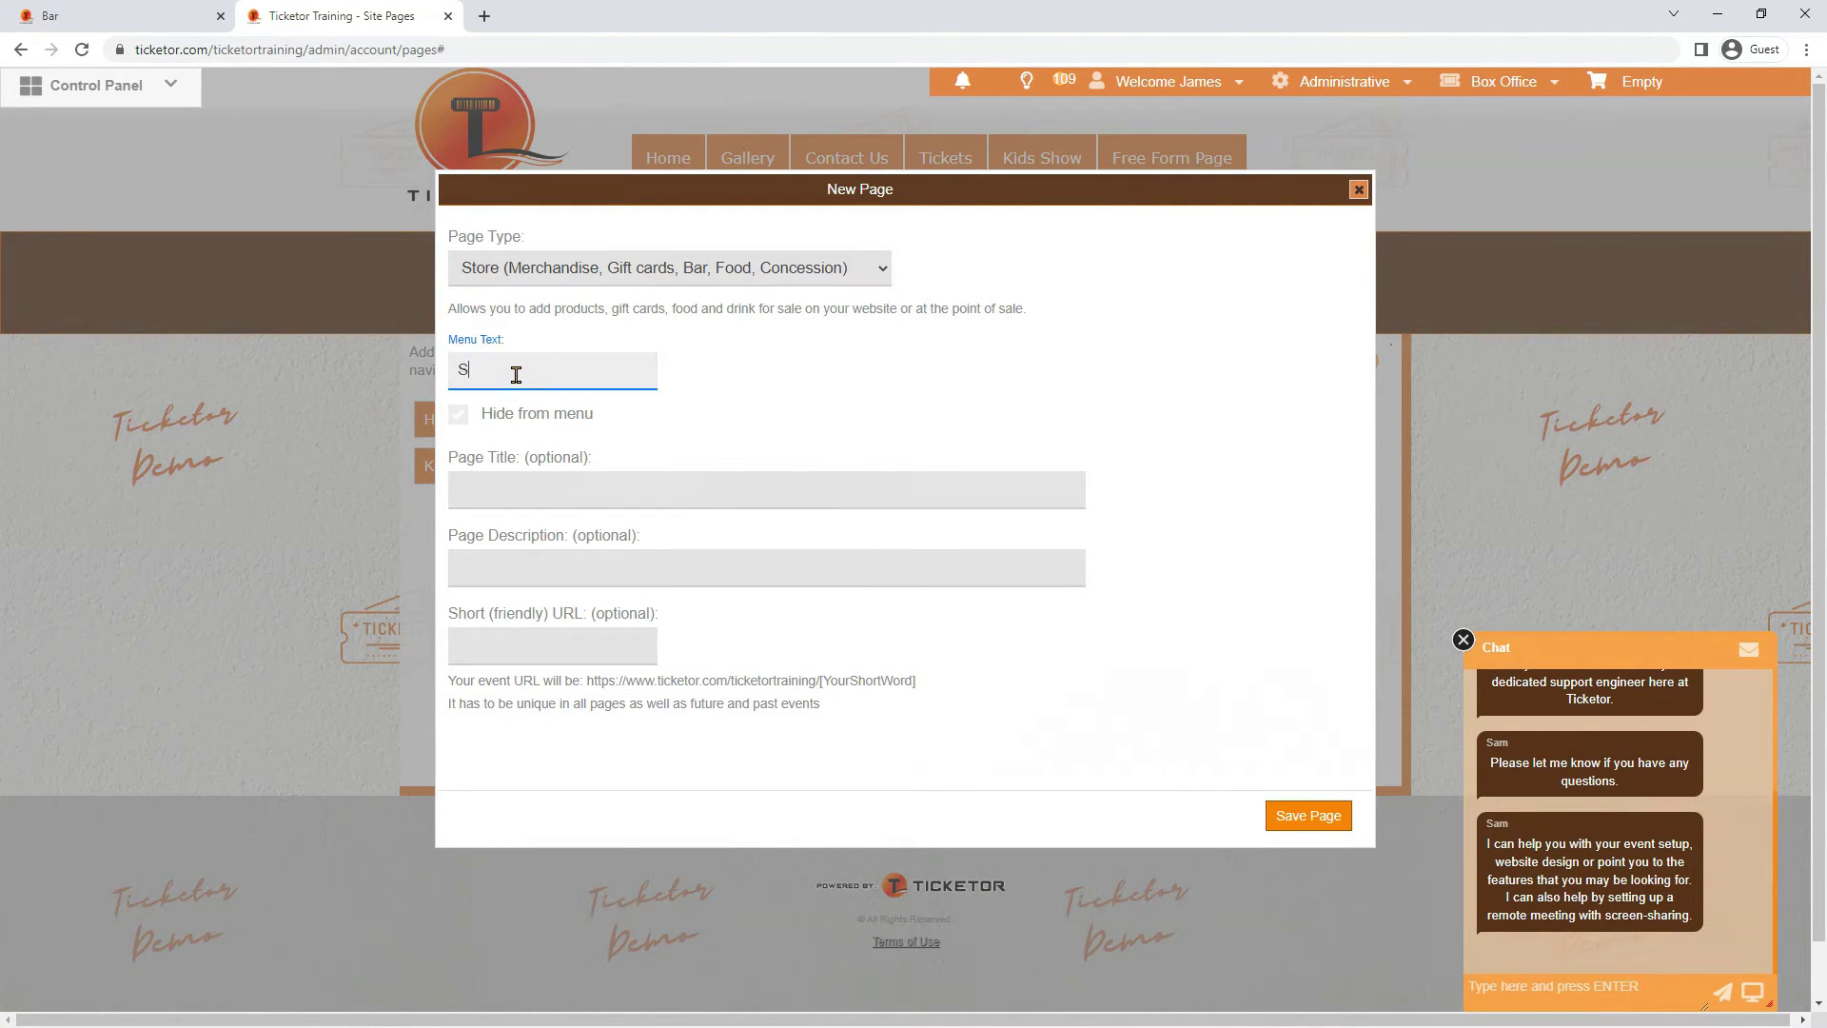
type("tore")
left_click(1287, 819)
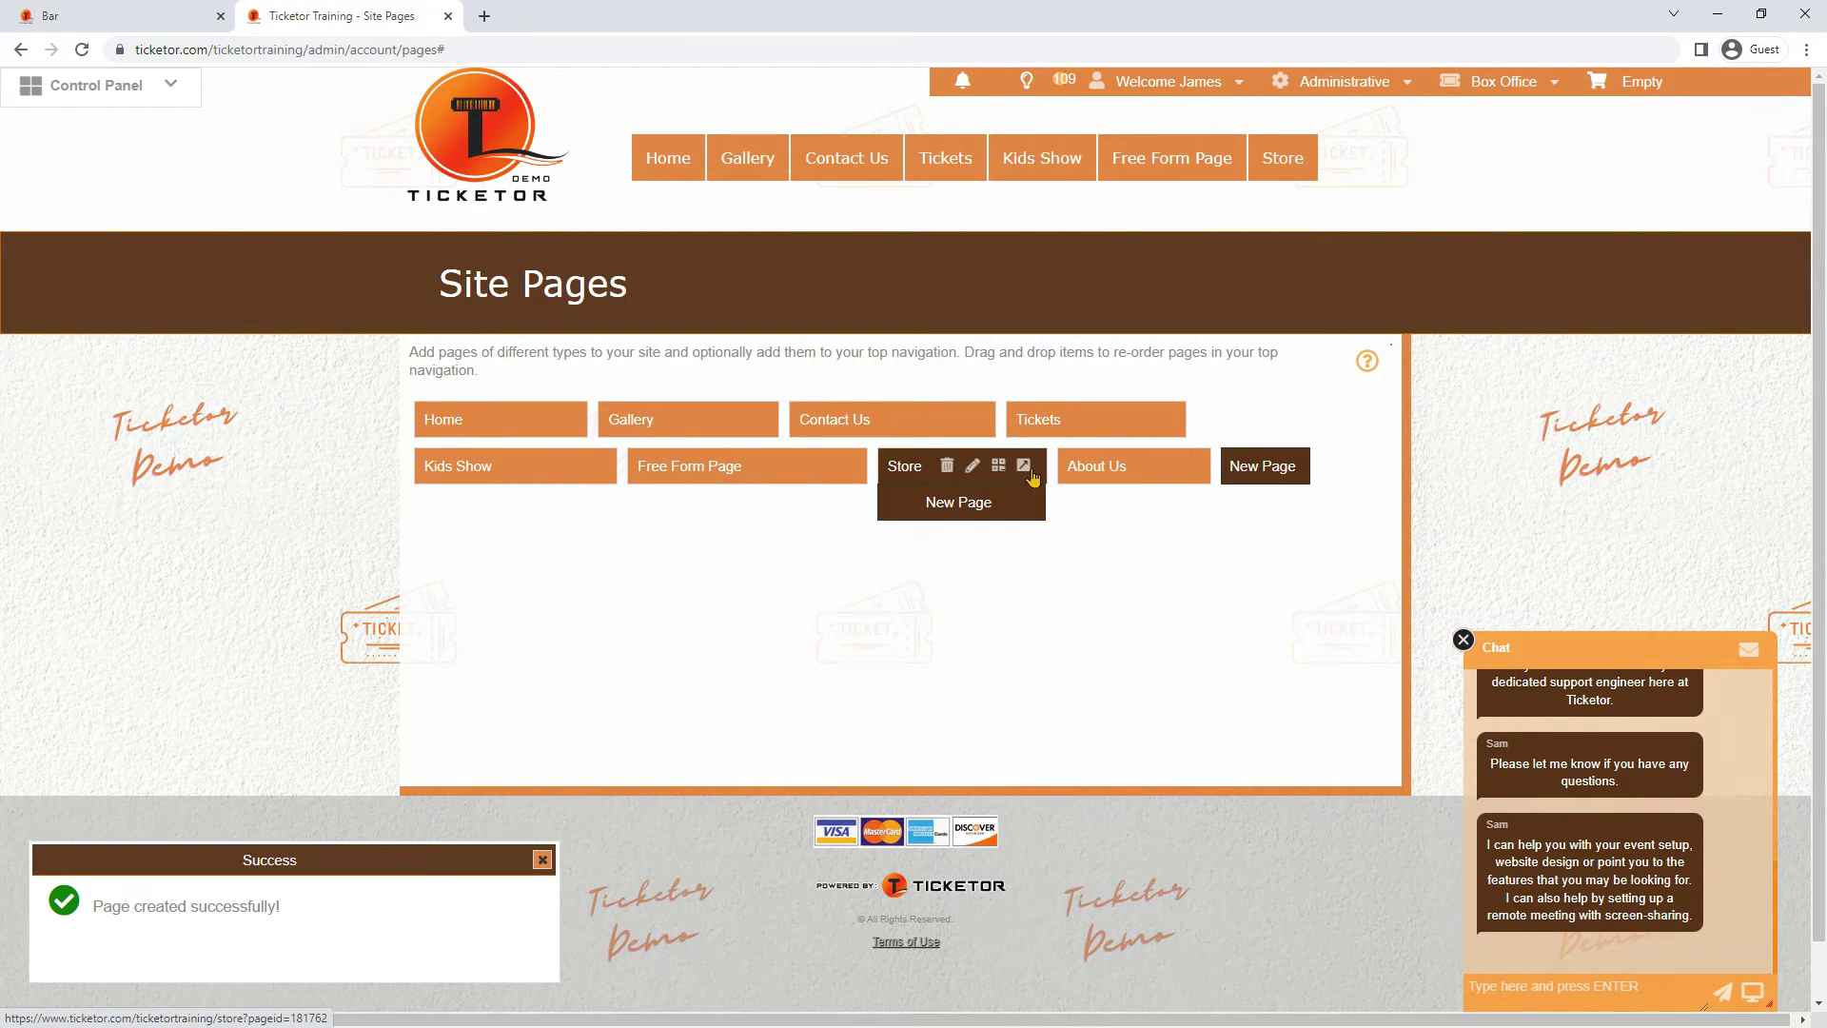
left_click(1023, 466)
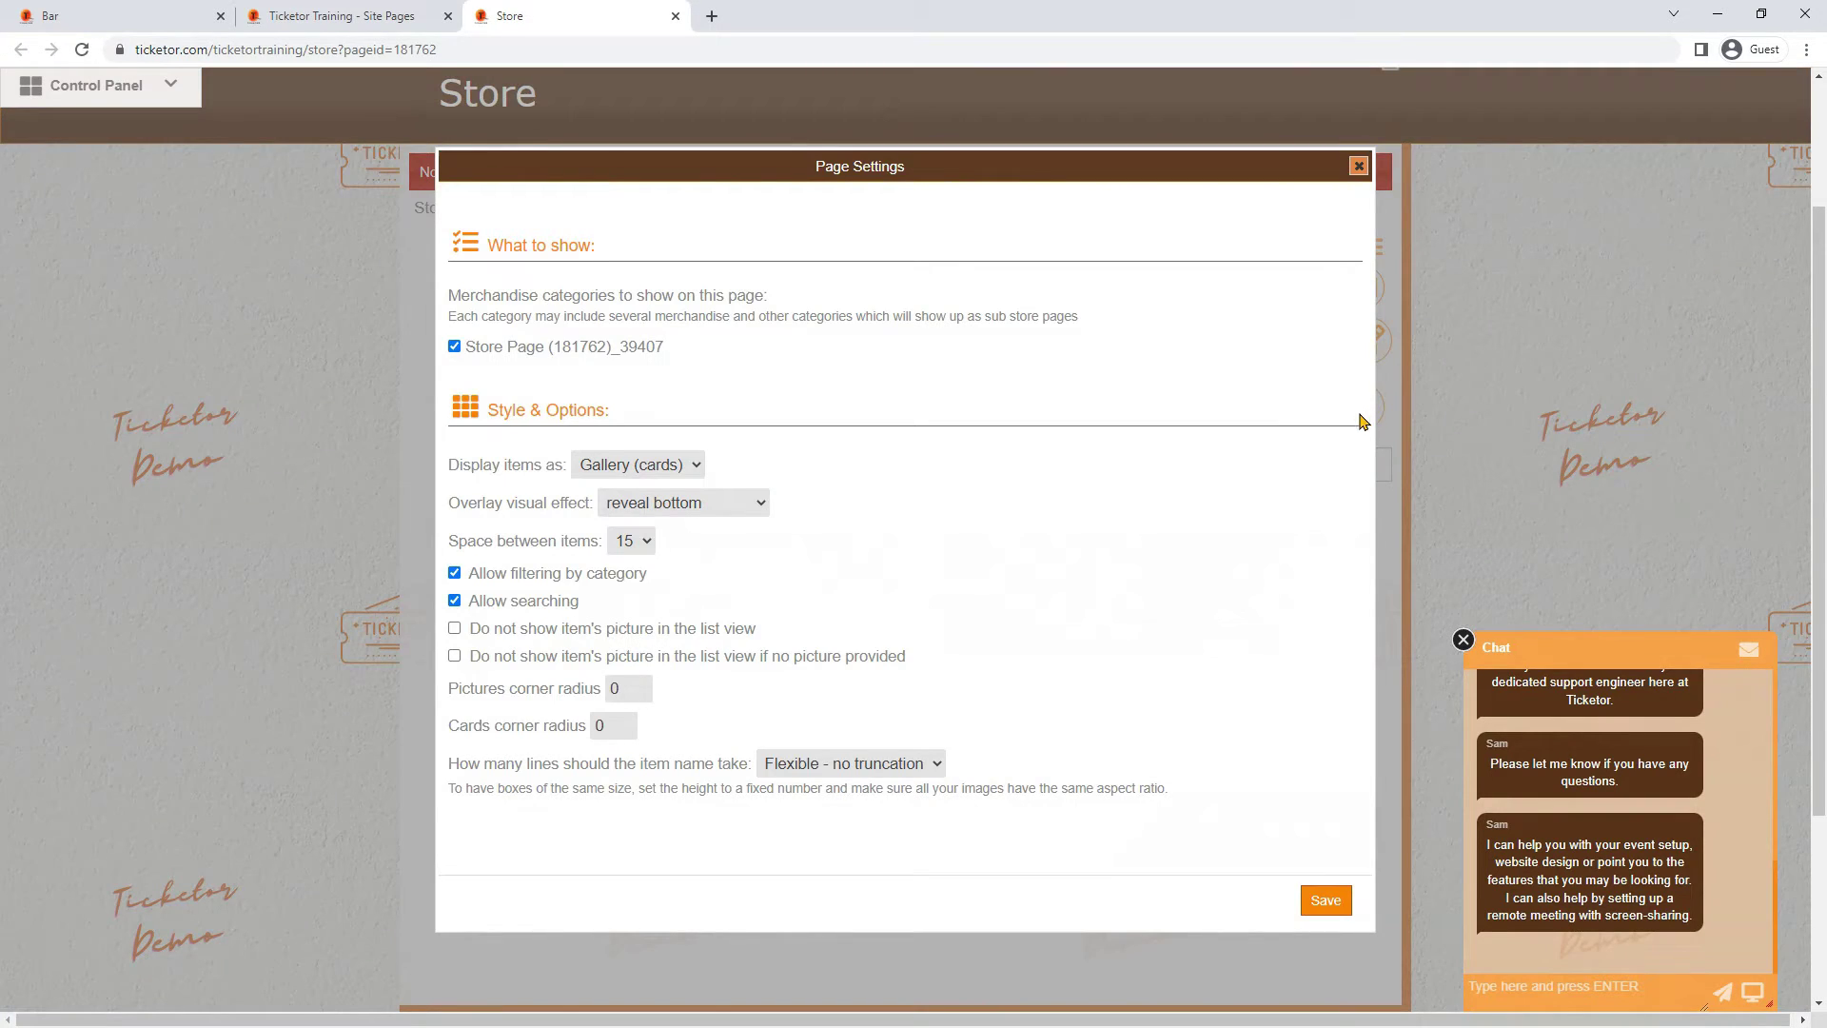
Include the merchandise category and keep store items displayed as Gallery cards rather than List
left_click(454, 344)
left_click_drag(480, 418, 672, 426)
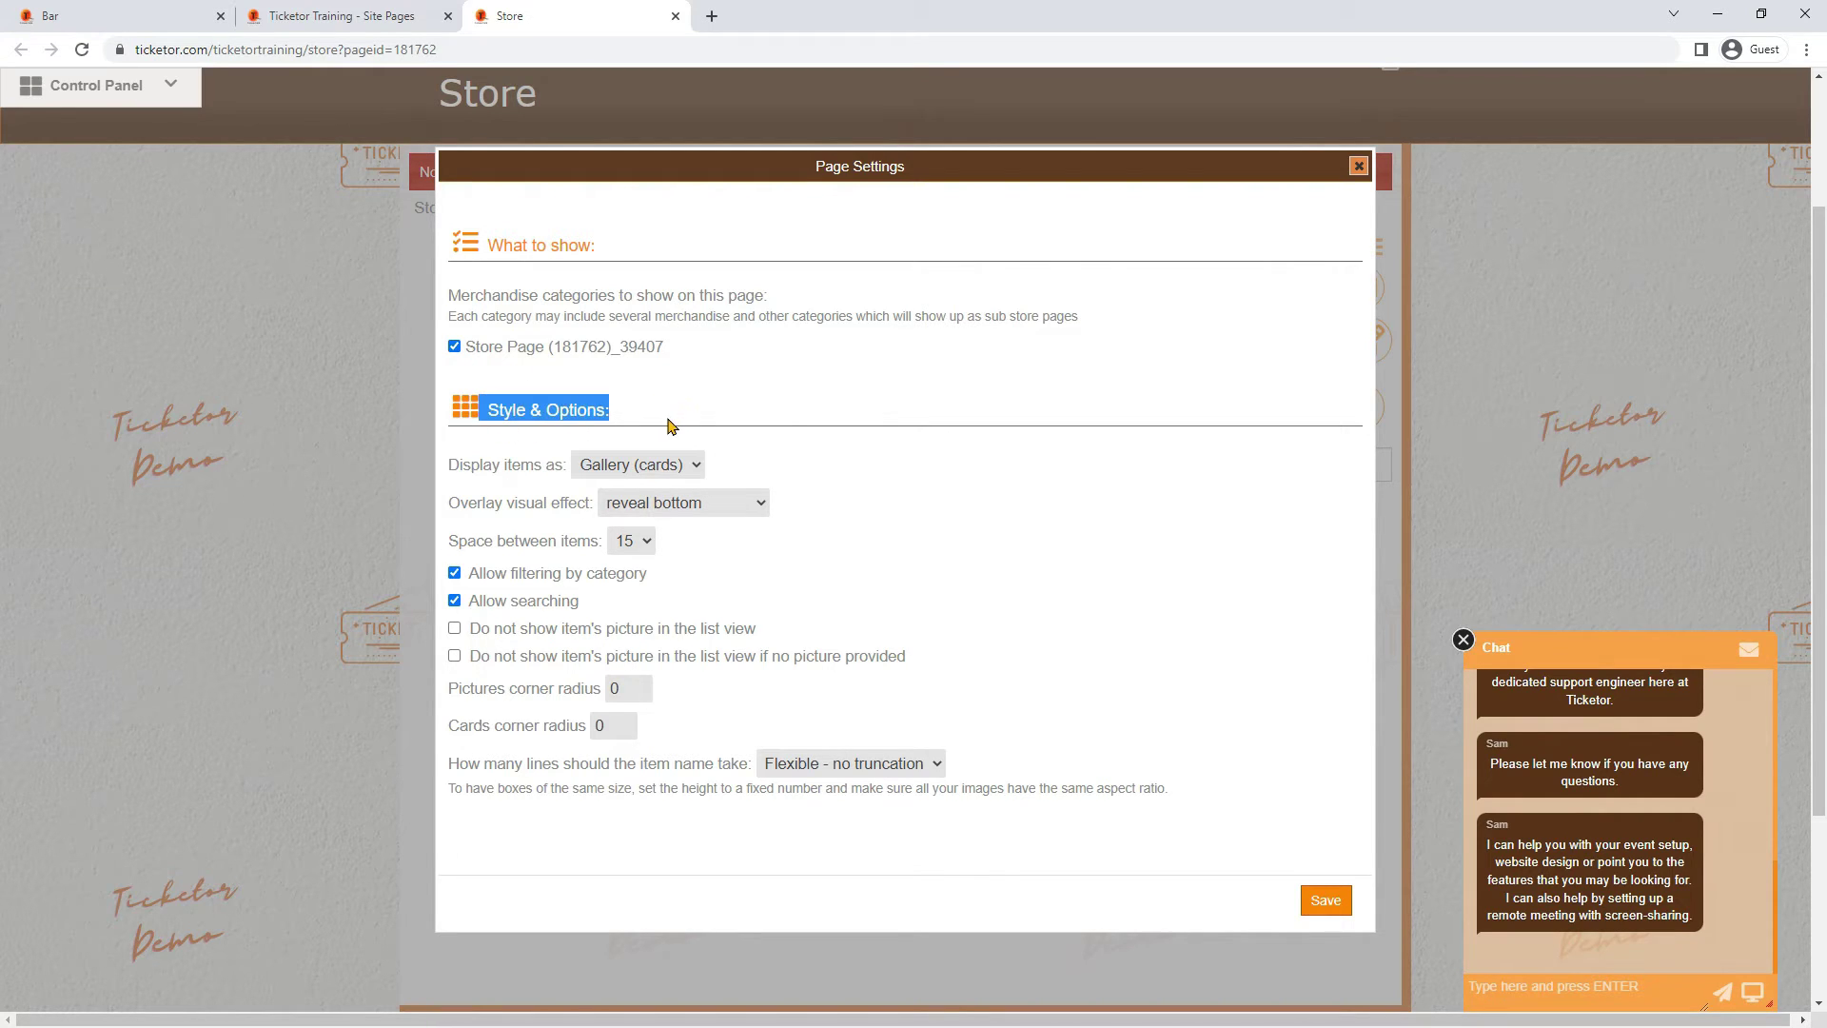
left_click(675, 466)
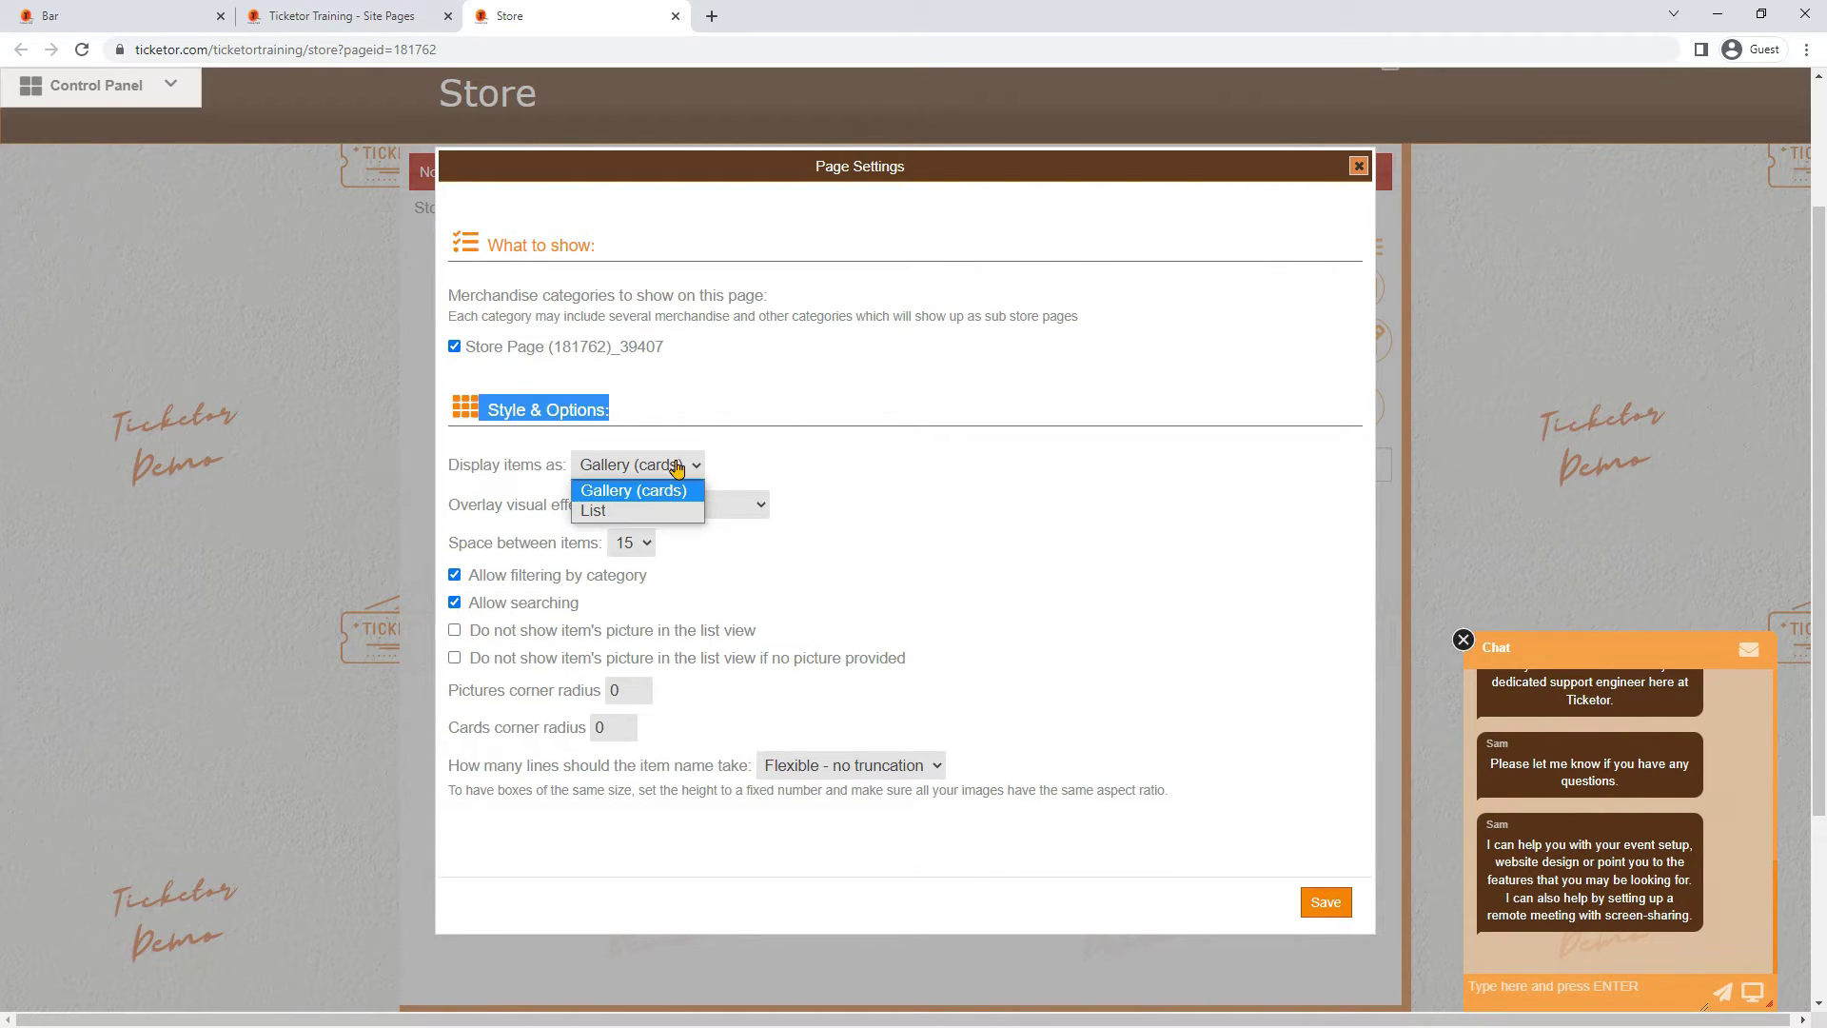
left_click(675, 466)
left_click(676, 466)
left_click(616, 512)
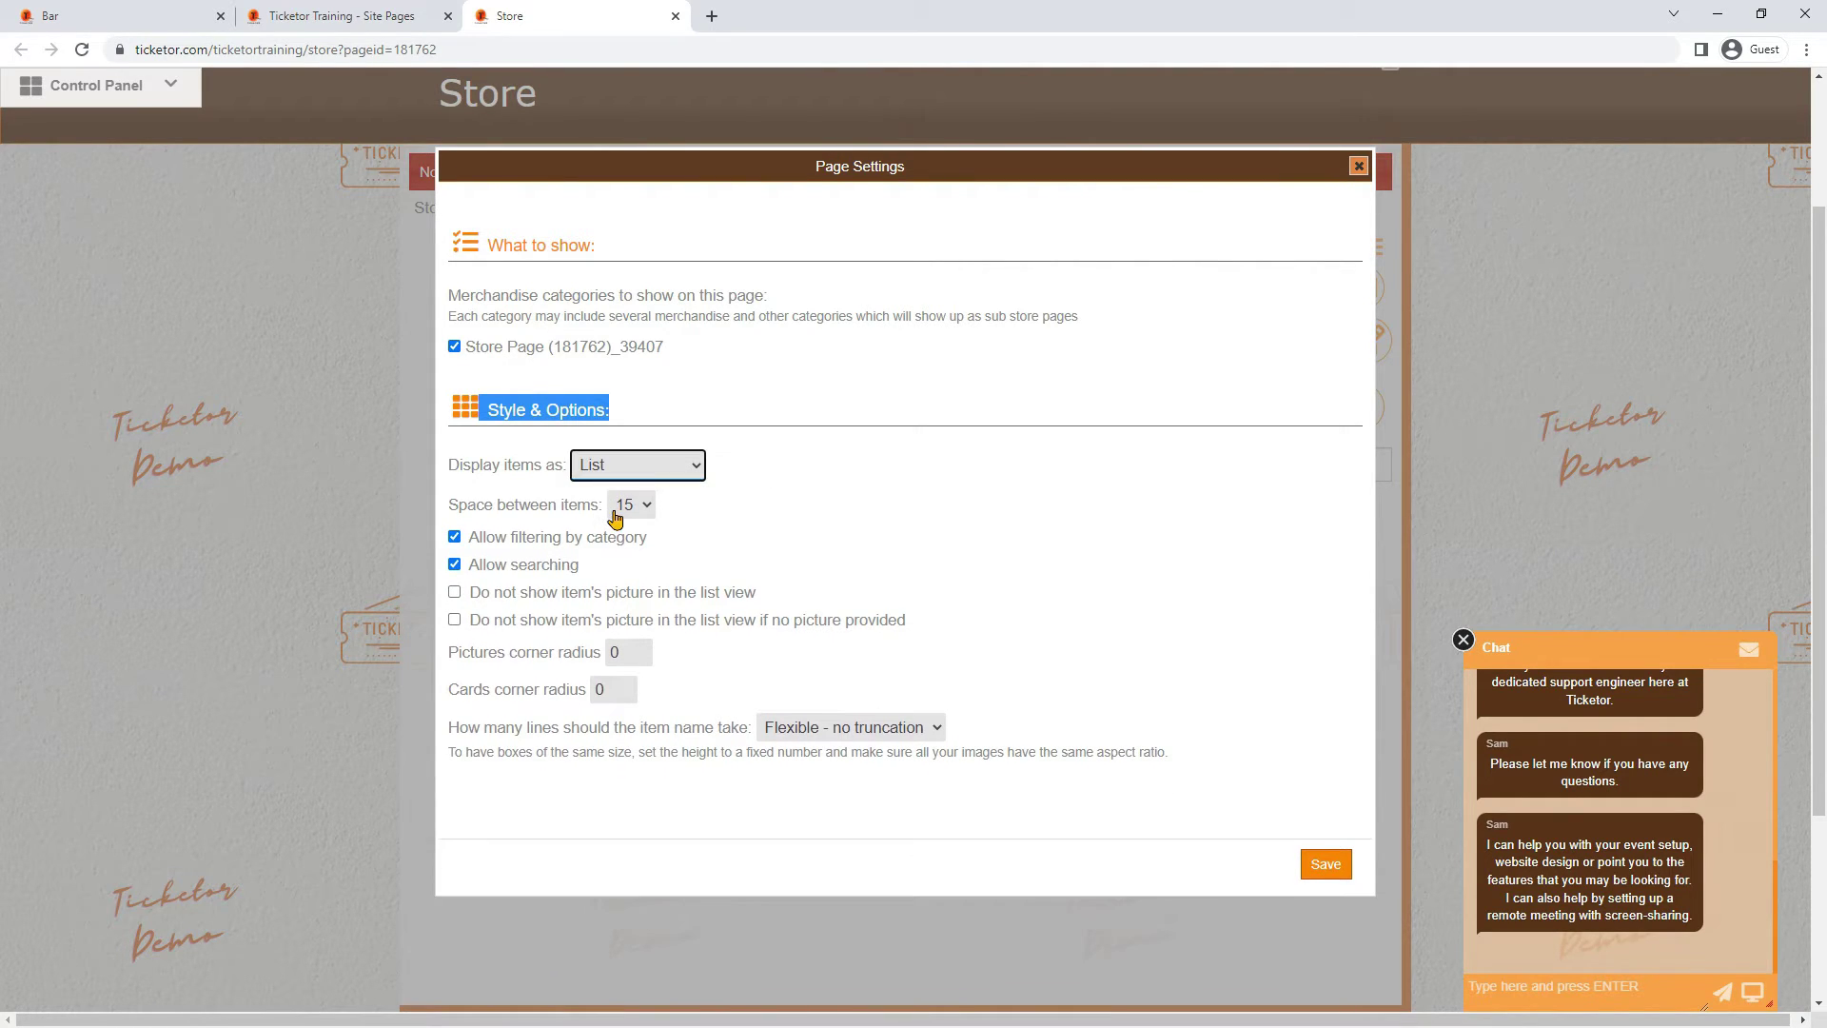
left_click(633, 473)
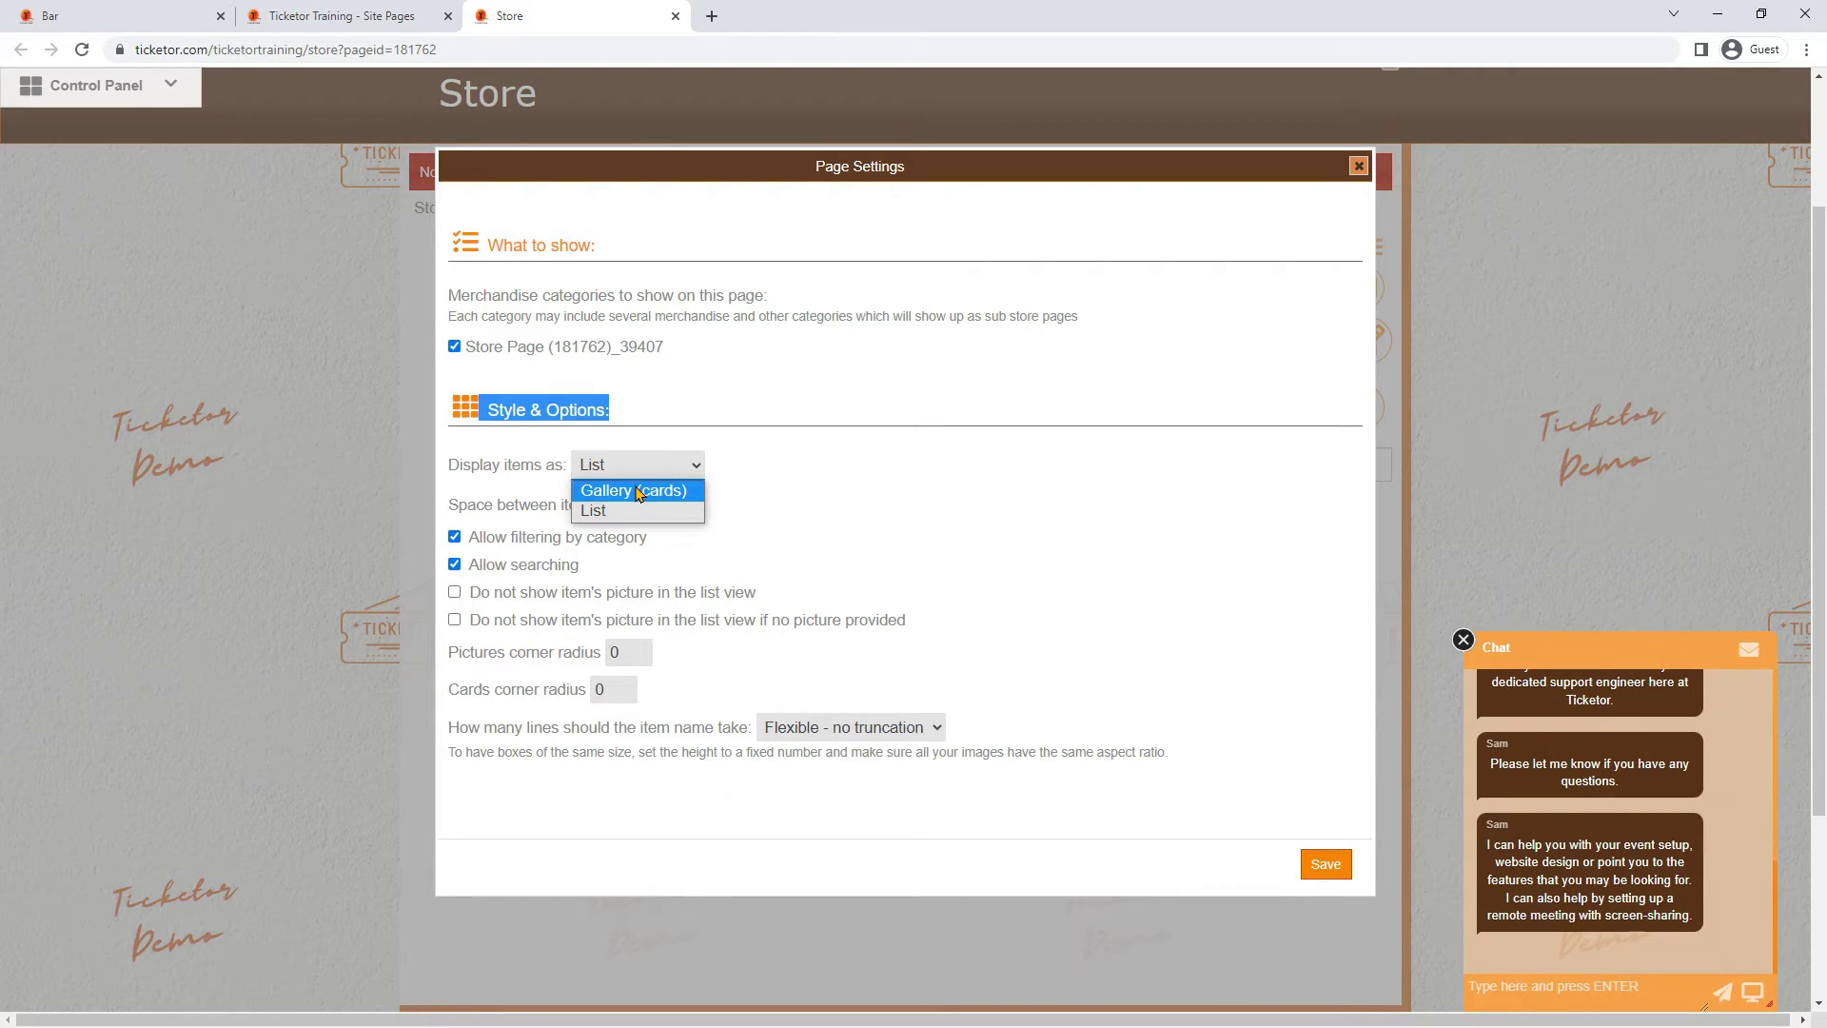
left_click(638, 493)
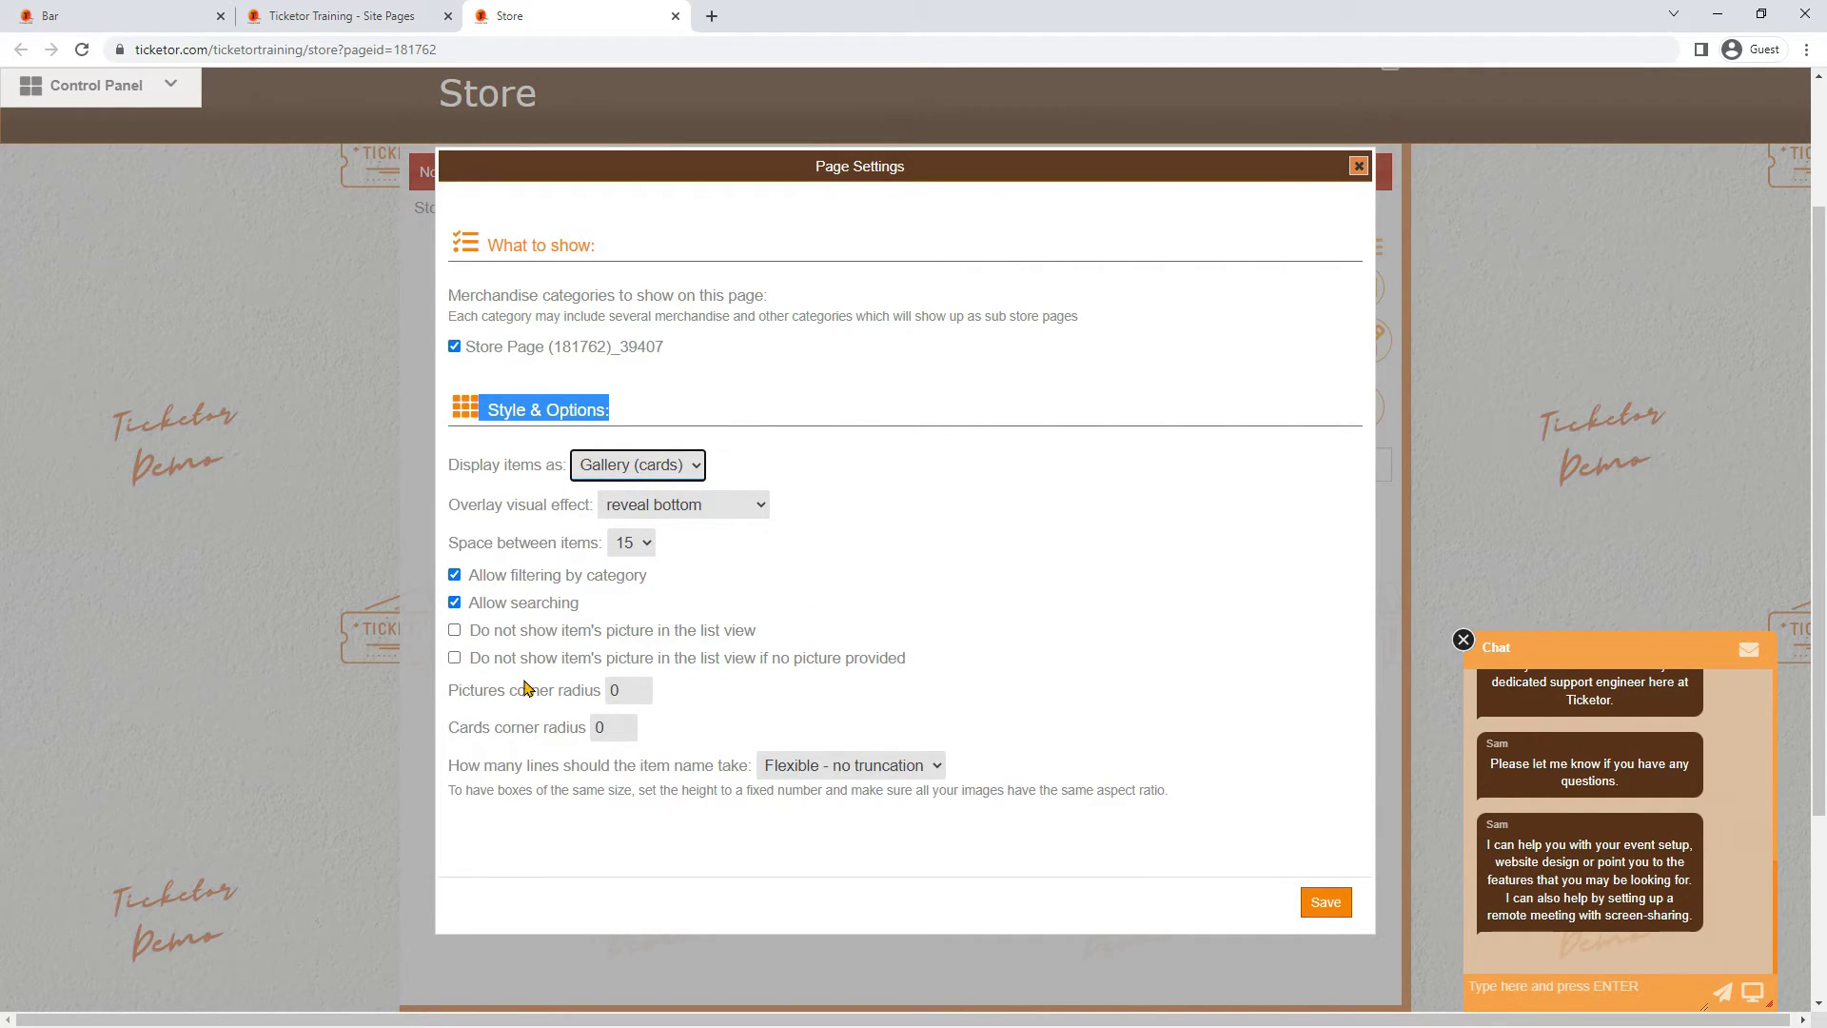
Hide item pictures, keep item names Flexible with no truncation, and save the settings
left_click(527, 632)
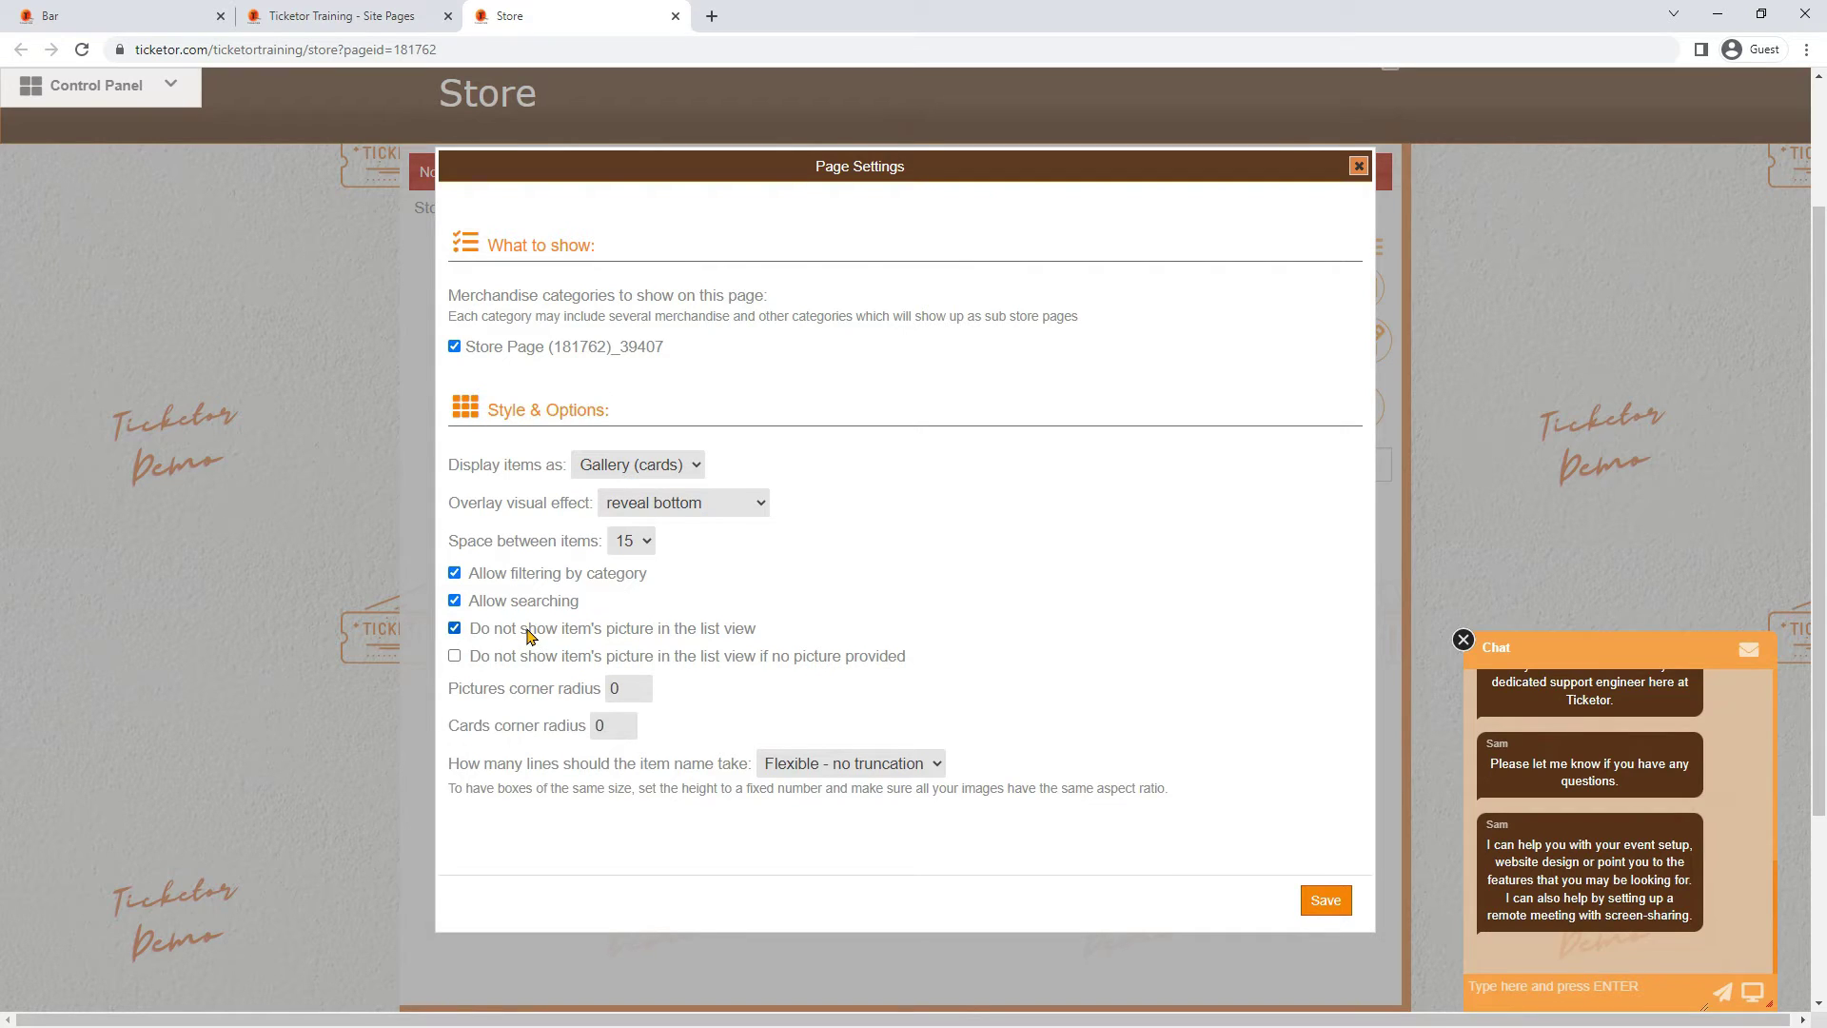
left_click(872, 765)
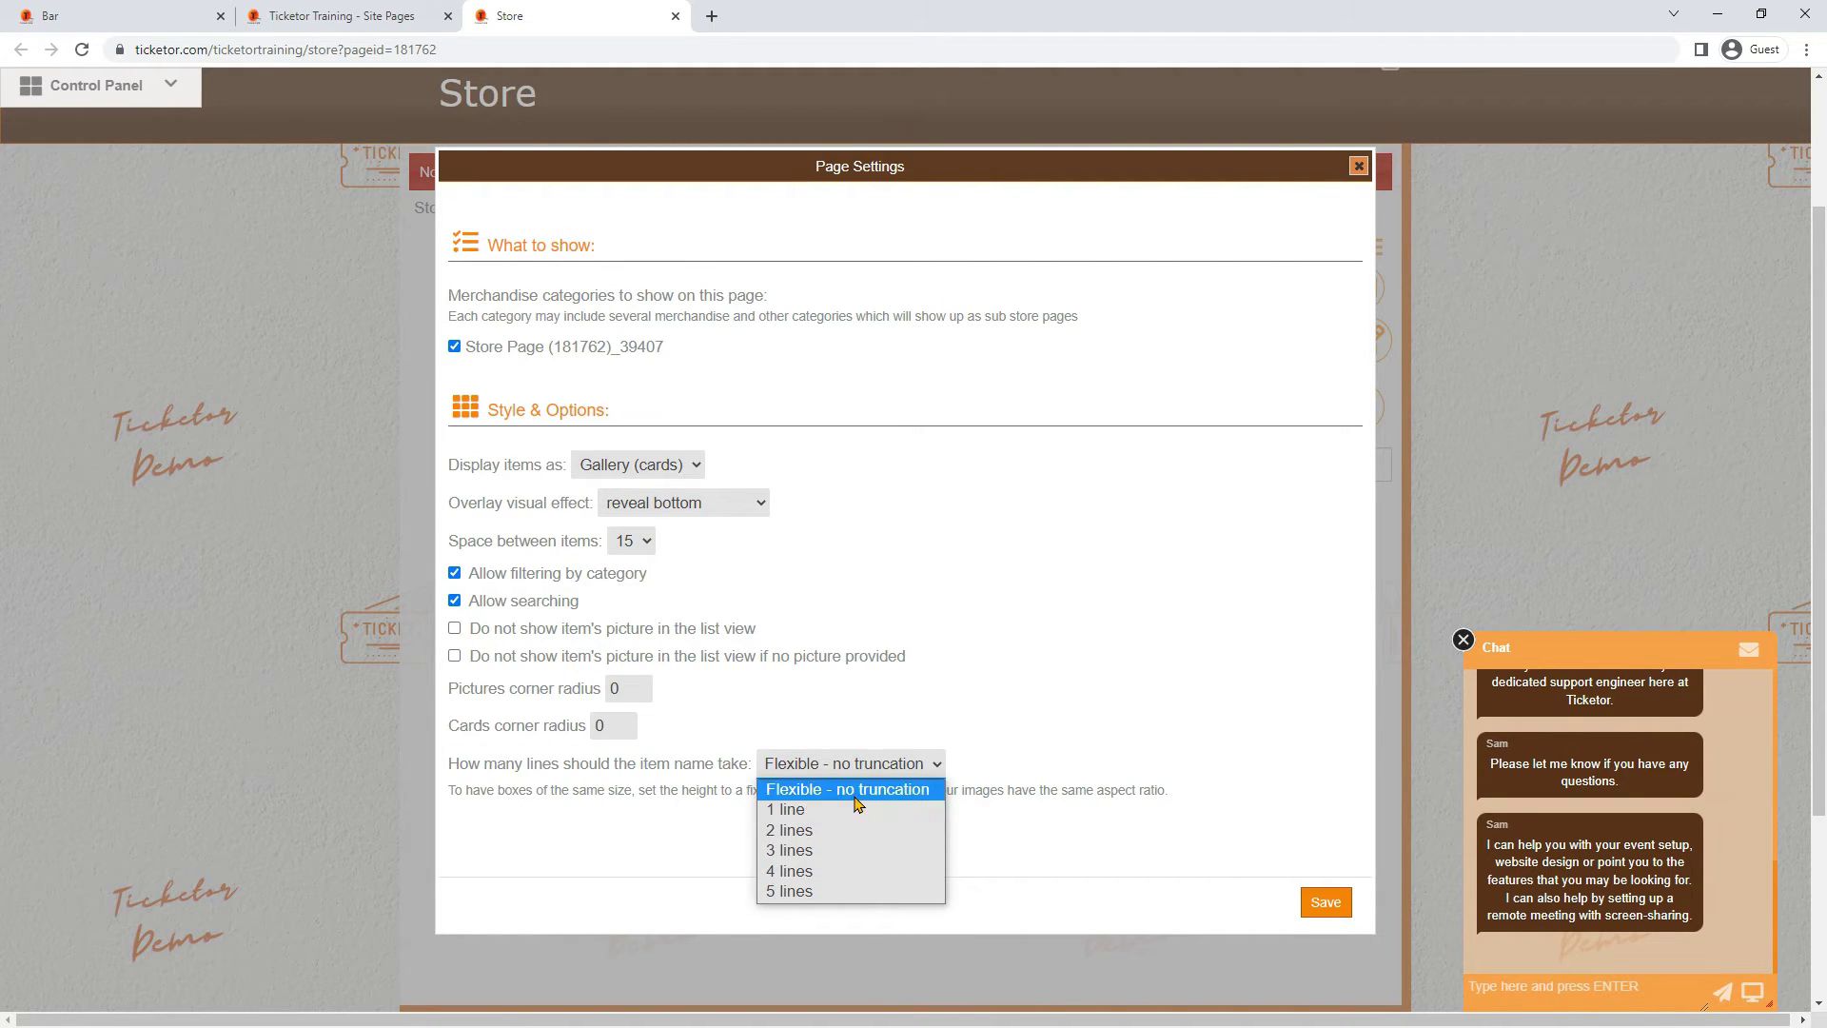
left_click(856, 796)
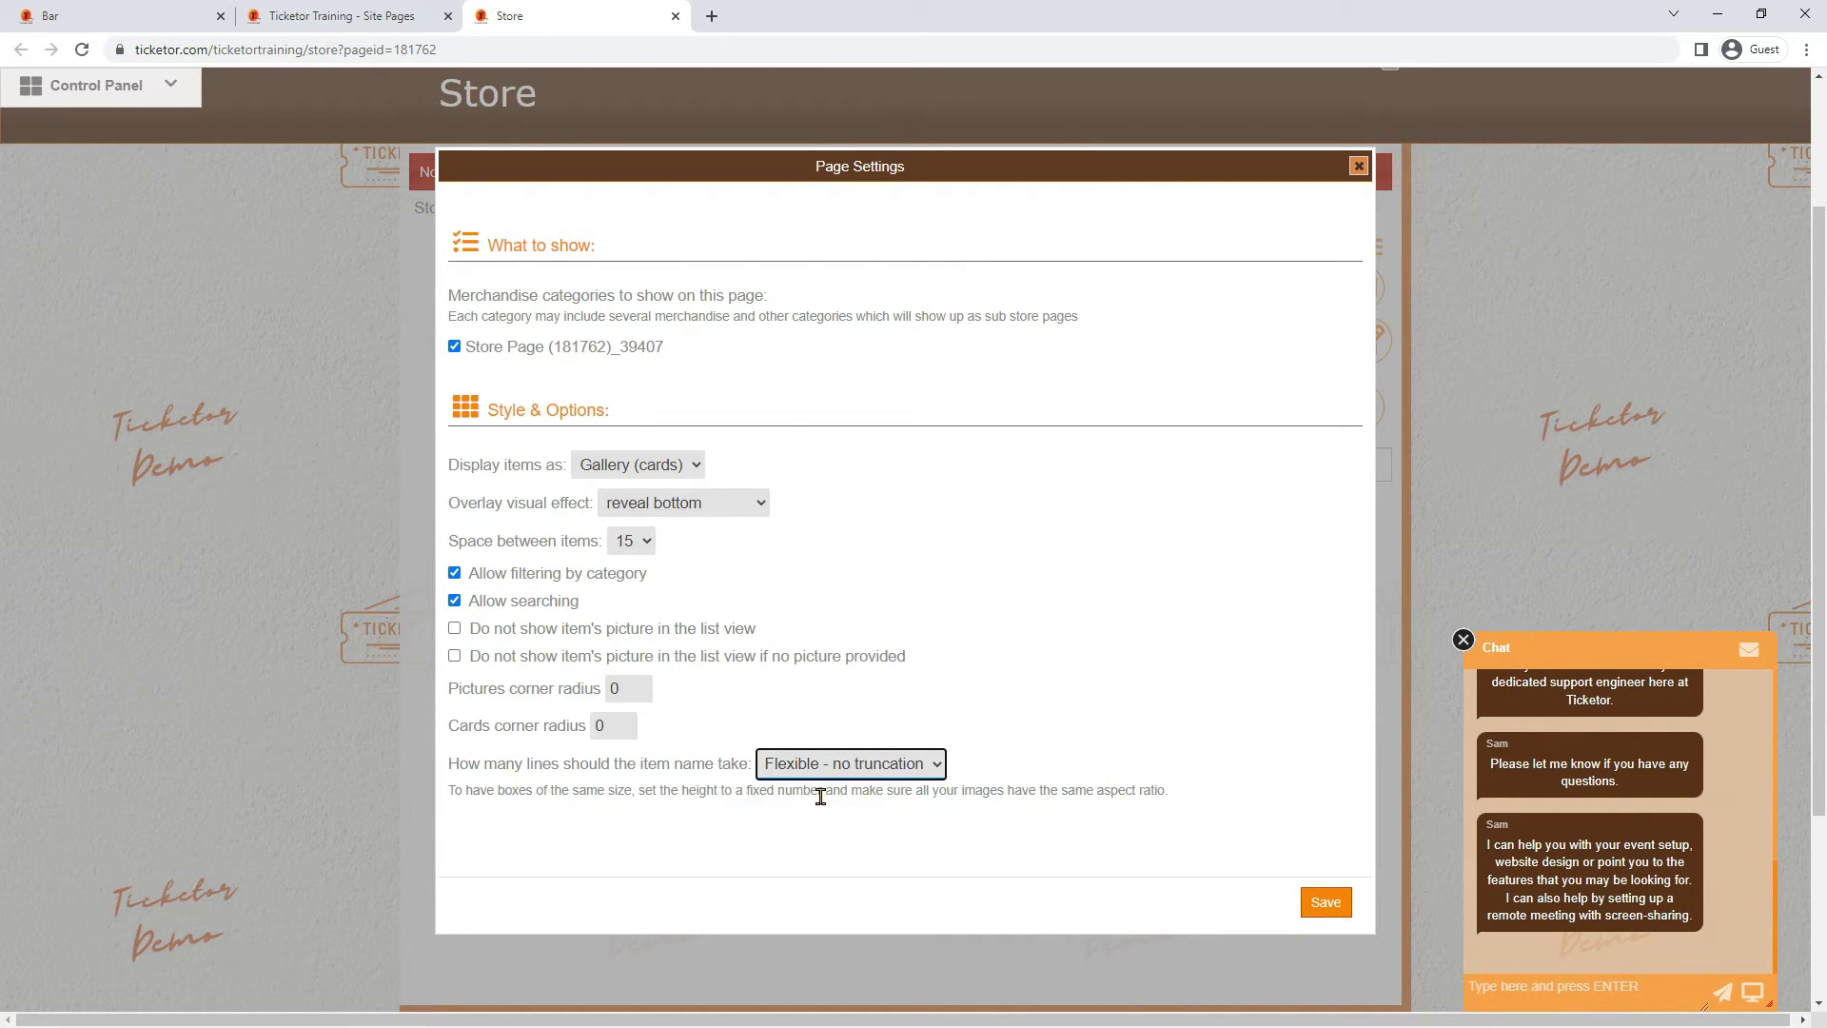
left_click(1322, 904)
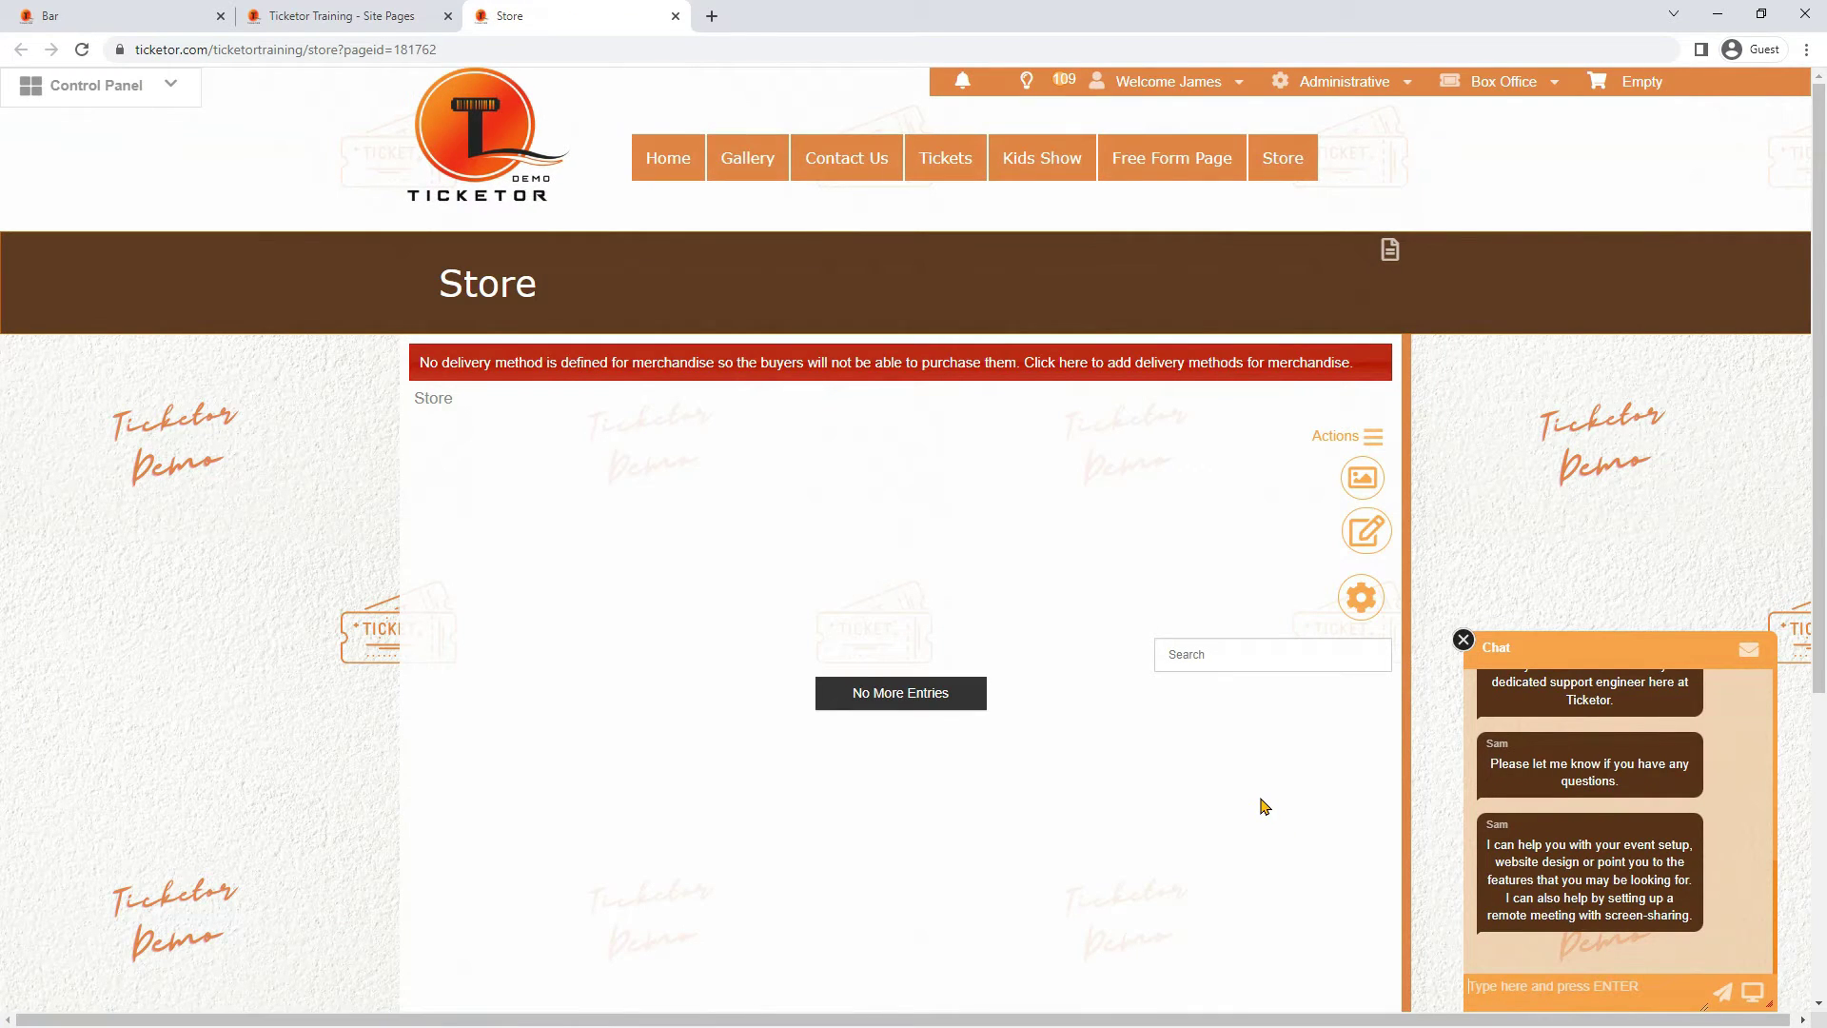
Edit the Store page content via the pencil icon, then open the banner slideshow settings
left_click(1362, 545)
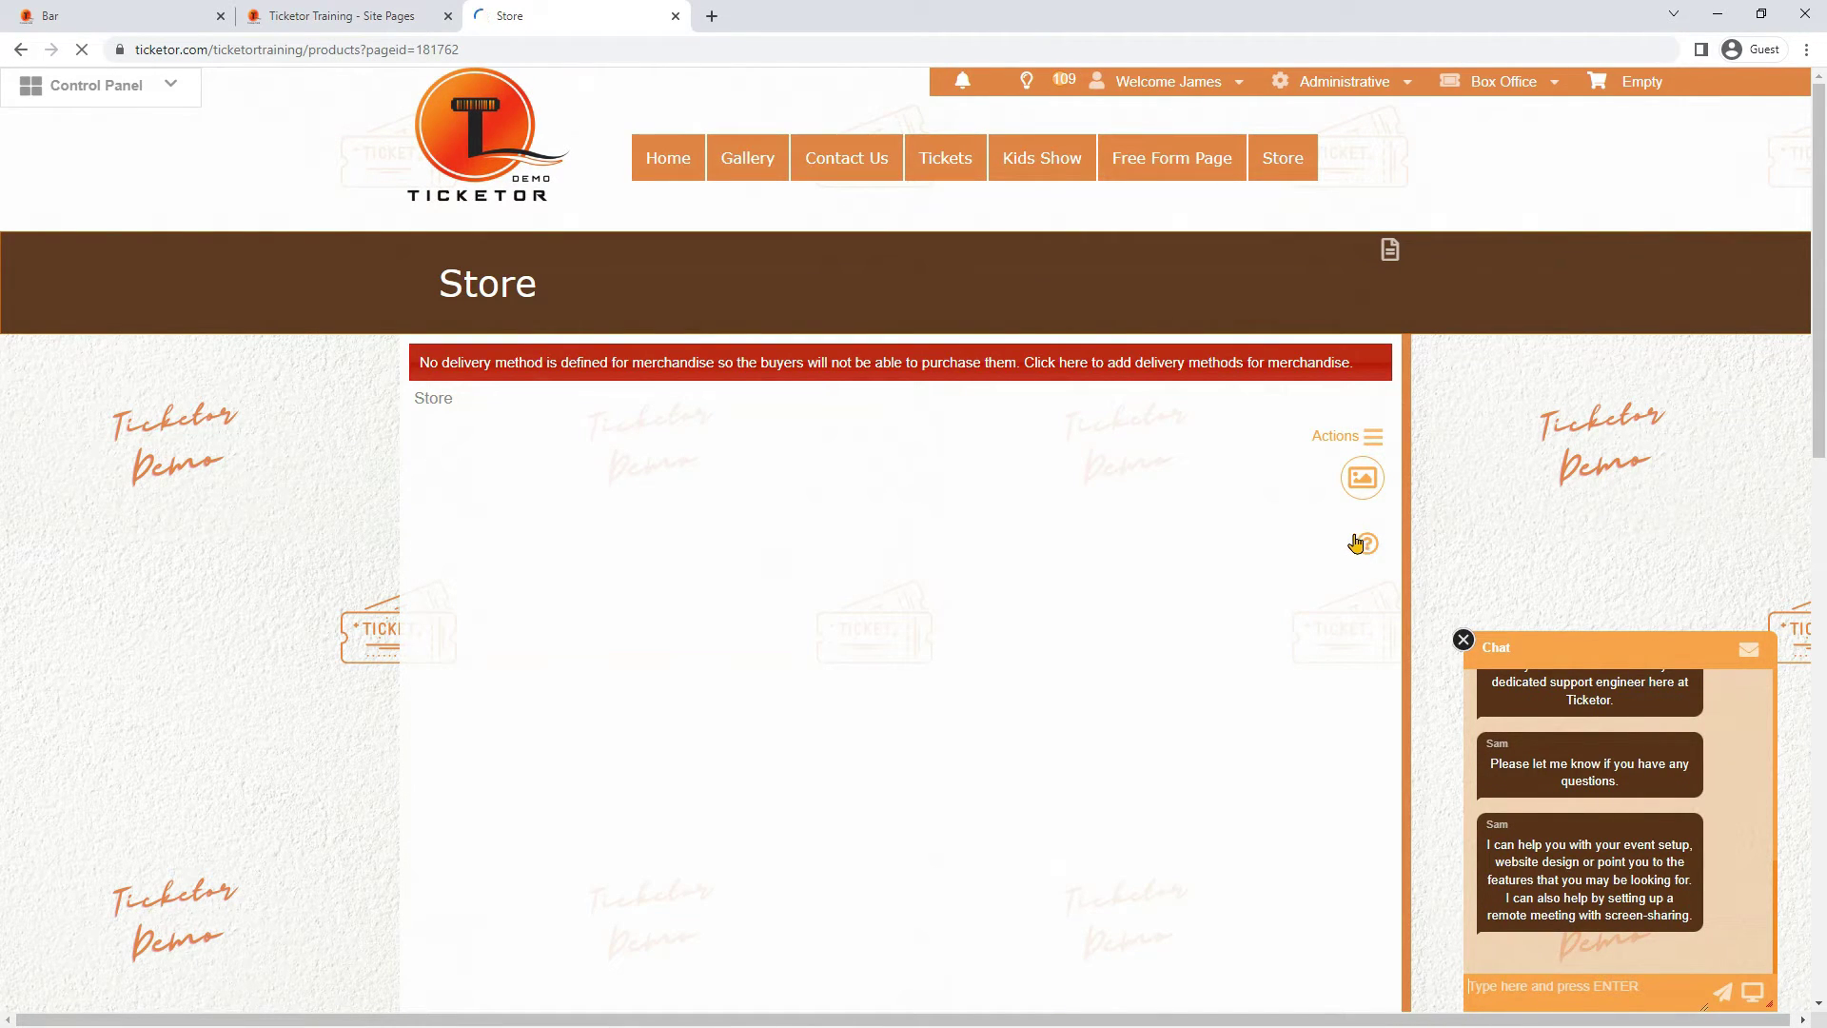
left_click(1363, 480)
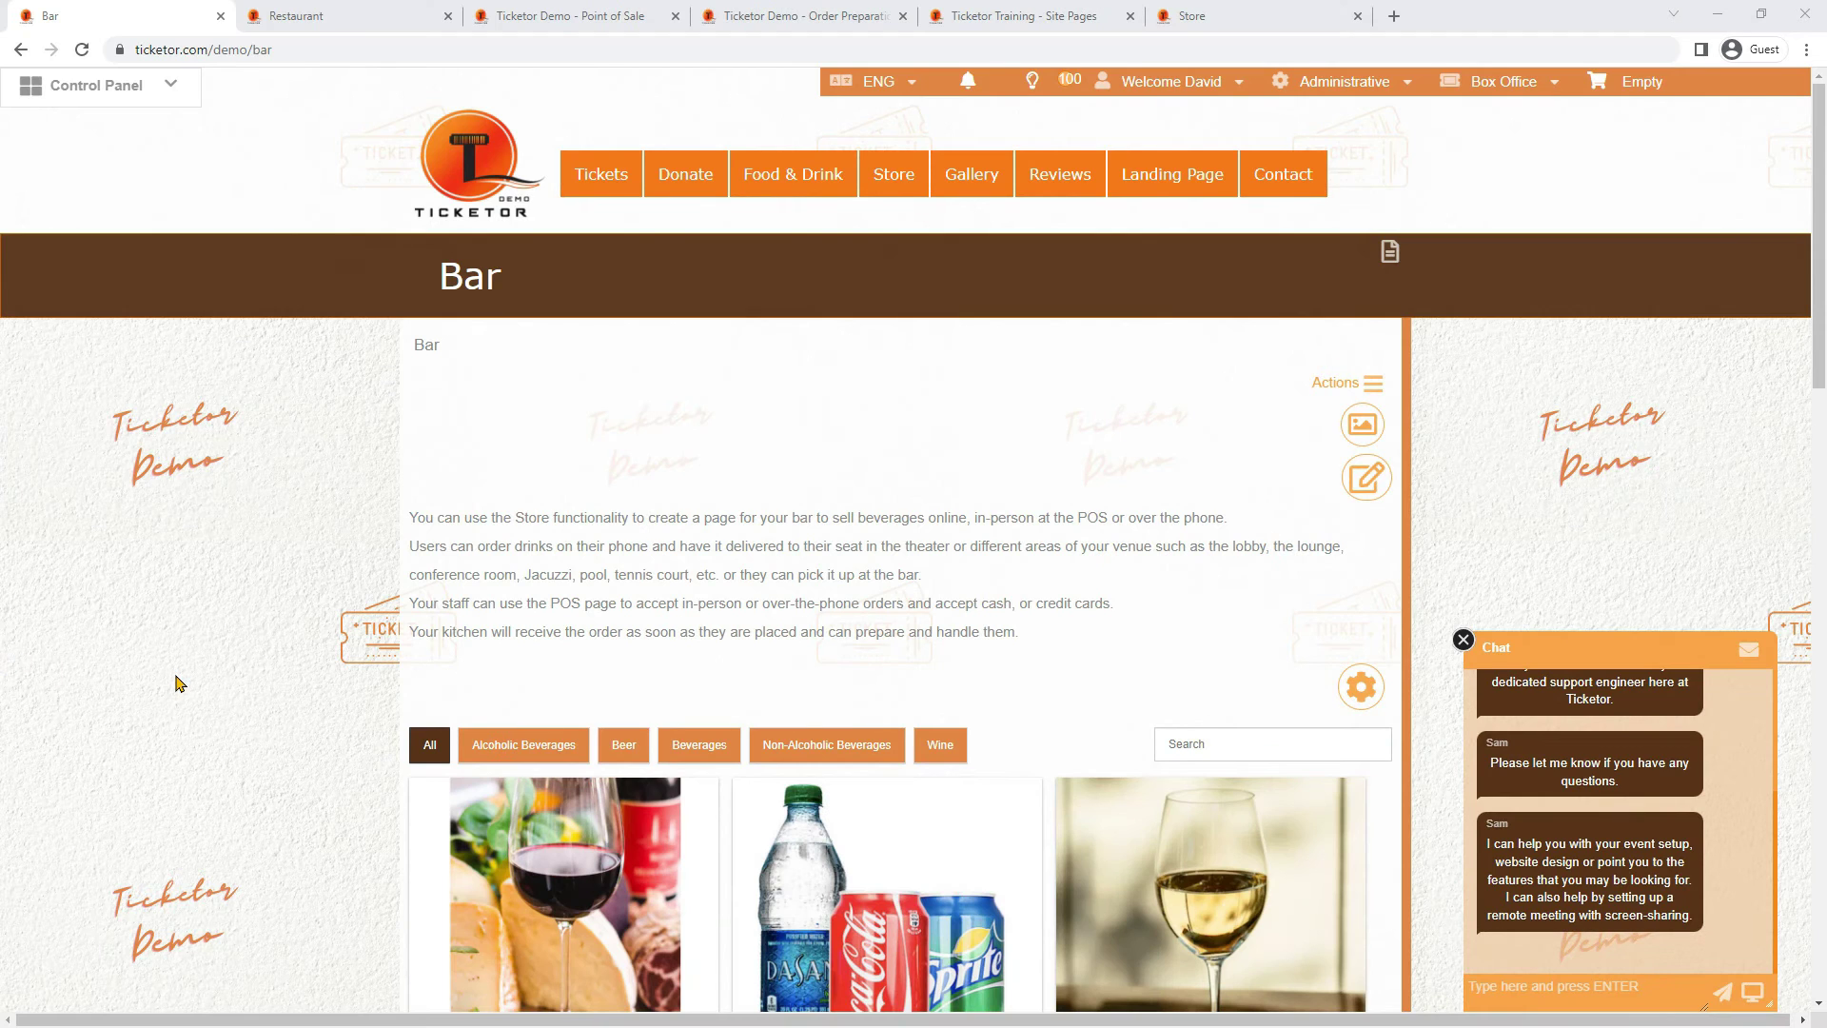
Step through the Bar category filters, ending on Wine with Cabernet, Chardonnay and Merlot
scroll(180, 683, "down", 1)
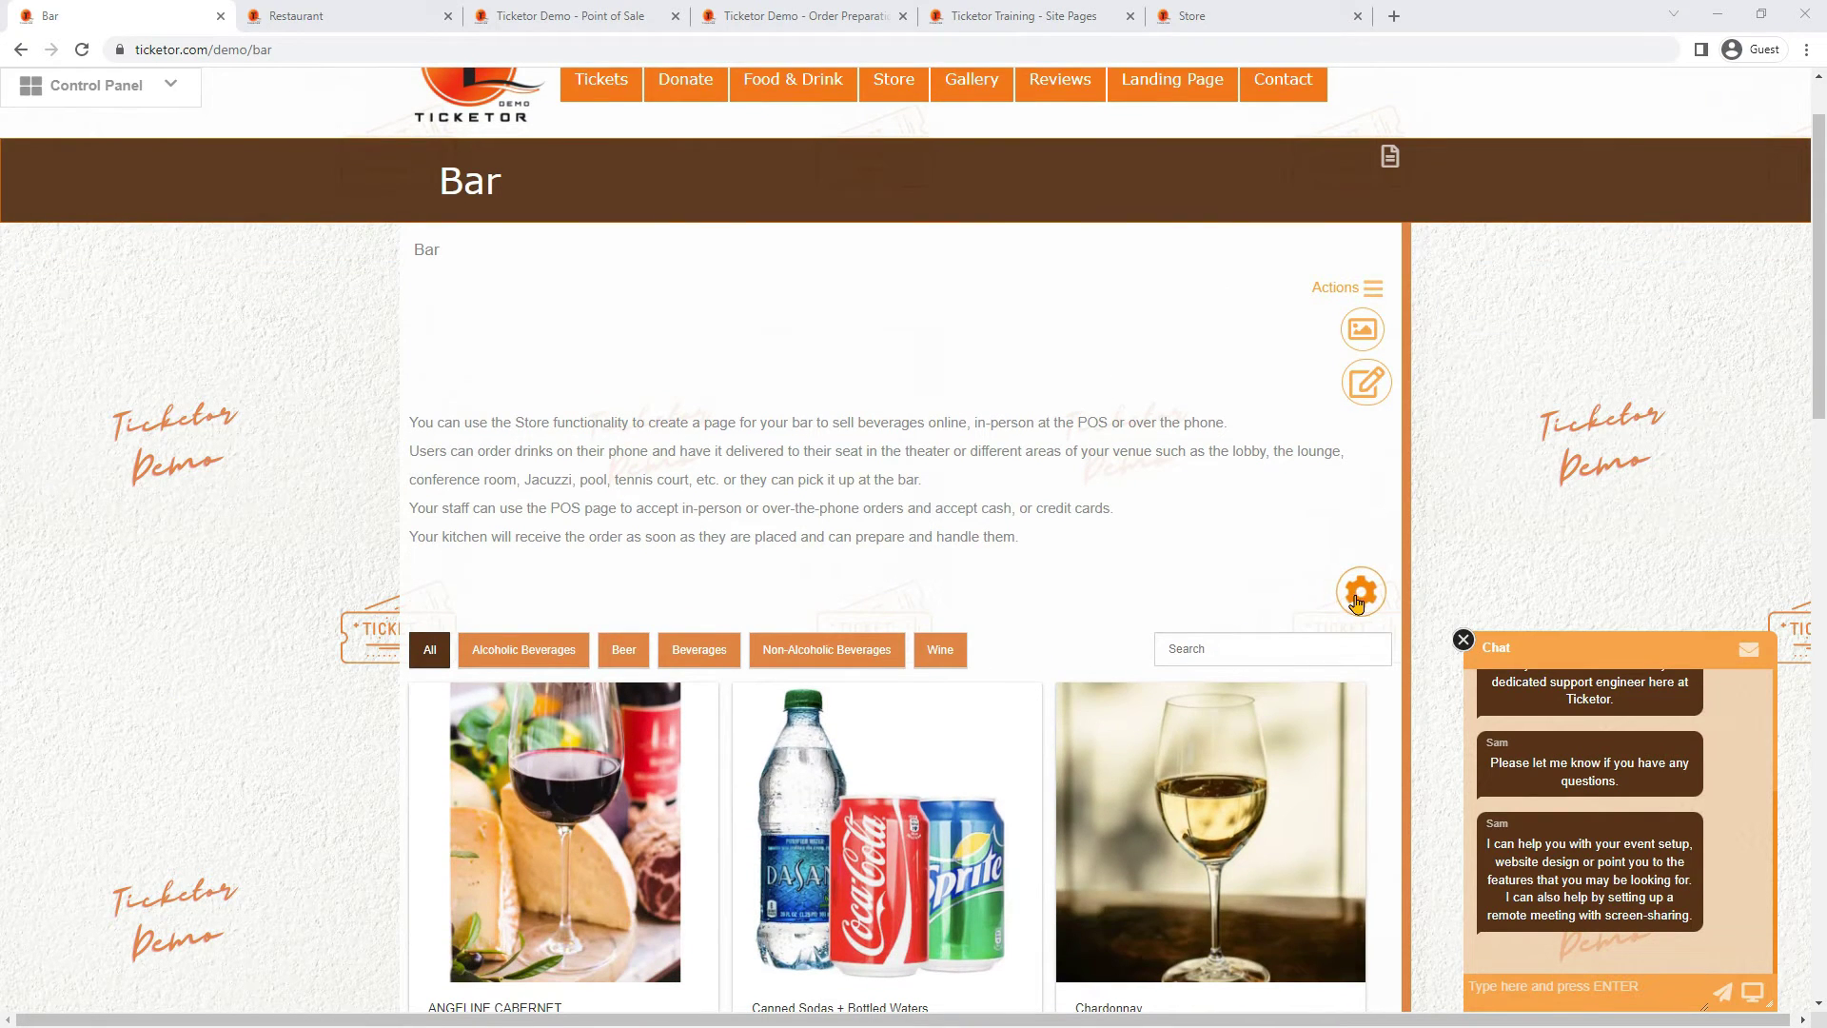
left_click(1357, 597)
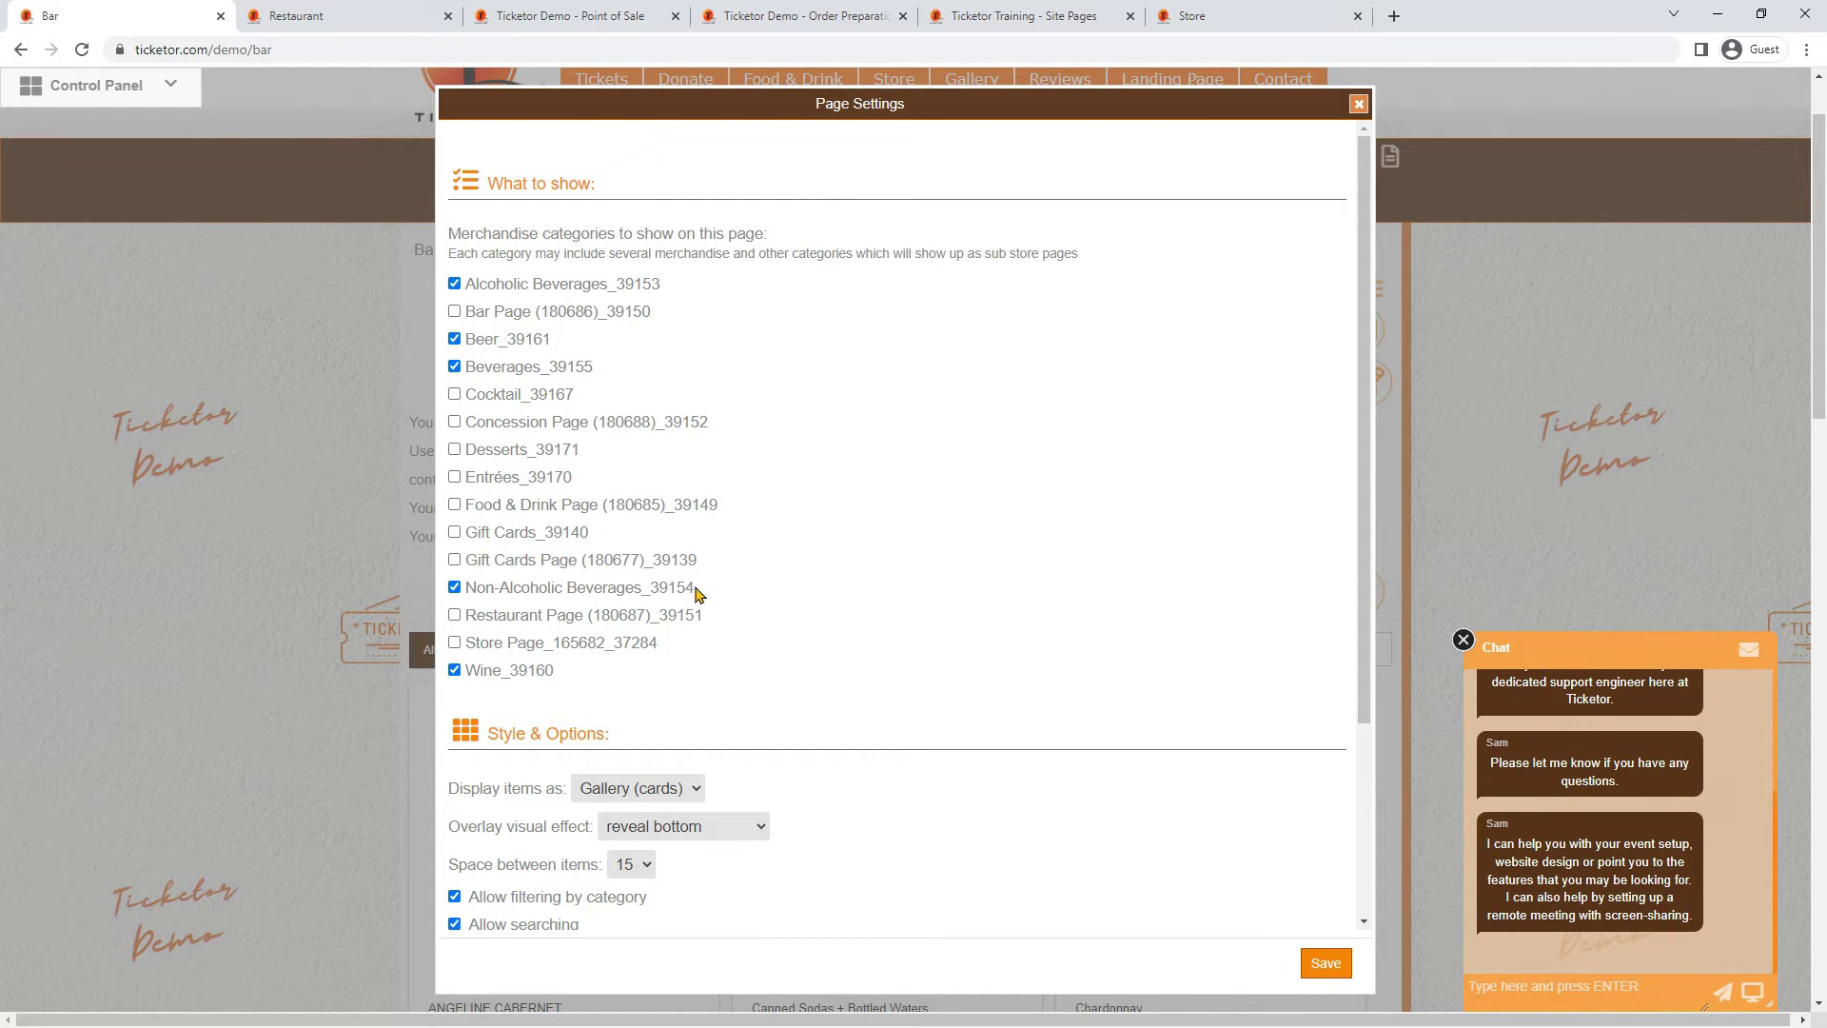
left_click(1359, 103)
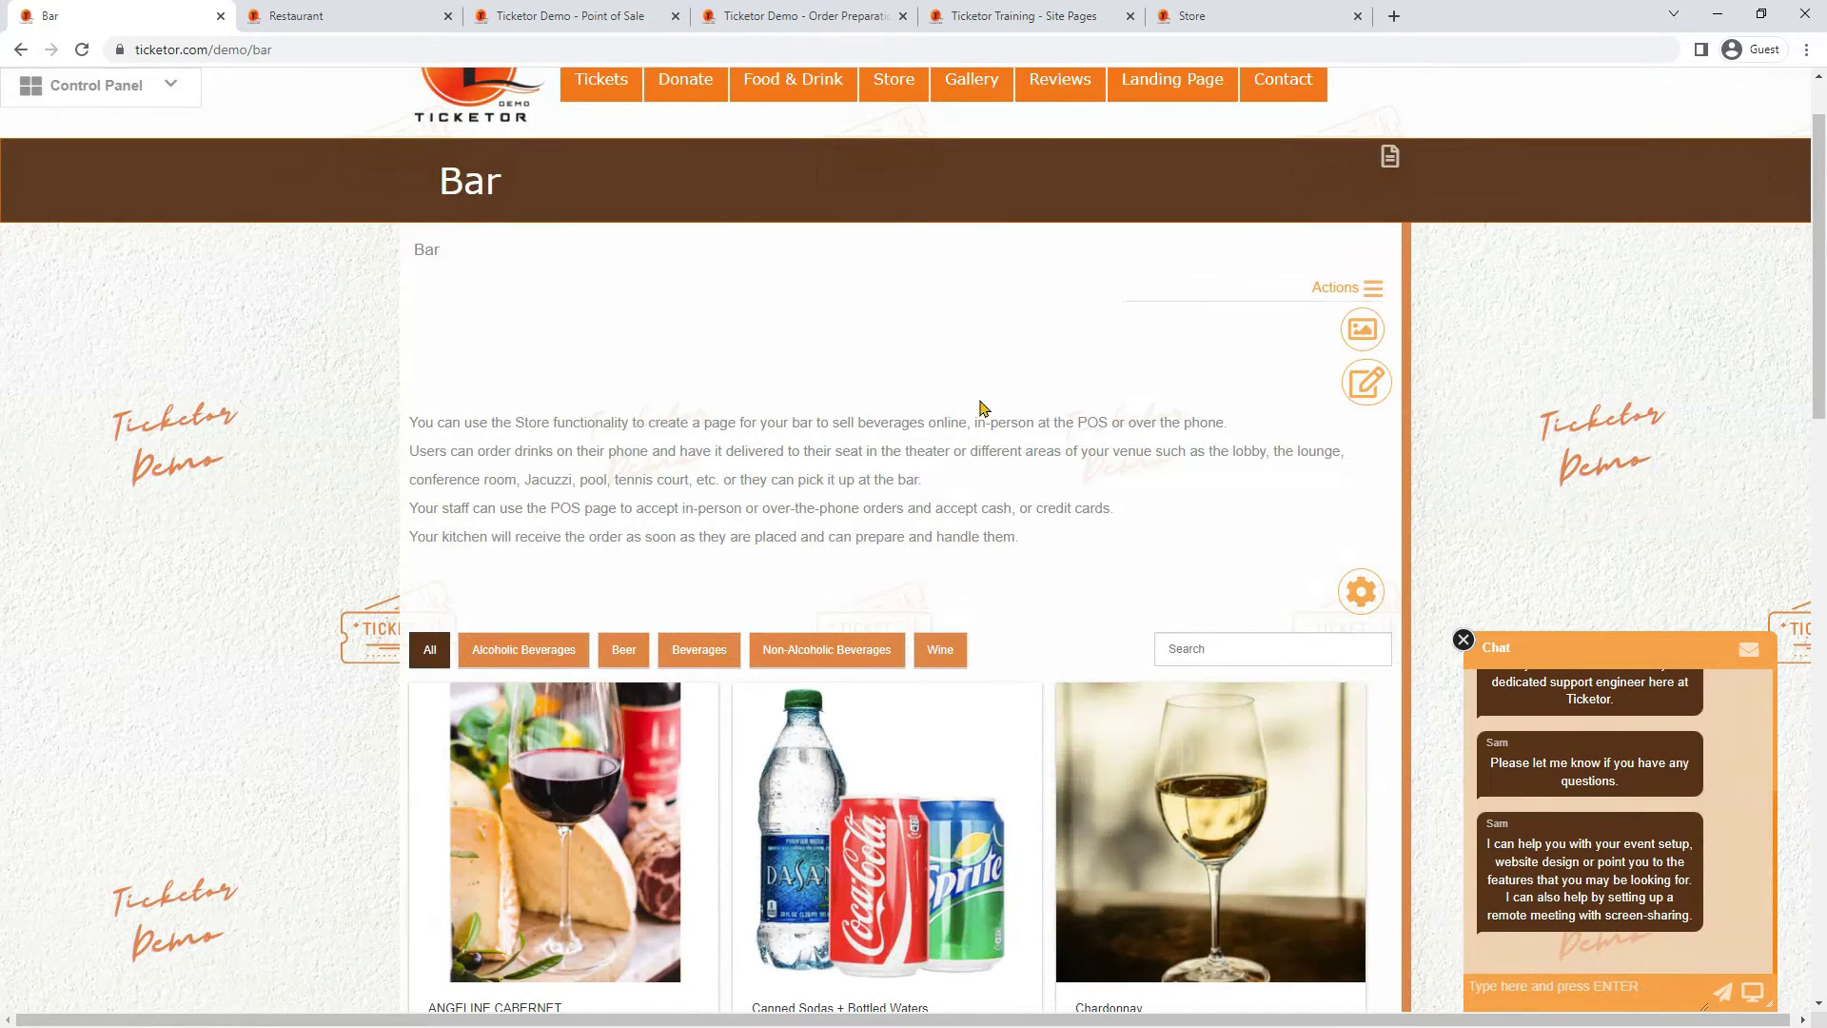
scroll(982, 408, "down", 3)
left_click(526, 371)
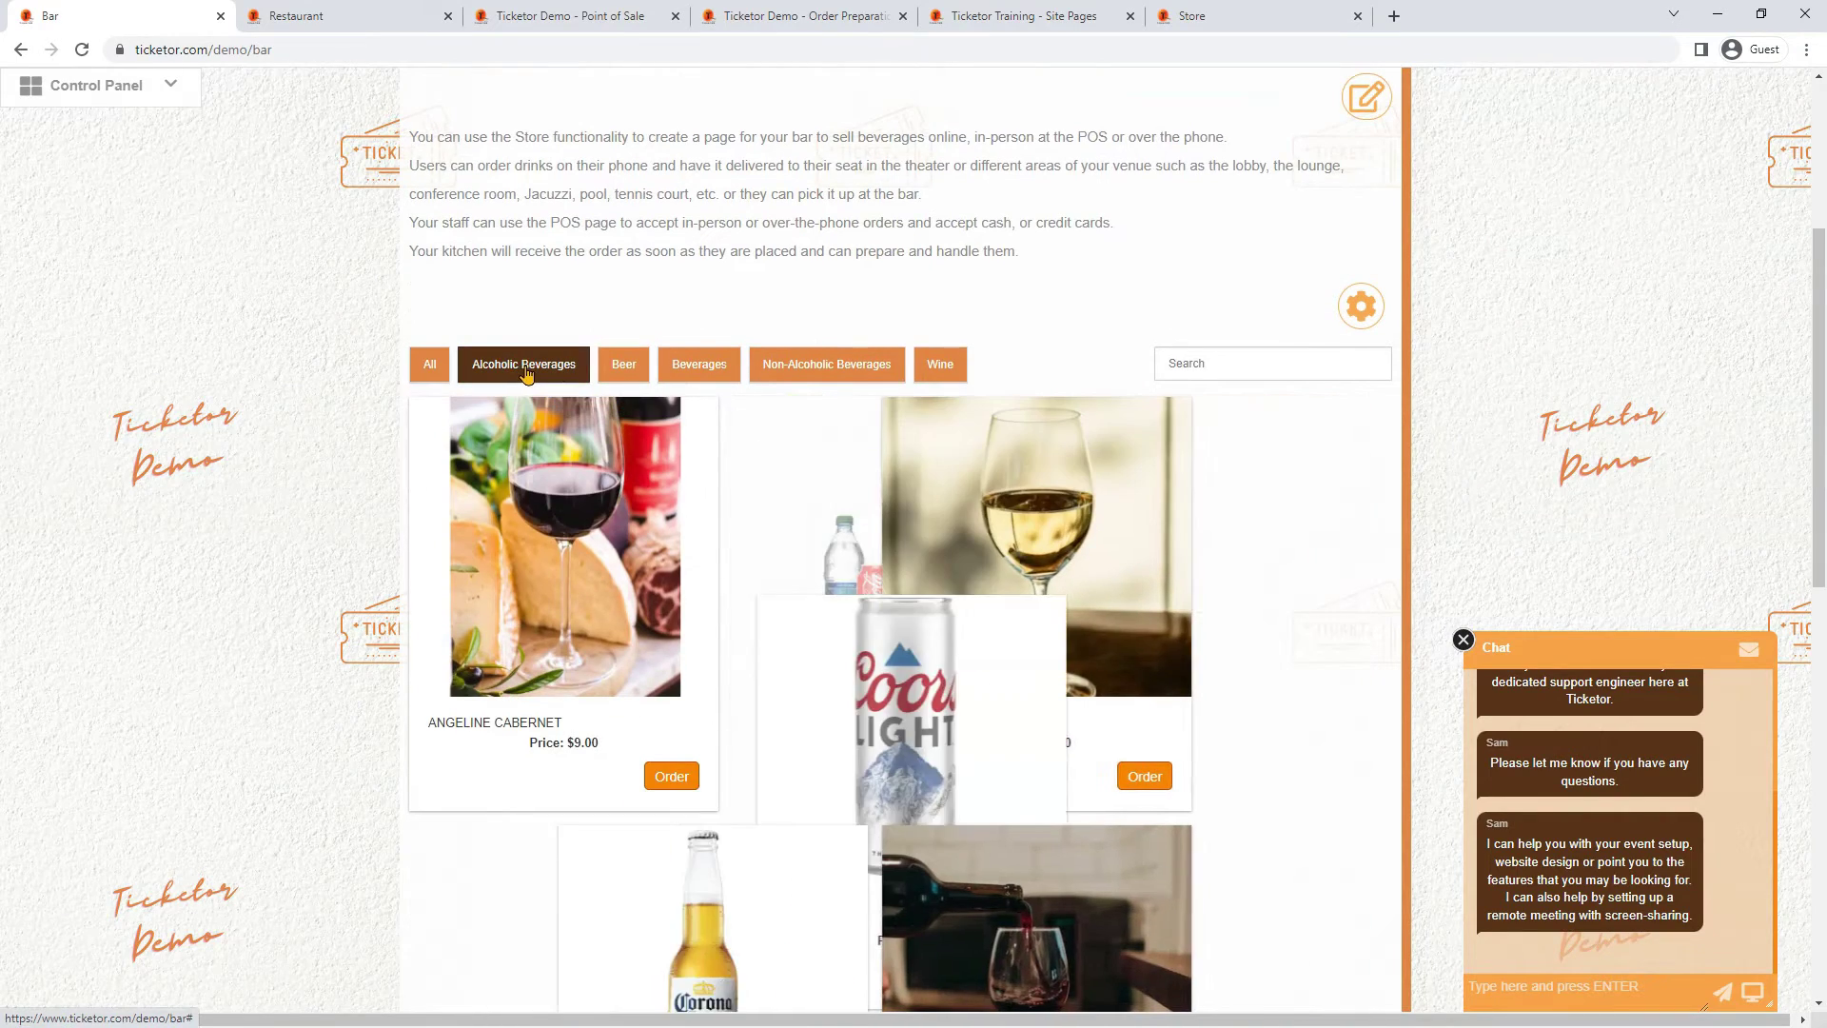
left_click(623, 365)
left_click(700, 364)
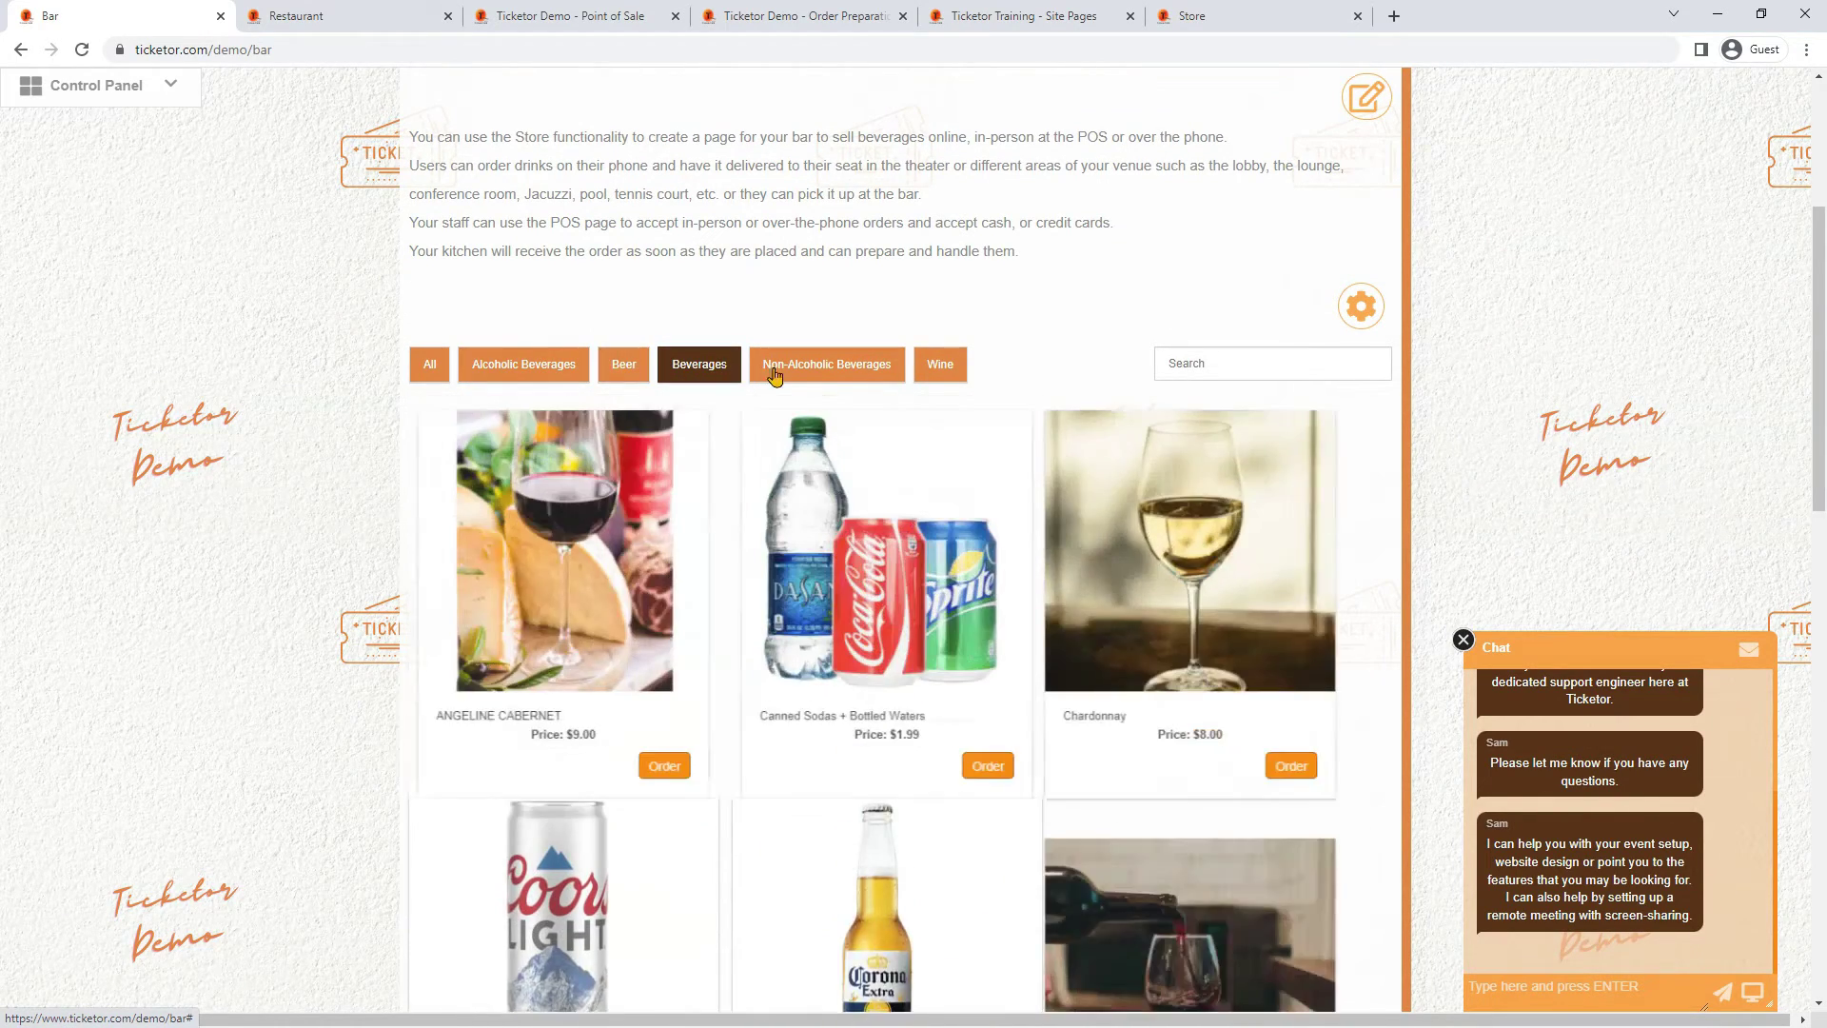
left_click(773, 371)
left_click(940, 364)
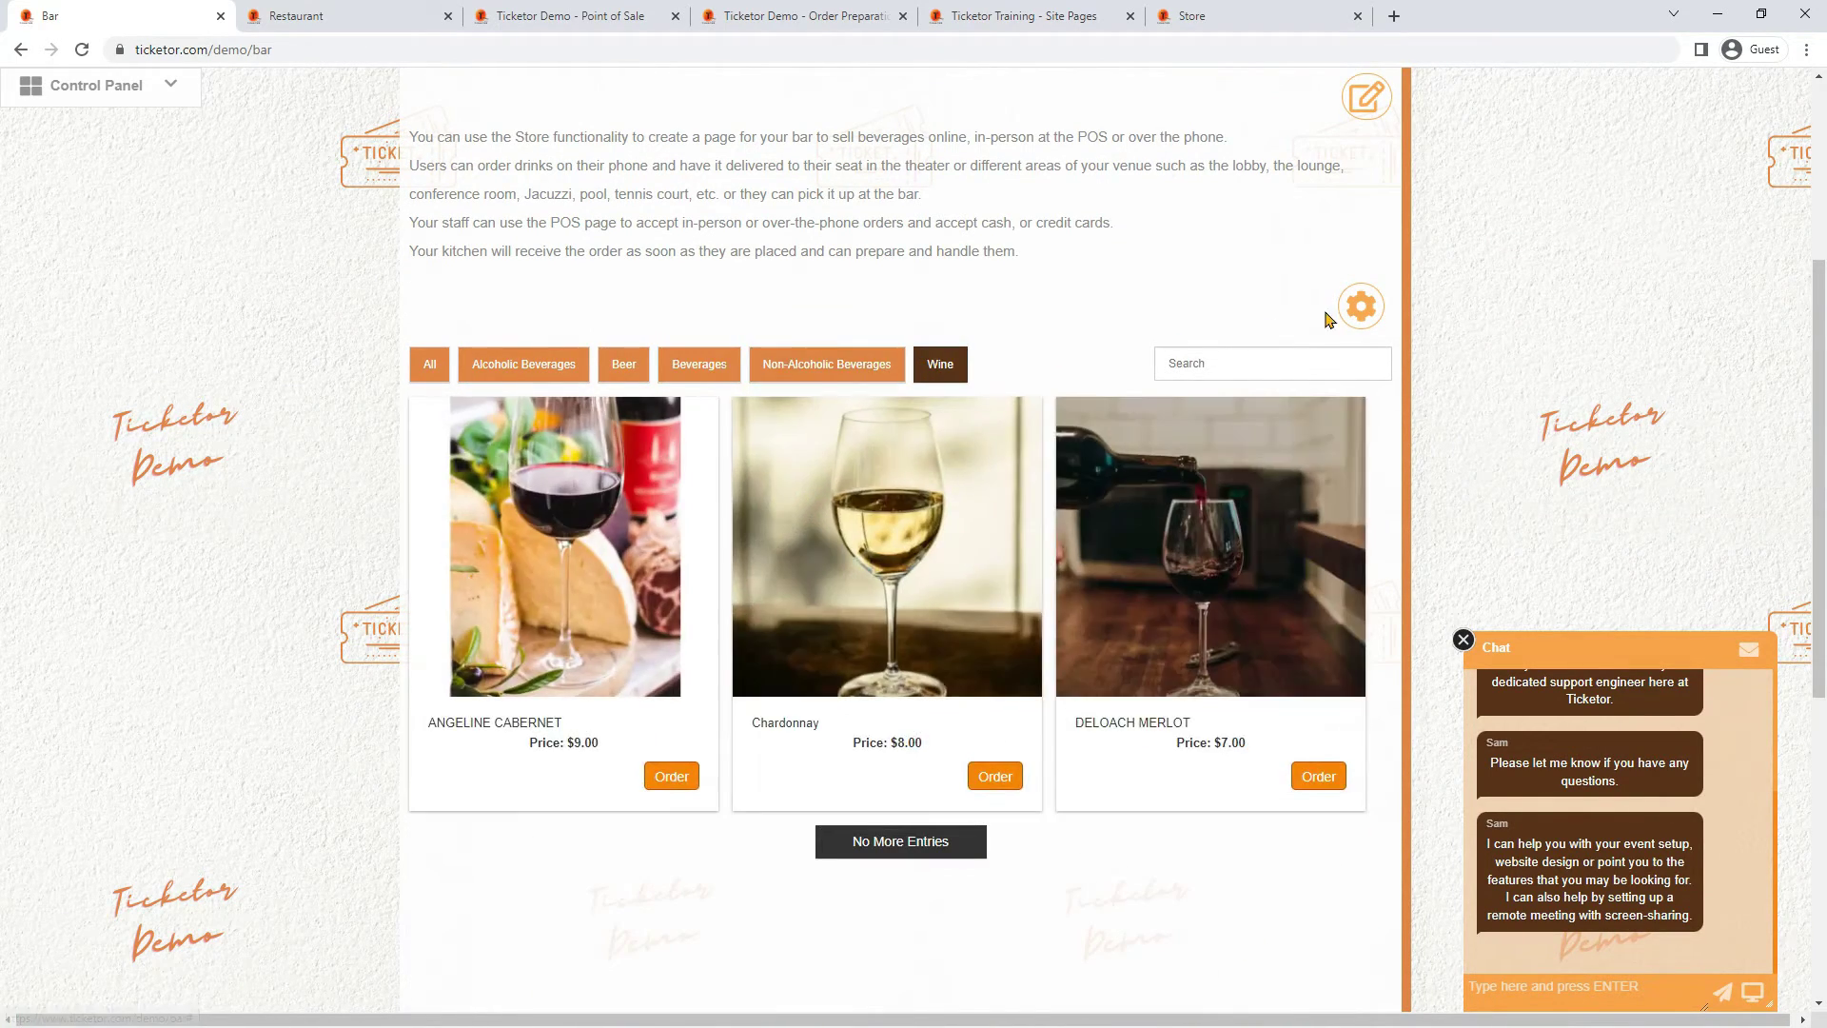
Re-enable 'Allow filtering by category' in the Bar page settings
left_click(1349, 314)
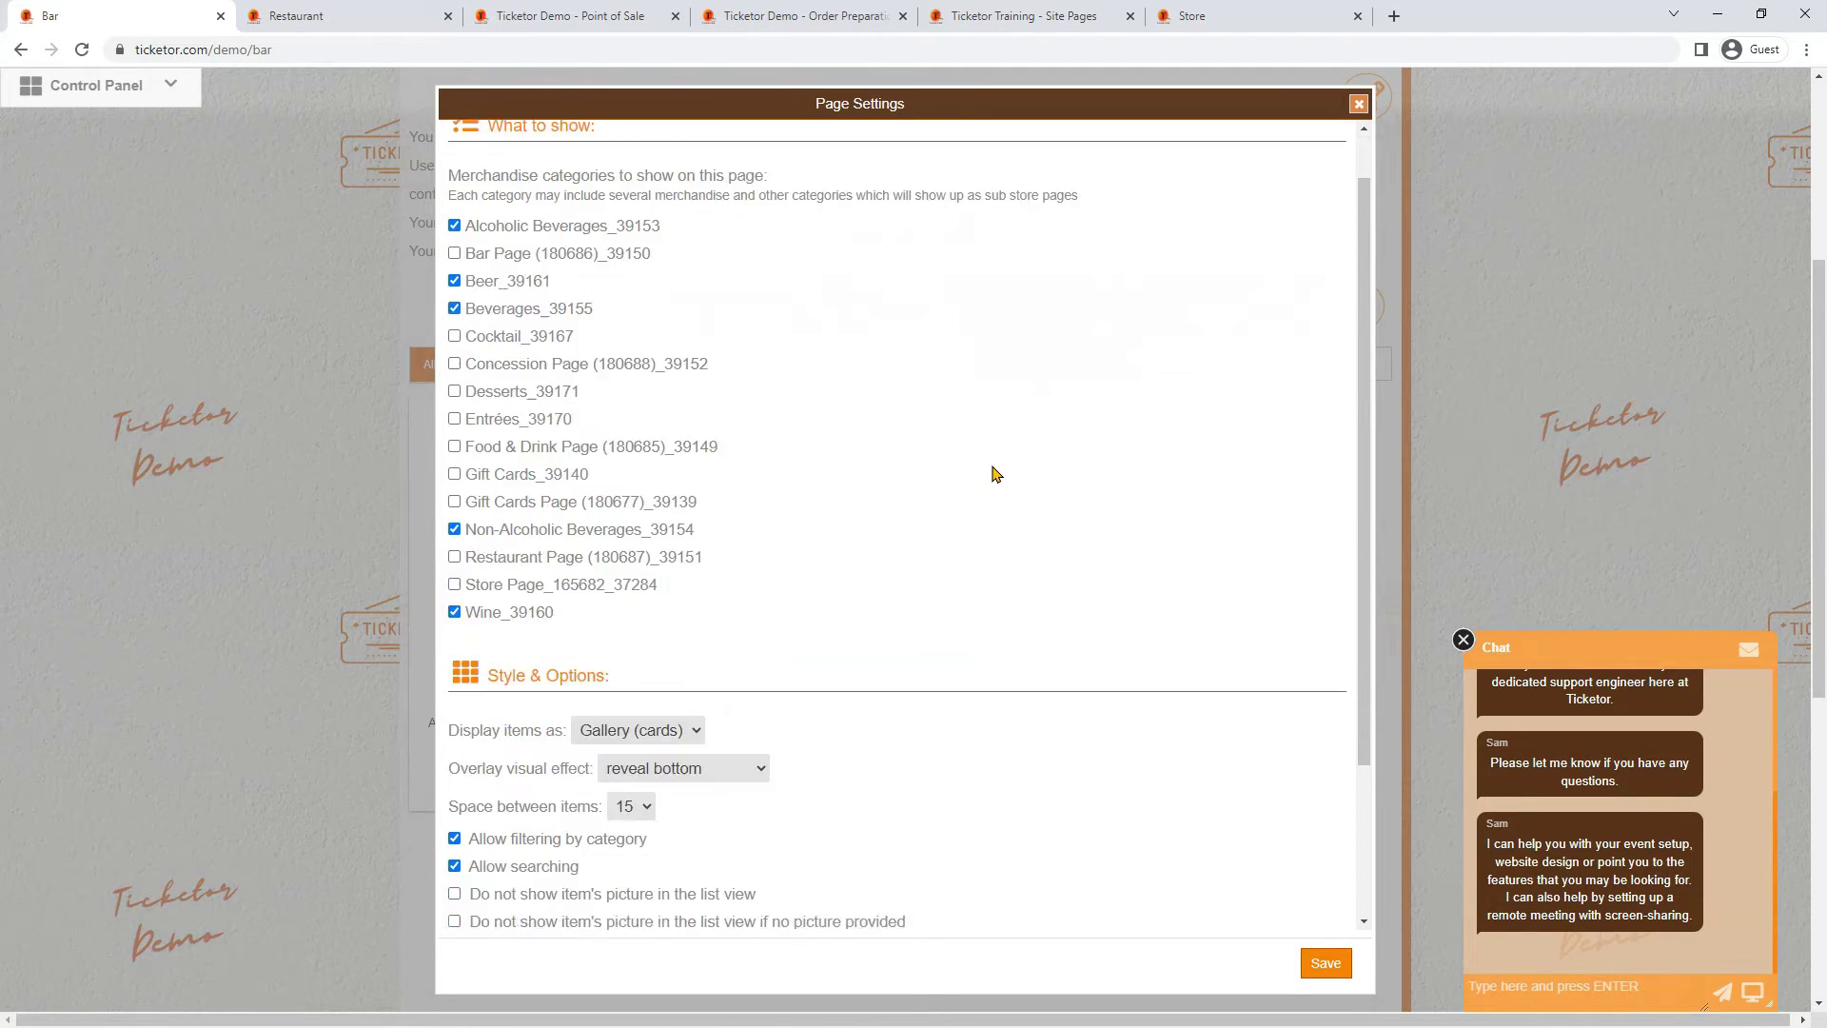
scroll(989, 476, "down", 2)
scroll(877, 641, "down", 1)
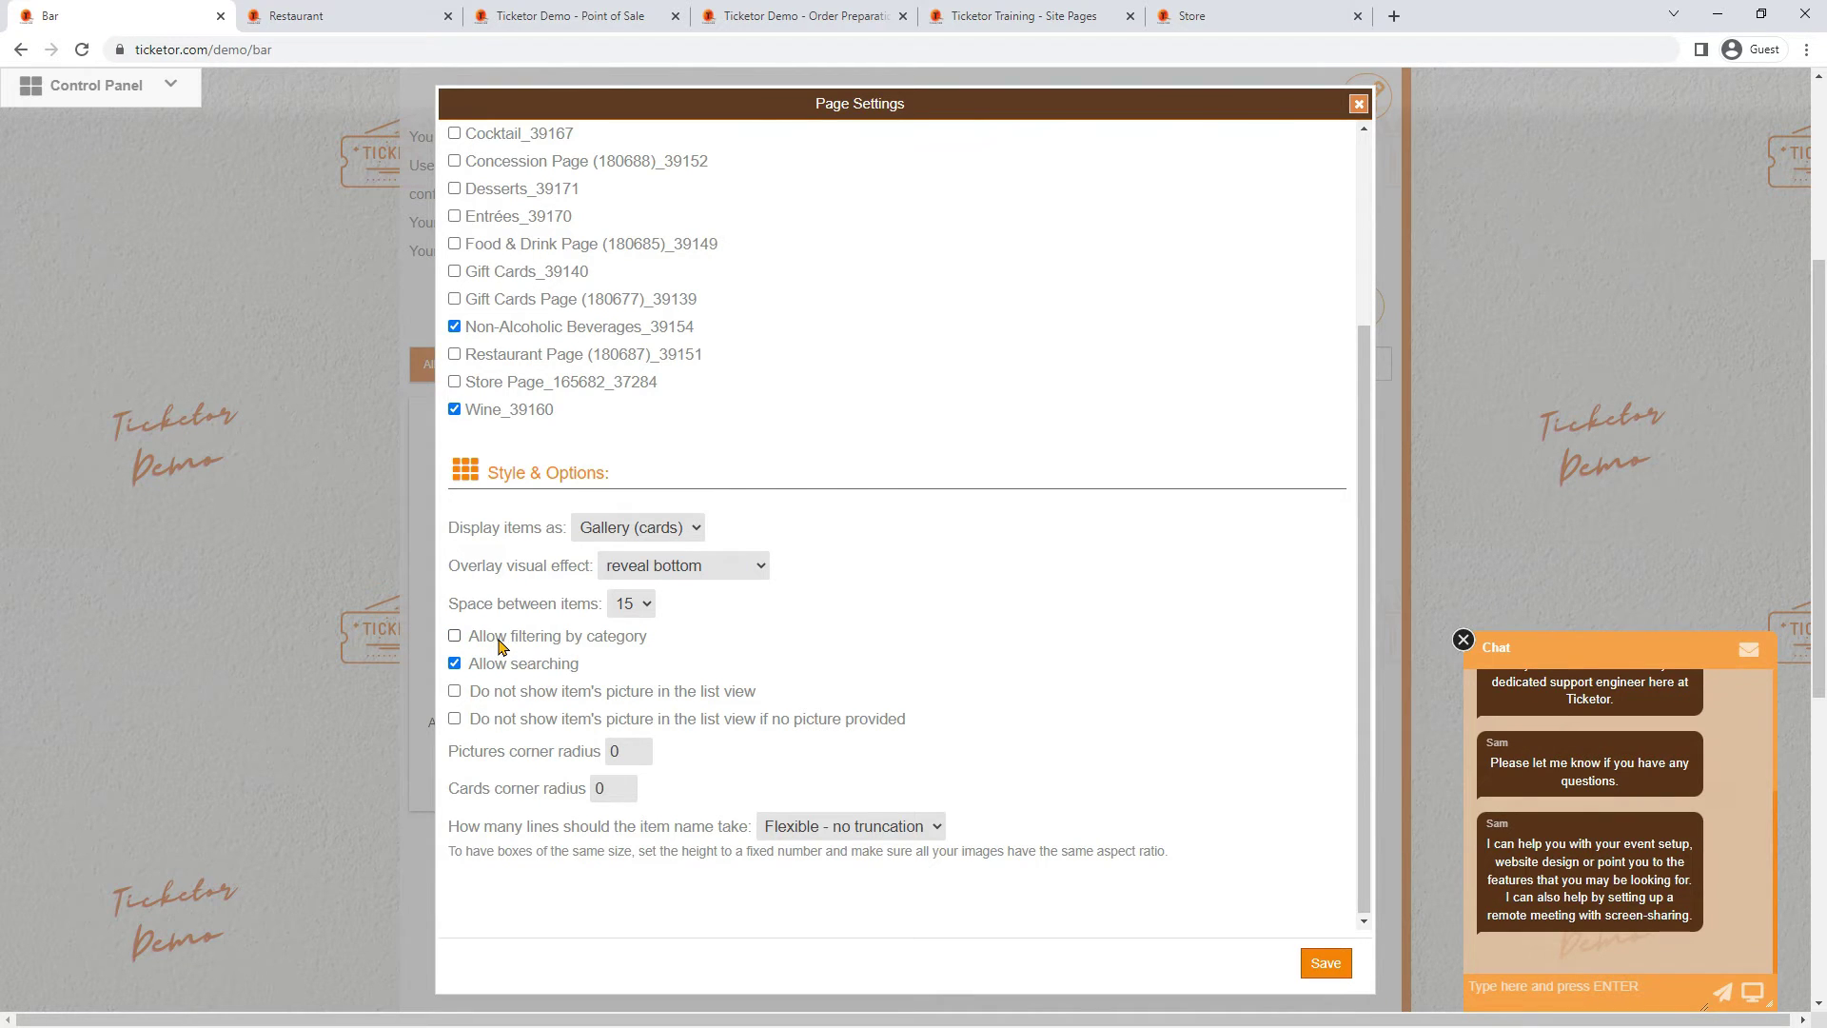
left_click(499, 640)
left_click(1358, 103)
scroll(1068, 409, "up", 4)
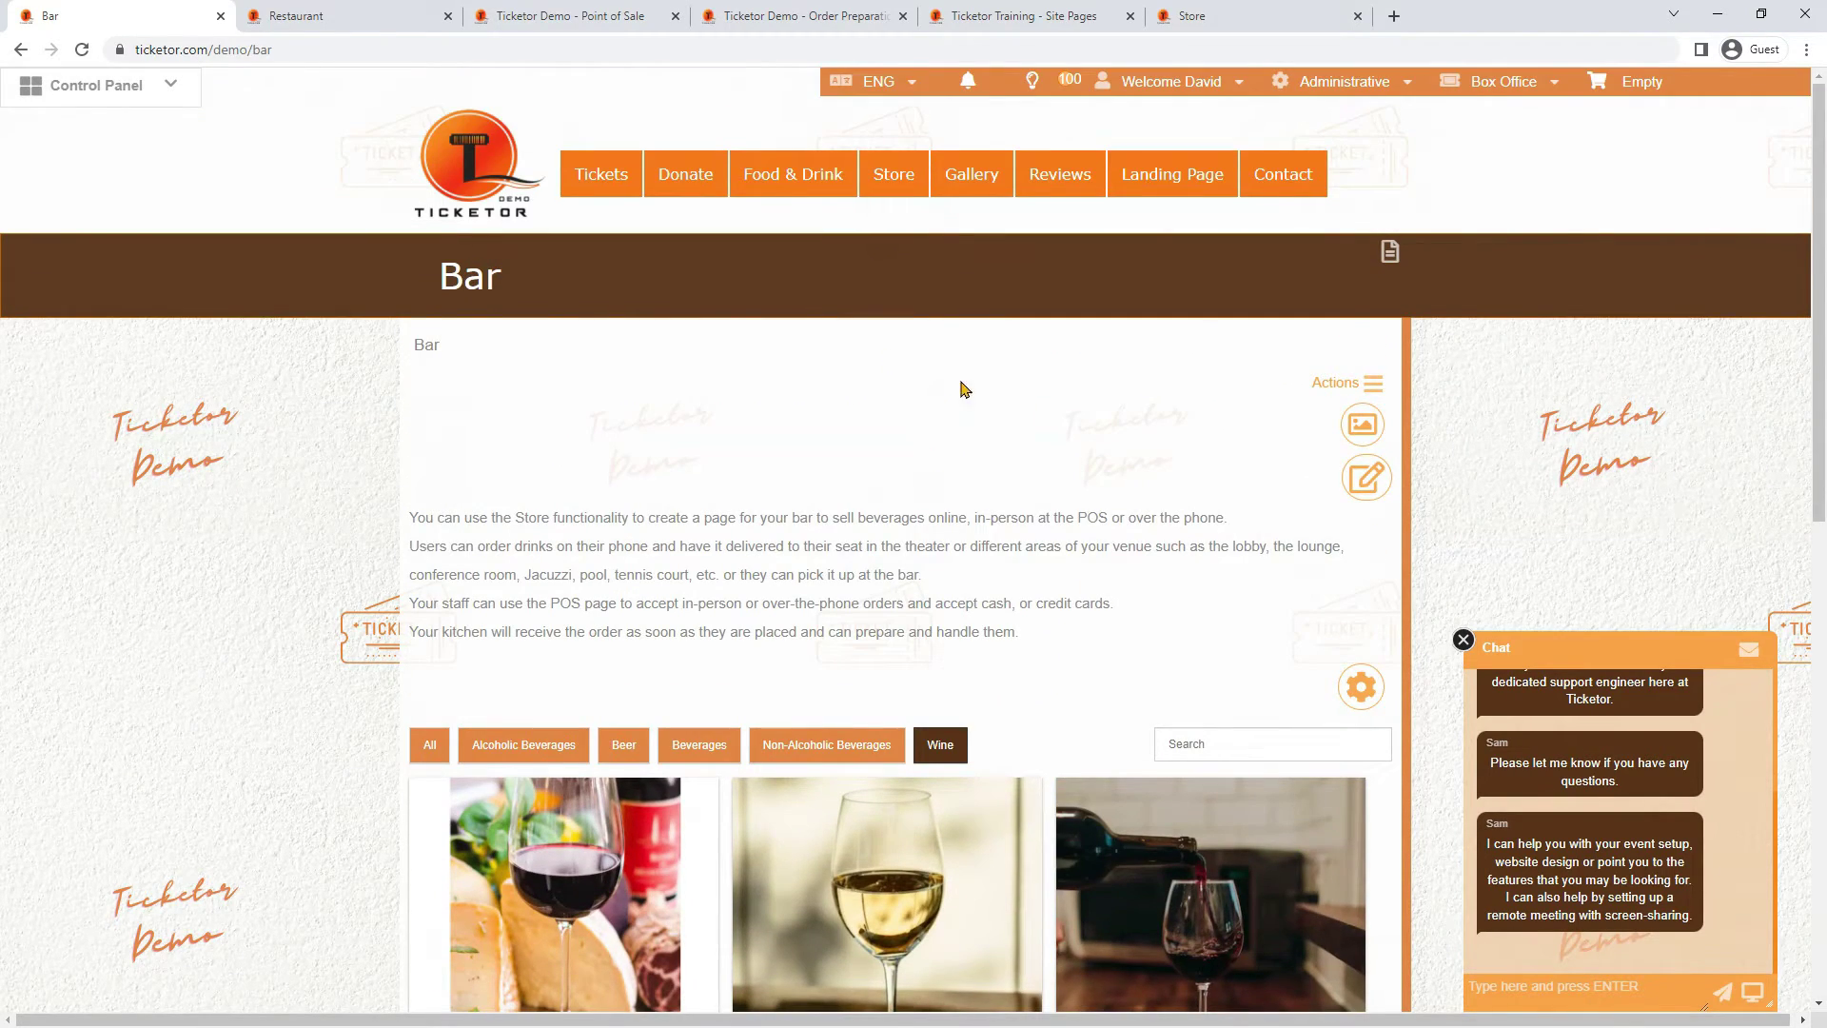
From the Restaurant page, browse Entrées and open its POS page listing Beef Burger and Schnitzel Sandwich
left_click(383, 28)
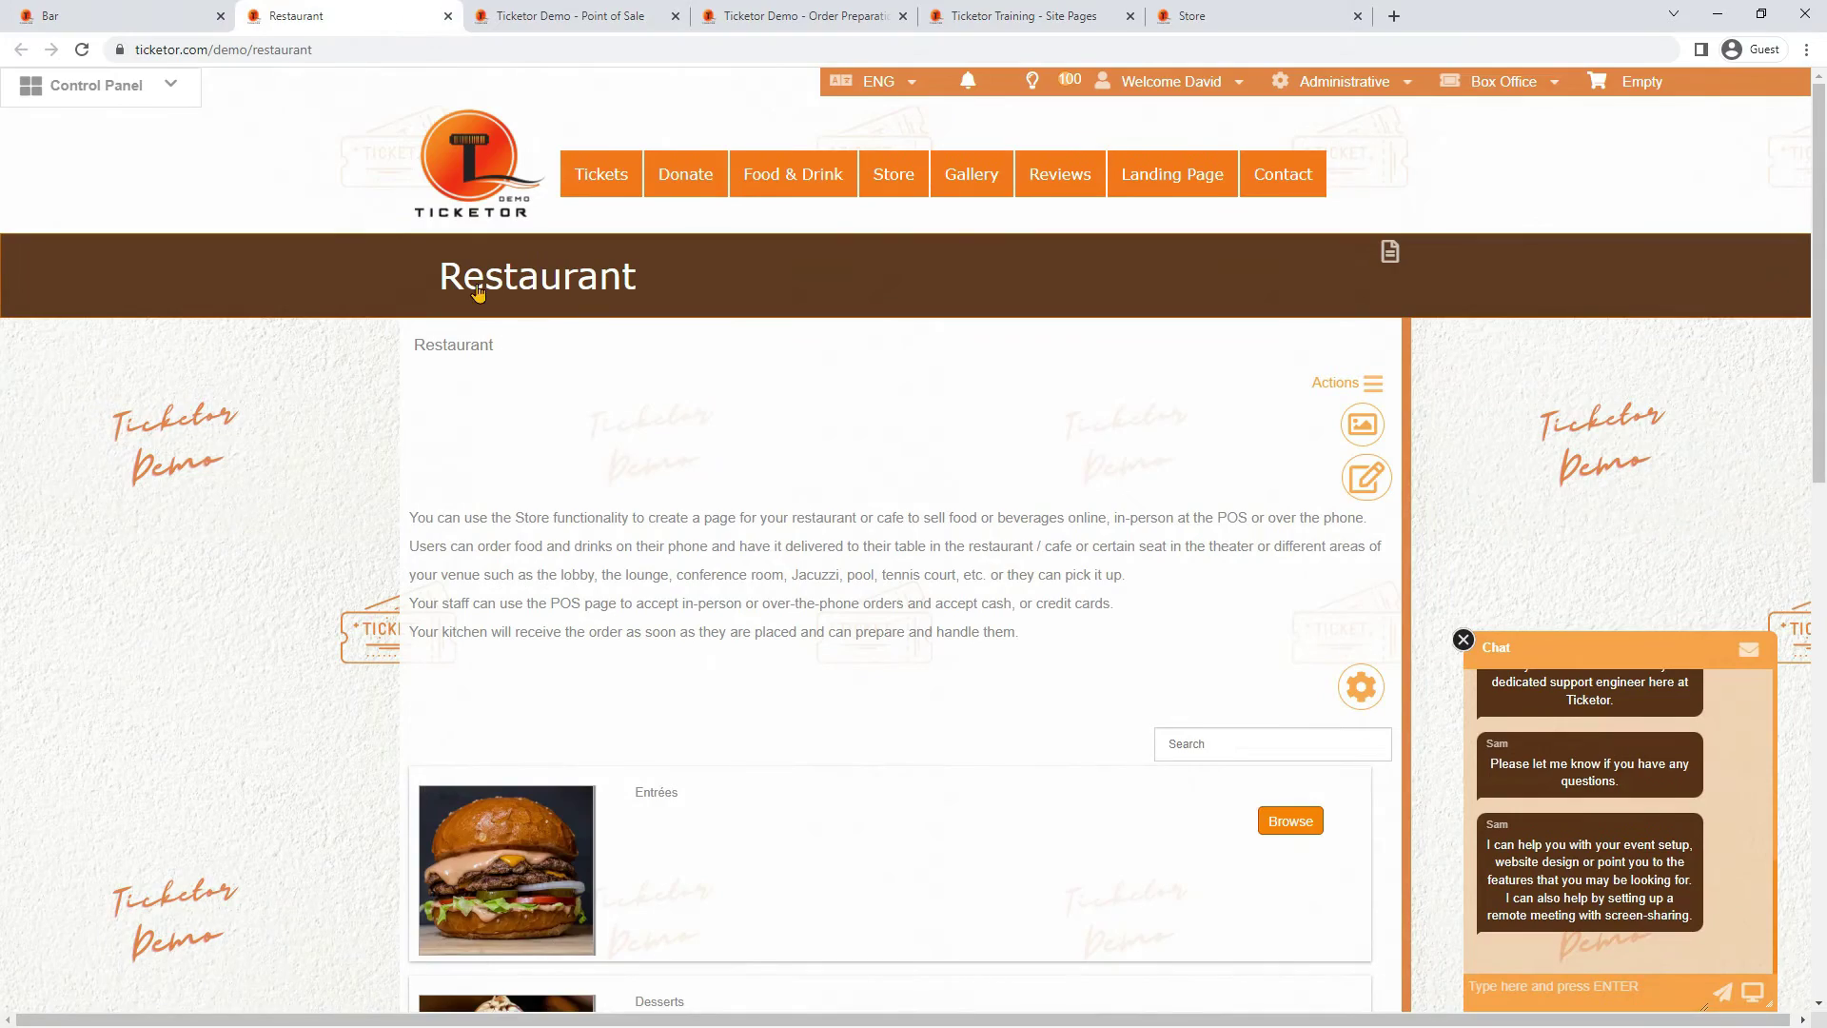
scroll(803, 571, "down", 4)
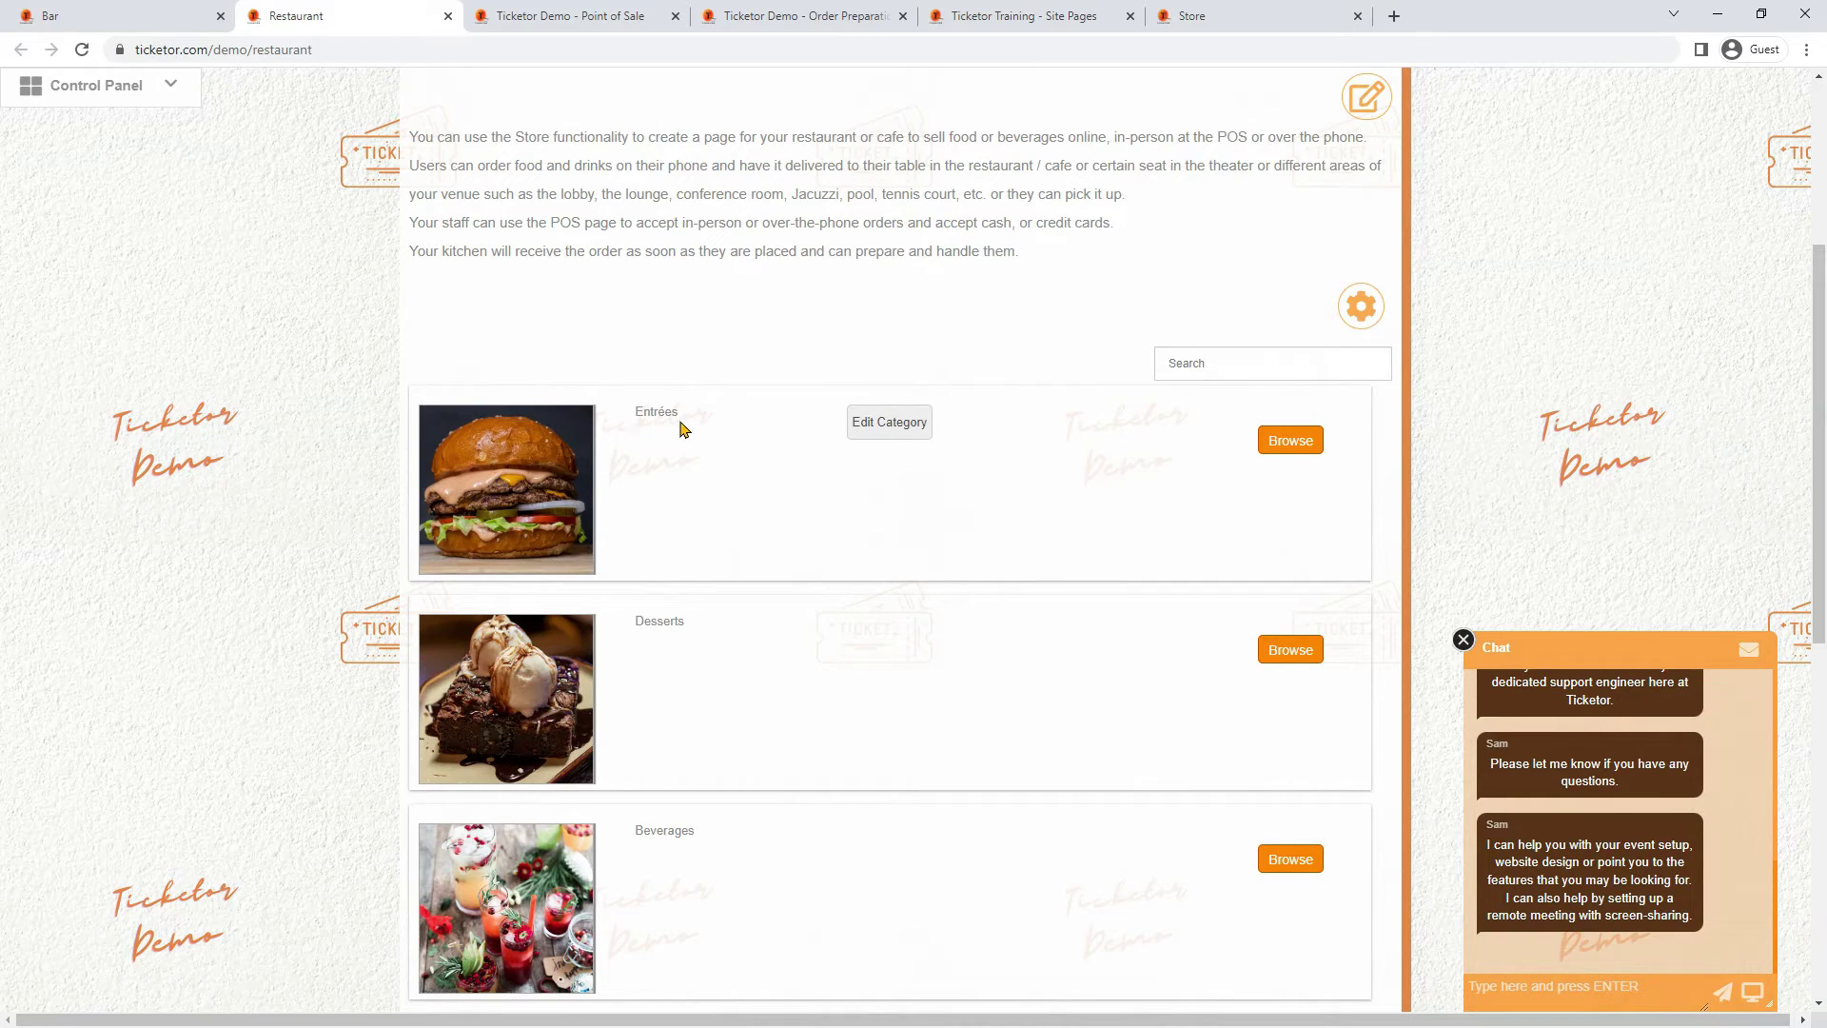
left_click_drag(619, 416, 705, 428)
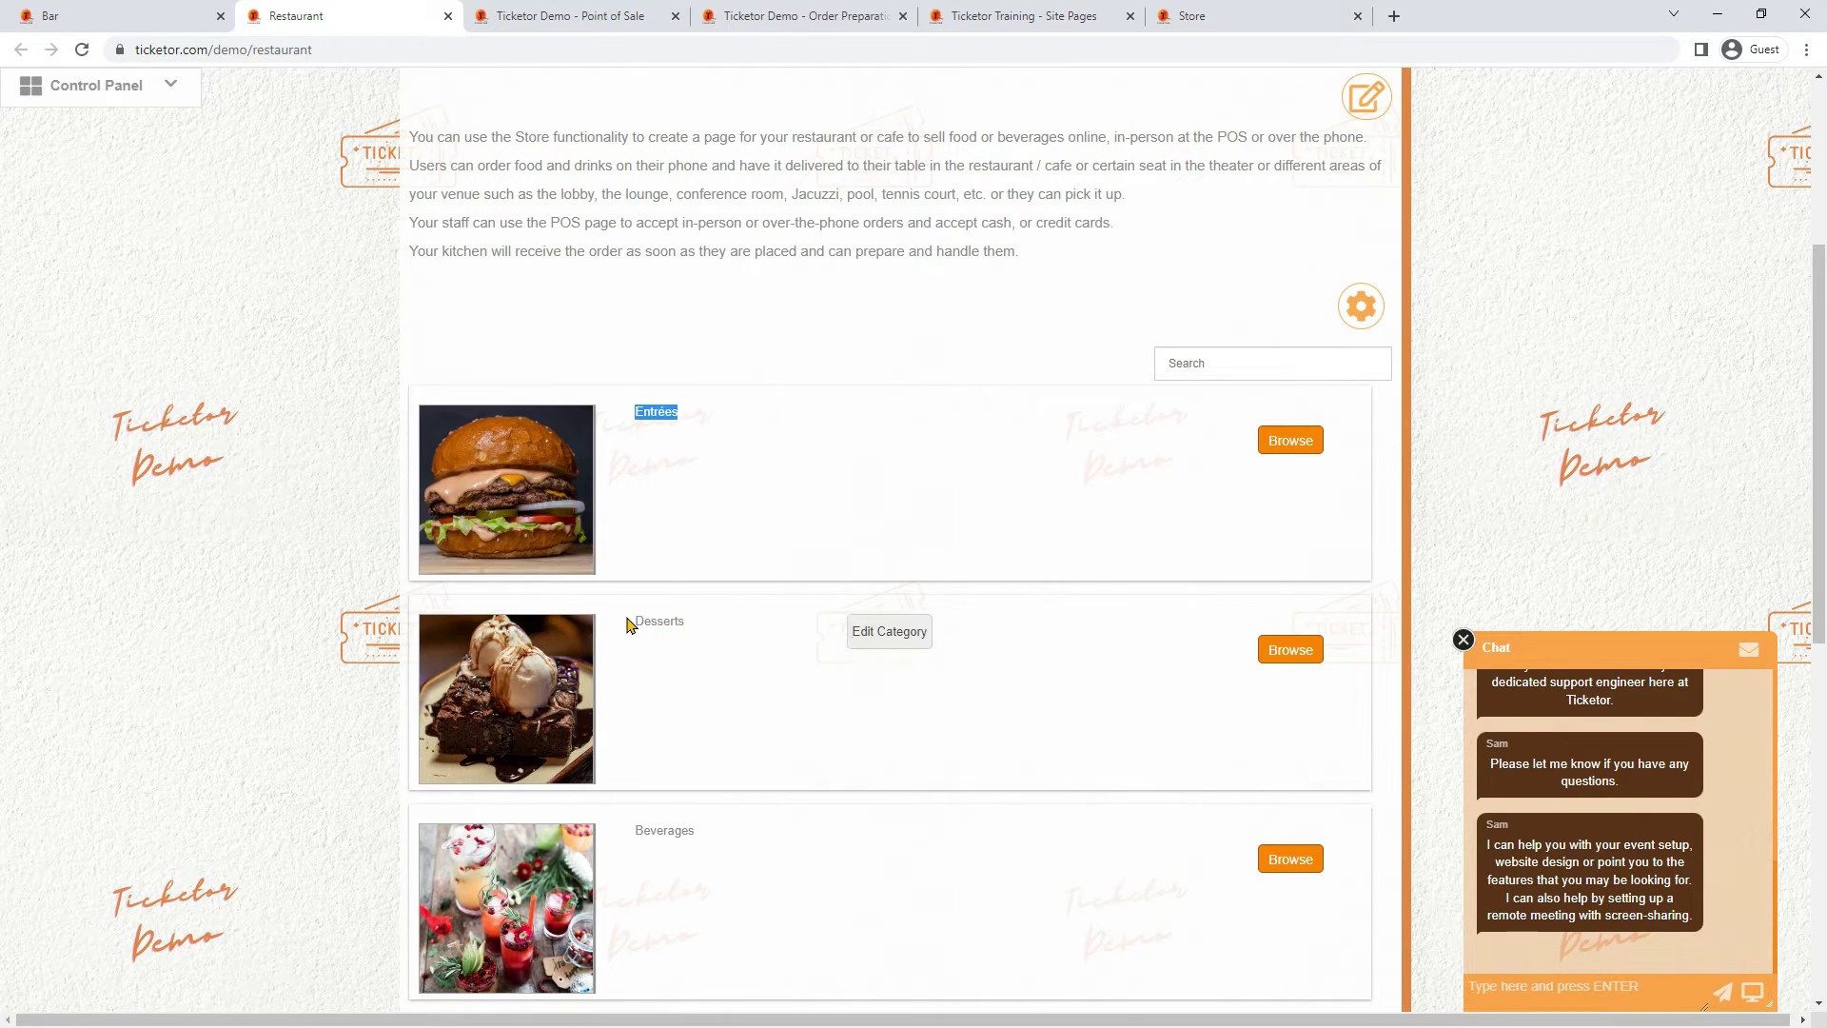
left_click_drag(630, 623, 894, 573)
left_click(1286, 439)
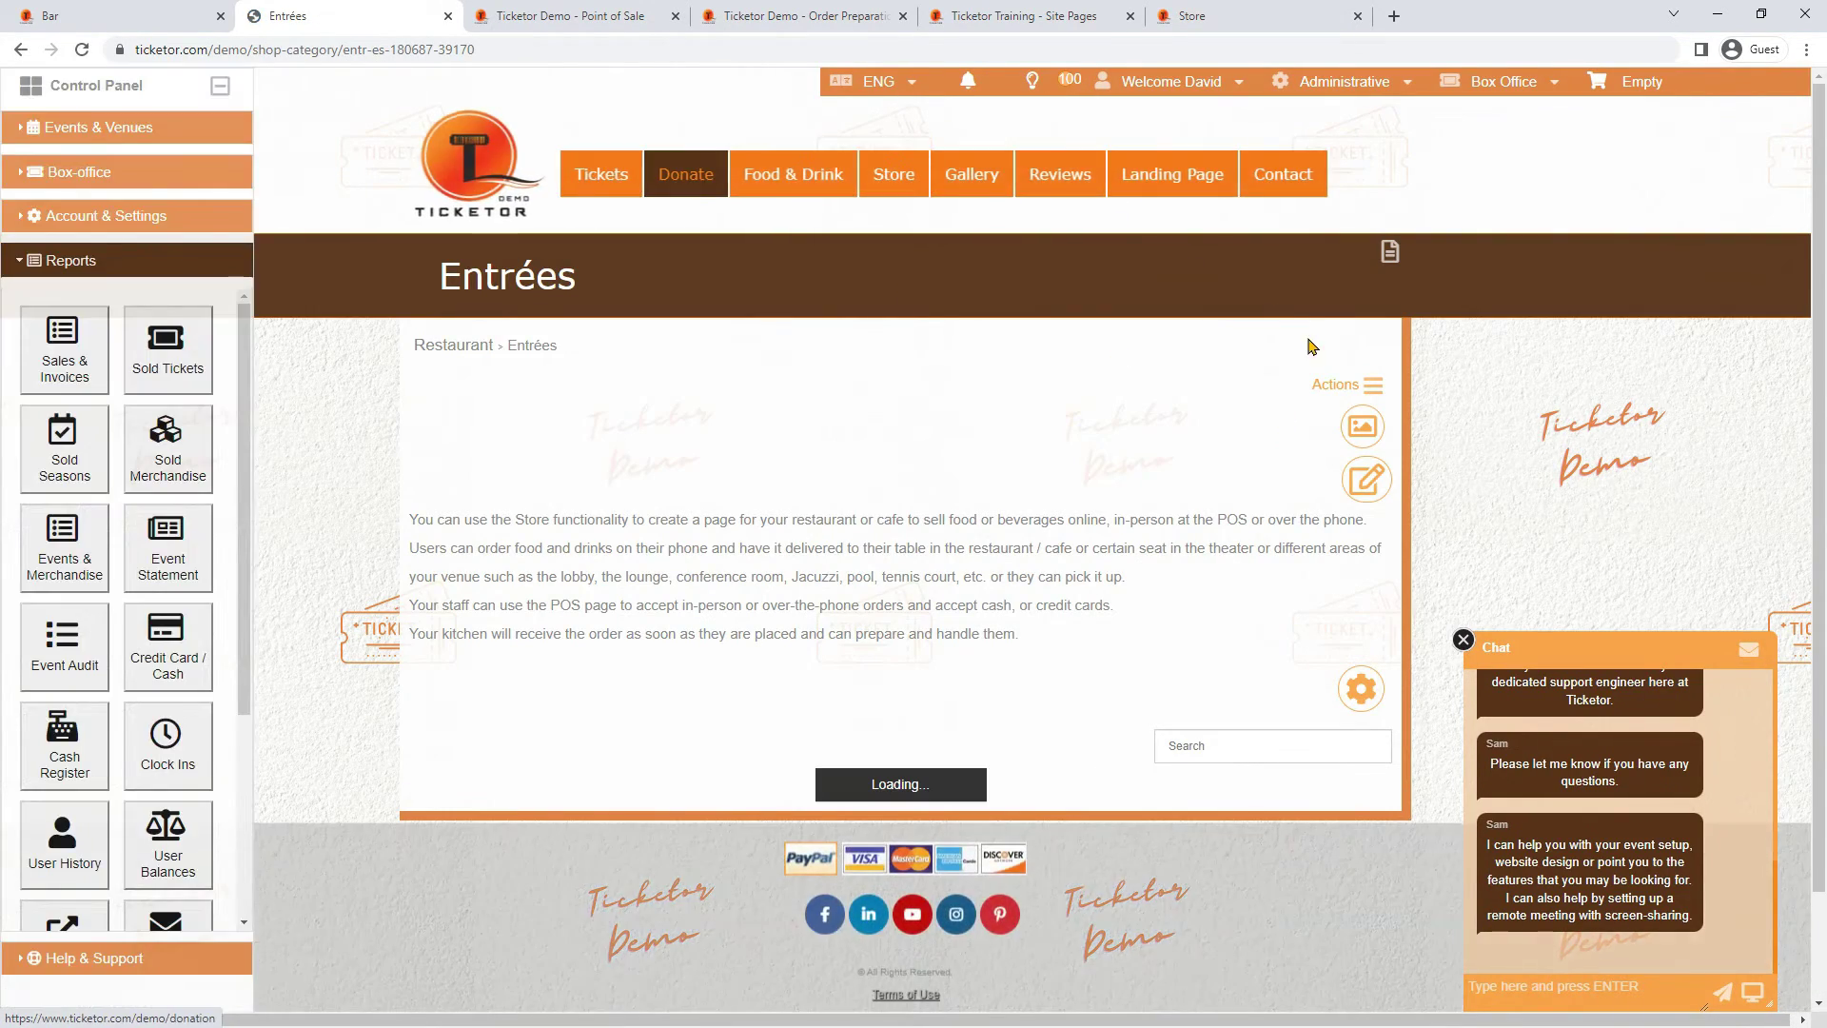
left_click(1365, 390)
left_click(1261, 429)
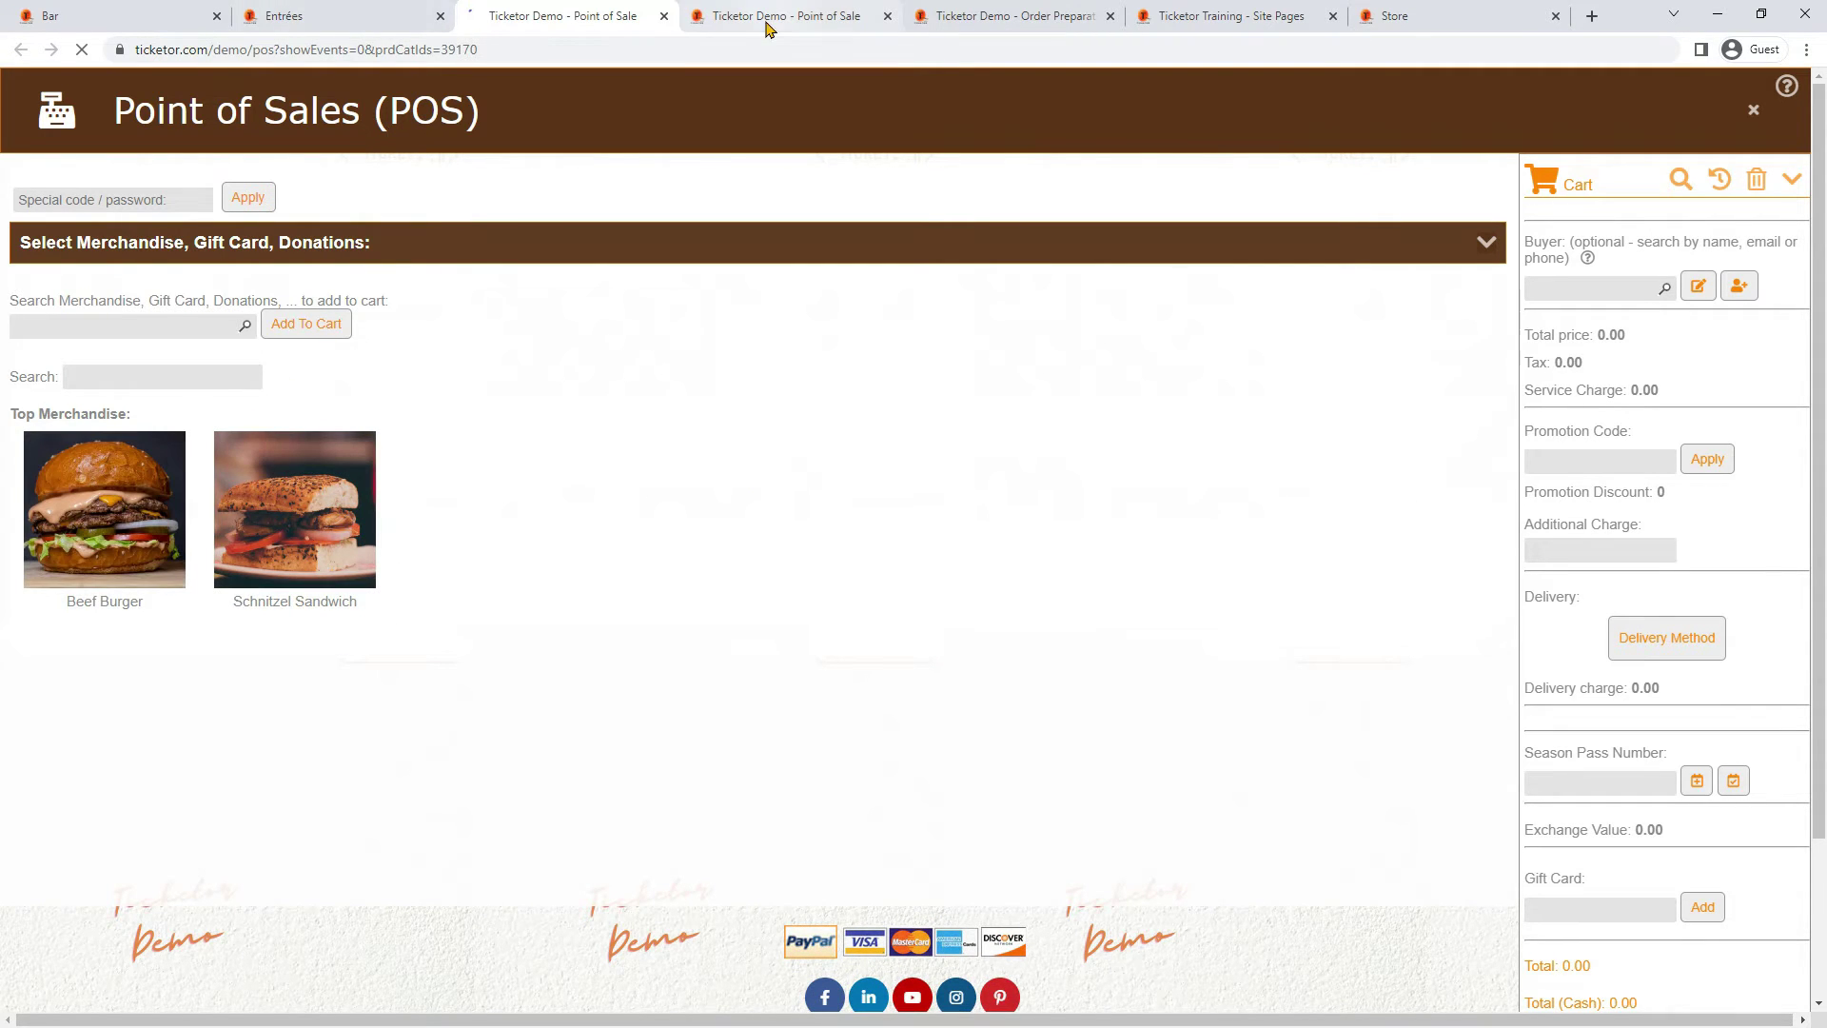
Open Entrées order preparation and add Desserts and Wine to its category filter
left_click(365, 21)
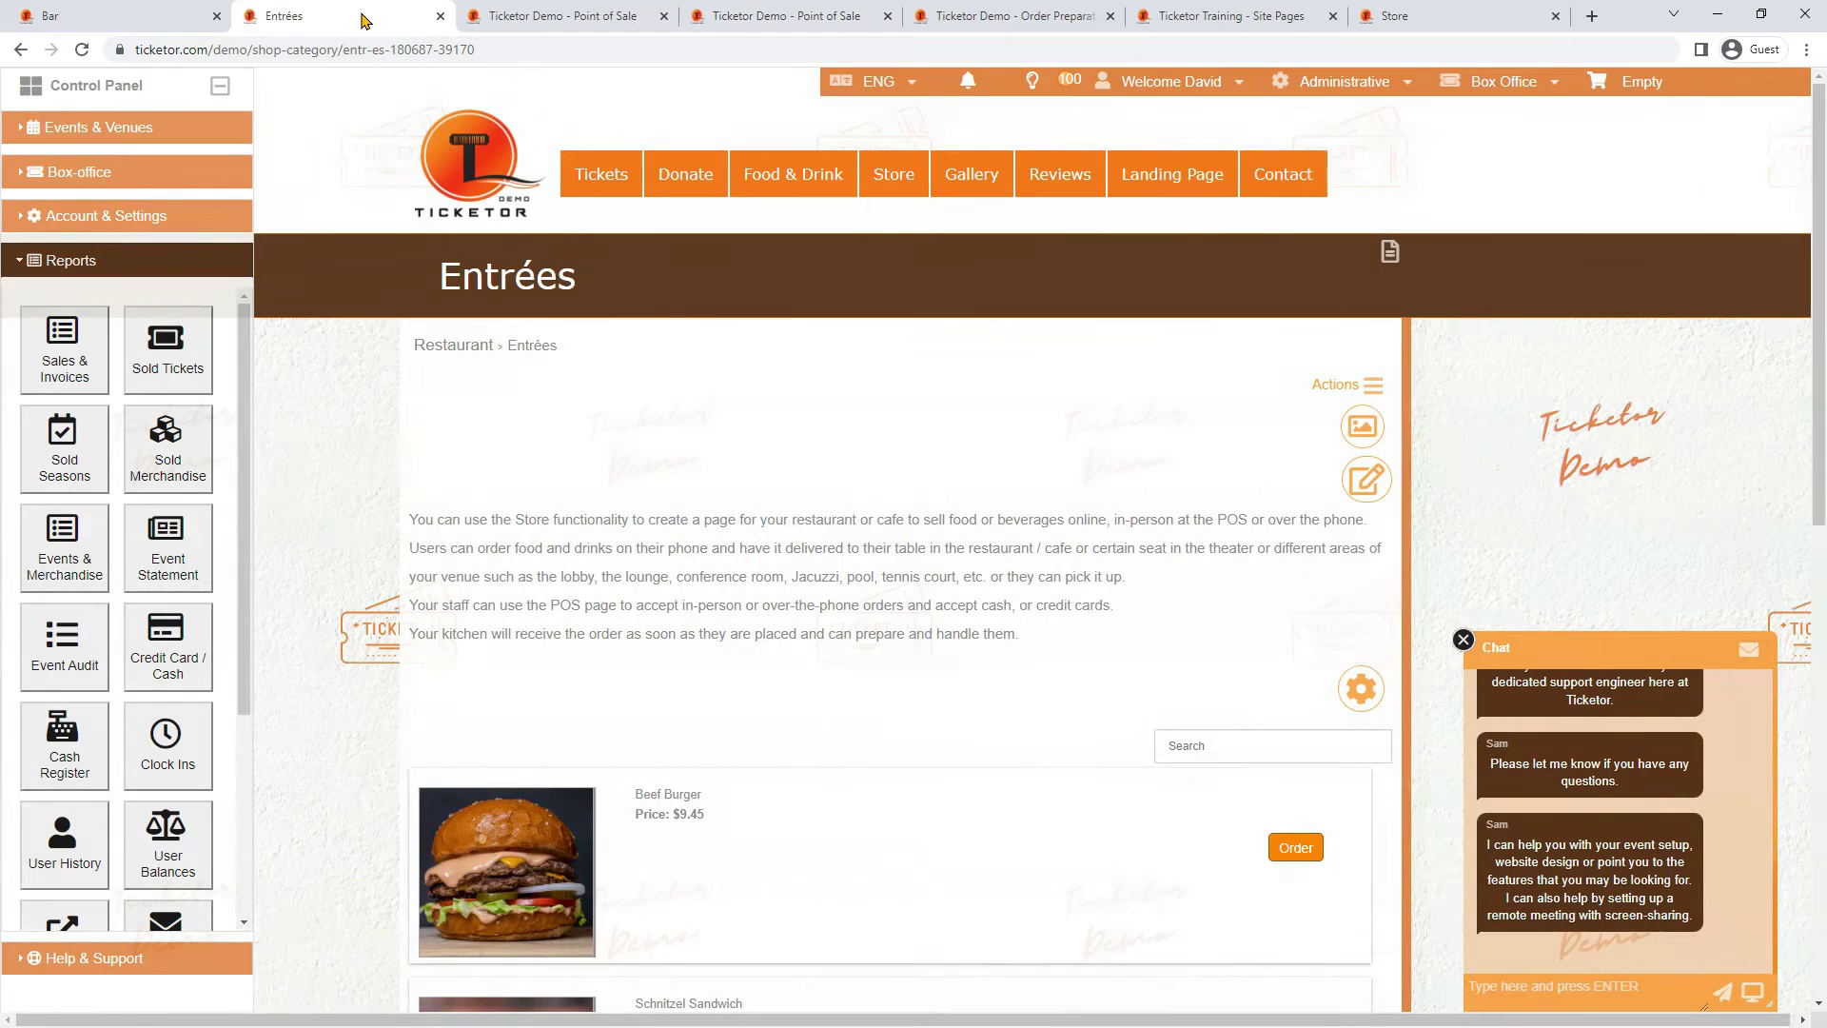
left_click(1370, 384)
left_click(1249, 453)
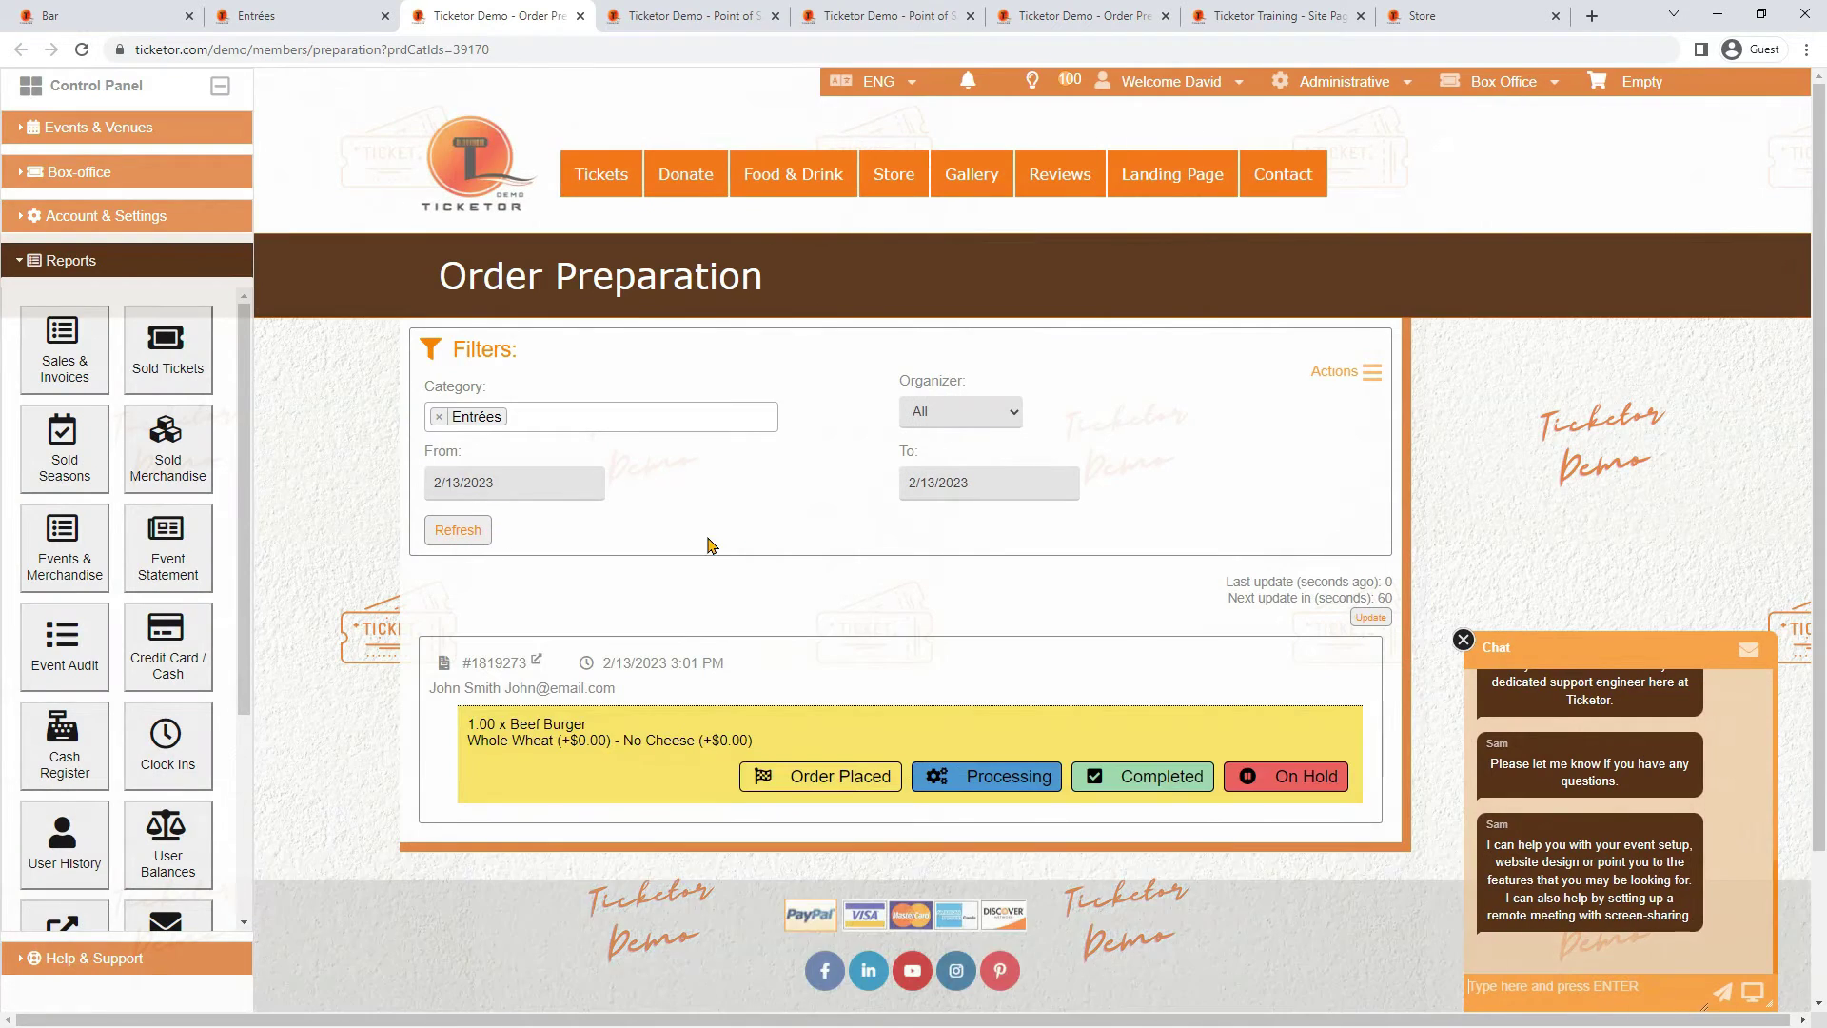
left_click(609, 417)
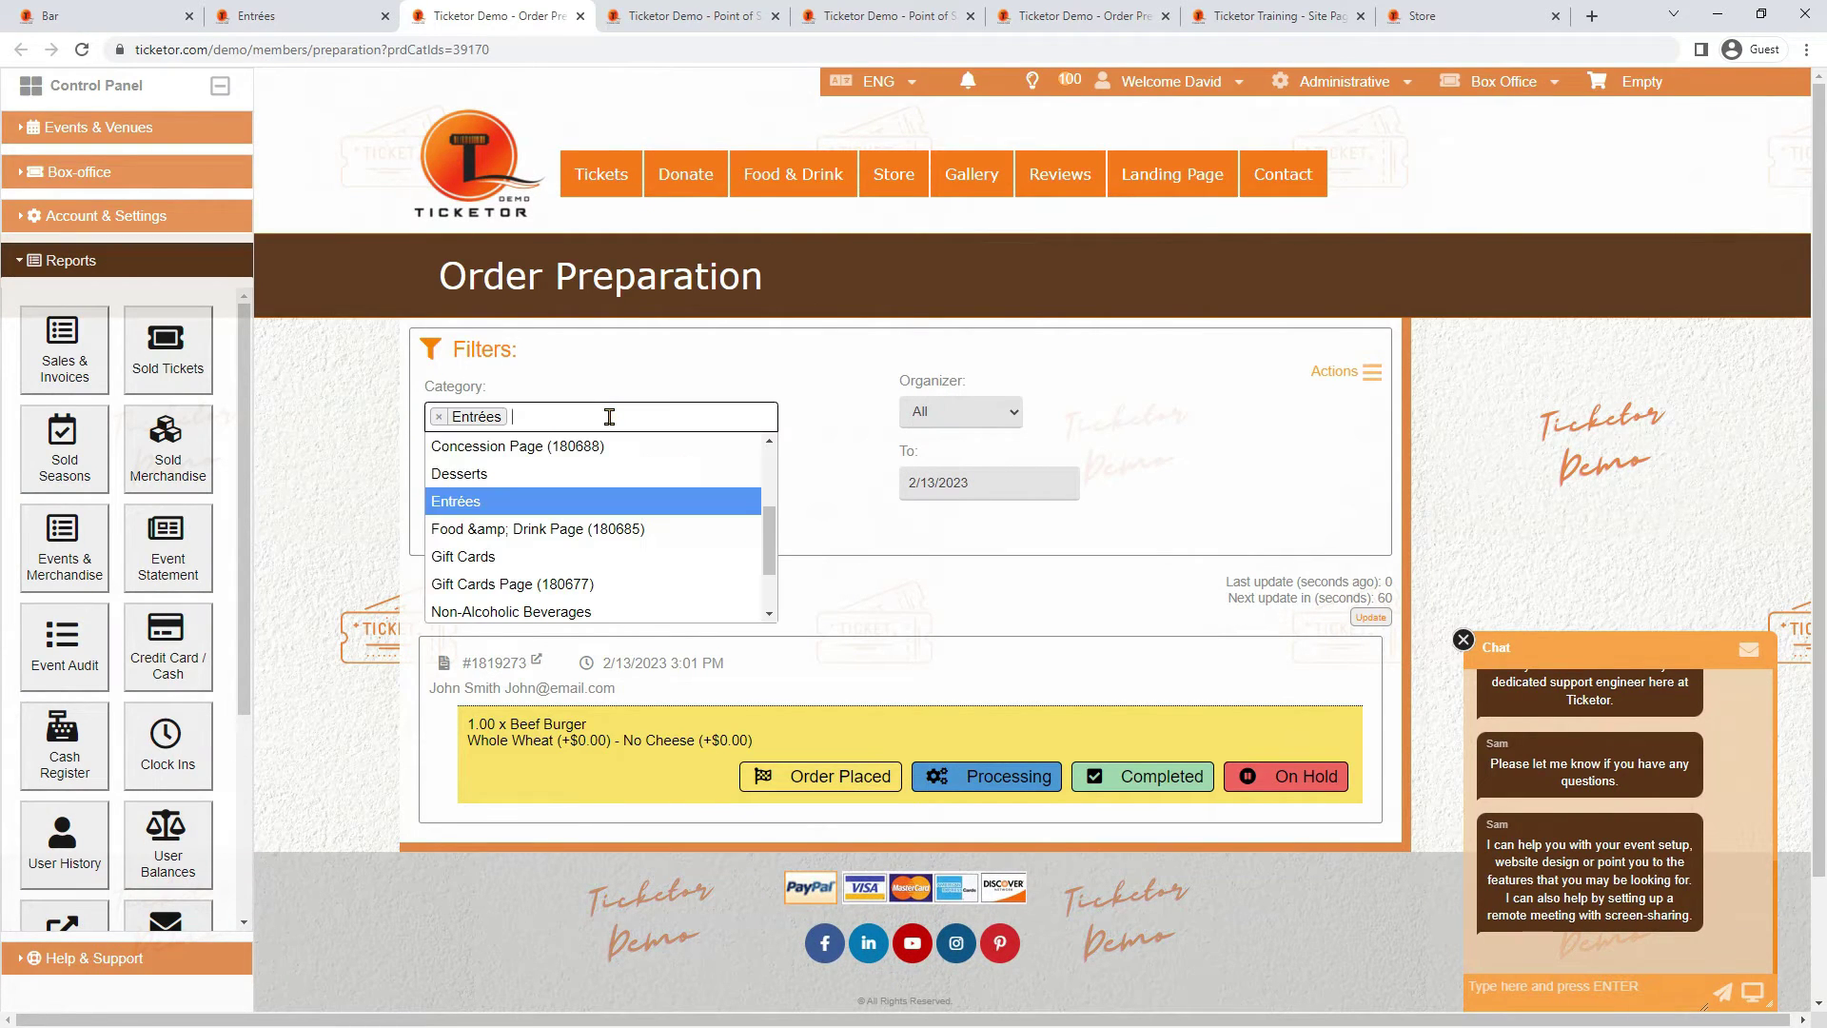
left_click(559, 473)
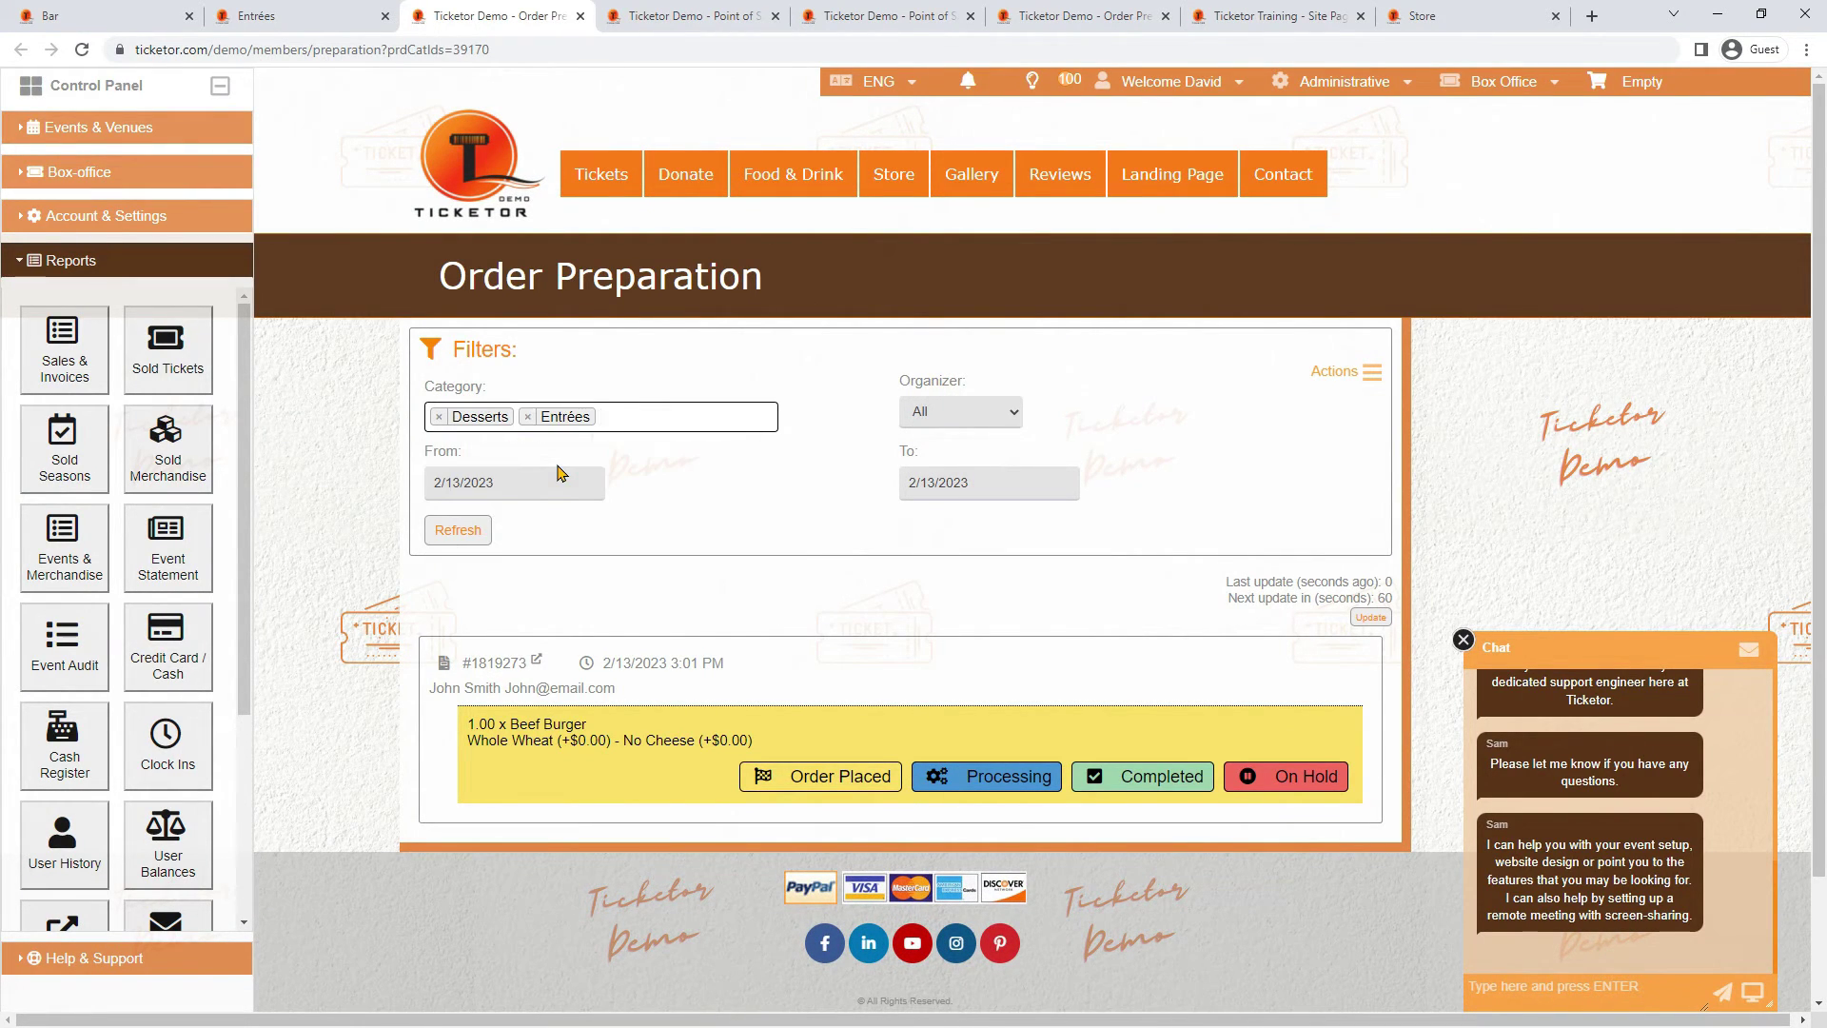
left_click(658, 418)
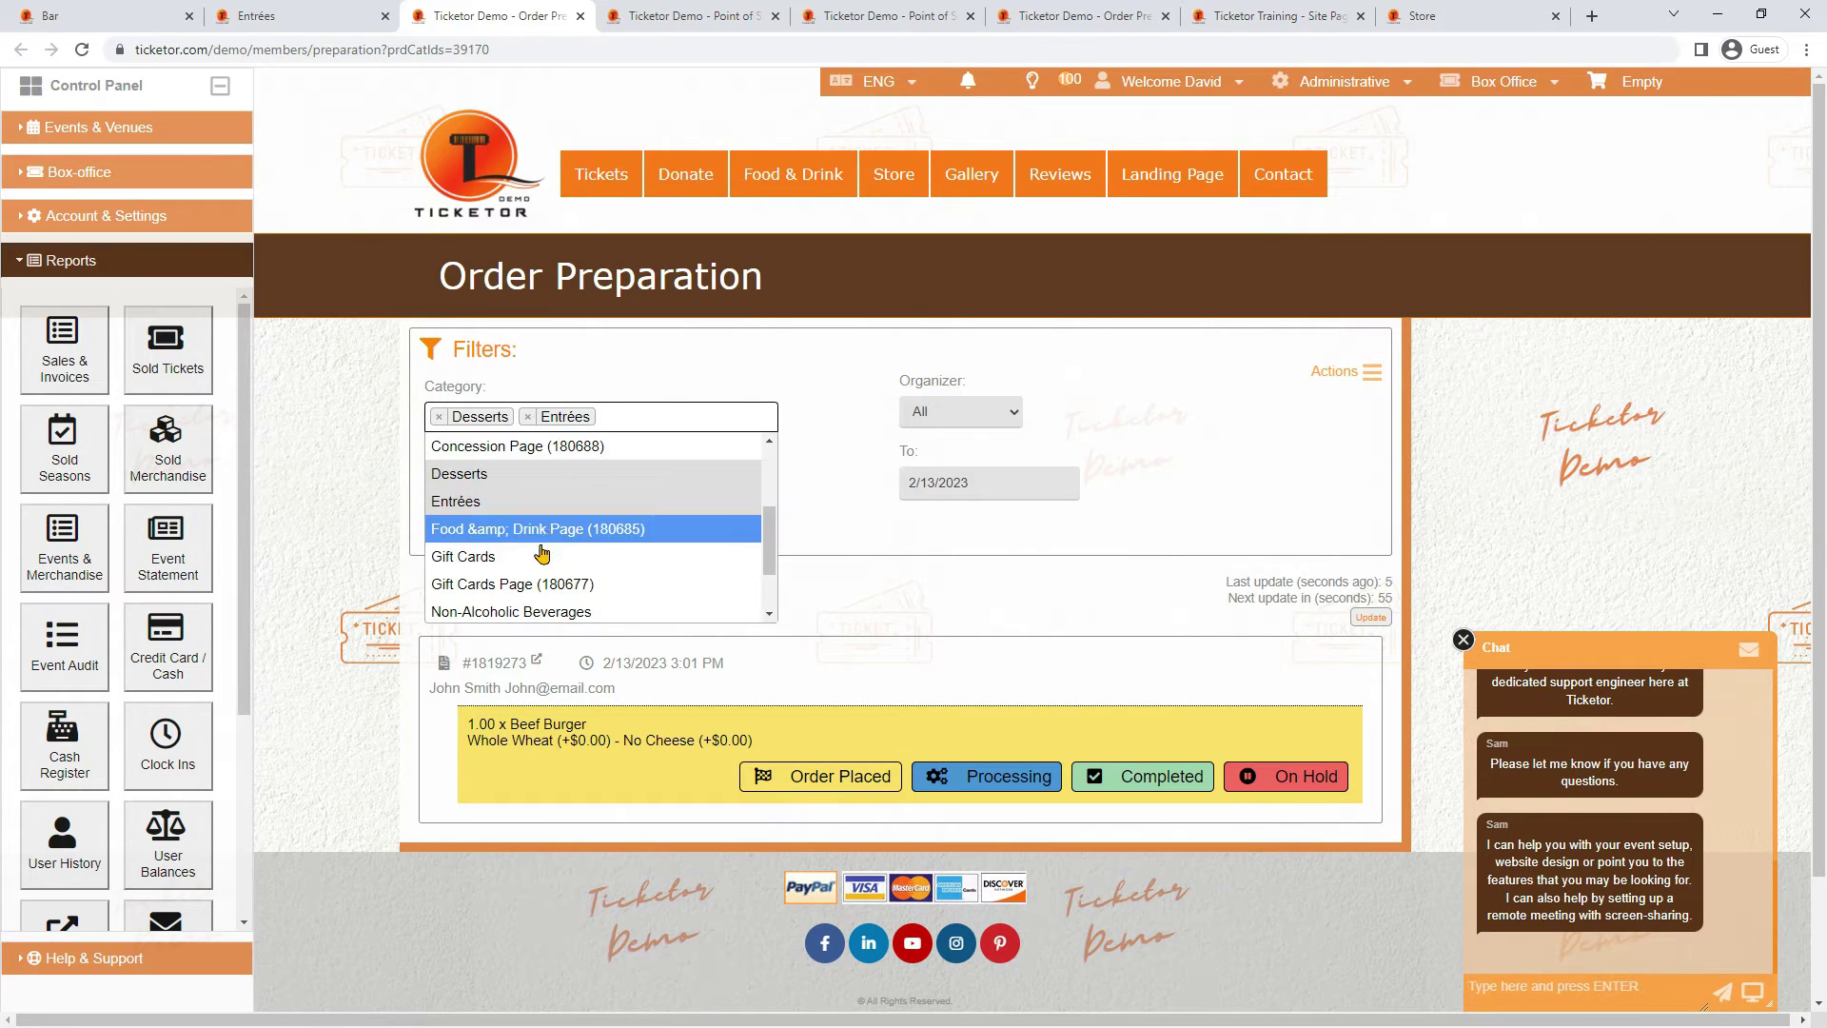
scroll(538, 559, "down", 1)
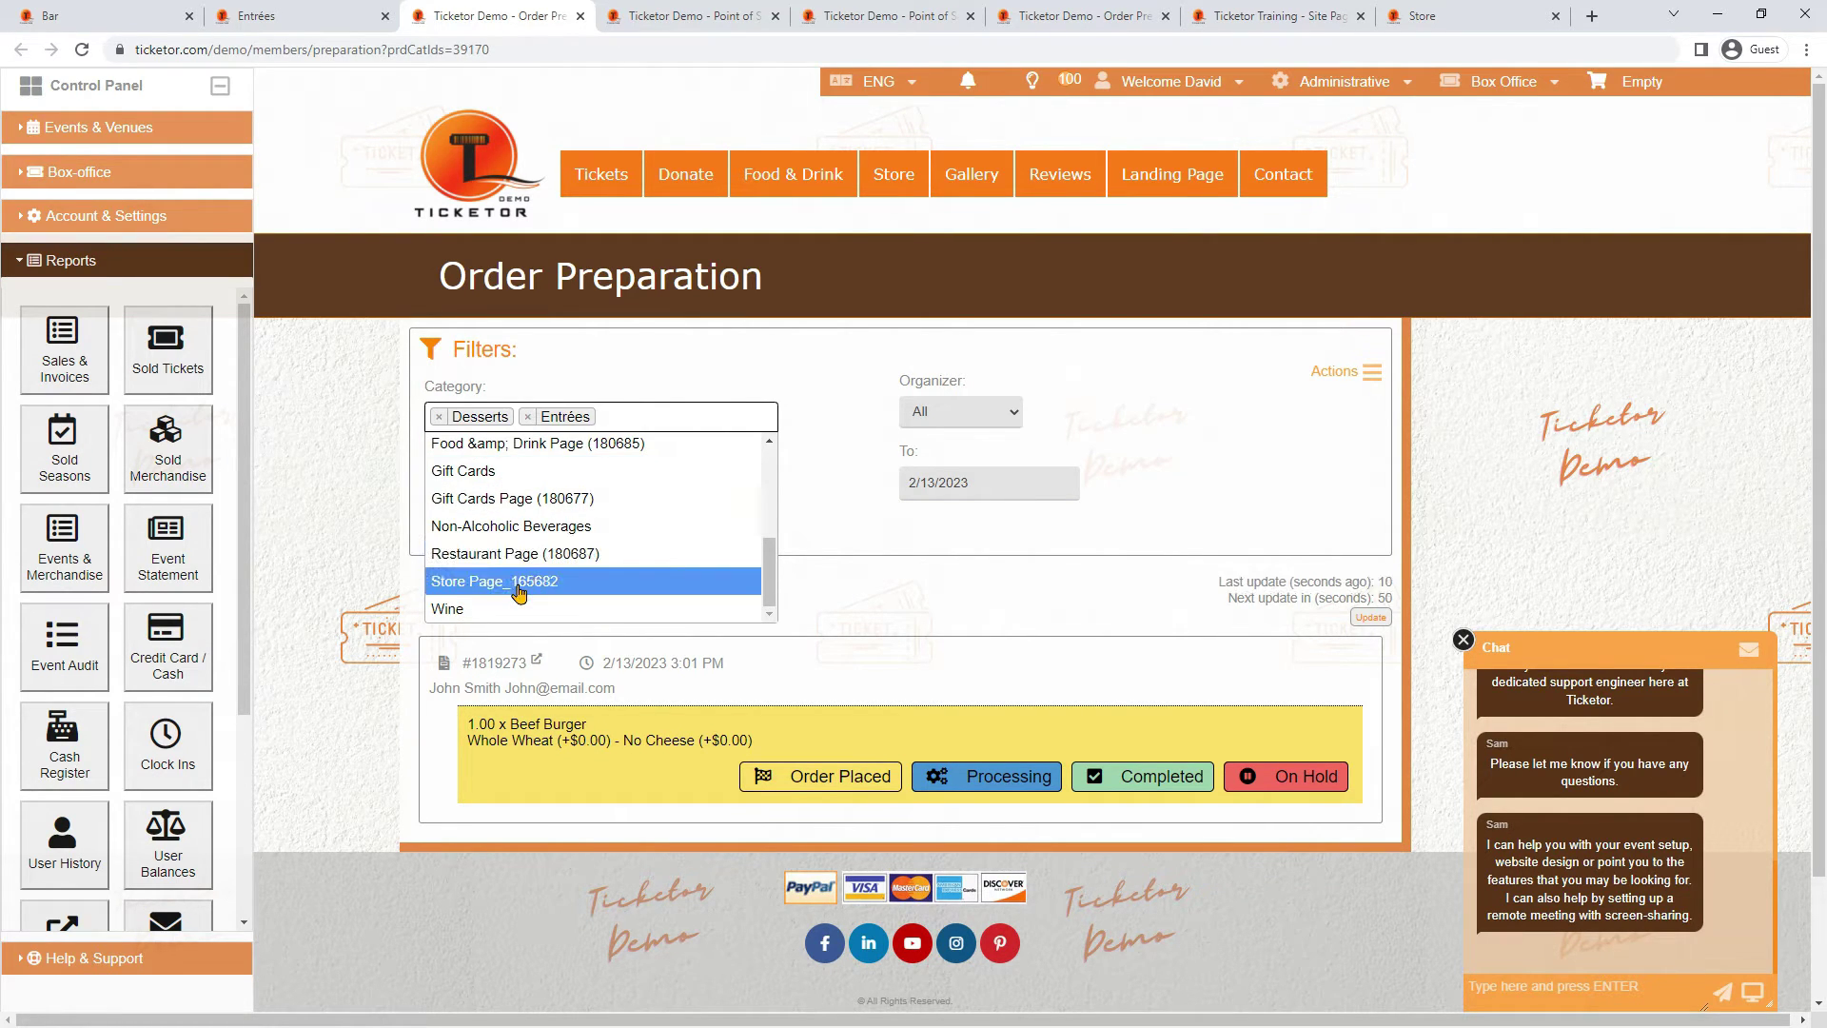
scroll(518, 591, "down", 1)
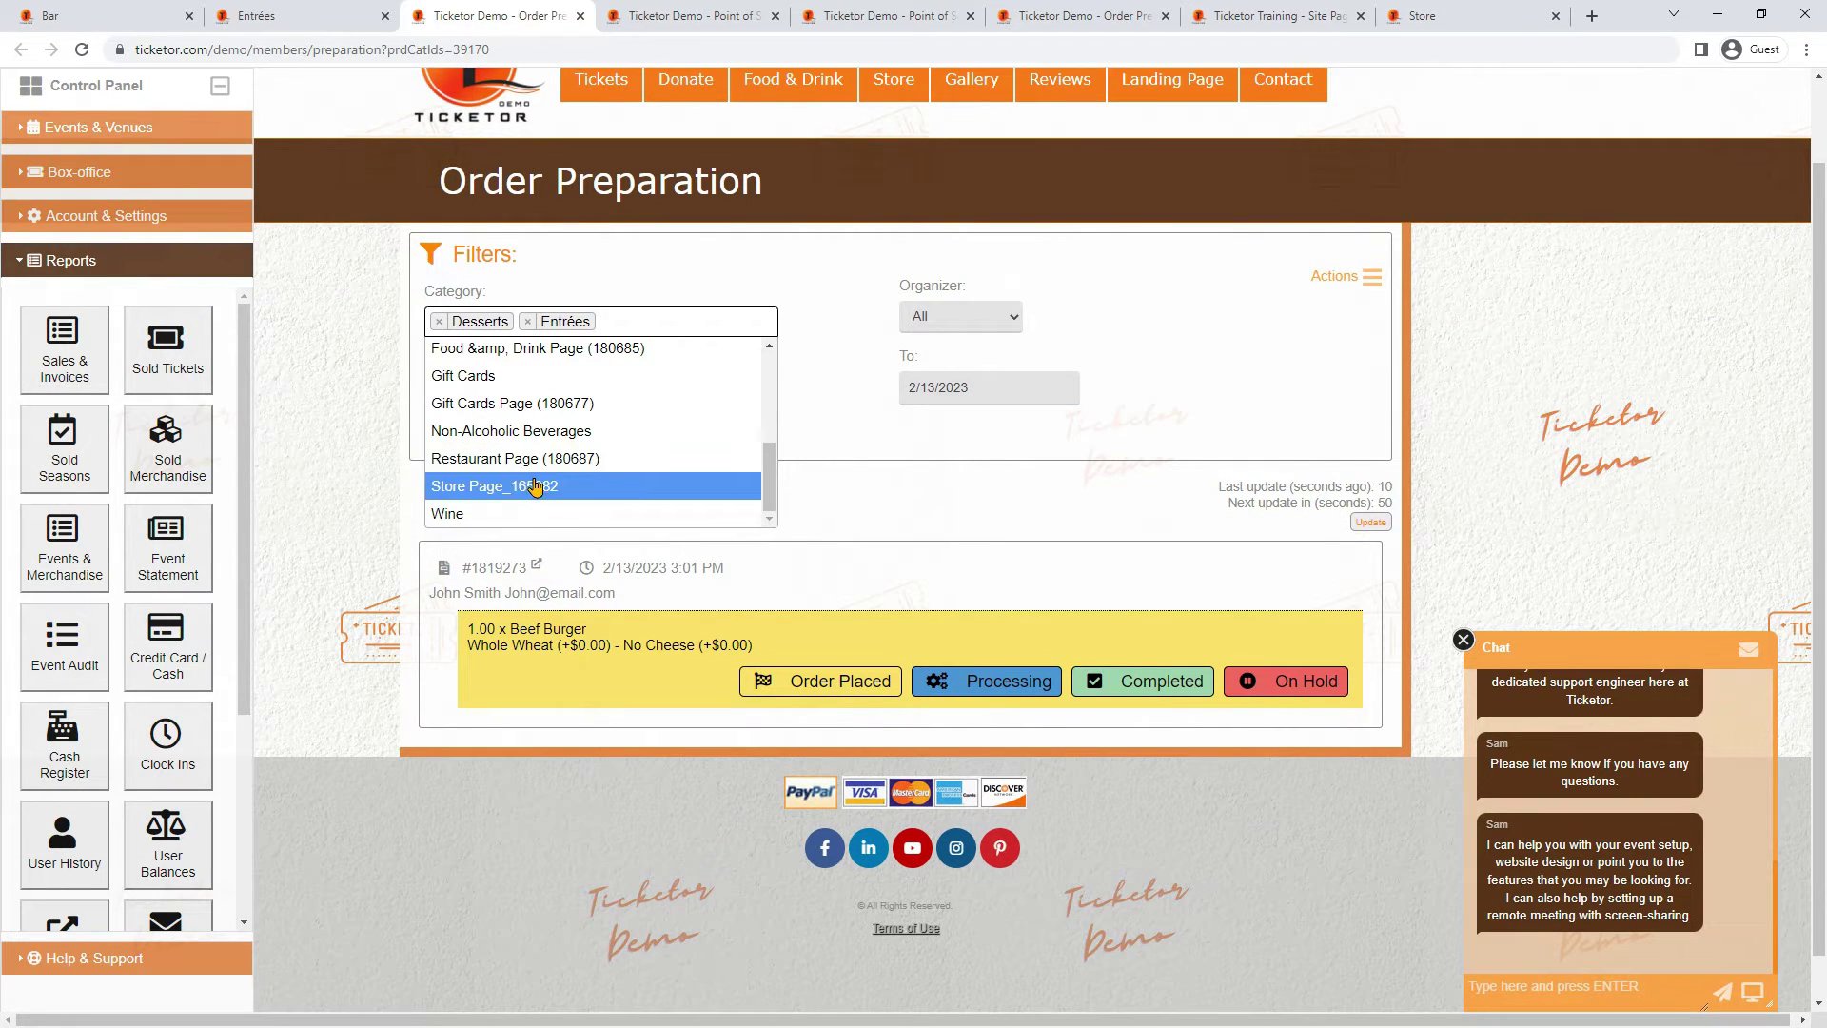
left_click(506, 514)
scroll(559, 498, "up", 1)
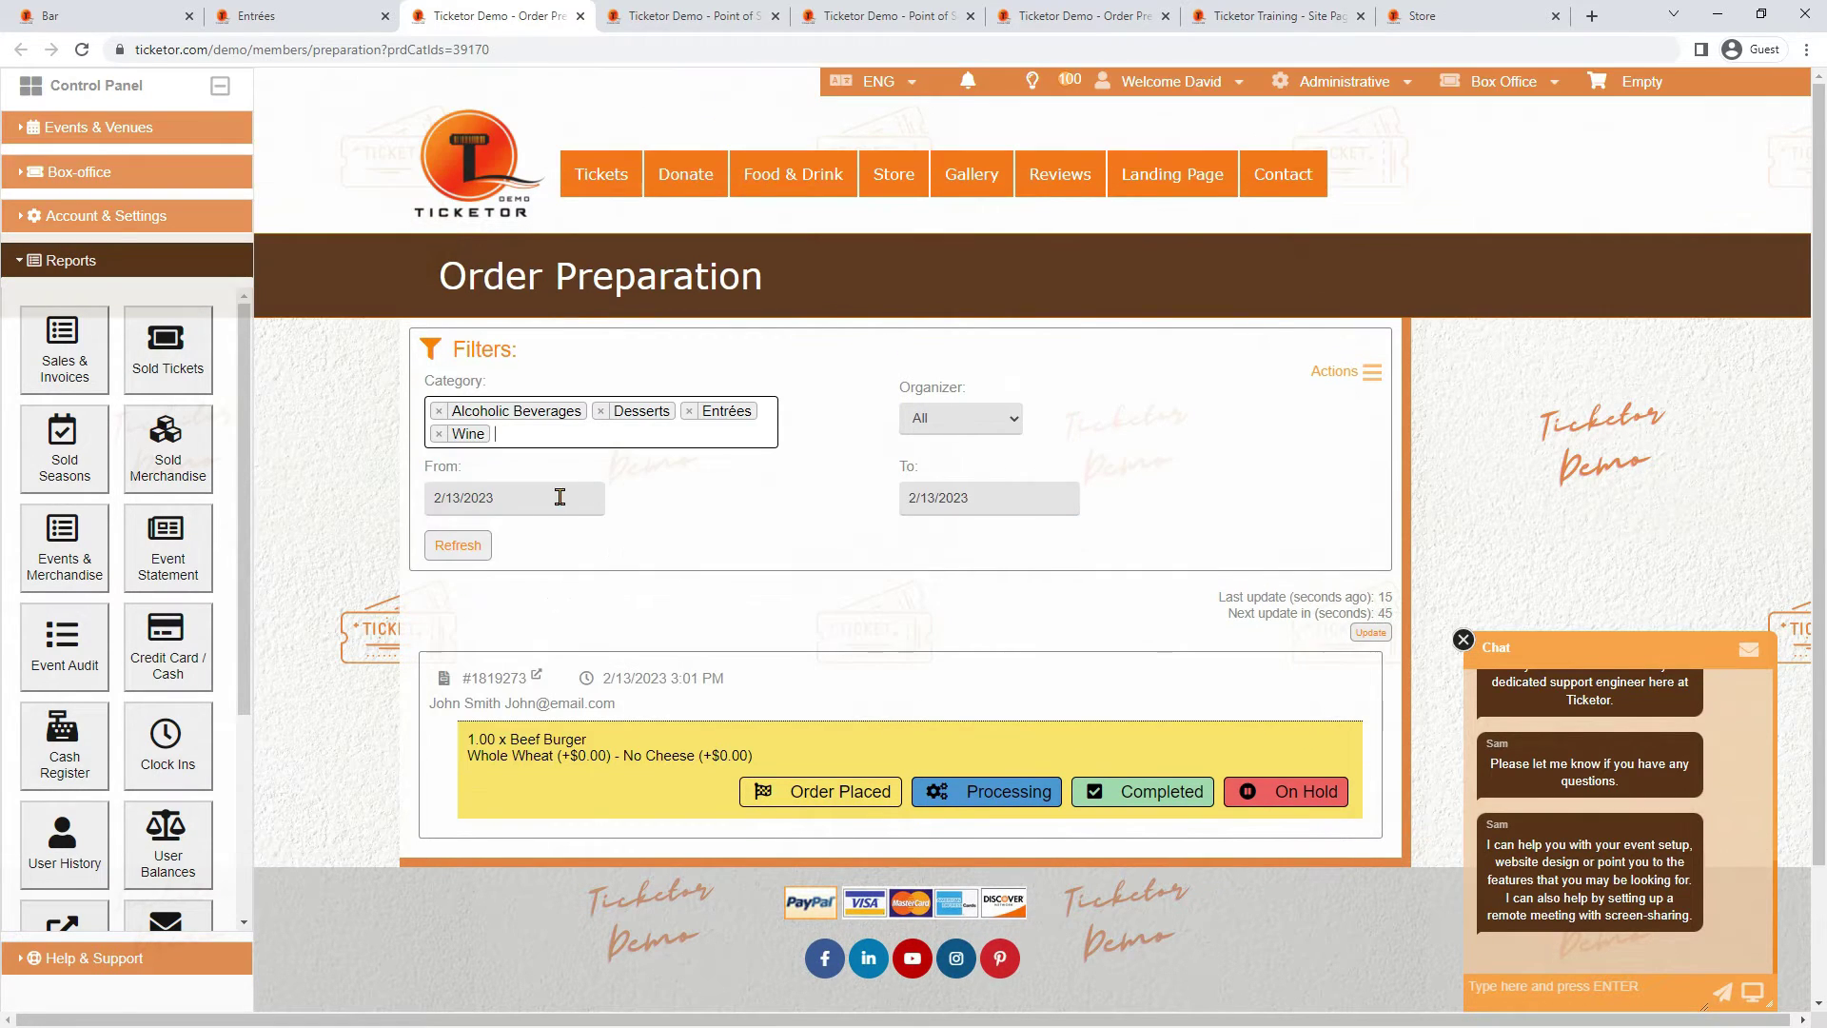
left_click(485, 552)
Move the Beef Burger through Processing and Completed, ending On Hold
scroll(491, 556, "down", 3)
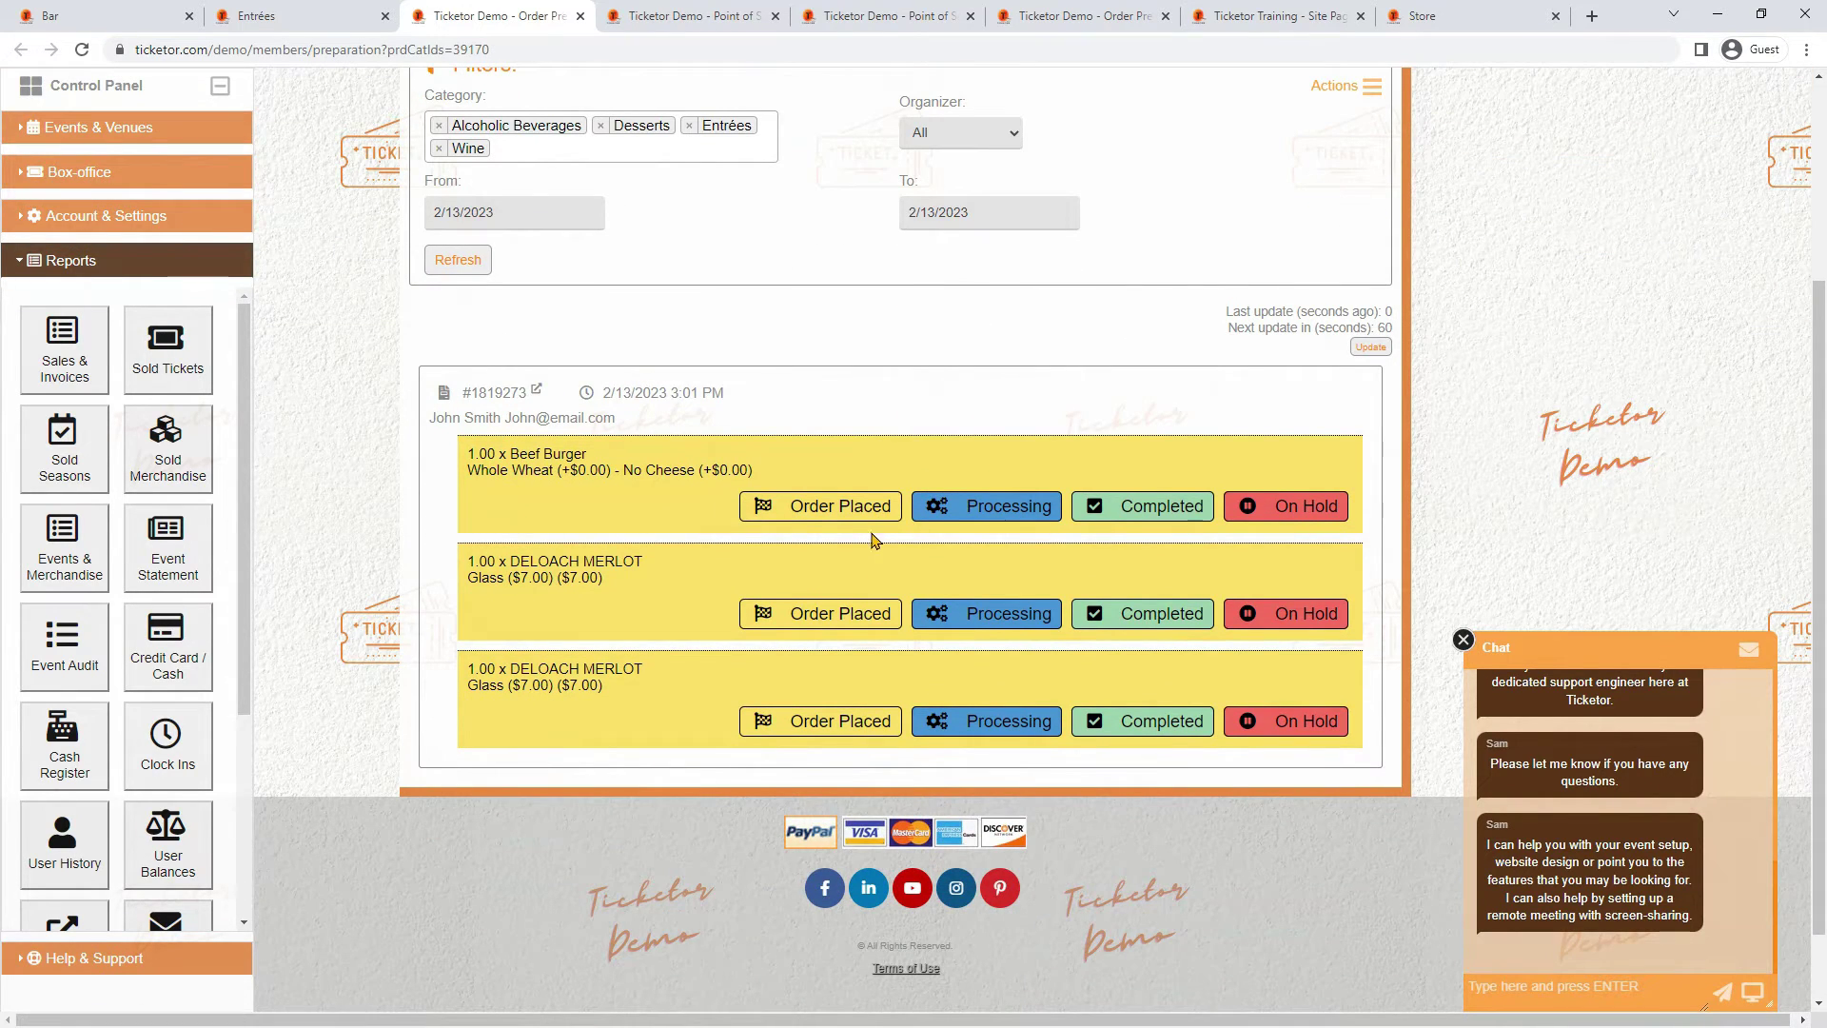
left_click(1012, 507)
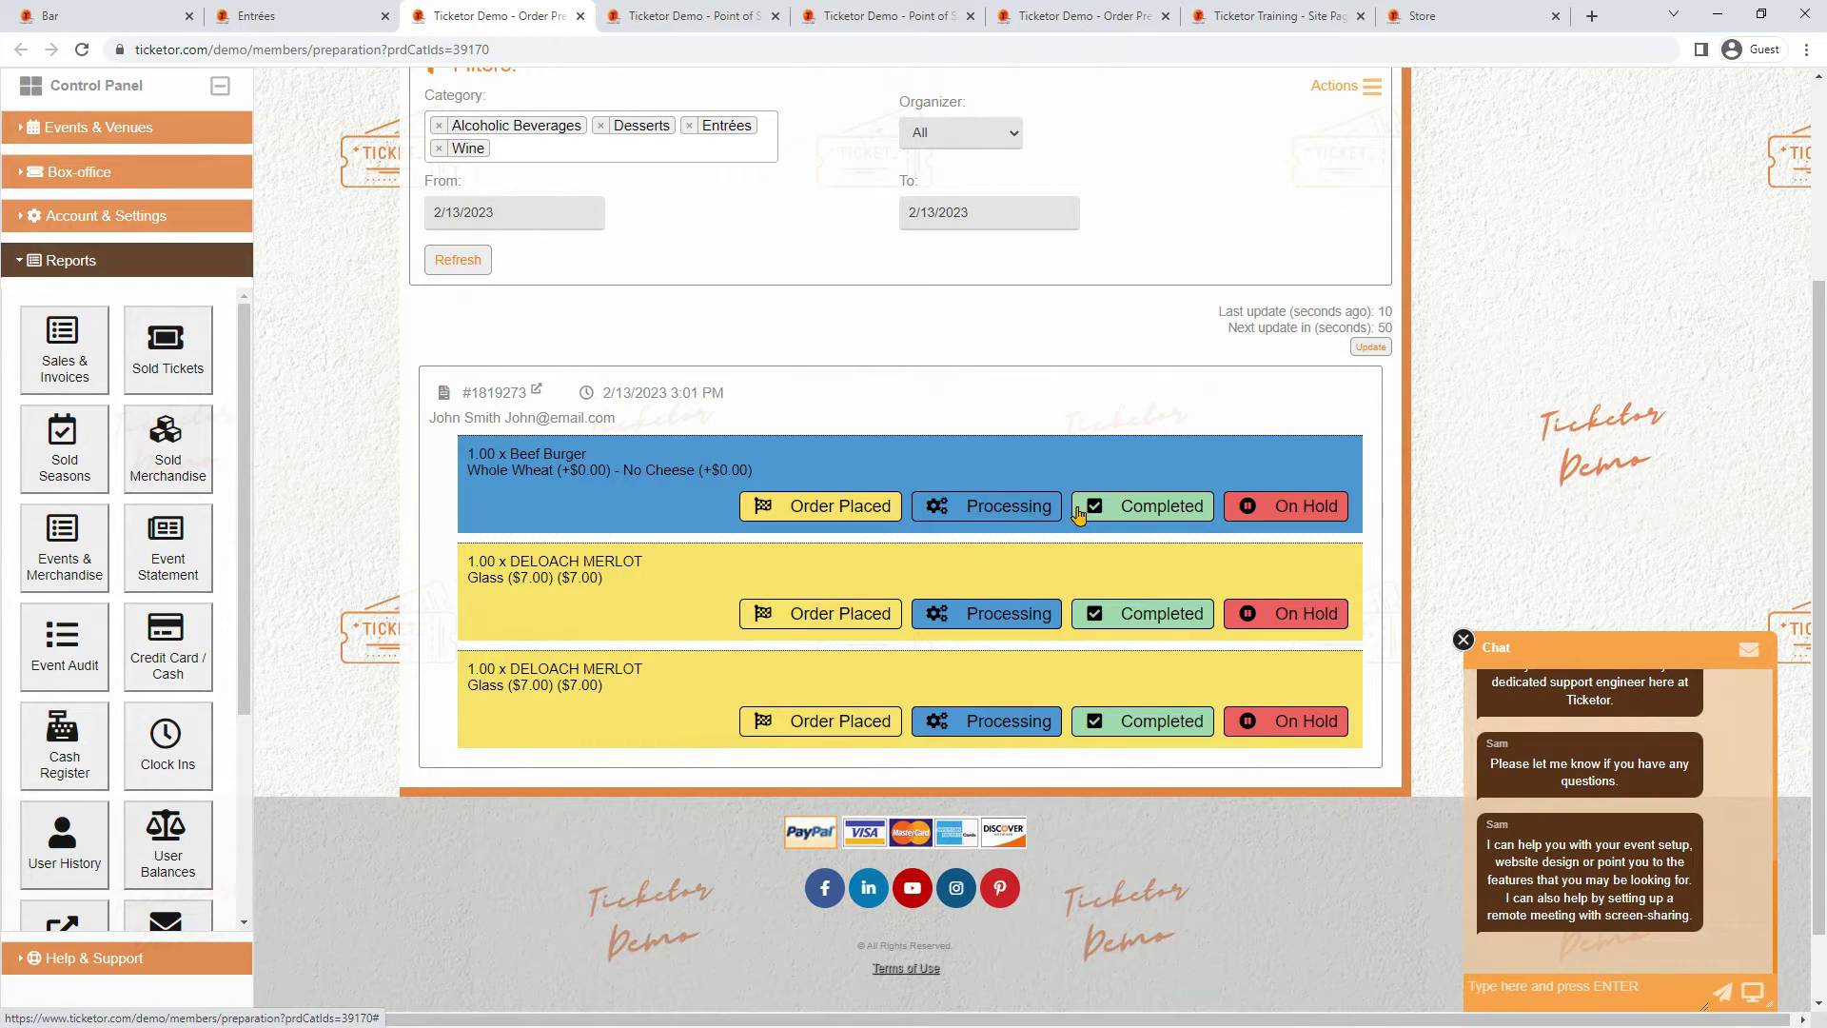
left_click(1147, 519)
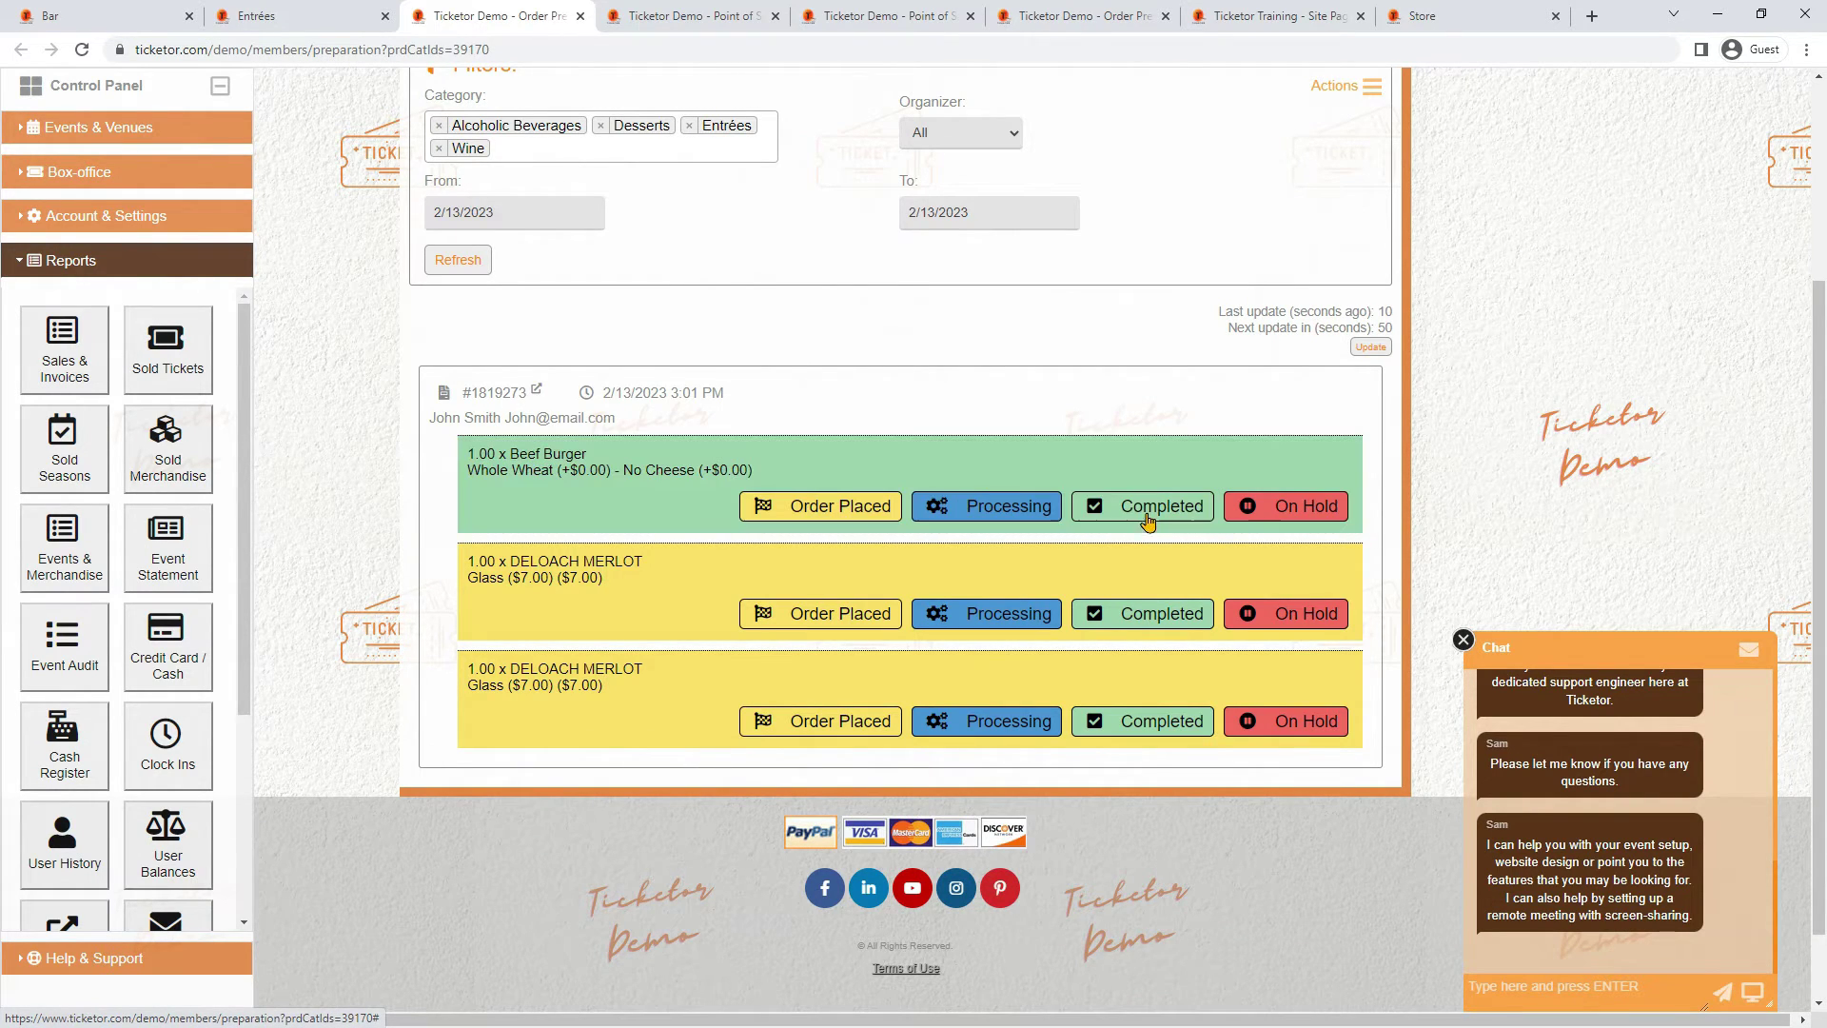
left_click(1278, 514)
Open the Sold Merchandise report and review its category filter options
scroll(932, 391, "up", 3)
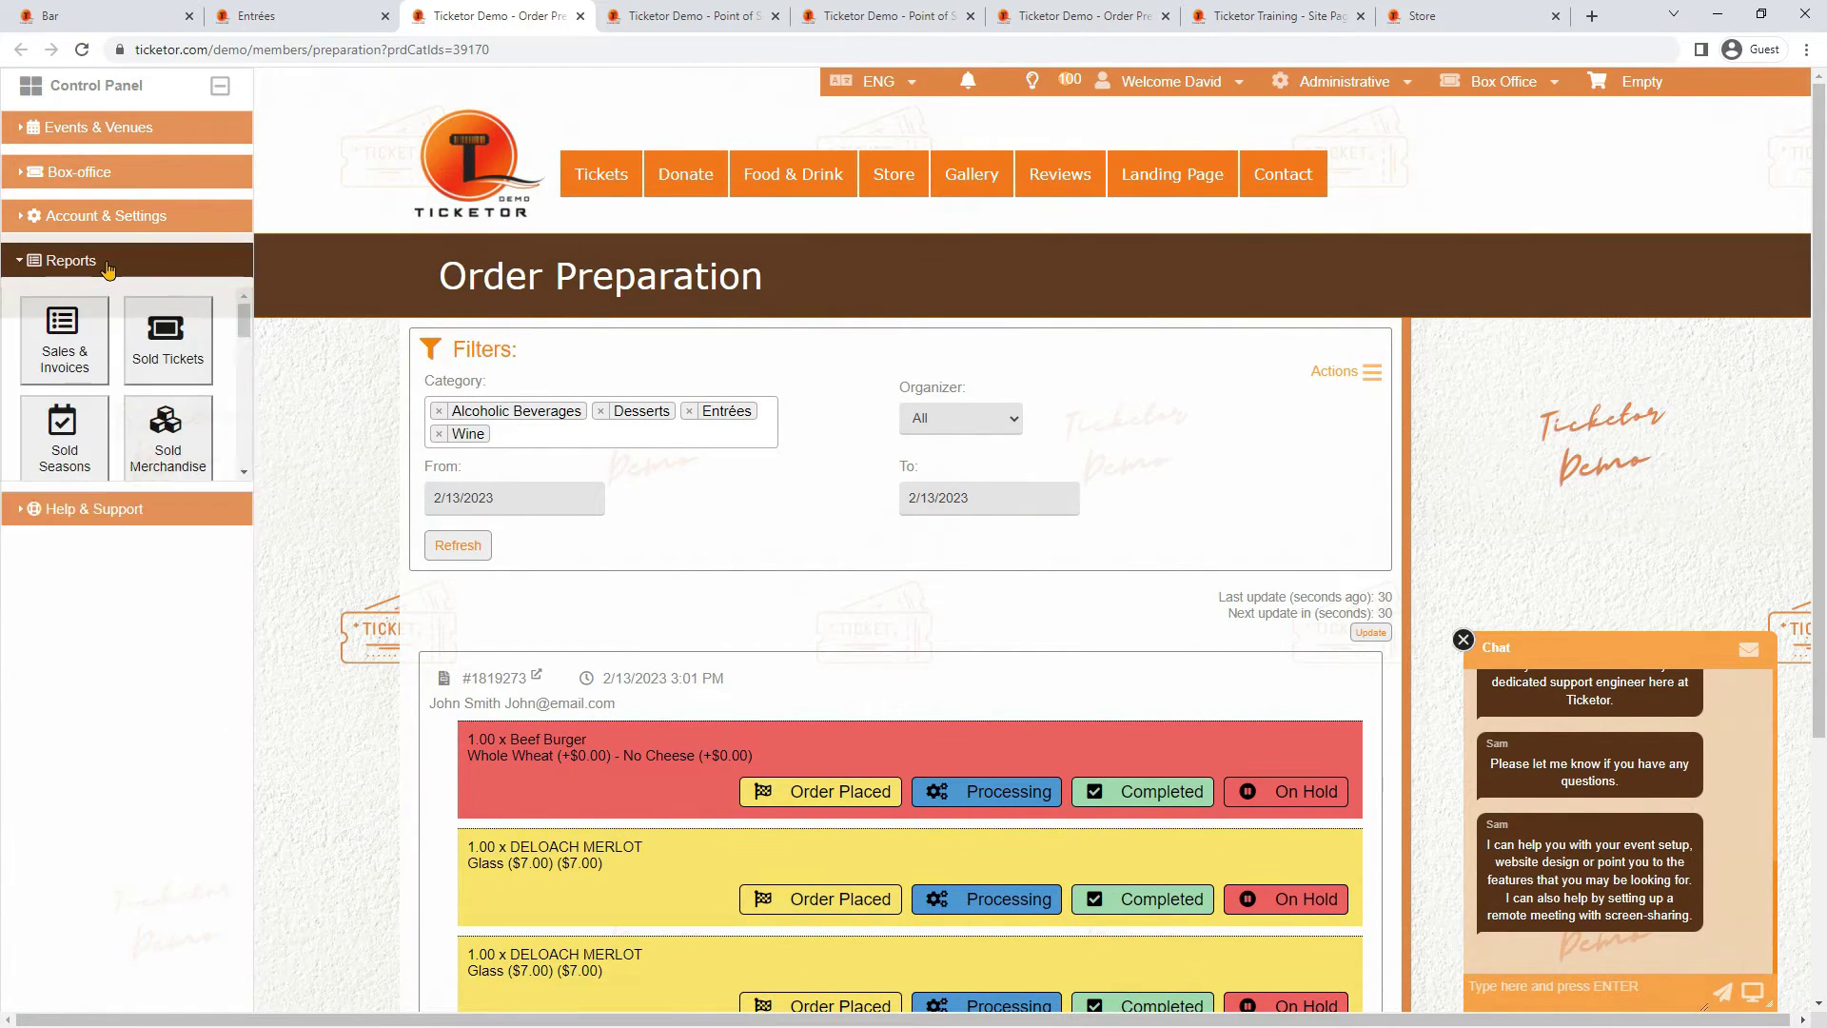
left_click(164, 448)
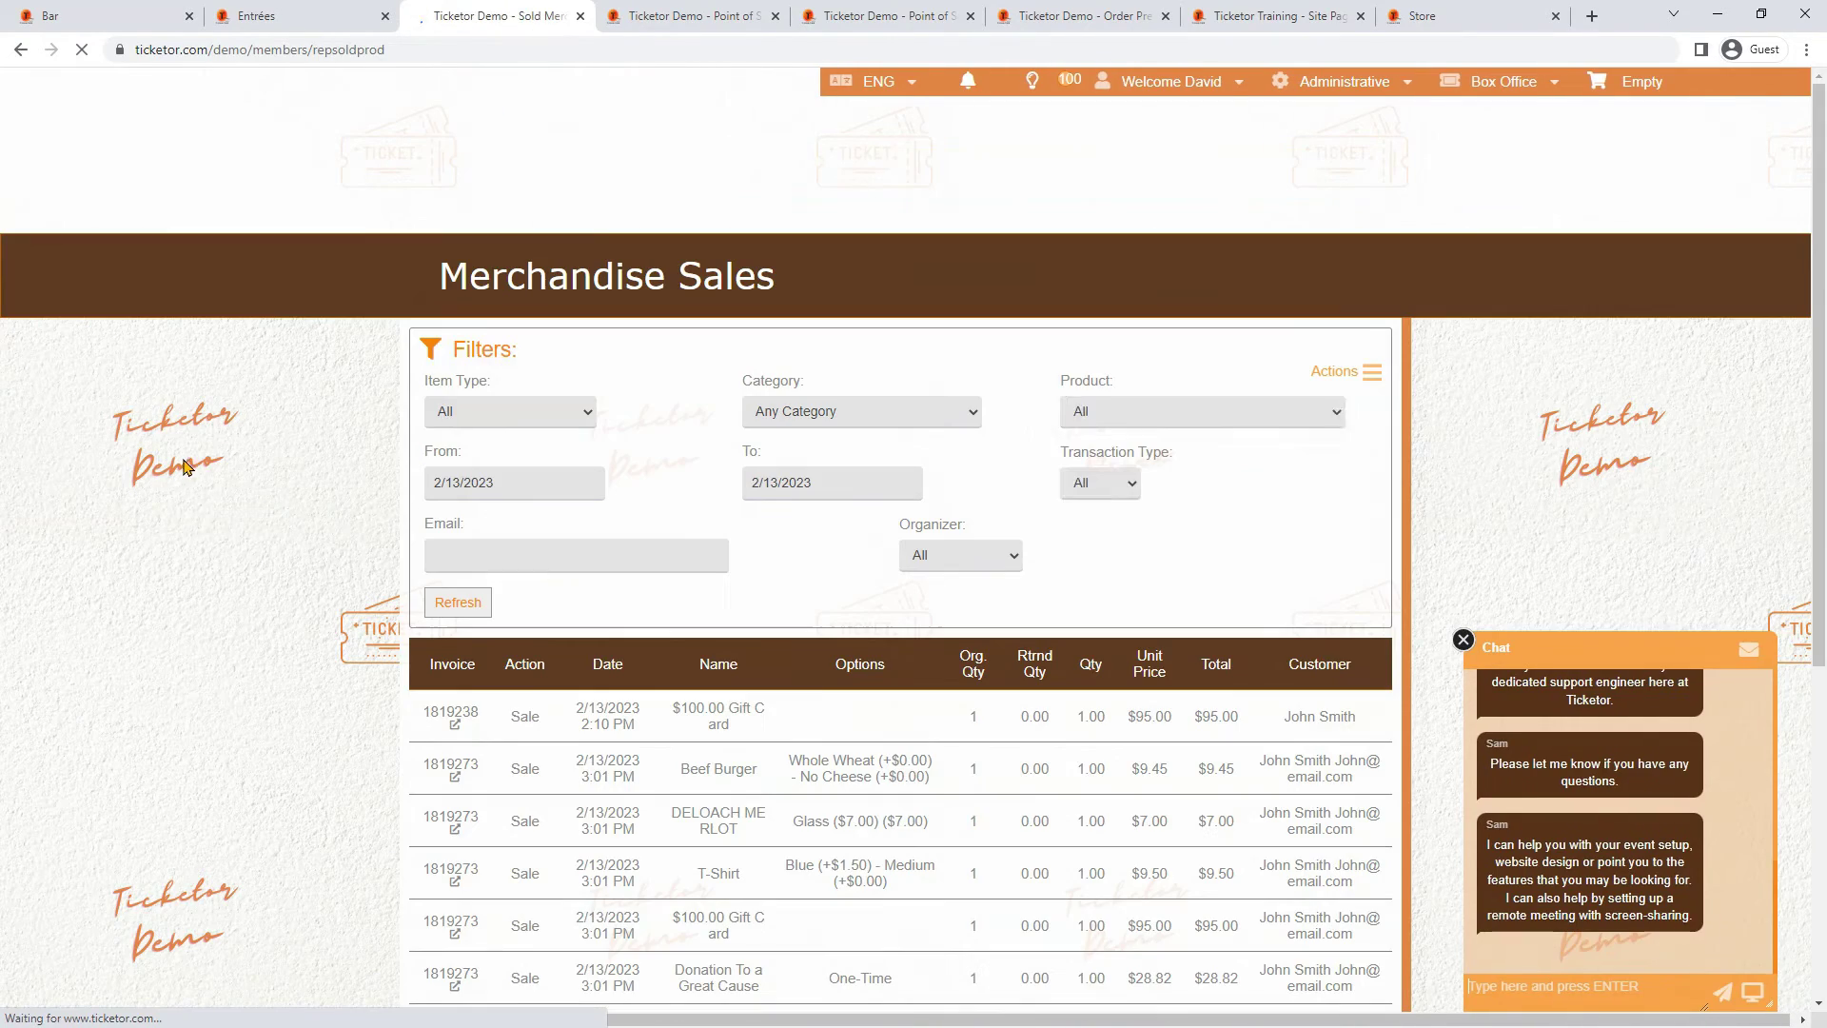
left_click(904, 411)
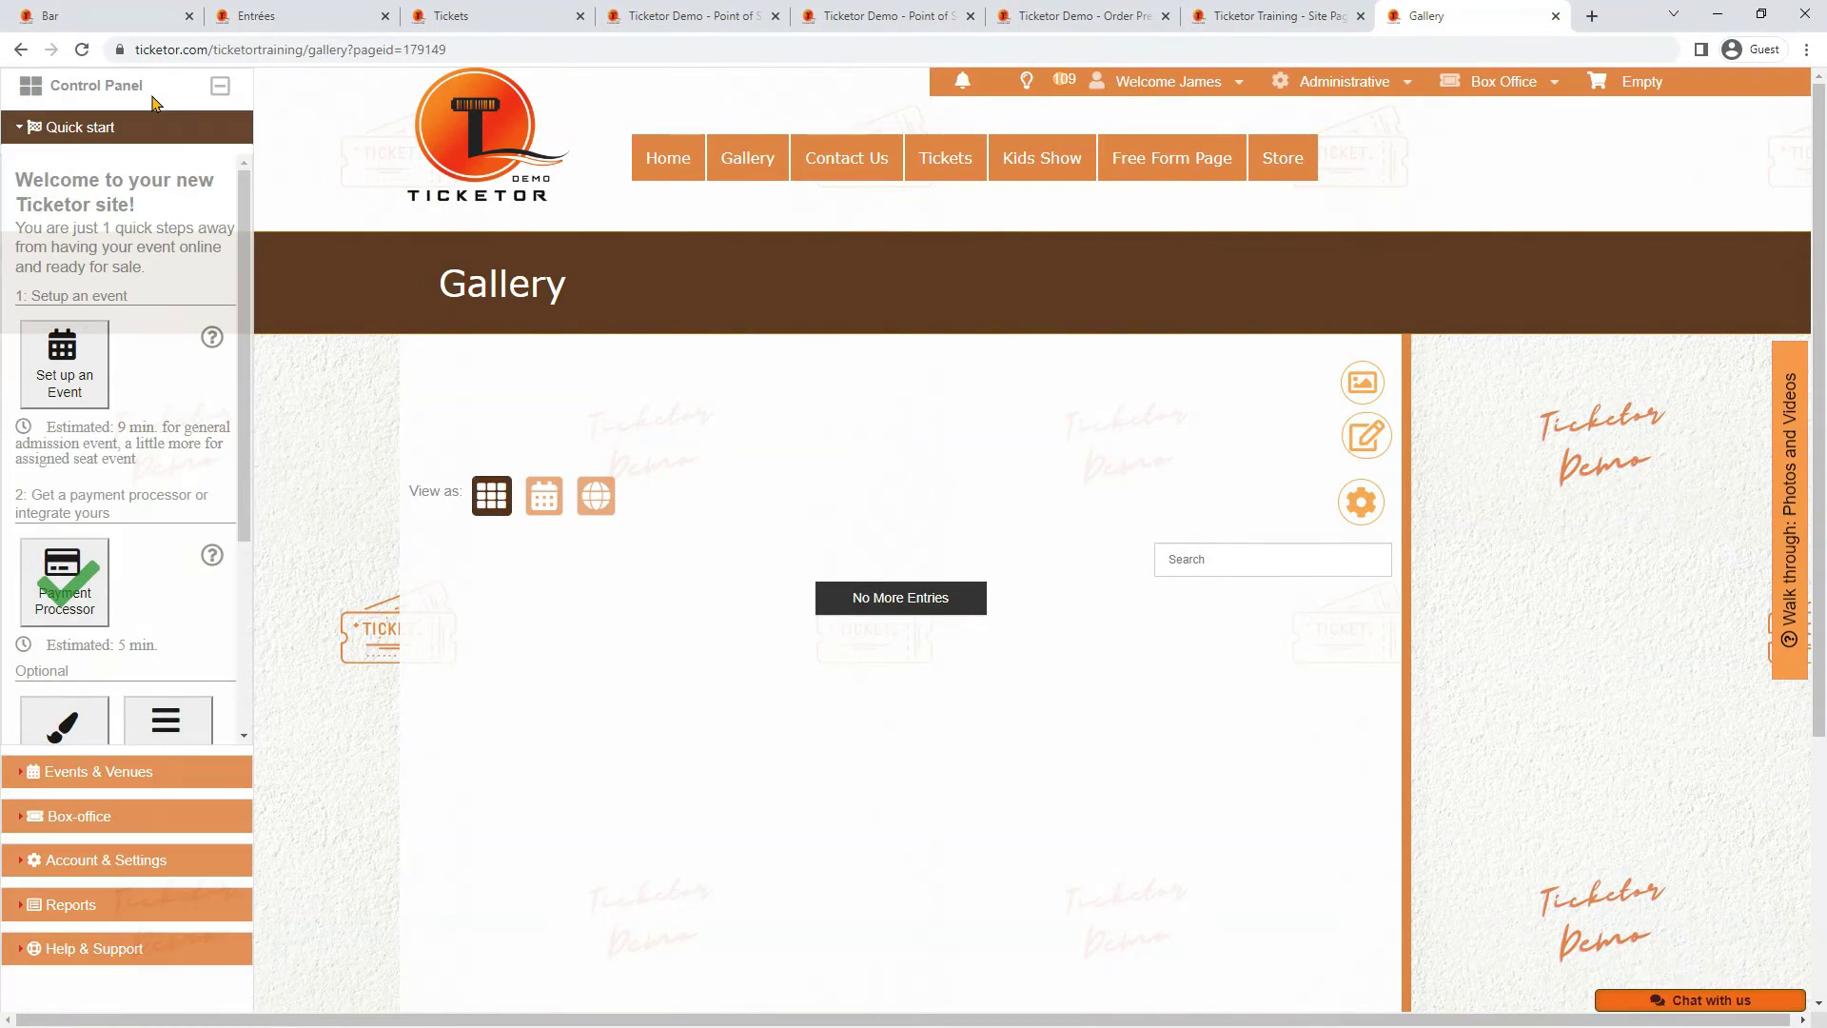
Add a new merchandise category named Drinks and save it
left_click(166, 769)
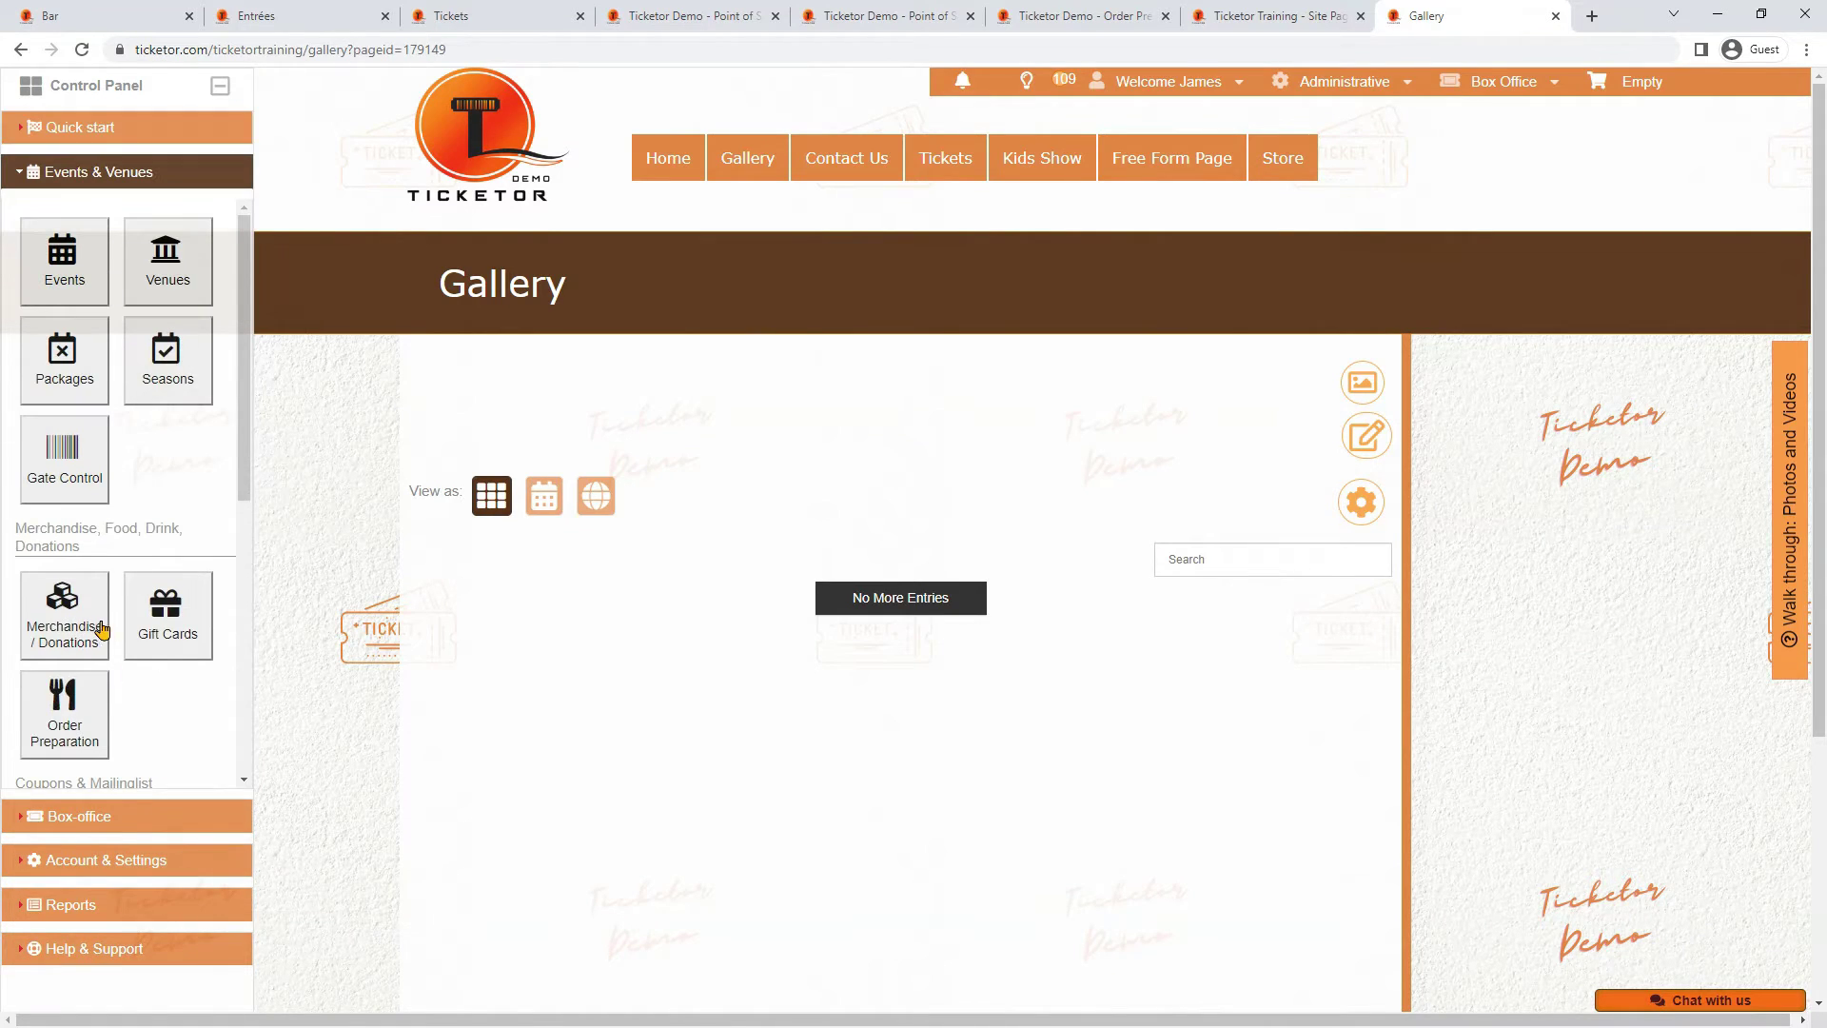
left_click(67, 628)
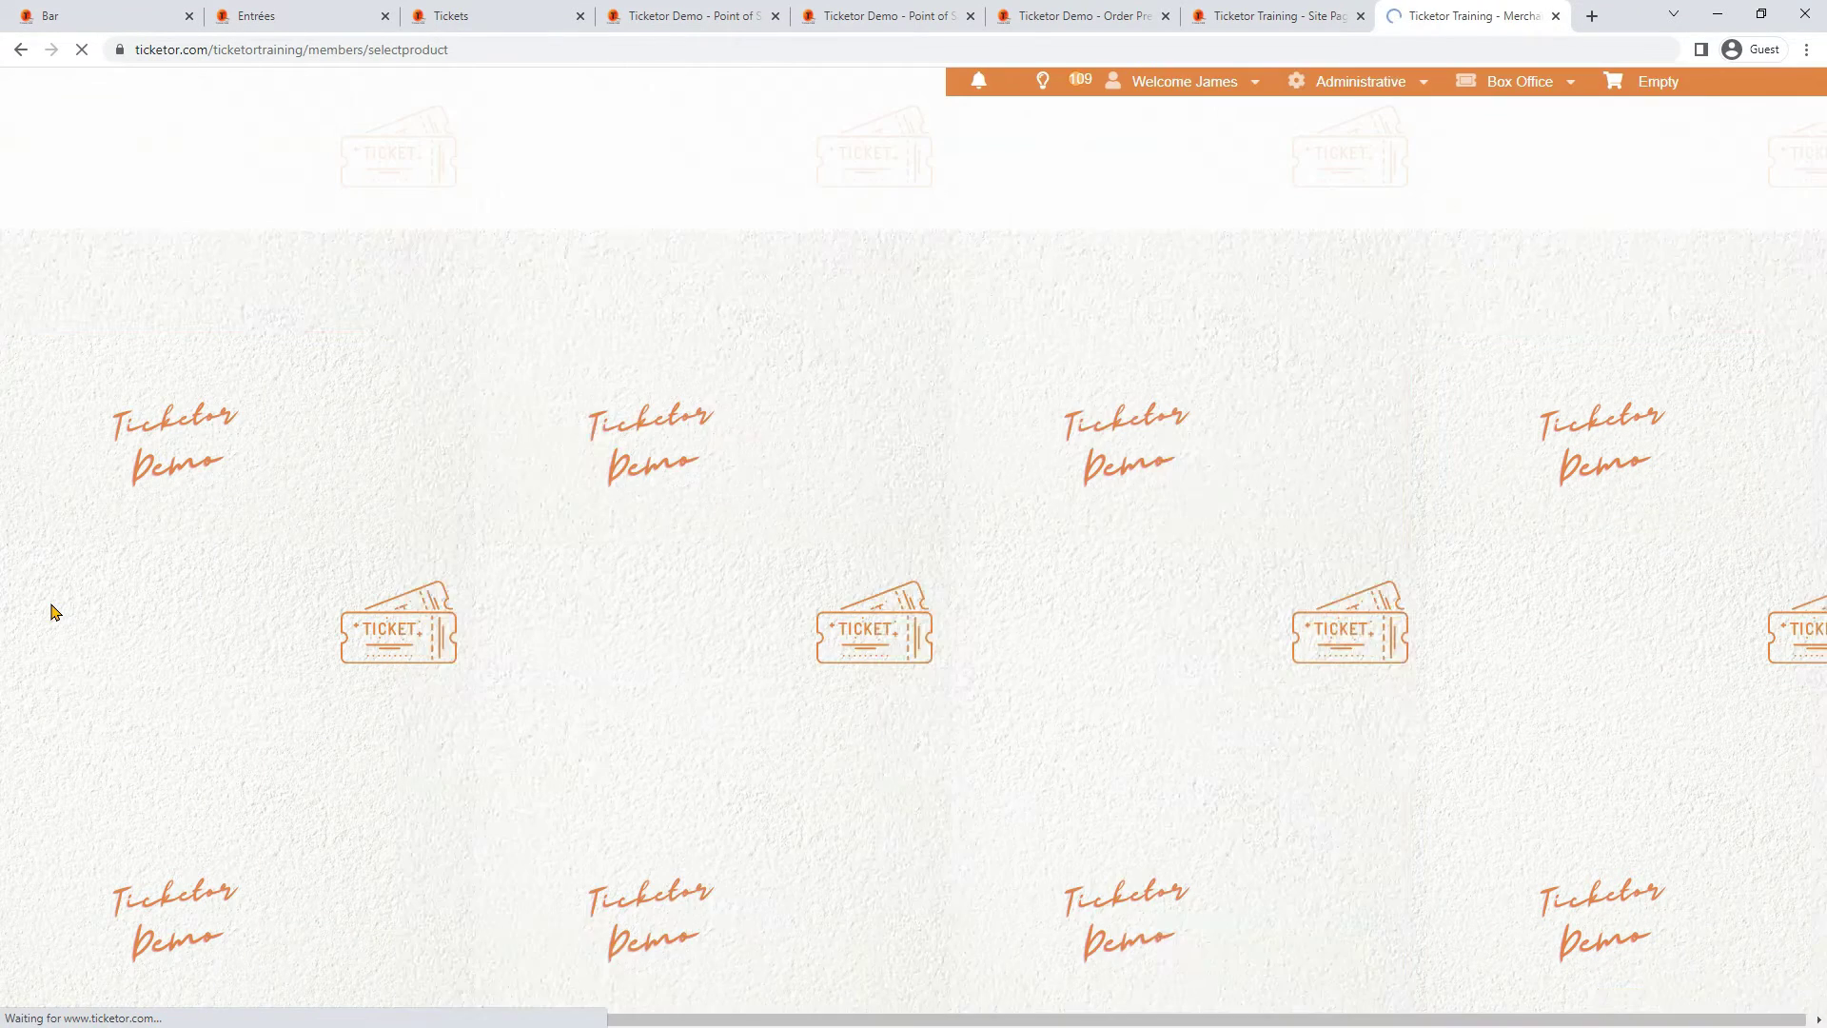
left_click(839, 502)
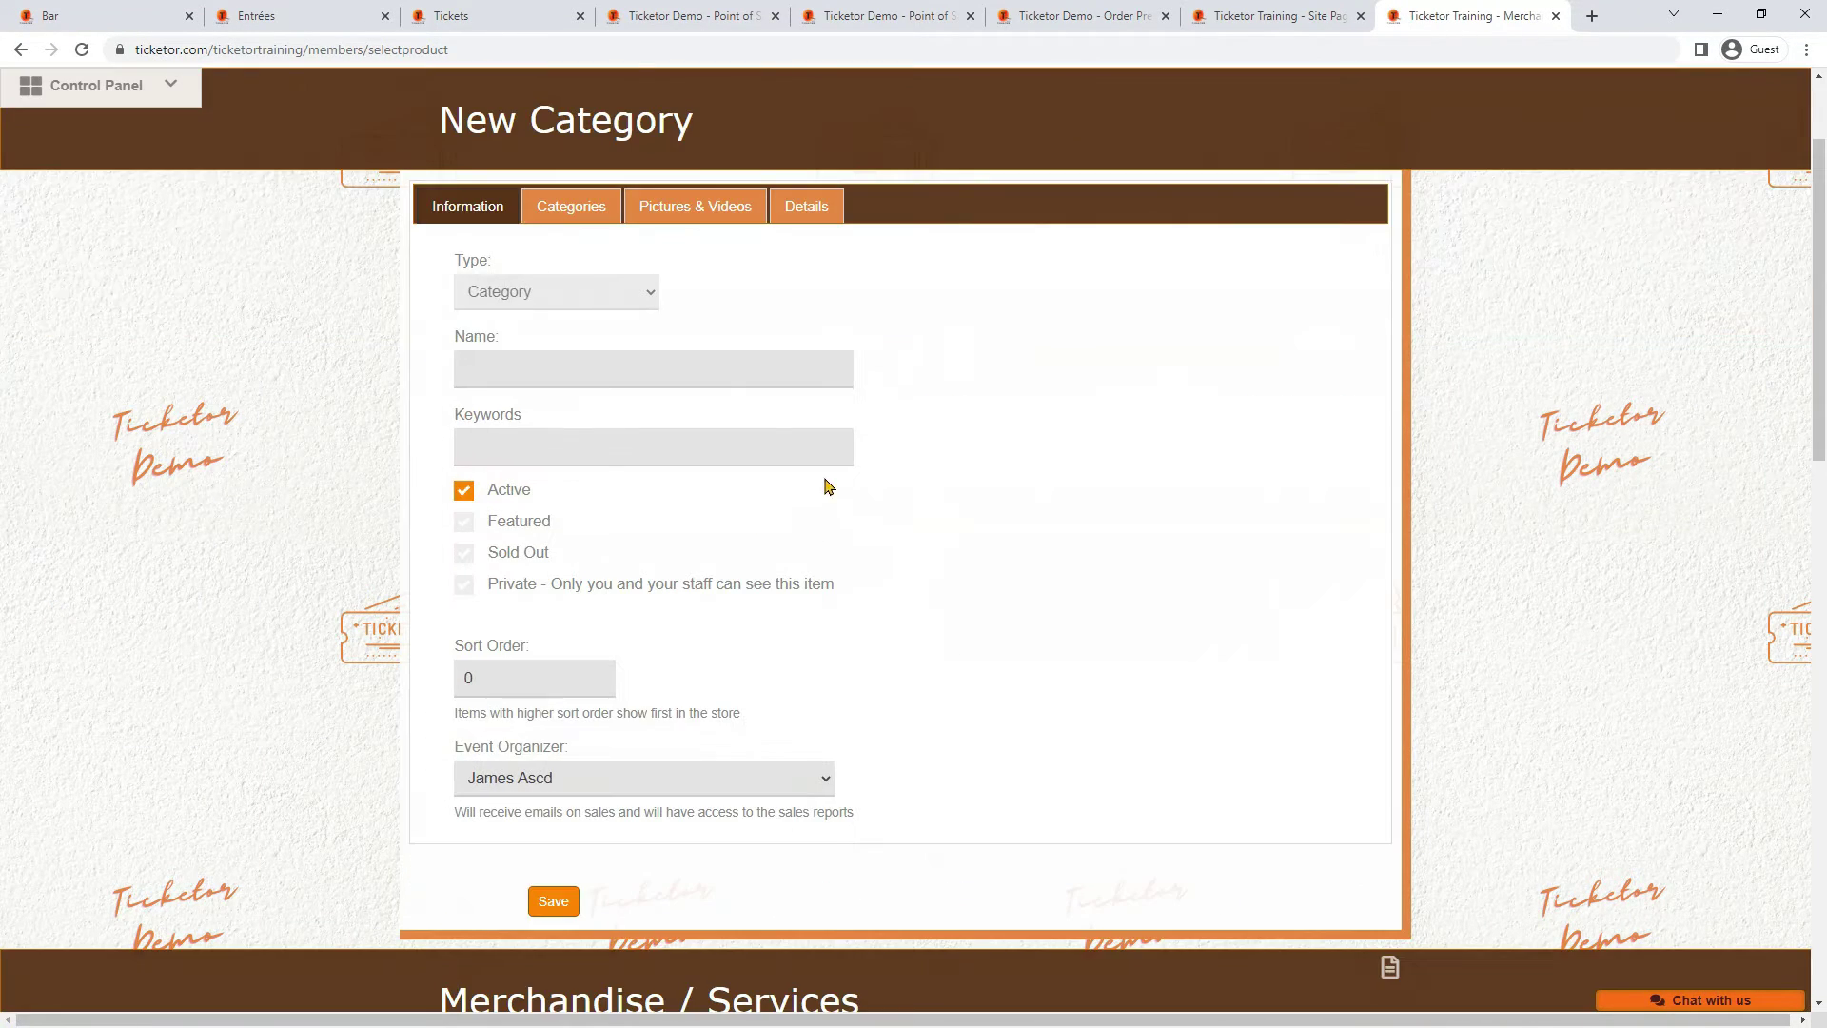
left_click(558, 369)
type("Drinks")
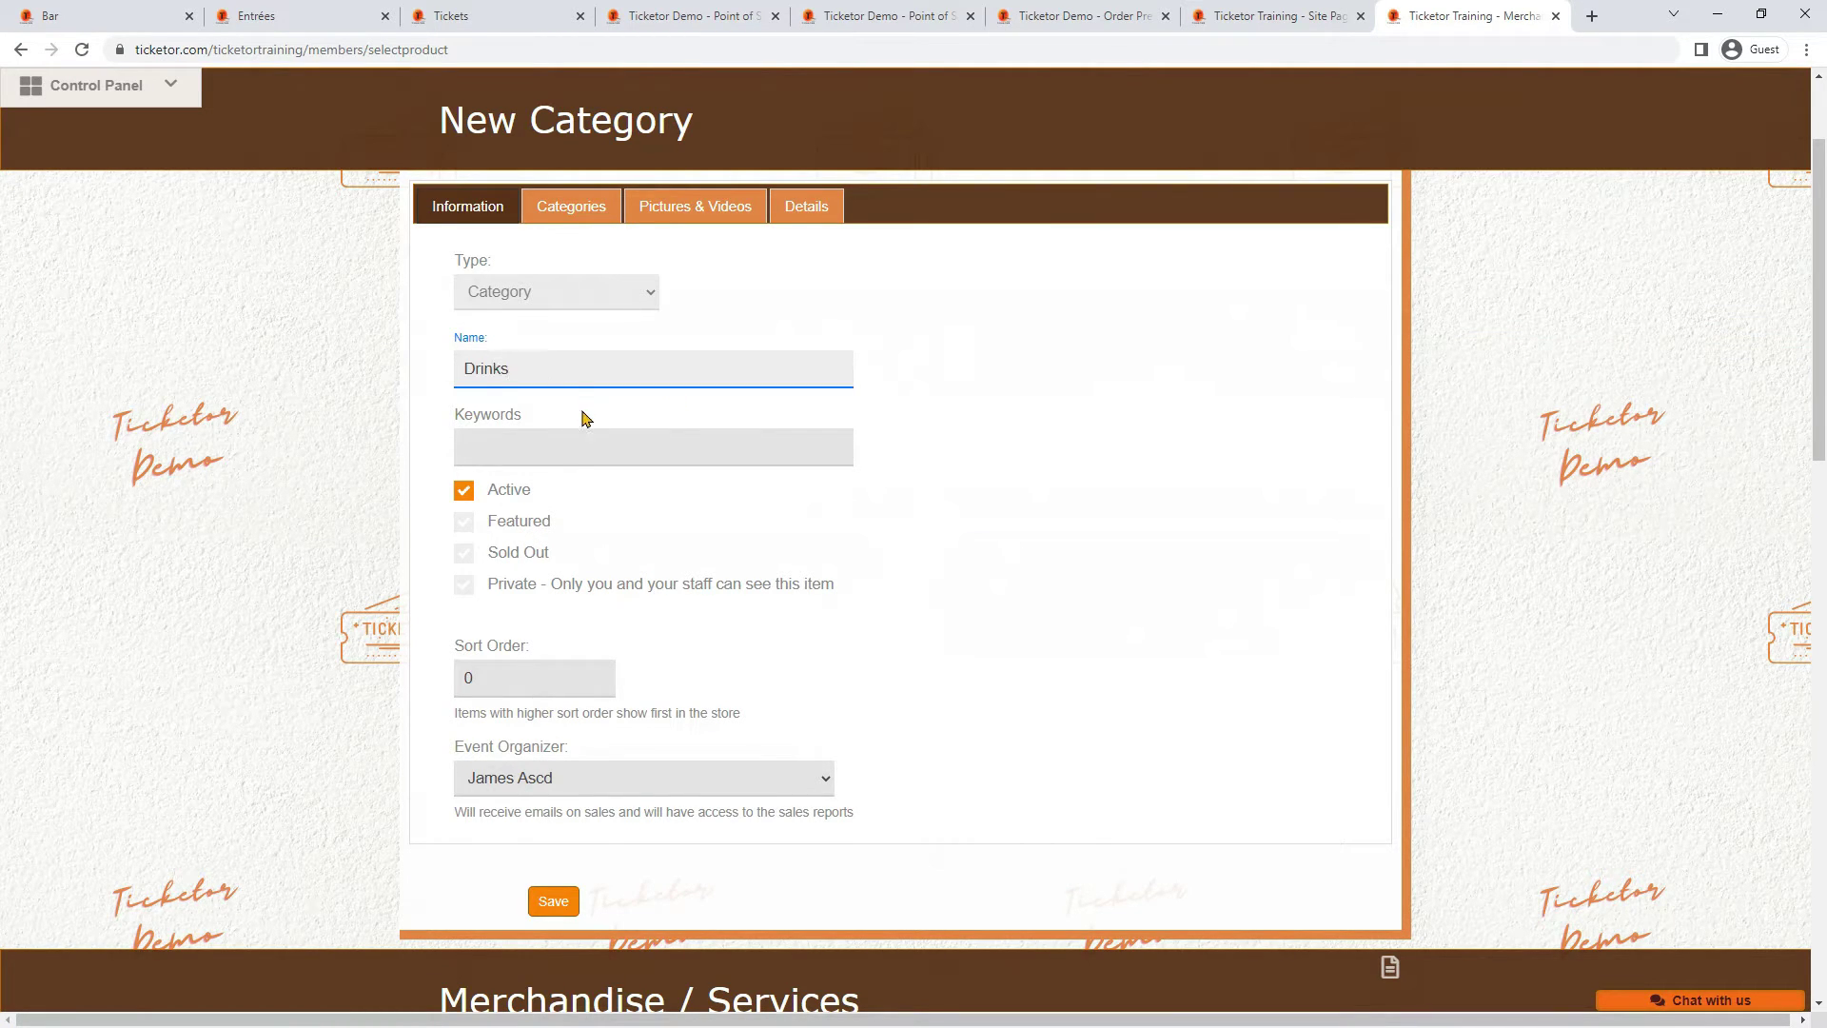
left_click(571, 206)
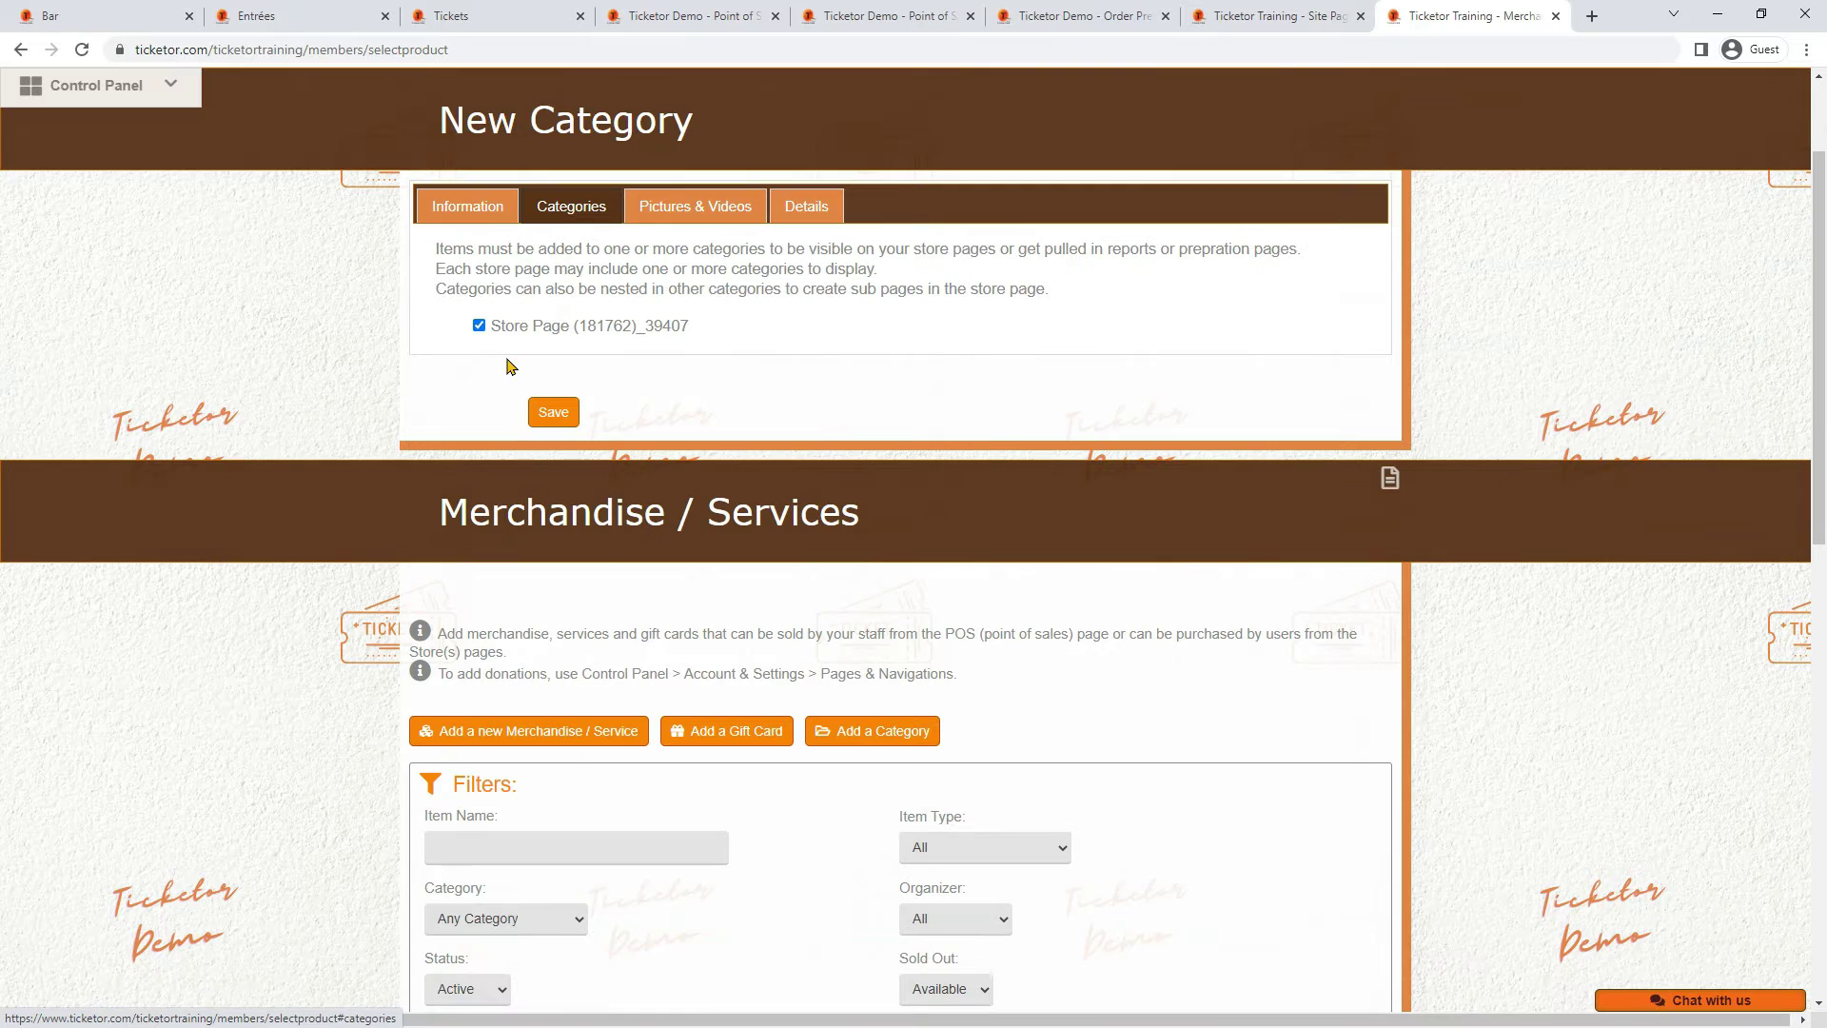
left_click(713, 210)
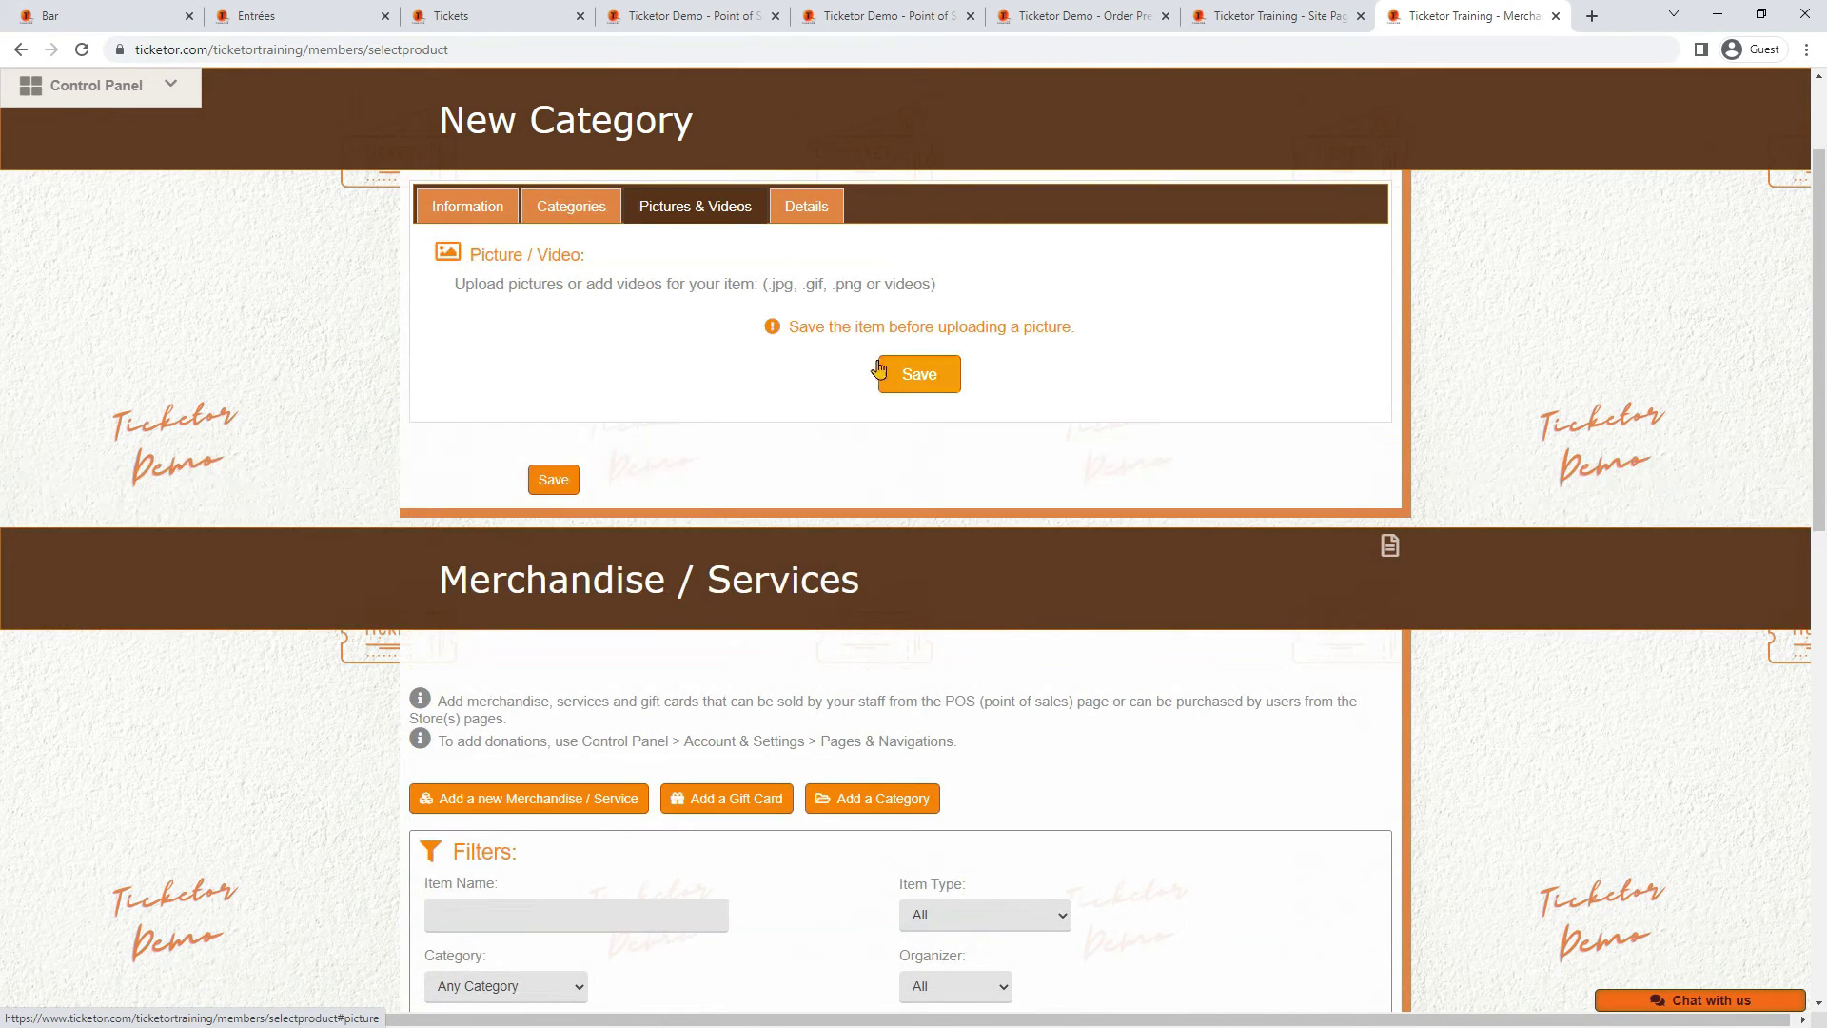
left_click(929, 374)
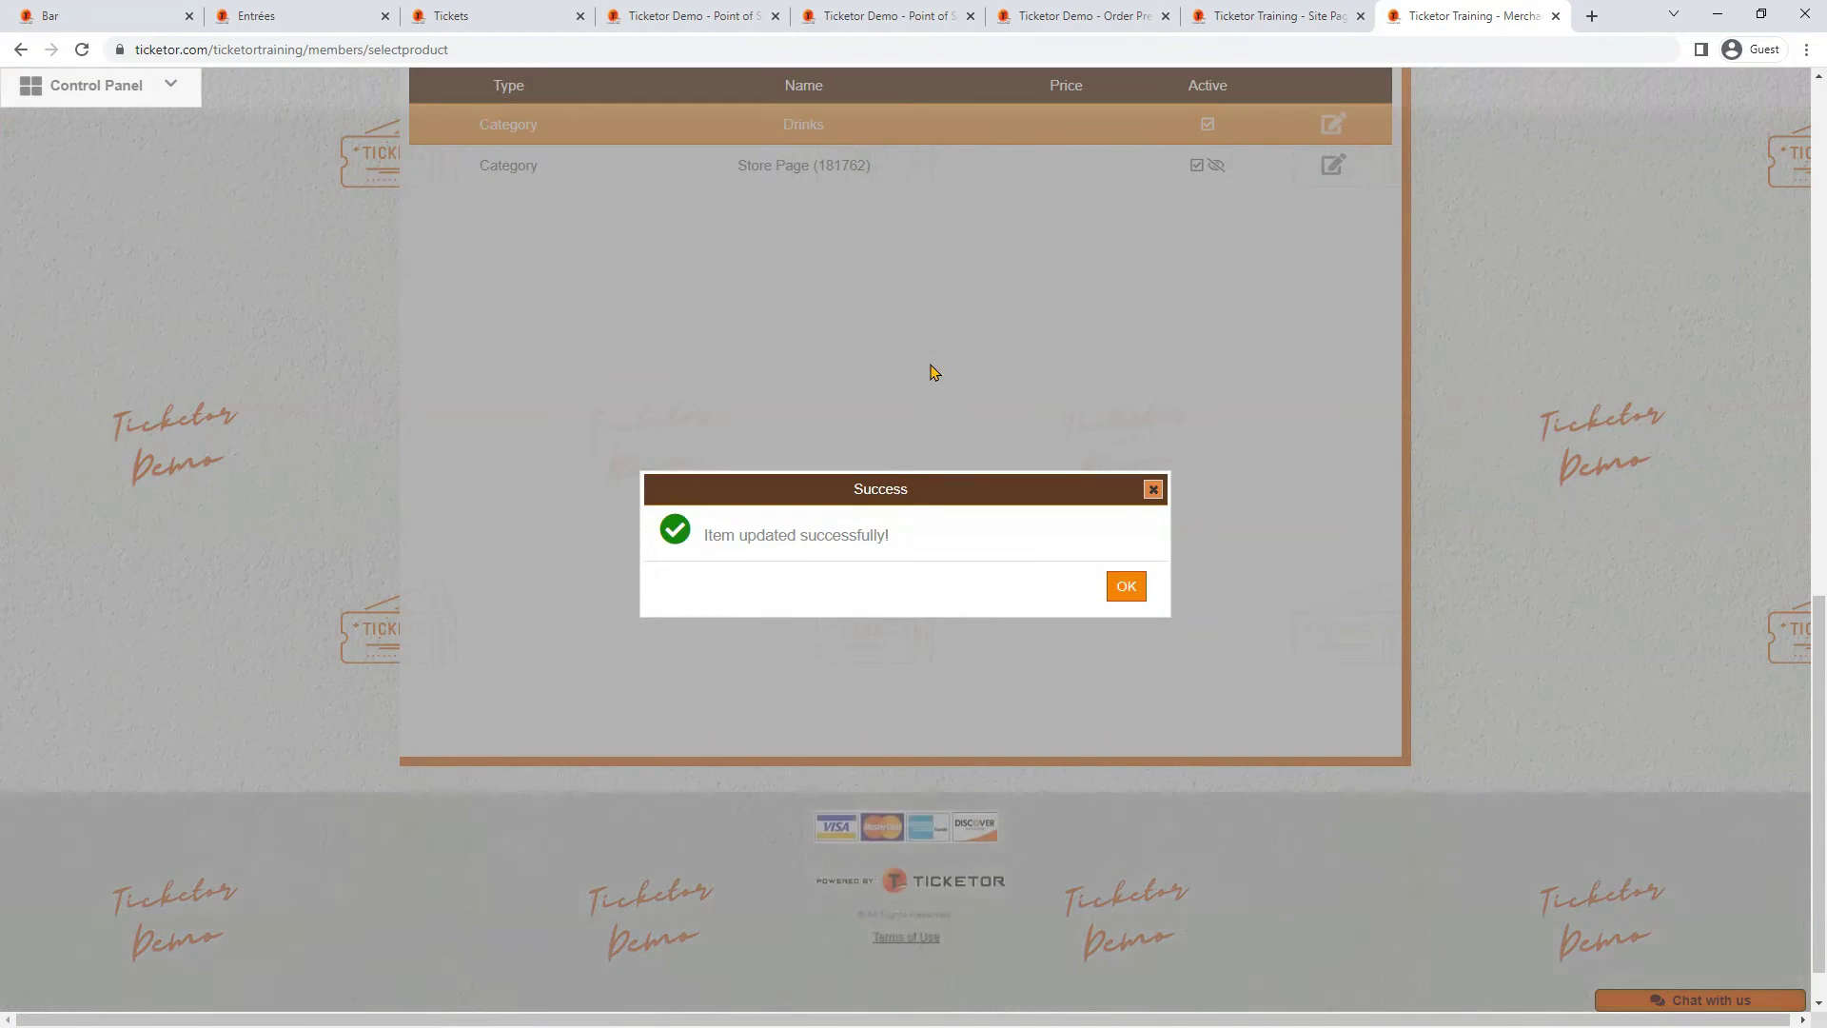
left_click(1125, 583)
Give the Drinks category the wine-glass picture and view its description area
scroll(1047, 552, "up", 5)
scroll(1018, 533, "up", 7)
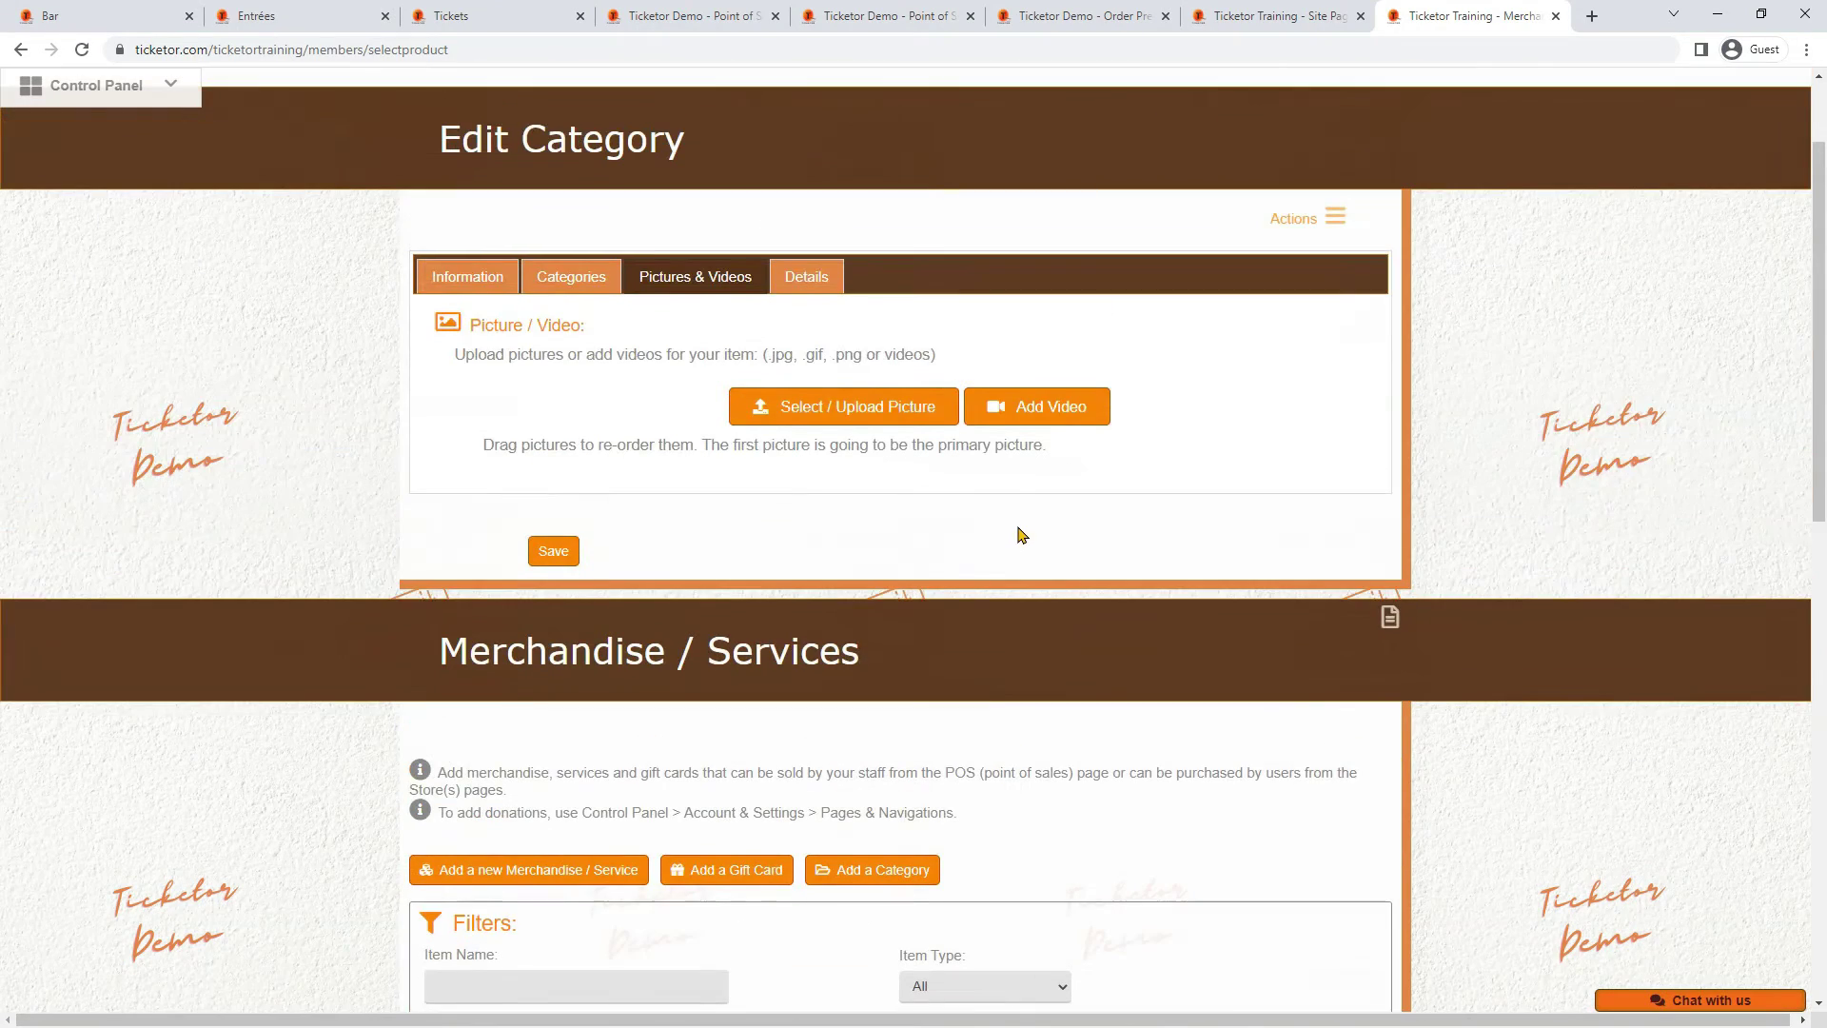
left_click(865, 426)
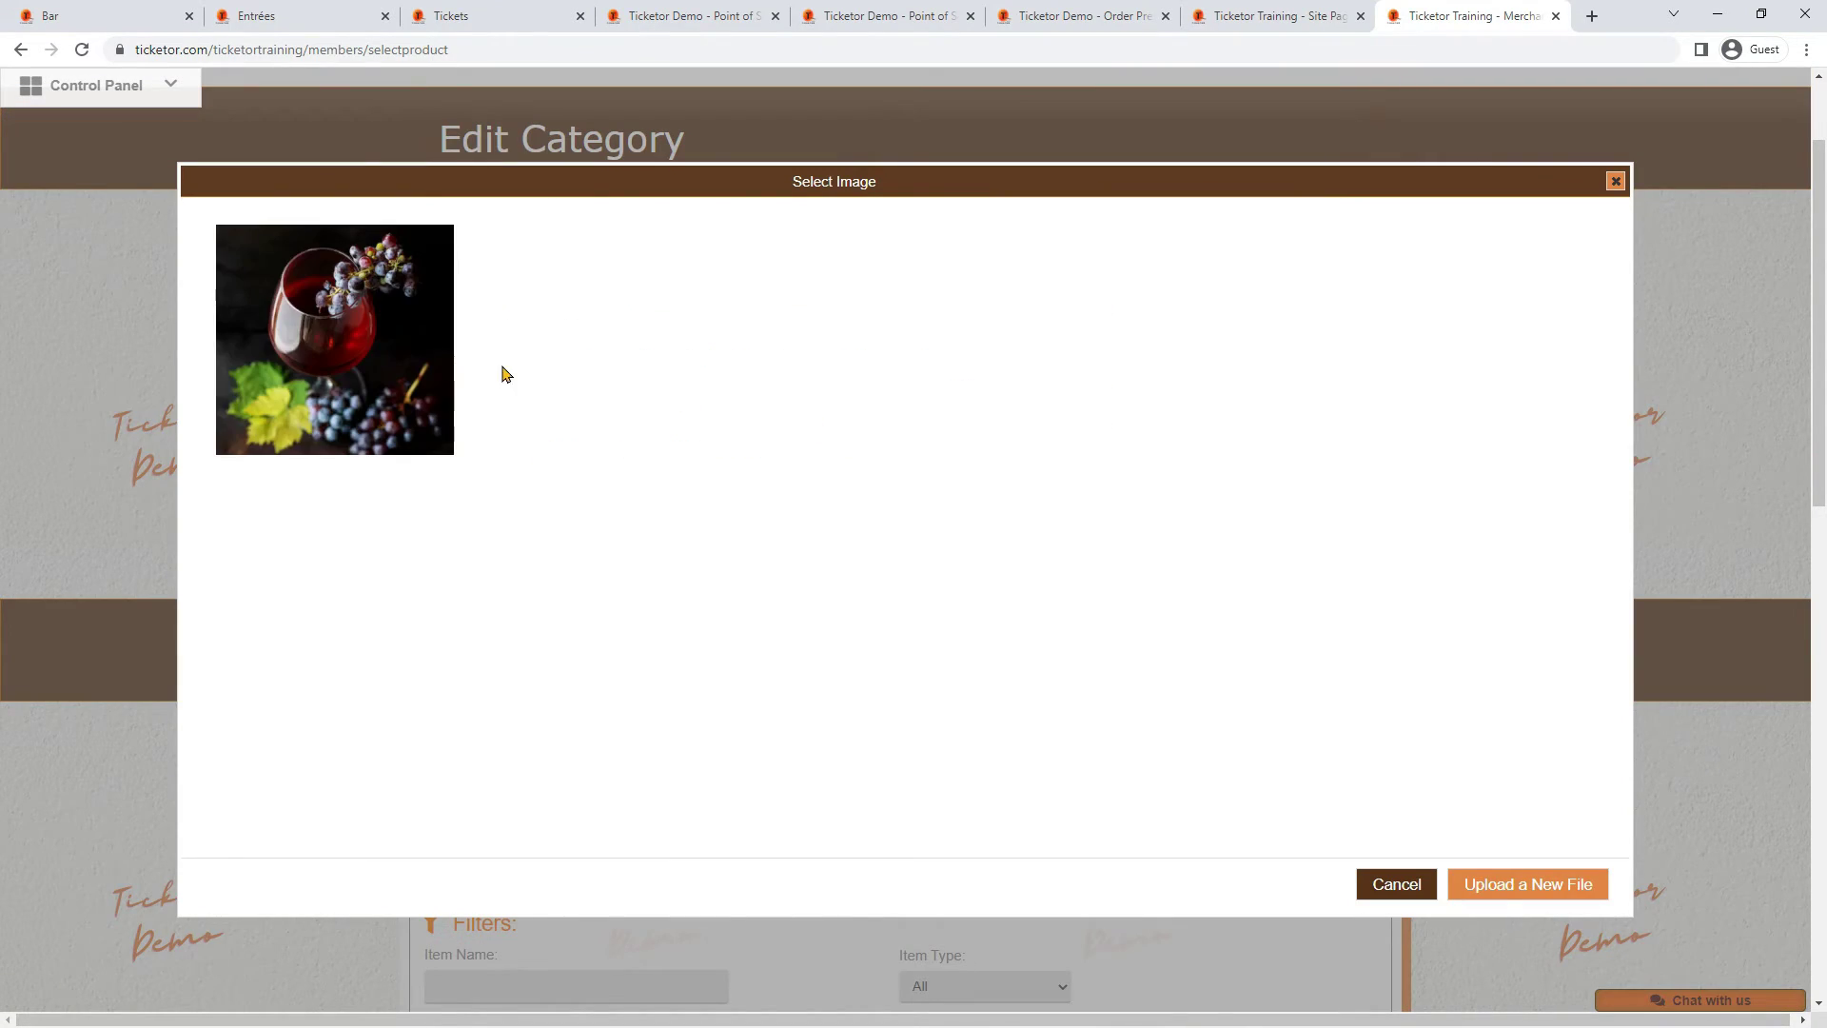
left_click(423, 365)
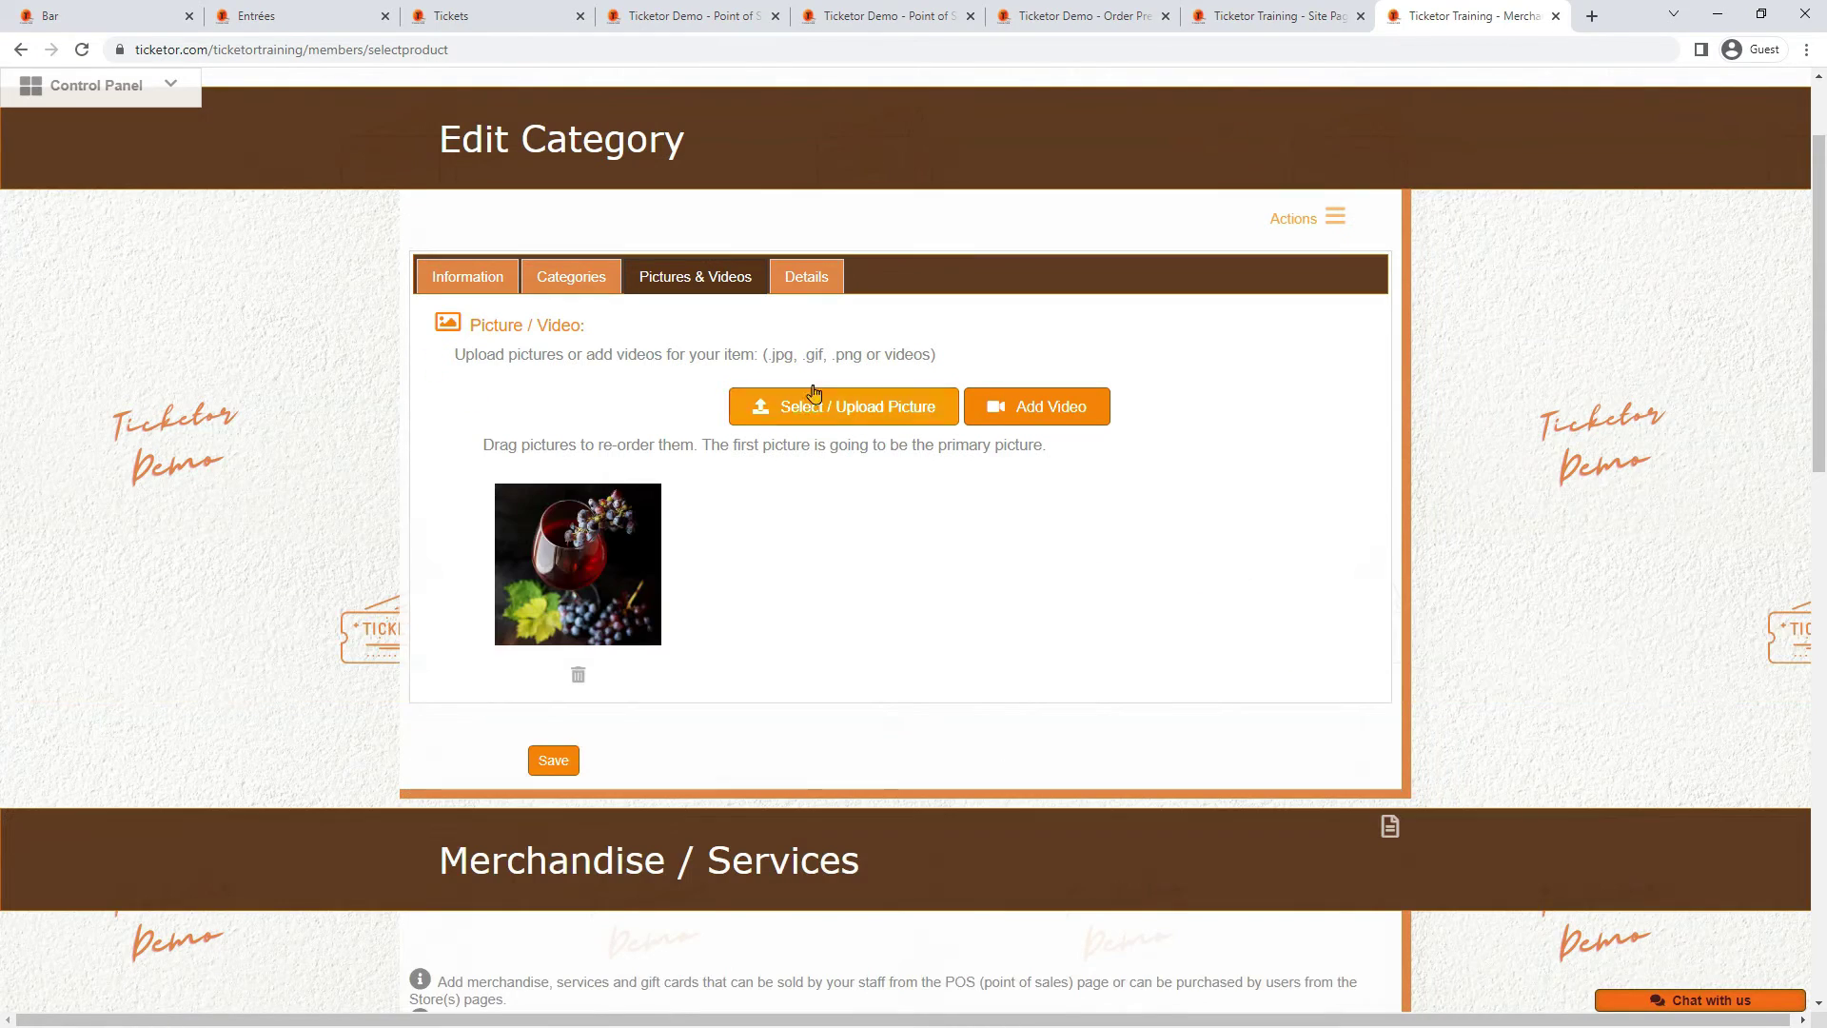
left_click(819, 278)
left_click(724, 607)
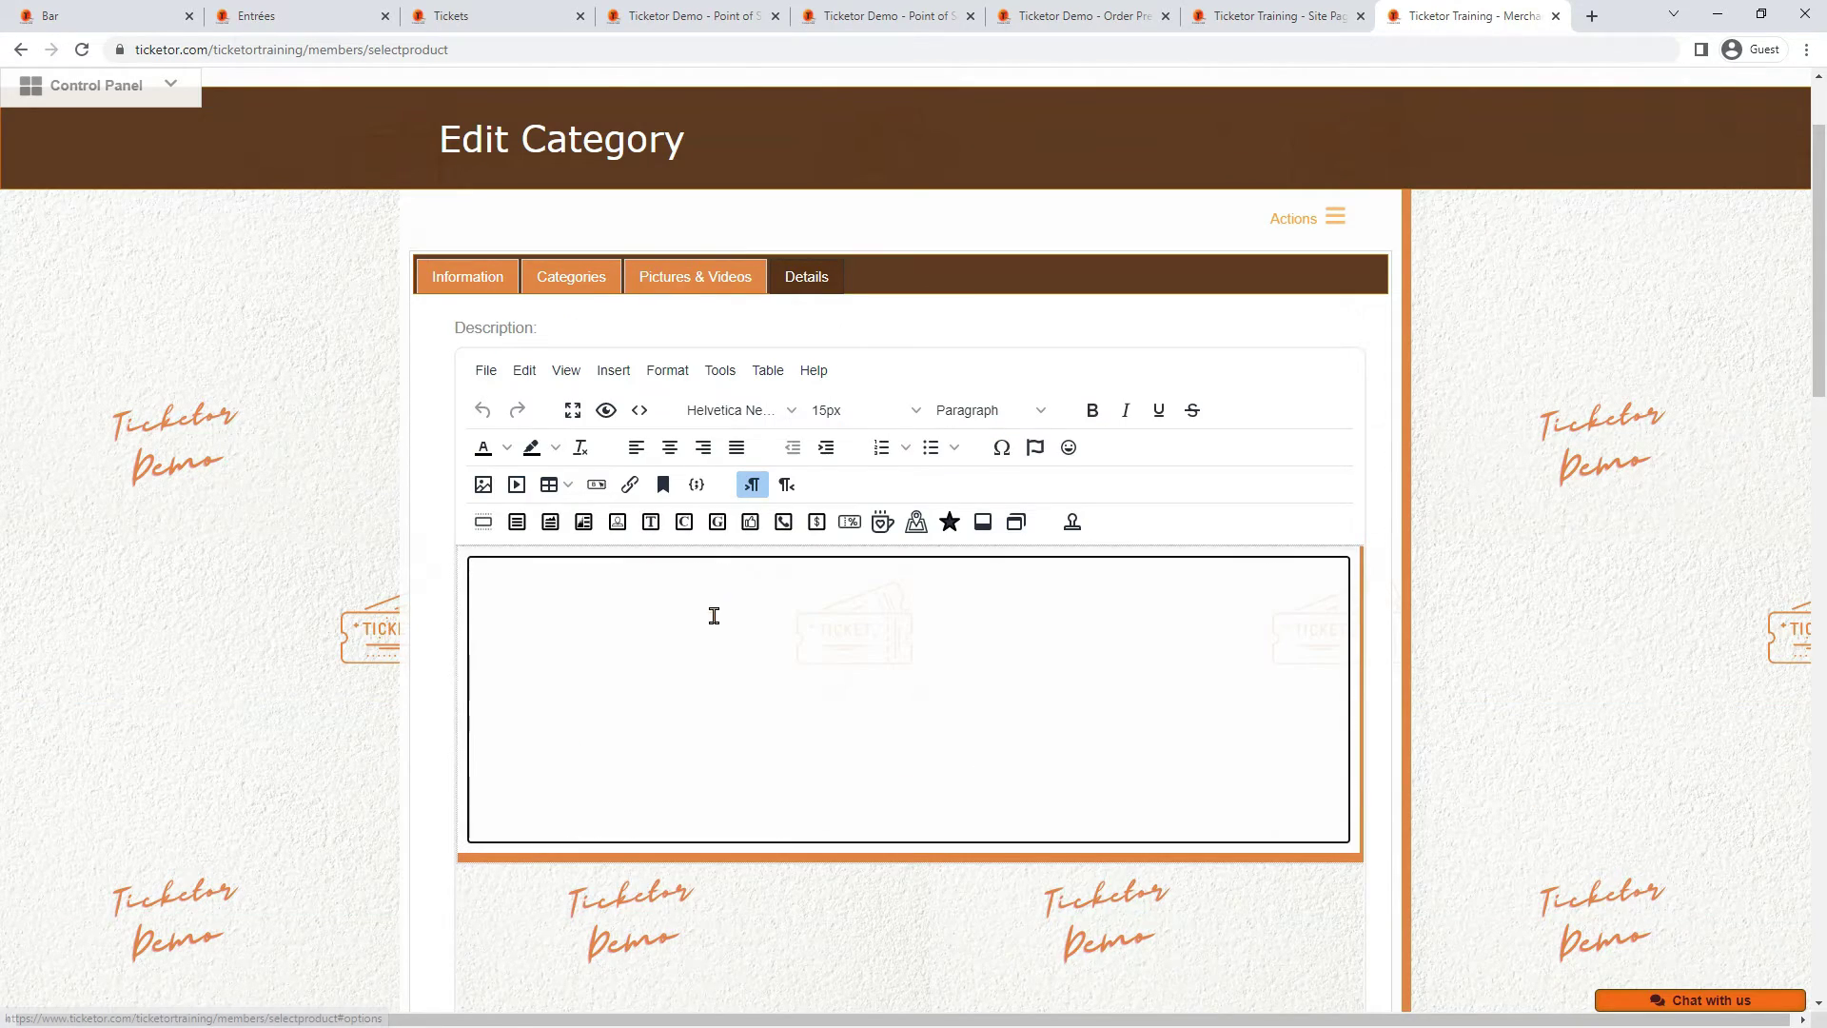
scroll(714, 628, "down", 3)
scroll(669, 434, "up", 4)
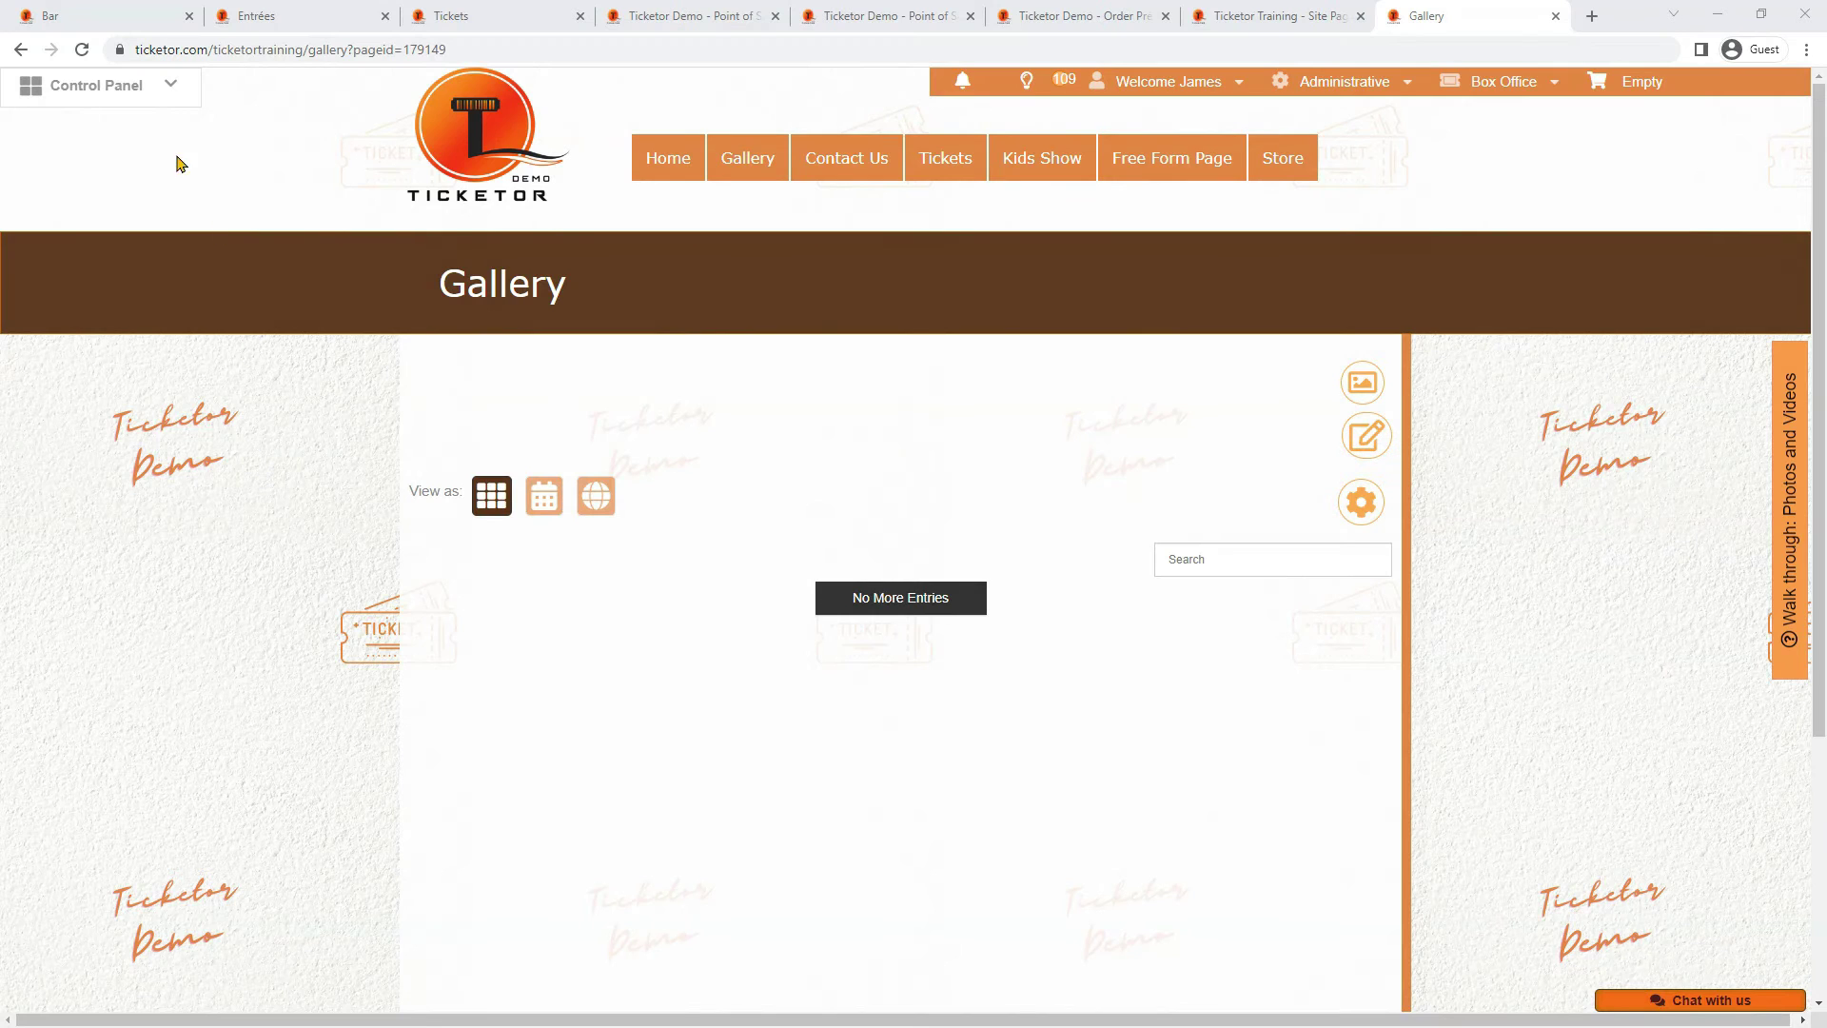
Open the Delivery Methods page under Account & Settings, which lists Will-Call, eTicket and eTicketSMS
left_click(142, 95)
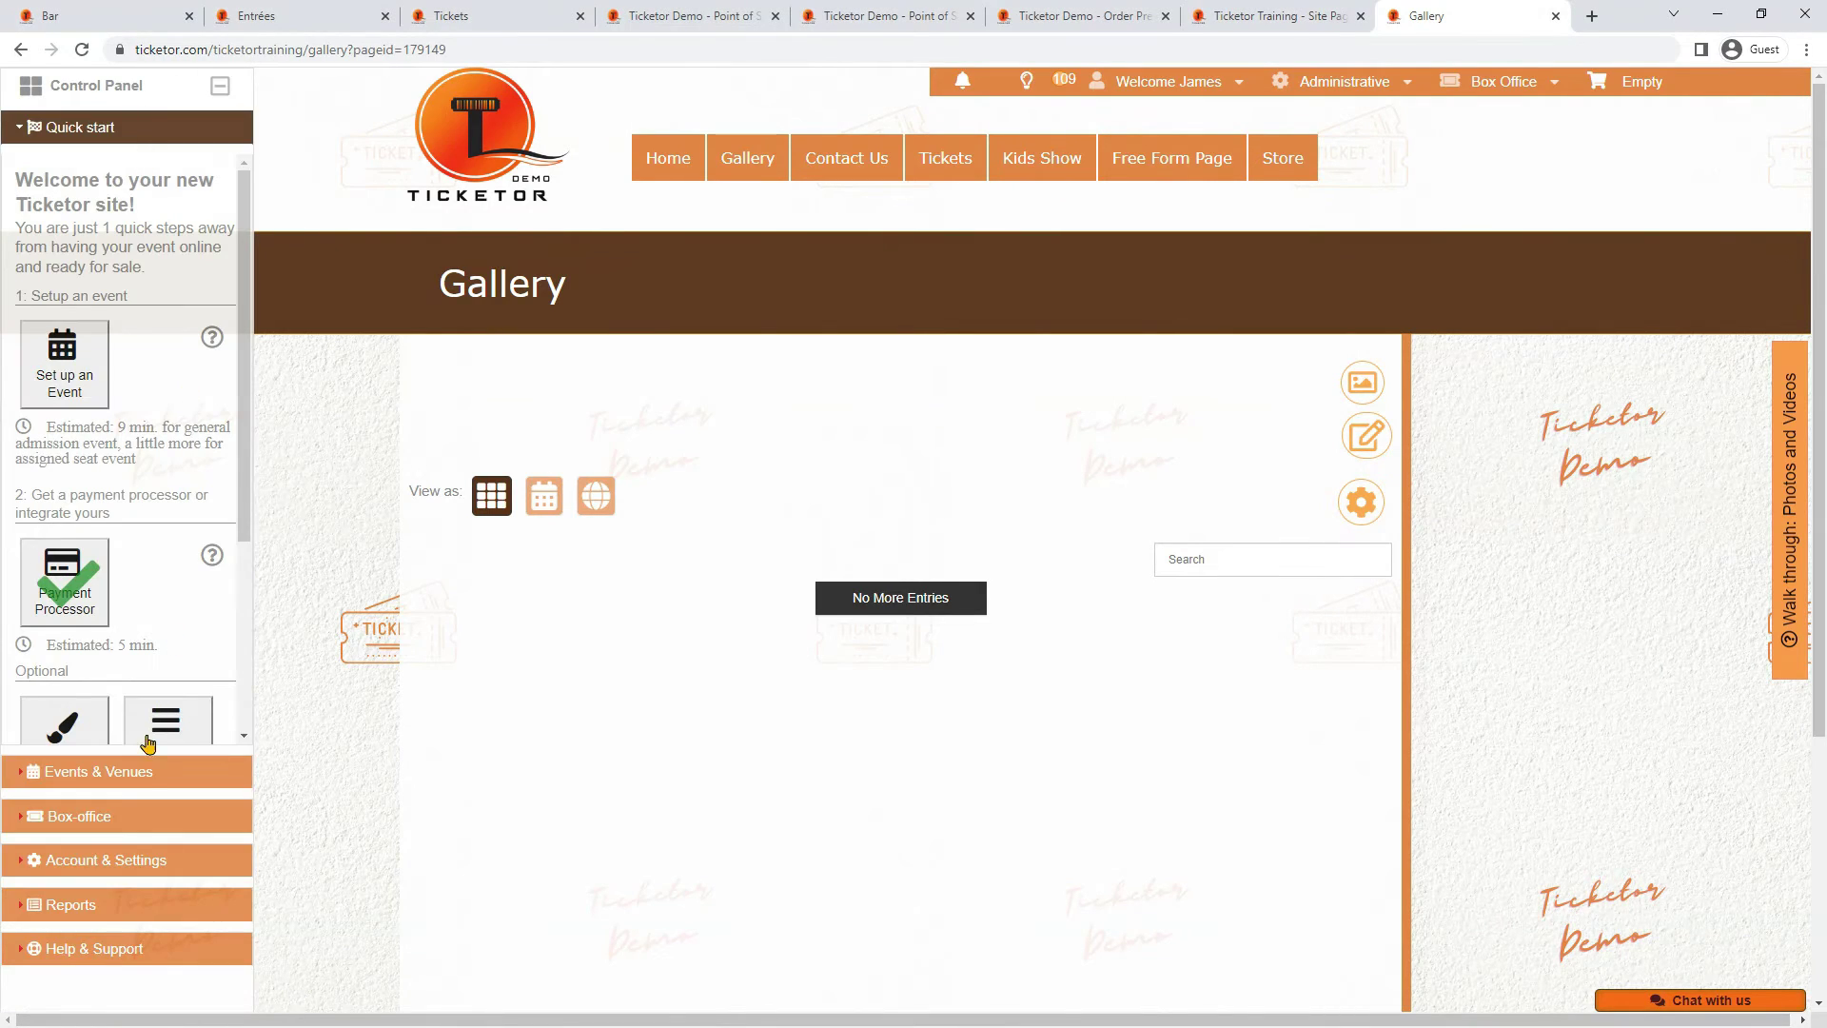
left_click(112, 859)
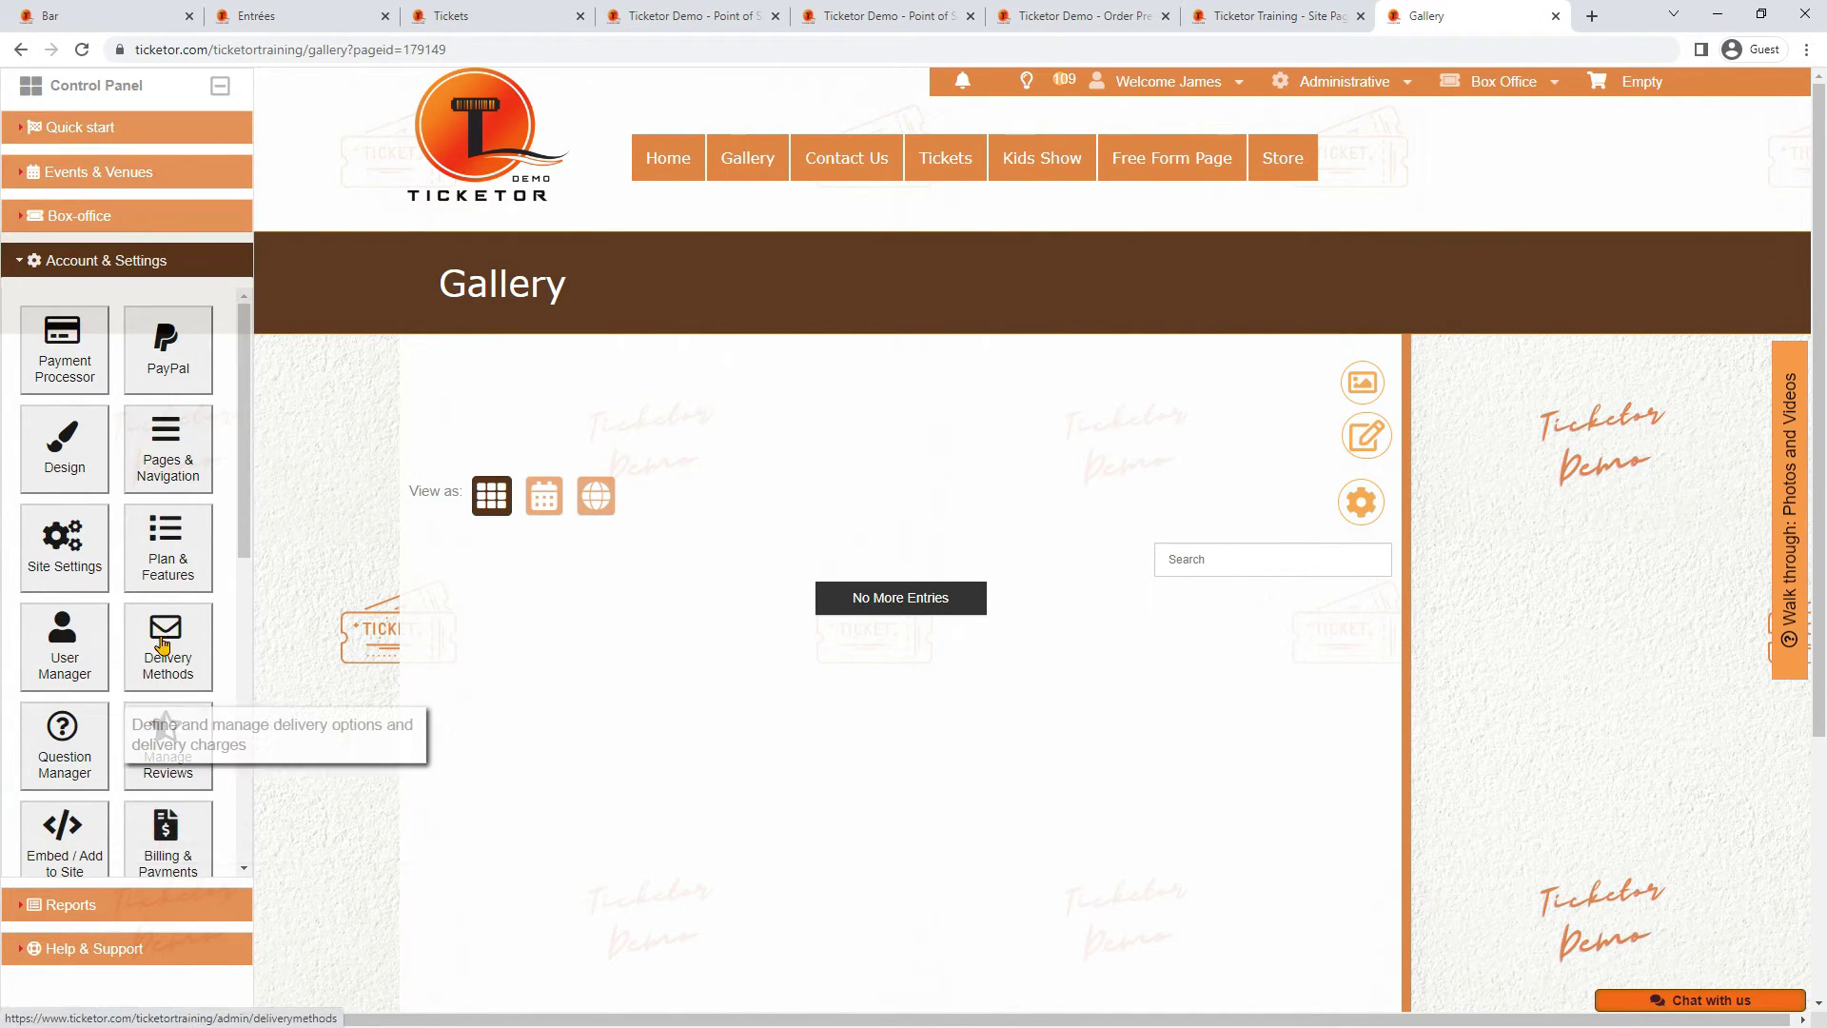
left_click(163, 639)
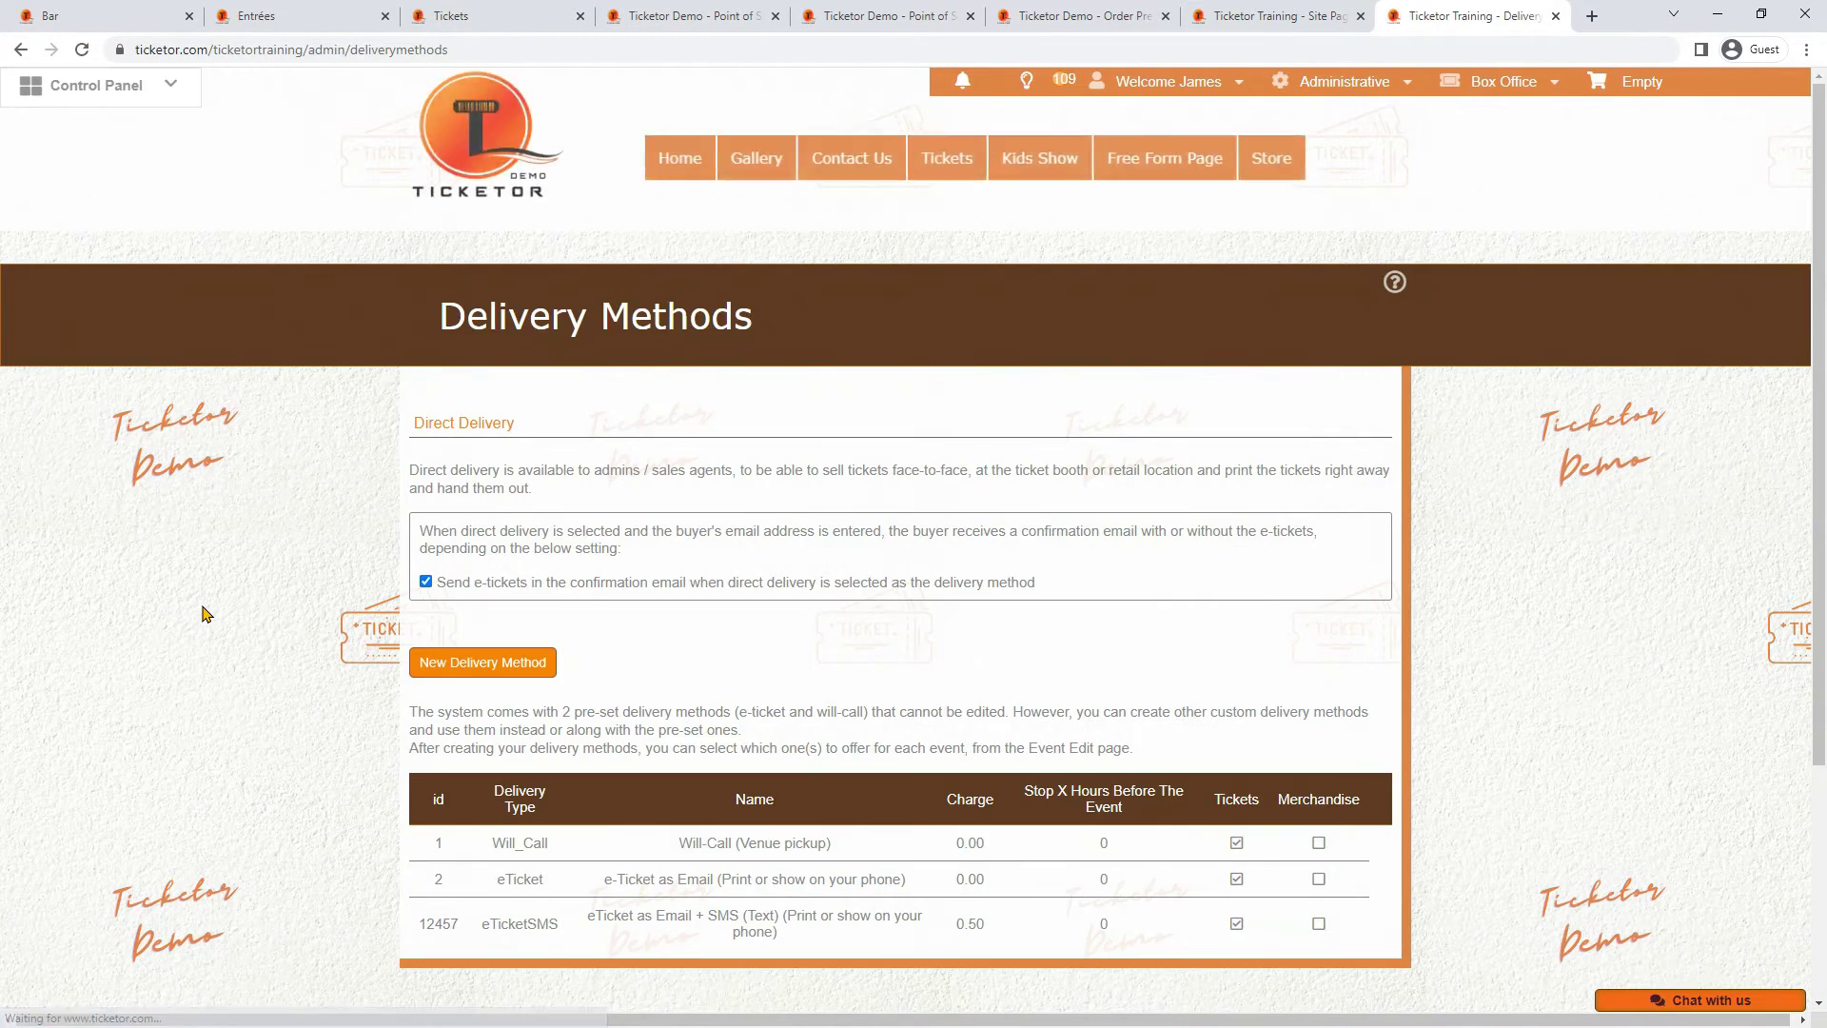
scroll(203, 612, "down", 1)
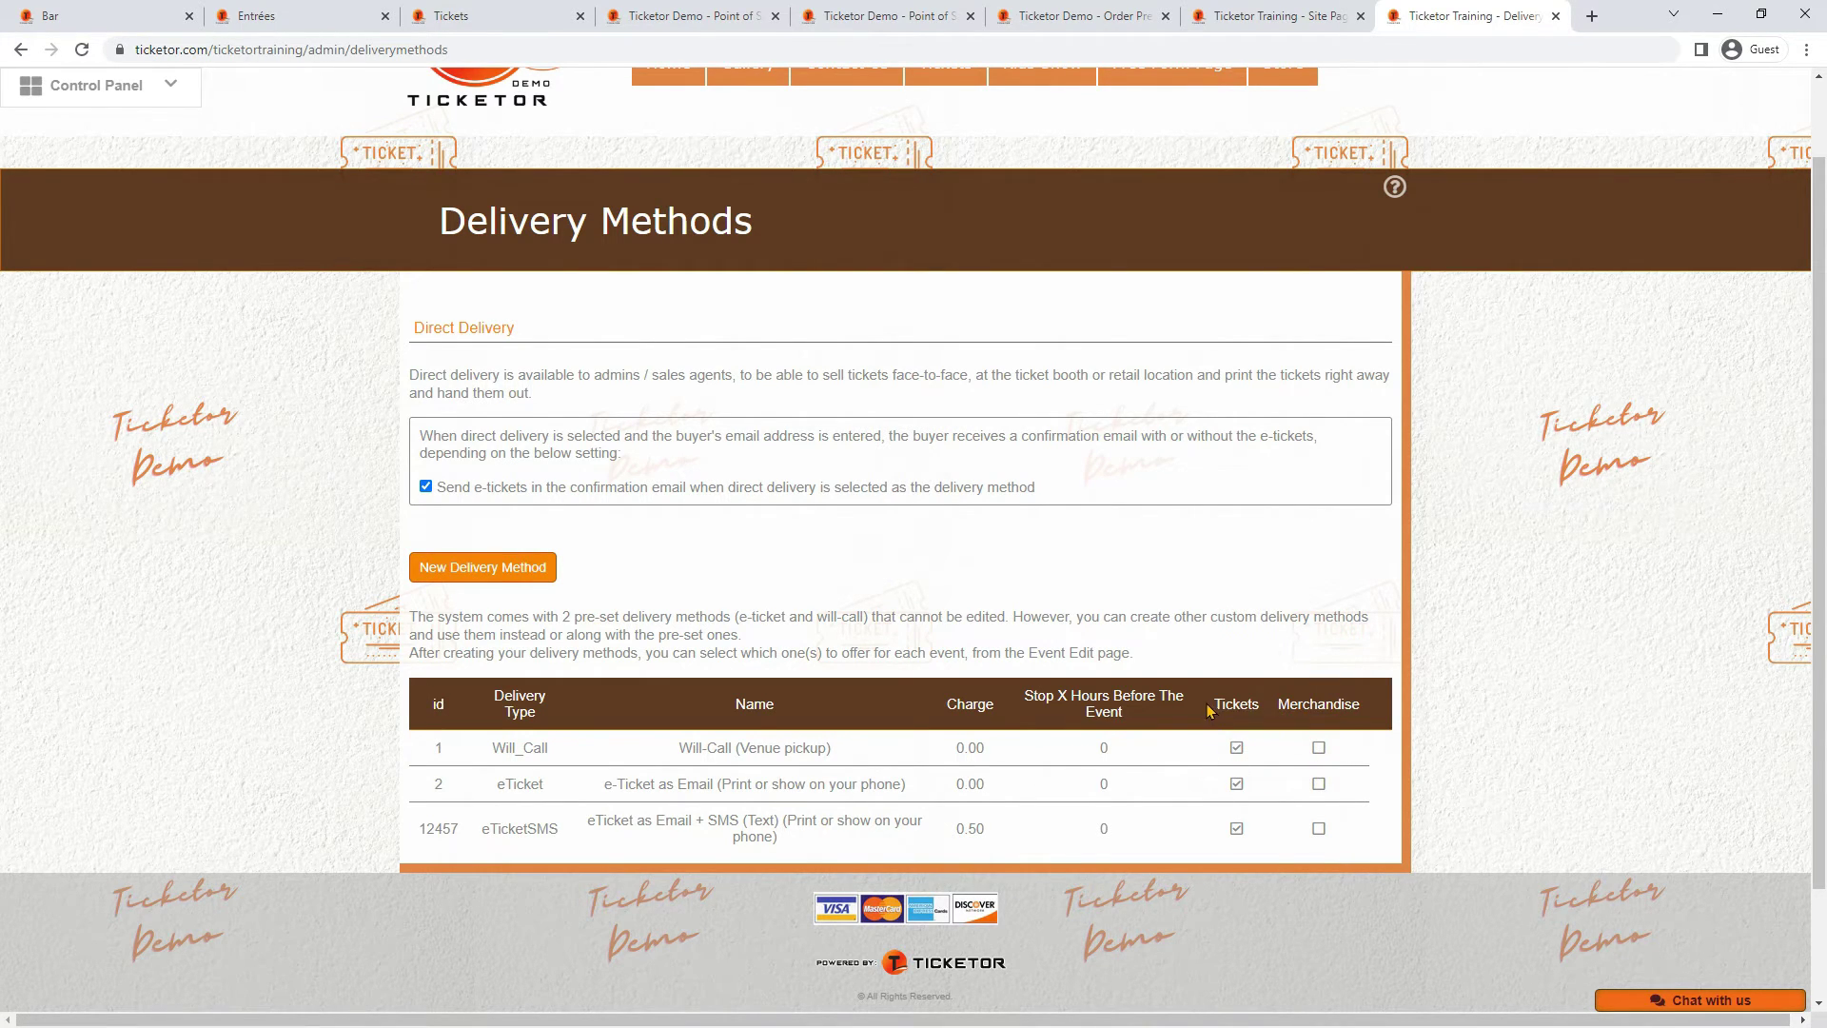
left_click_drag(1207, 709, 1373, 724)
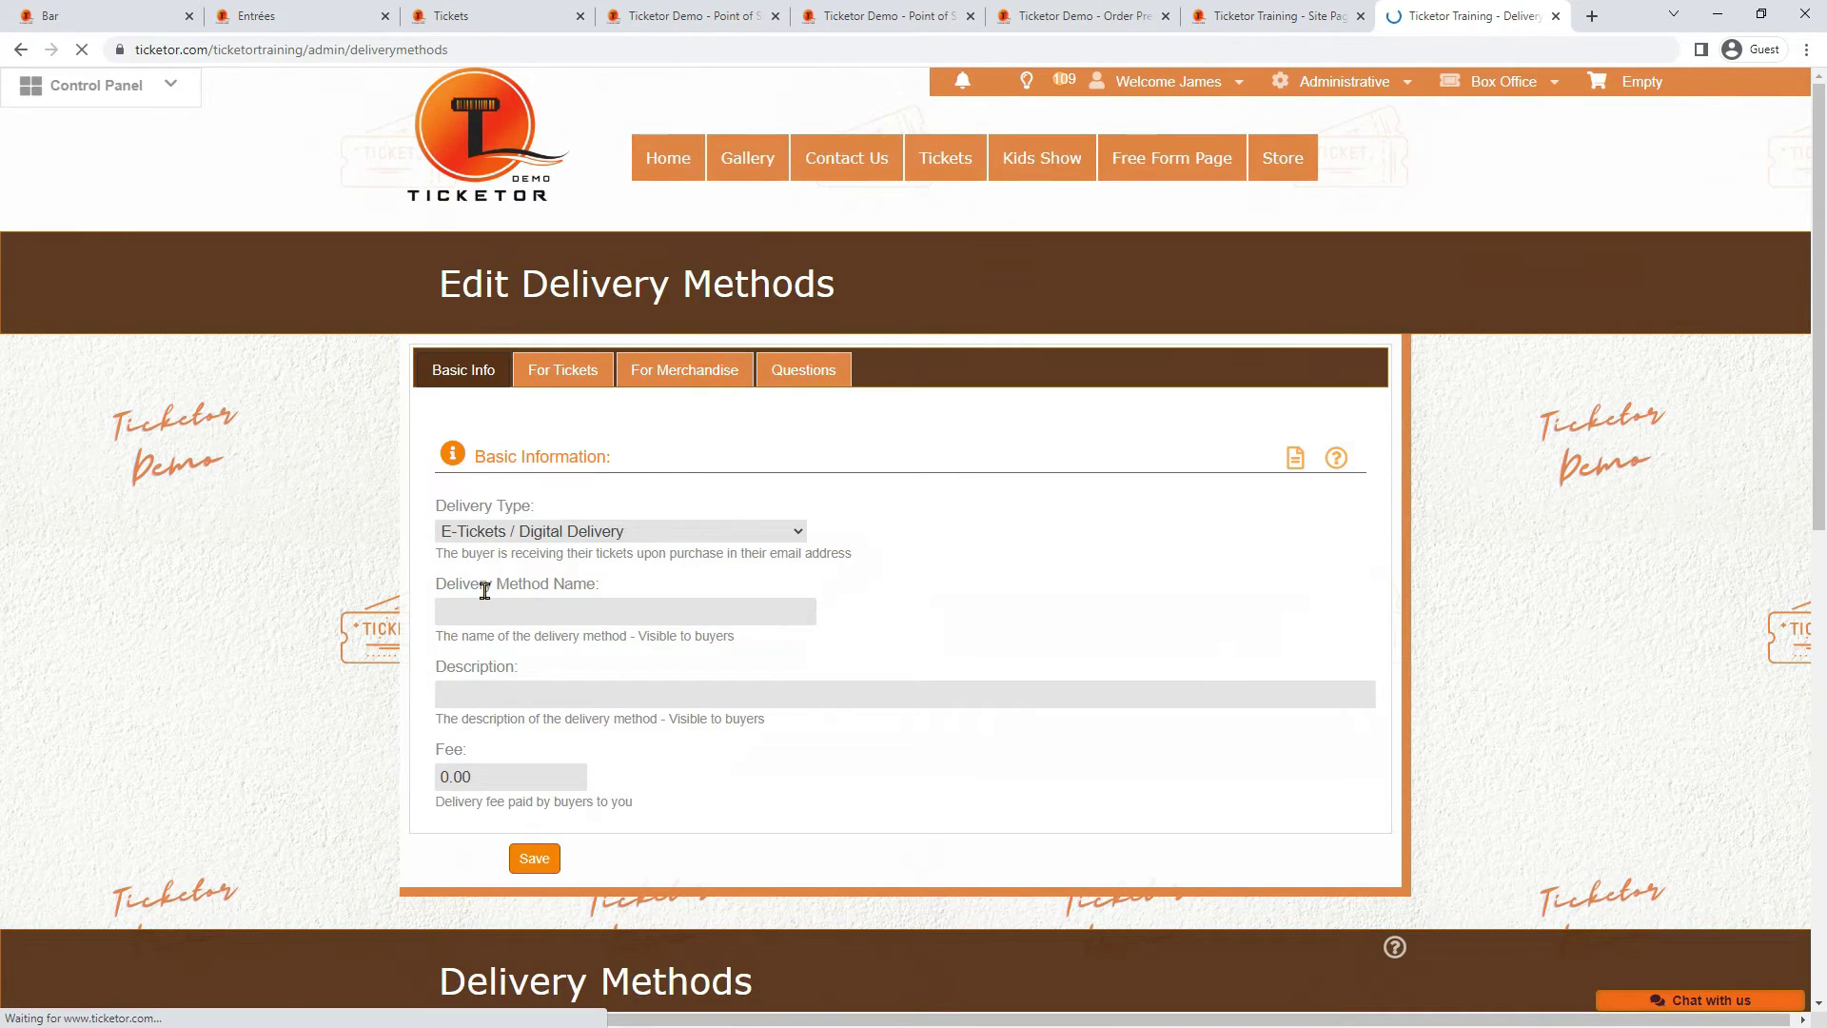
Set the delivery type to Will-Call / Pick up / Delivery within venue and name it 'Pickup at the bar'
left_click(538, 537)
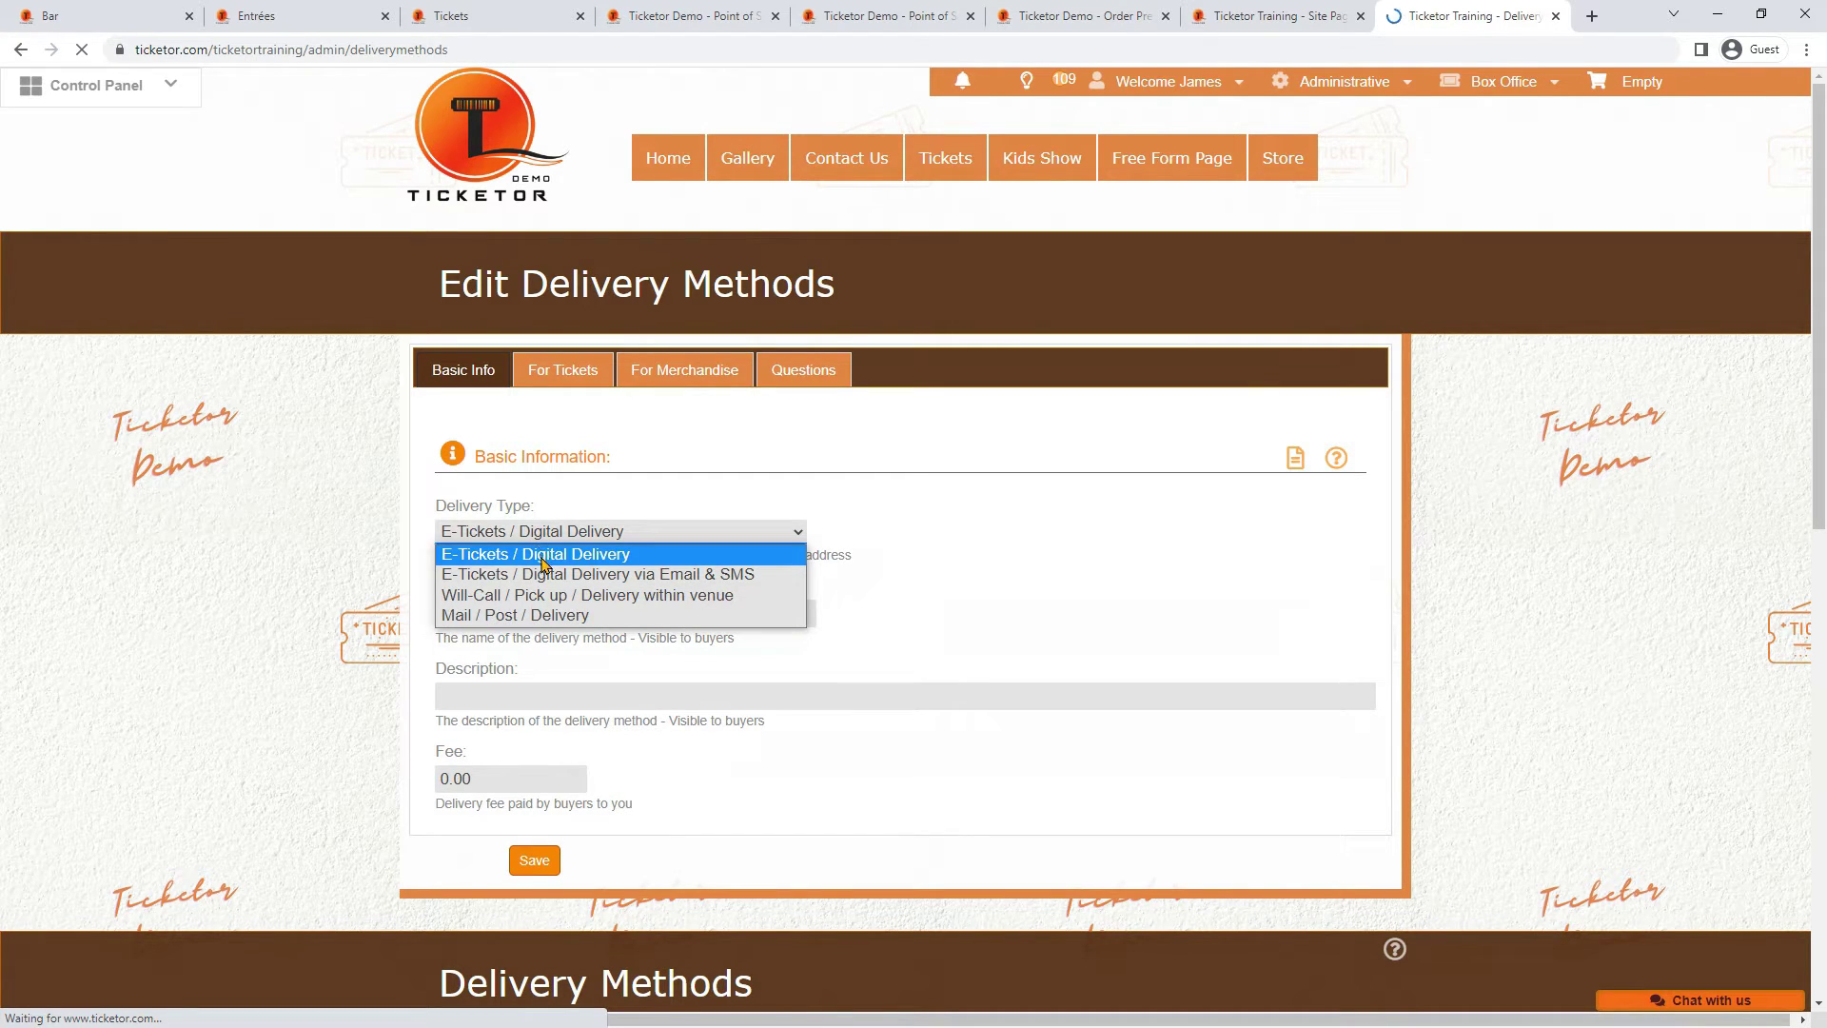
left_click(538, 596)
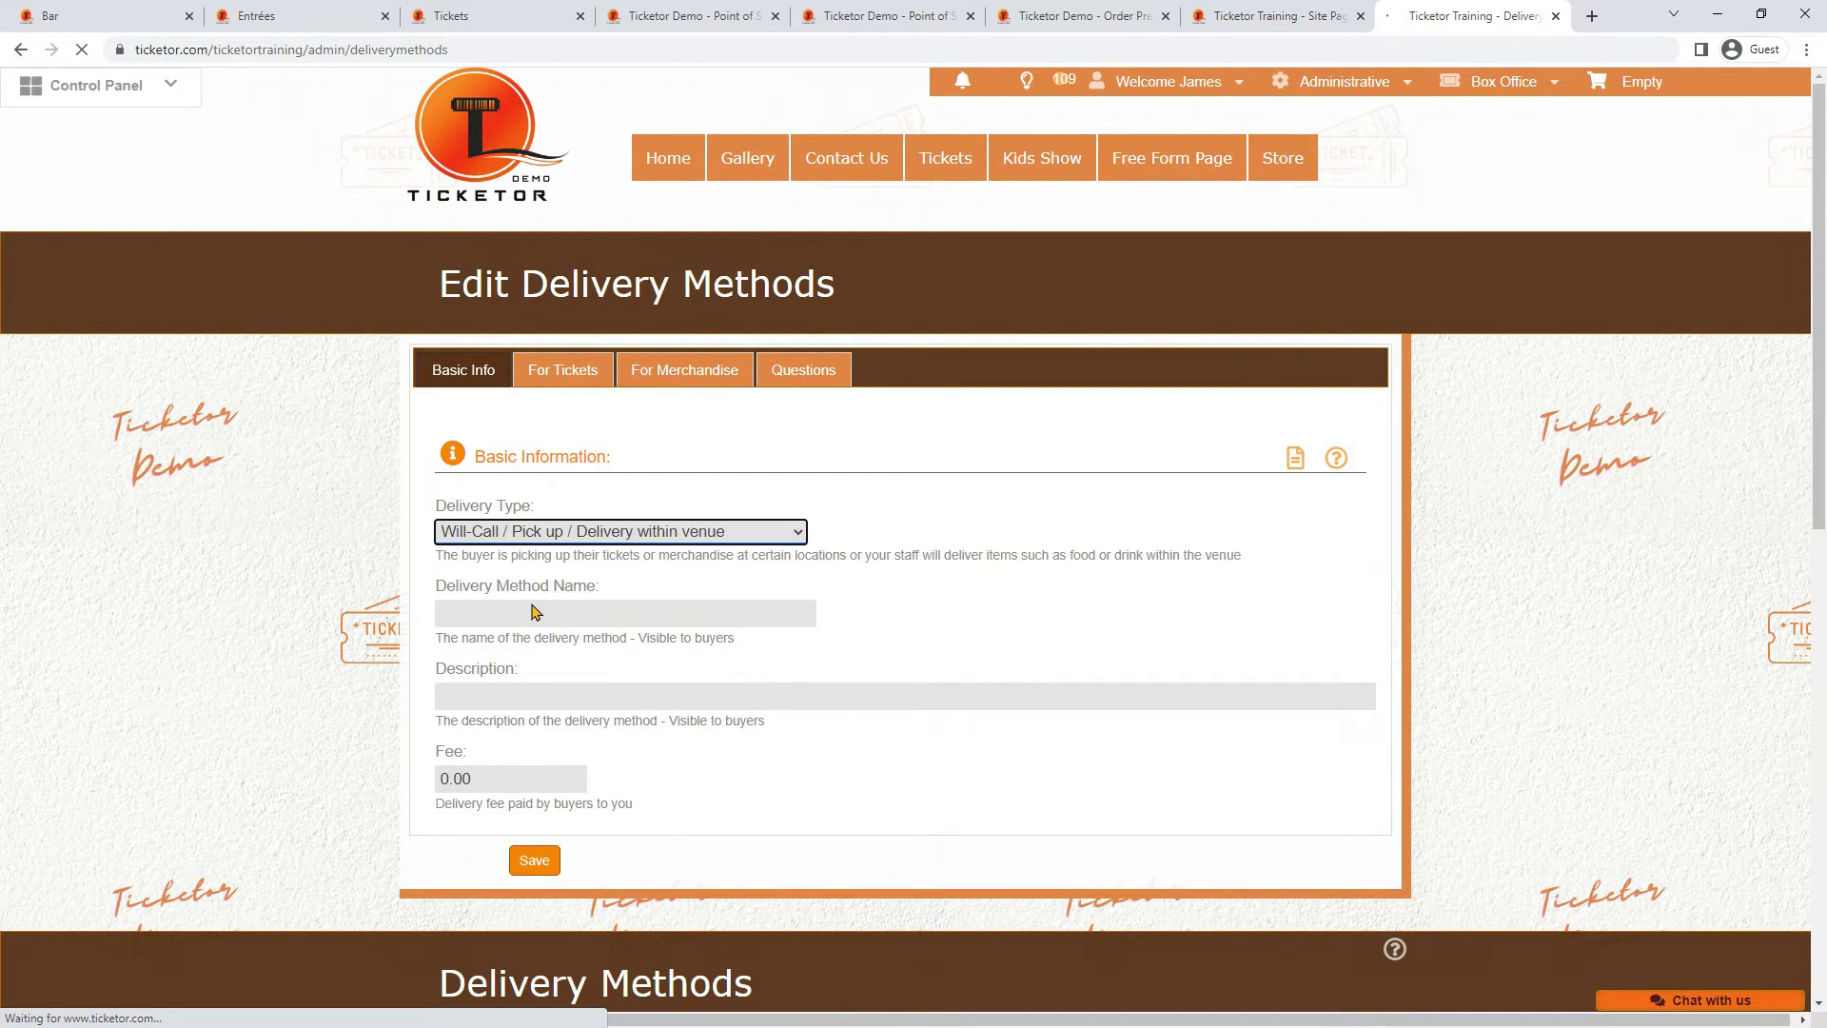
left_click(533, 612)
type("Pl")
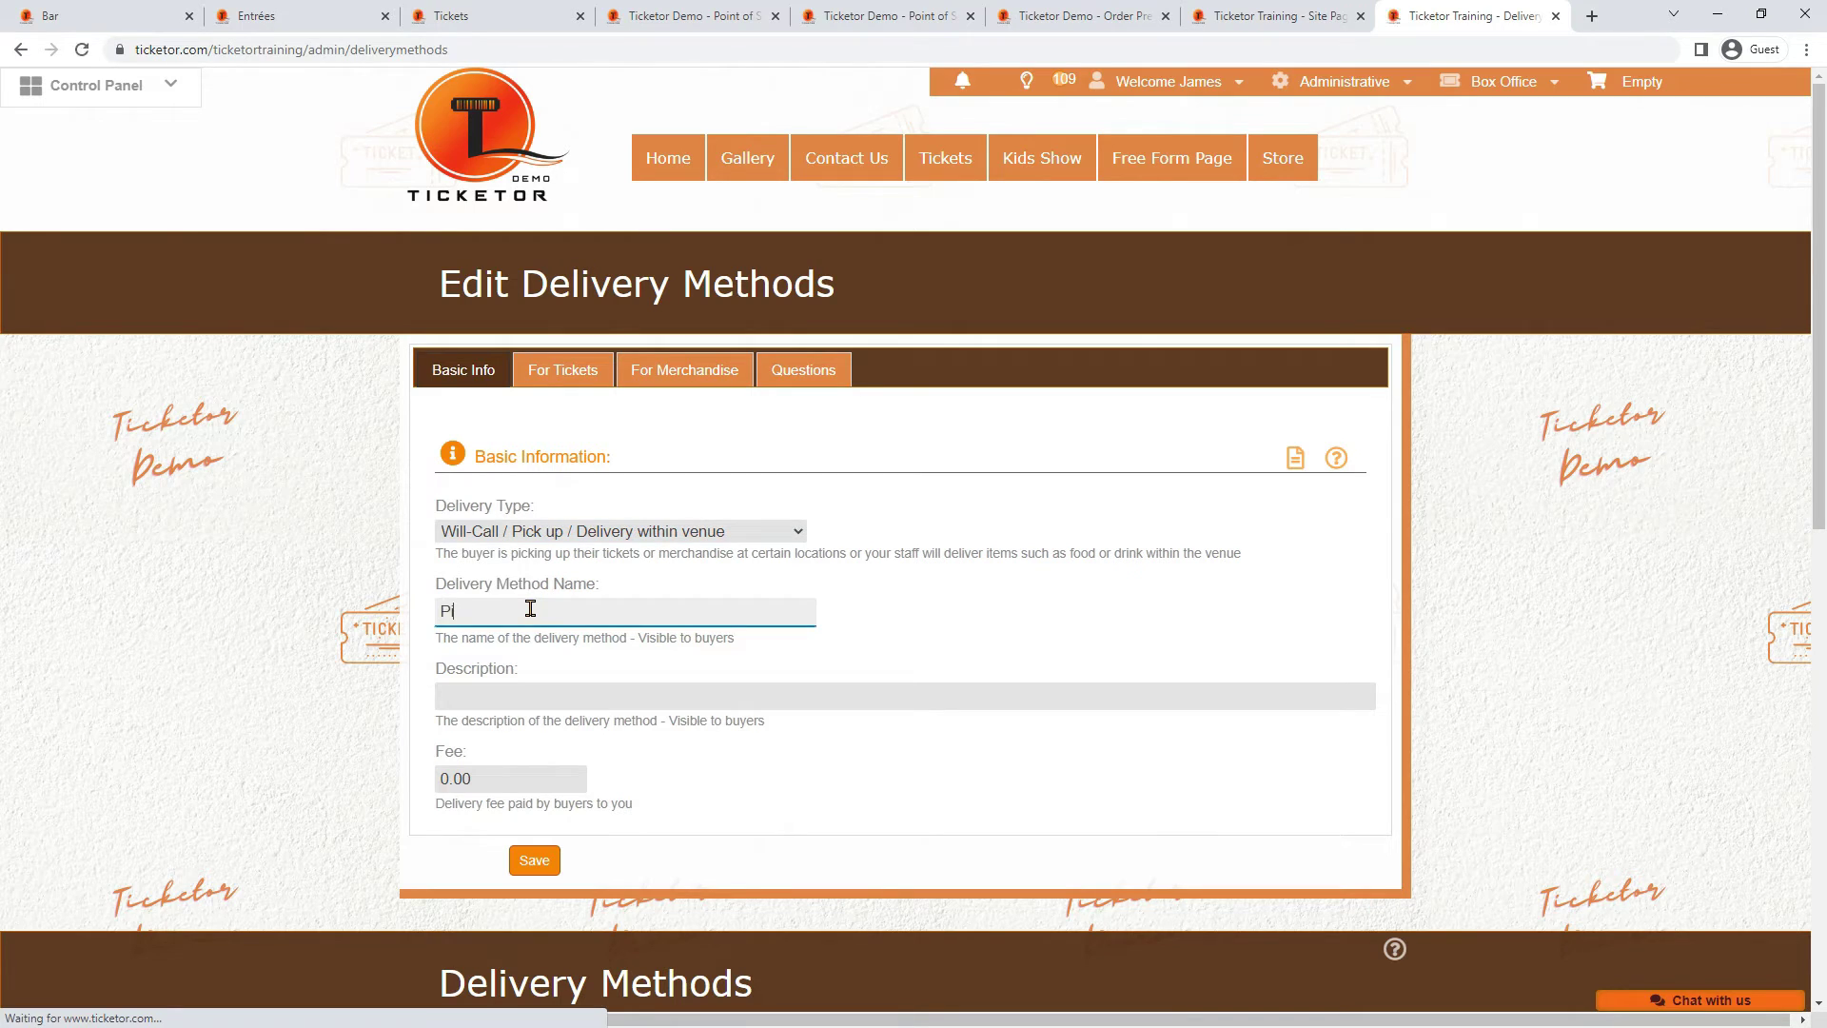
type("ckup at the")
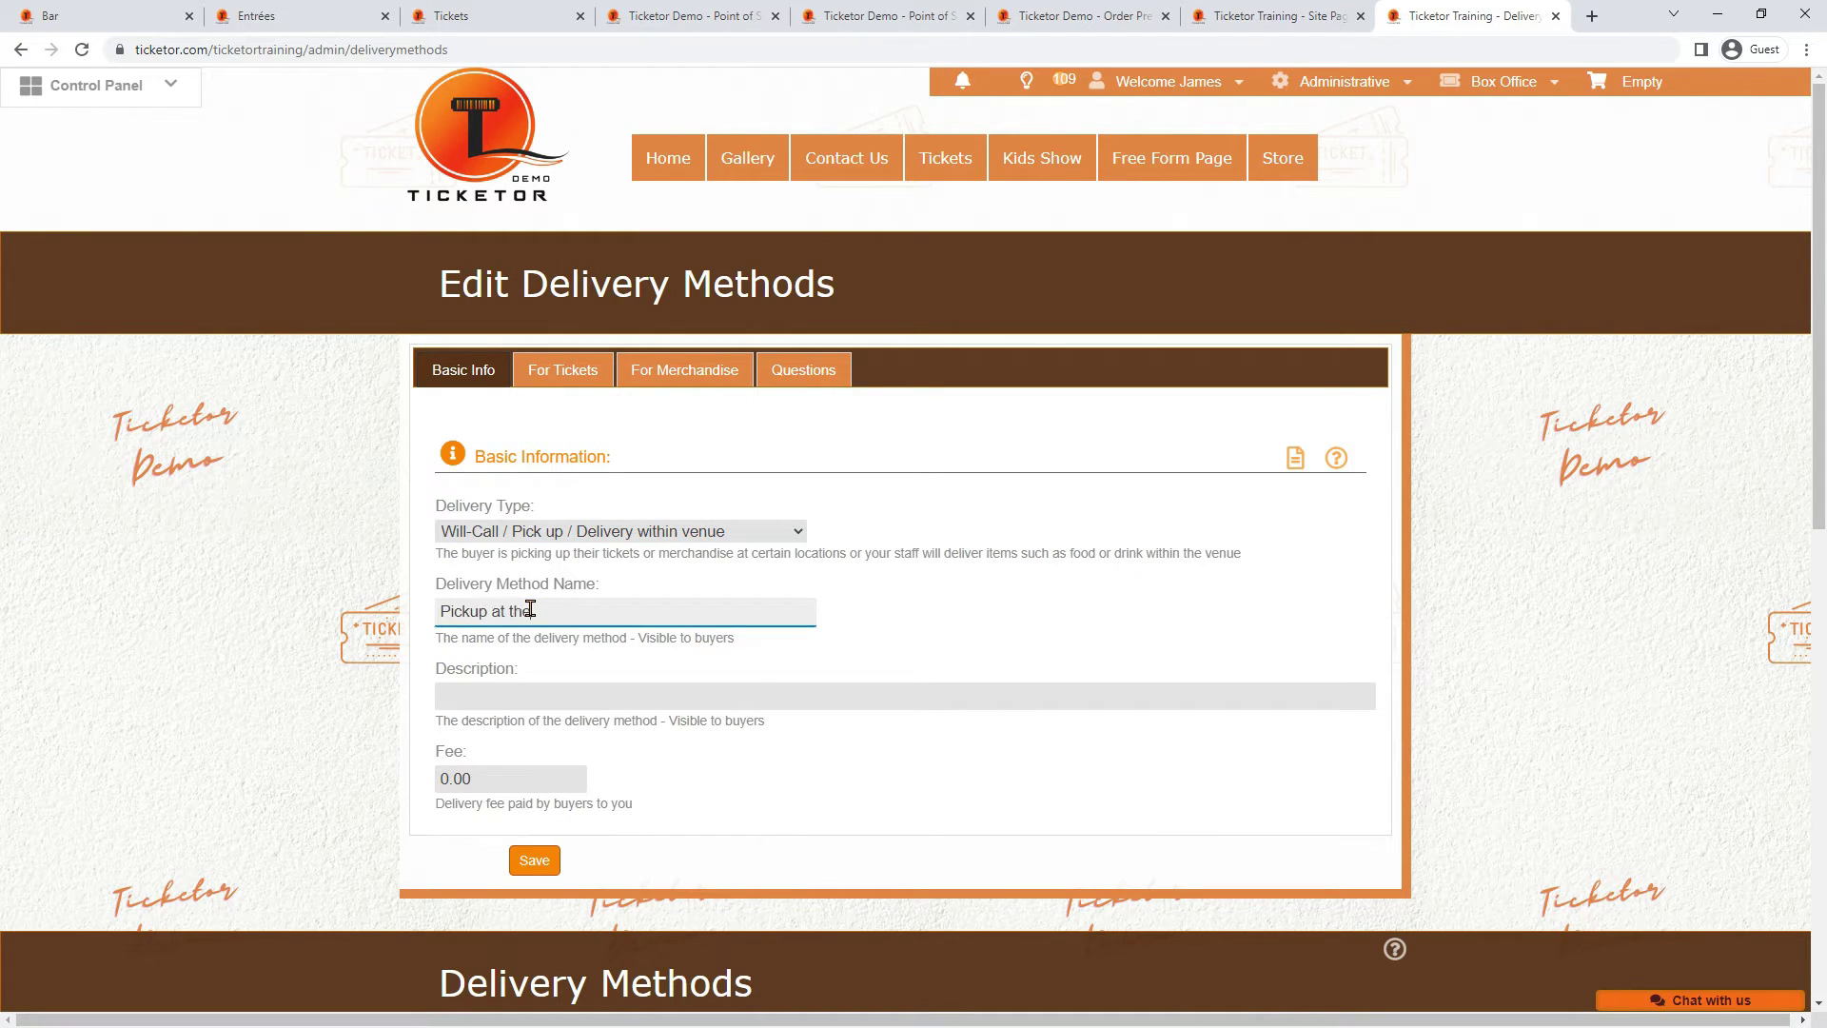
type(" bar")
Review the method's ticket and merchandise settings, then save the new delivery method
left_click(488, 696)
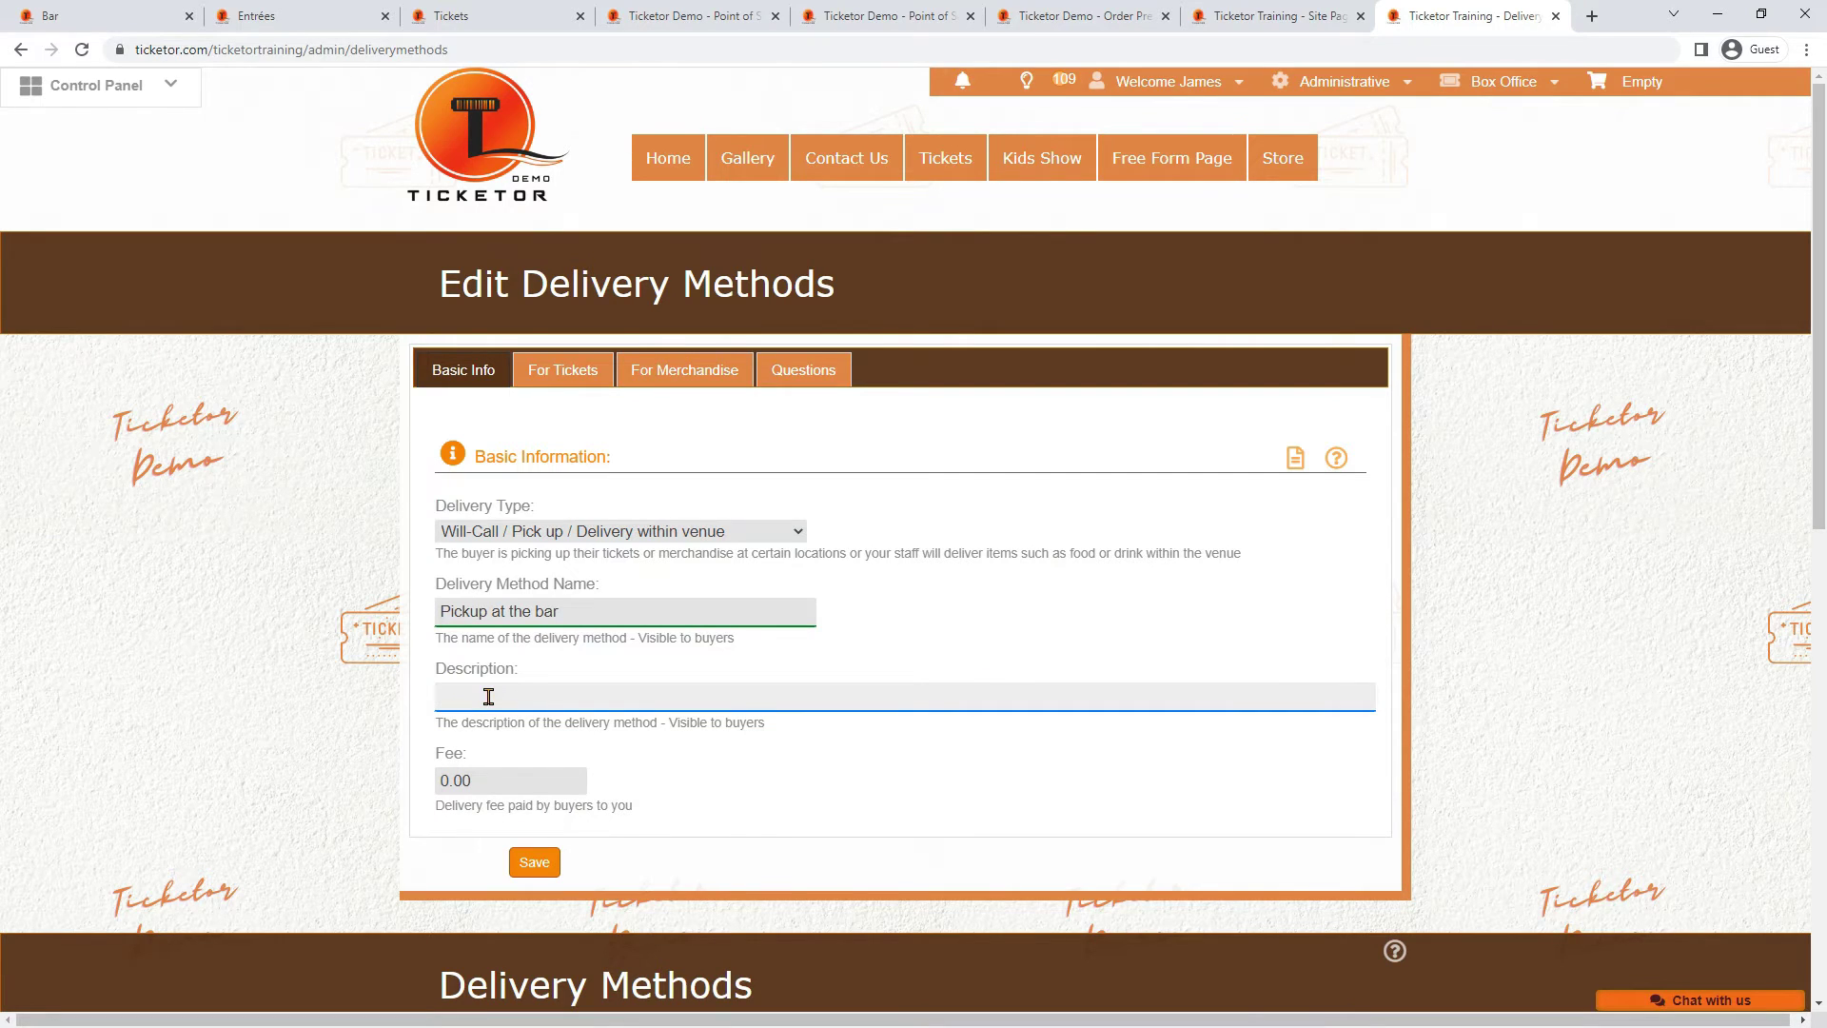
left_click(583, 369)
left_click(656, 369)
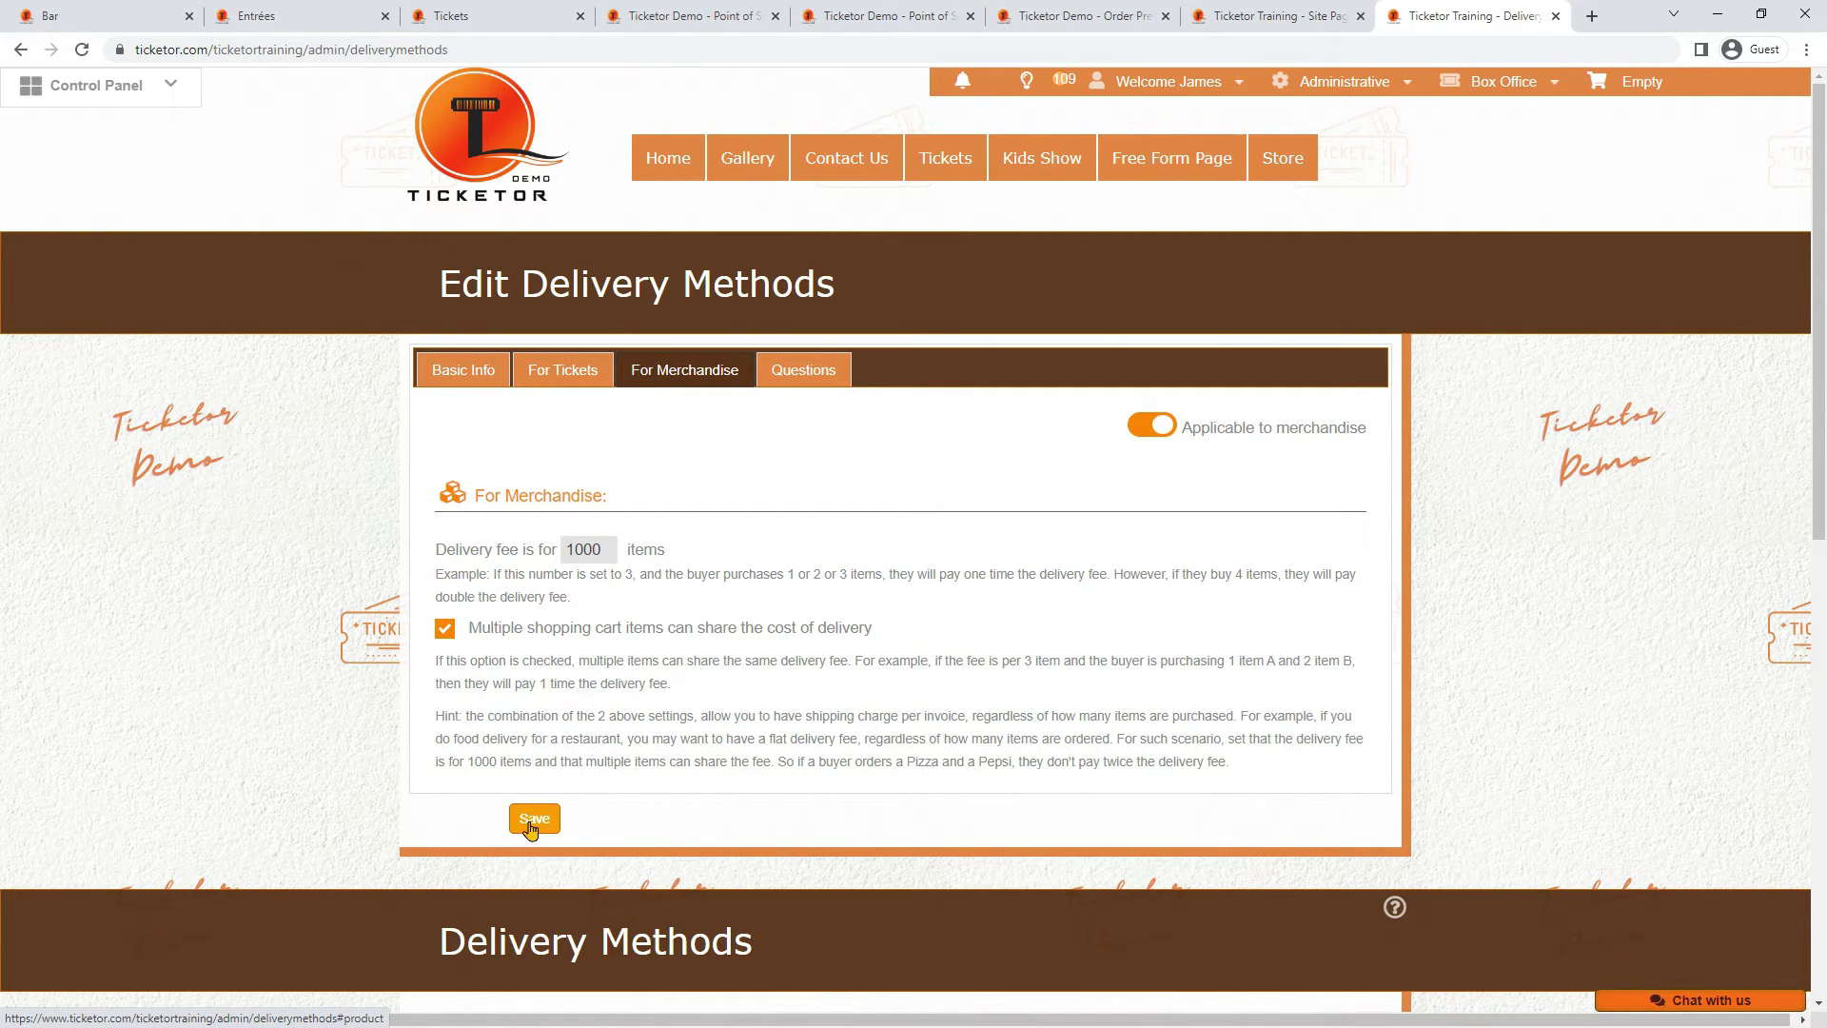
left_click(533, 820)
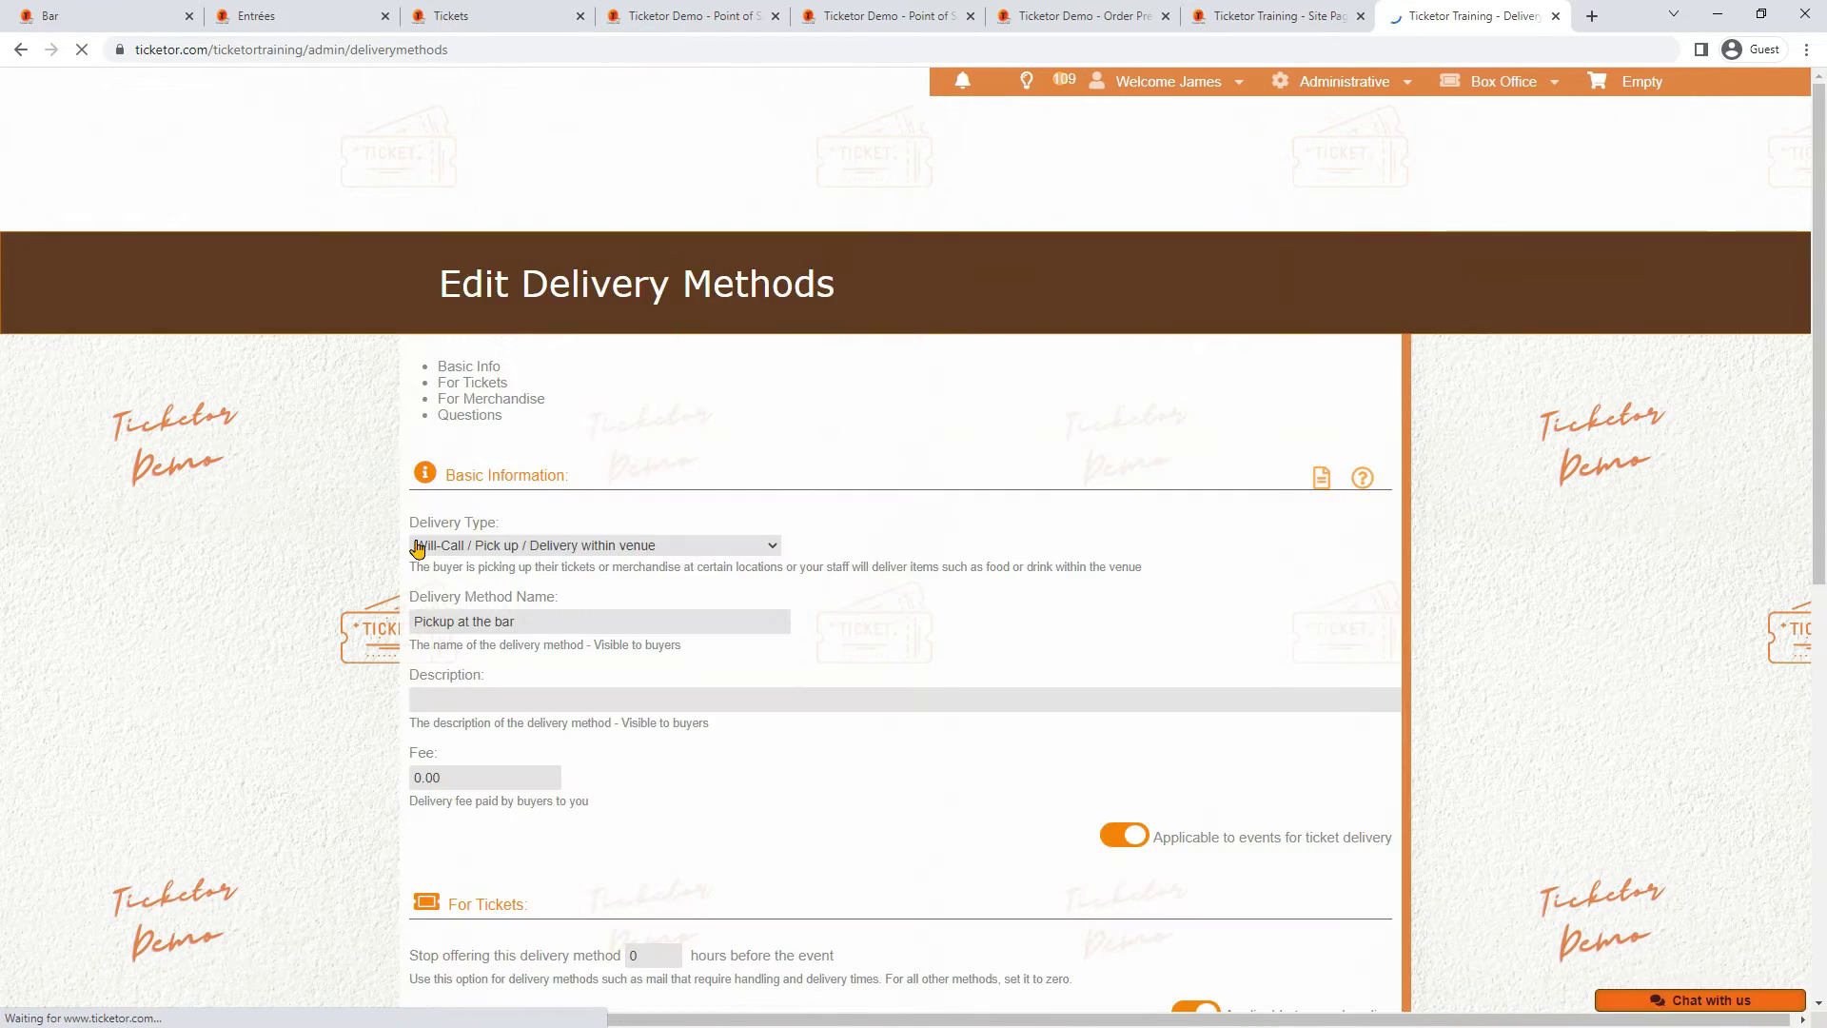
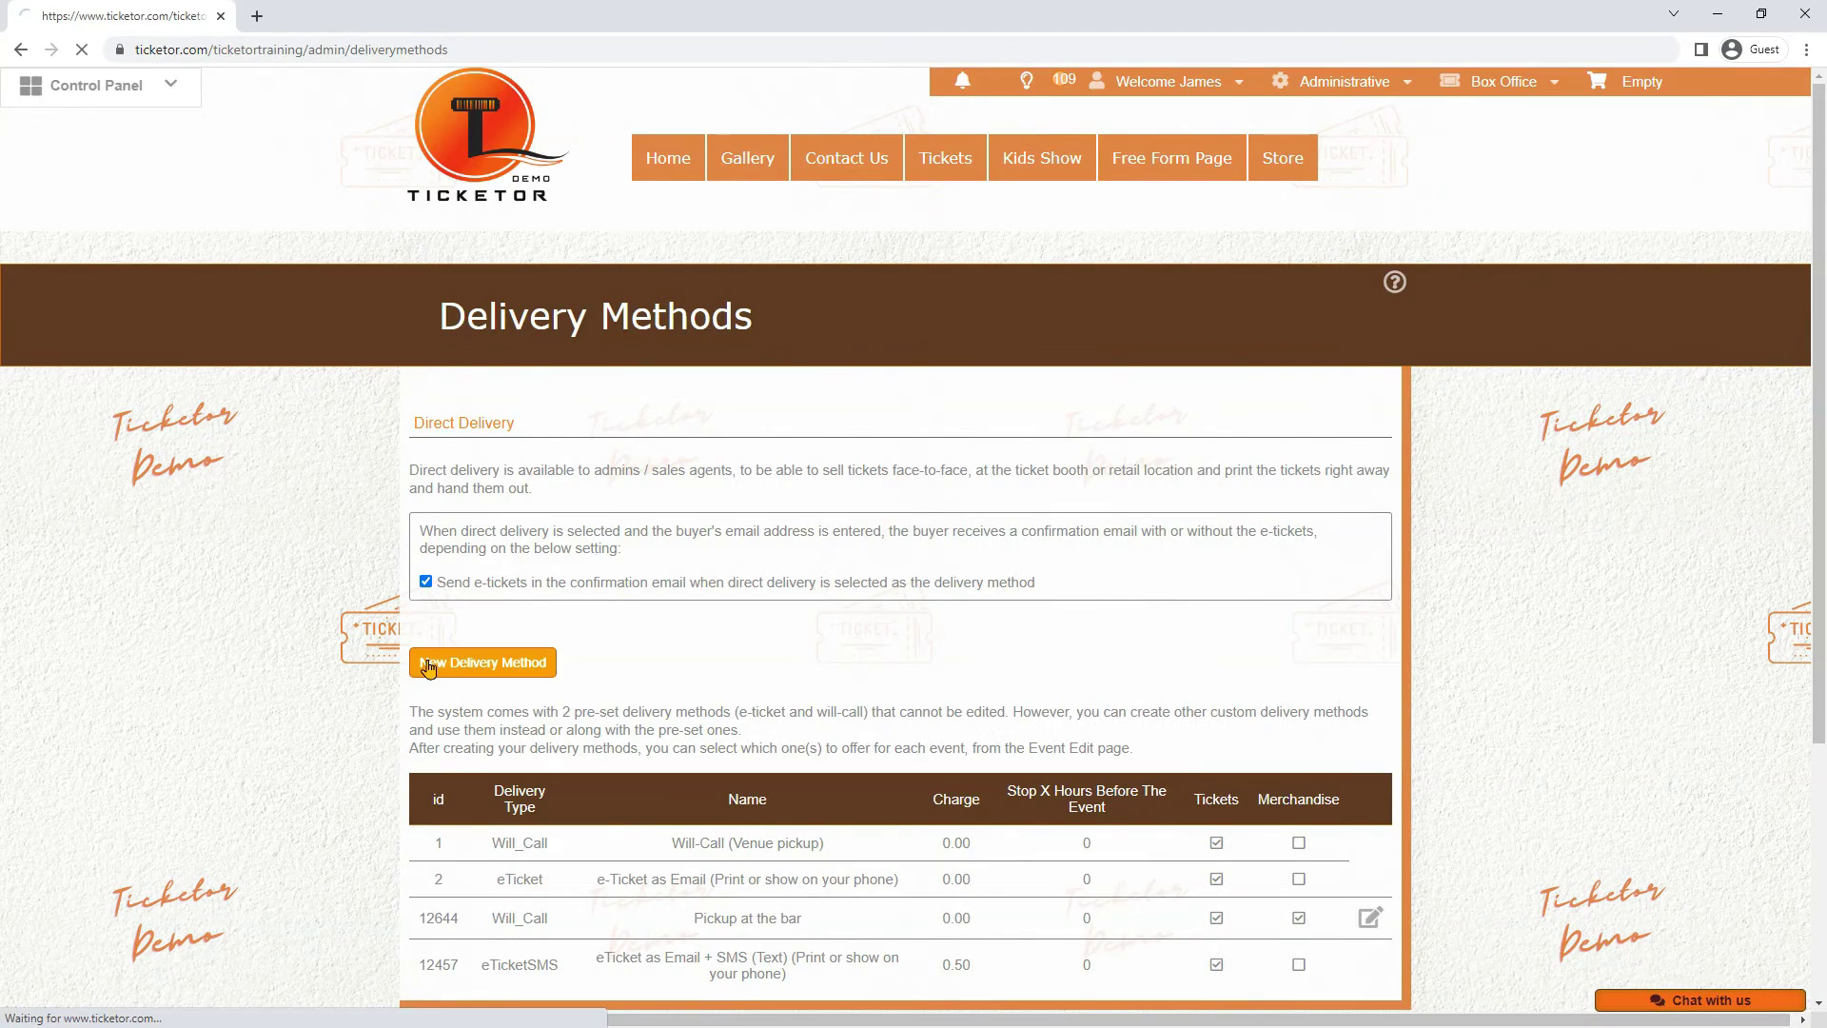
Start a Will-Call / Pick up / Delivery within venue method named 'Deliver to my seat in the theater'
left_click(480, 660)
left_click(630, 533)
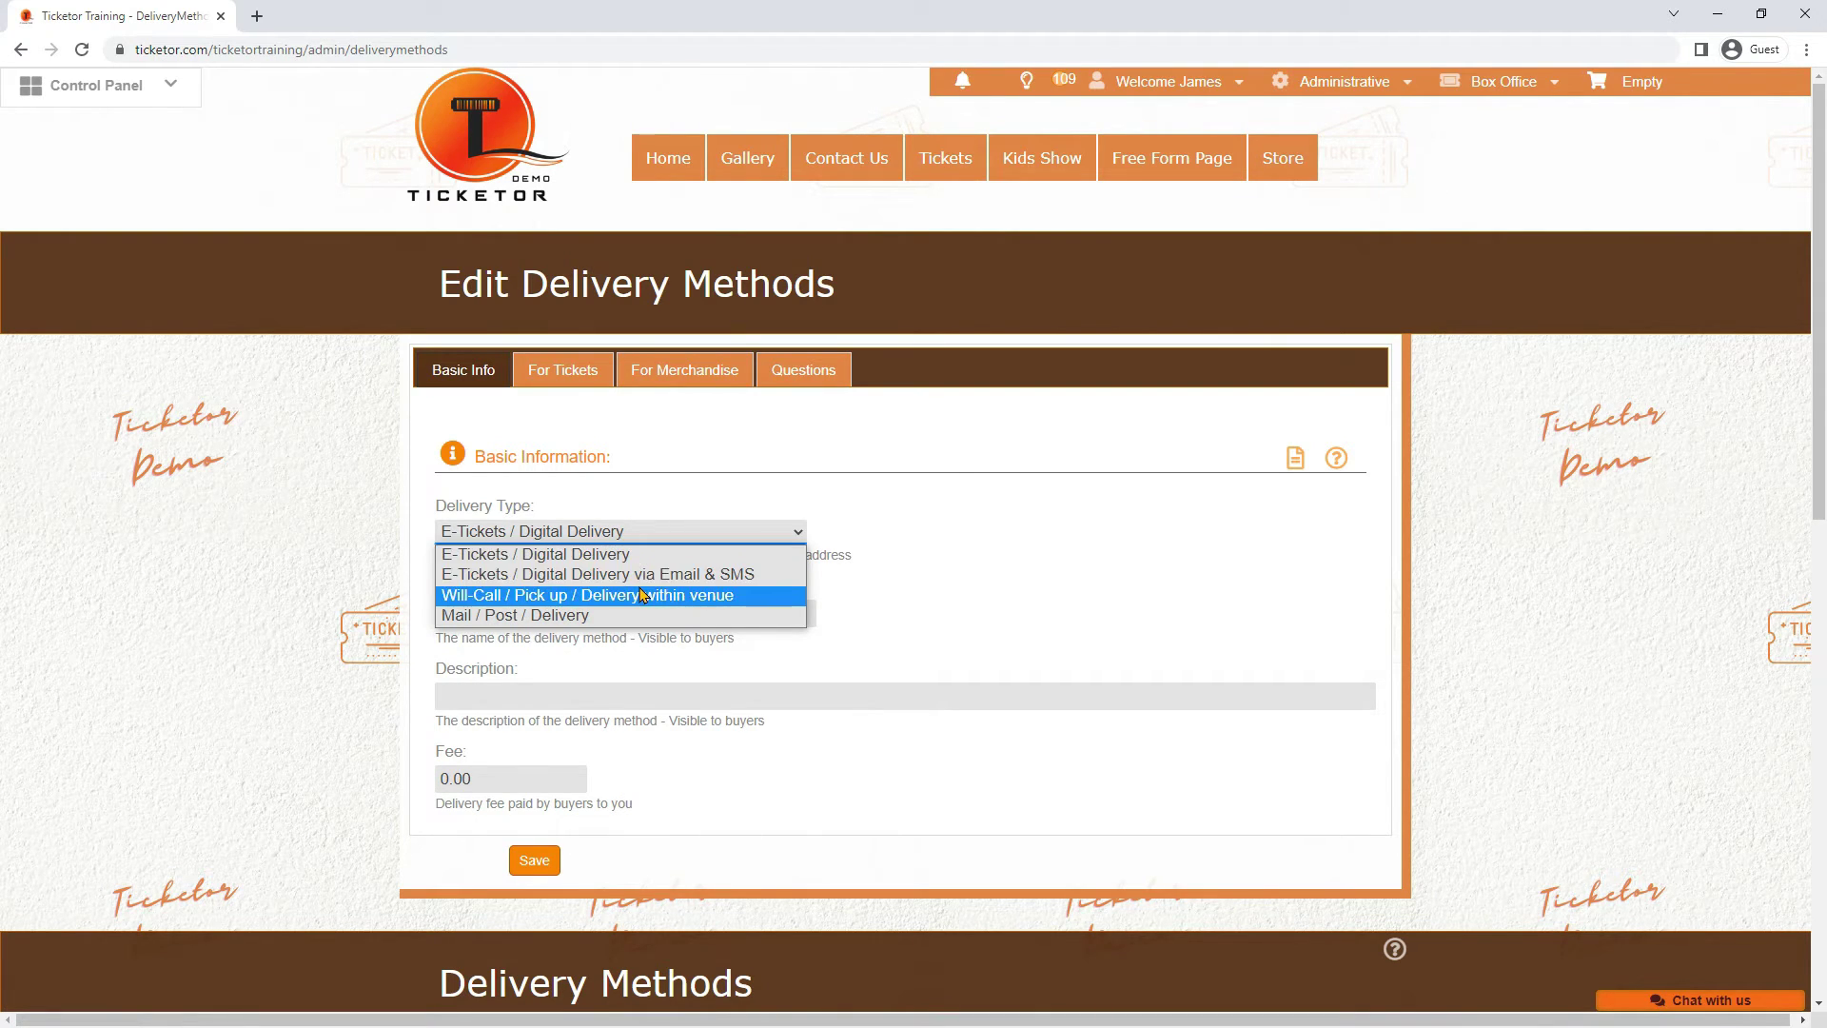
left_click(569, 596)
left_click(560, 611)
type("Deliver to my seat in the theater")
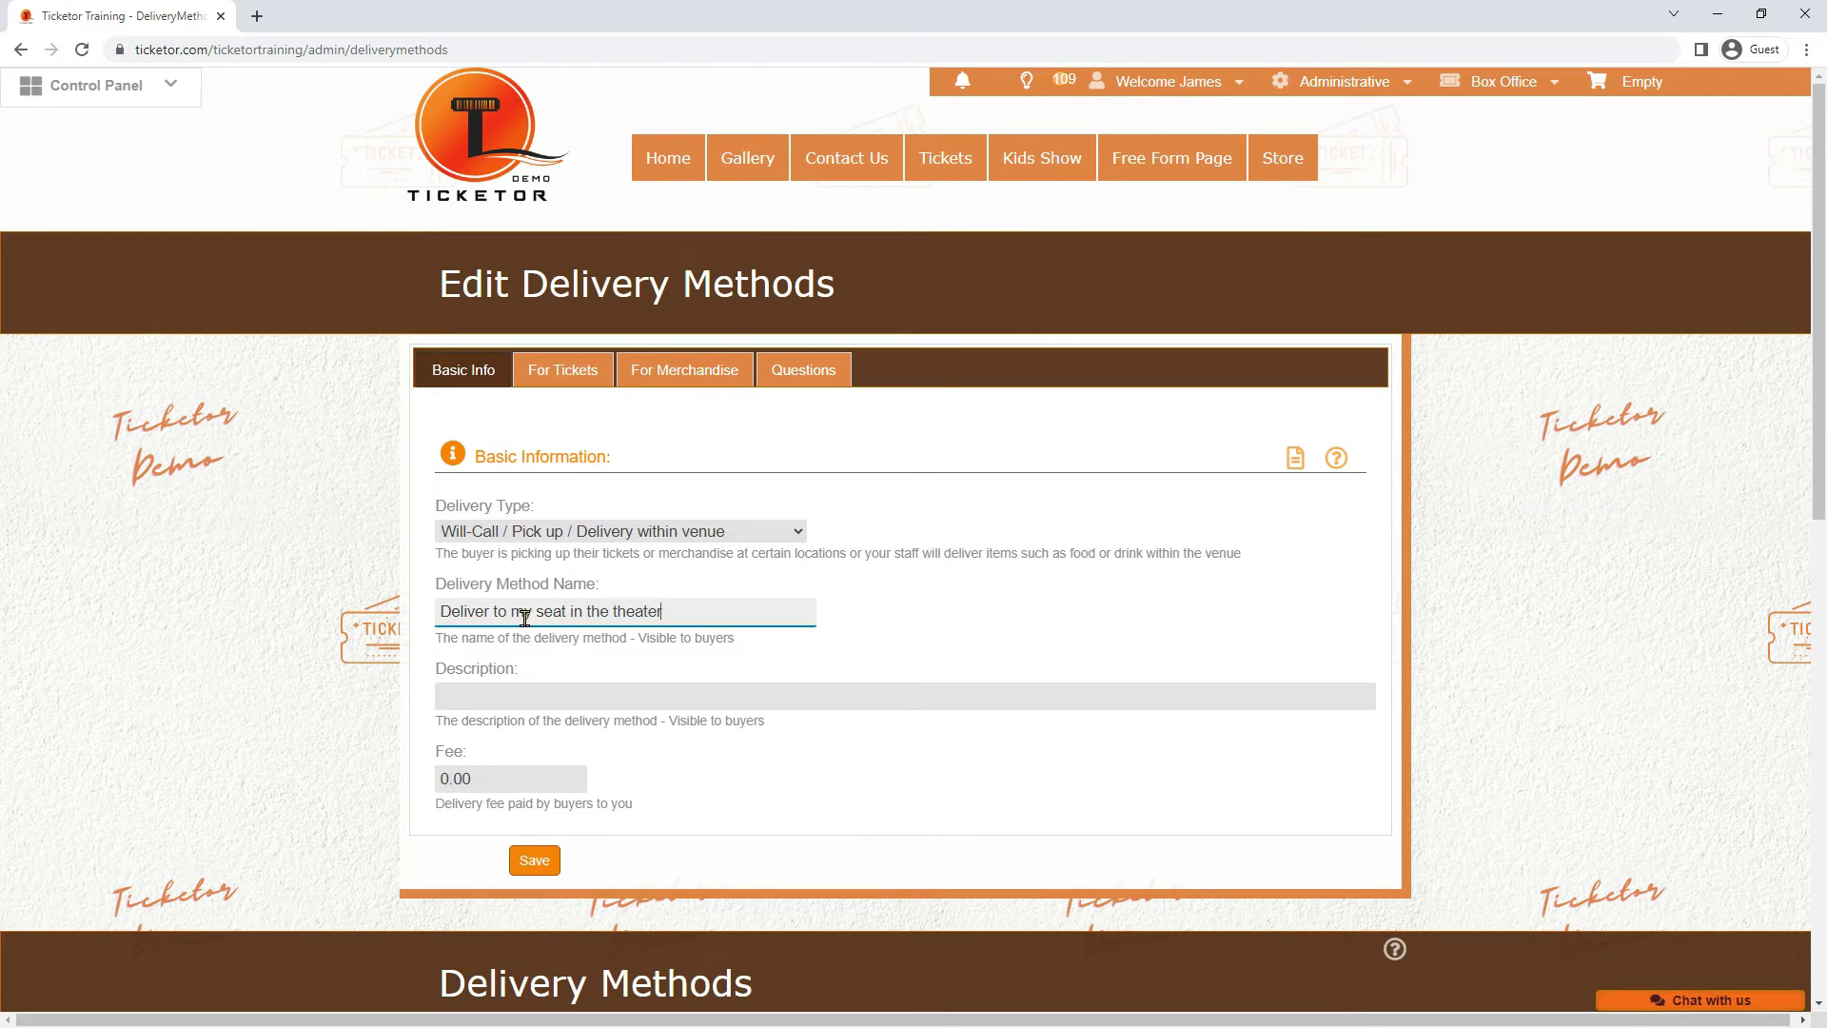
Review its merchandise settings, keeping the delivery cost shared across items
left_click(670, 375)
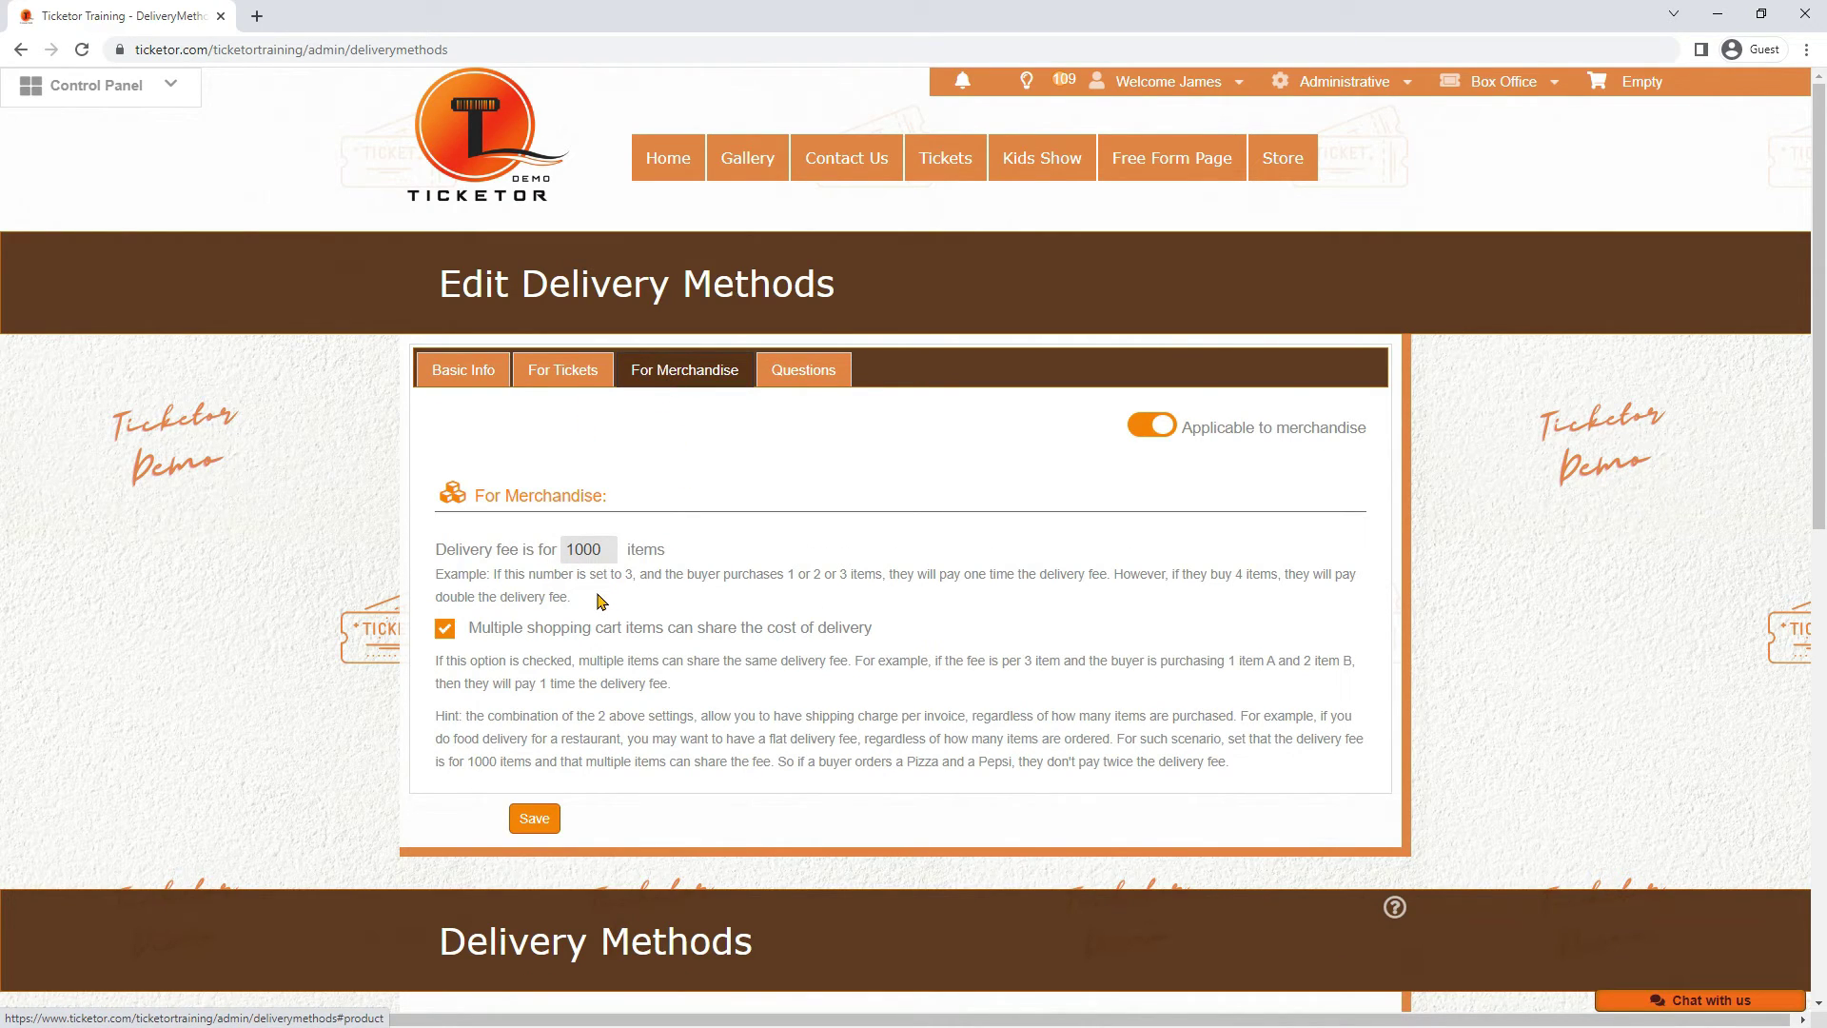
left_click(455, 635)
left_click(455, 634)
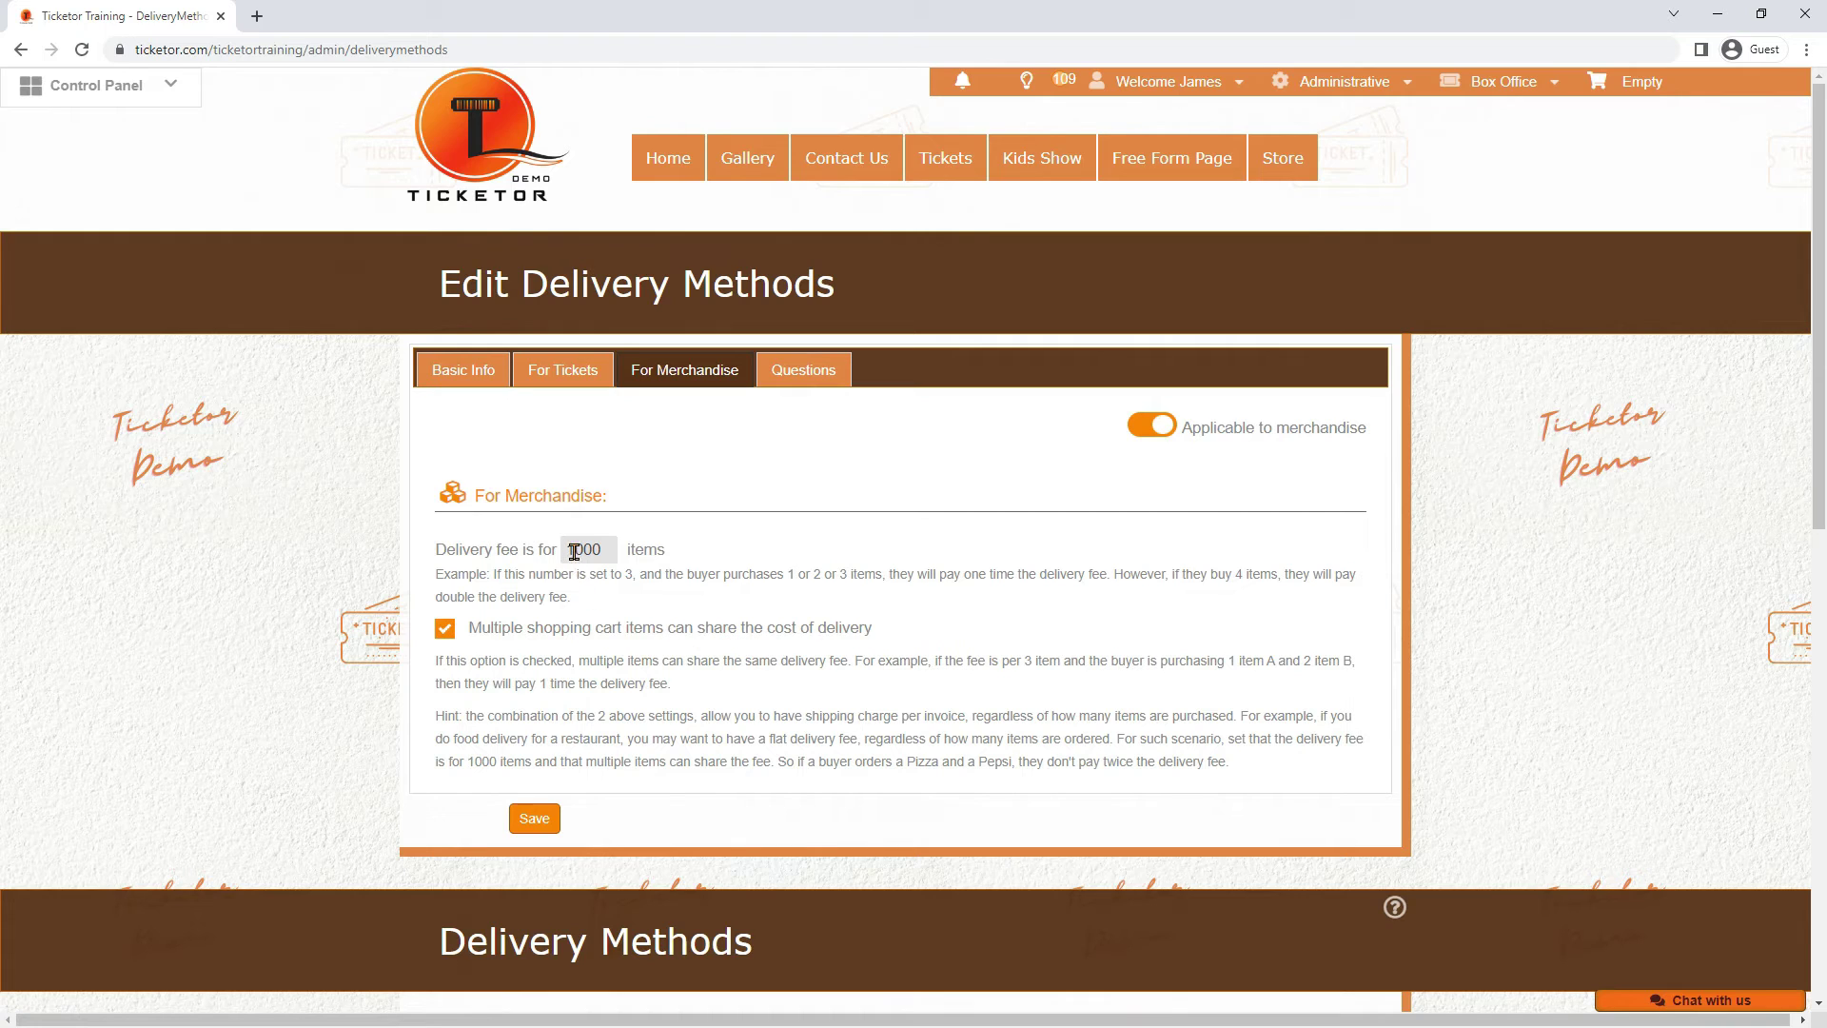
left_click(792, 363)
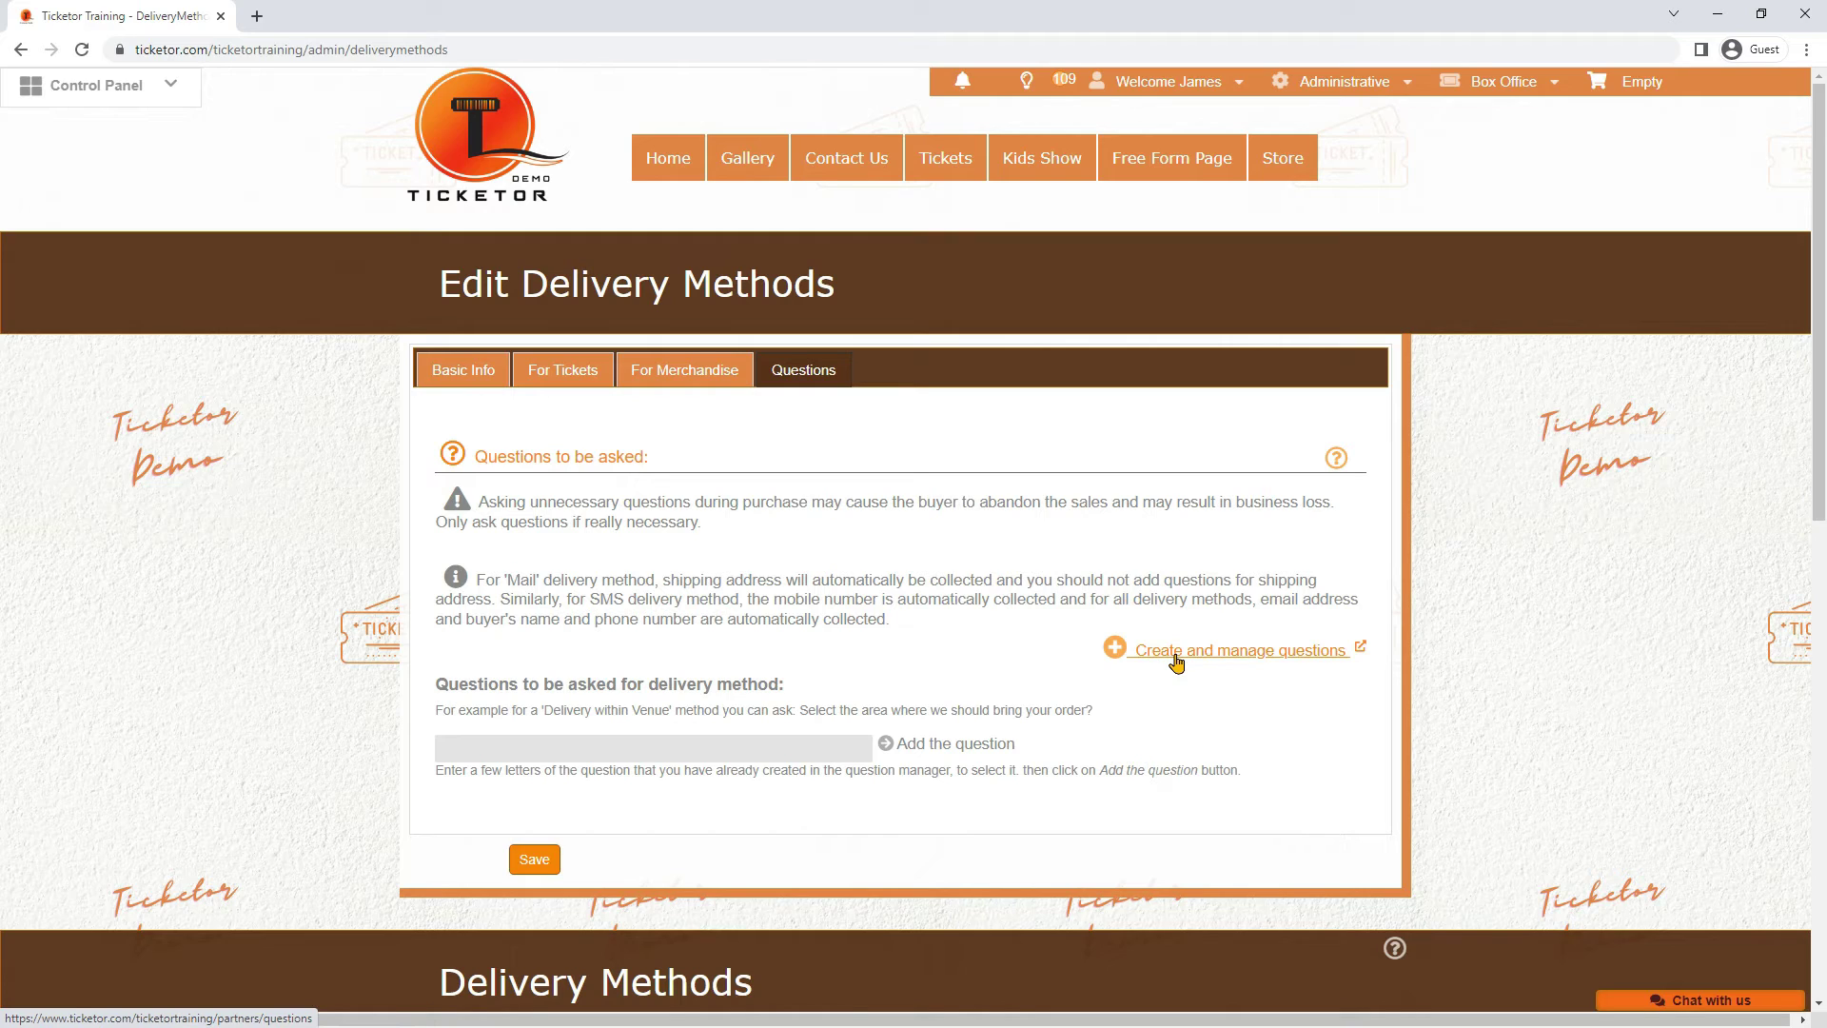
Create a required drop-down question 'What section are you seating at?' with options Orchestra Center and Orchestra Le
left_click(1177, 660)
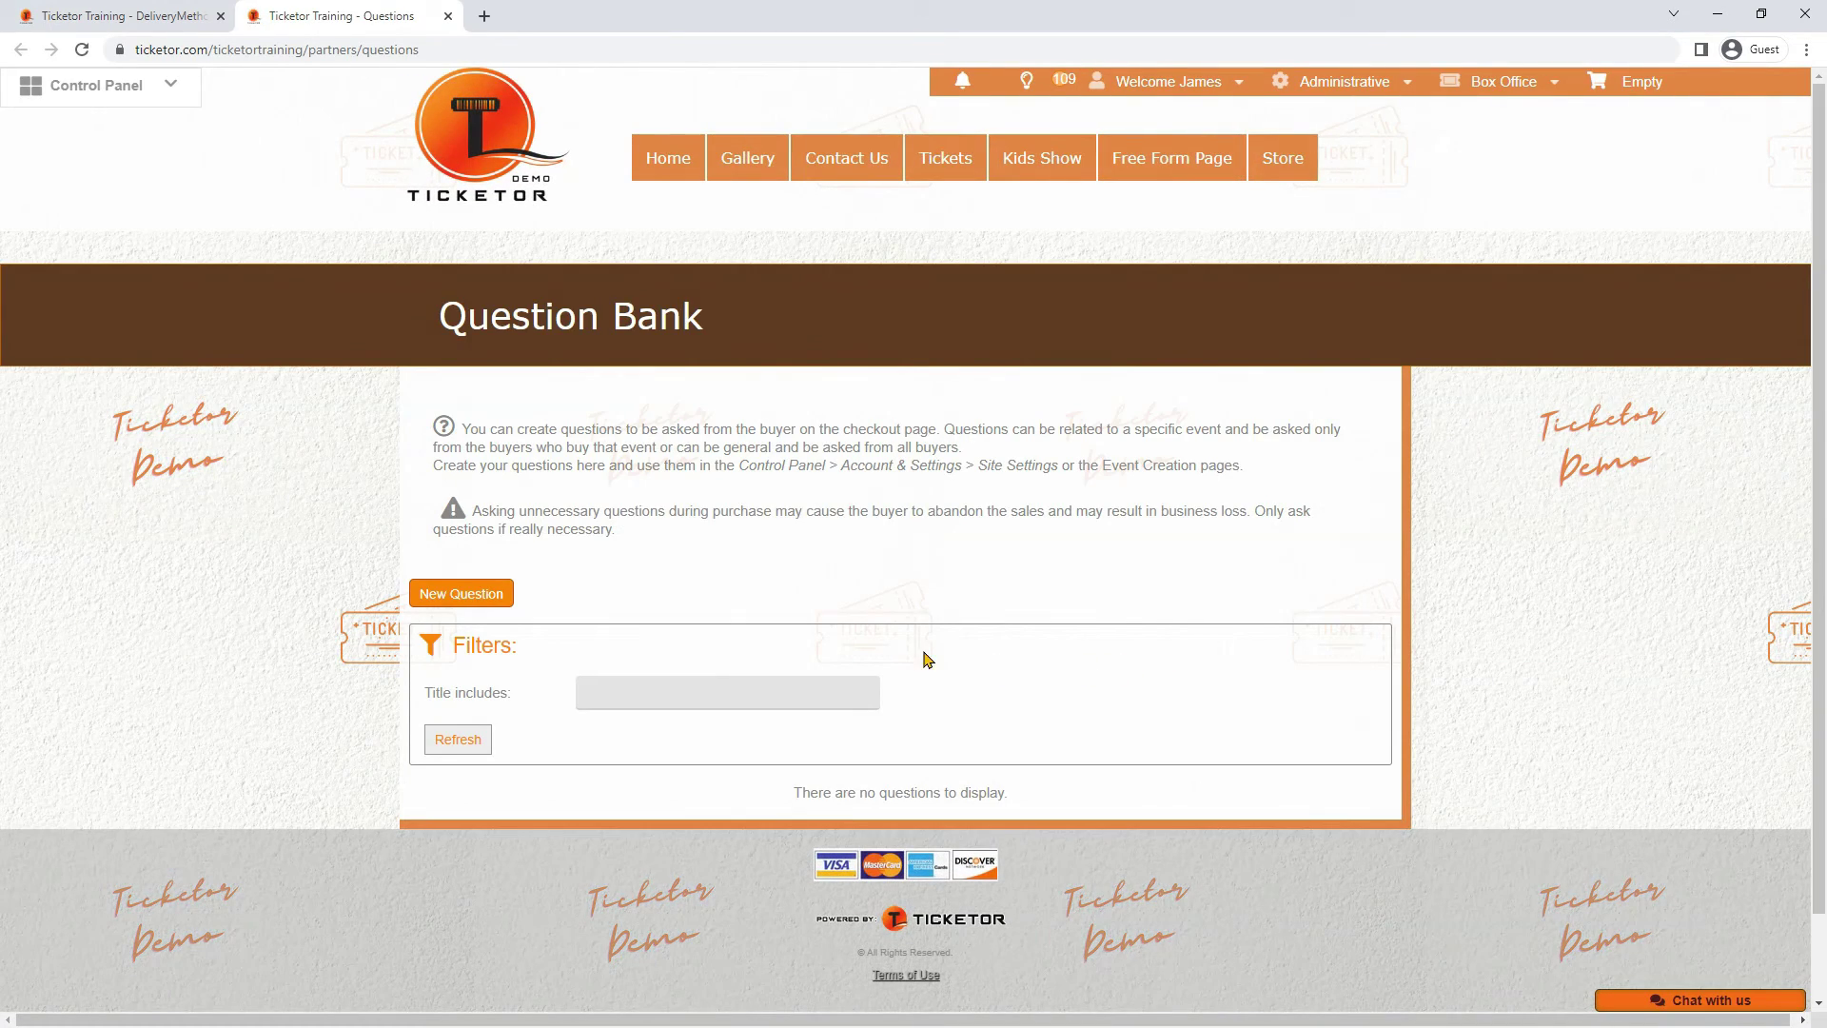
left_click(464, 605)
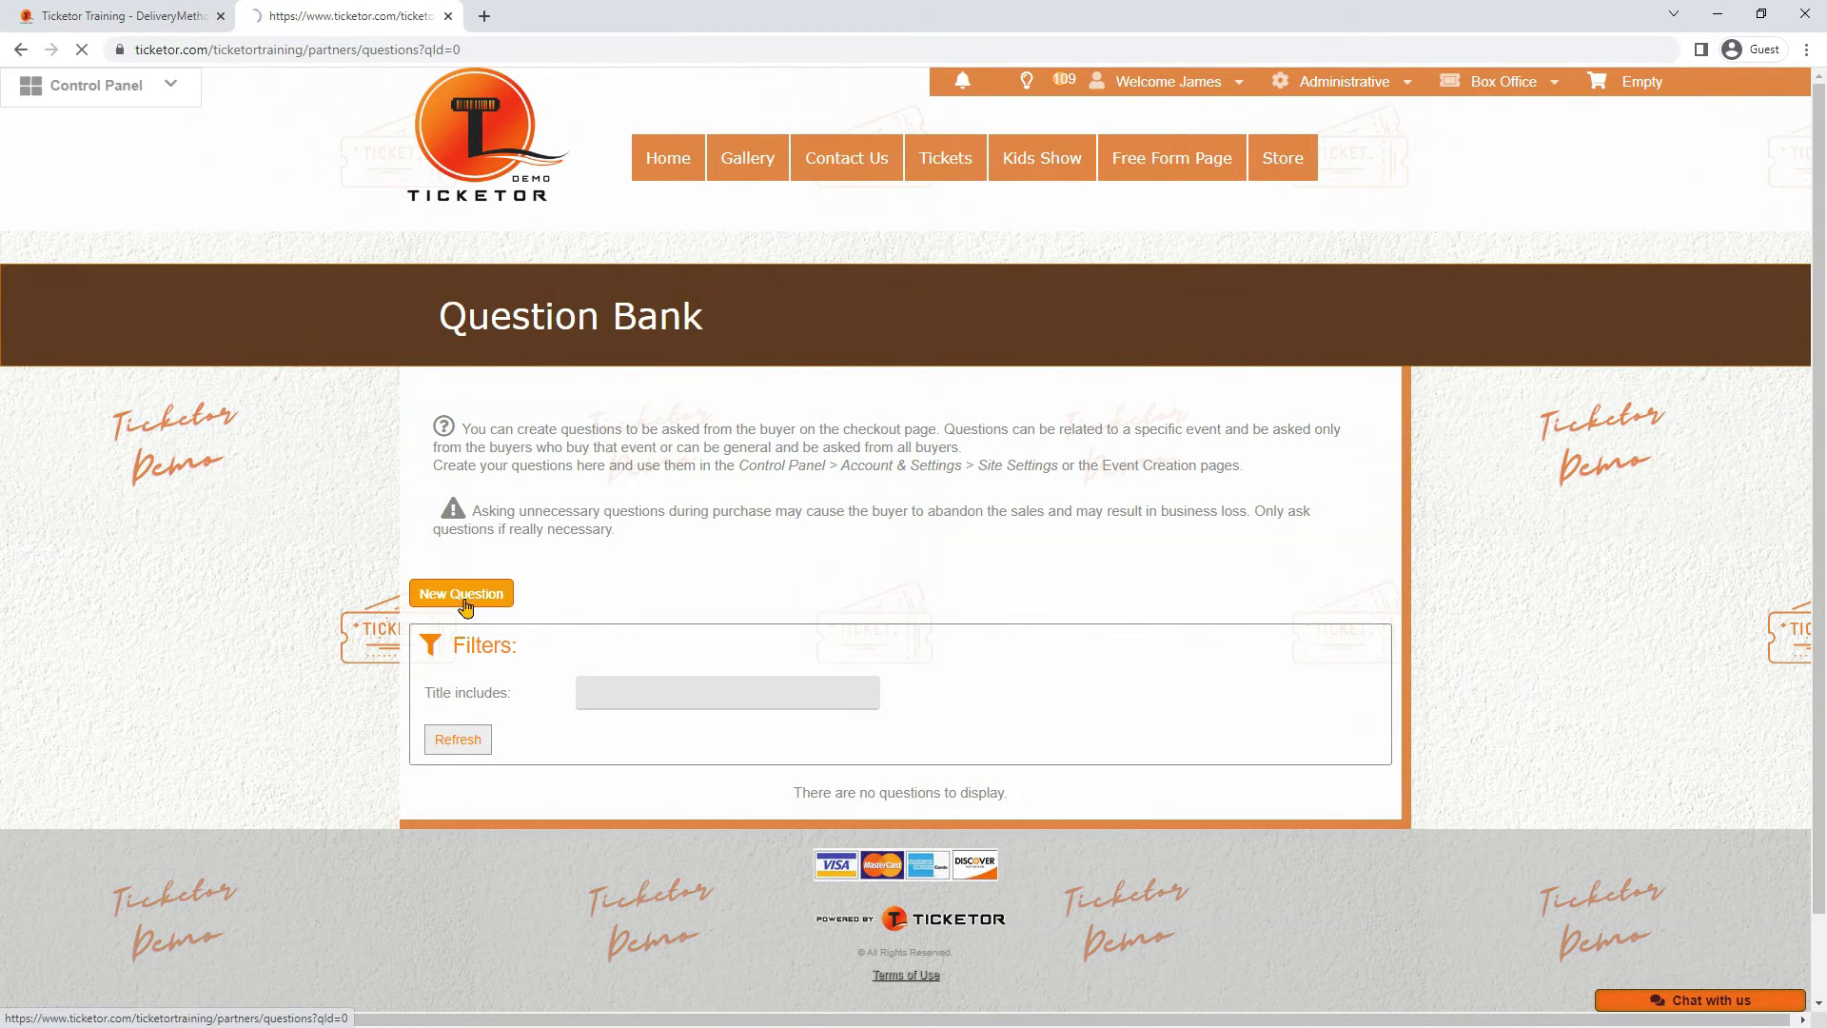
left_click(523, 463)
type("What section are you seating at?")
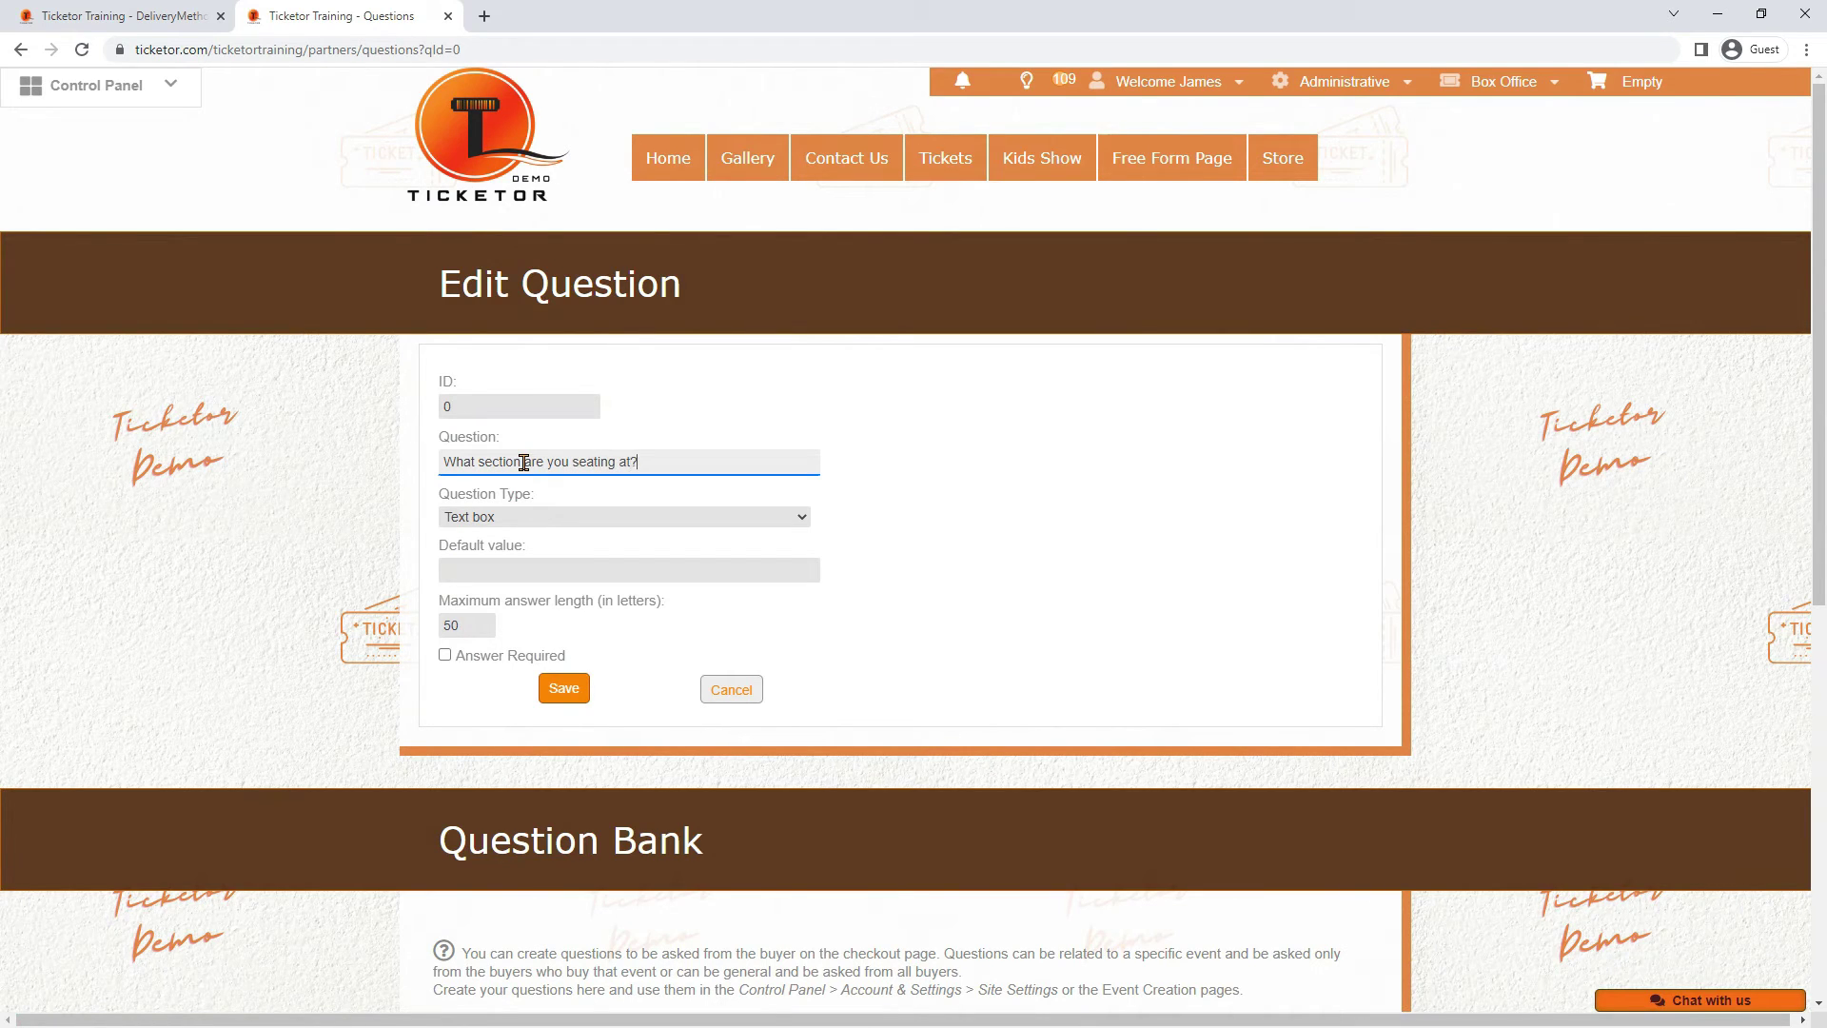
left_click(523, 518)
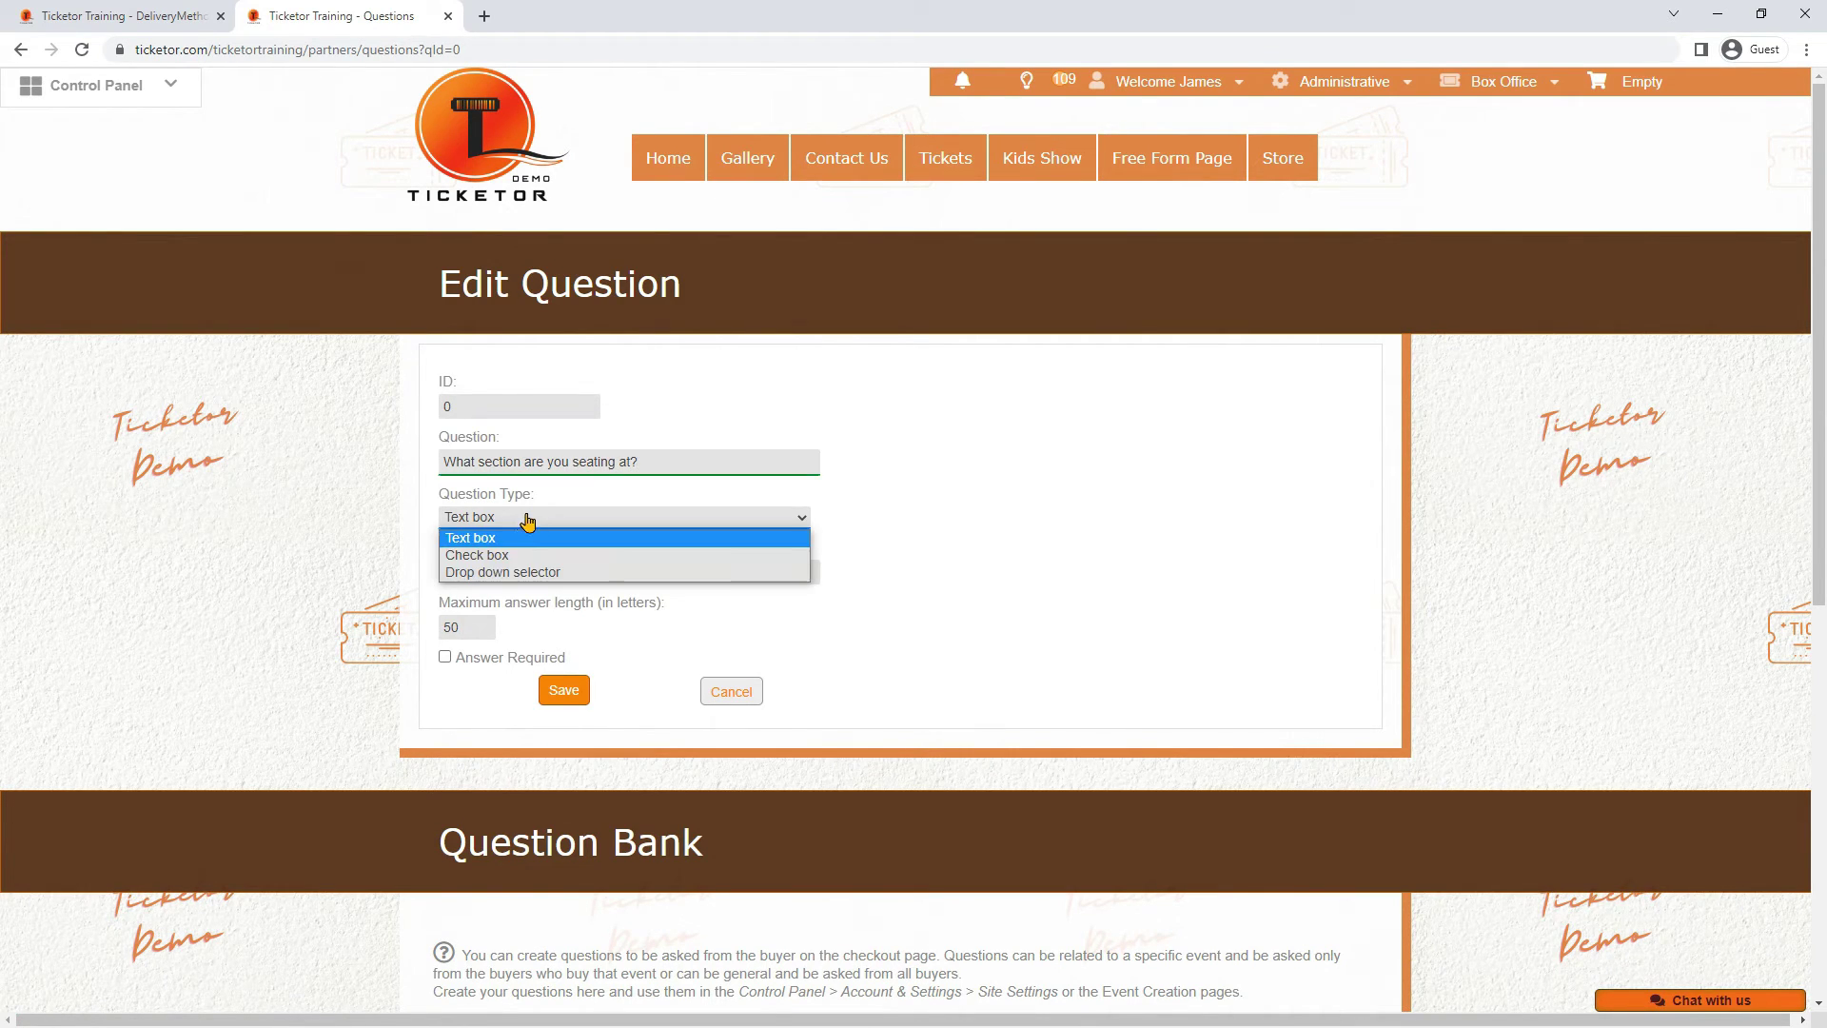
left_click(519, 570)
left_click(497, 575)
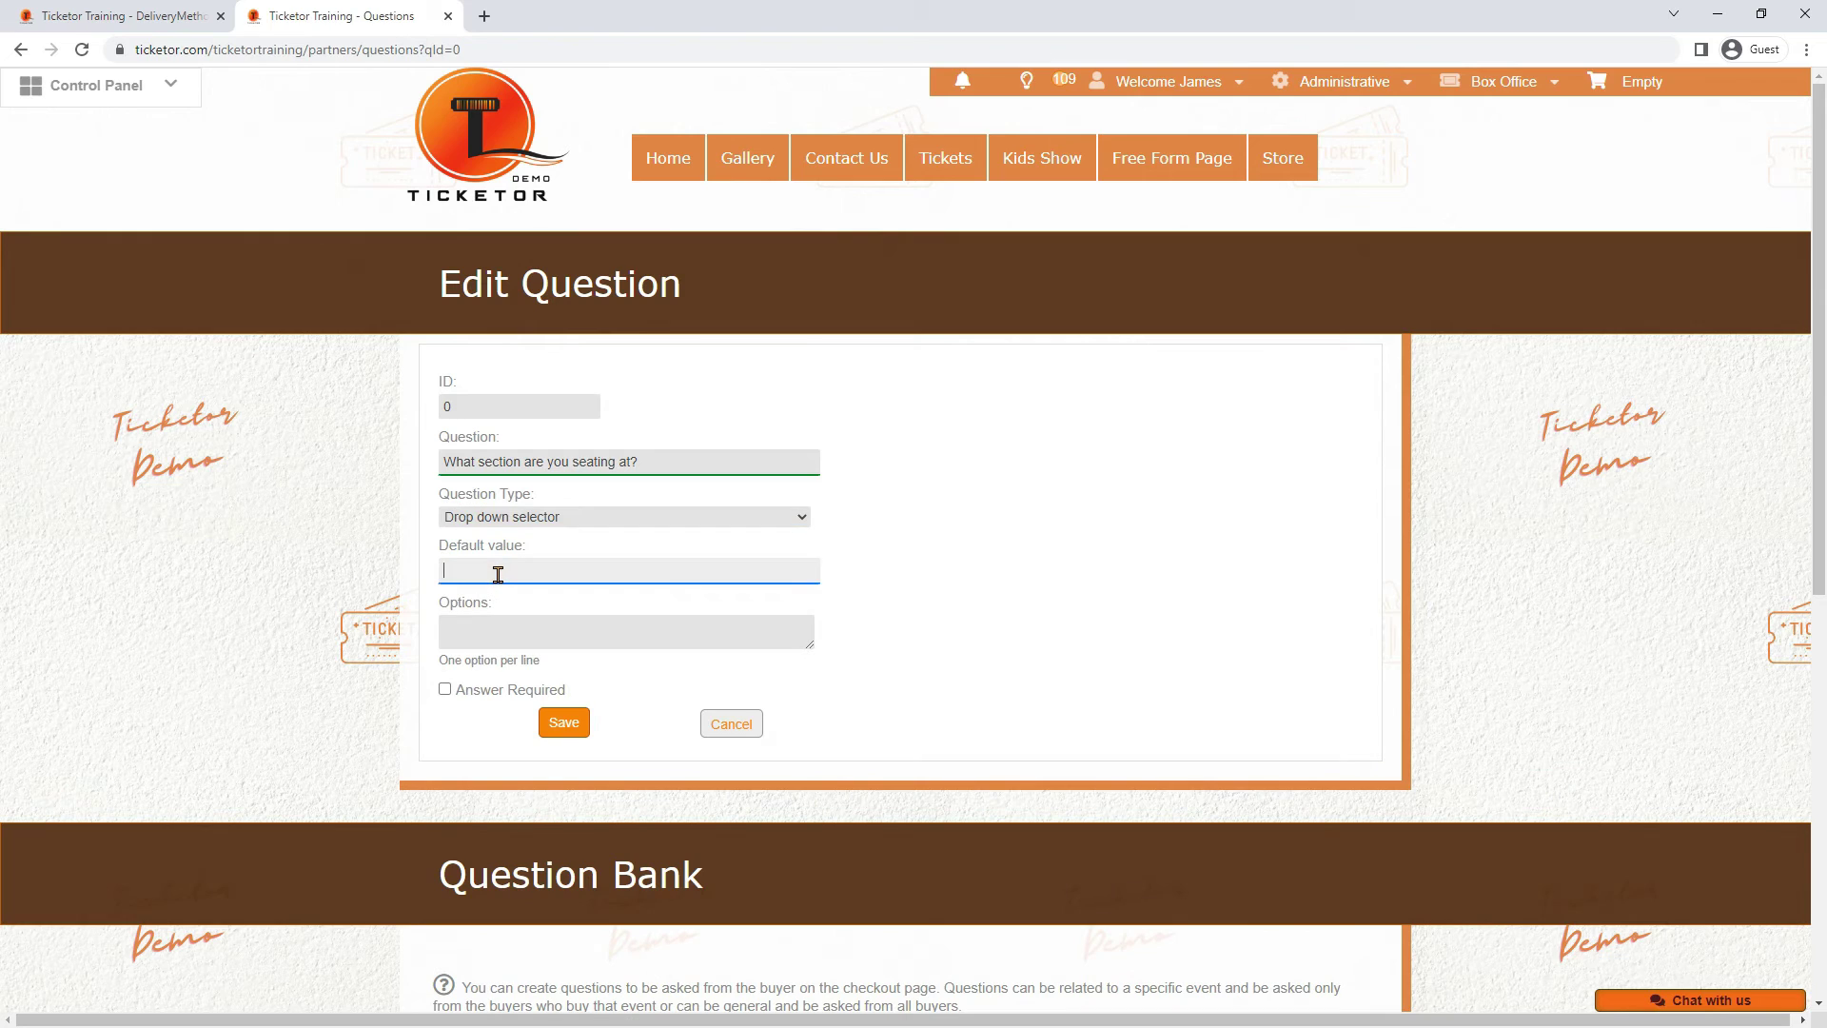
left_click(530, 634)
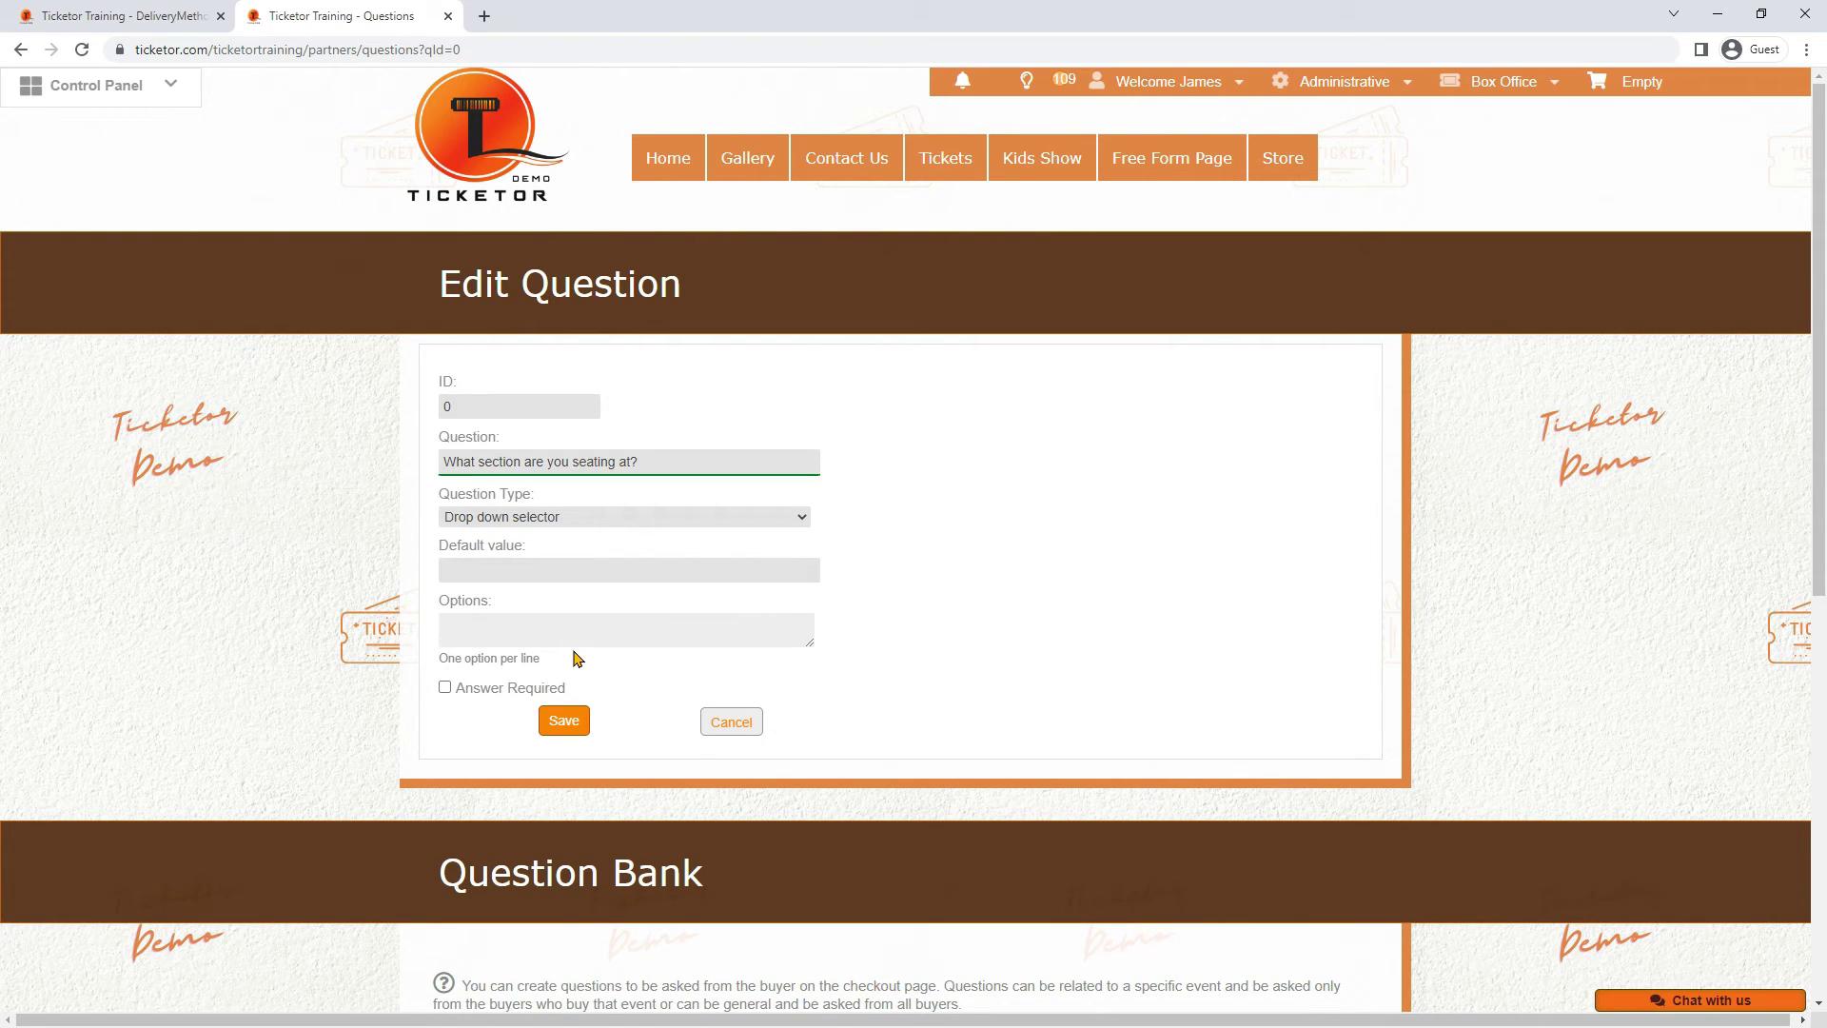
type("Orchestra Center")
key("Return")
type("Orchestra Left")
left_click(547, 688)
left_click(561, 721)
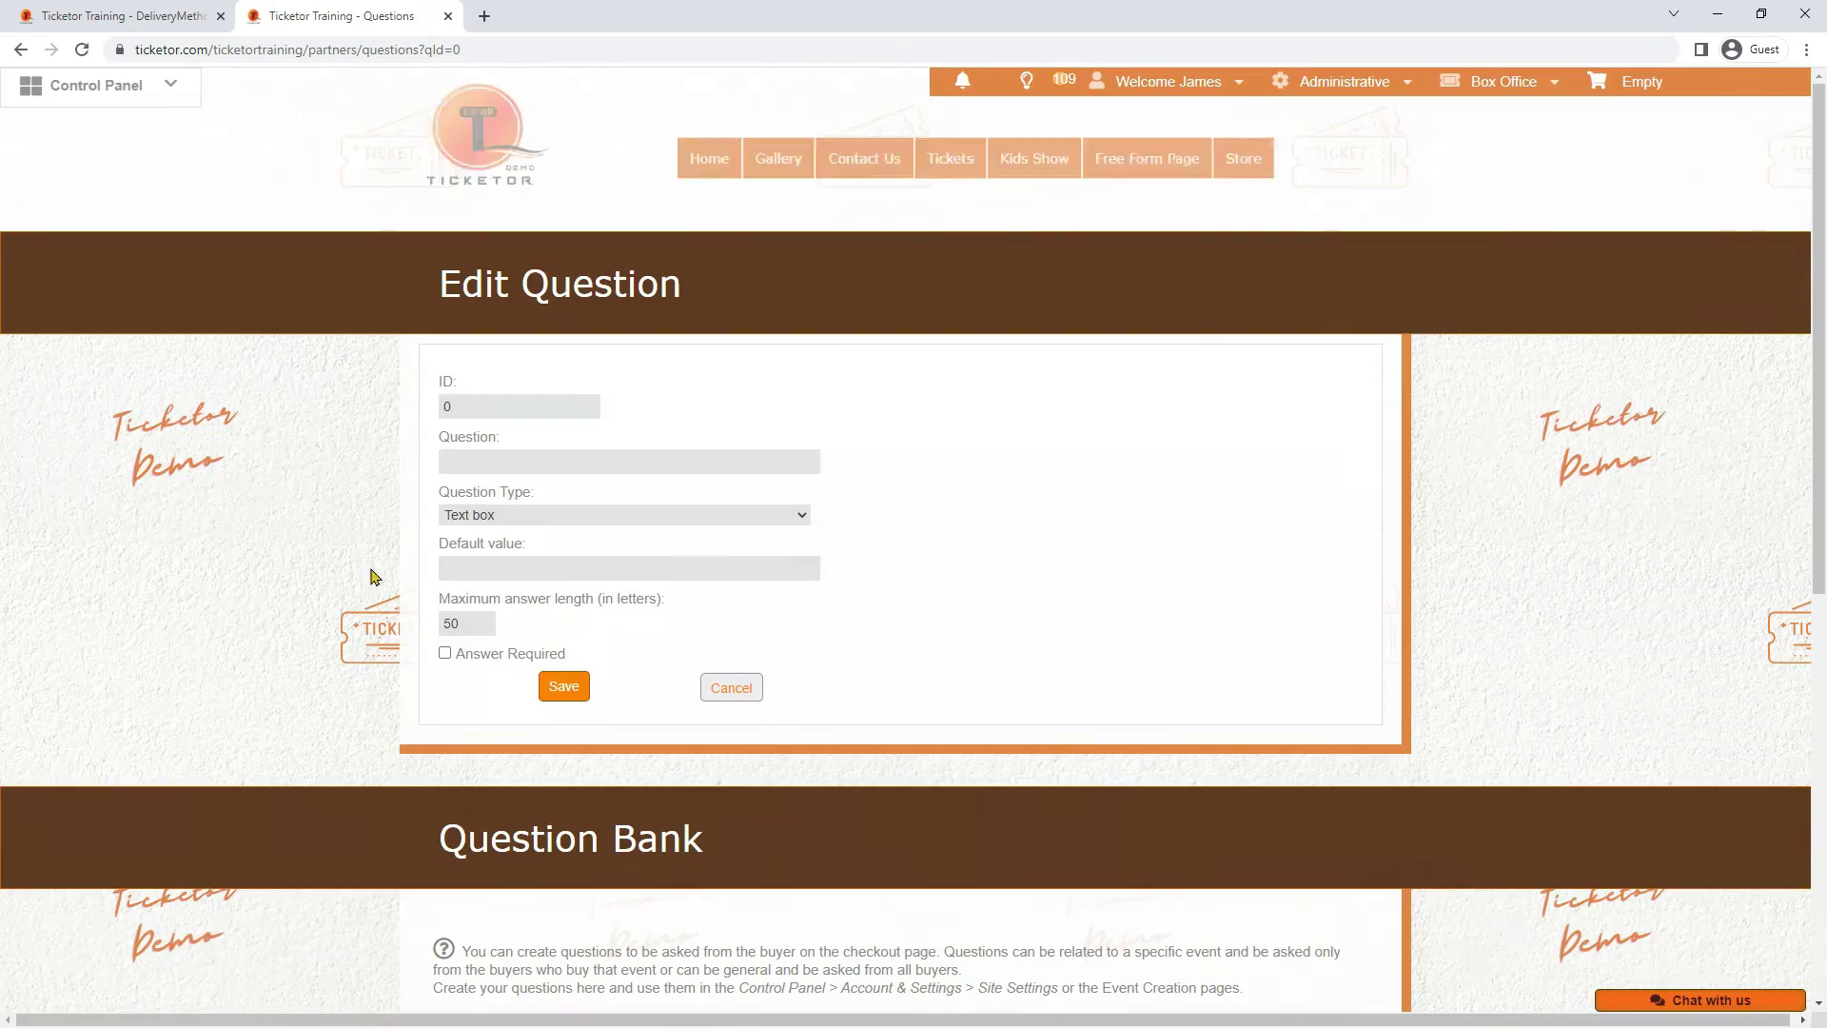
Create a drop-down question 'What row are you seating at?' with options A B C
left_click(526, 462)
type("What row are you seating at?")
left_click(521, 516)
left_click(520, 571)
left_click(562, 629)
type("A B C")
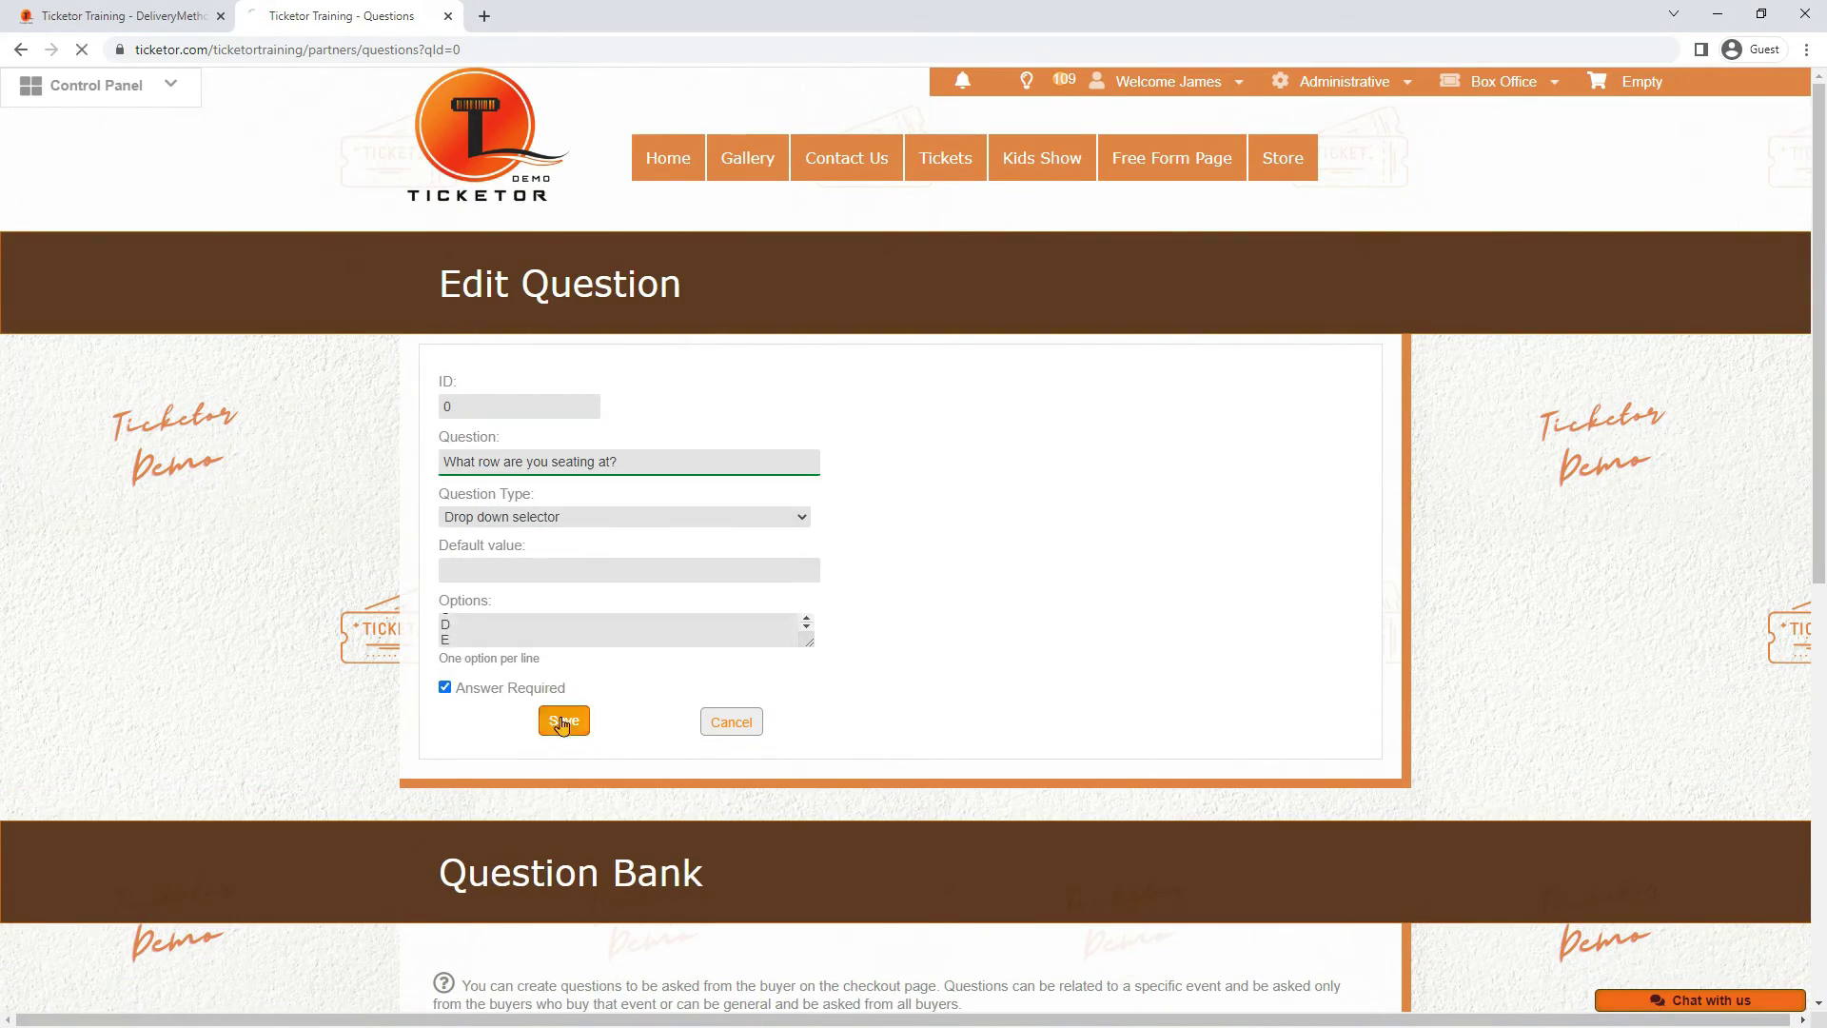
left_click(563, 721)
Create a required question 'What is your seat number?' with maximum answer length 3
left_click(490, 581)
left_click(512, 460)
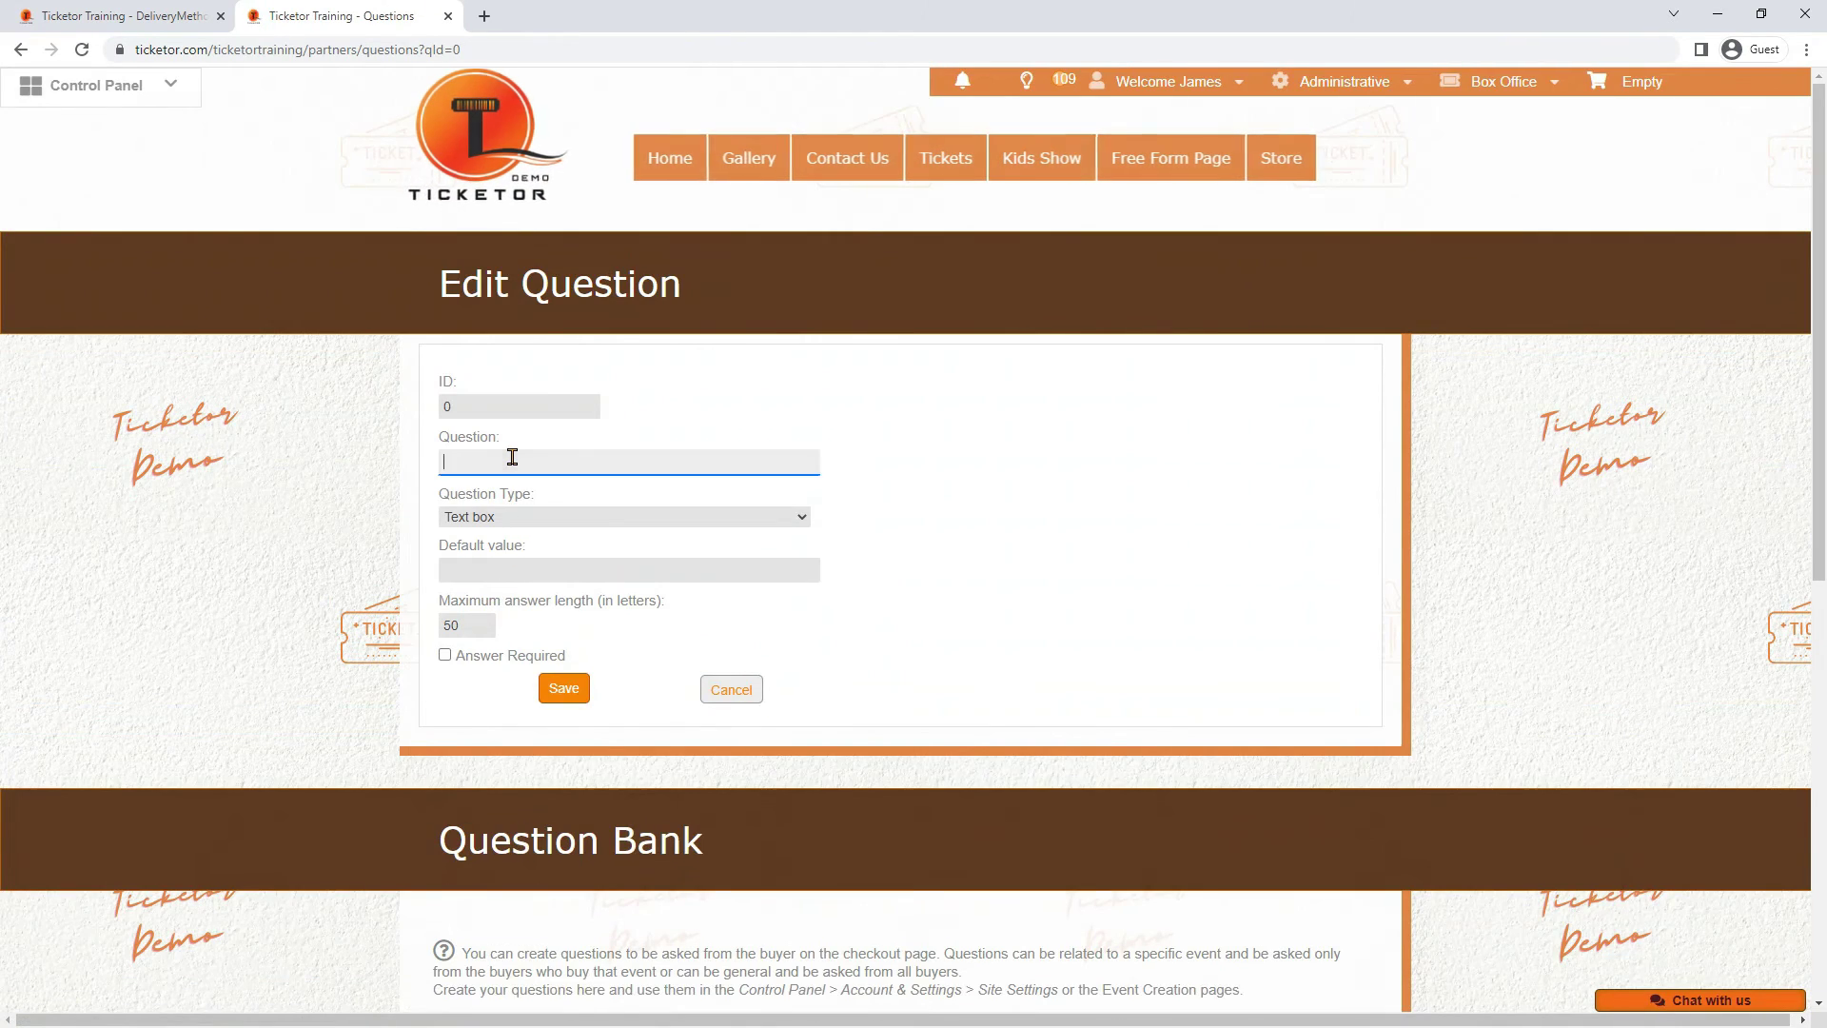
type("What is you")
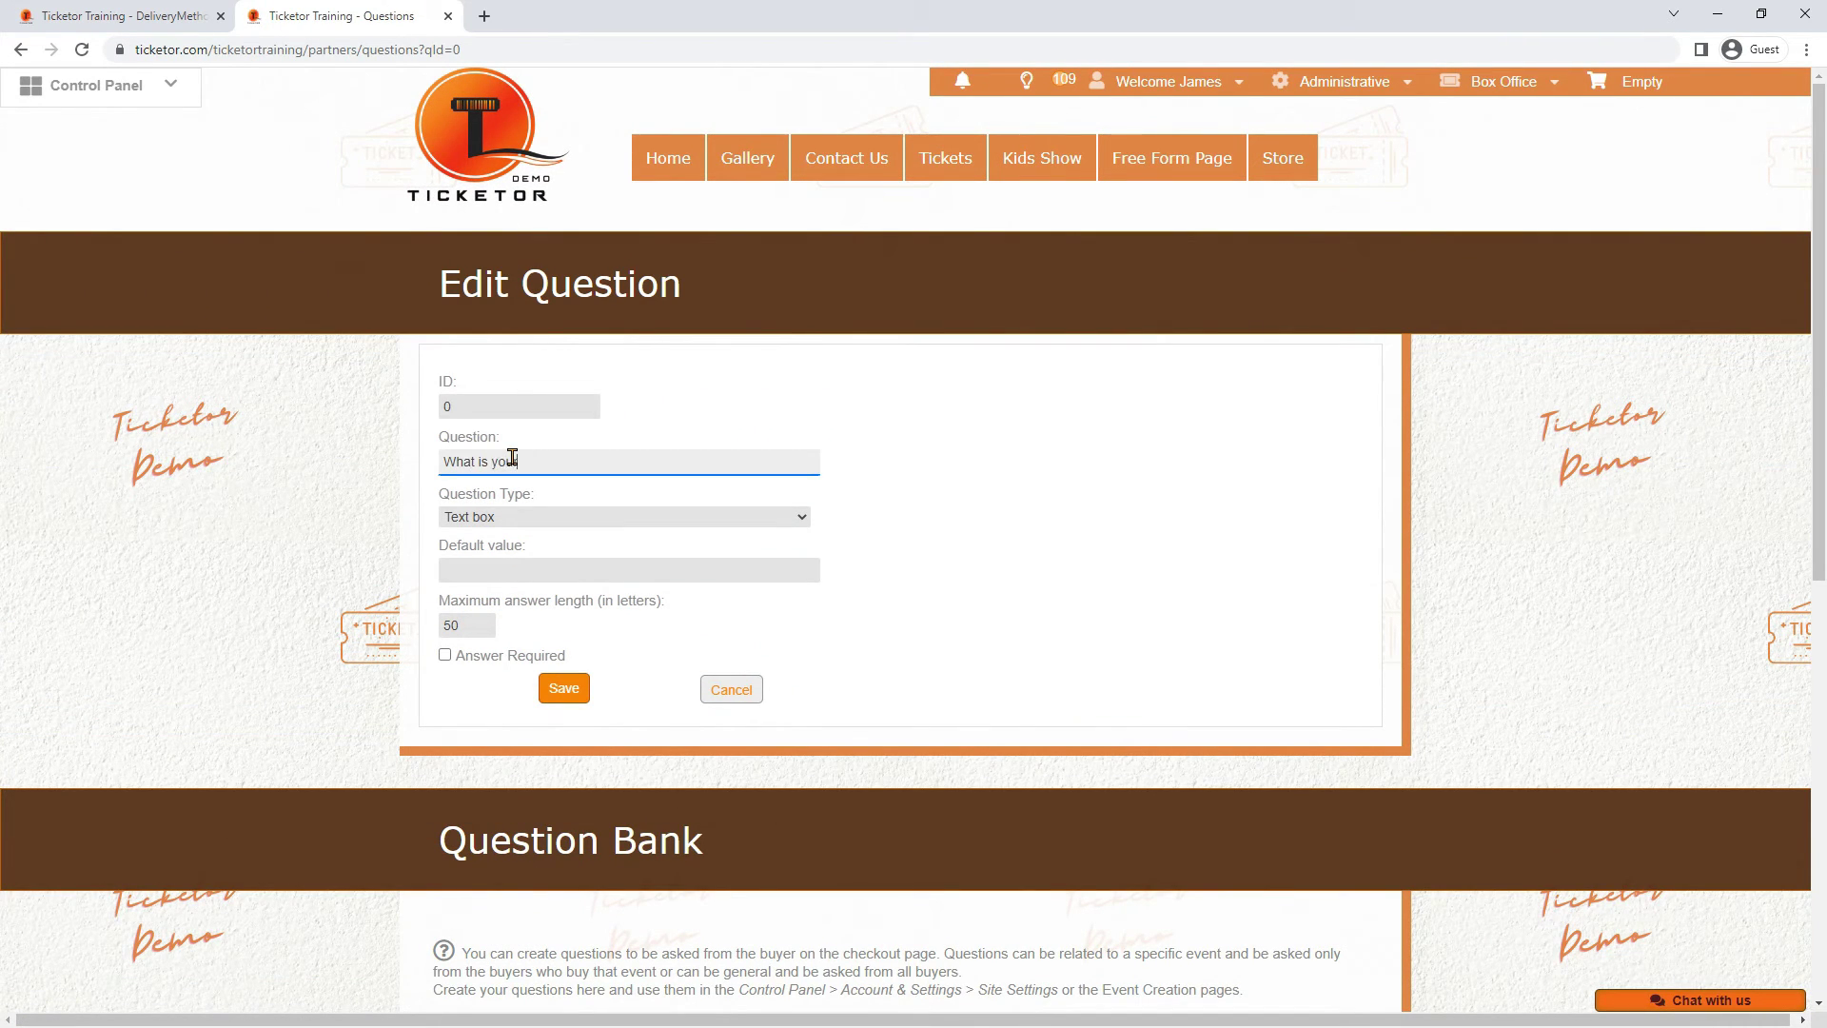
type("r seat number?")
left_click(502, 568)
key("Tab")
type("3")
left_click(444, 657)
key("Return")
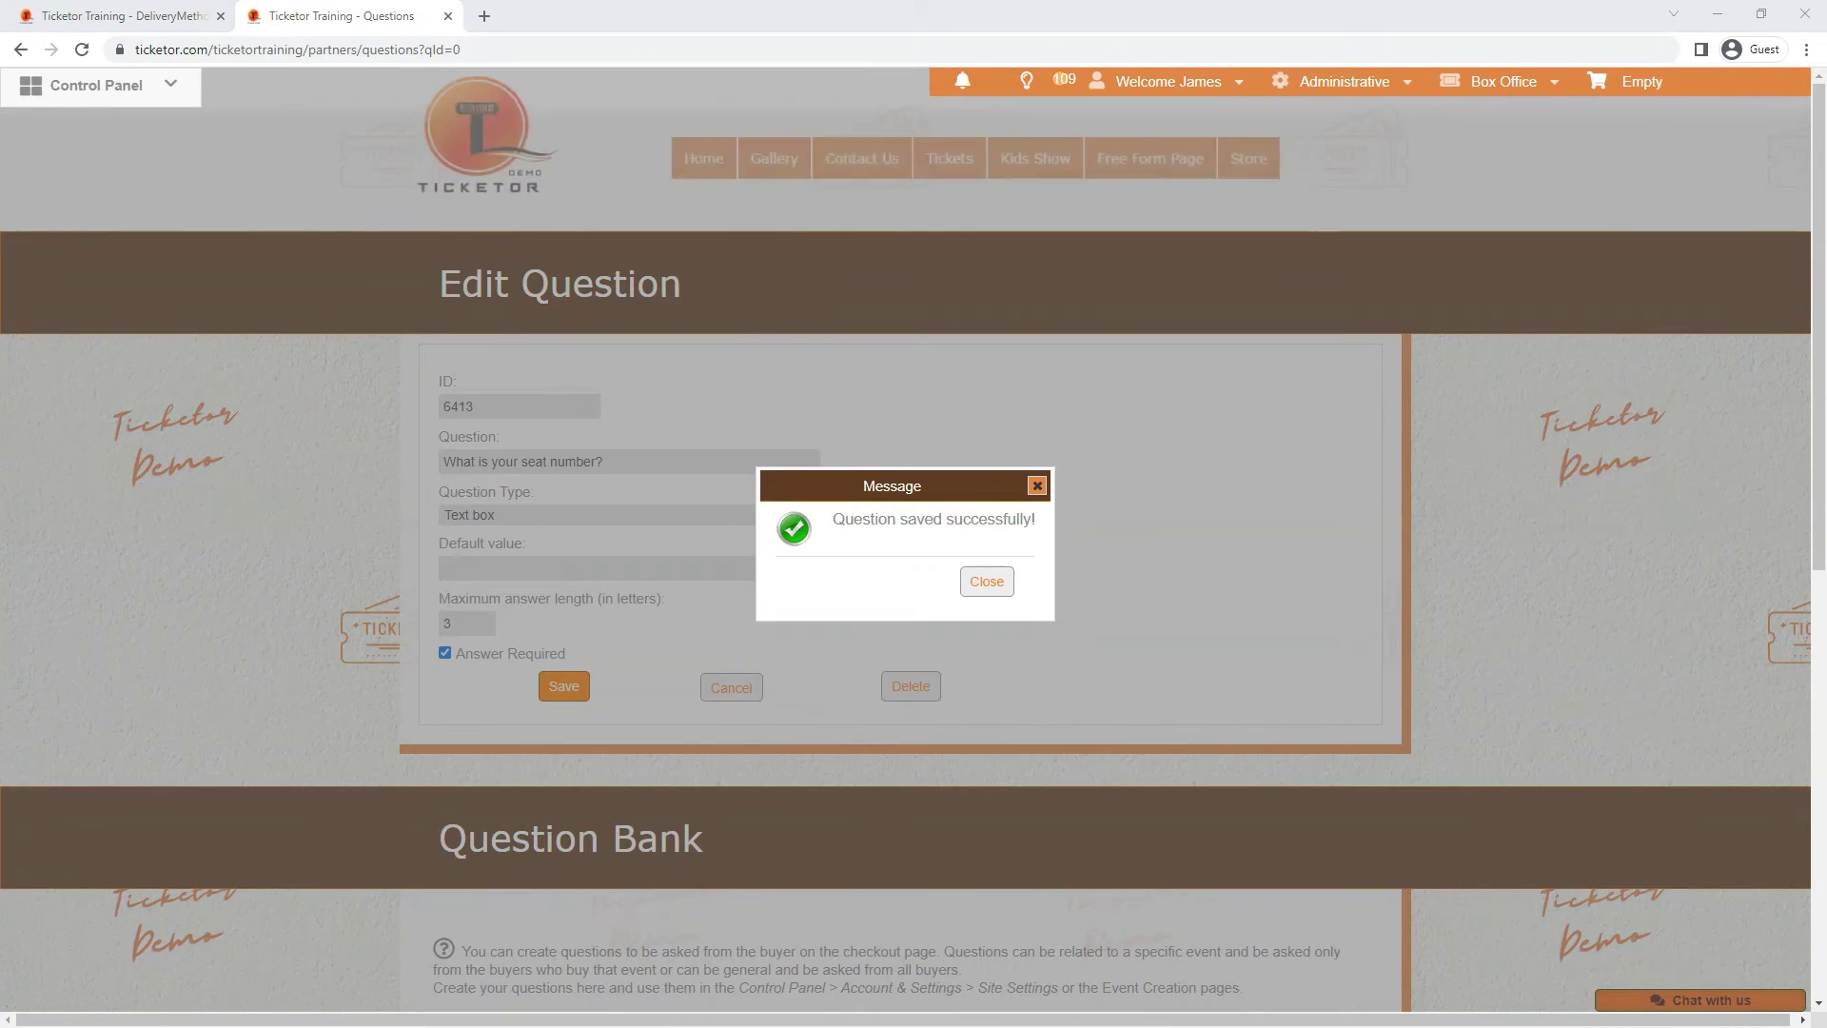
left_click(984, 577)
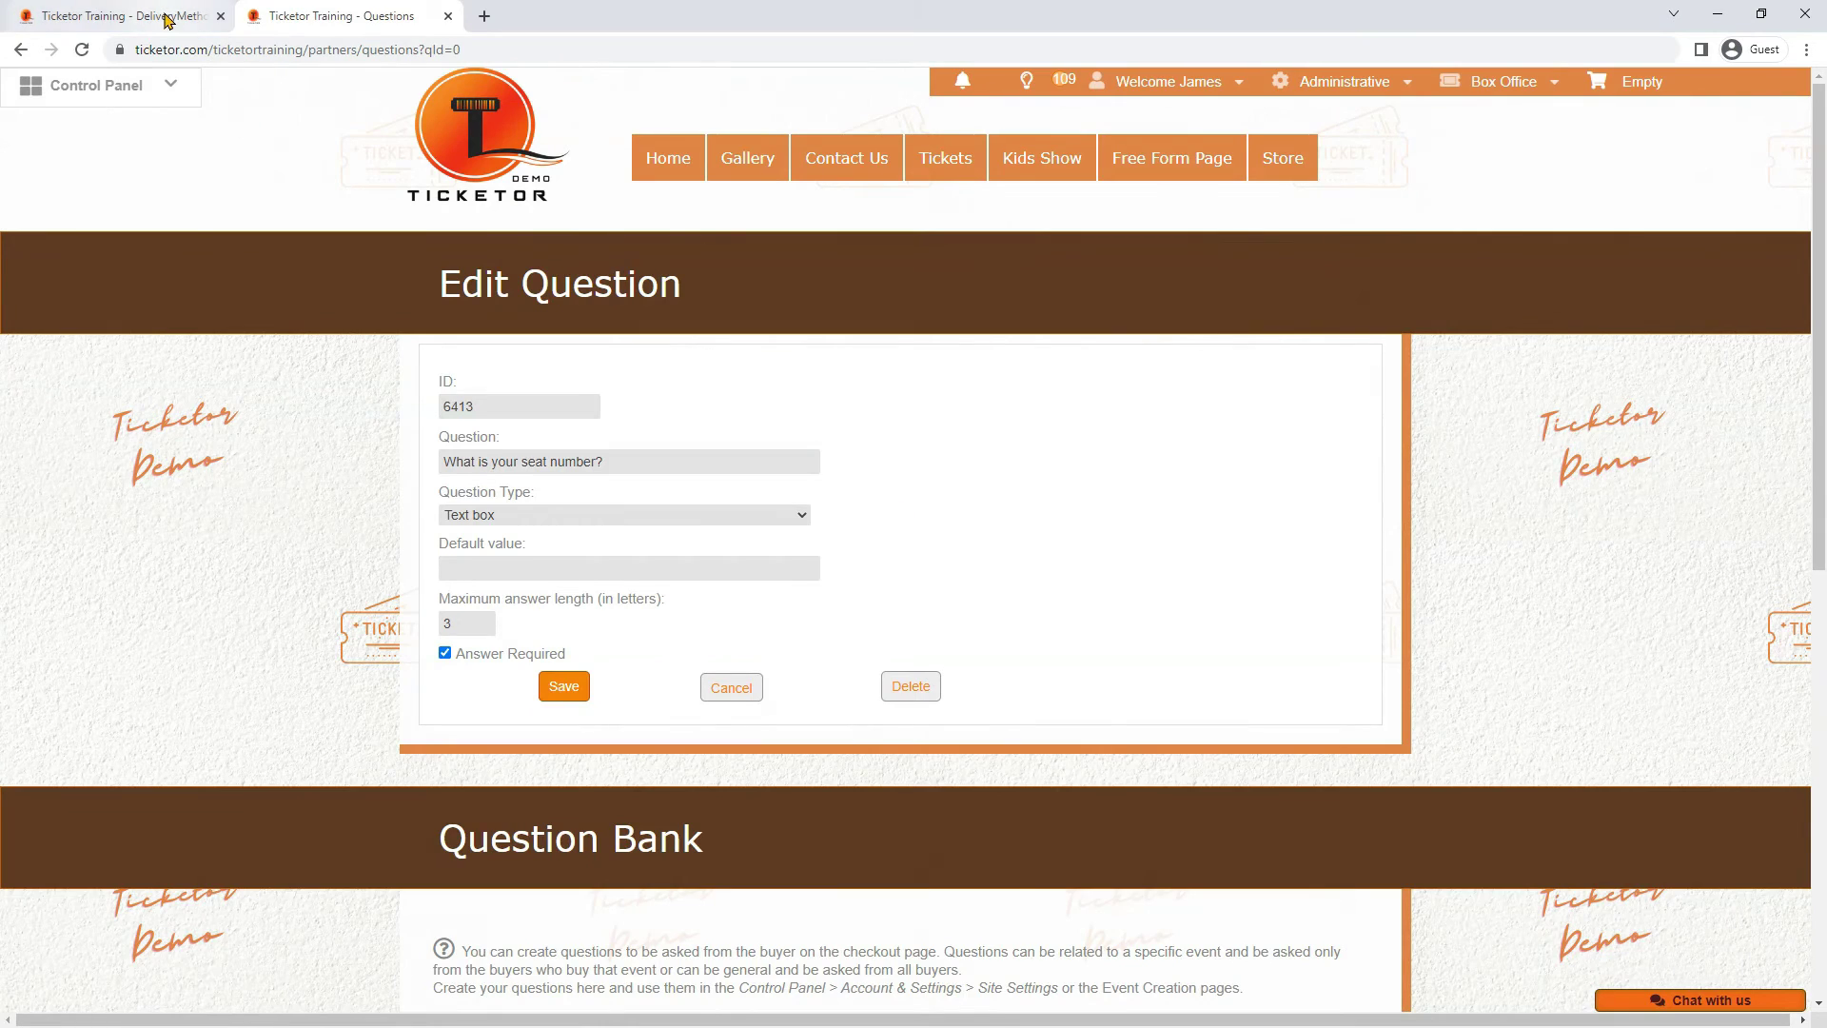
Attach the section and row questions to the delivery method
left_click(172, 19)
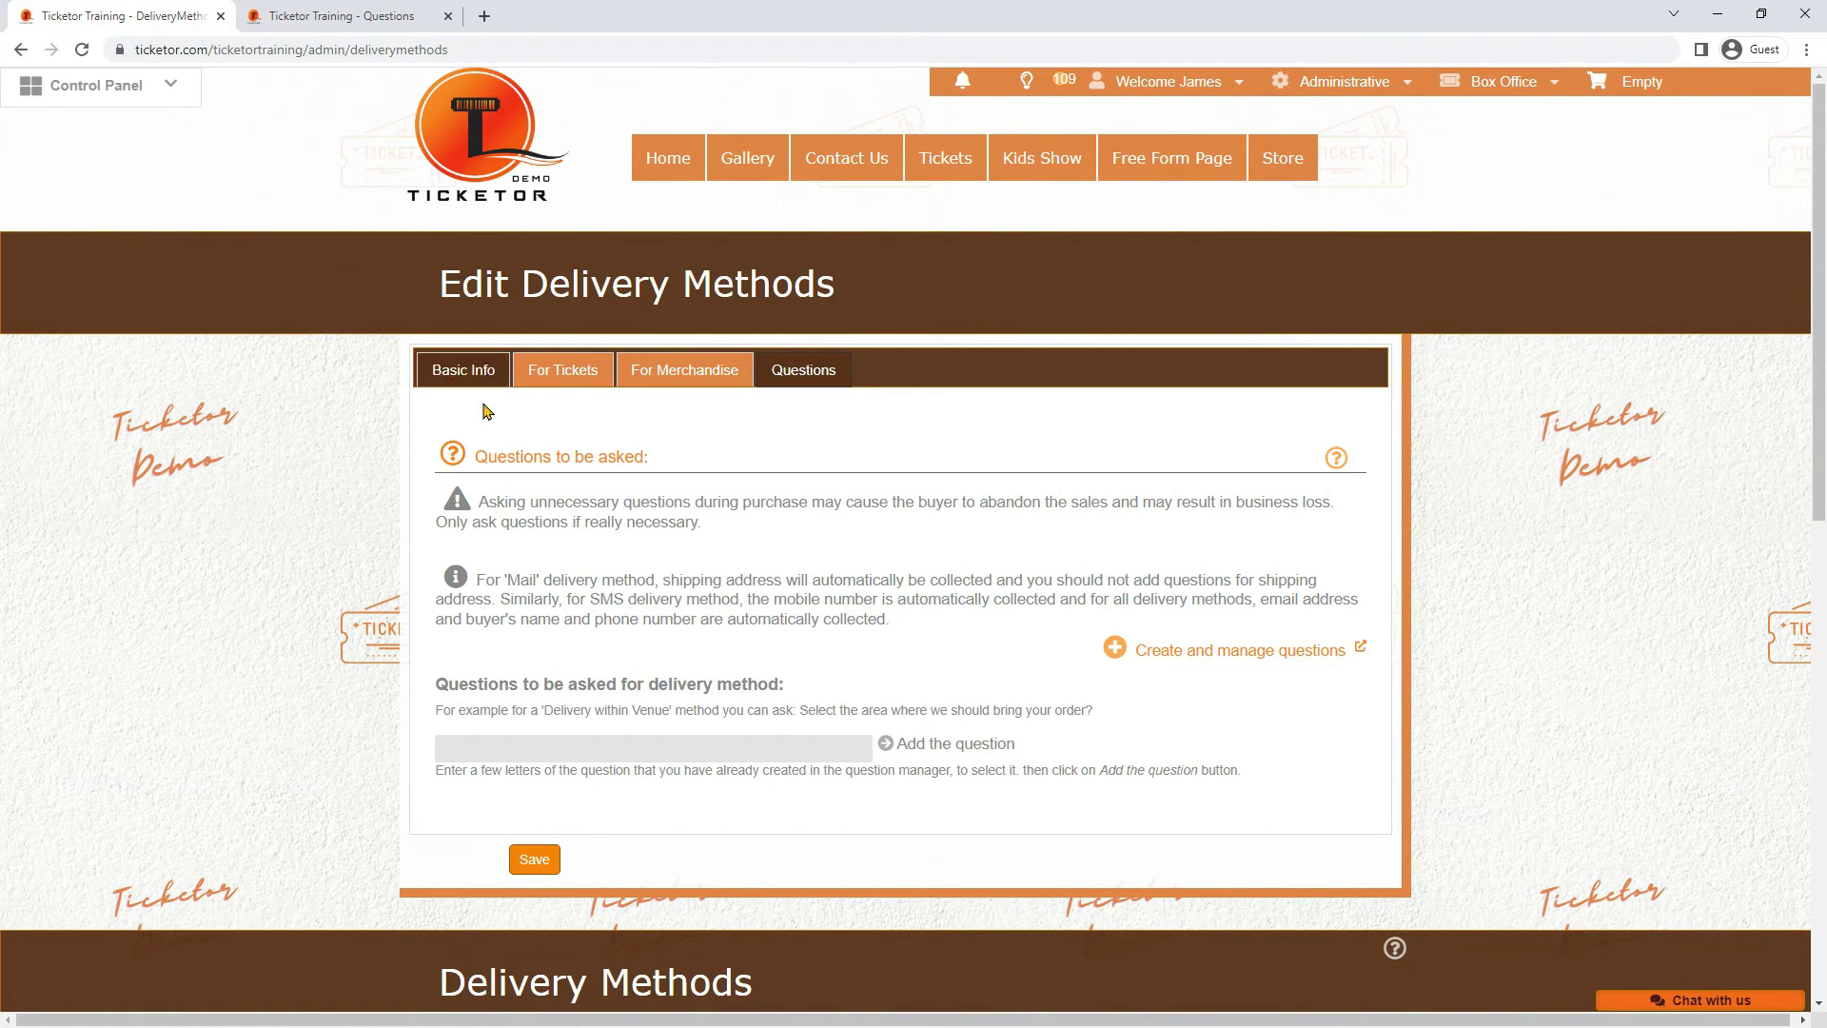
left_click(483, 740)
type("sect")
left_click(571, 776)
left_click(942, 743)
left_click(646, 781)
type("what")
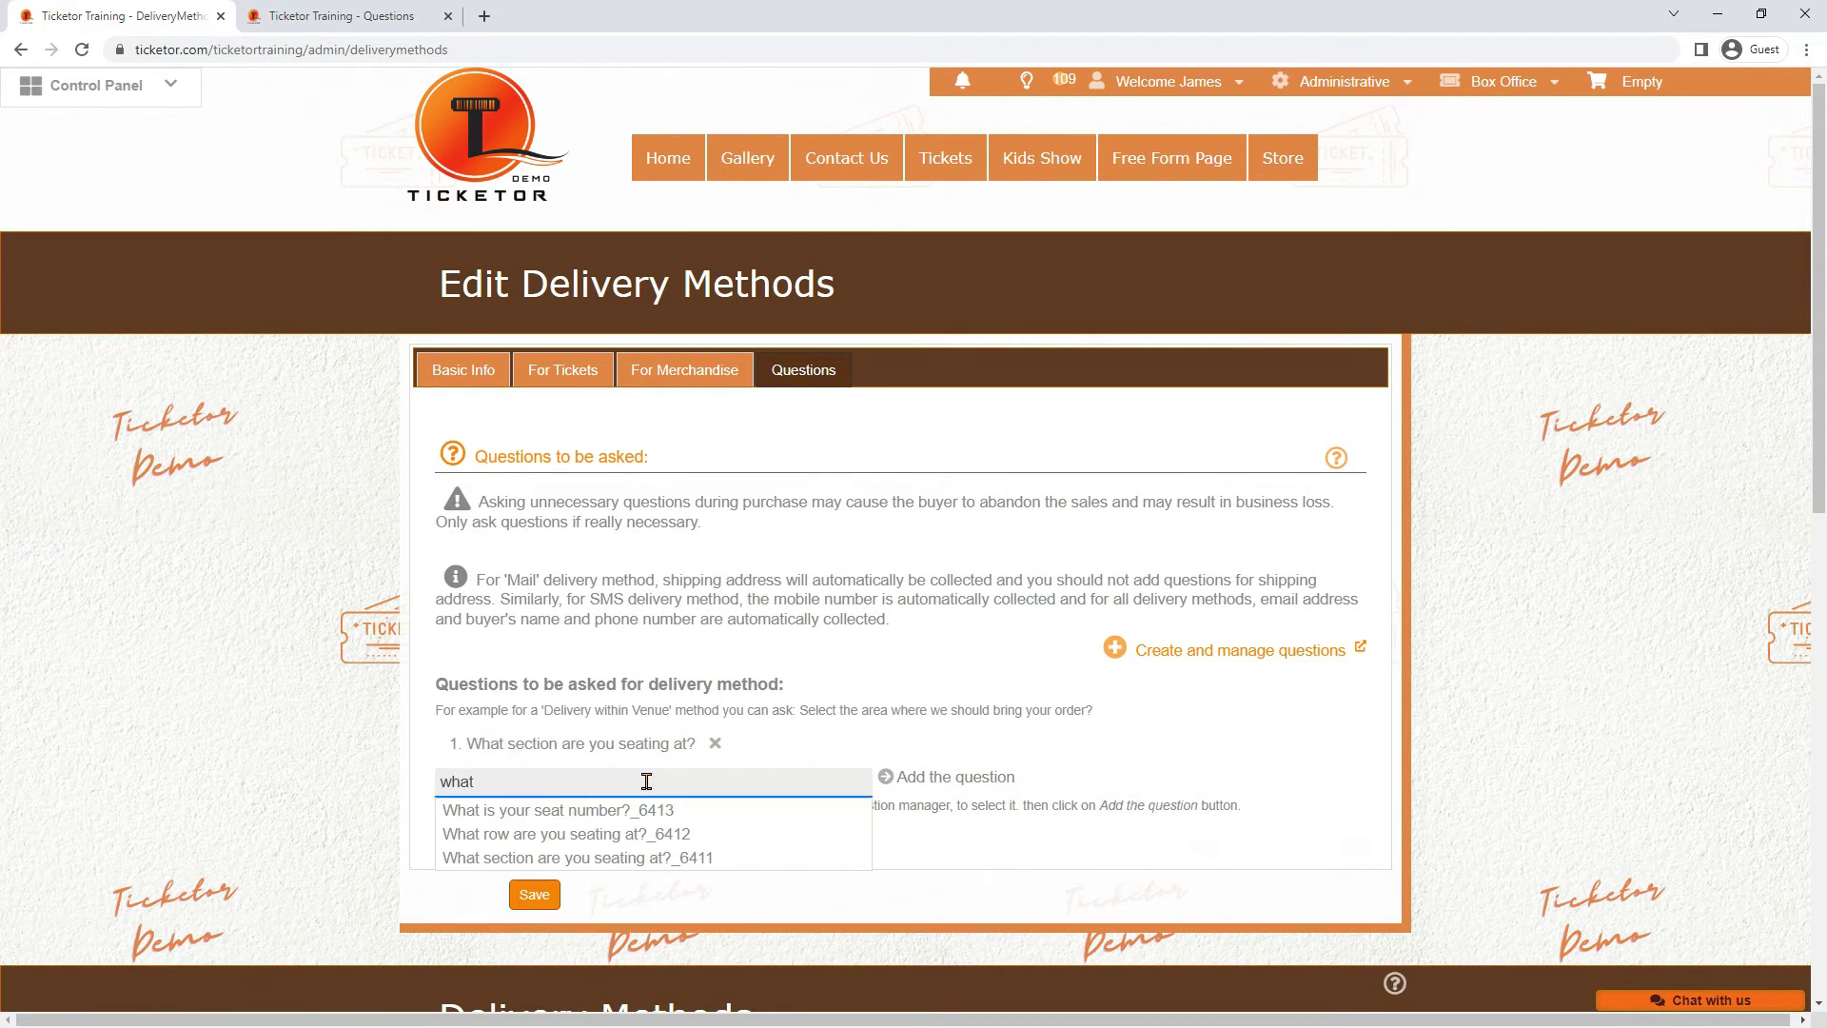
left_click(609, 811)
left_click(890, 777)
Attach the seat-number question and save the delivery method
left_click(618, 808)
type("seat")
left_click(576, 838)
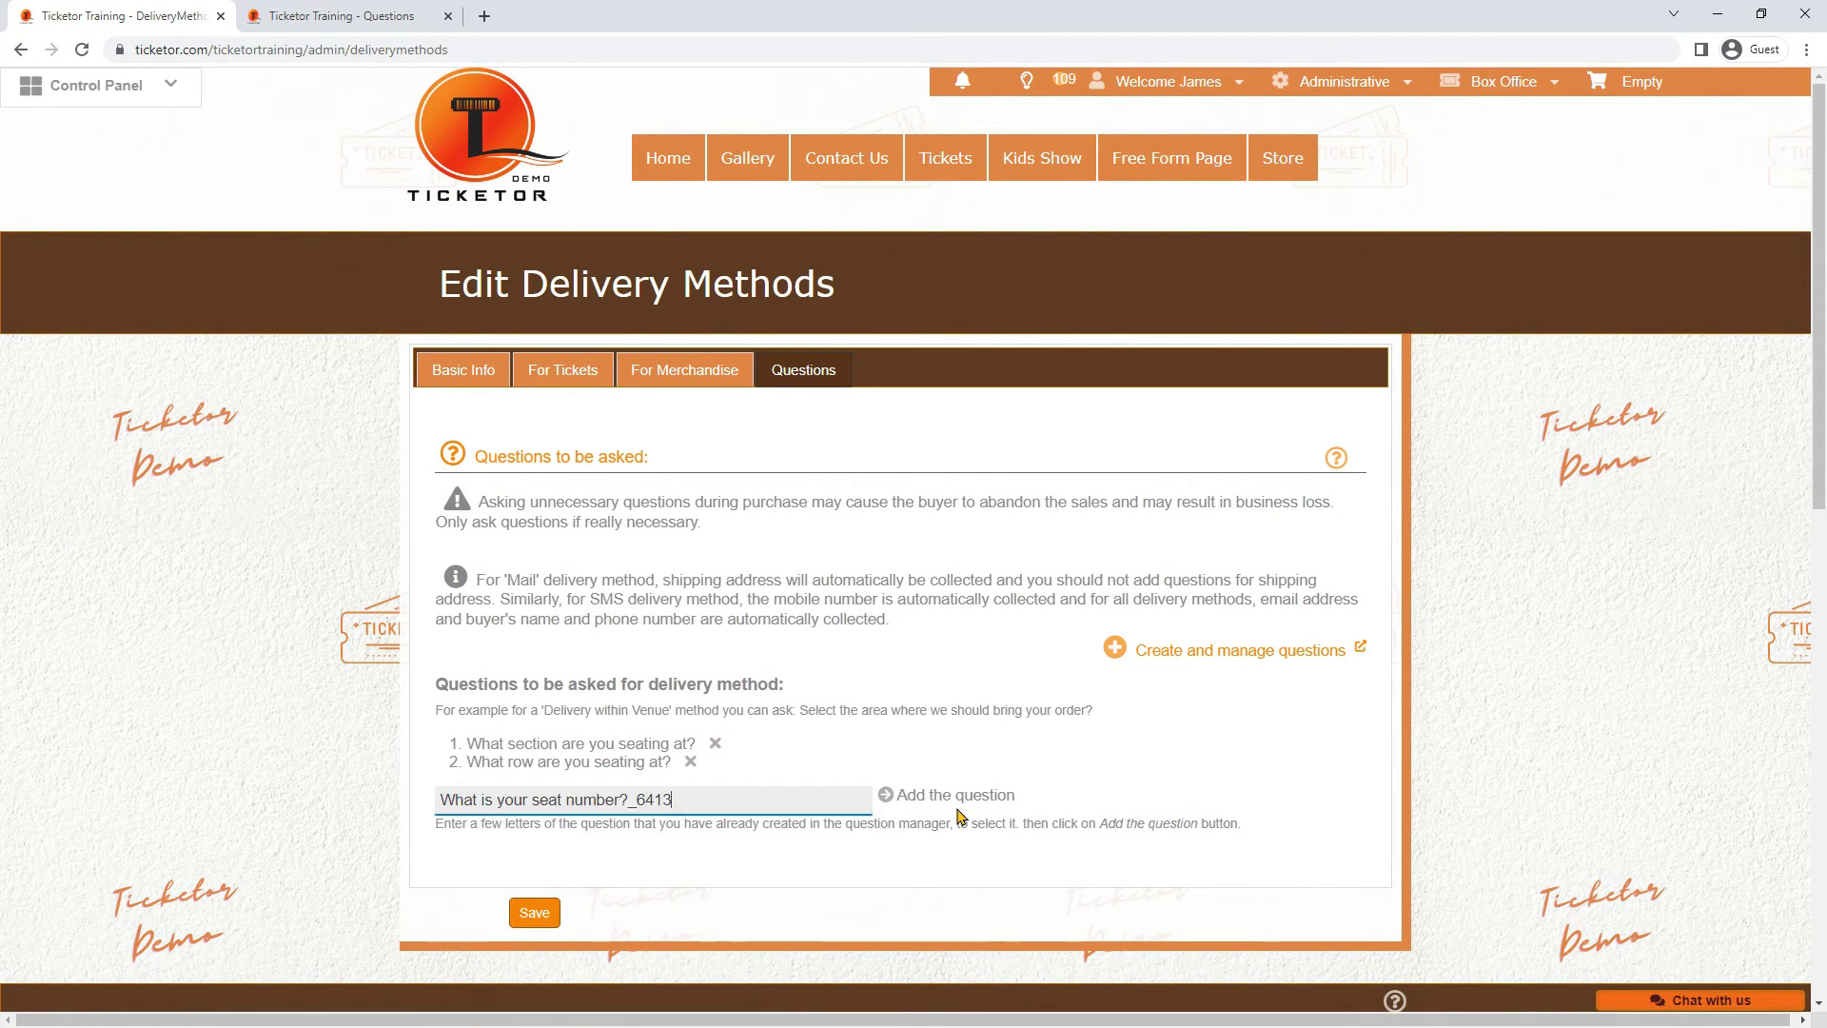
left_click(942, 795)
left_click(534, 912)
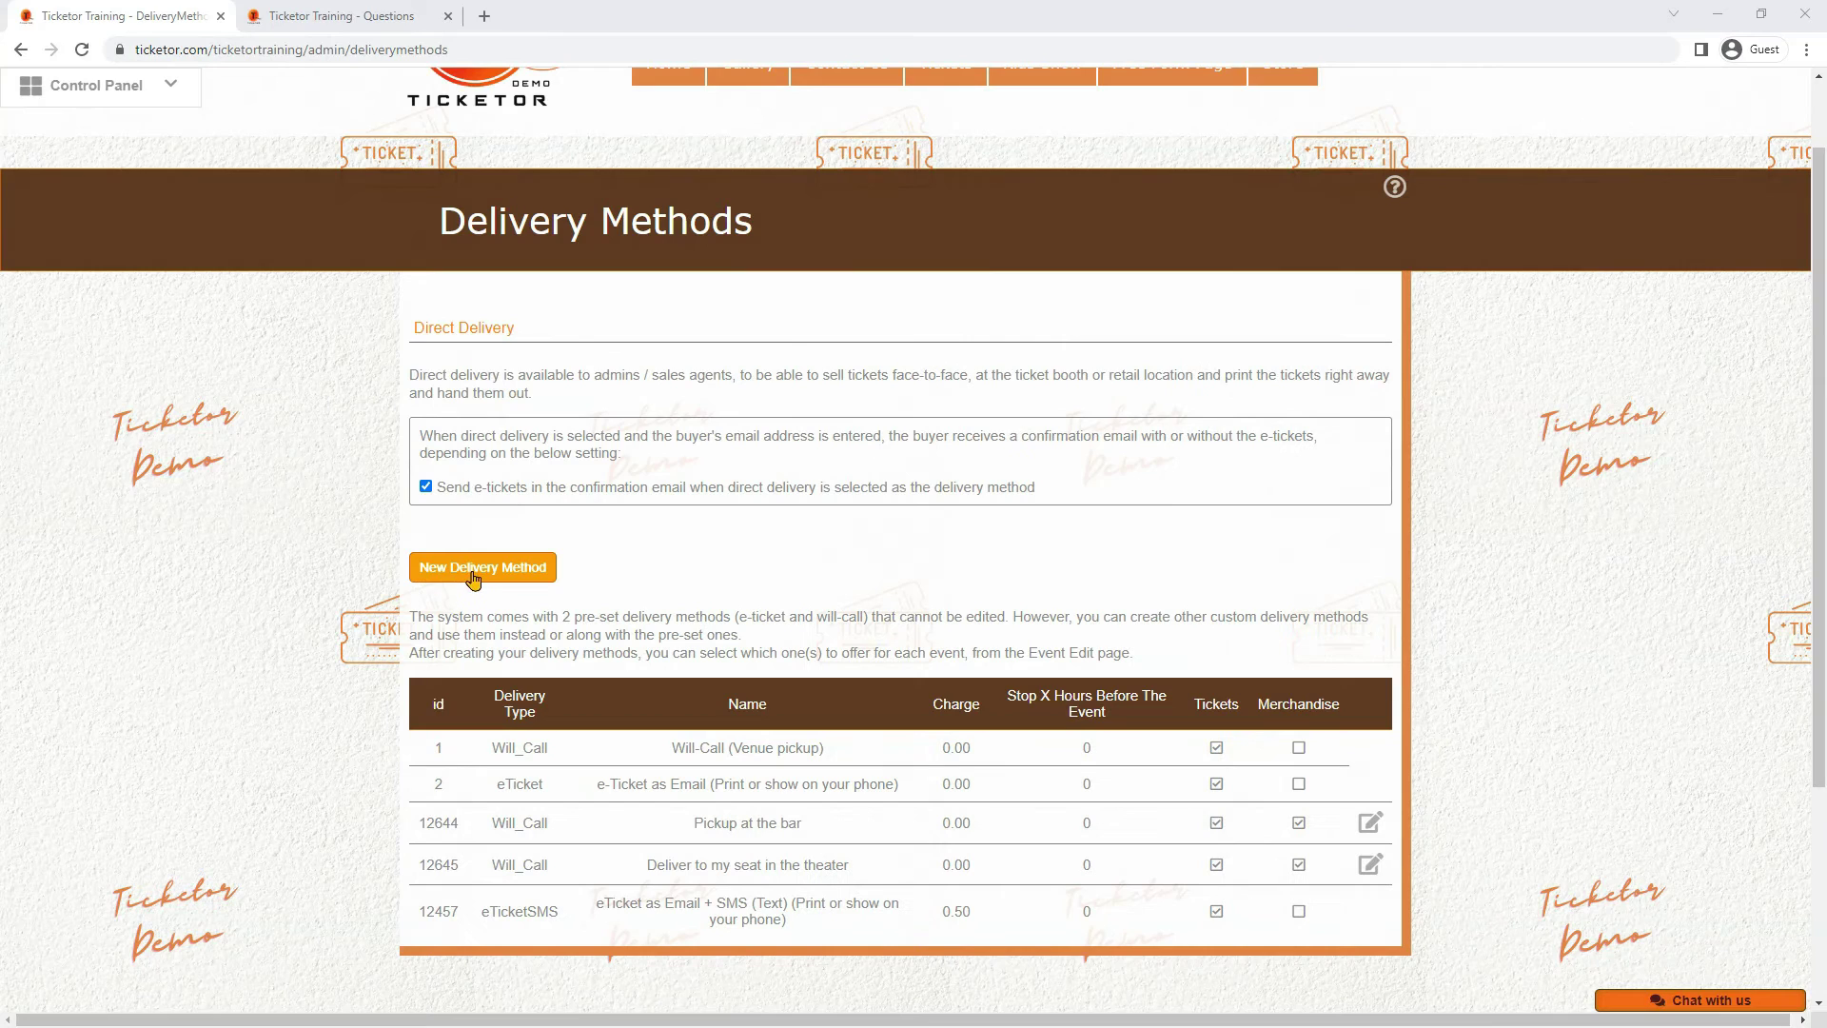
Add a Mail / Post / Delivery method named 'Local Delivery' described as 'Within 10 miles'
left_click(476, 574)
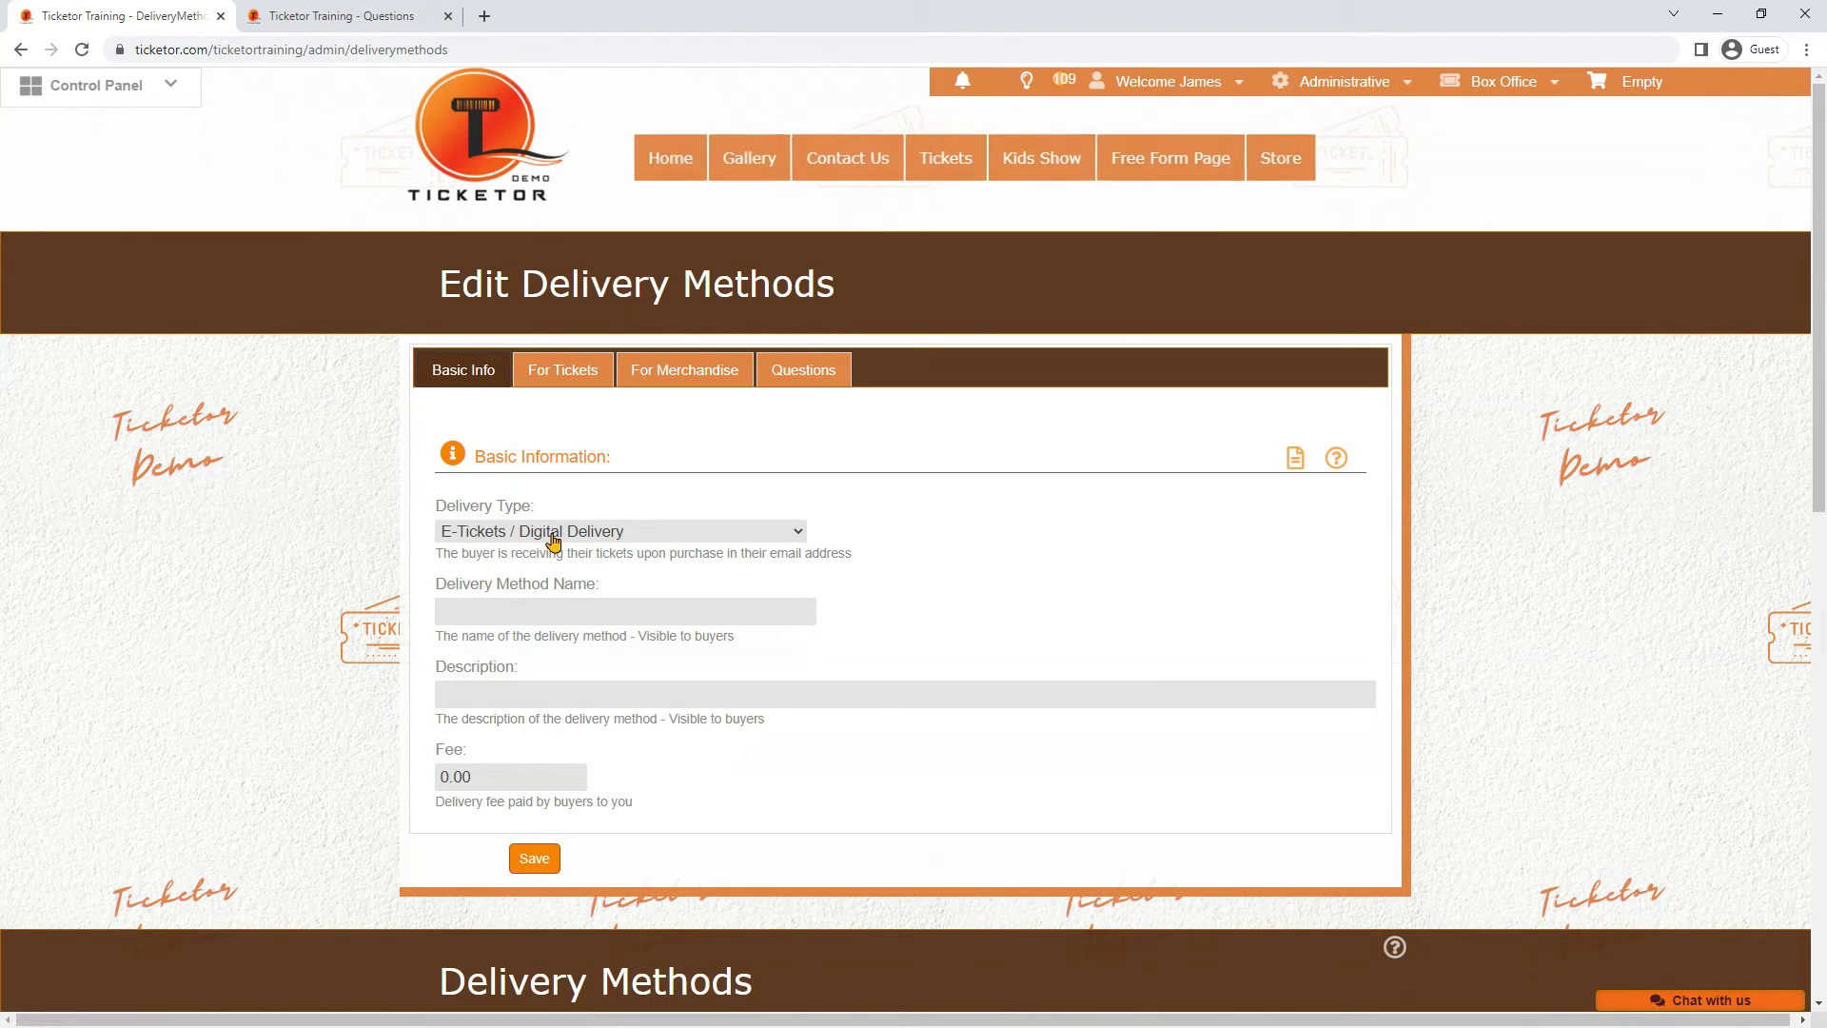
left_click(554, 535)
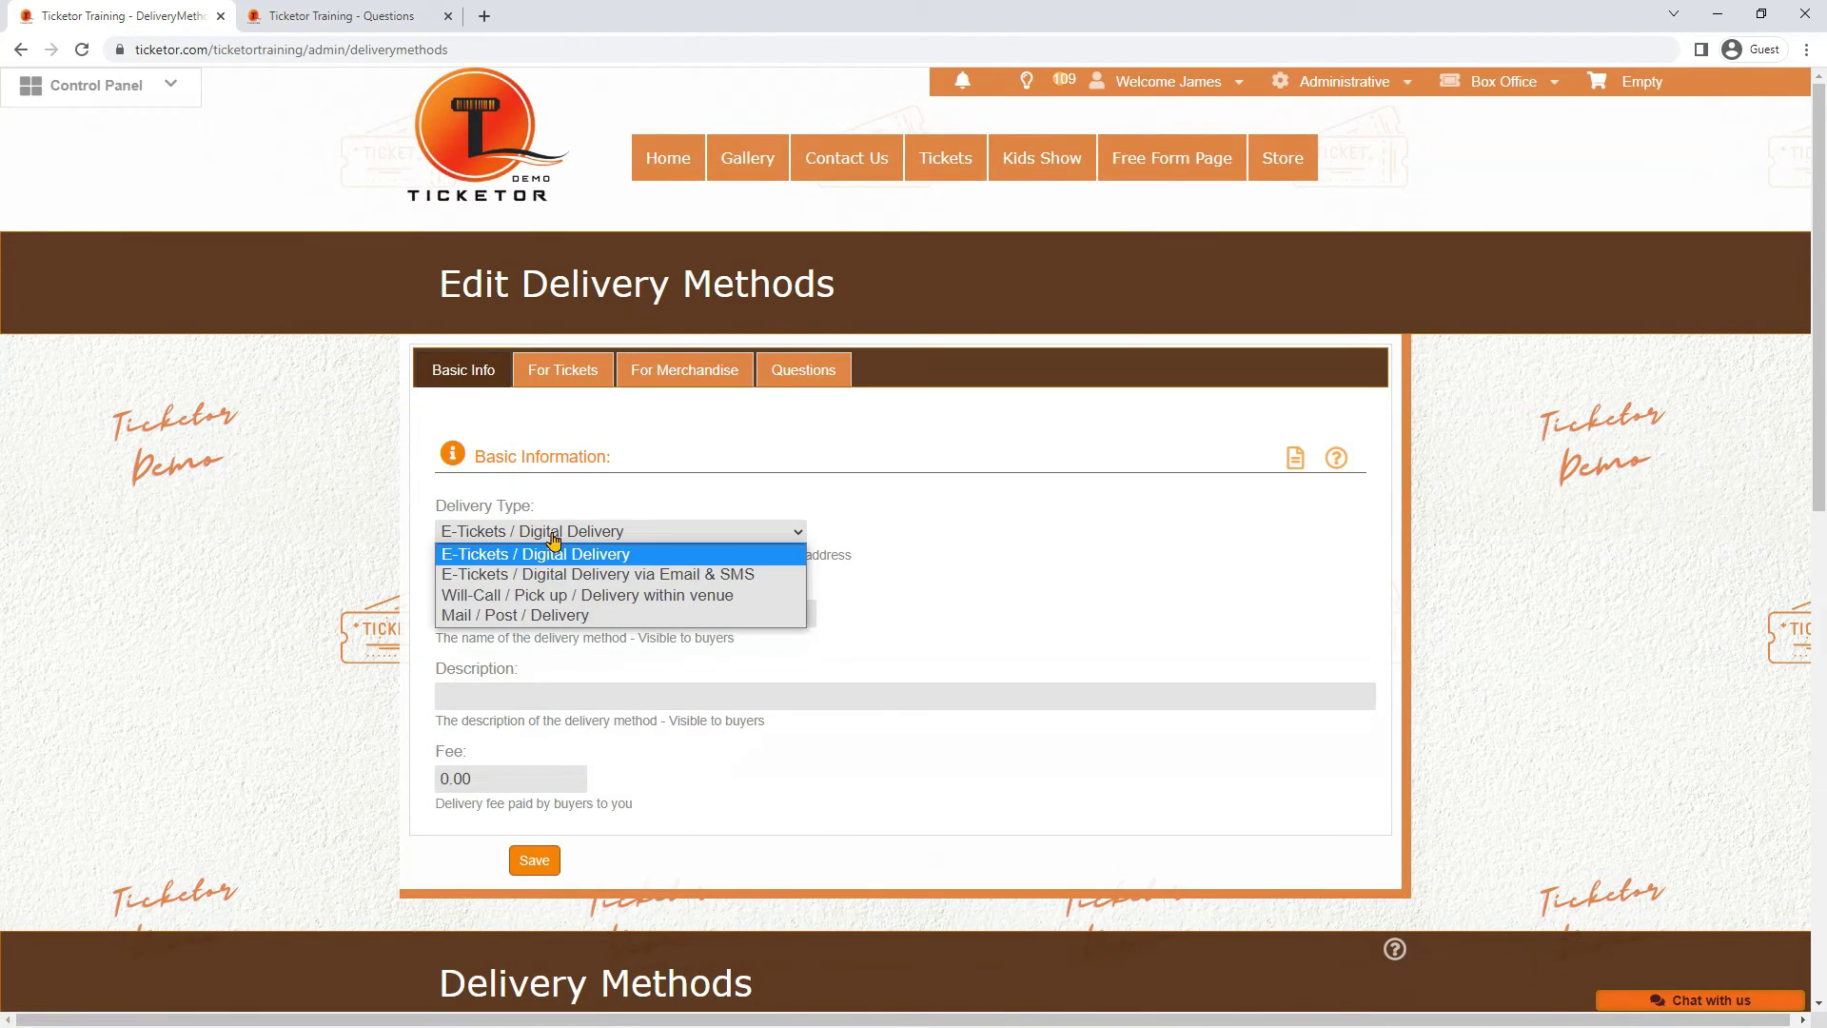
left_click(552, 619)
left_click(540, 614)
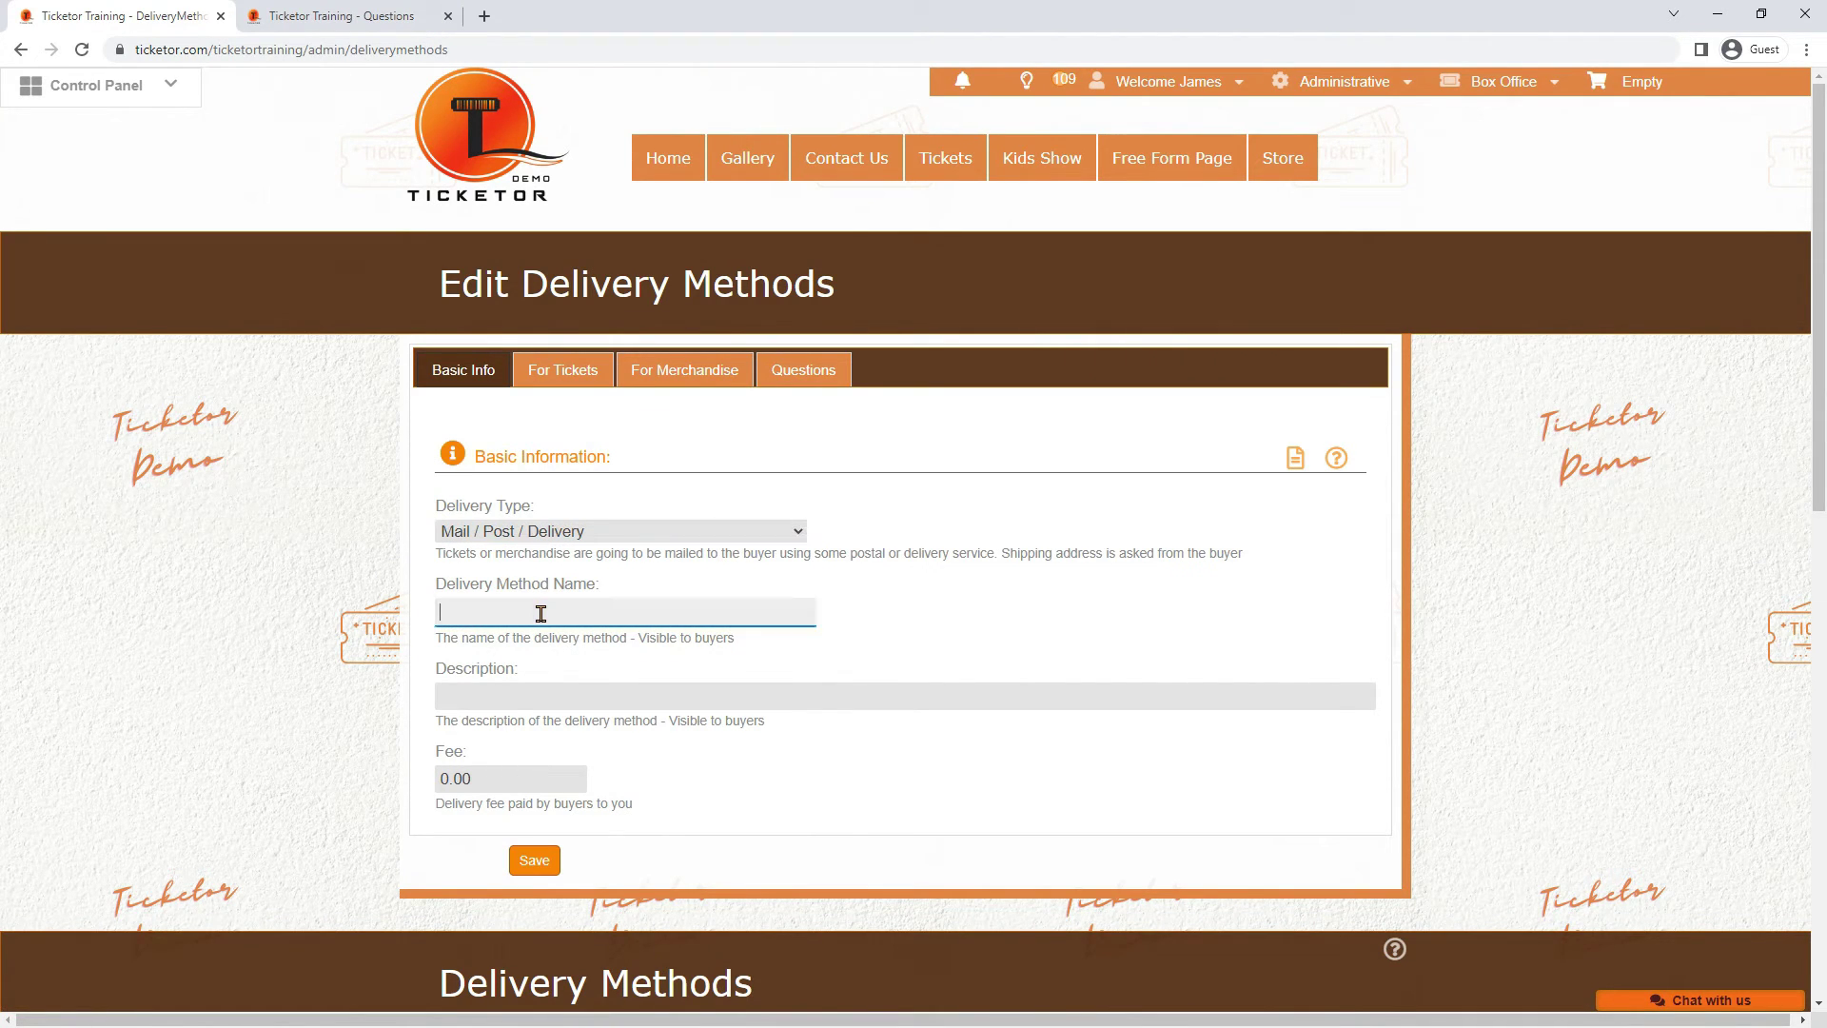
type("Local Delivery")
key("Tab")
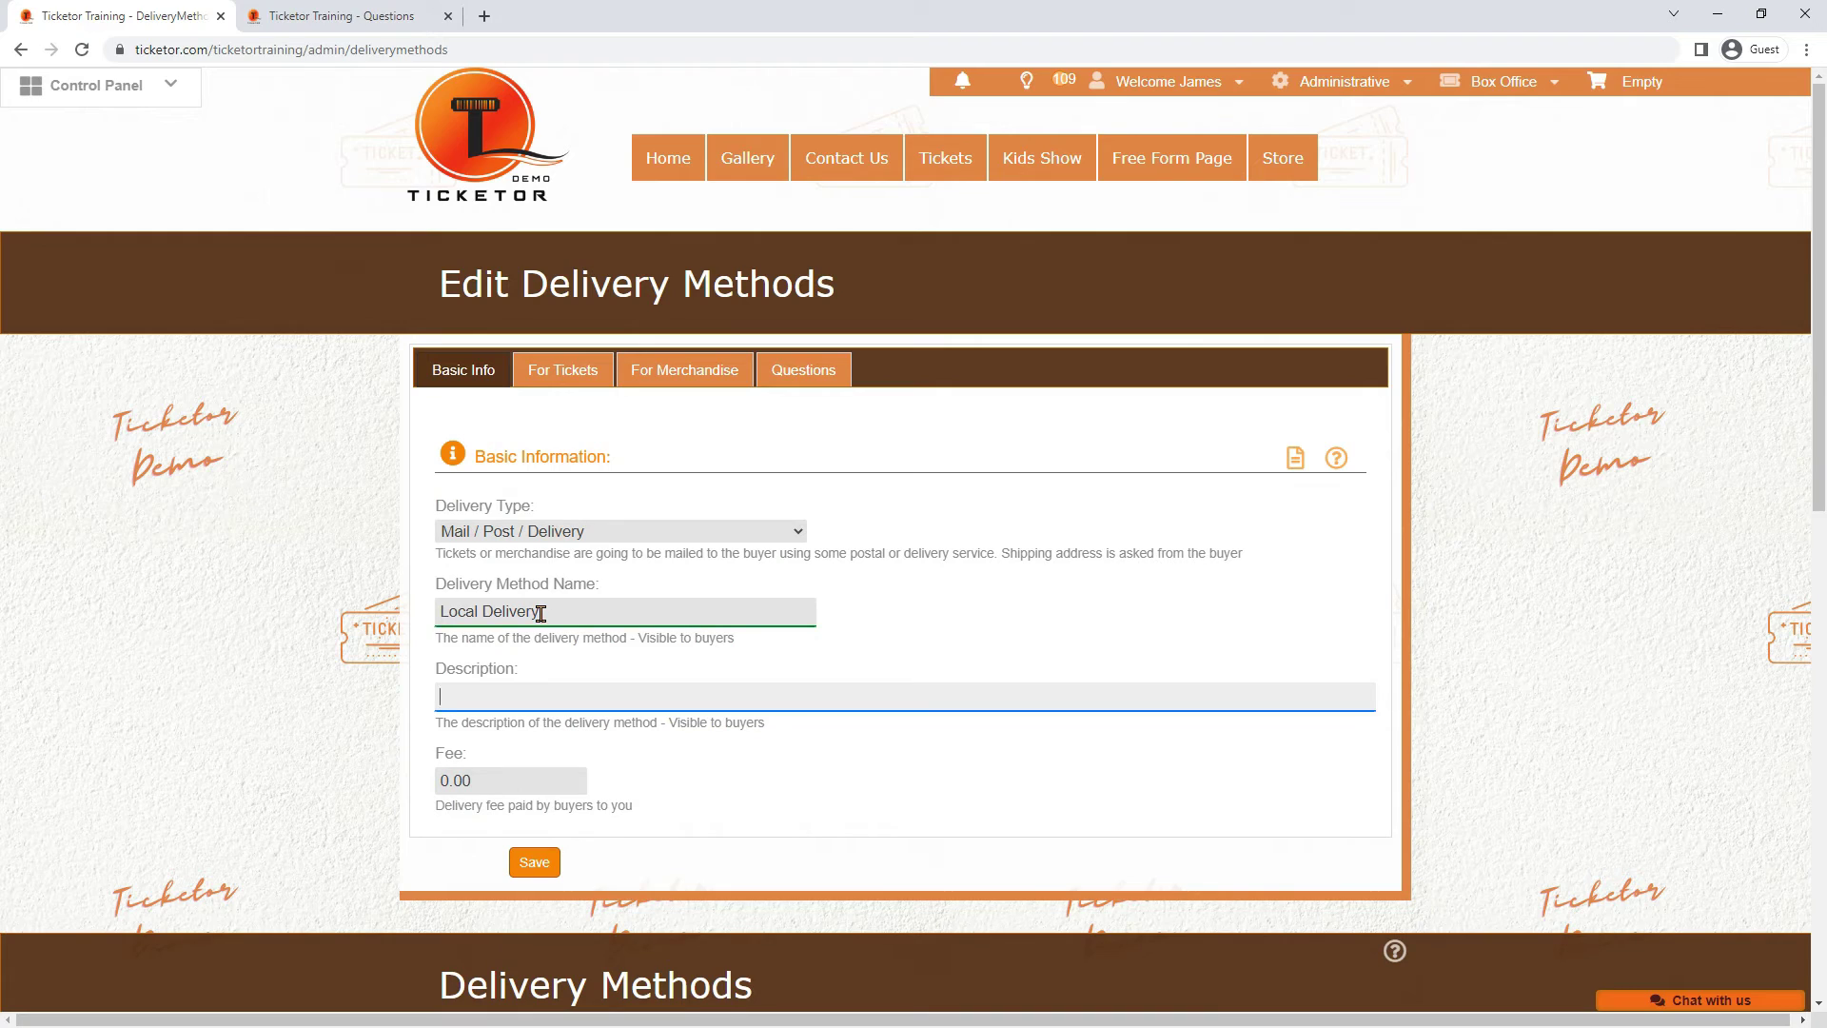
type("Within 10 miles")
Set its delivery fee to 10 and select the 1000 items value in the merchandise settings
left_click_drag(497, 780, 408, 780)
type("10")
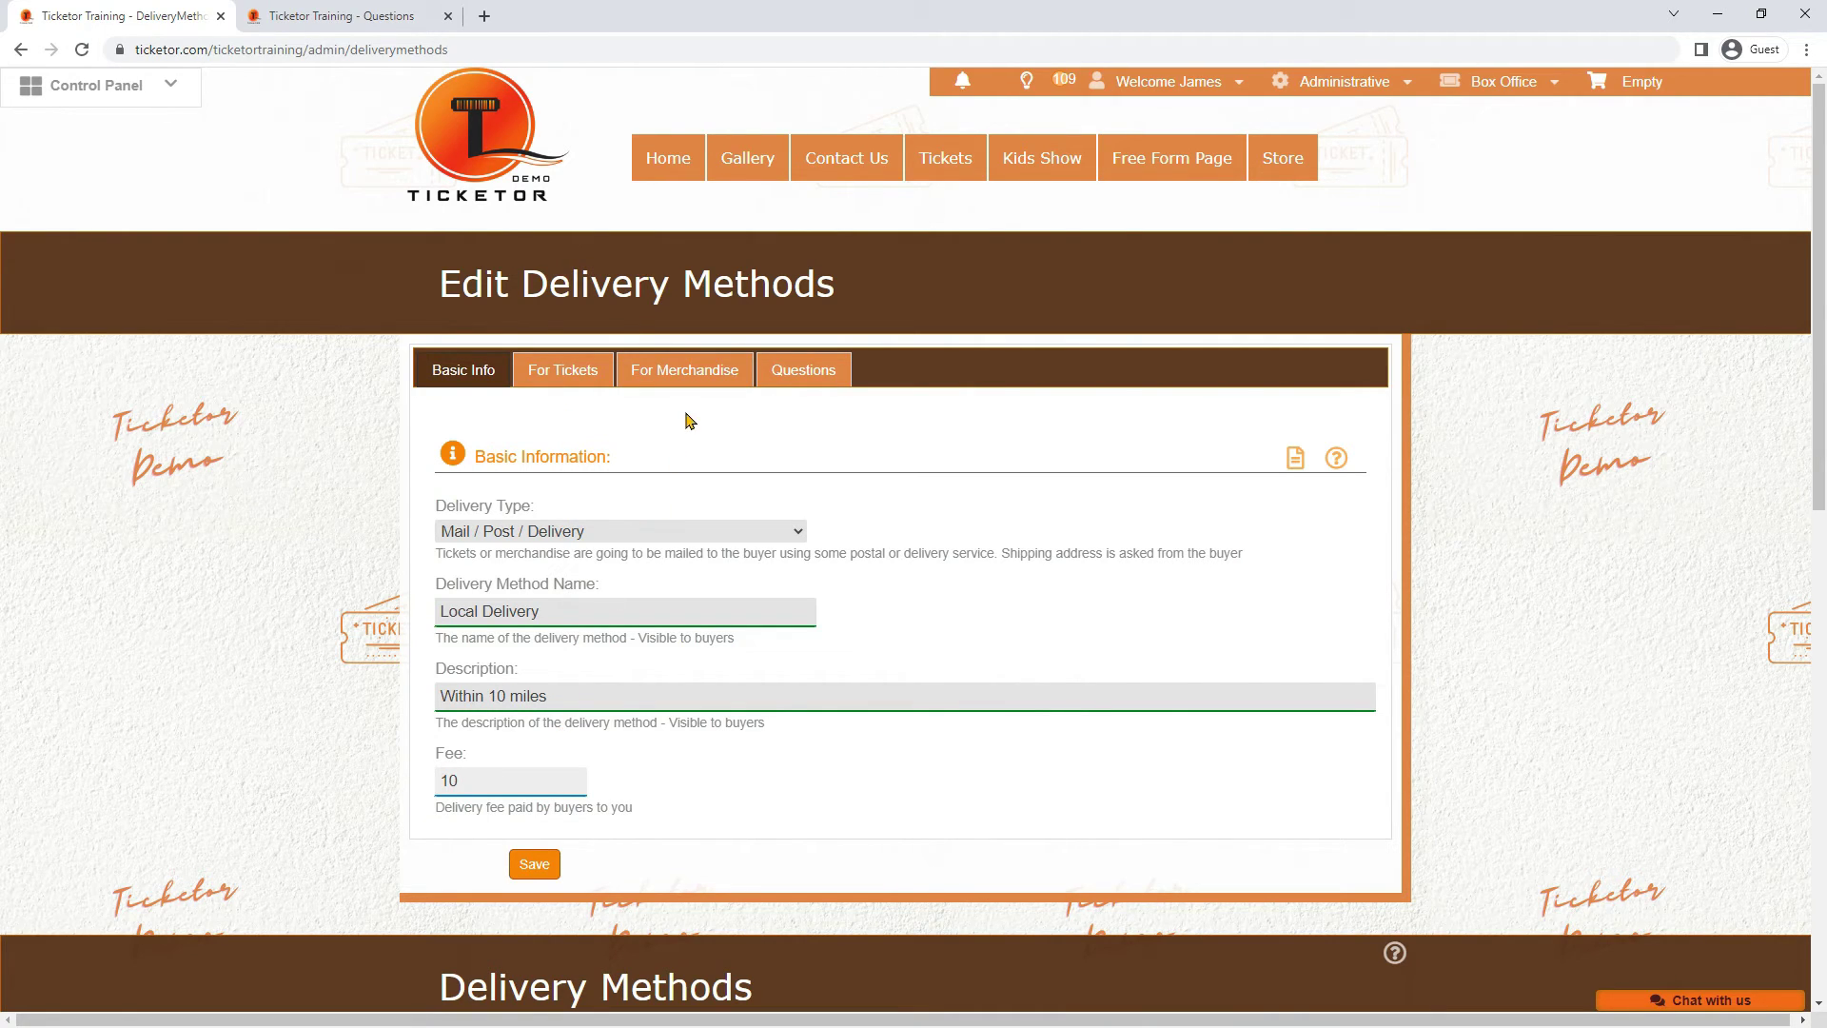
left_click(682, 367)
left_click_drag(614, 549, 535, 549)
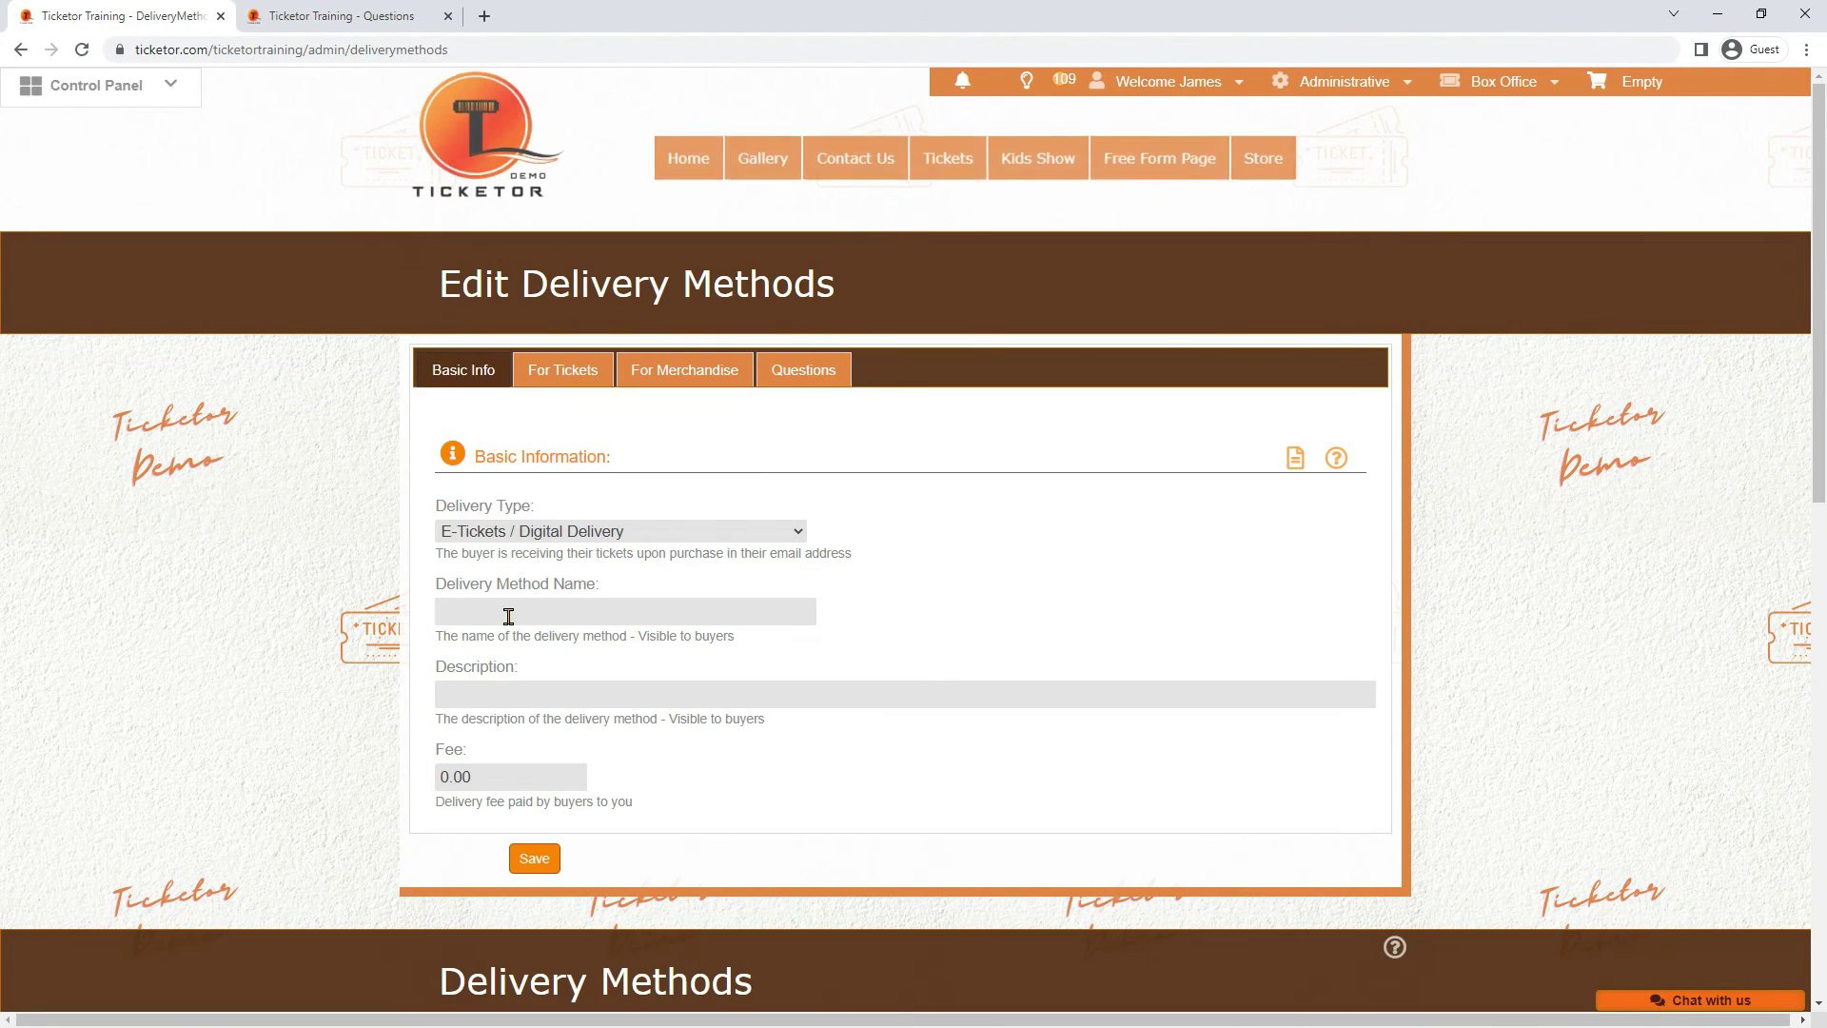
Create a Mail / Post / Delivery method with the pasted name '2-Day Air Shipping' and a fee of 10
left_click(461, 535)
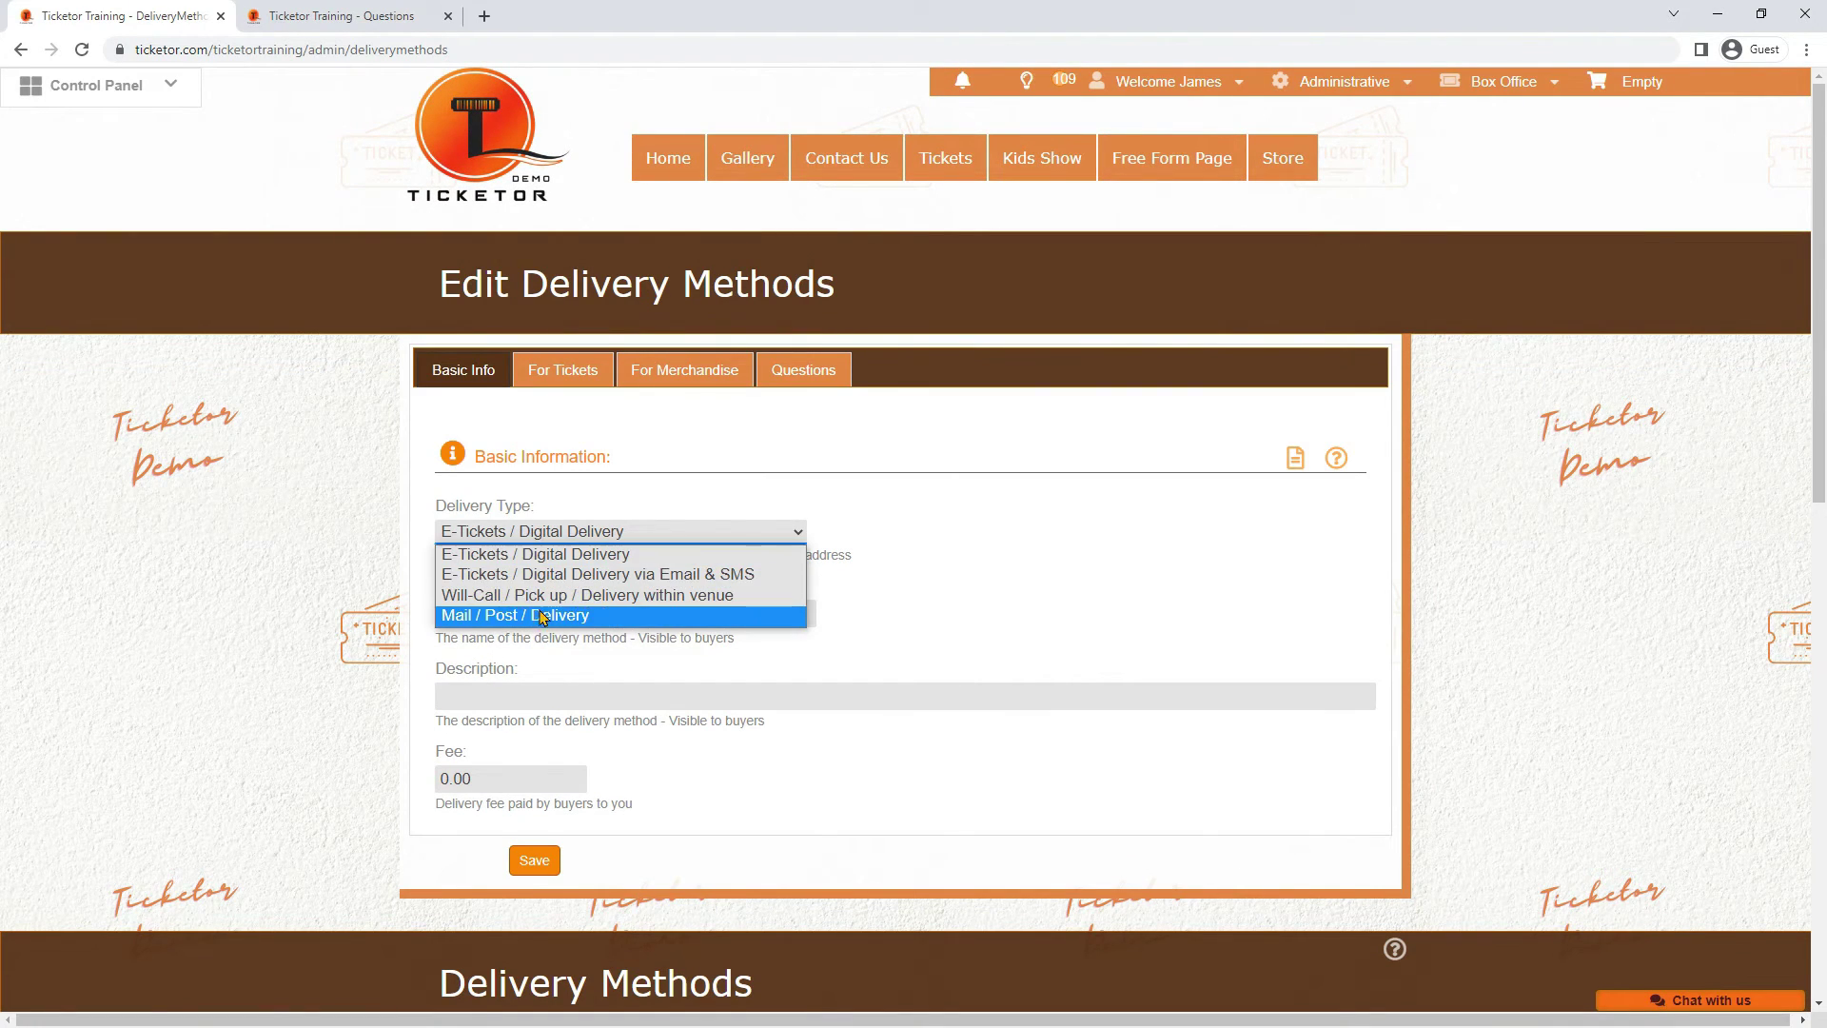
left_click(539, 616)
left_click(537, 619)
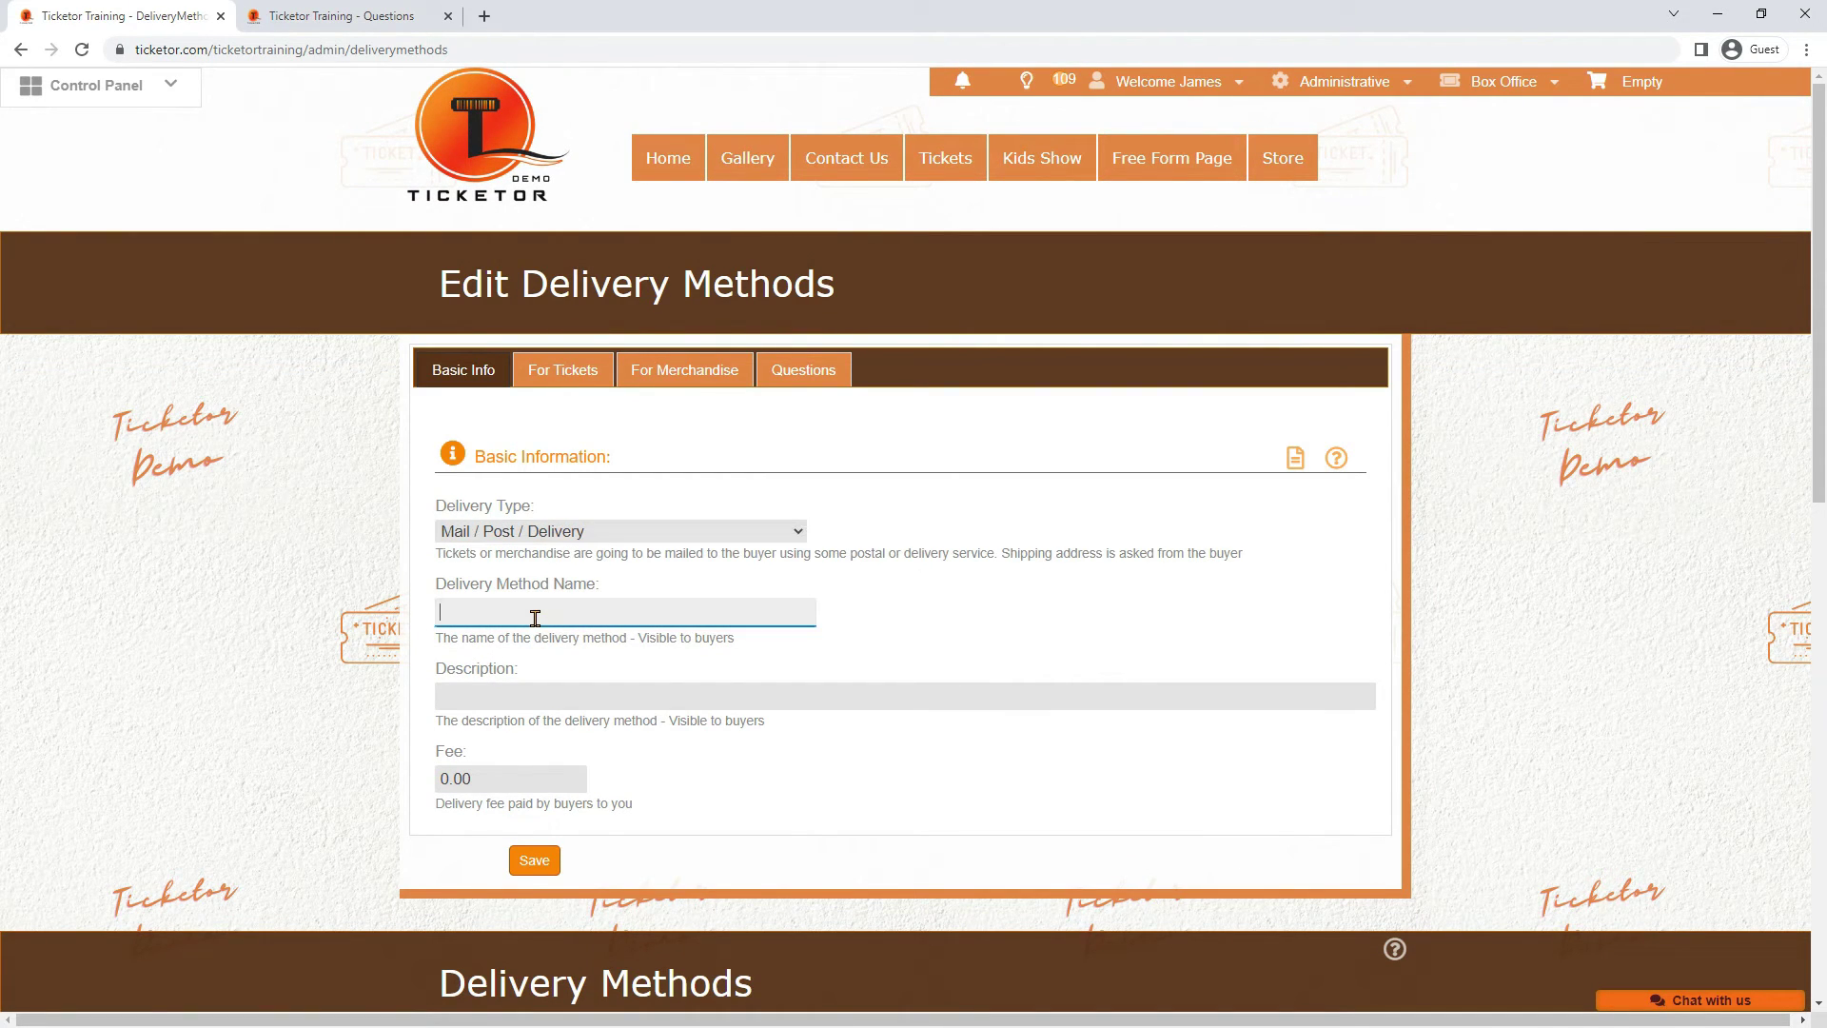
type("2-Day Air Shipping")
left_click(505, 693)
left_click(499, 777)
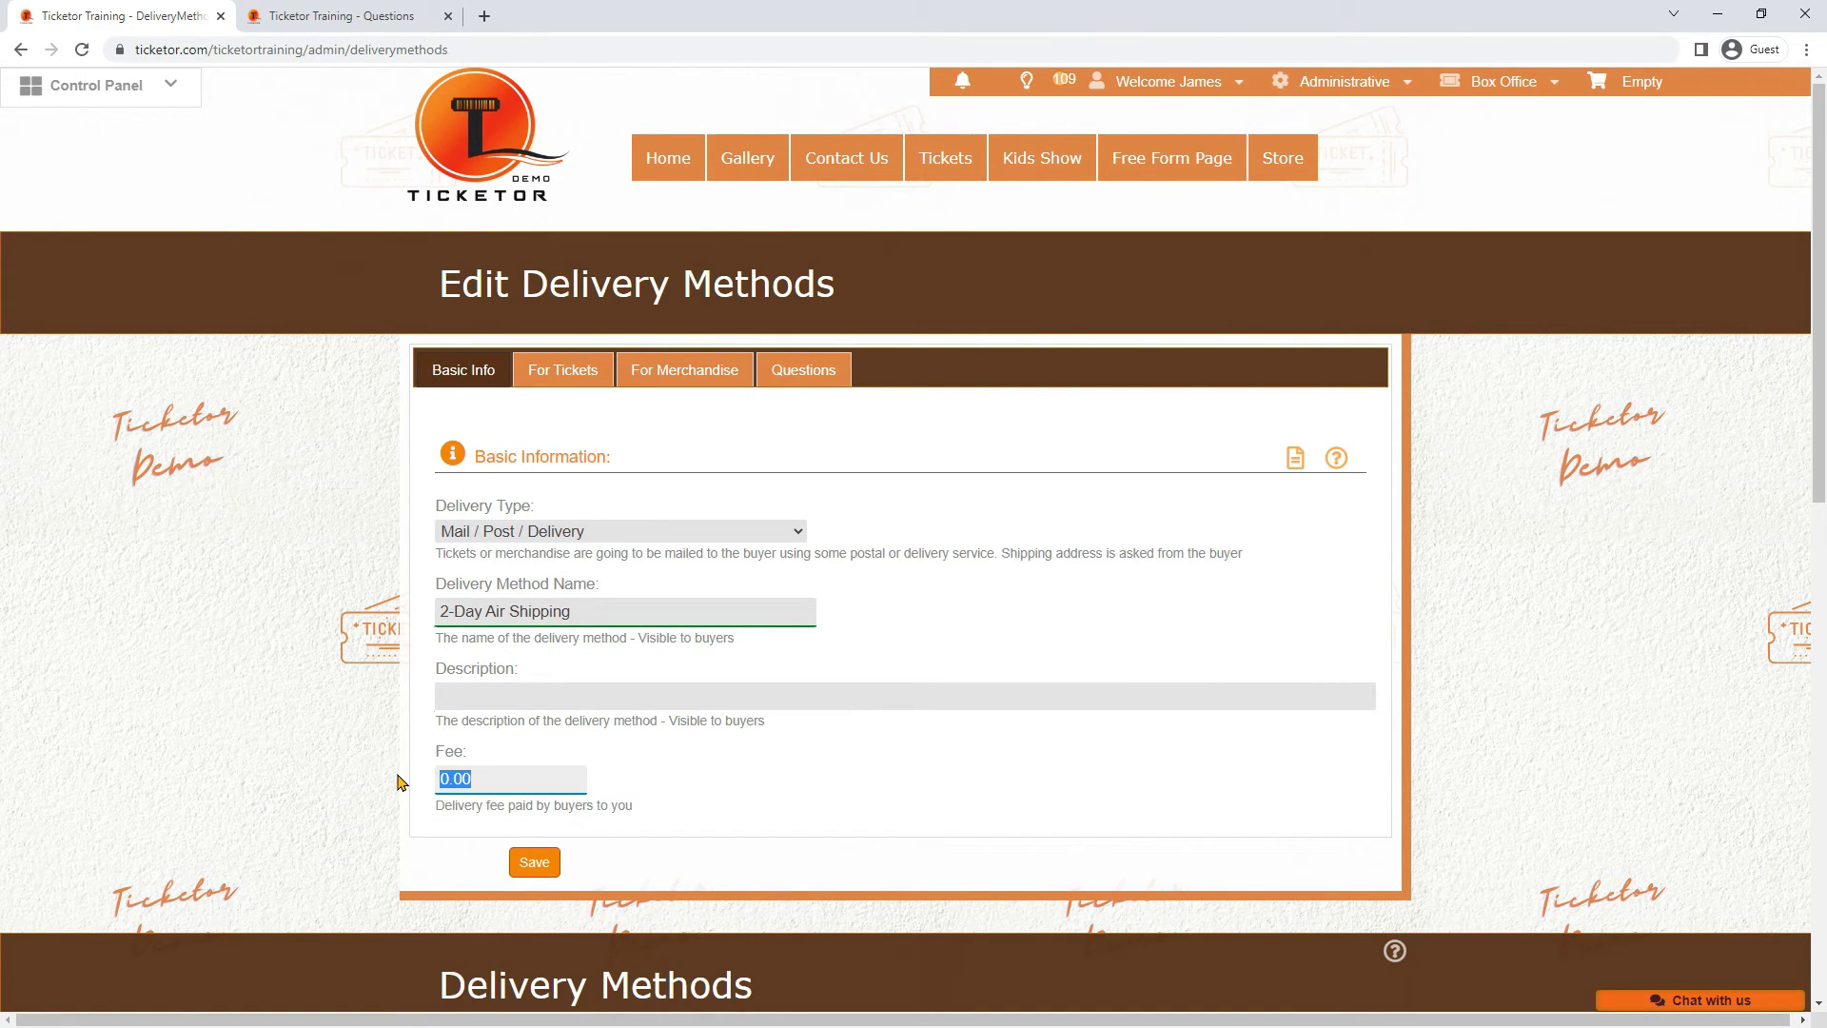
type("12")
left_click_drag(477, 779, 423, 775)
type("10")
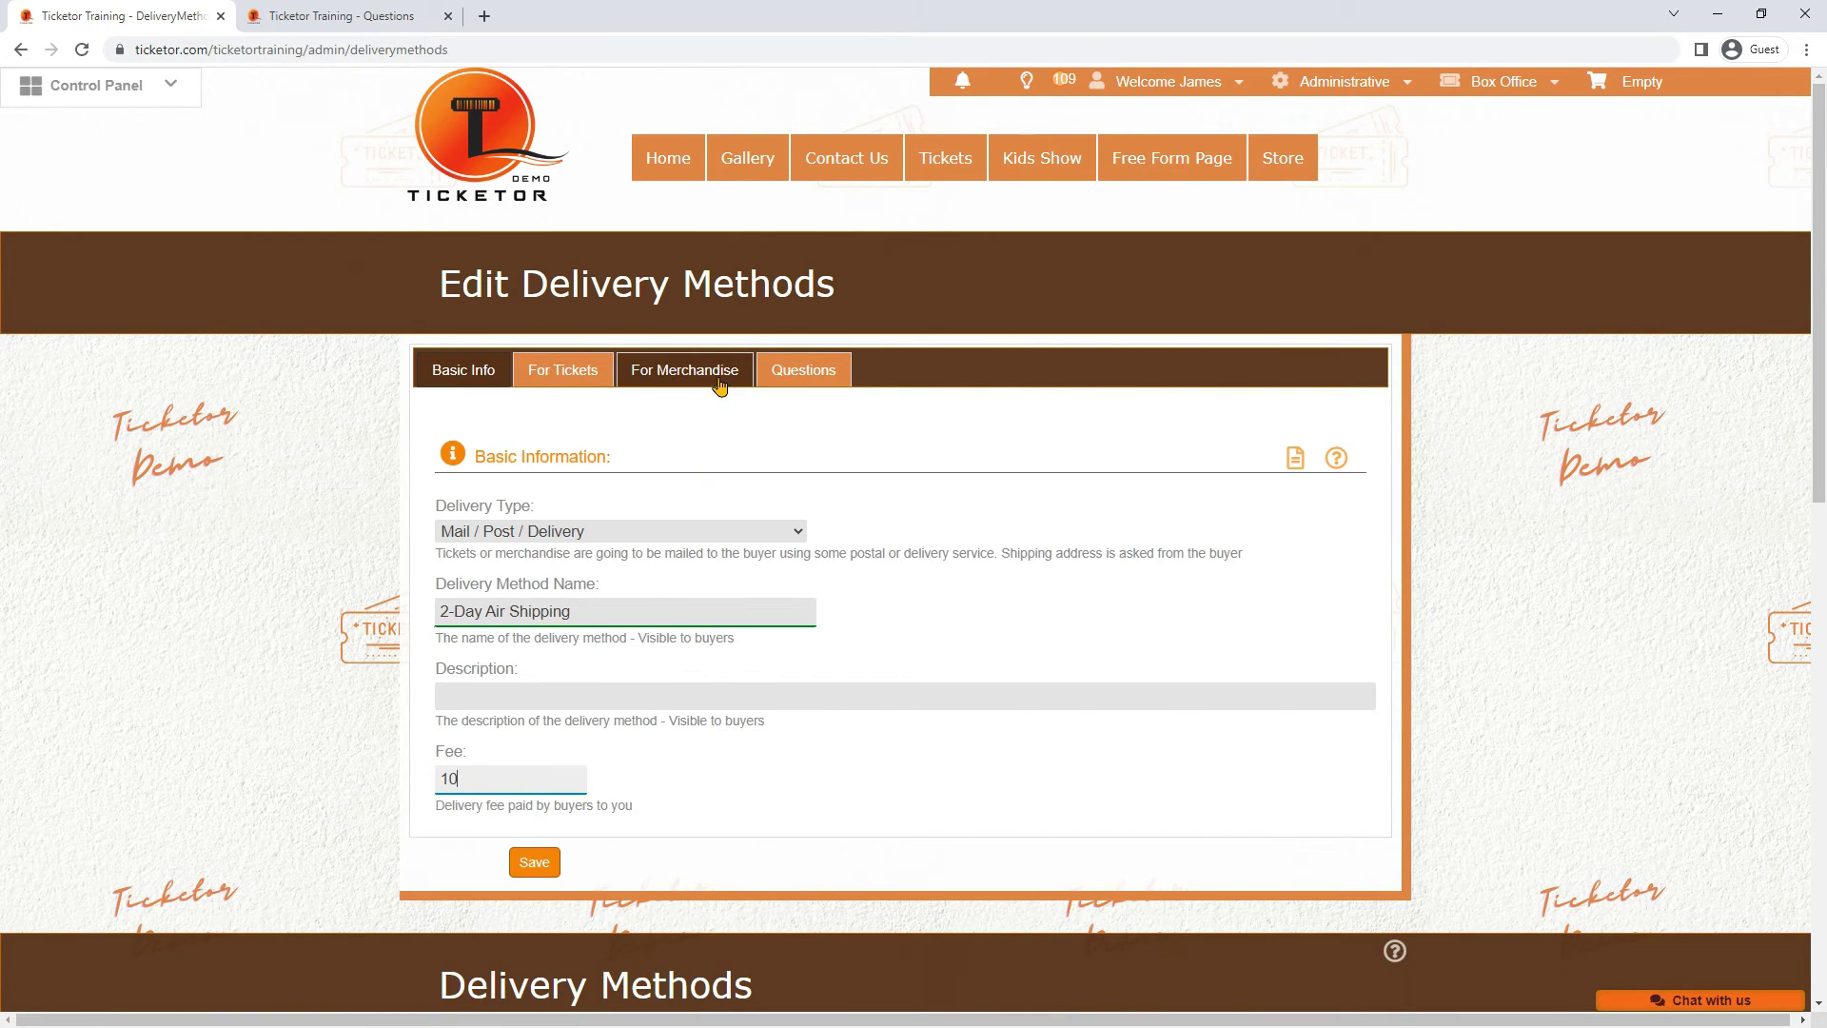
Charge the fee per 1 item, not shared across cart items, and save the method
left_click(719, 381)
left_click_drag(609, 549, 496, 552)
type("1")
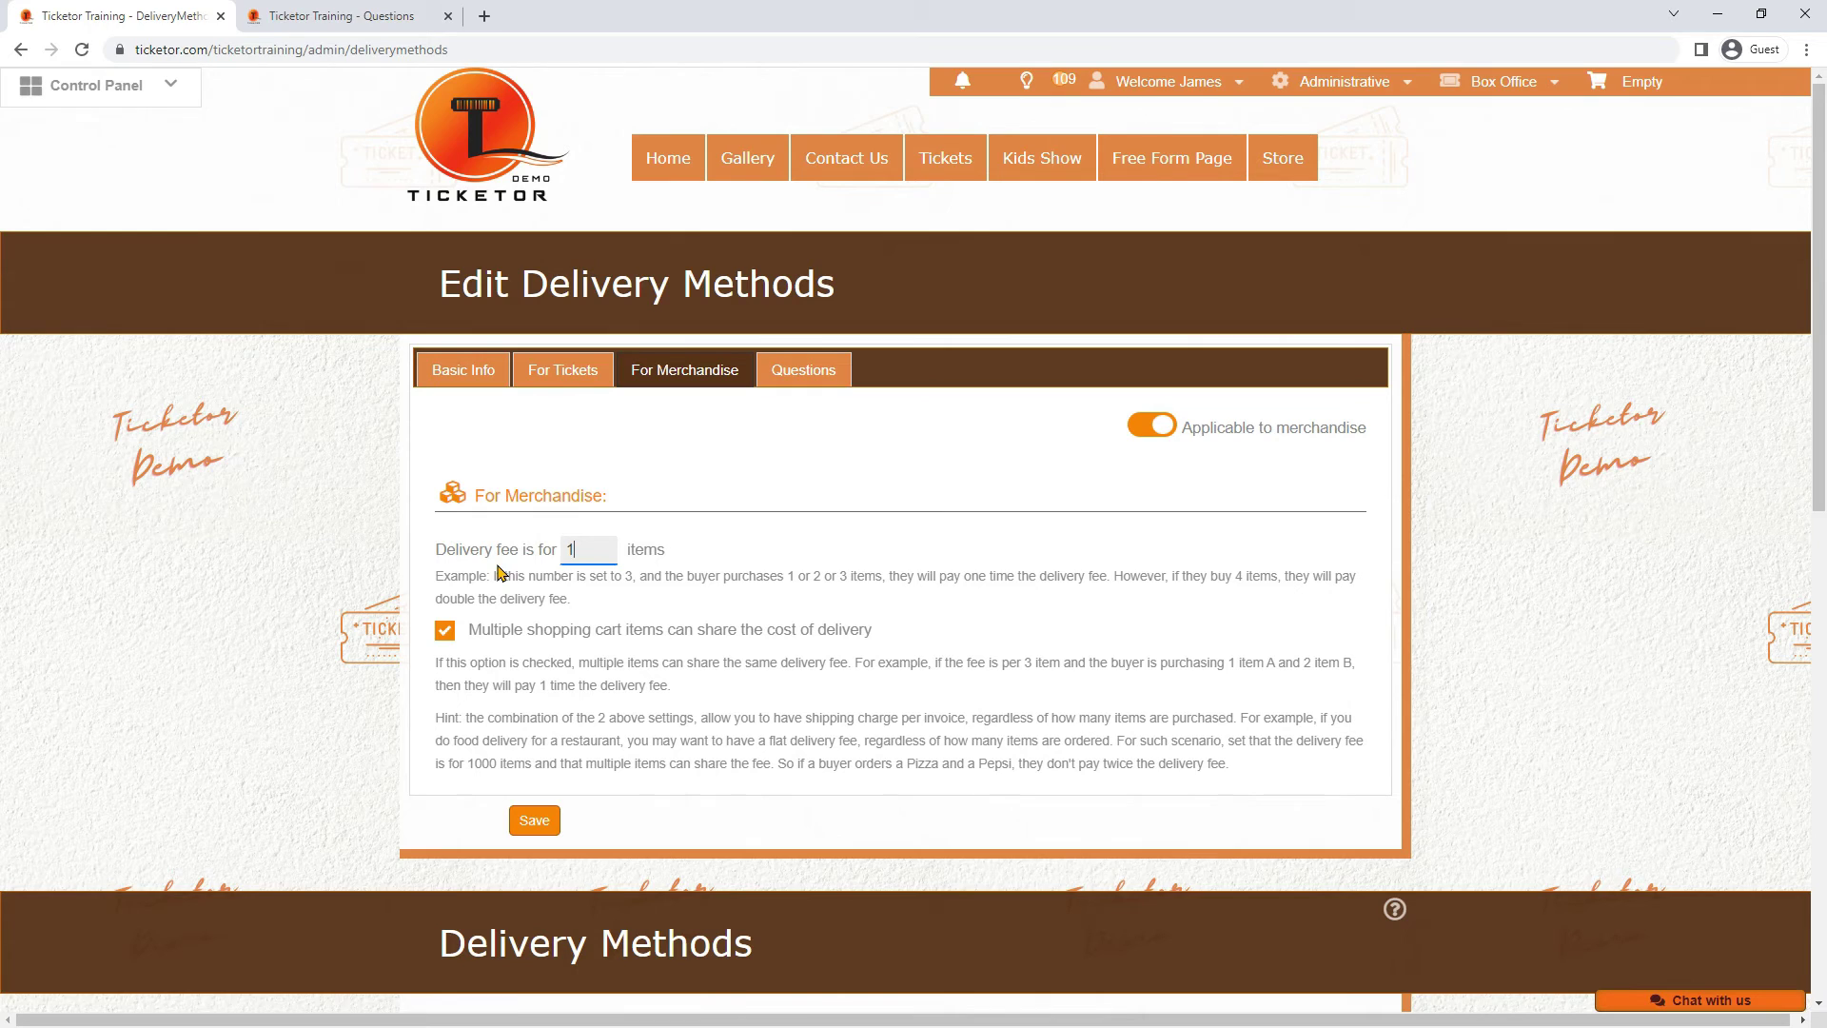
left_click(451, 637)
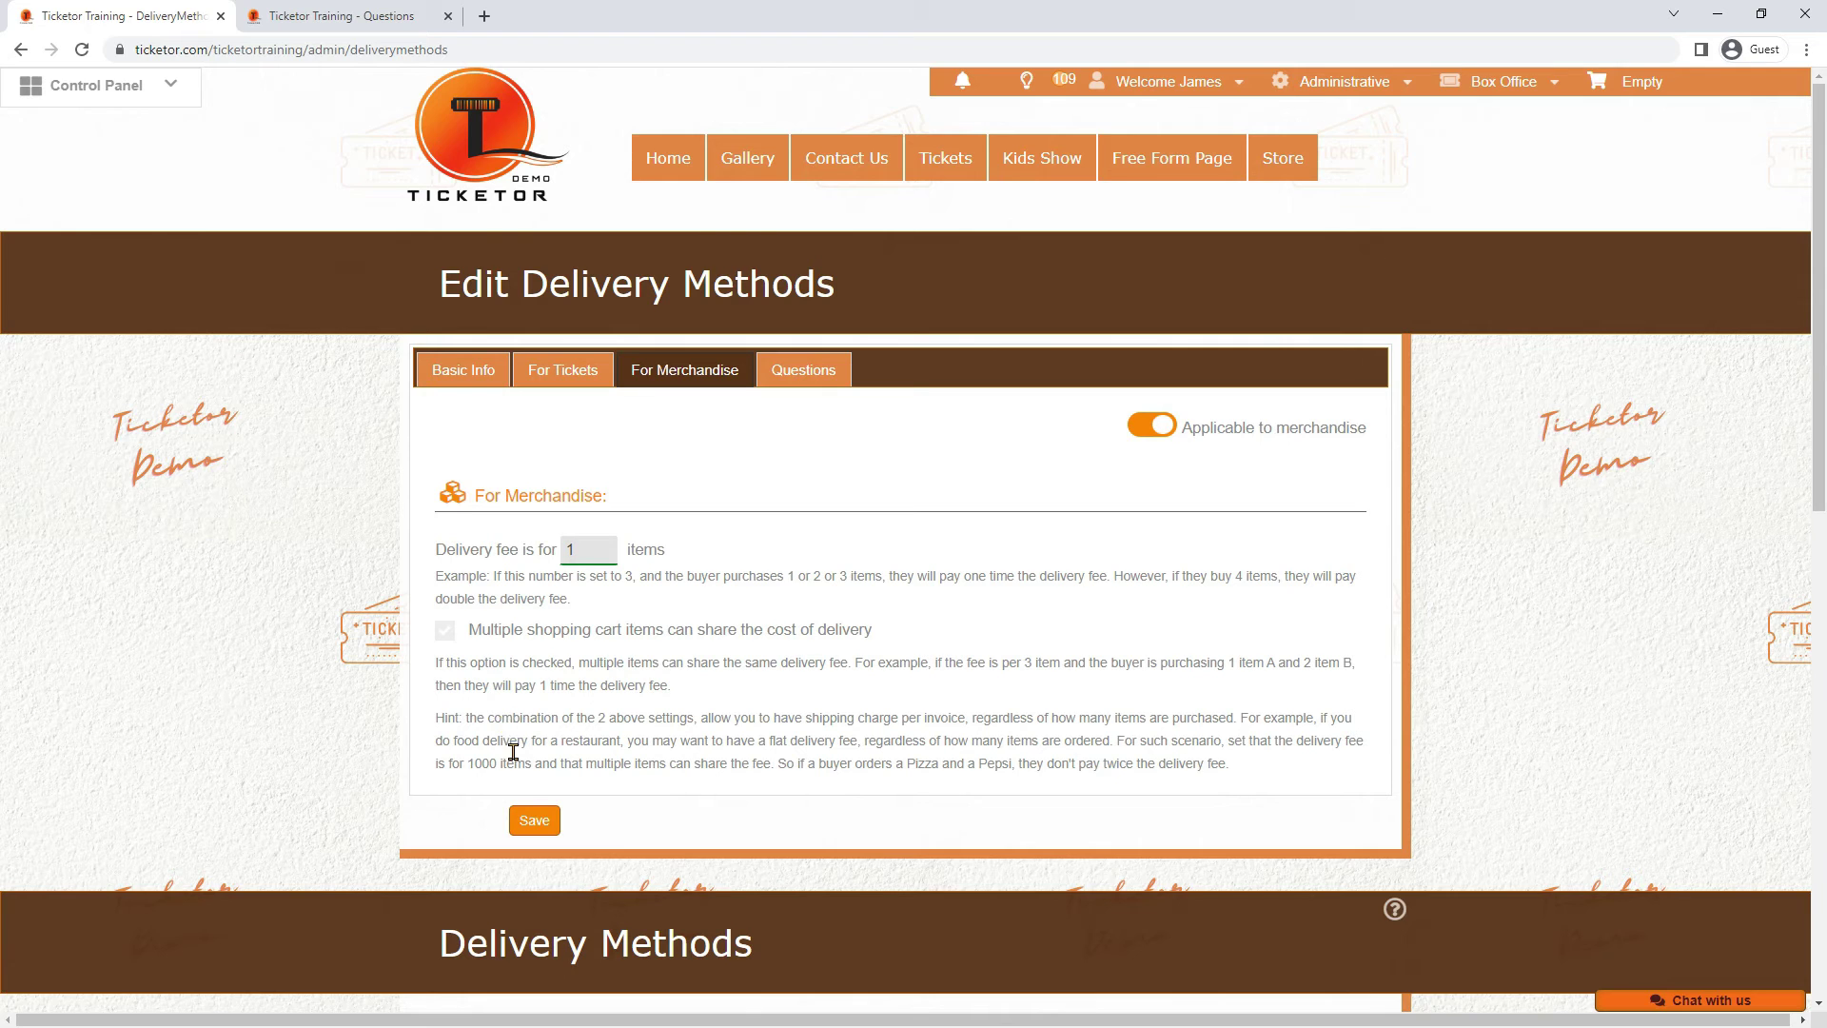
left_click(529, 822)
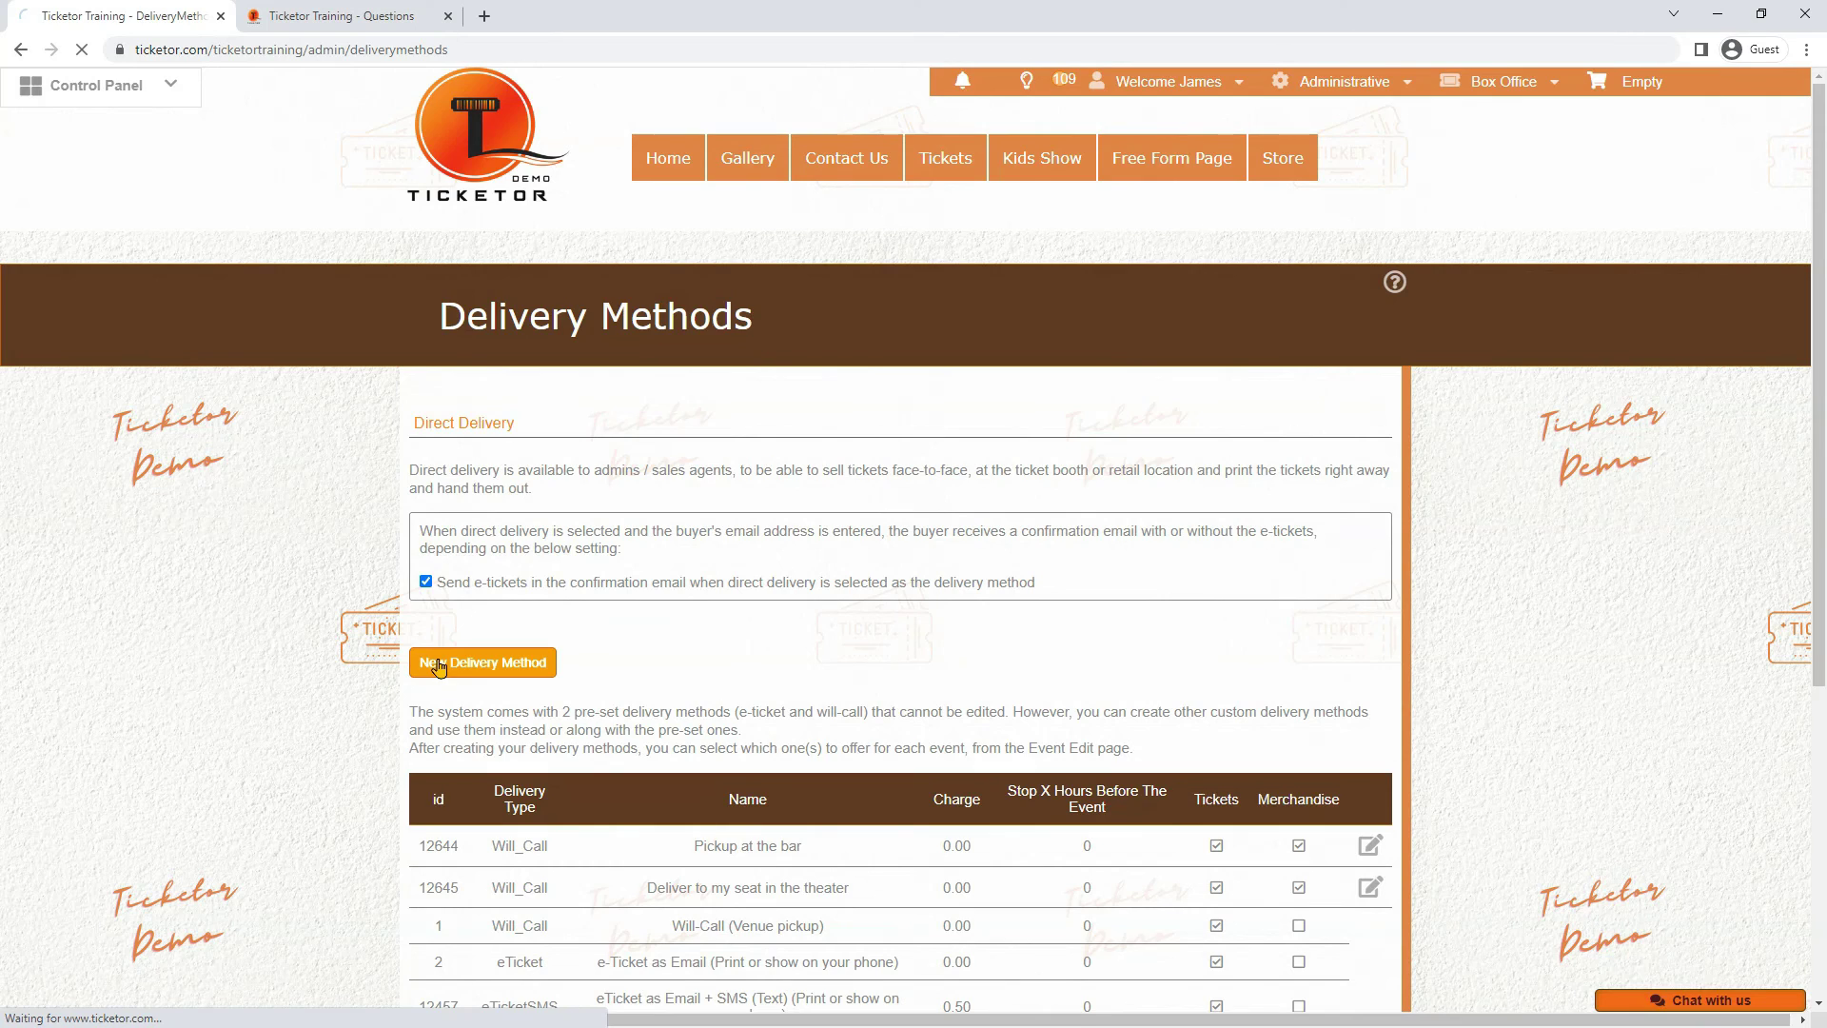
Add another Mail / Post / Delivery method '2-Day Air Shipping' with fee 10 and description 'Up to 5 BDs'
left_click(437, 661)
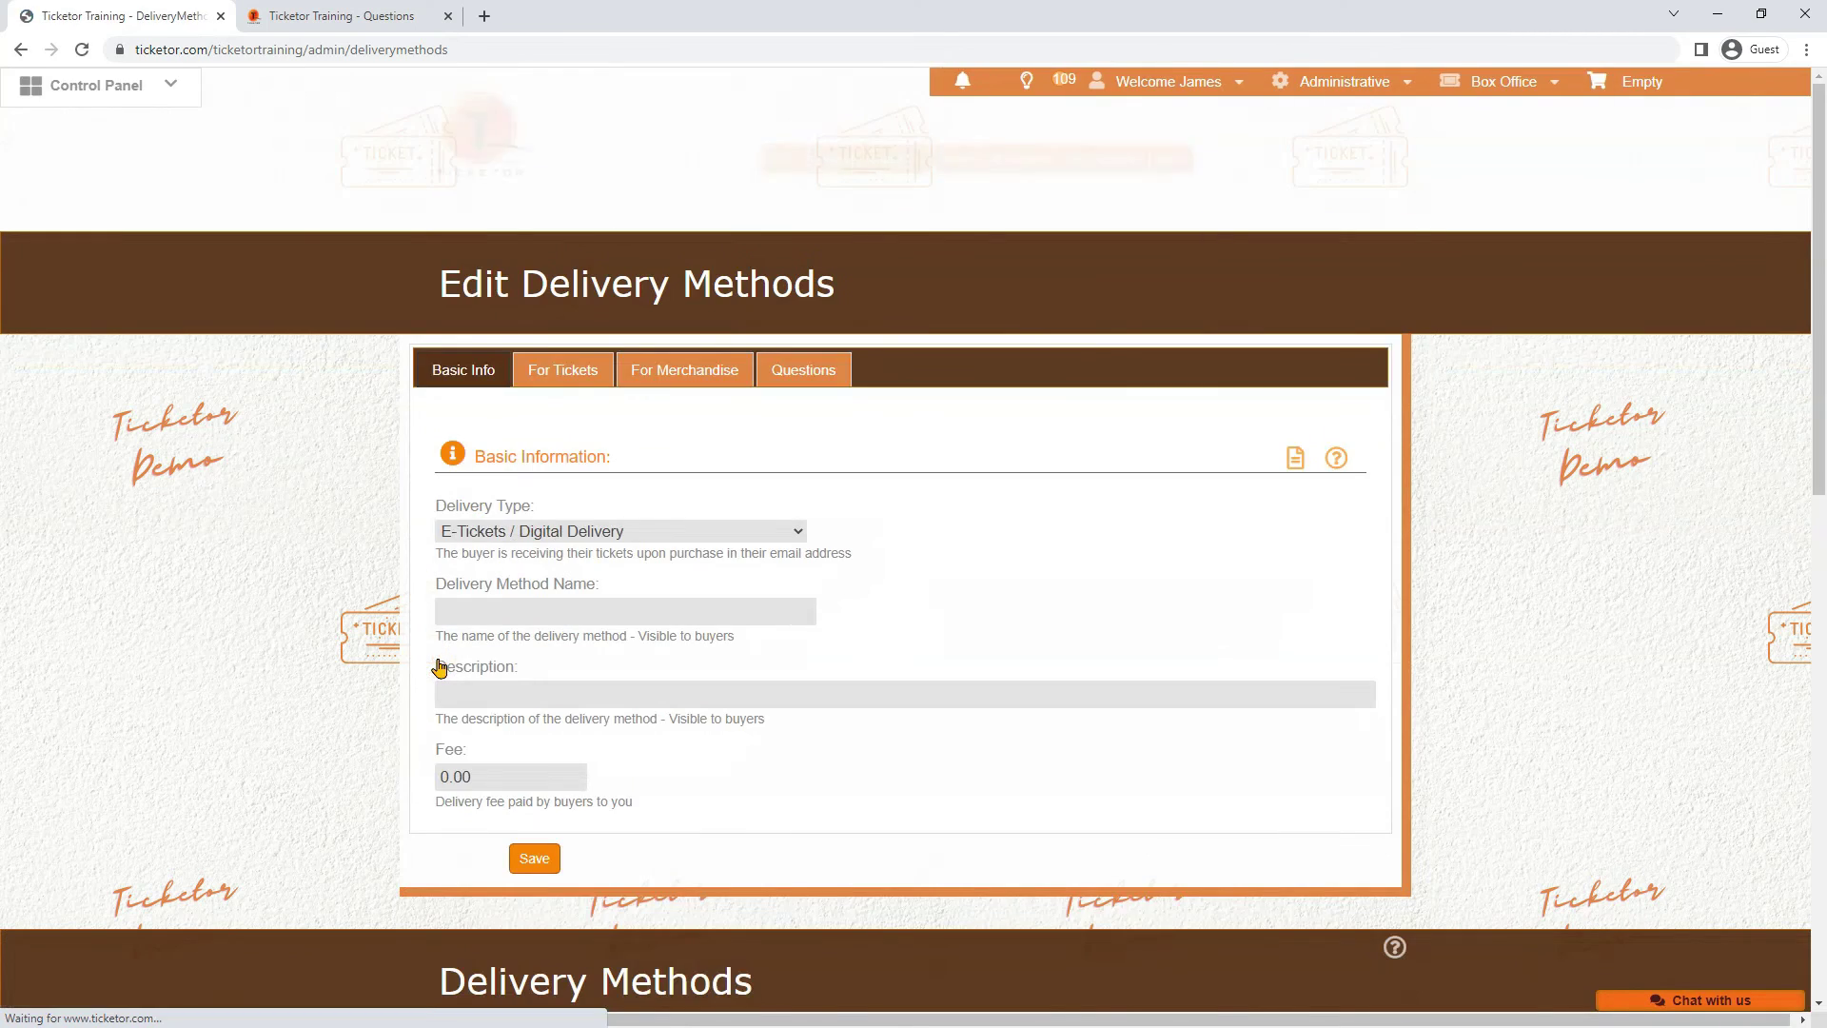
left_click(568, 533)
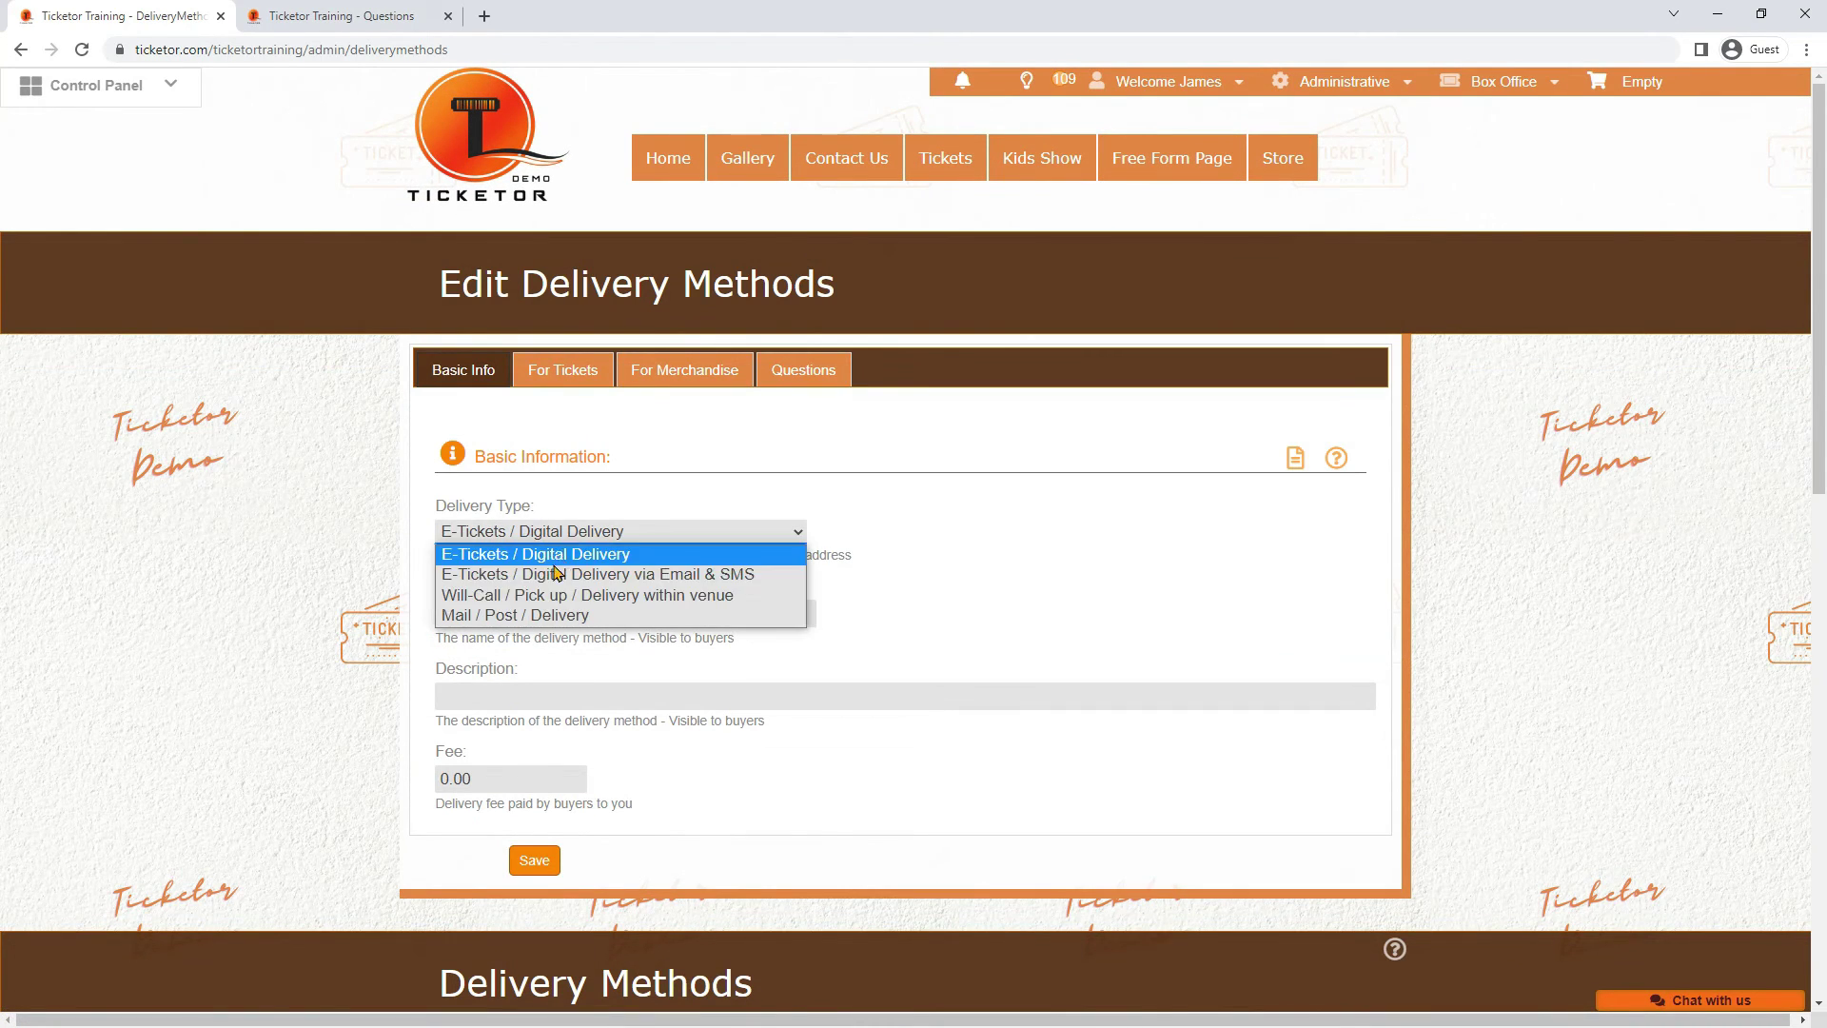
left_click(510, 612)
left_click(510, 613)
type("2-Da")
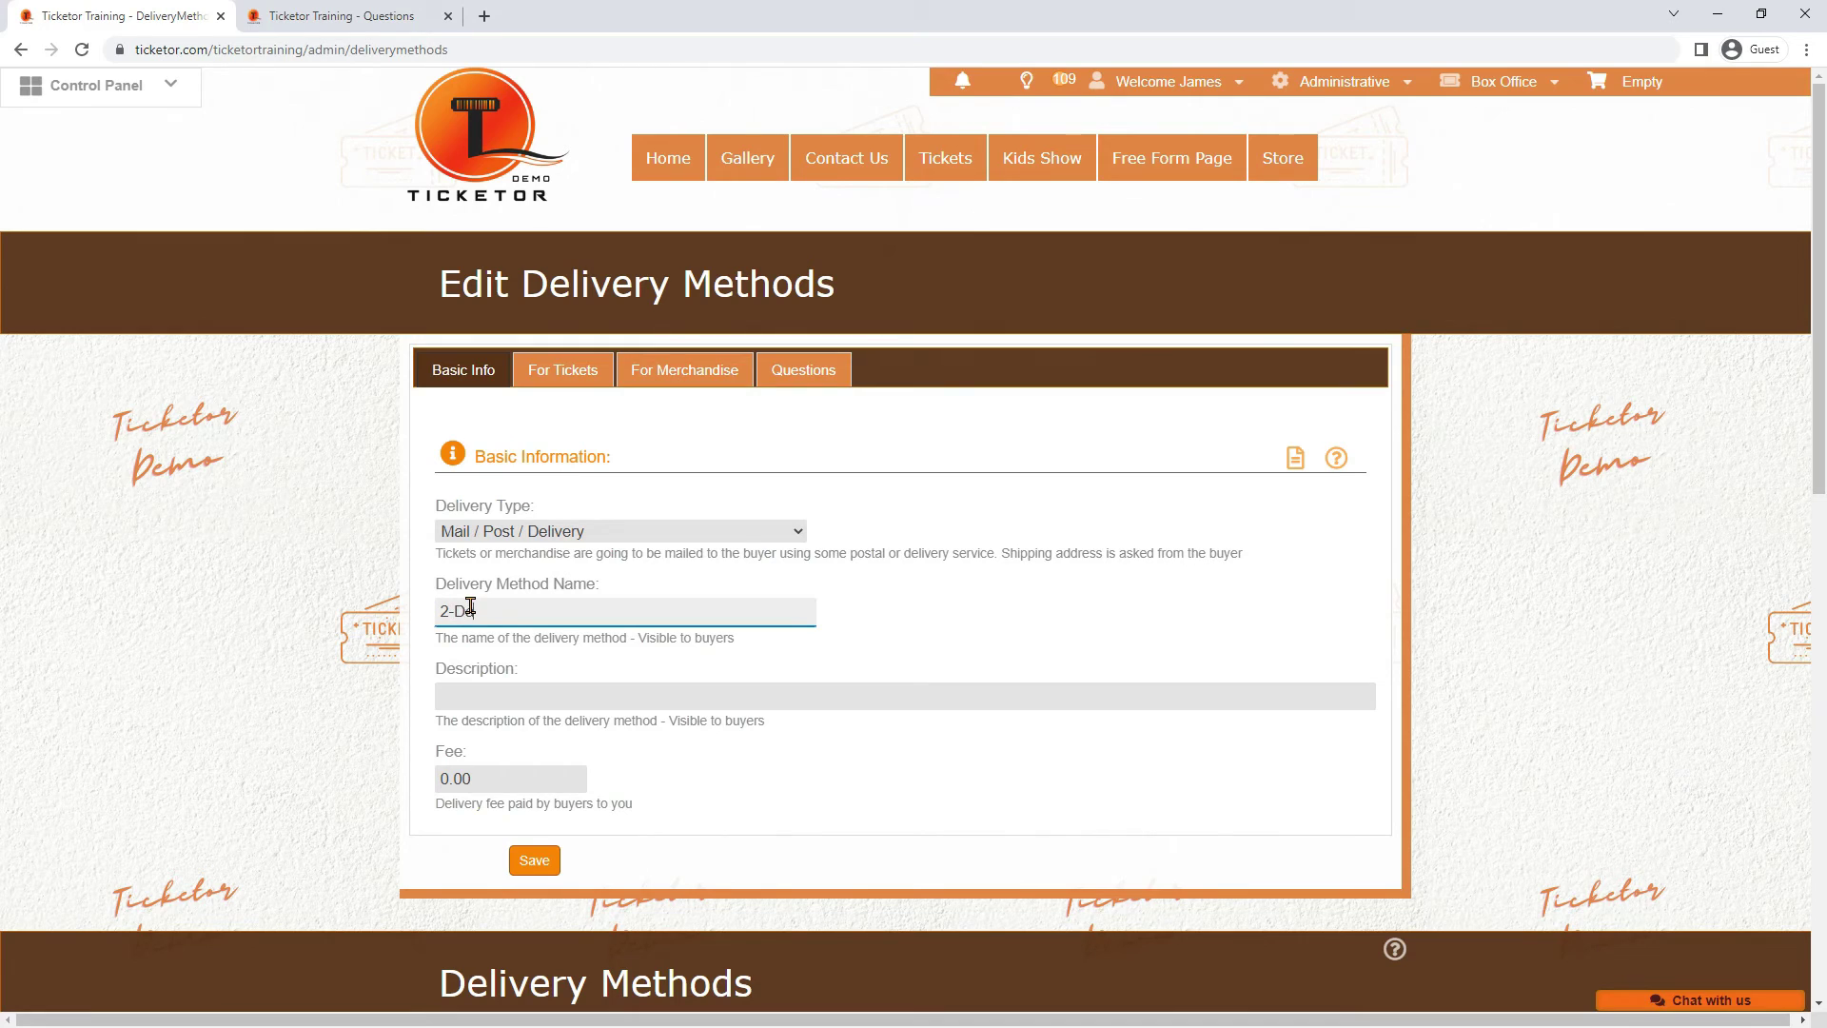
type("y Air Shipping")
left_click_drag(501, 772, 419, 796)
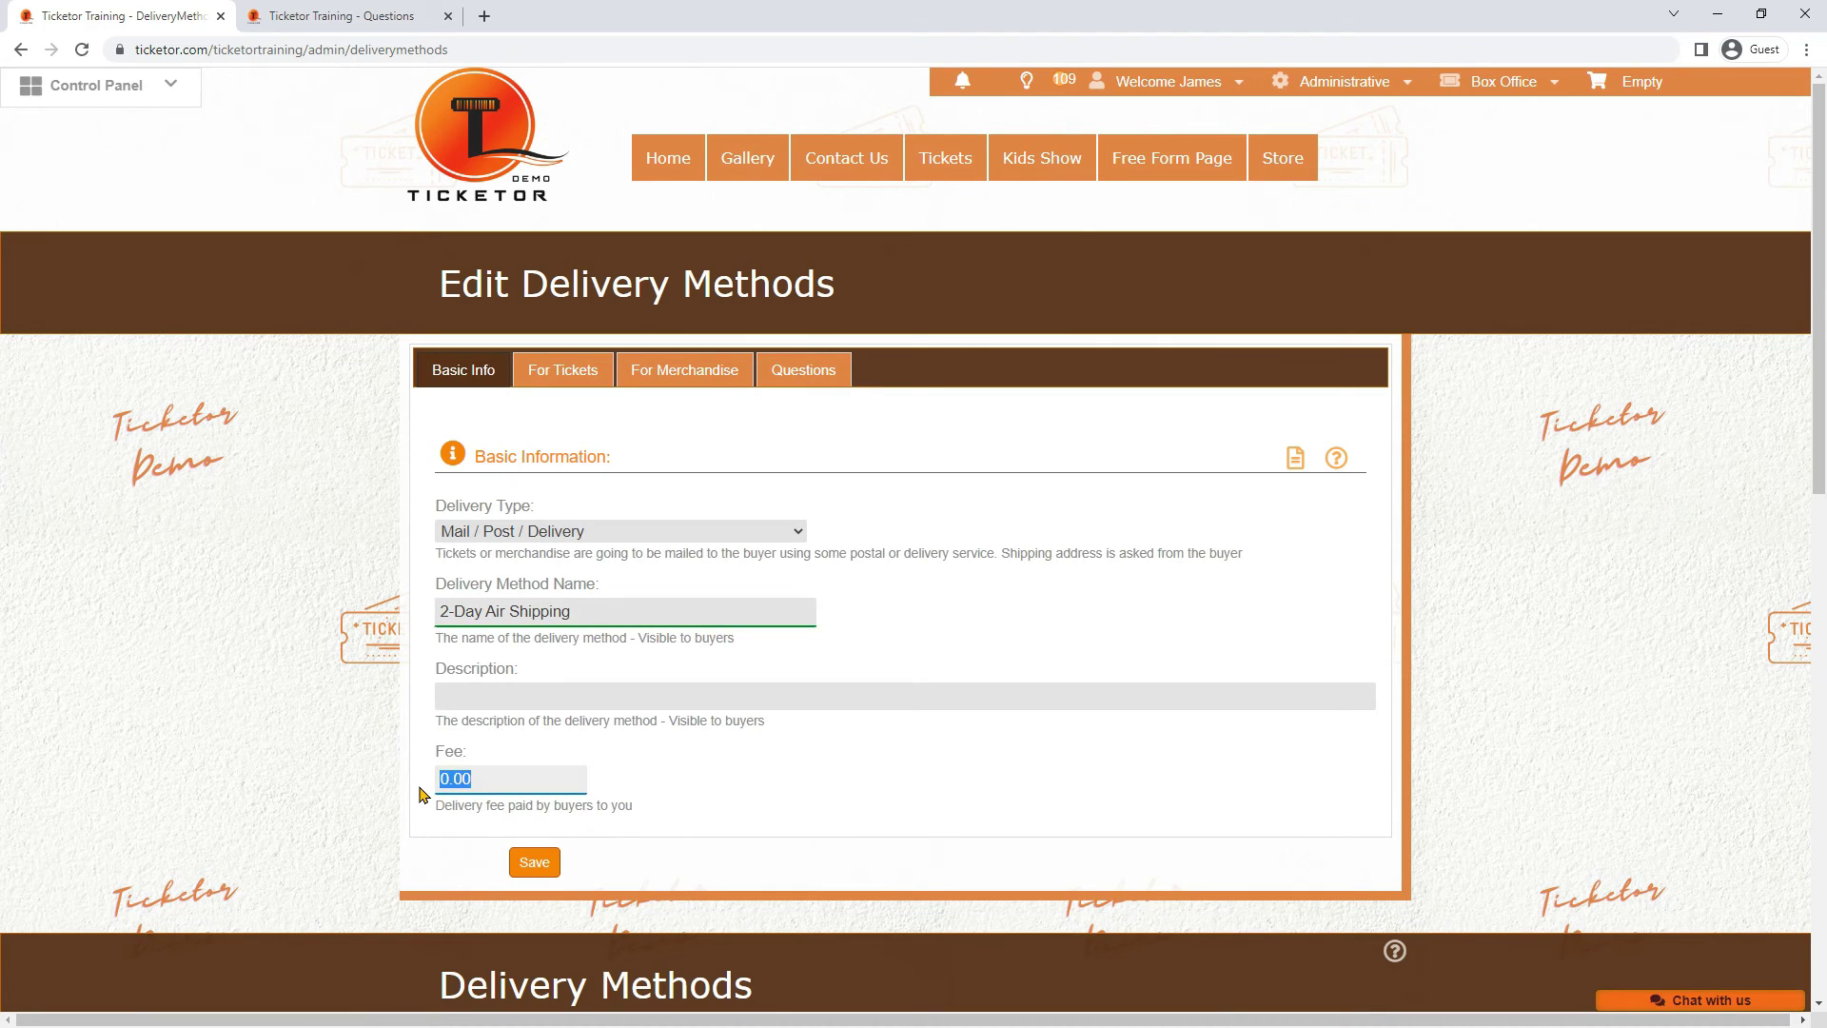
type("10")
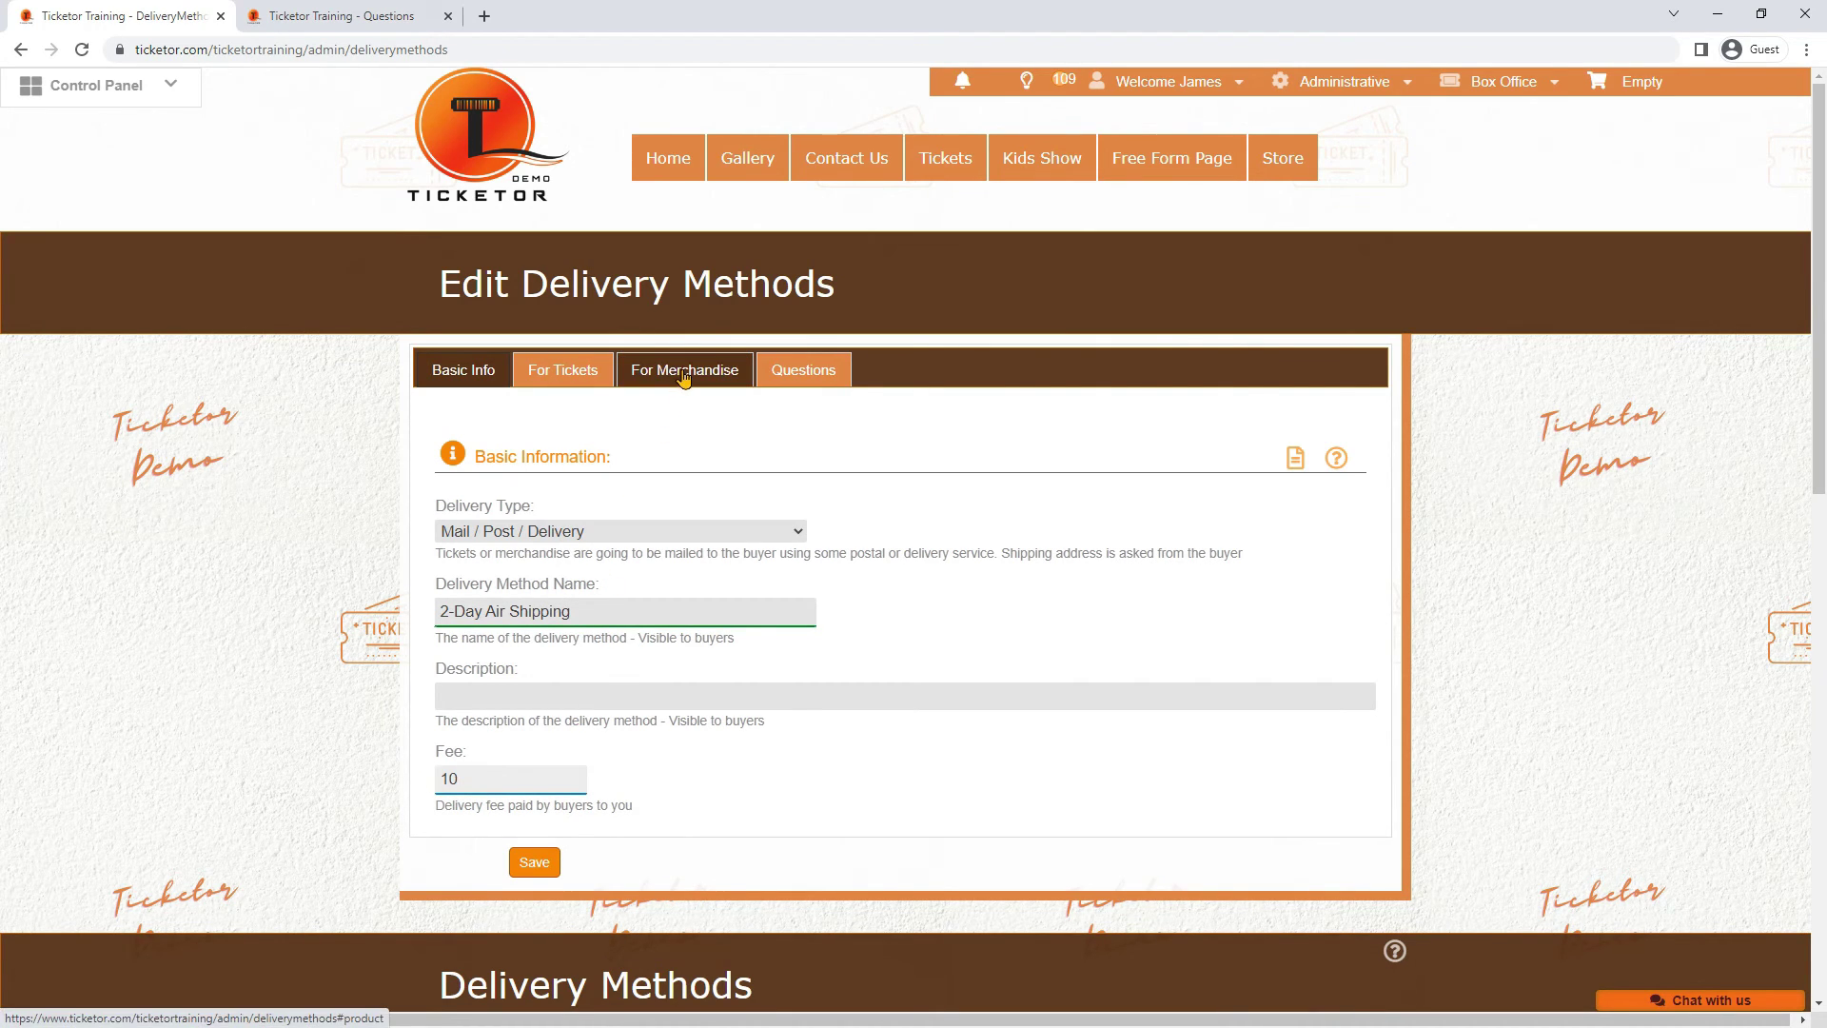
left_click(499, 698)
type("Up ")
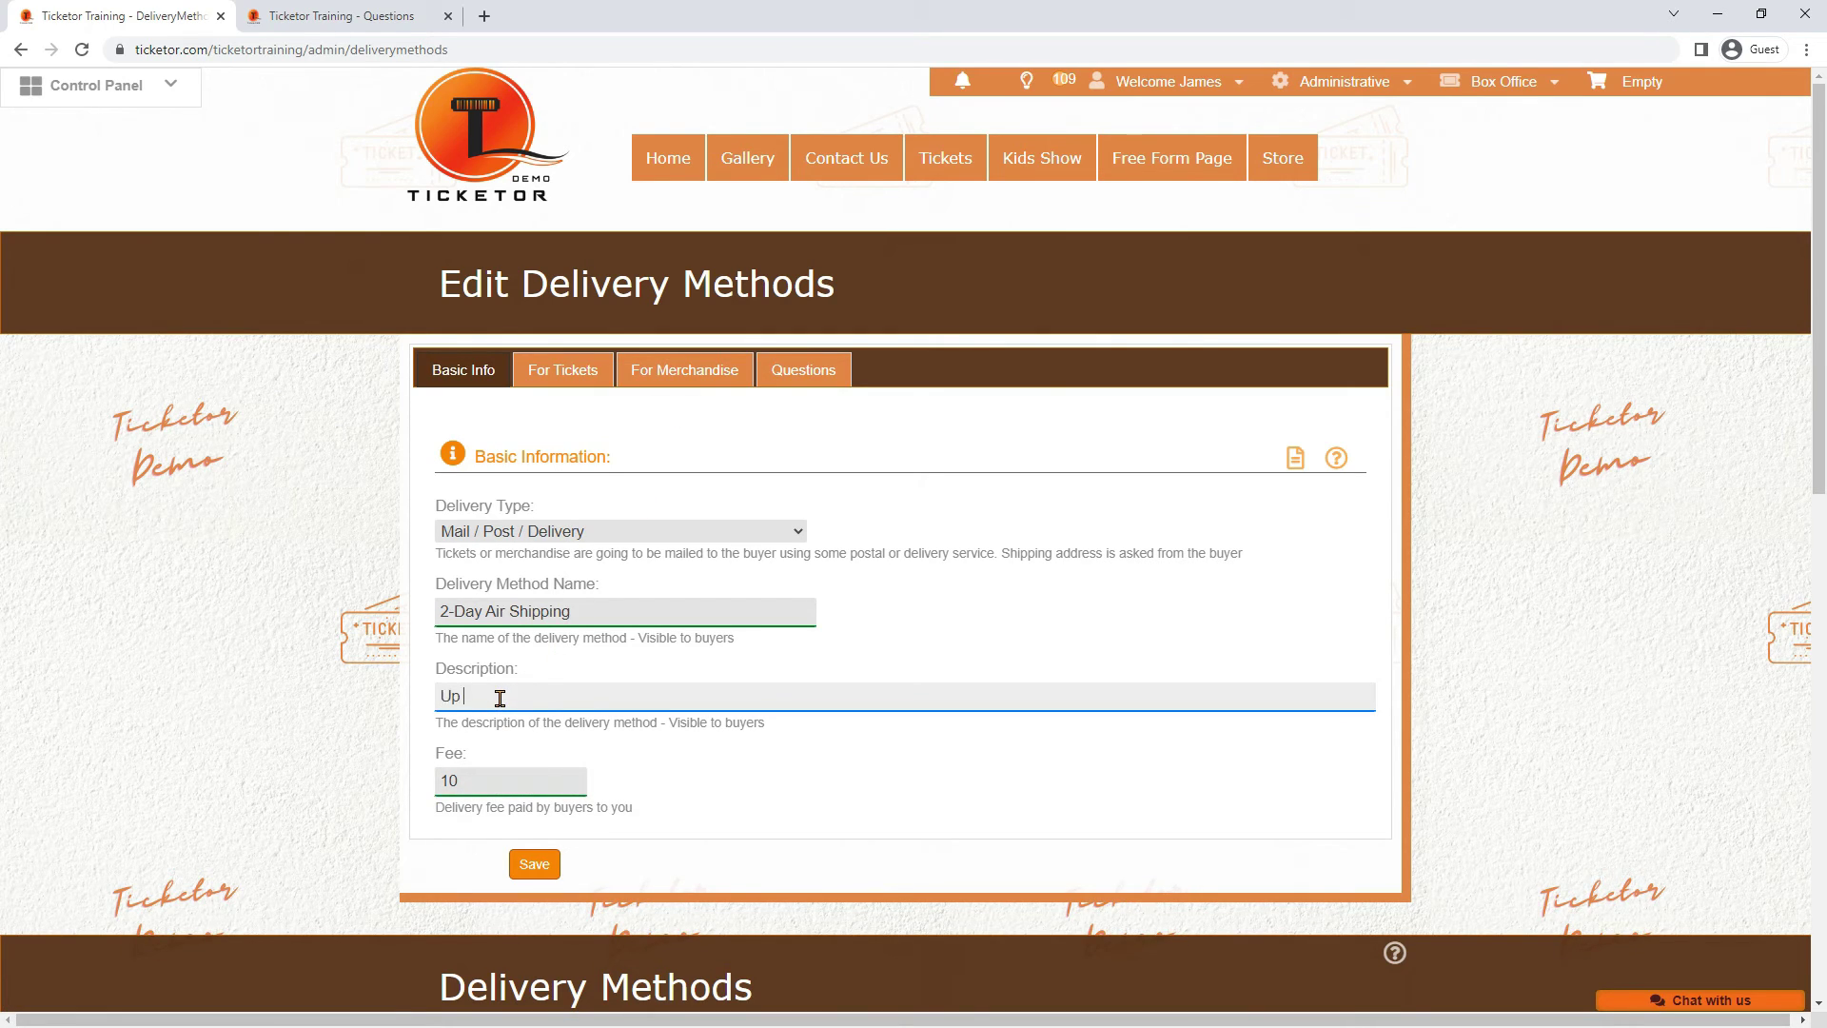
type("to 5")
type(" BD")
type("s")
Make the fee cover 5 items and save the delivery method
left_click(737, 375)
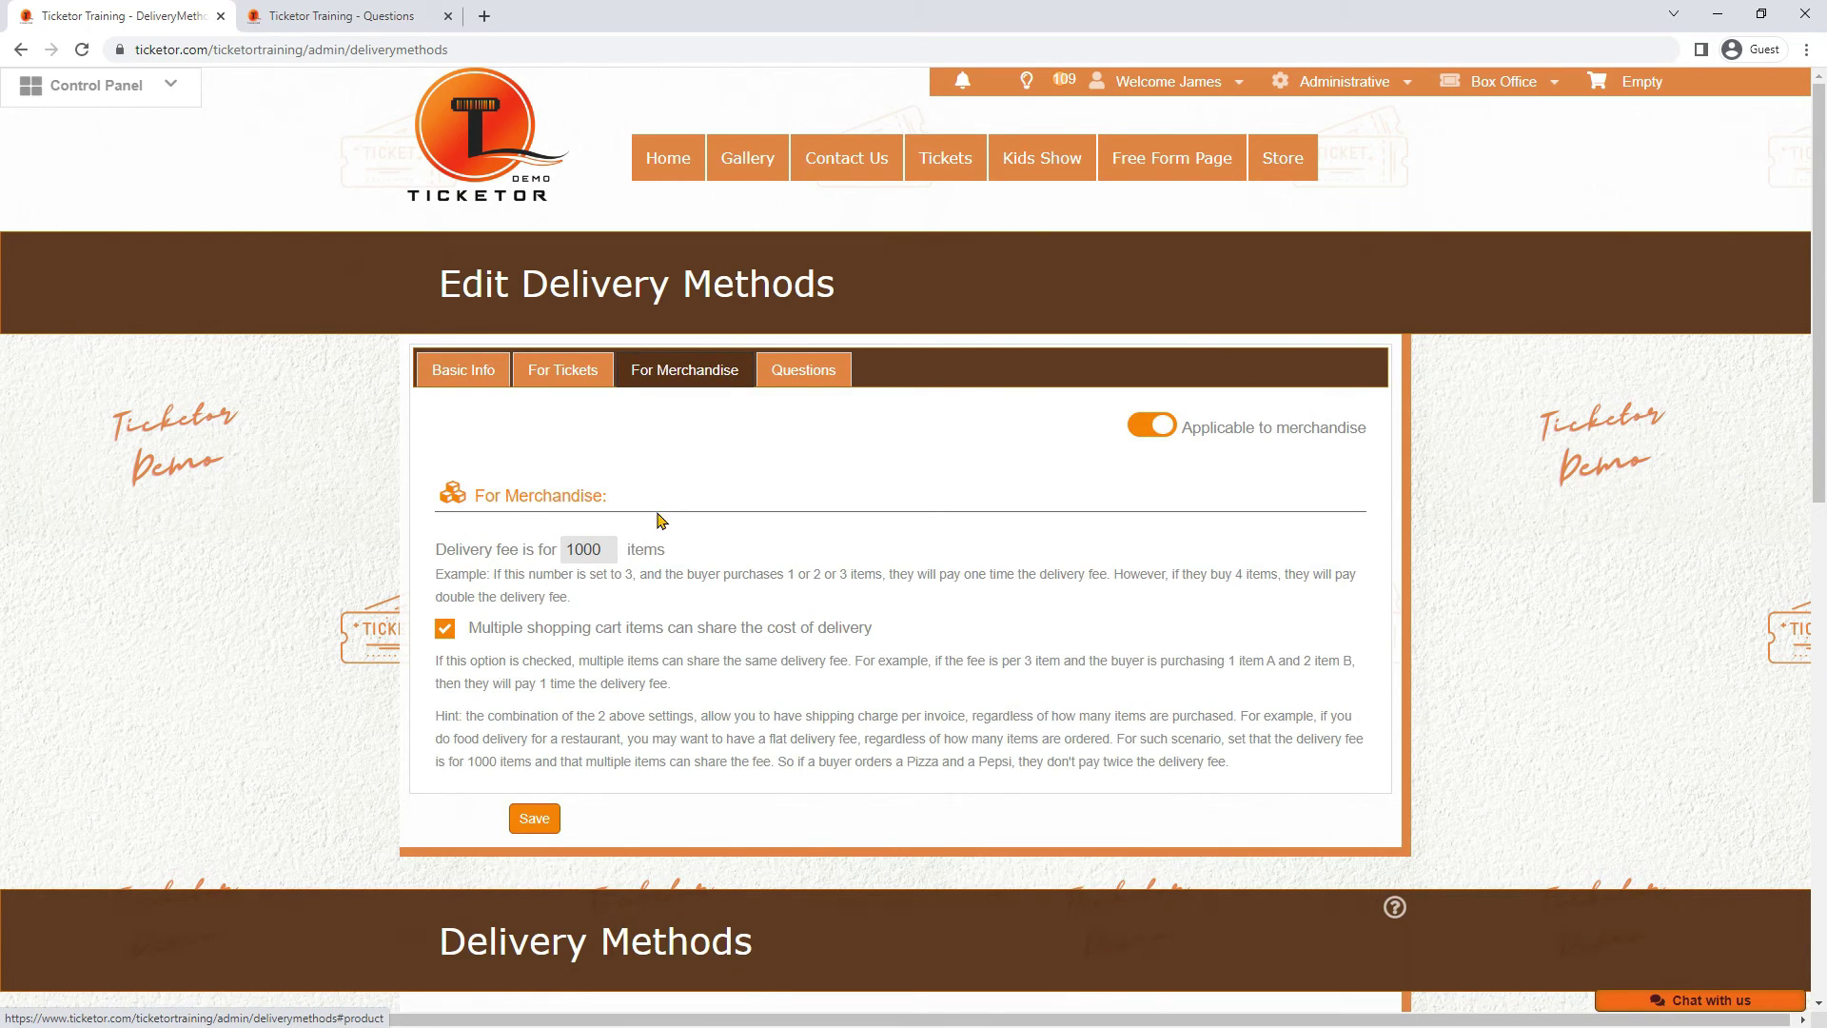
left_click_drag(609, 549, 514, 548)
type("5")
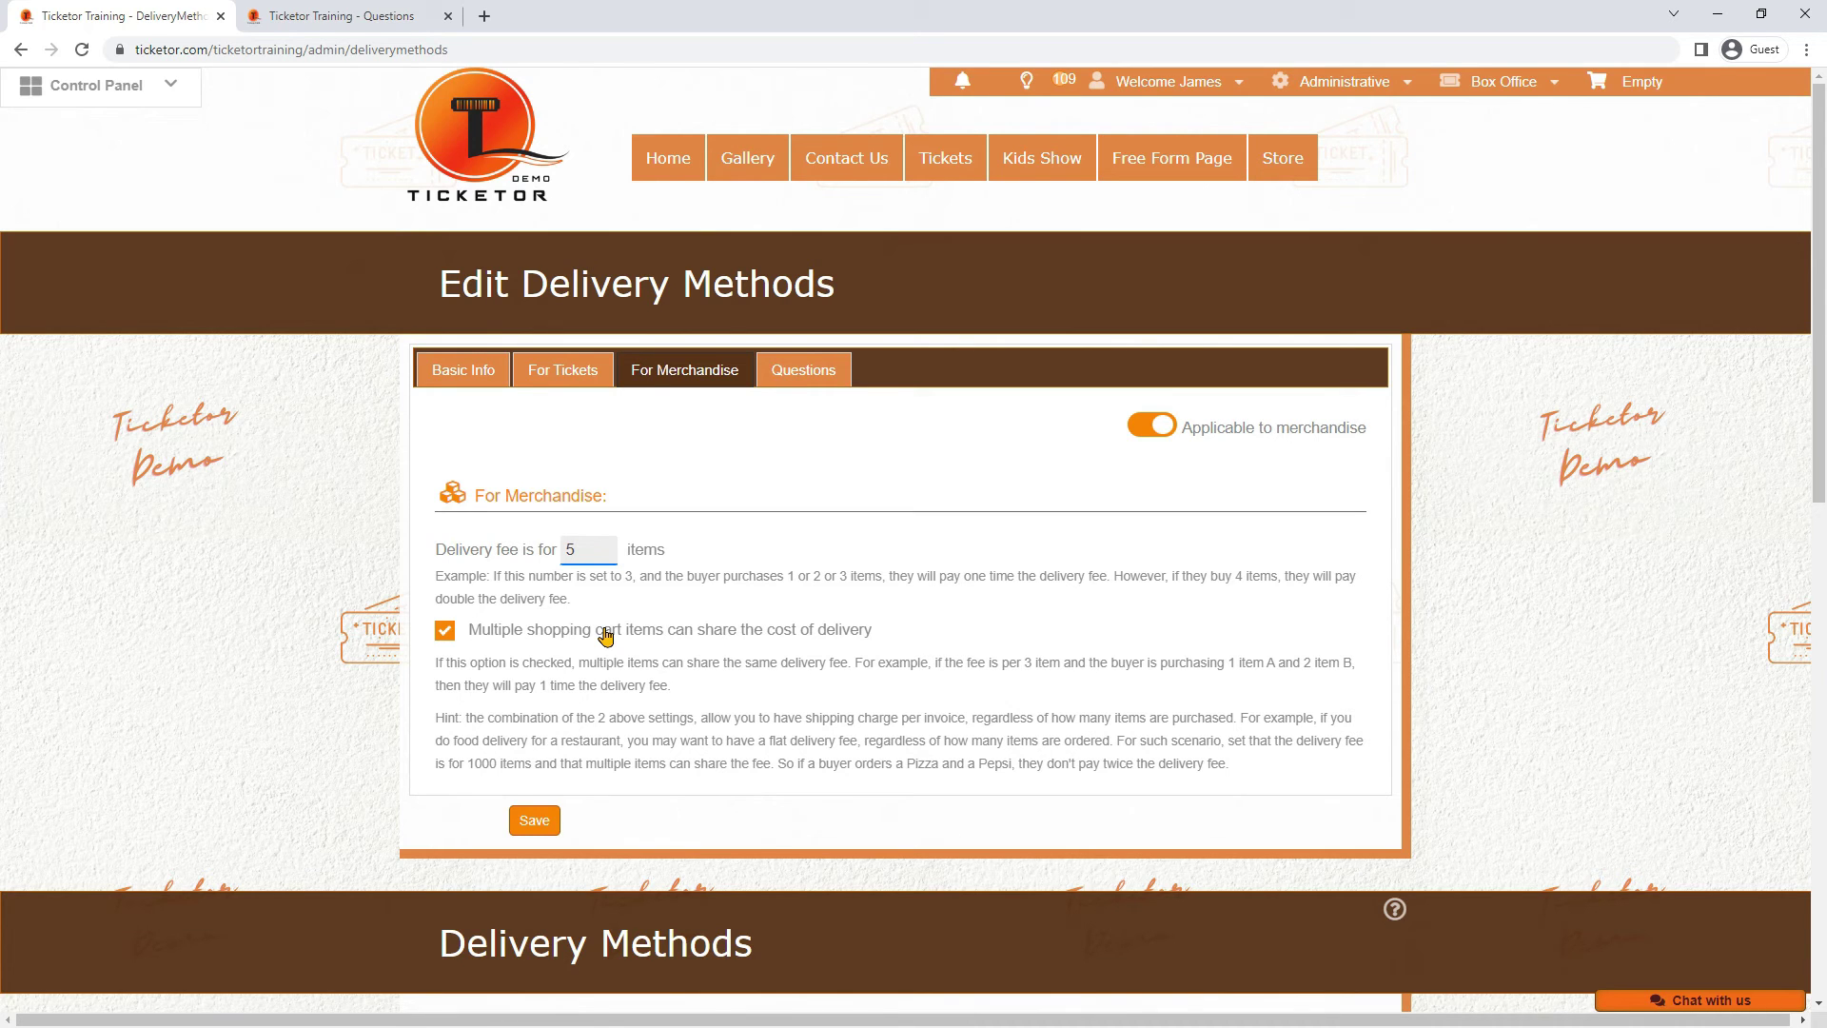
left_click(534, 820)
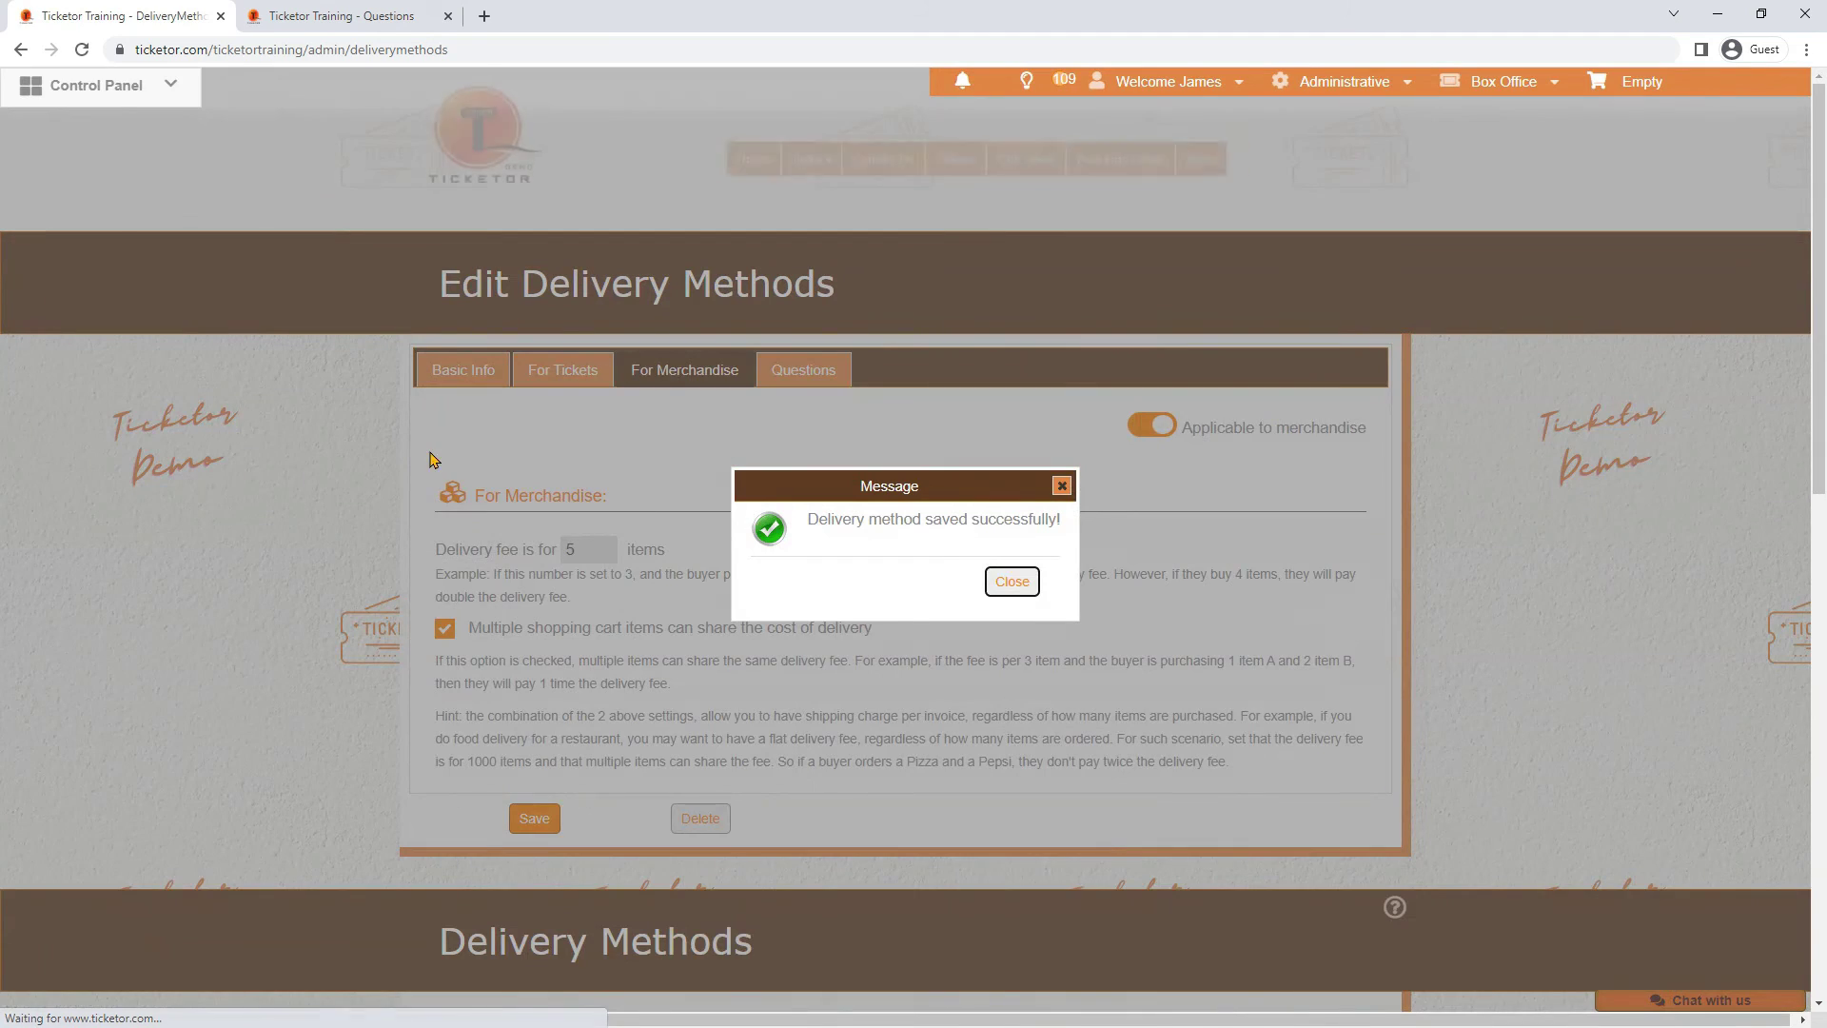
left_click(994, 581)
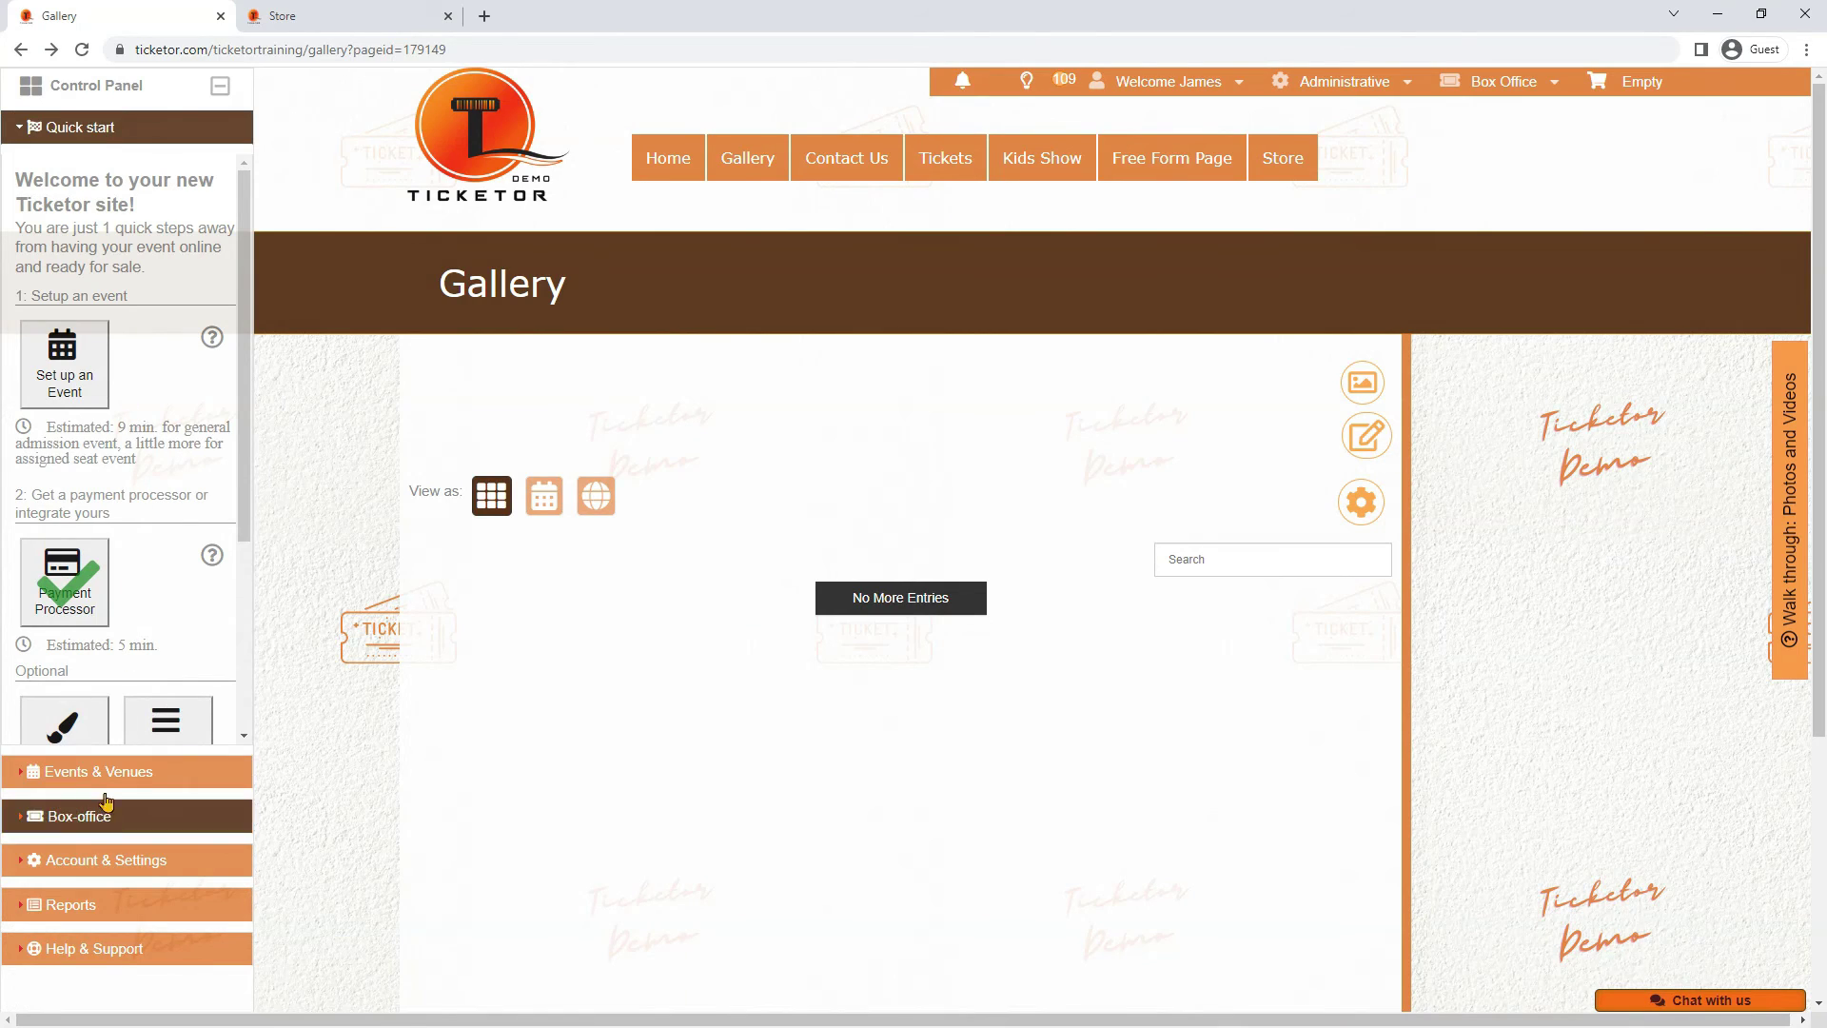
Go to Merchandise / Donations under Events & Venues and start a new merchandise item
left_click(50, 772)
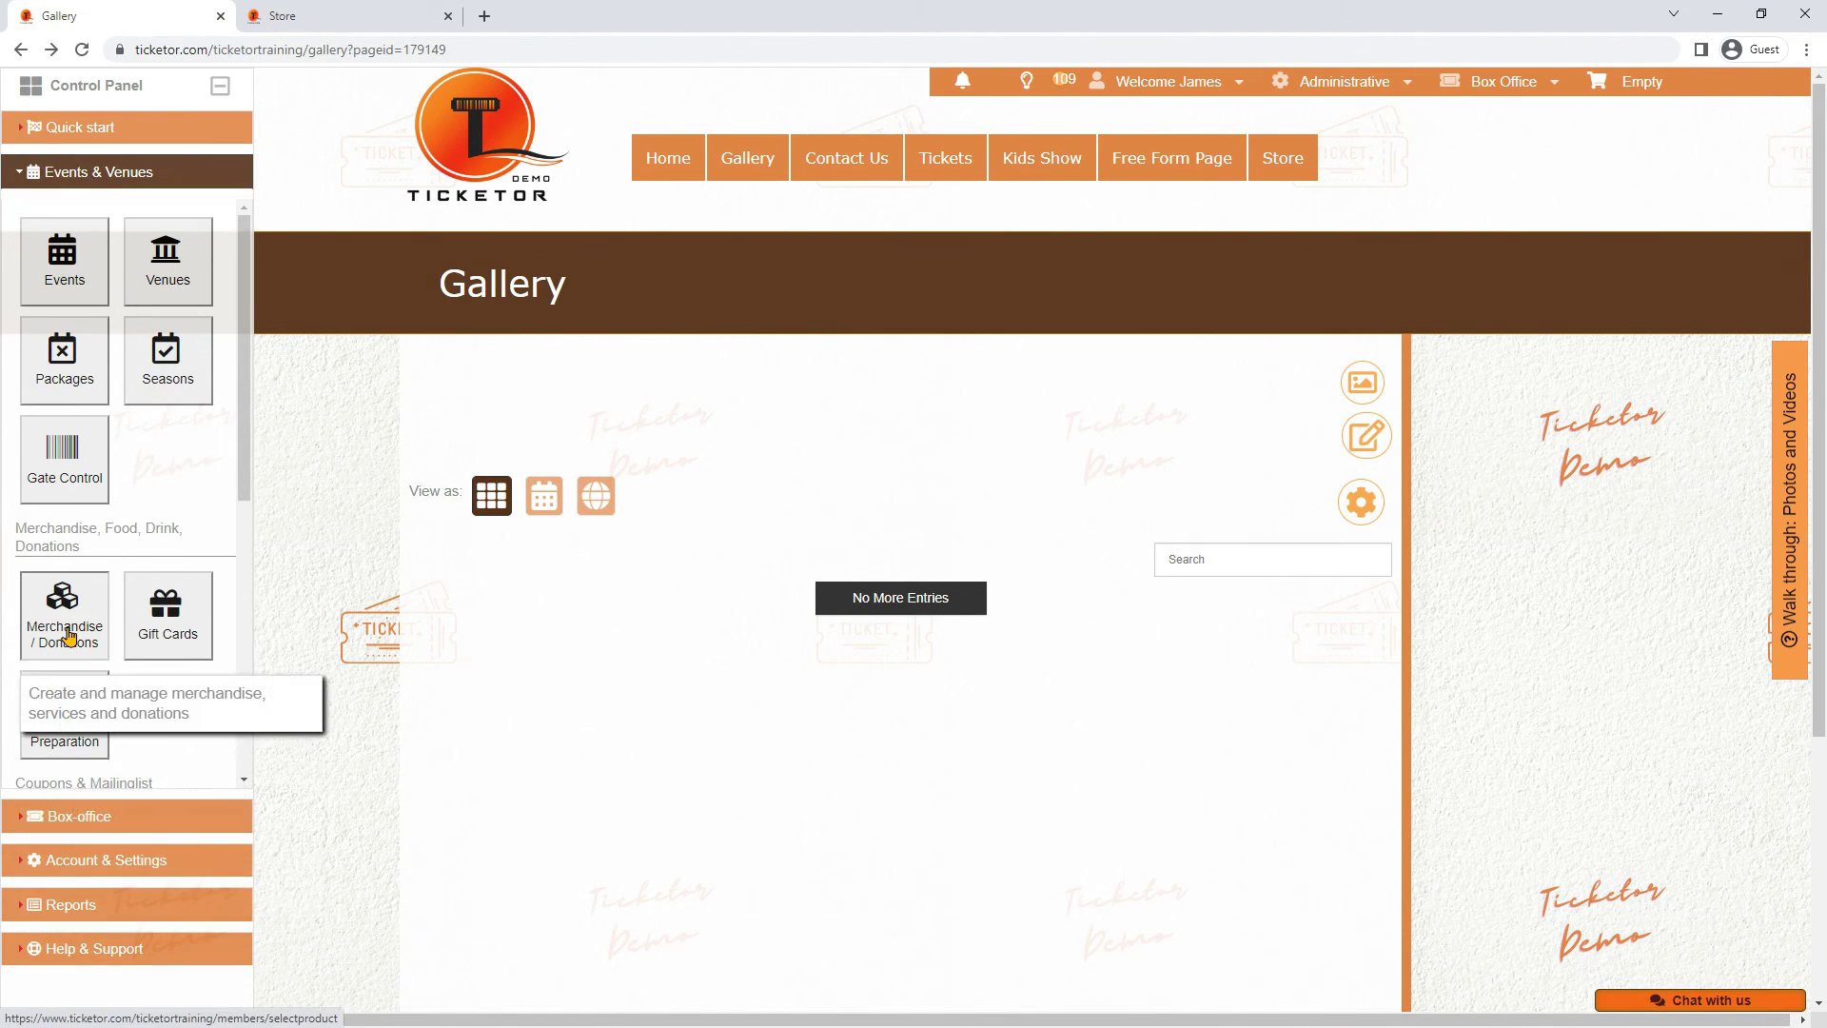
left_click(69, 636)
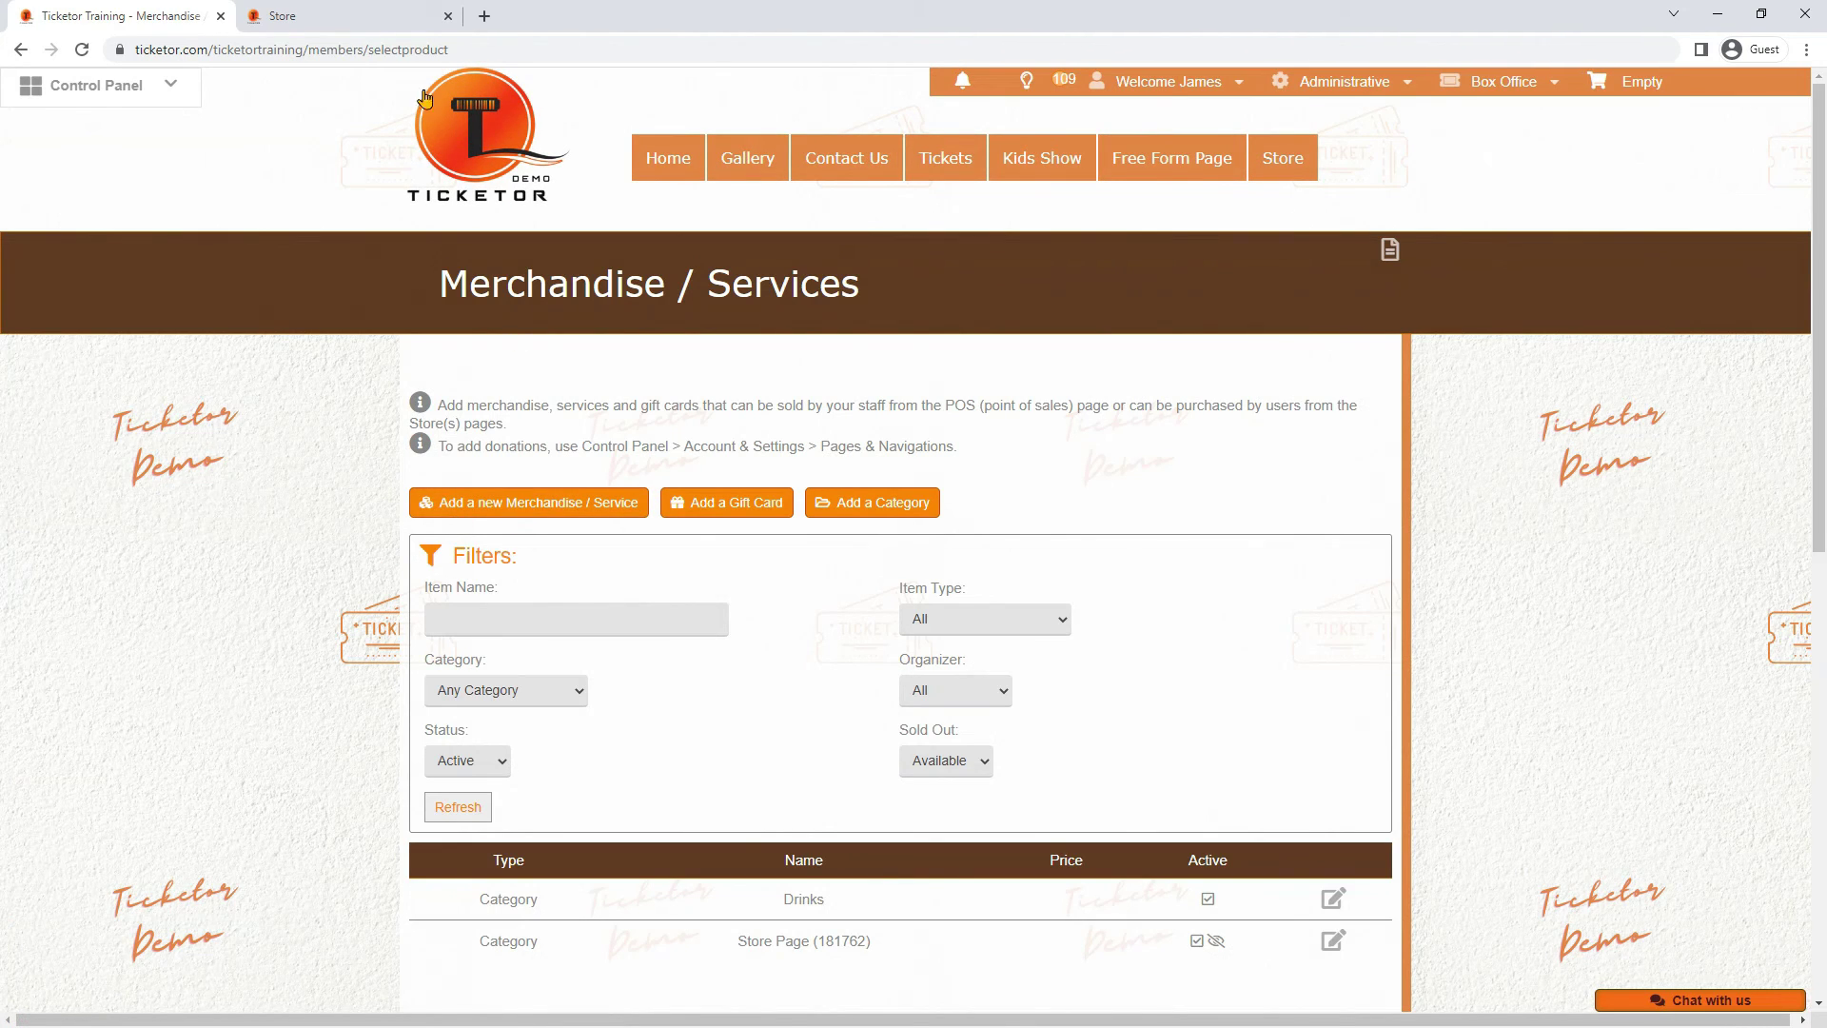
left_click(356, 15)
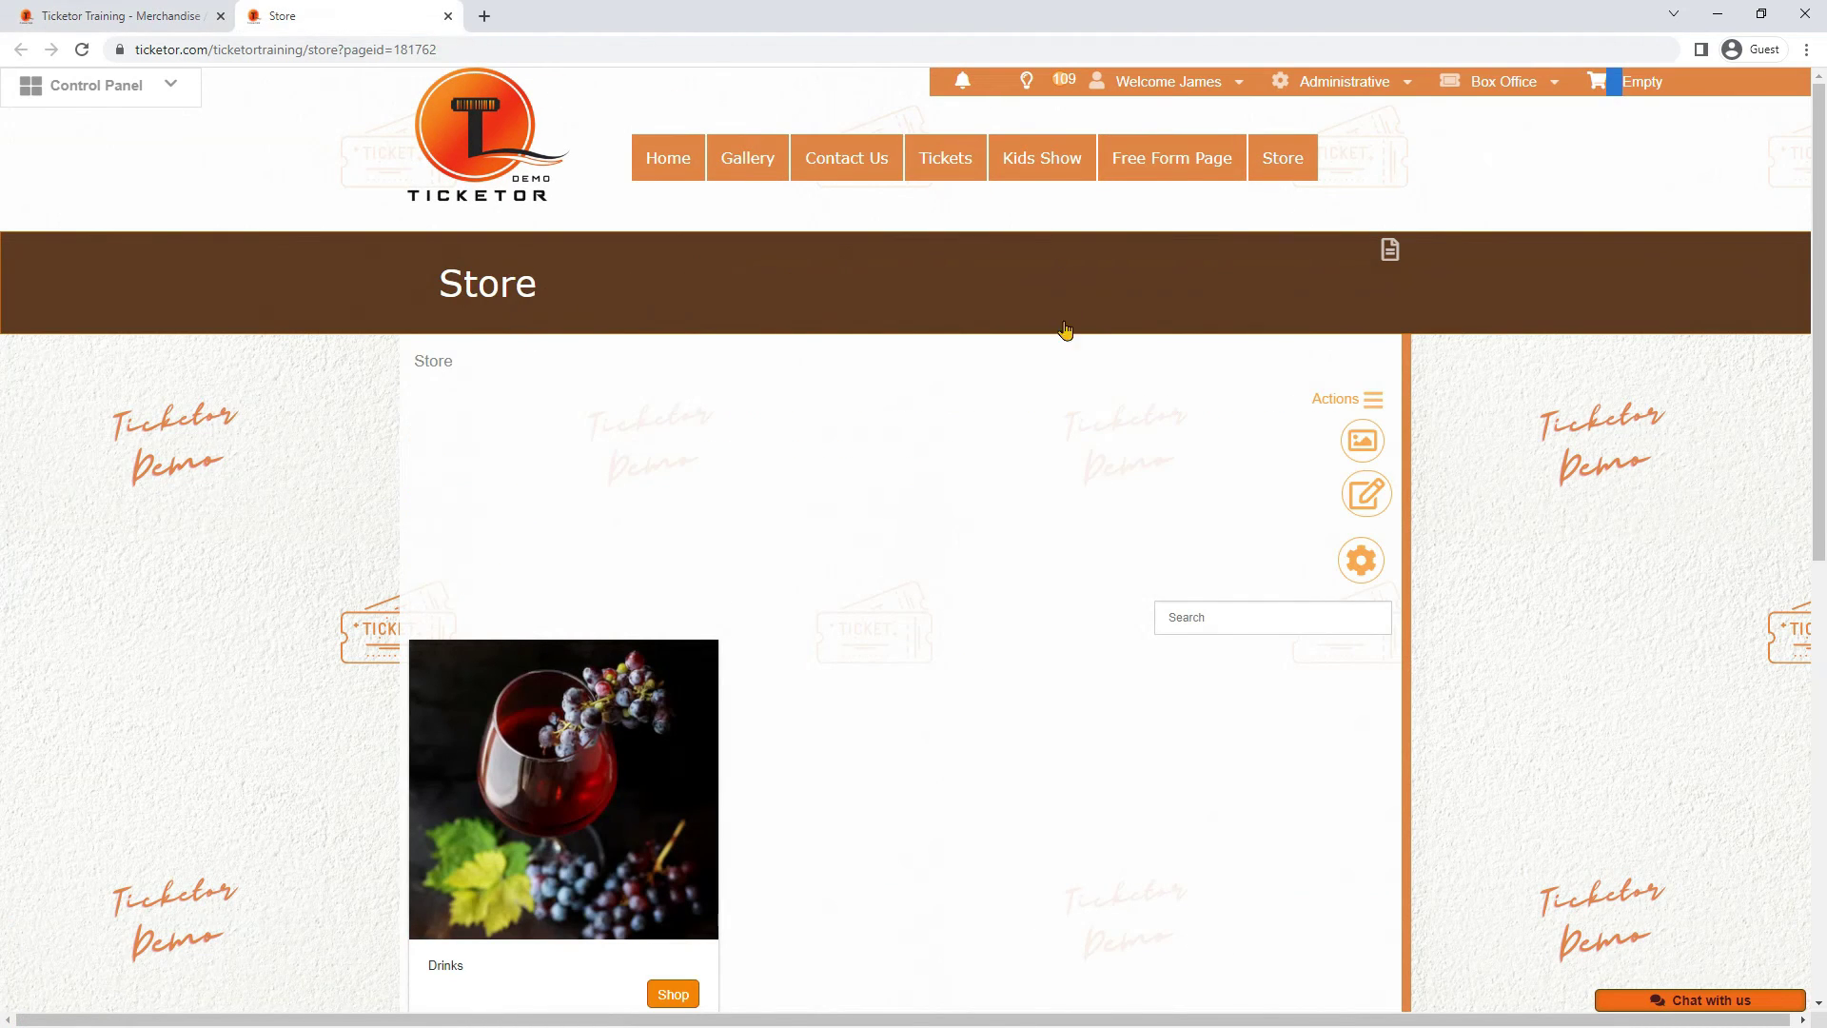
left_click_drag(426, 288, 710, 282)
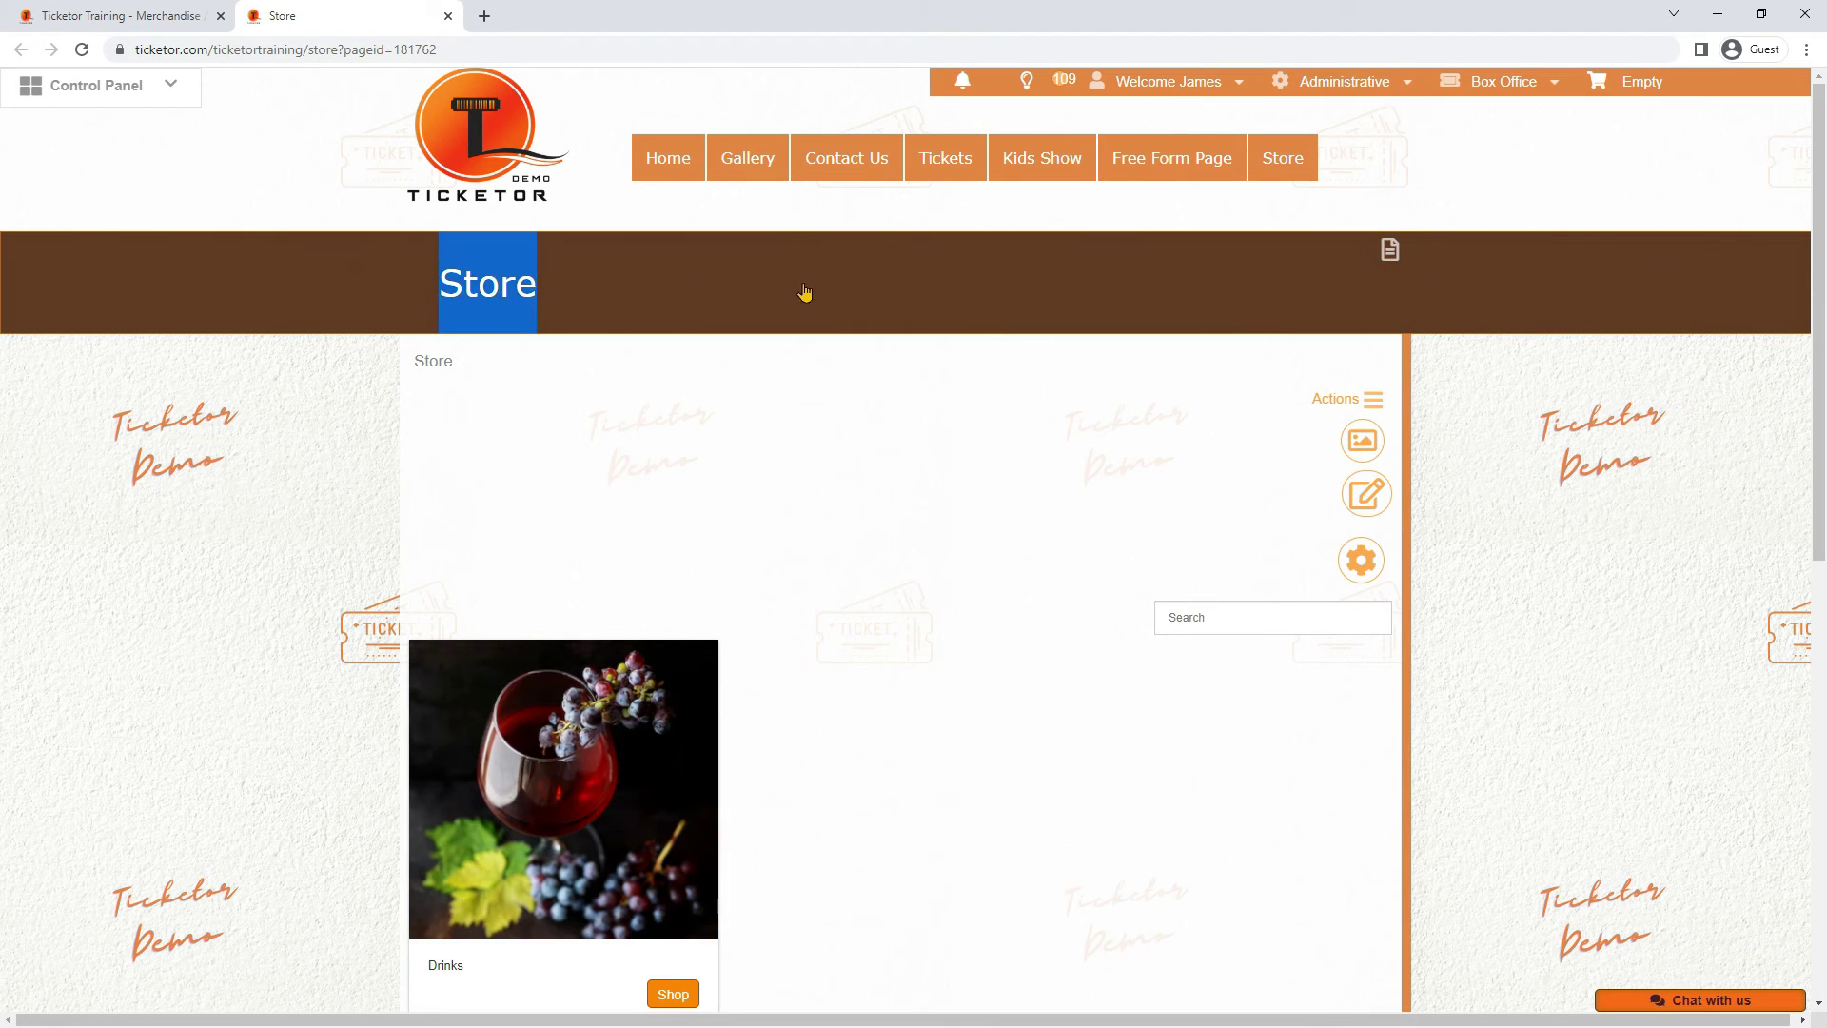
mouse_move(1372, 401)
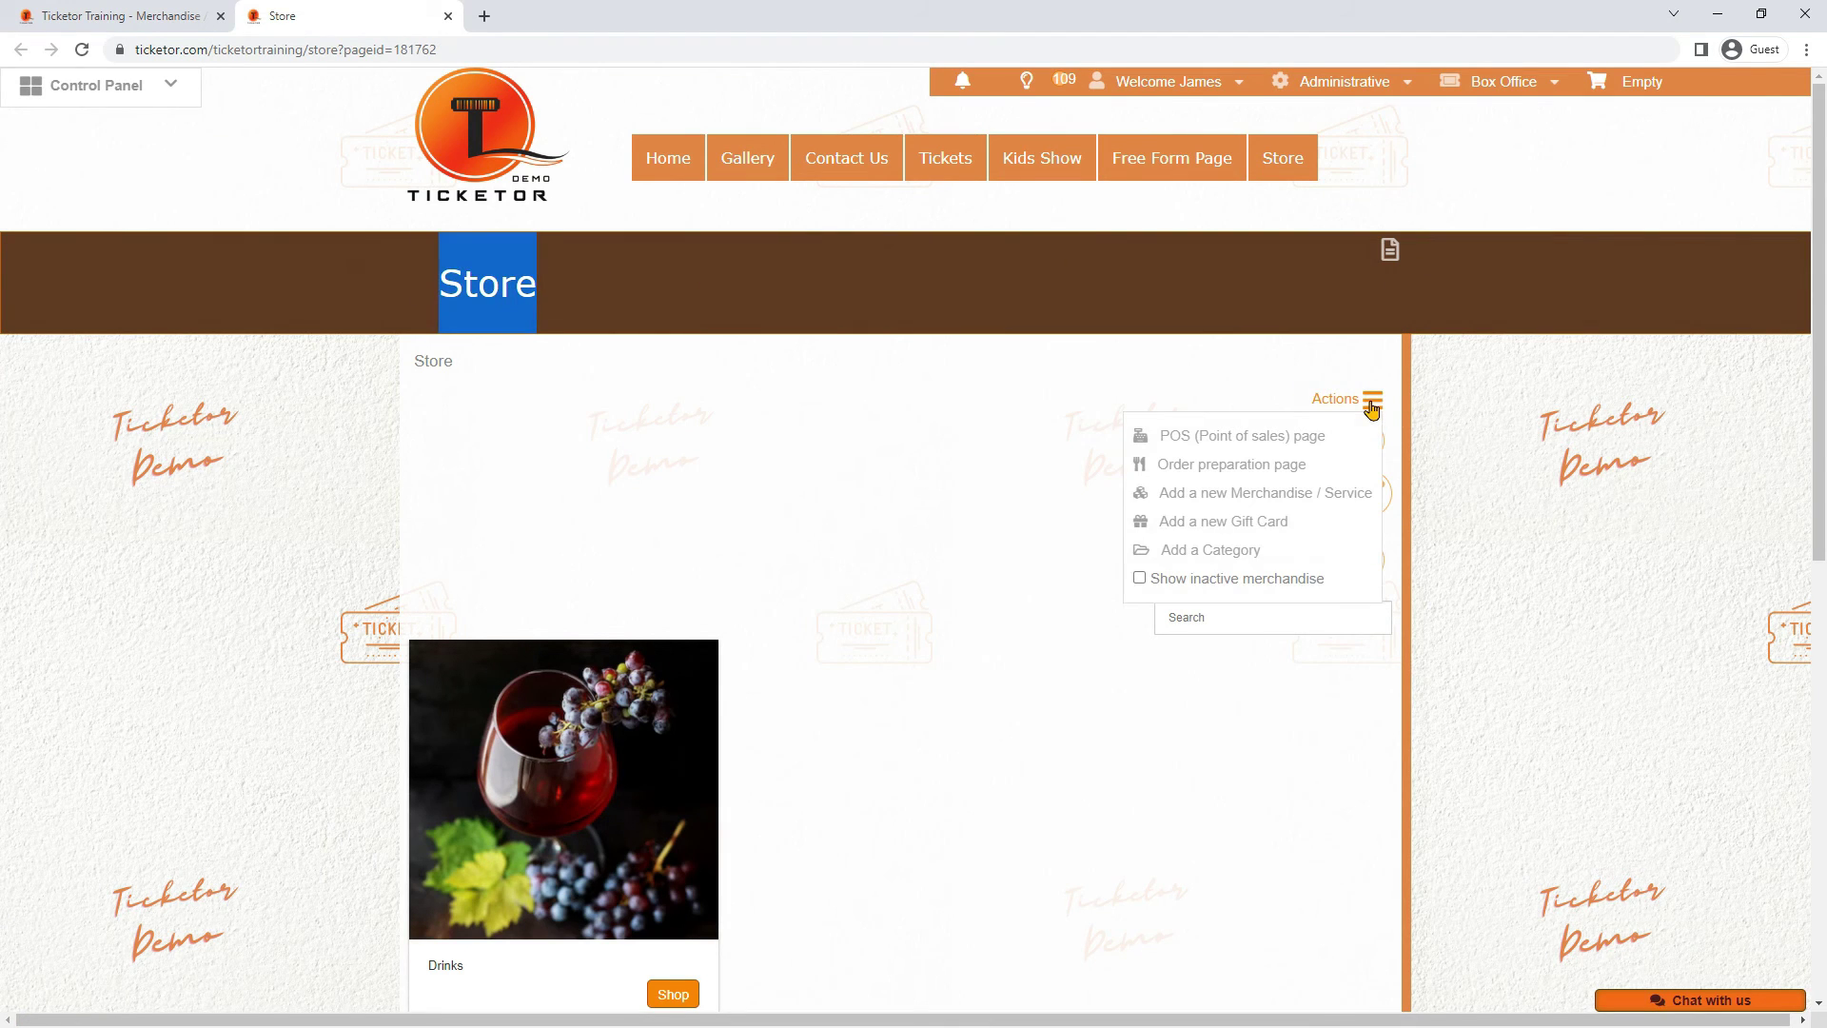
left_click(1245, 494)
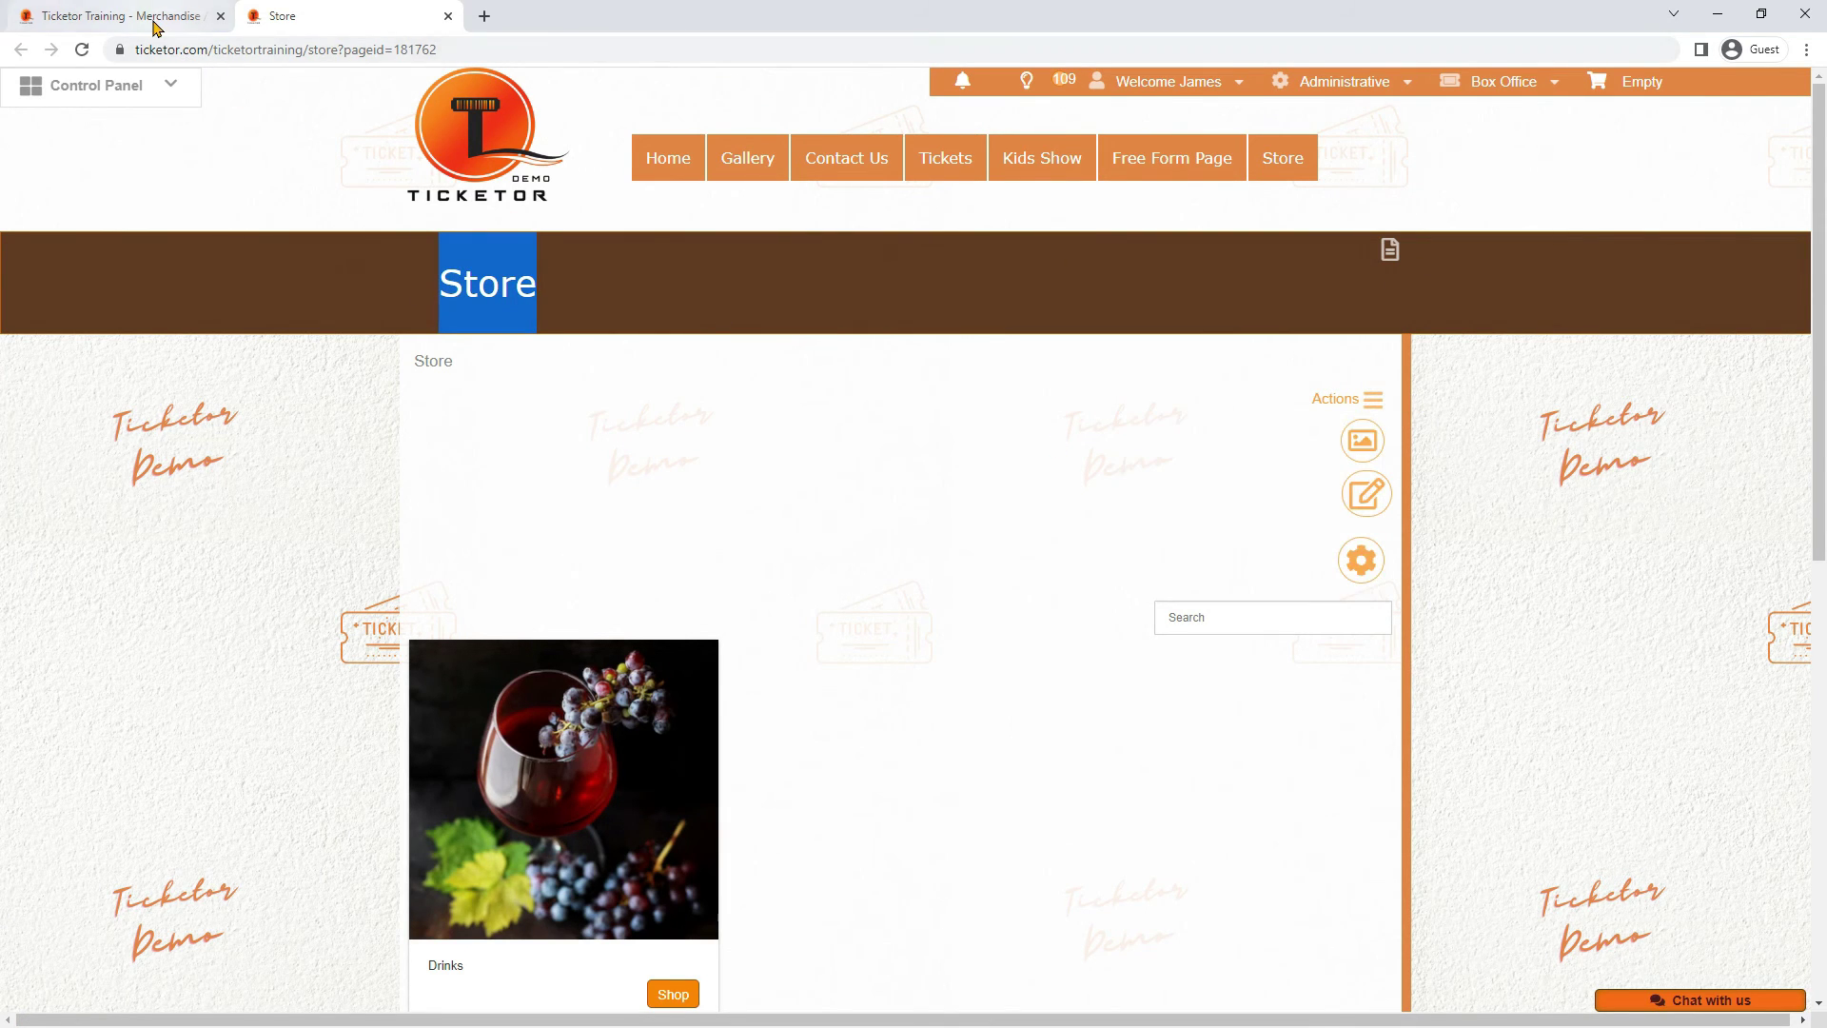
left_click(506, 497)
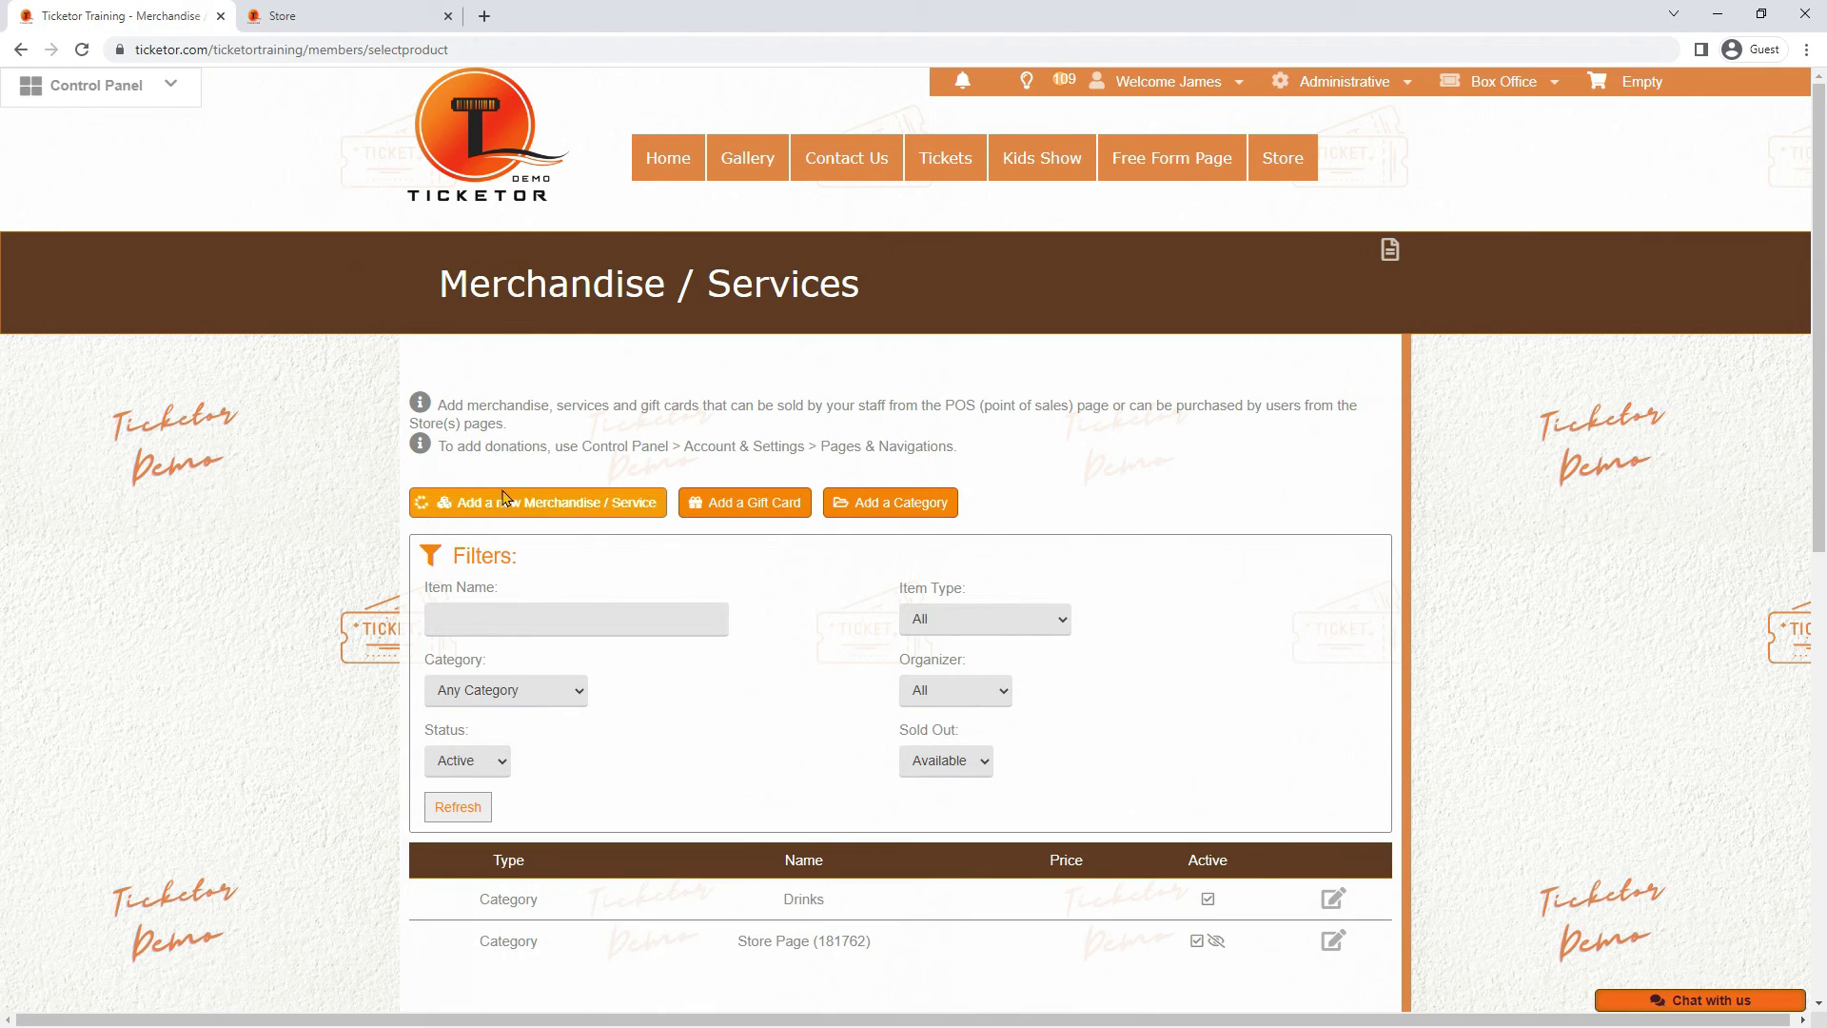
Name the item 'Bear' with code 123, leaving it active, unfeatured and public
left_click(533, 364)
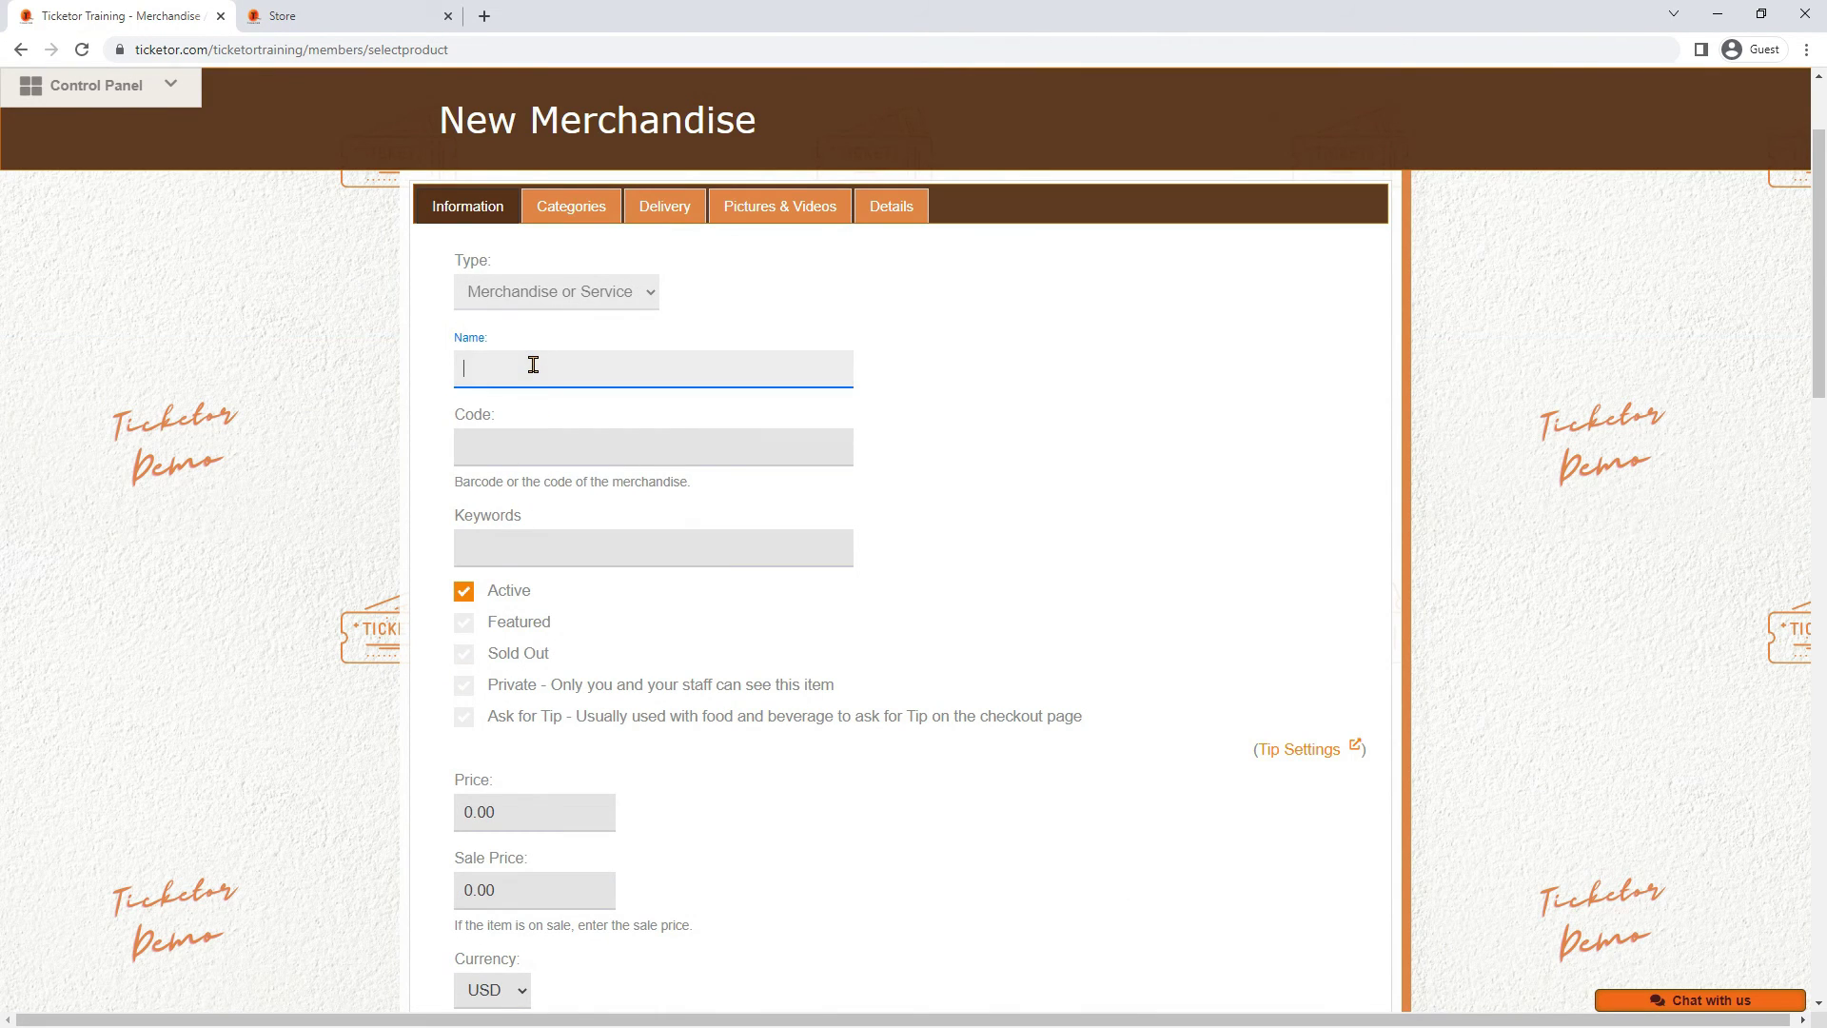
type("Bear")
key("Tab")
type("123")
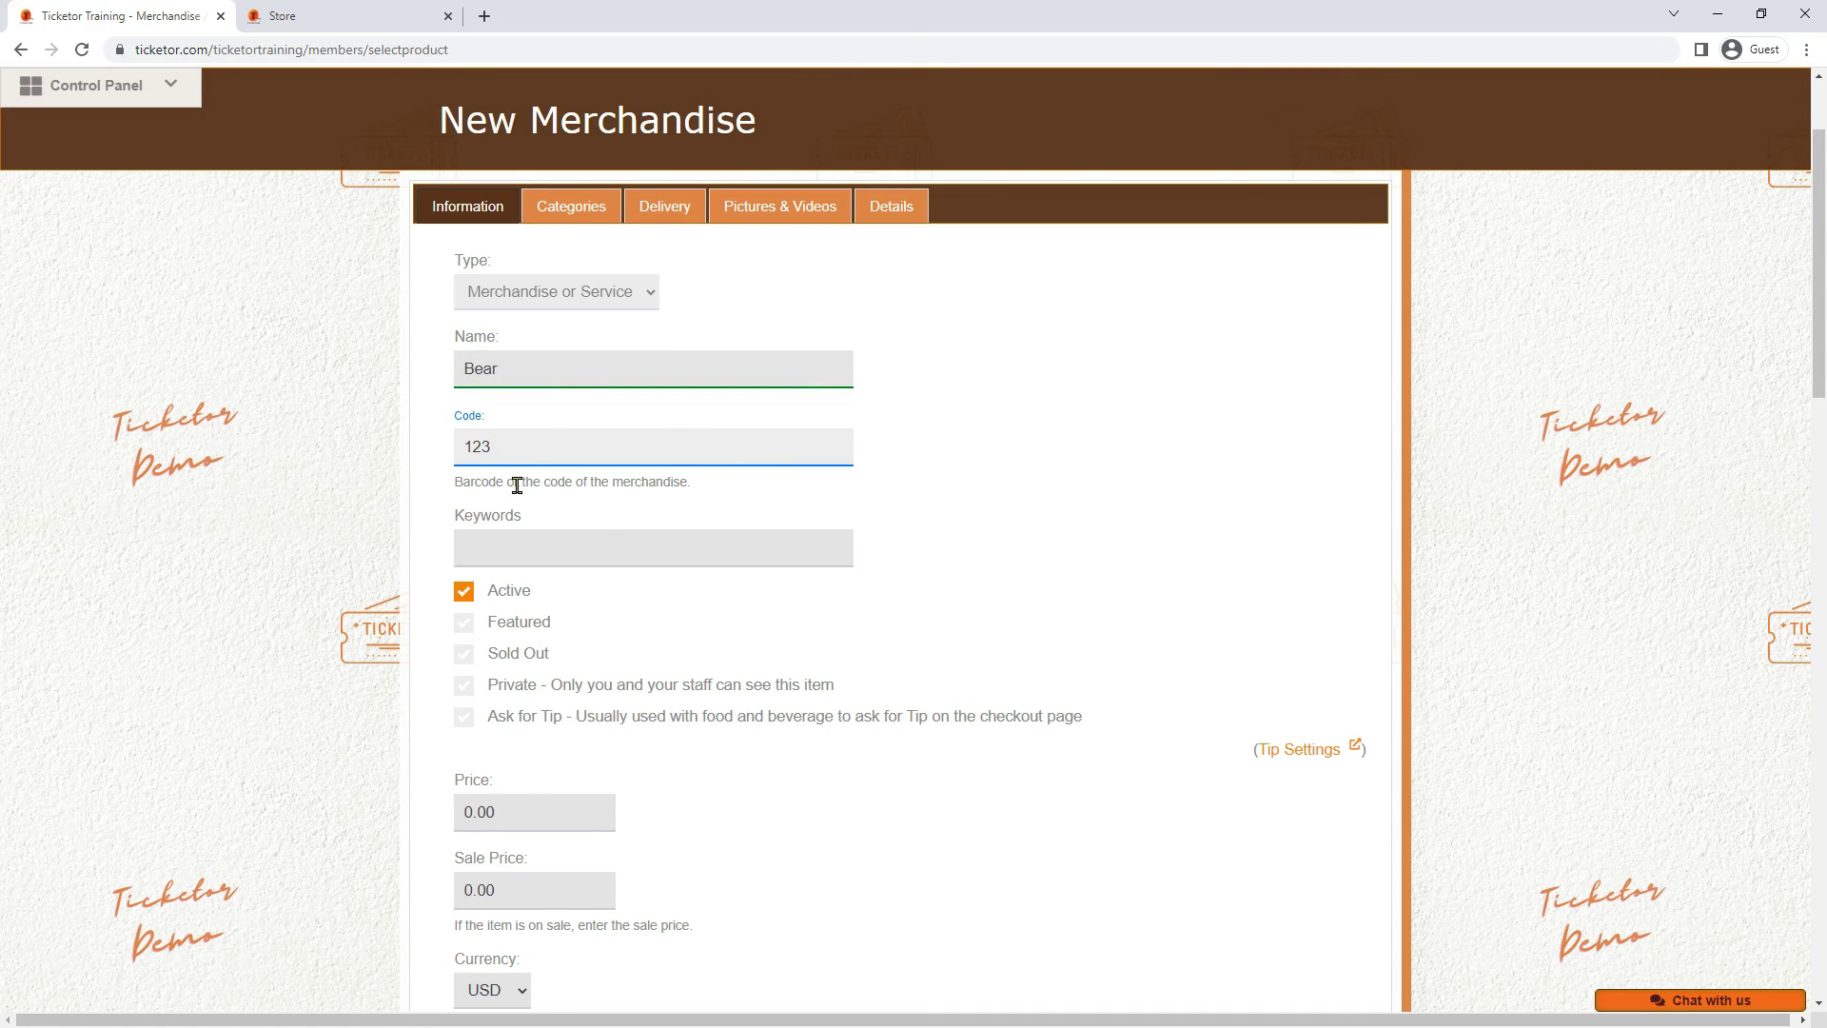
left_click(521, 546)
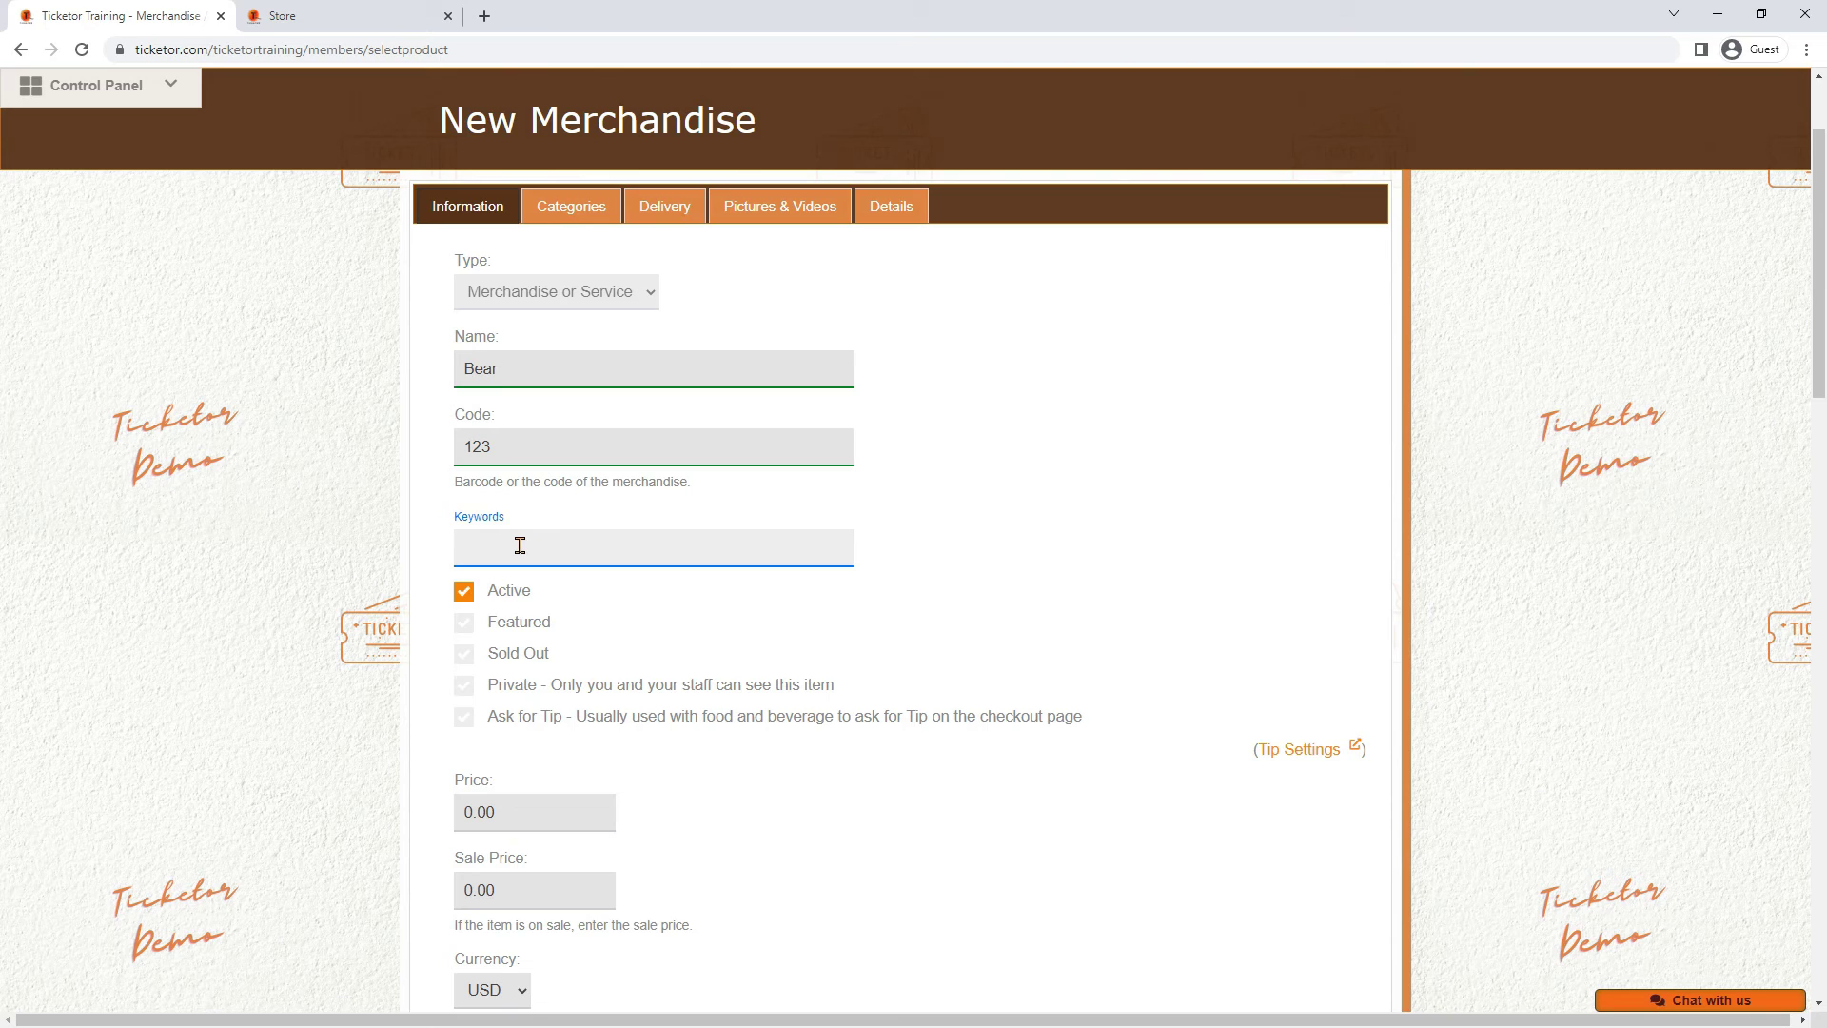
left_click(525, 593)
left_click(524, 595)
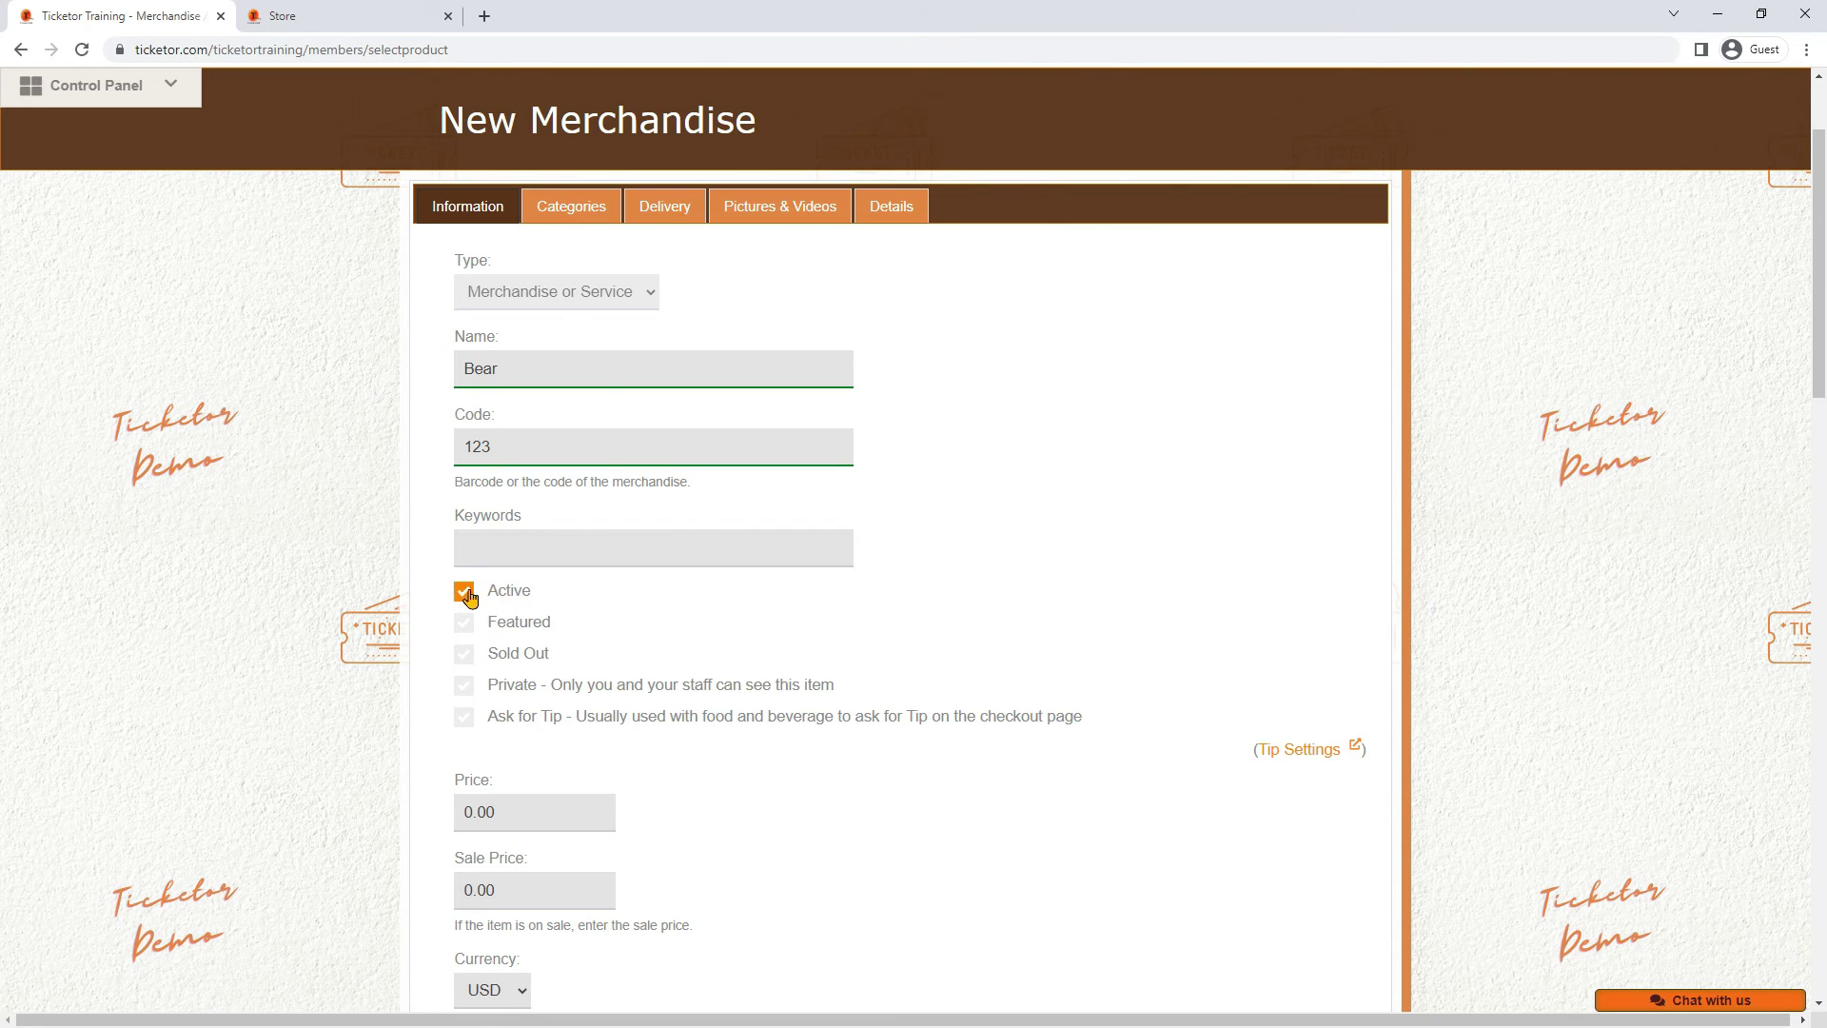
left_click(519, 626)
left_click(465, 623)
left_click(513, 688)
left_click(488, 688)
Set the price to 10 and the sale price to 9, keeping sort order 0
scroll(568, 769, "down", 1)
left_click(520, 716)
type("10")
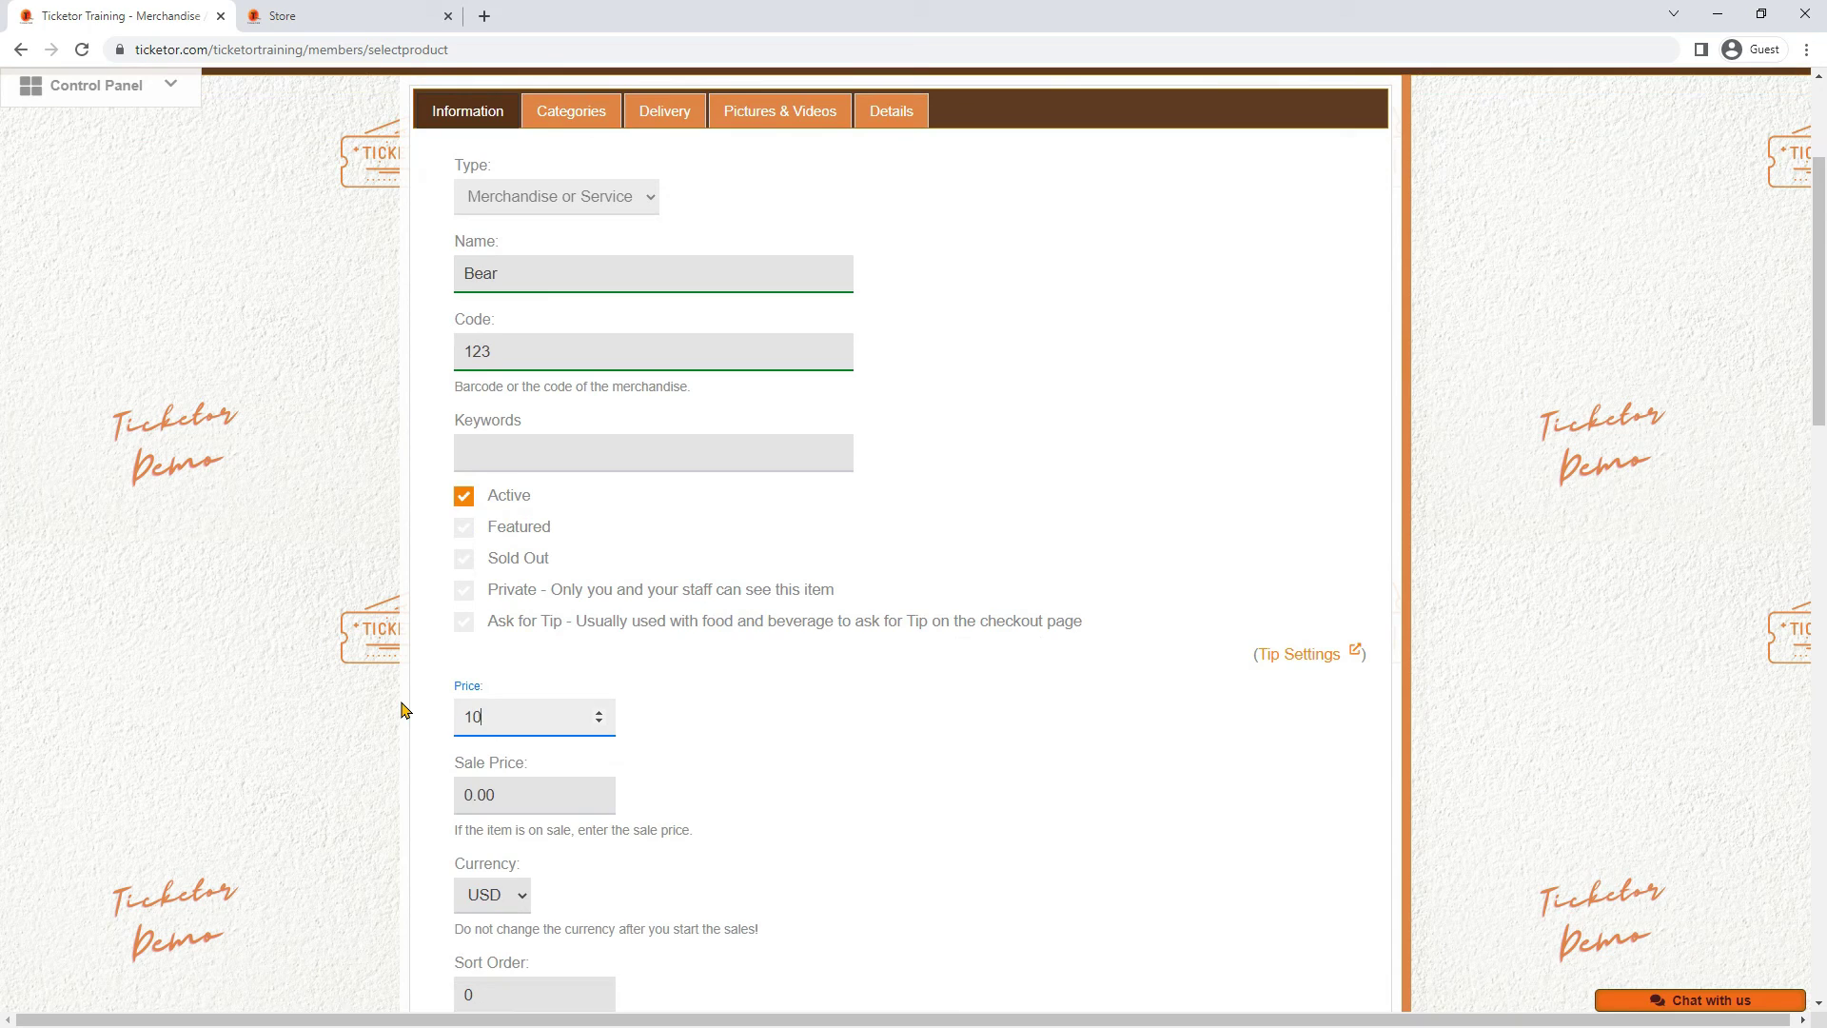
left_click(497, 792)
type("9")
left_click(709, 743)
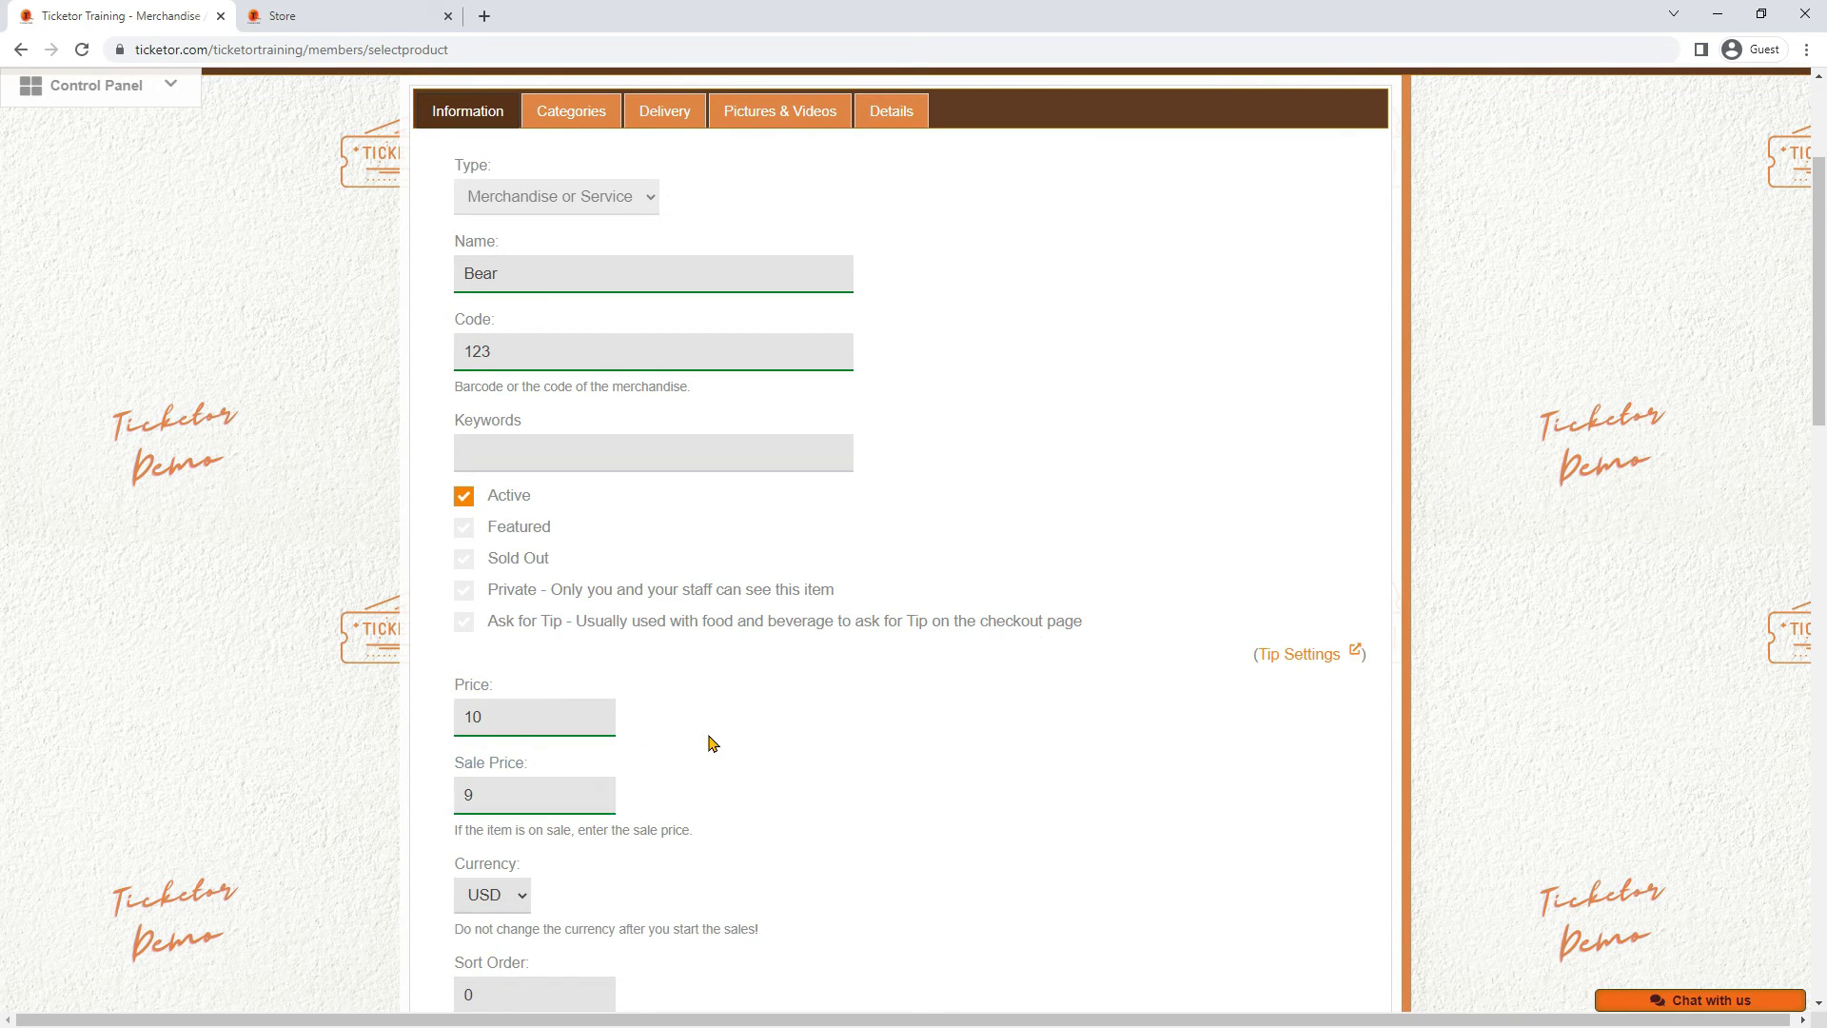
scroll(710, 743, "down", 2)
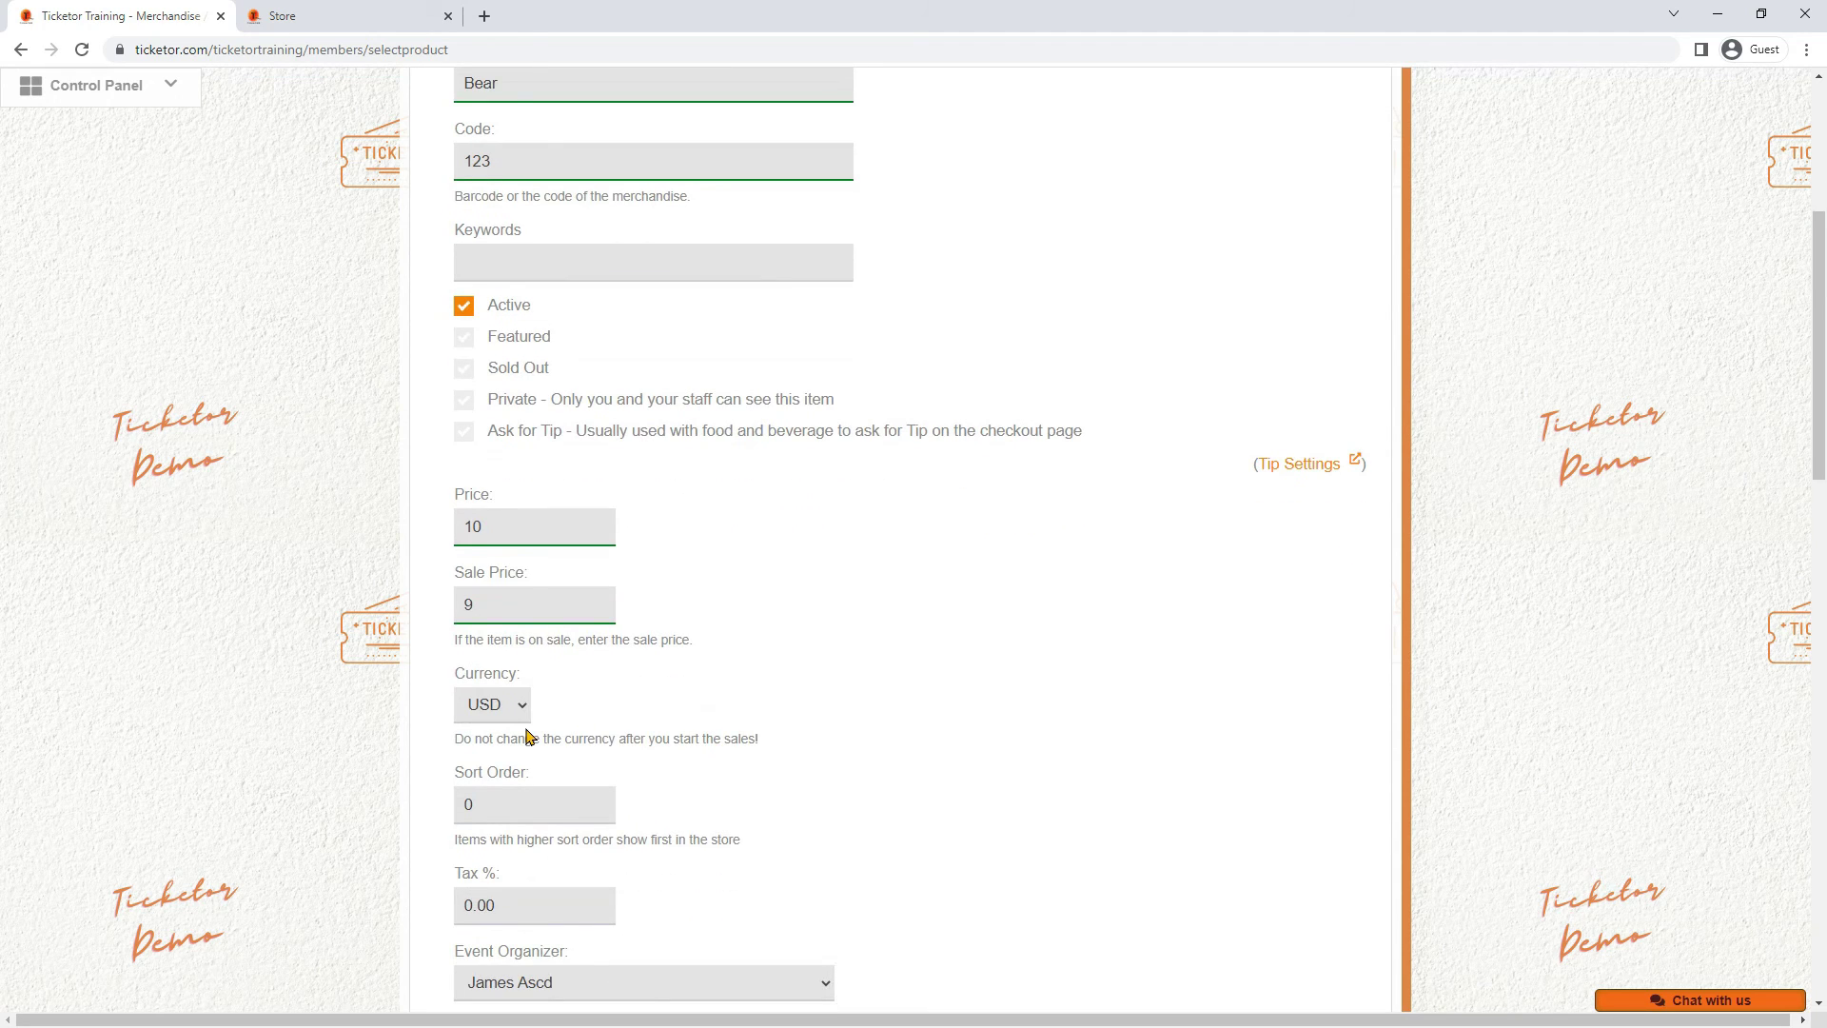
scroll(702, 797, "down", 1)
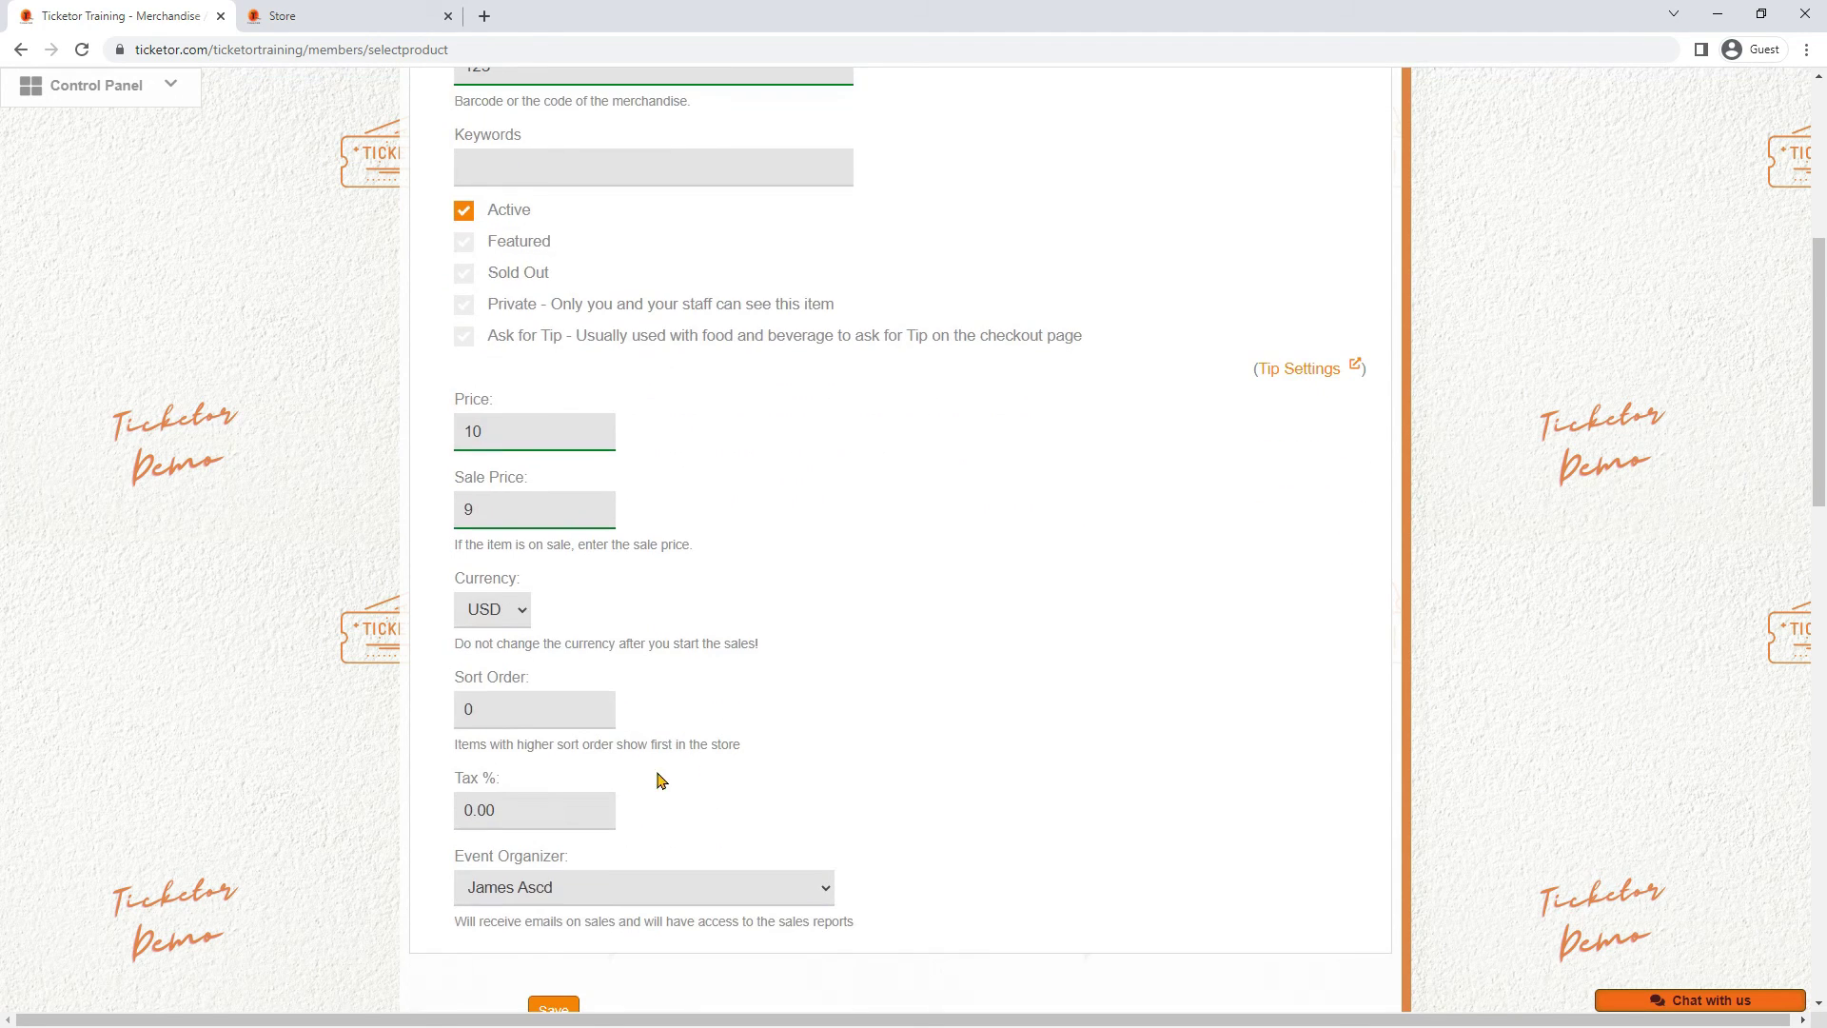
left_click(503, 706)
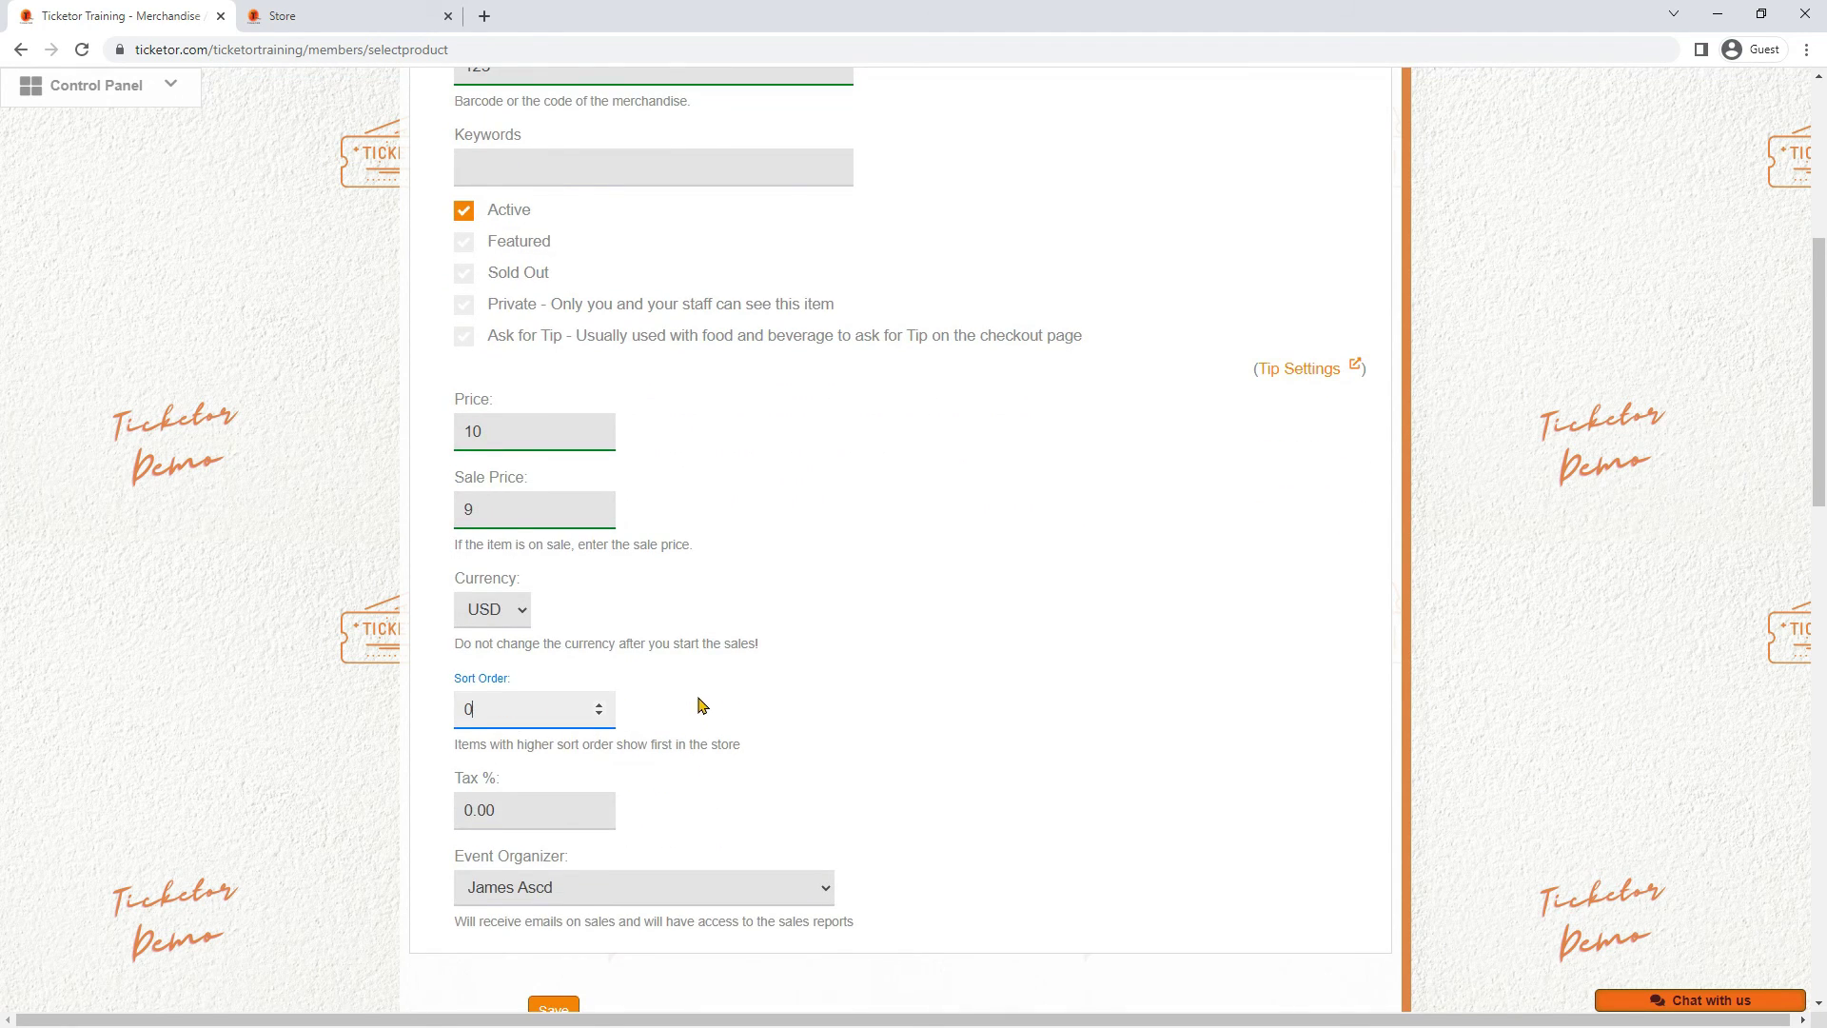
scroll(700, 704, "down", 2)
left_click_drag(448, 554, 802, 550)
left_click(799, 550)
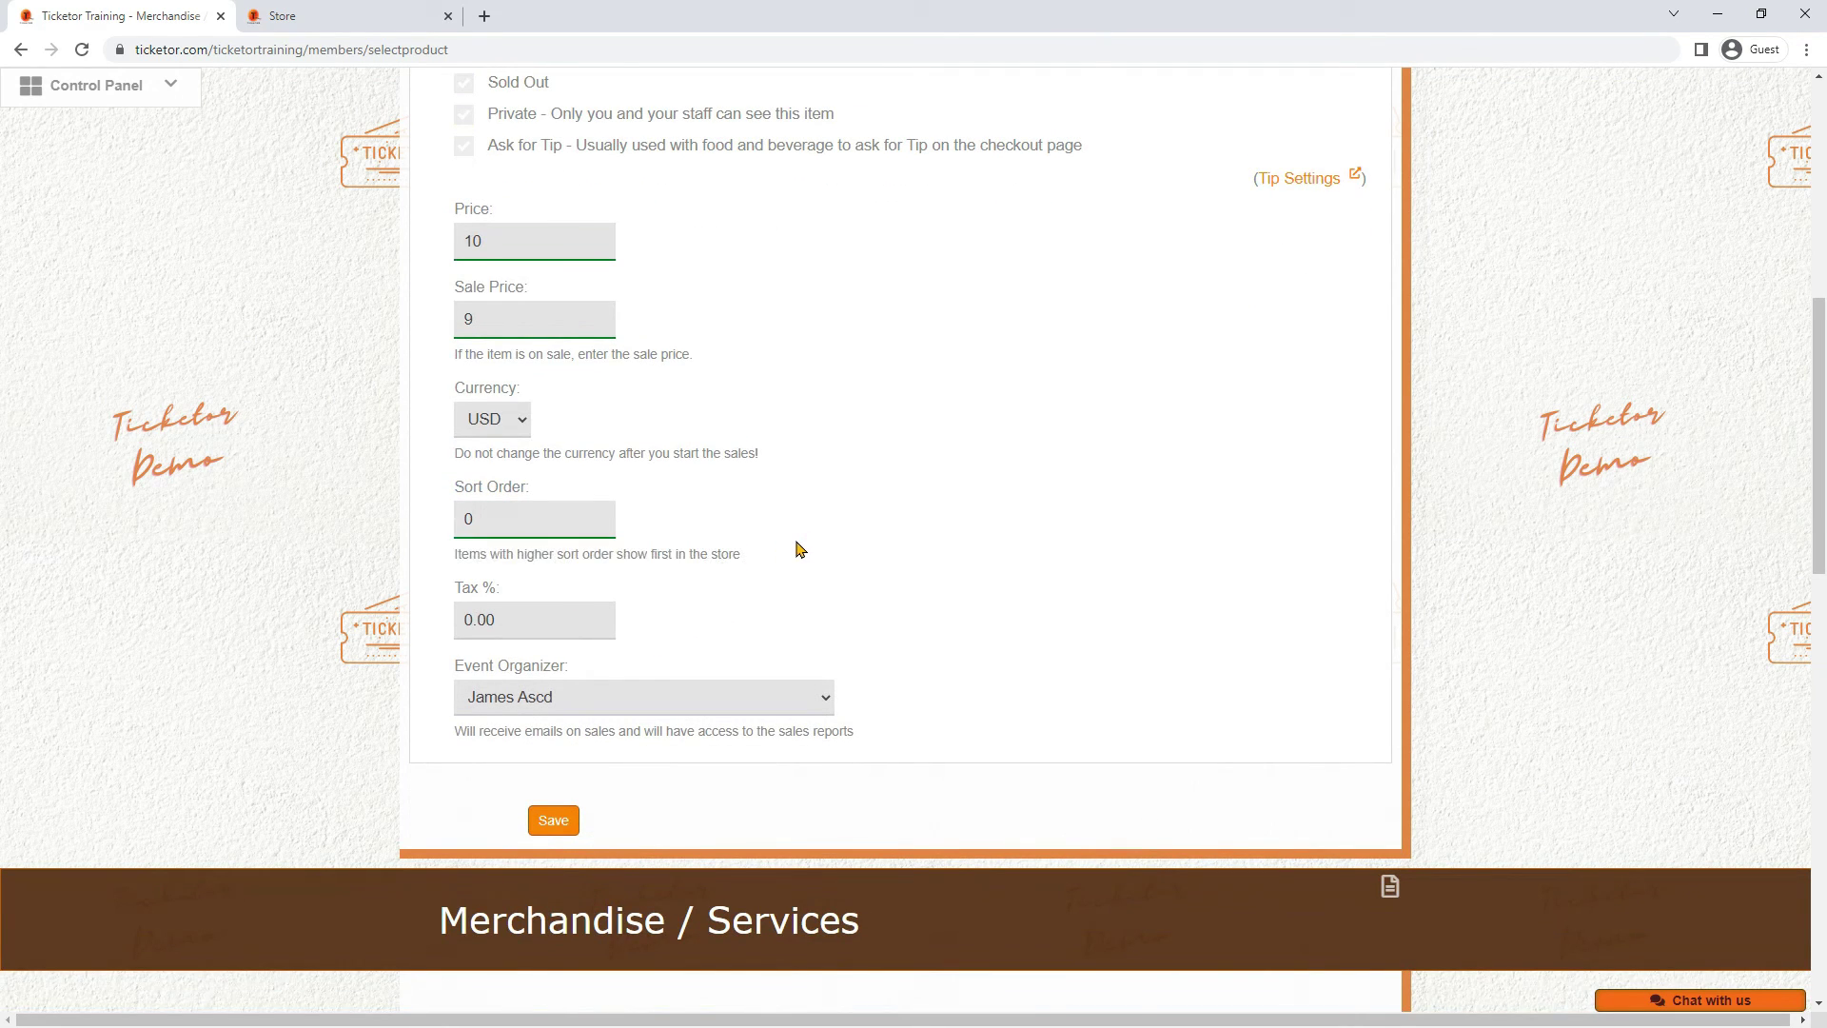
left_click(620, 697)
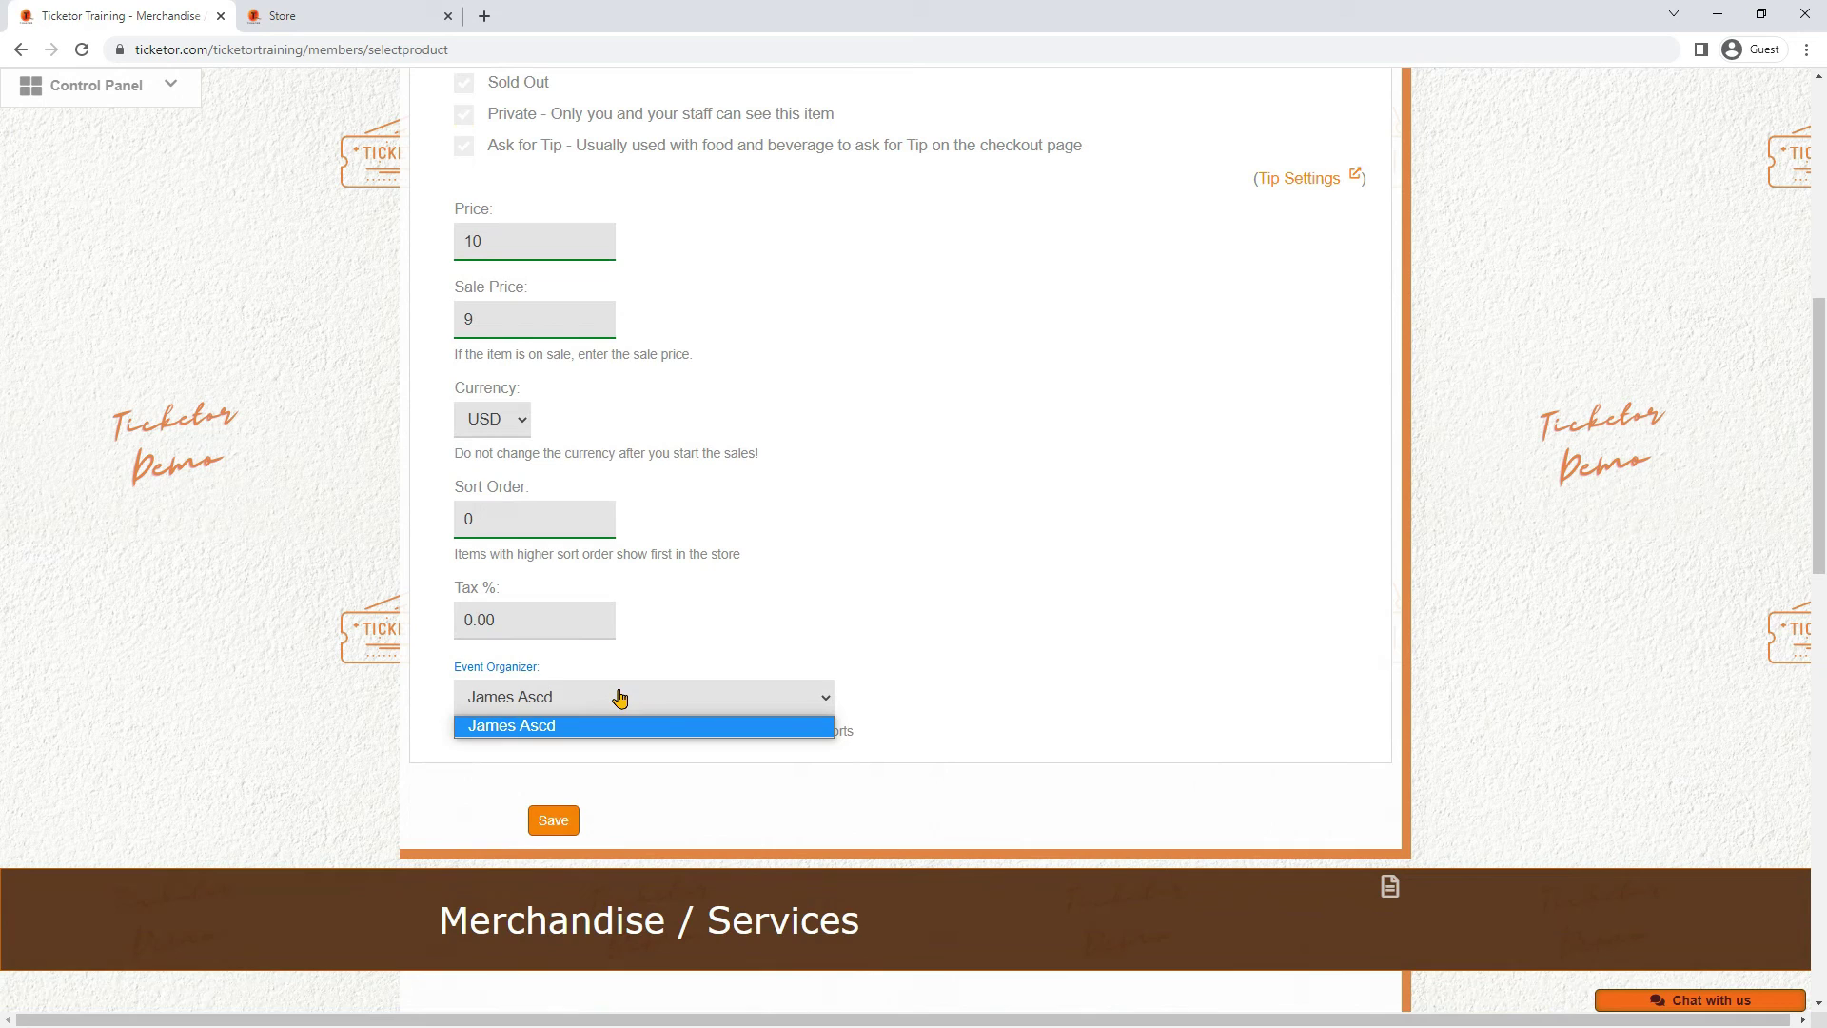
Keep the existing event organizer and set the item's tax to 10%
left_click(620, 698)
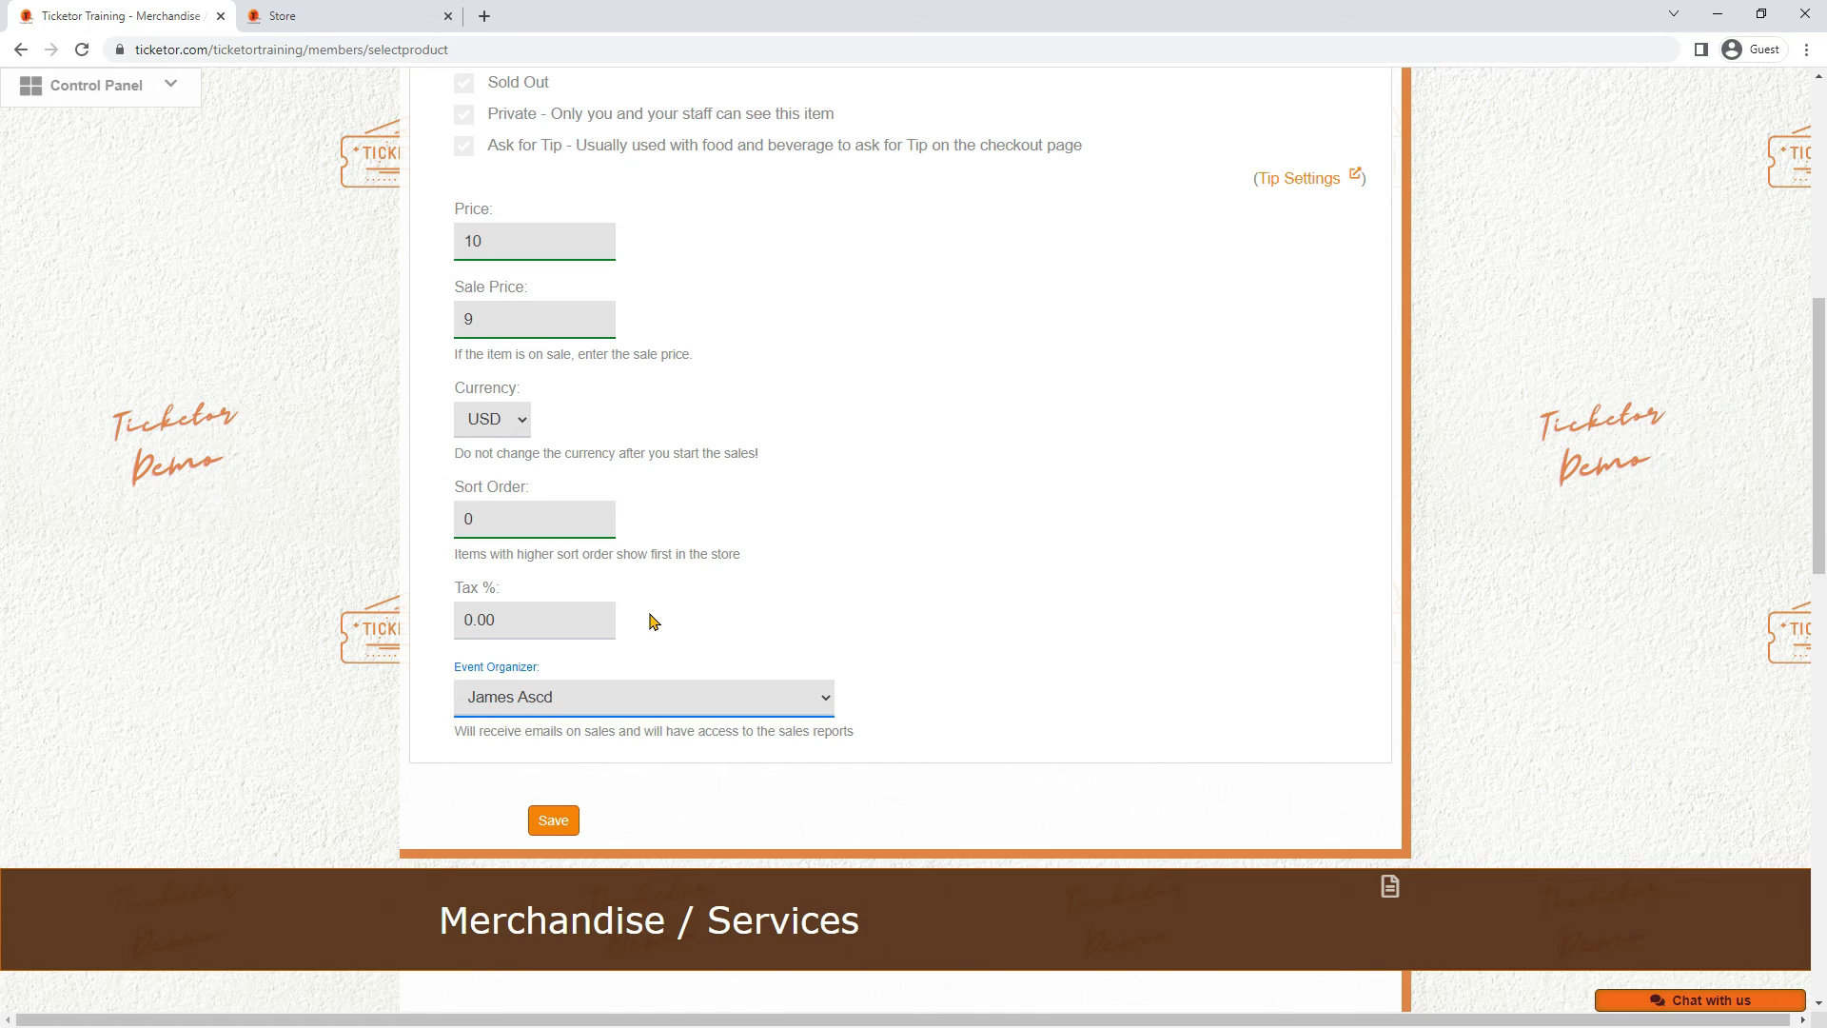
double_click(547, 620)
type("10")
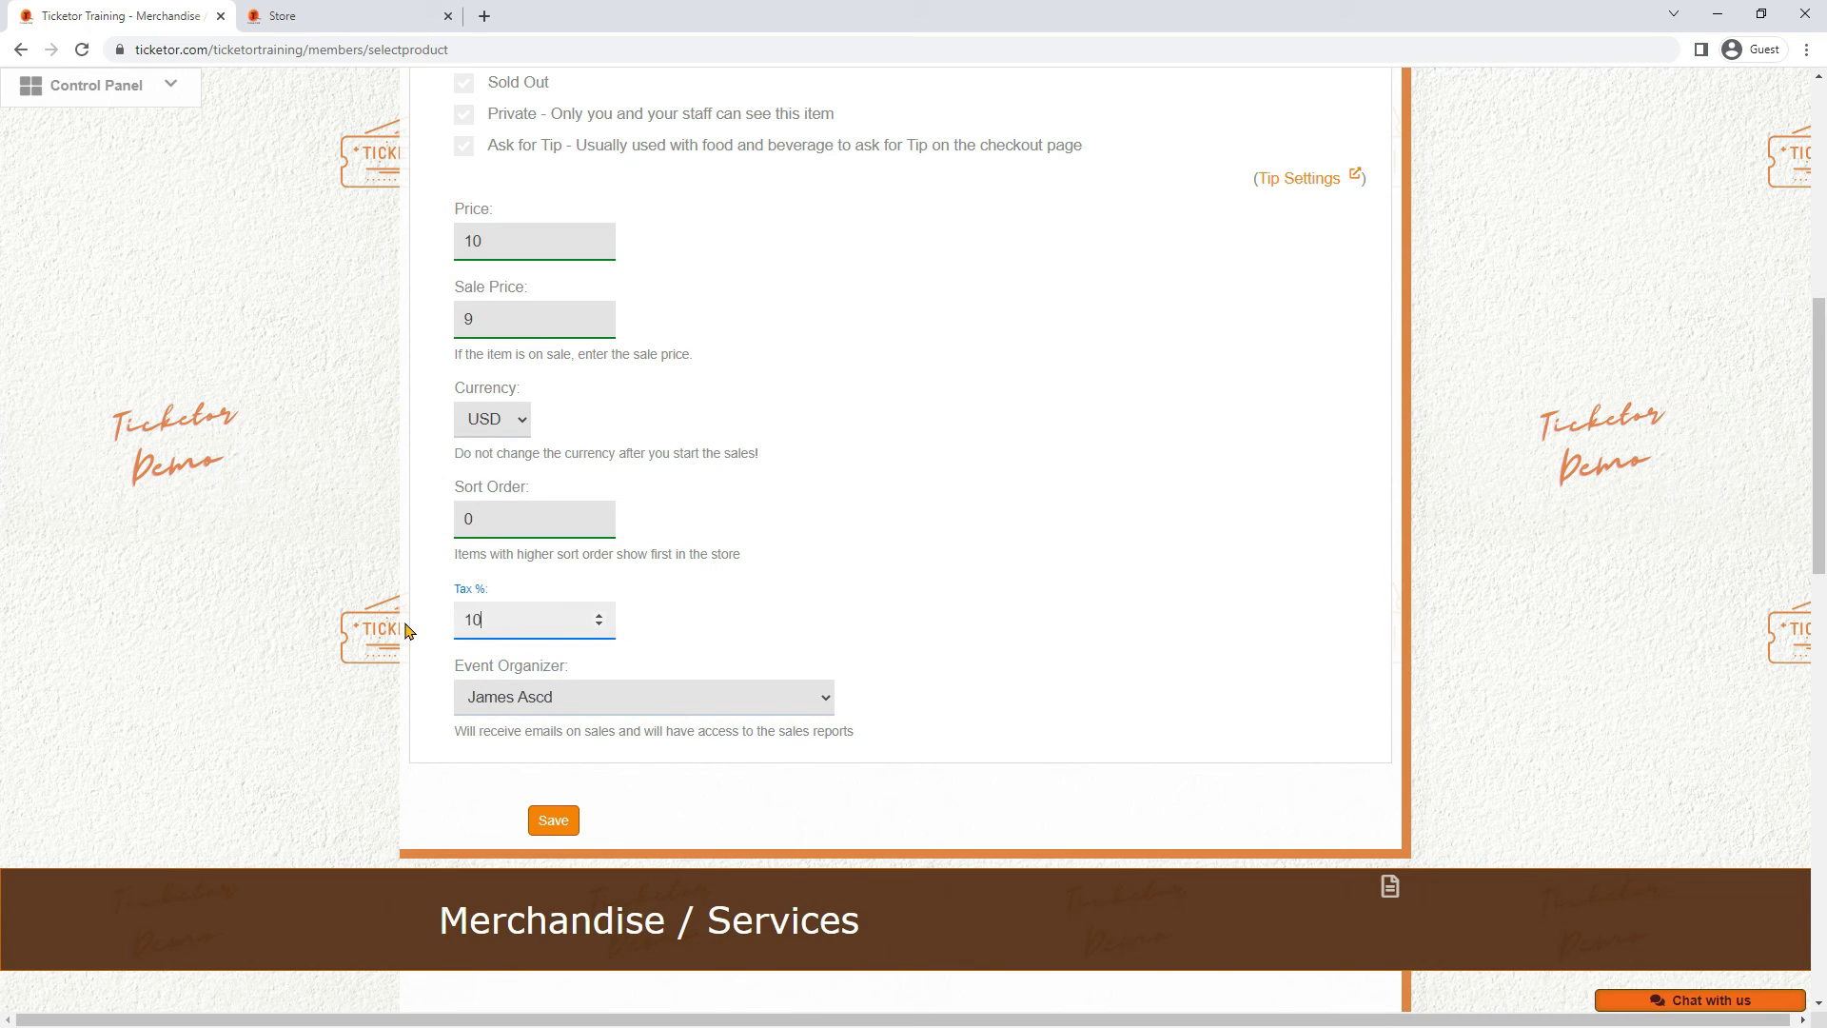
left_click(717, 576)
Enable Ask for Tip so checkout requests a tip for the item
scroll(568, 615, "up", 2)
left_click(466, 342)
left_click(615, 339)
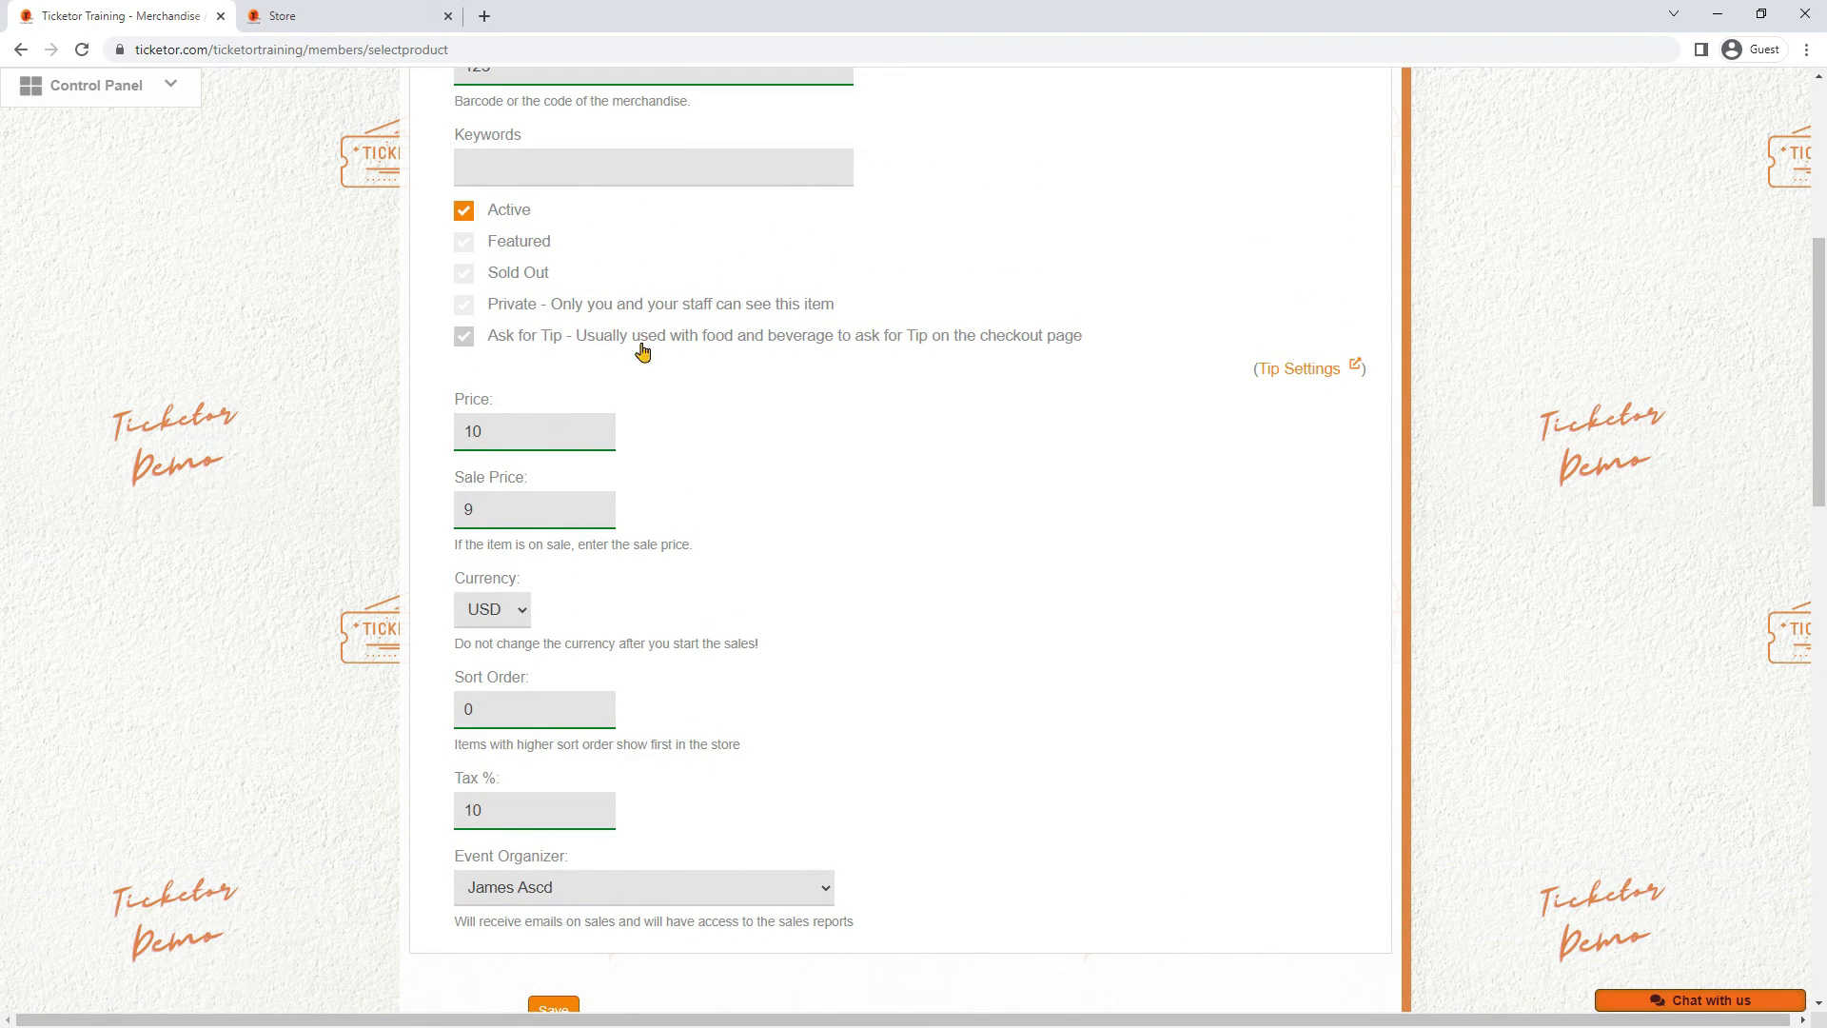
left_click(465, 339)
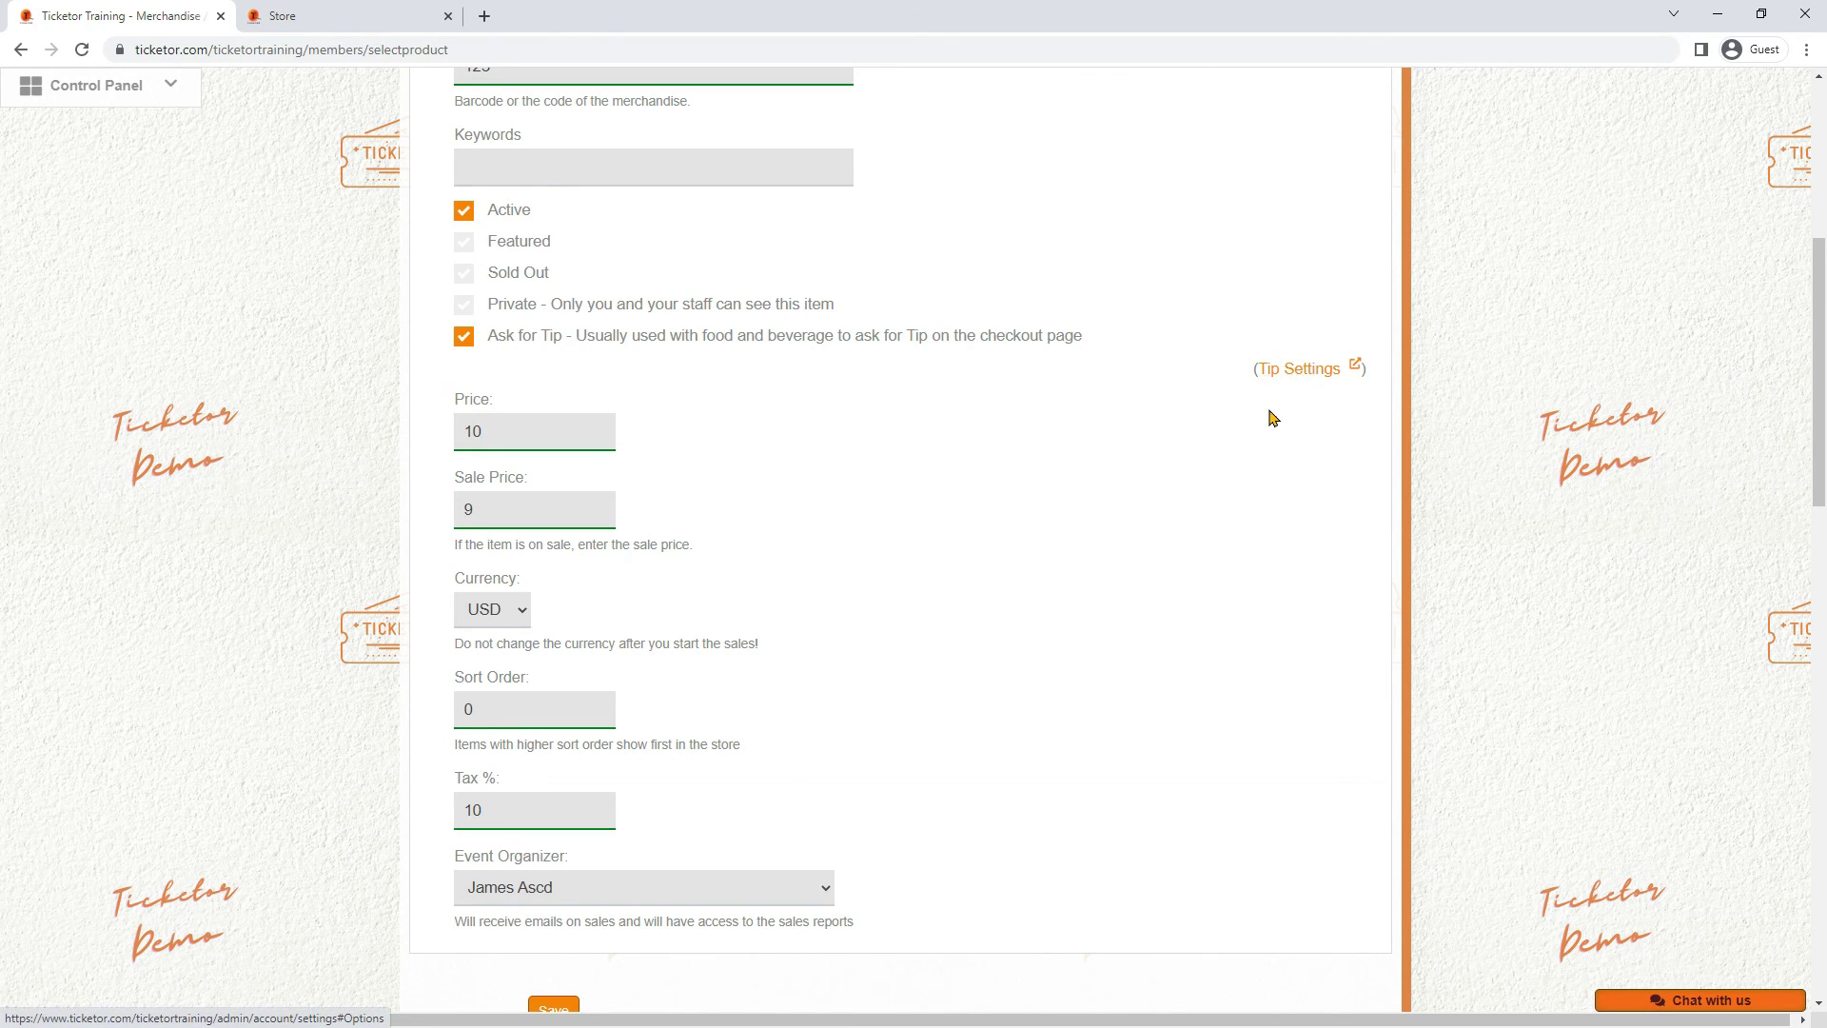
scroll(1256, 419, "up", 4)
Keep the item checked in the Drinks and Store Page categories
left_click(571, 205)
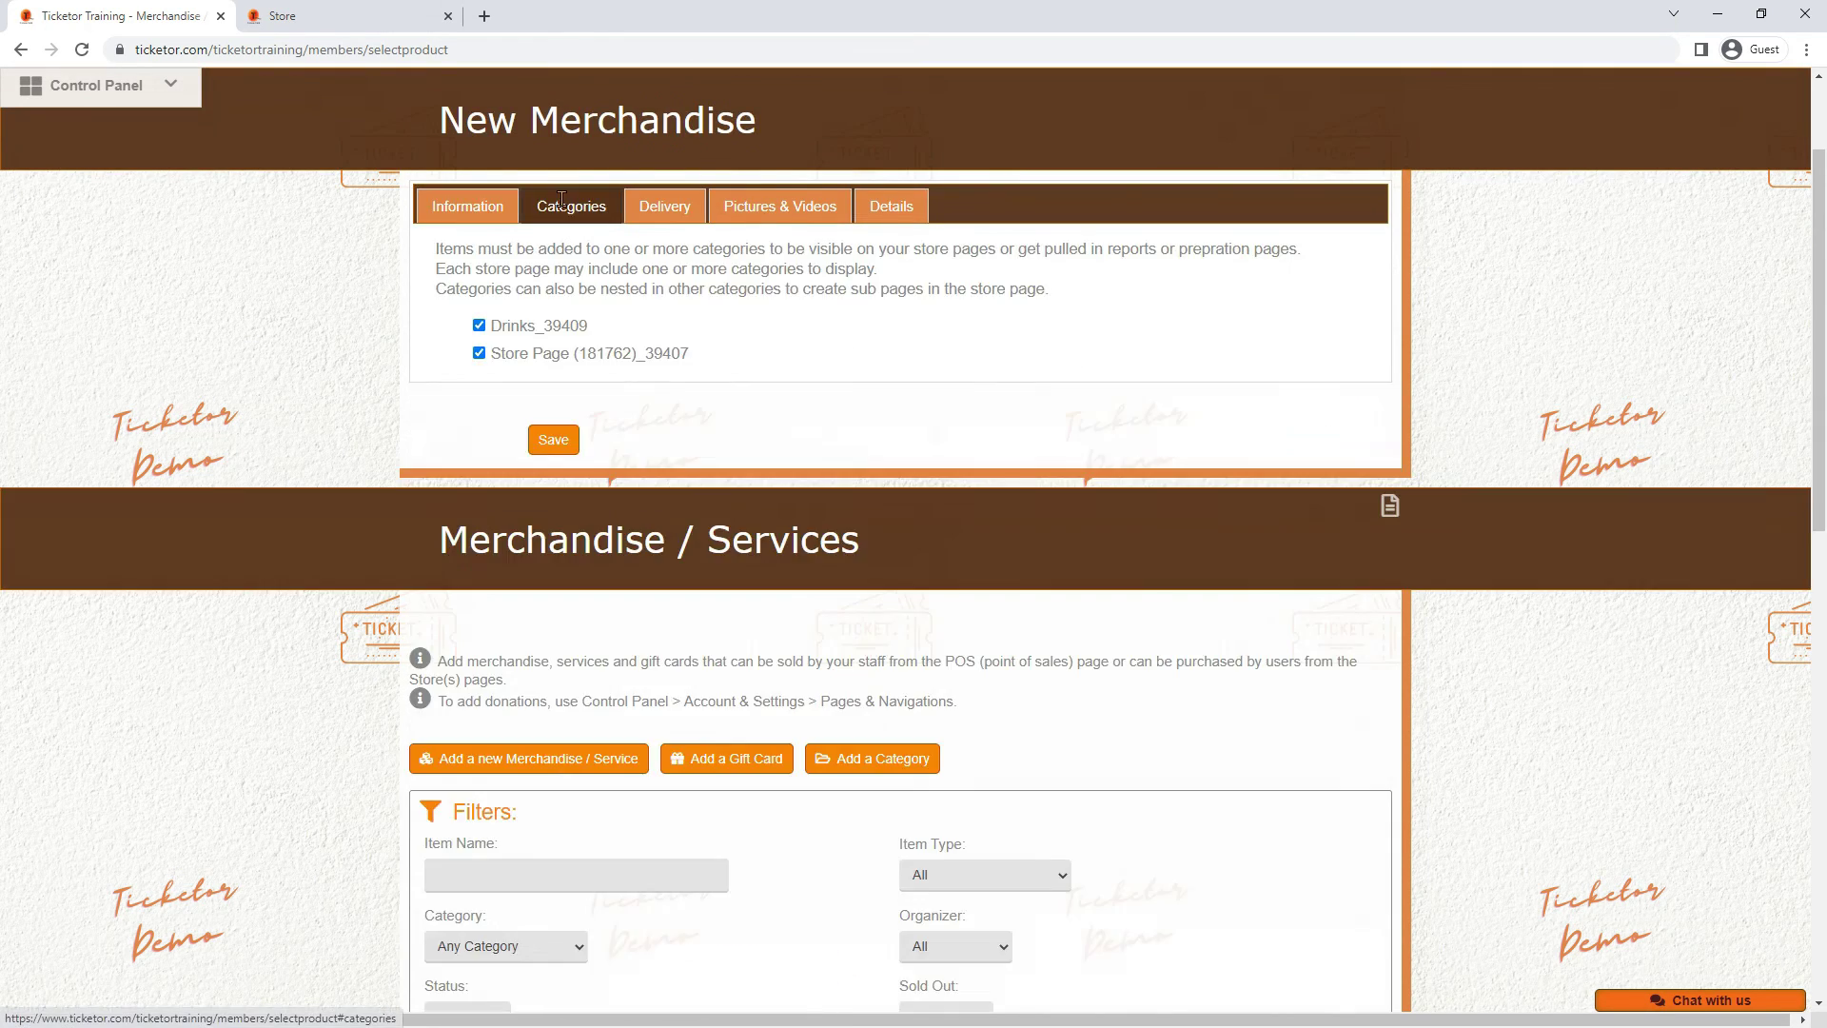
left_click(507, 328)
left_click(513, 355)
left_click(513, 328)
left_click(514, 355)
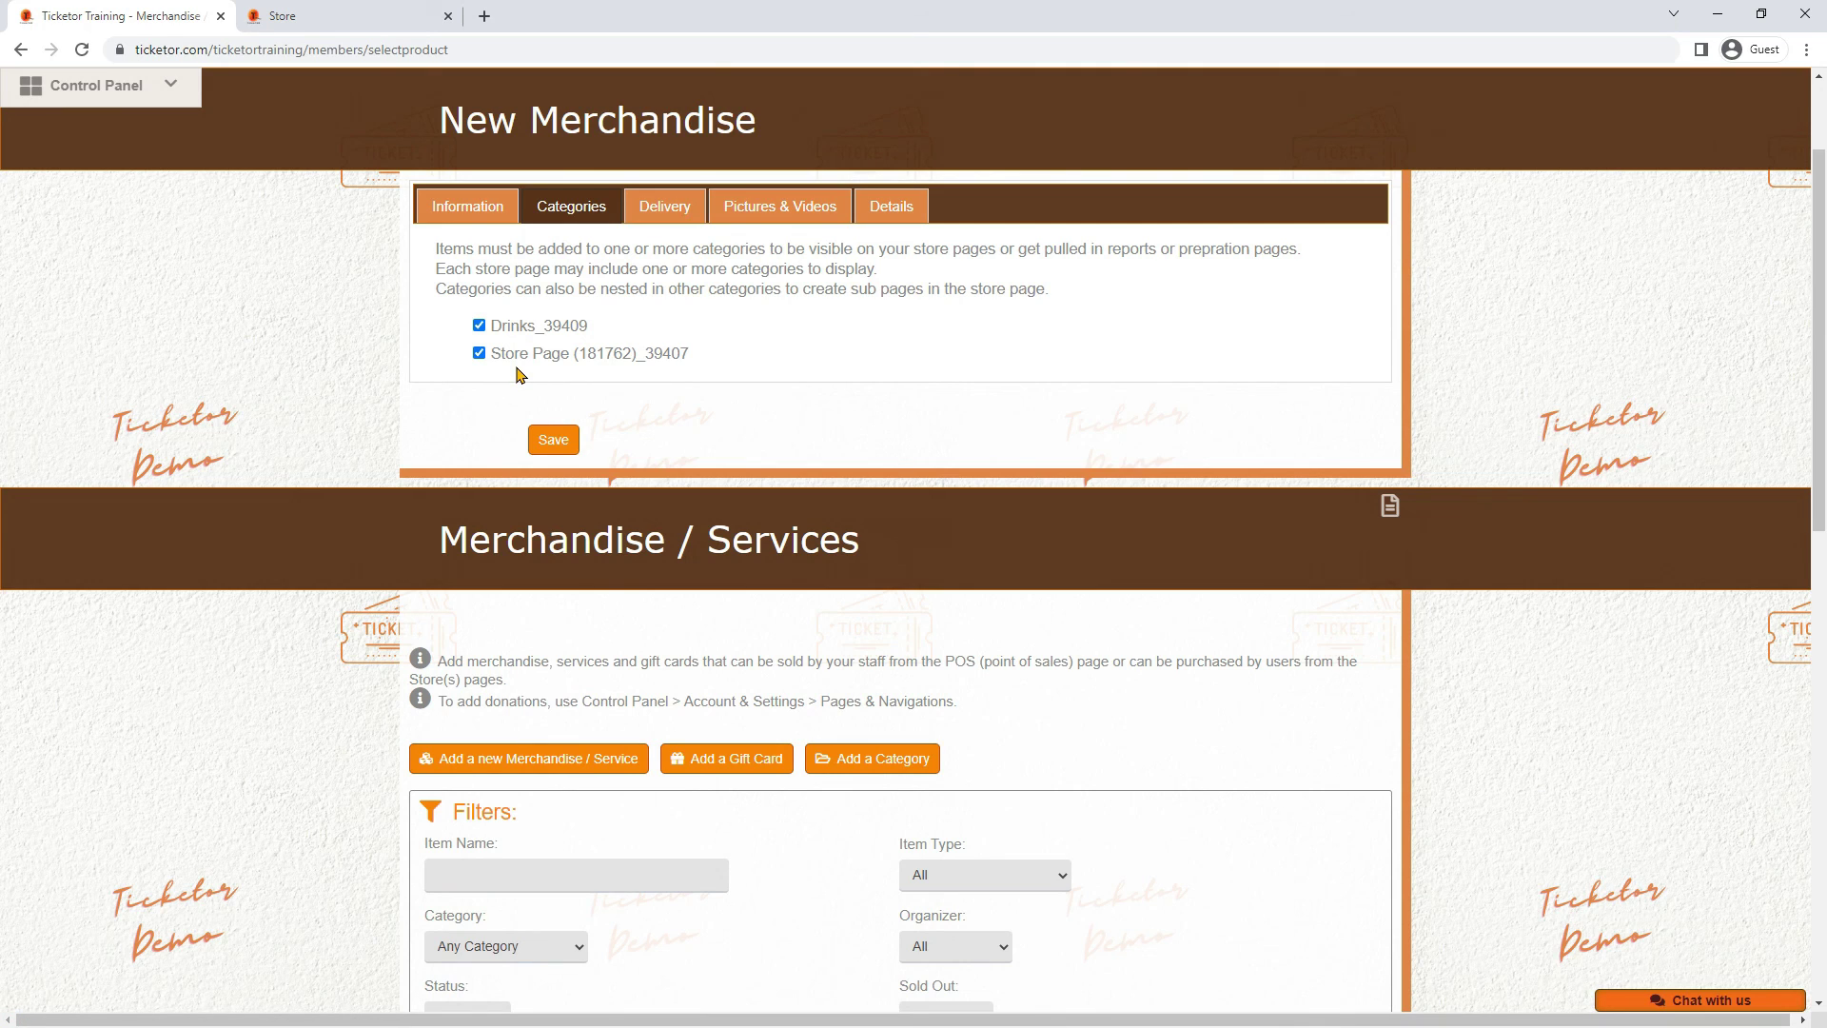
Limit delivery to Pickup at the bar and Deliver to my seat, excluding Local Delivery and both 2Day Air options
left_click(681, 203)
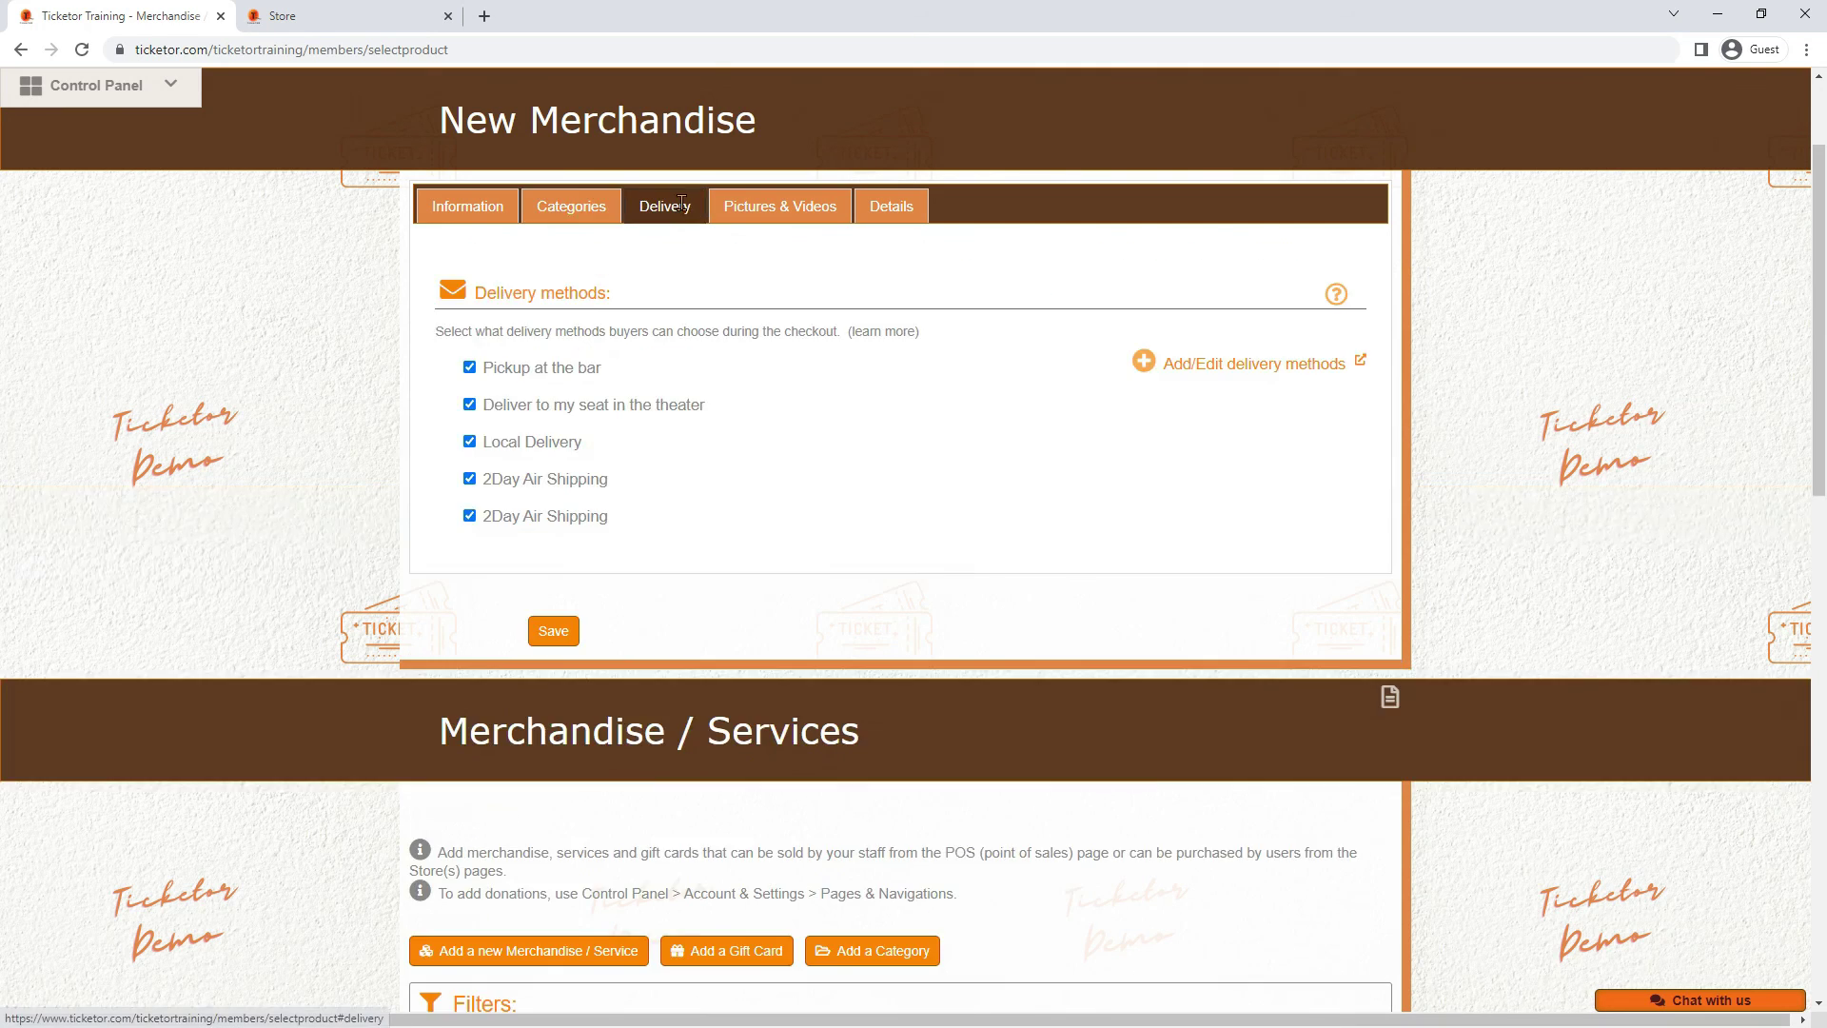
left_click(563, 374)
left_click(562, 447)
left_click(552, 483)
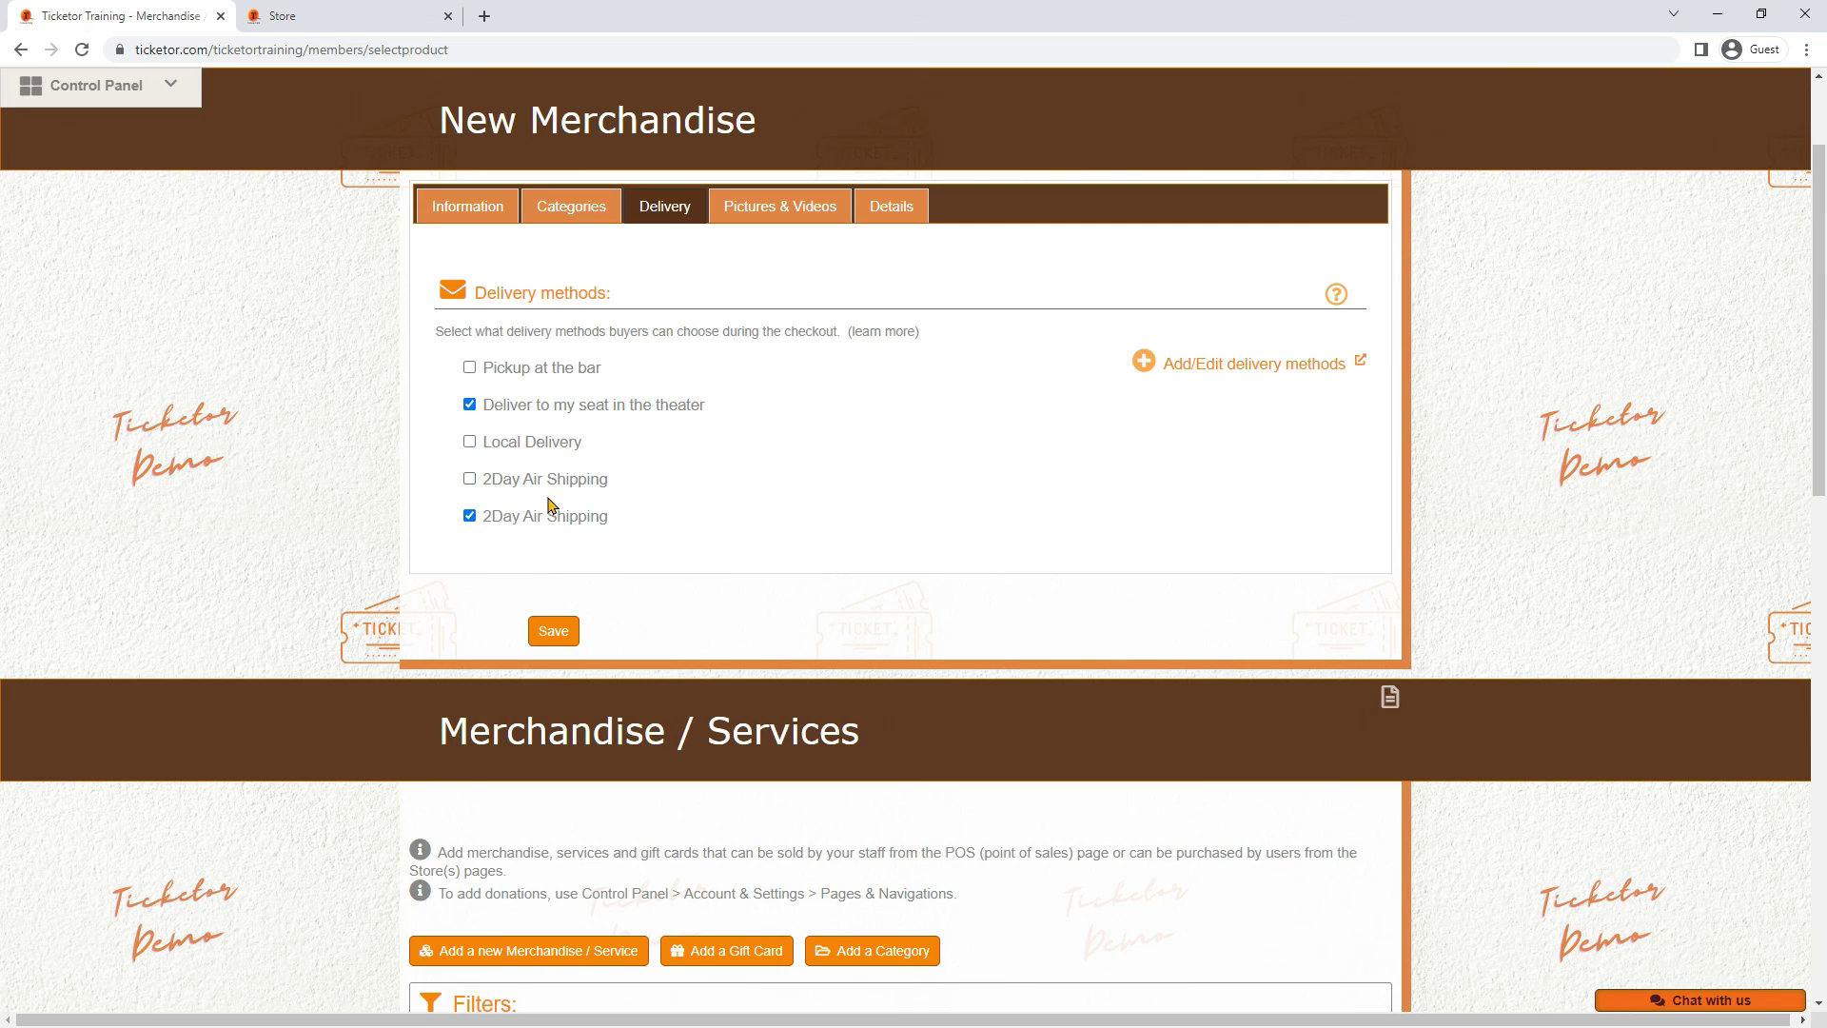
left_click(552, 518)
left_click(556, 376)
Save the new Bear item and confirm the dialog so pictures can be uploaded
left_click(773, 213)
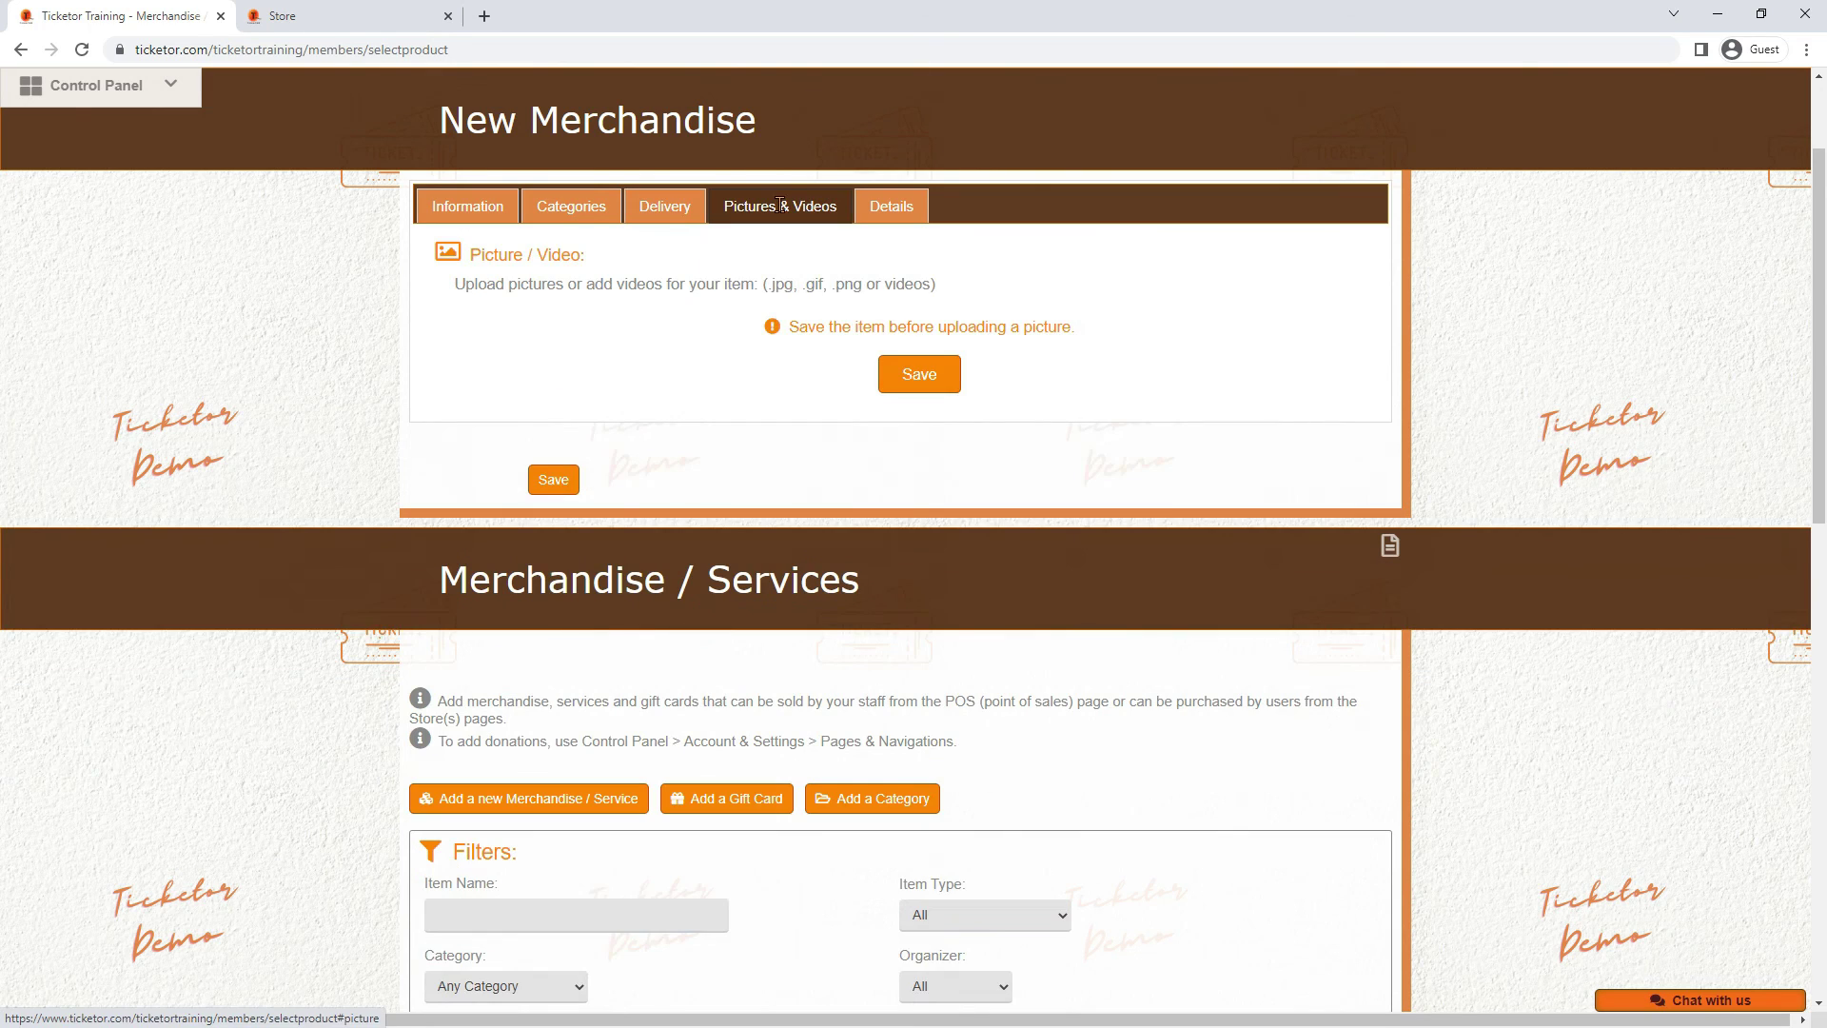
left_click(902, 386)
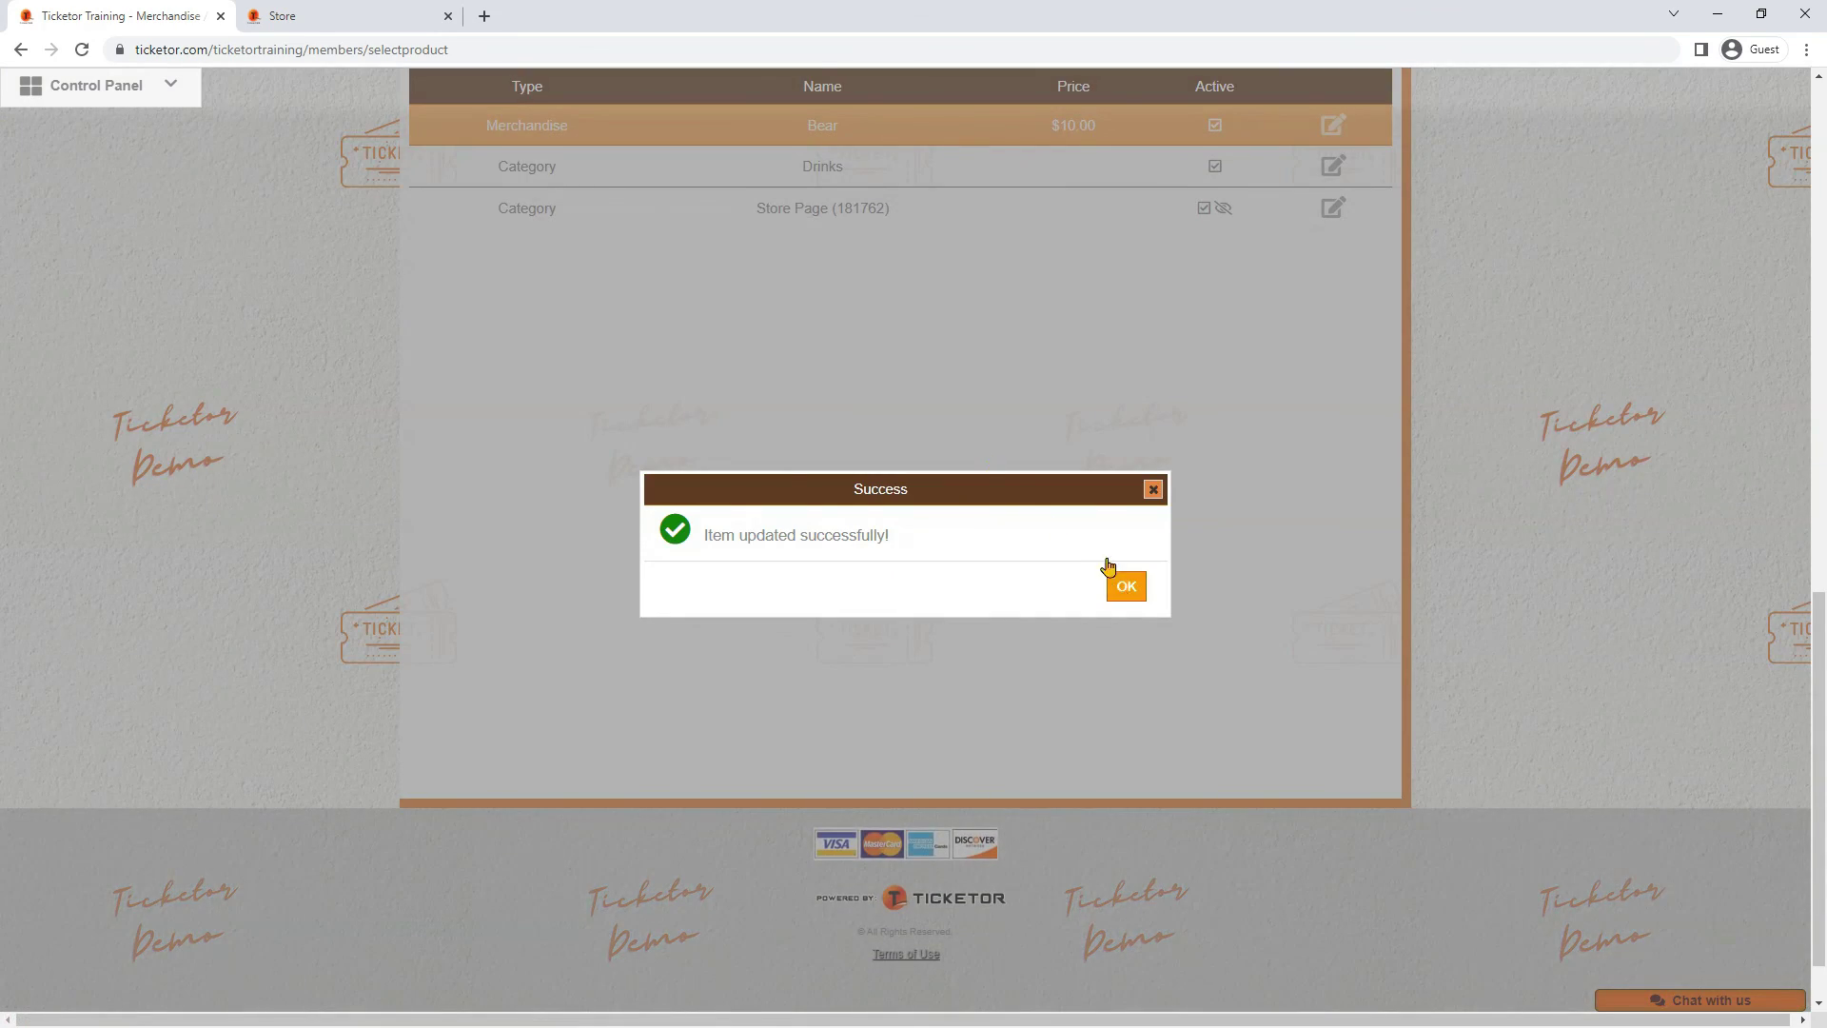
left_click(1122, 582)
scroll(1015, 438, "up", 10)
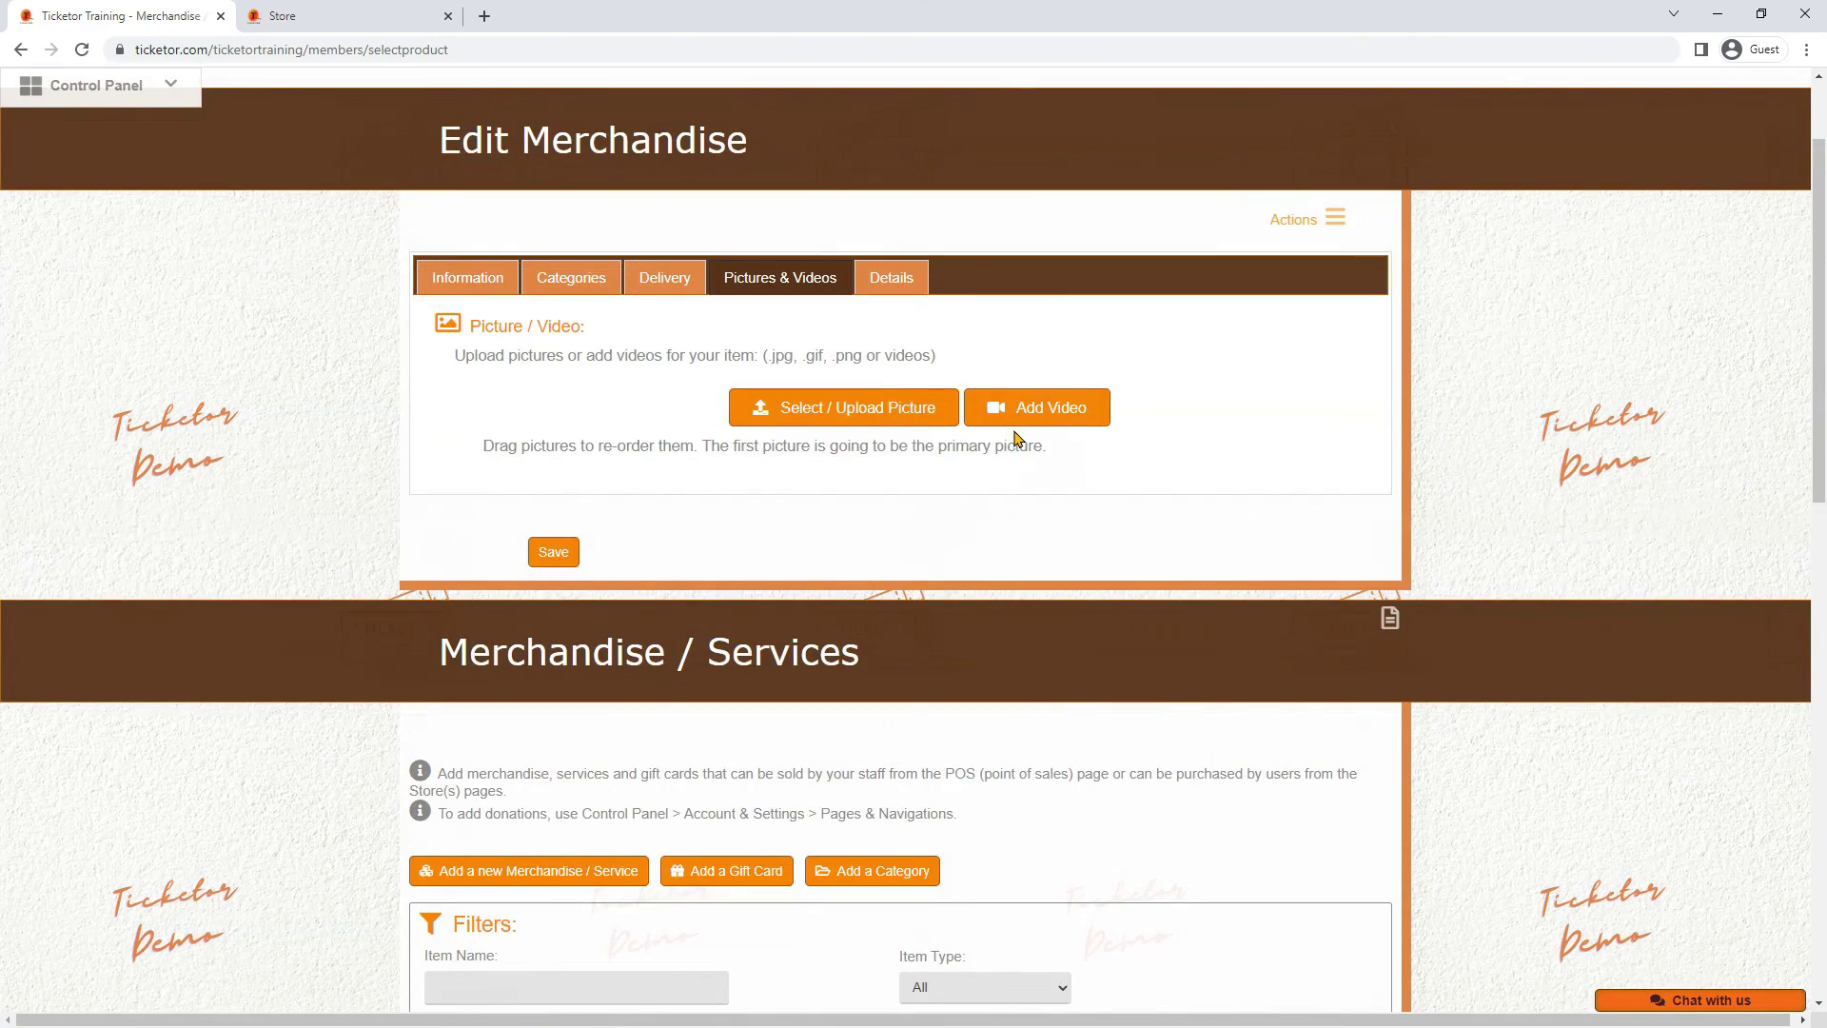
Upload the front-view can picture, then the back-view one, keeping the front view first
left_click(879, 433)
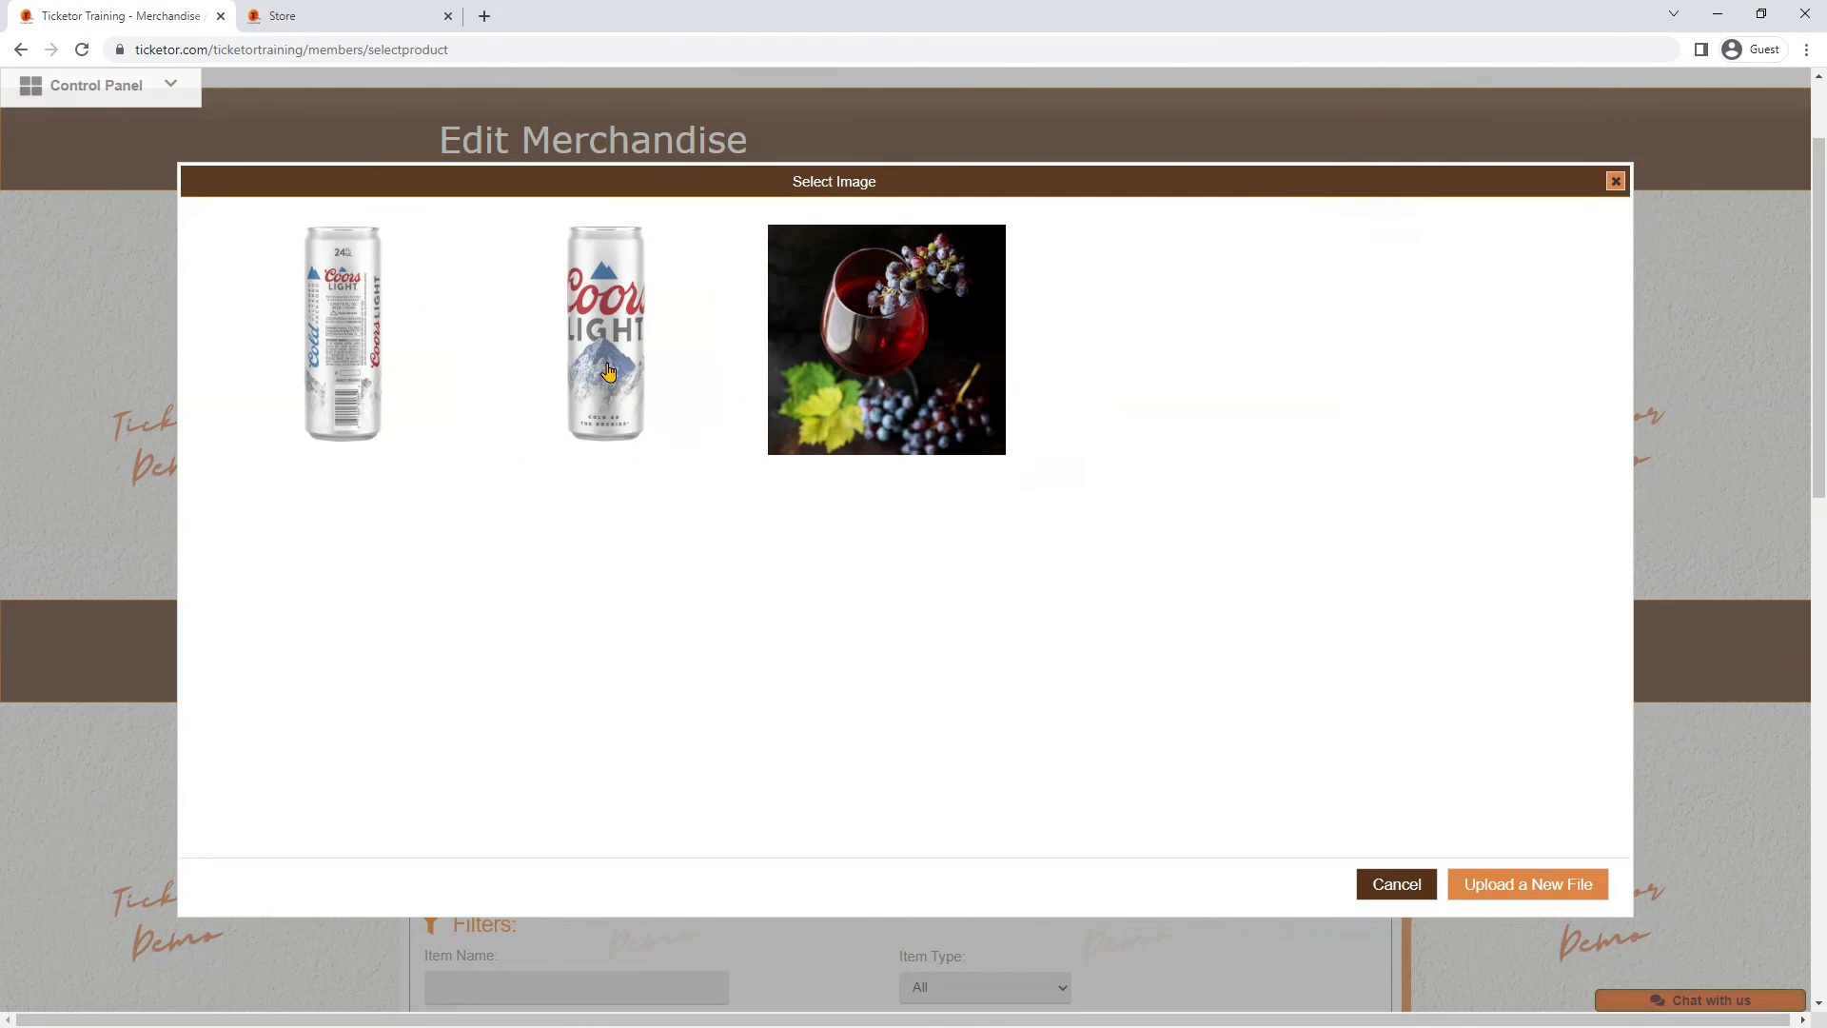
left_click(602, 360)
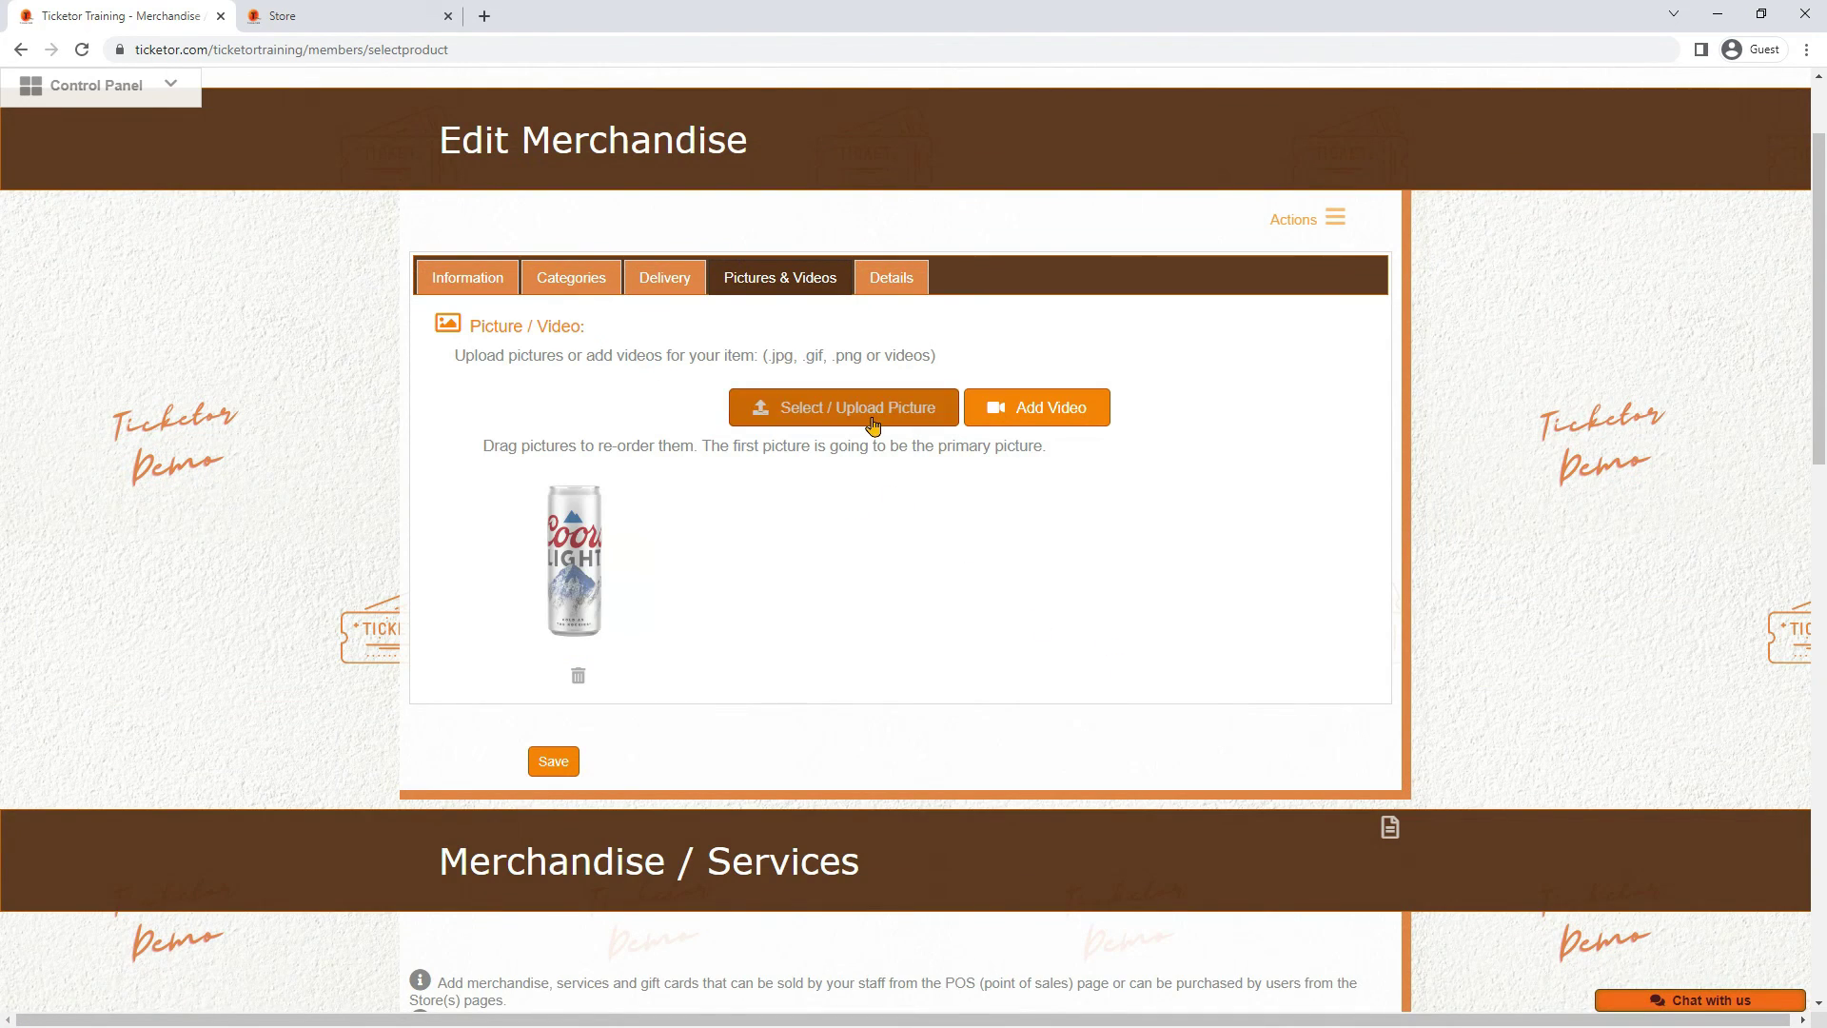
left_click(871, 422)
left_click(374, 335)
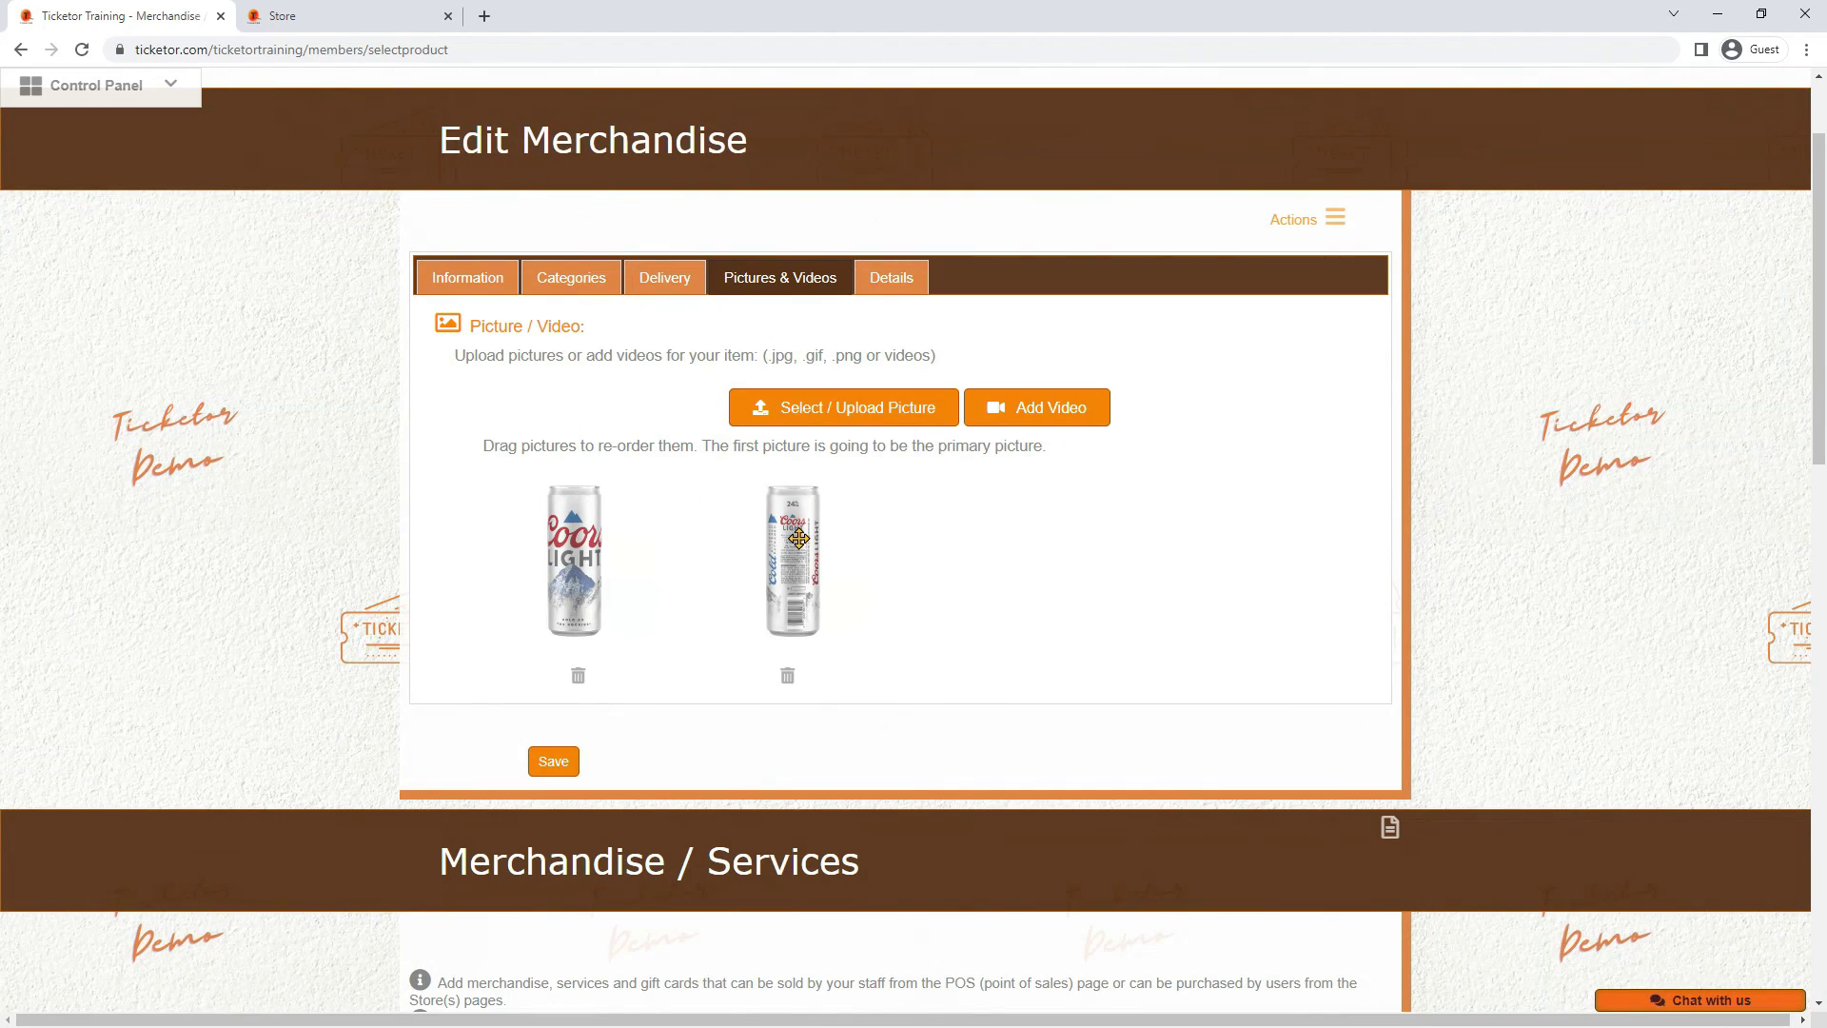
left_click_drag(678, 535, 830, 548)
Save the Bear item from the bottom of its Details tab and confirm the Success message
left_click(878, 288)
scroll(893, 367, "down", 4)
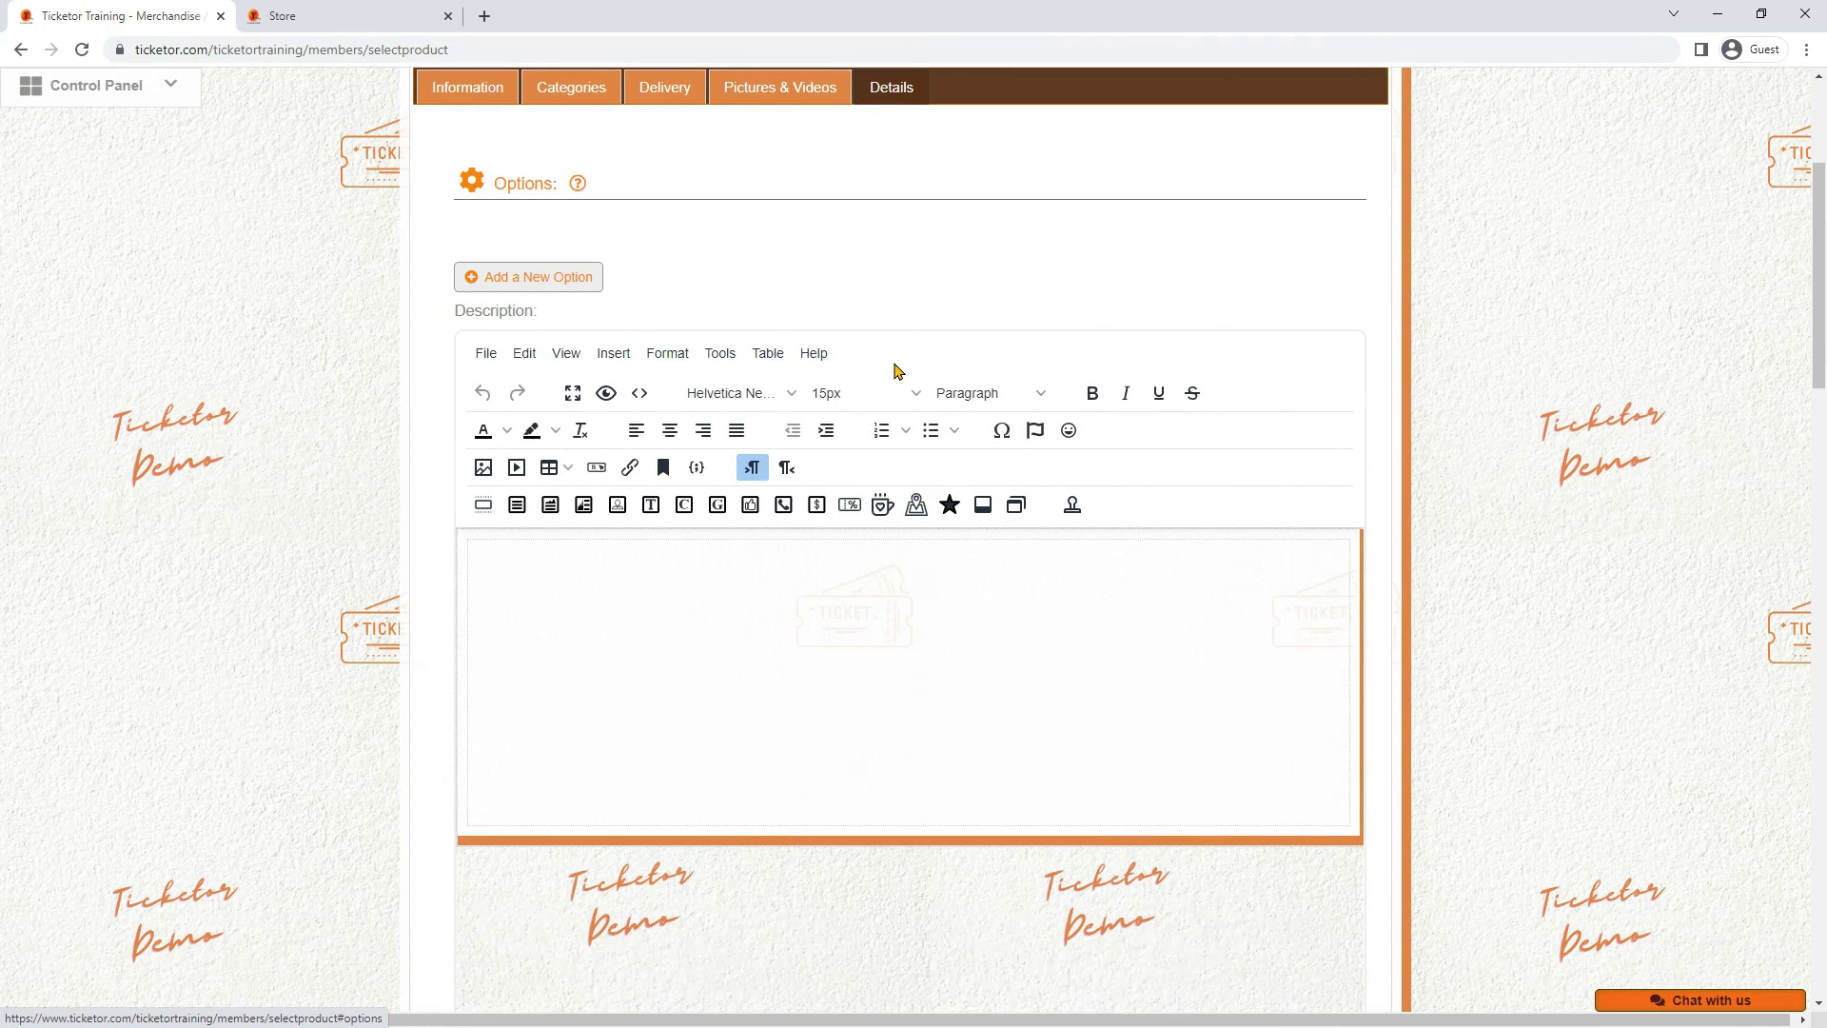
scroll(672, 425, "up", 1)
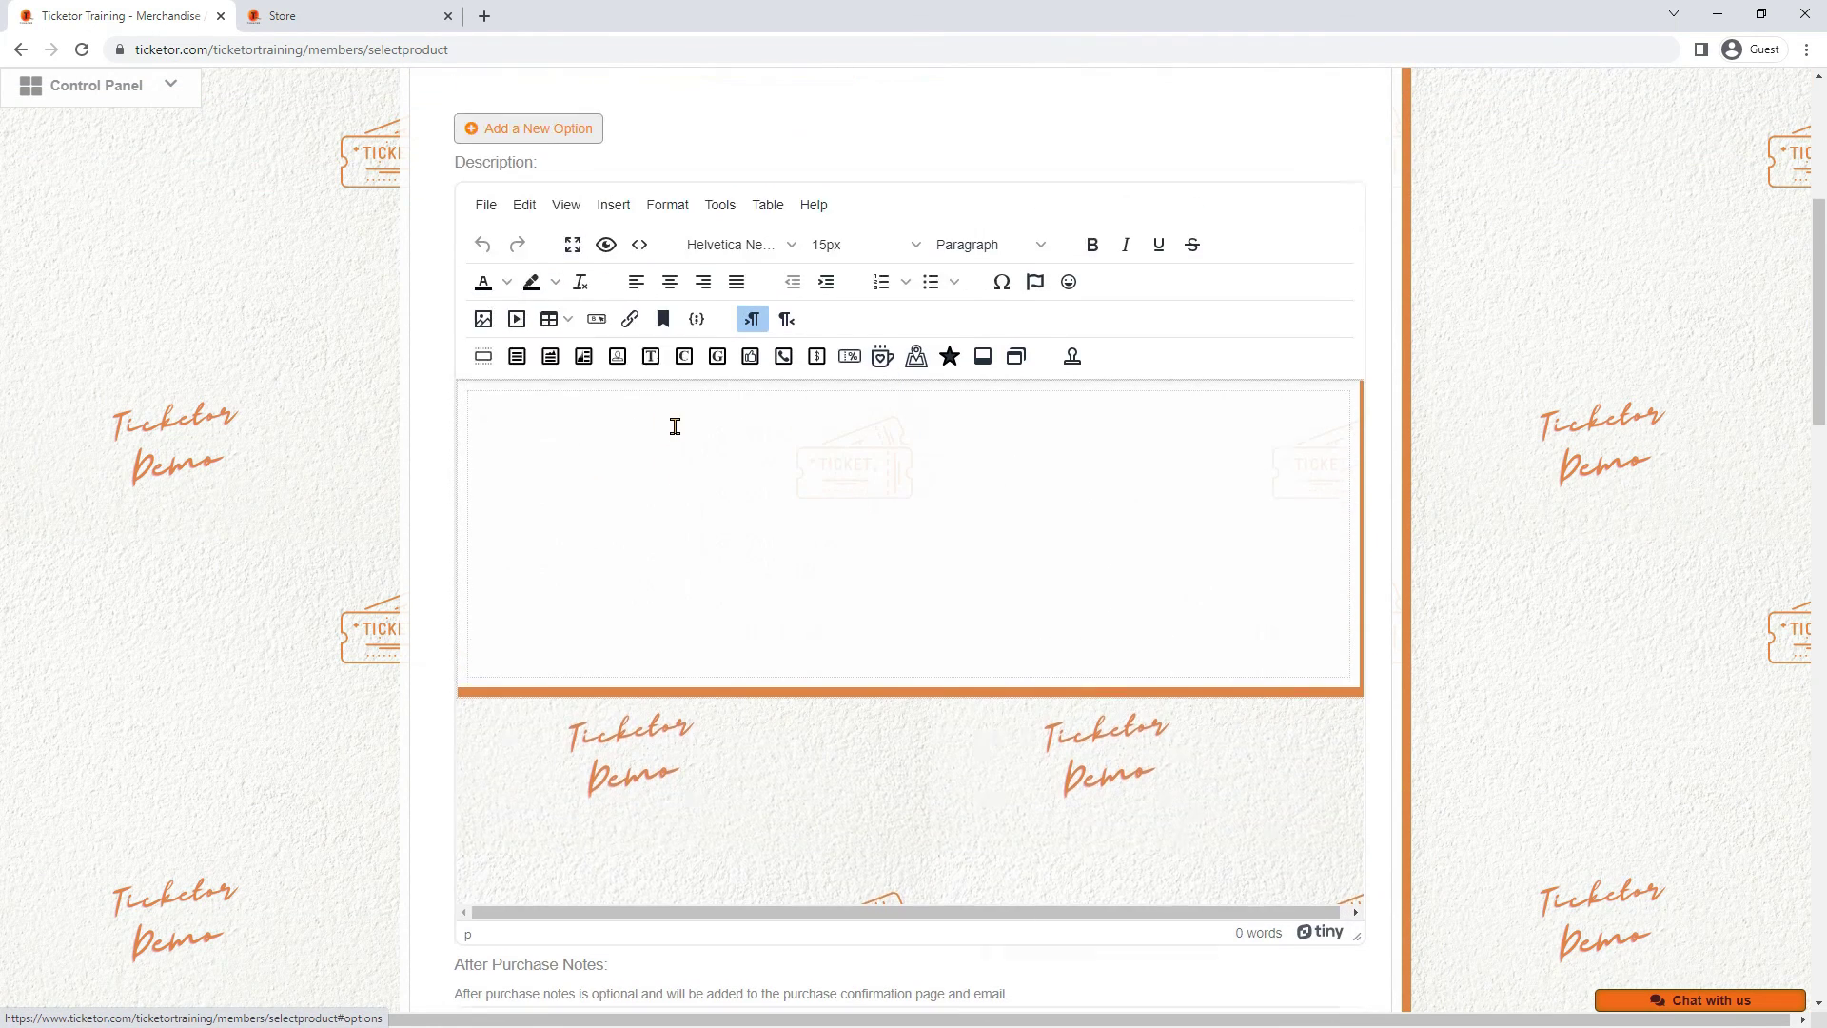
scroll(676, 433, "down", 10)
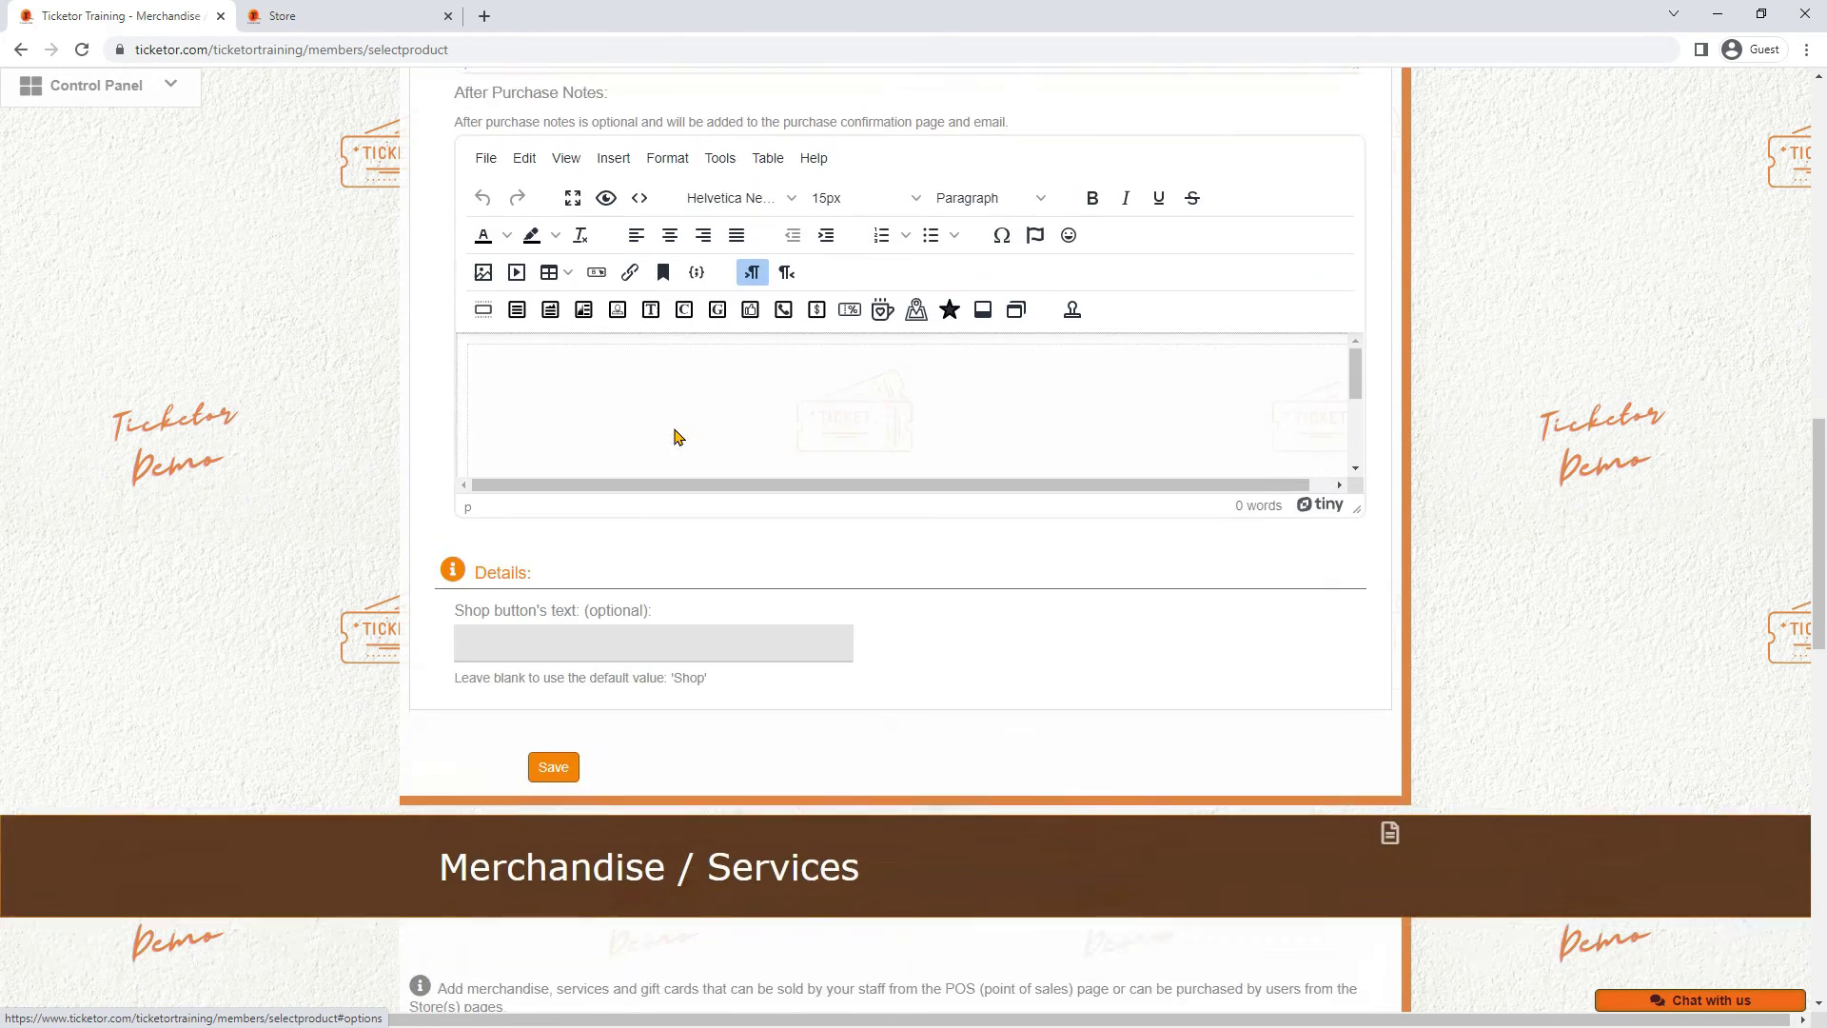
left_click(553, 740)
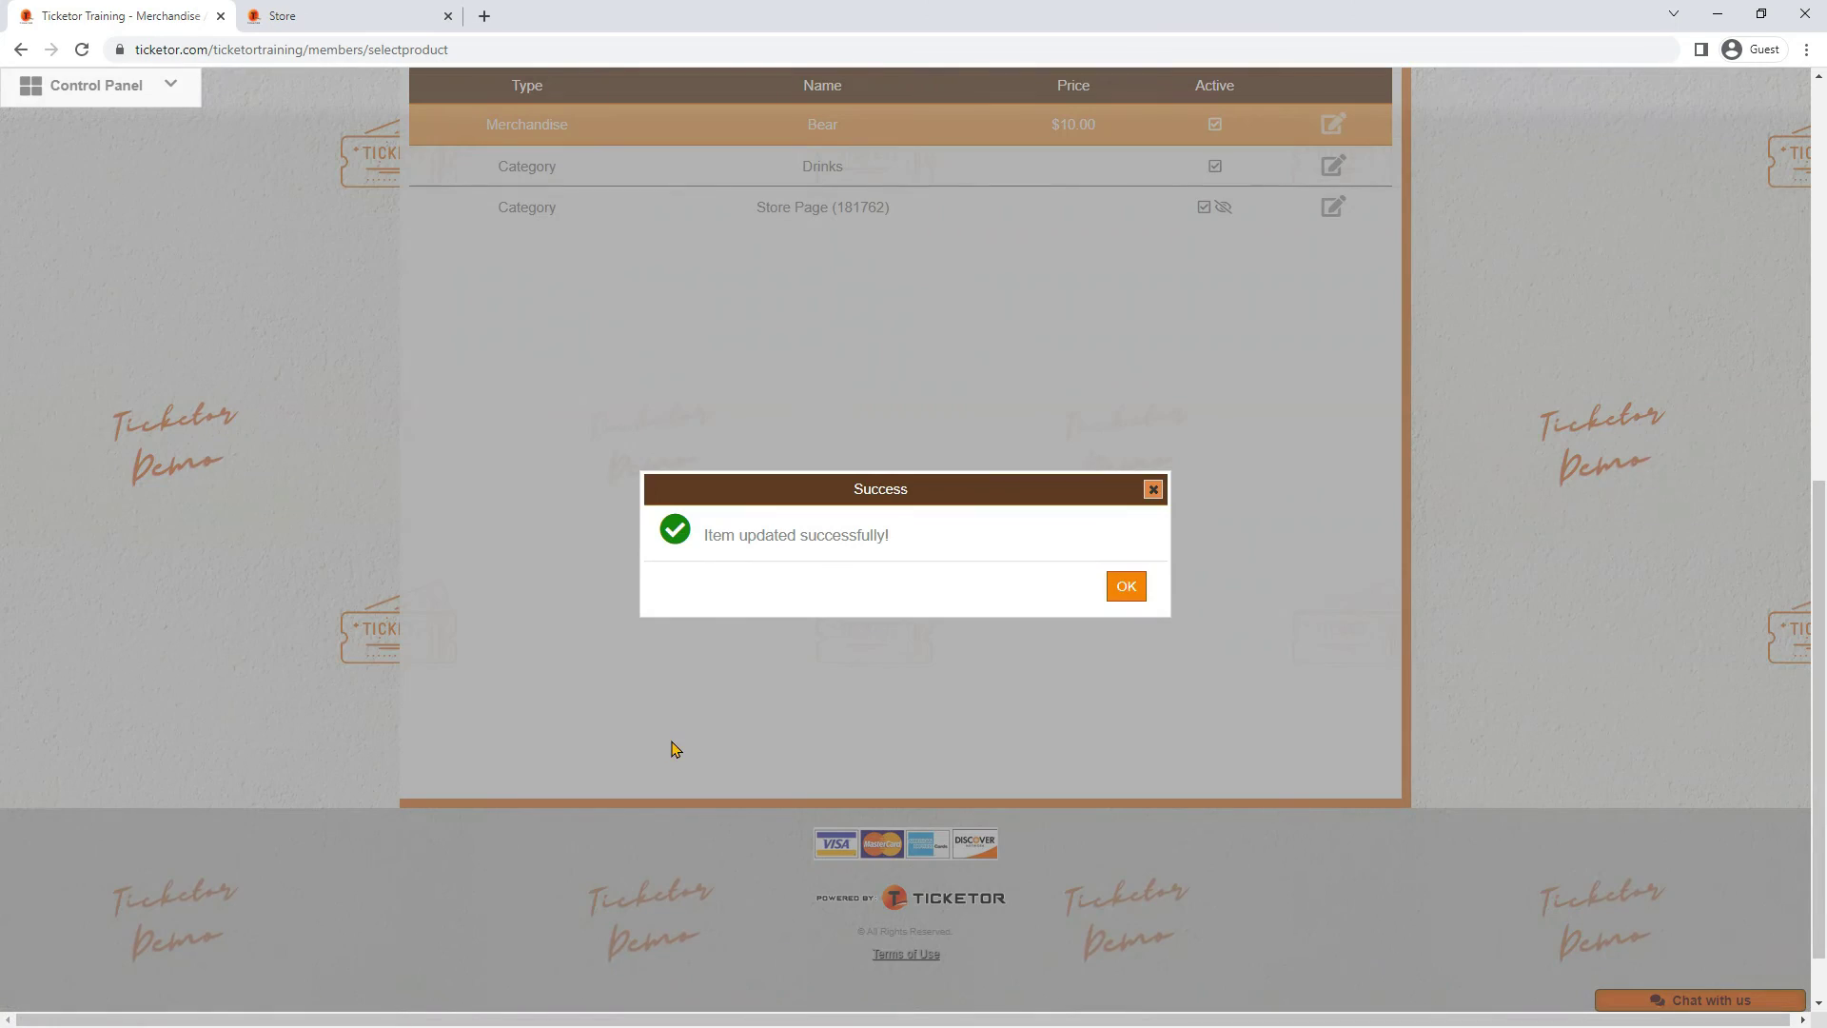
left_click(1122, 590)
scroll(1078, 593, "up", 1)
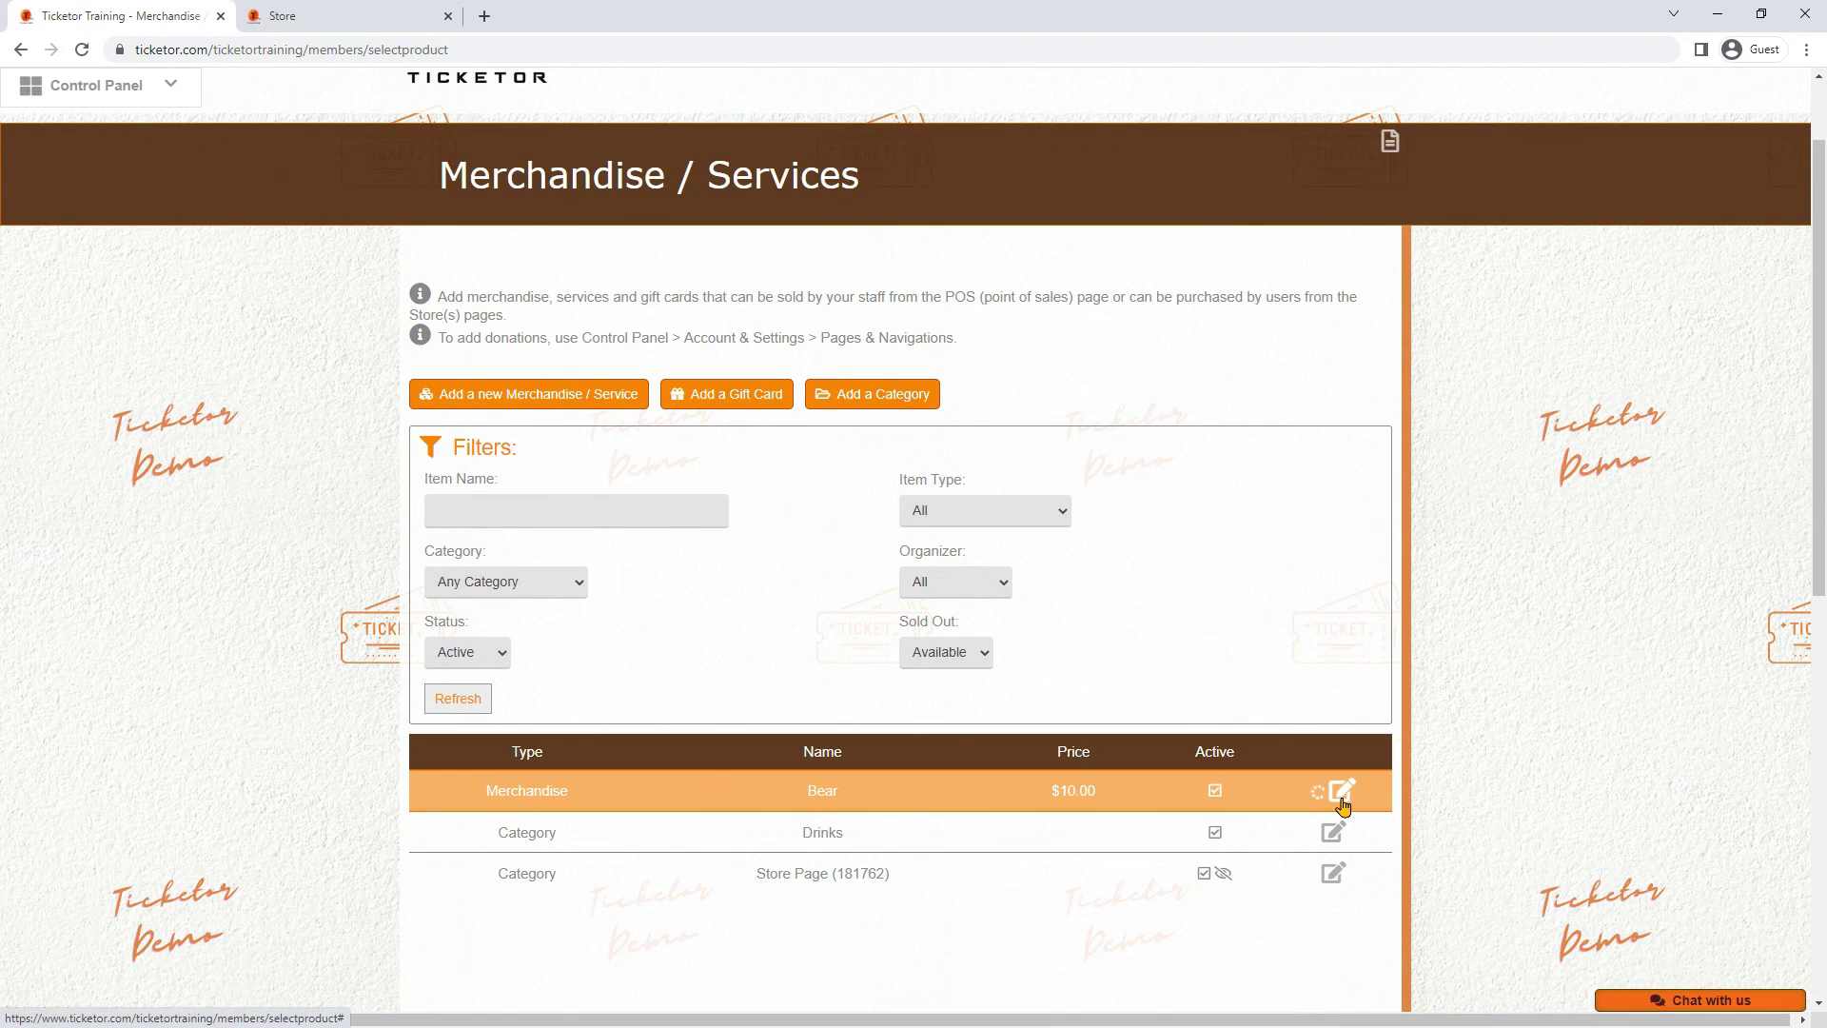
Choose Add a Gift Card from the actions list and place the cursor in the blank Name field
left_click(1334, 787)
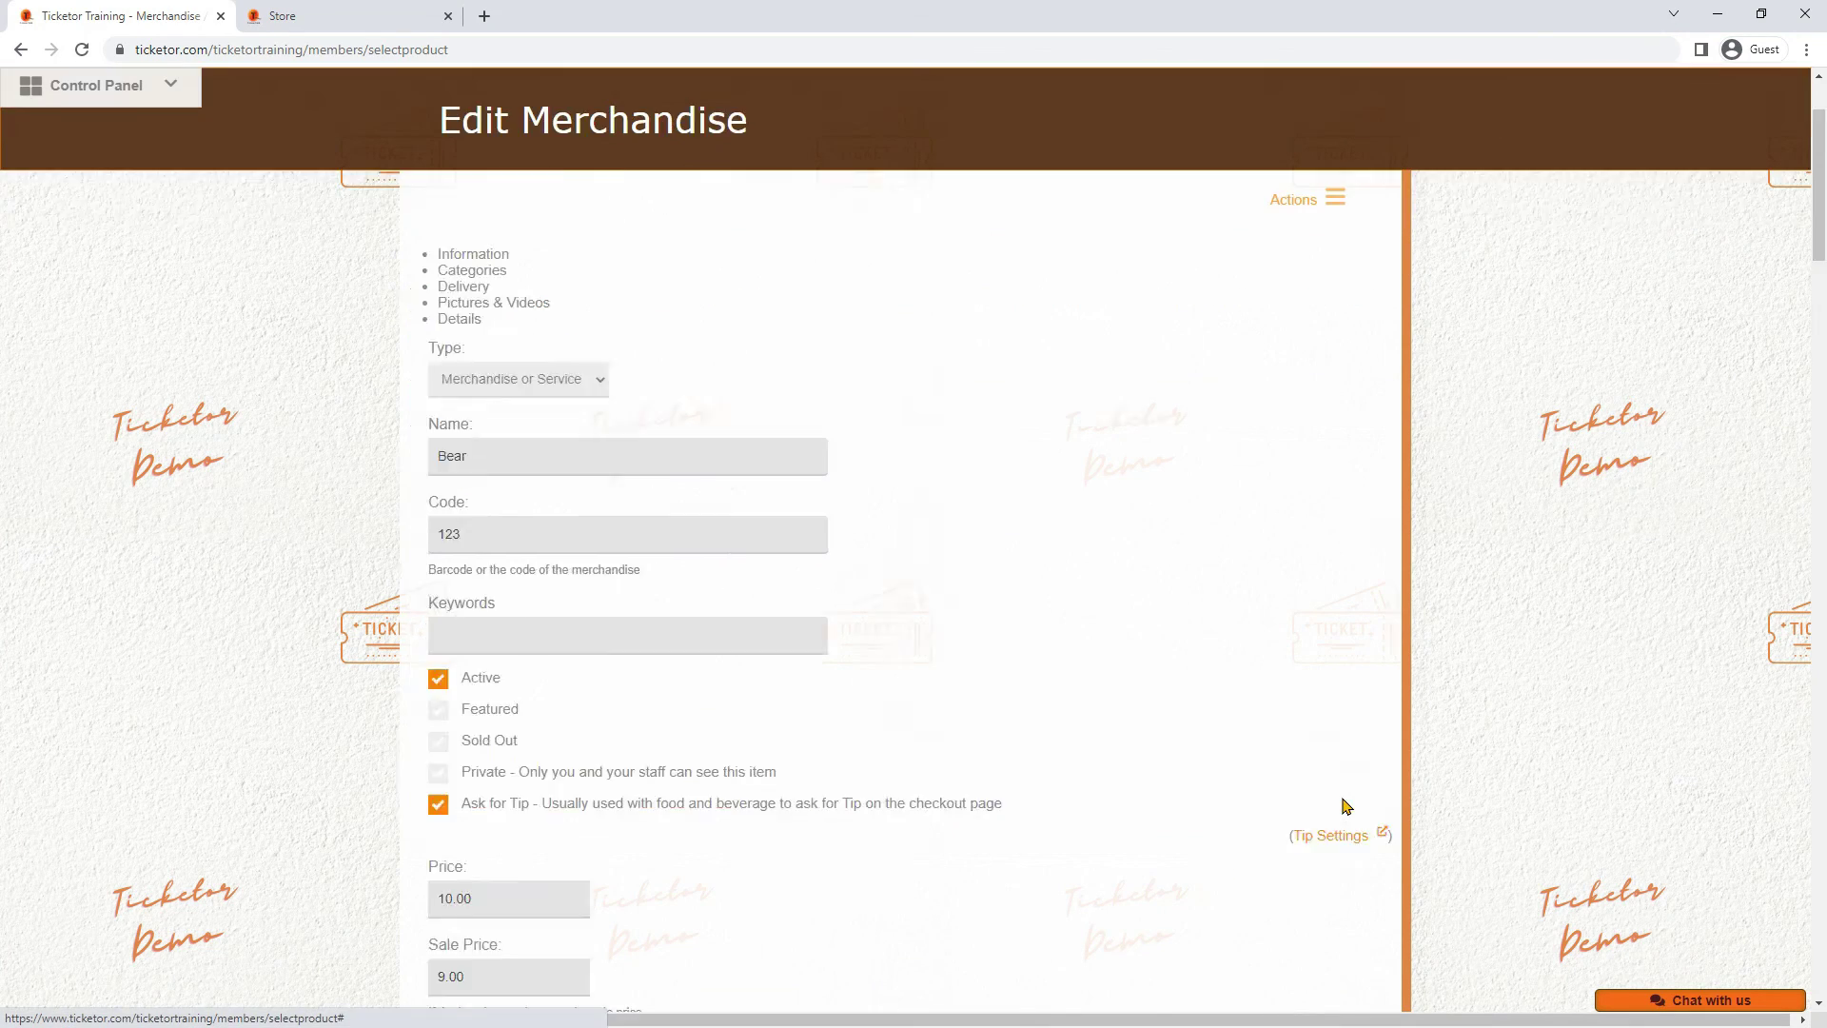
left_click(1331, 203)
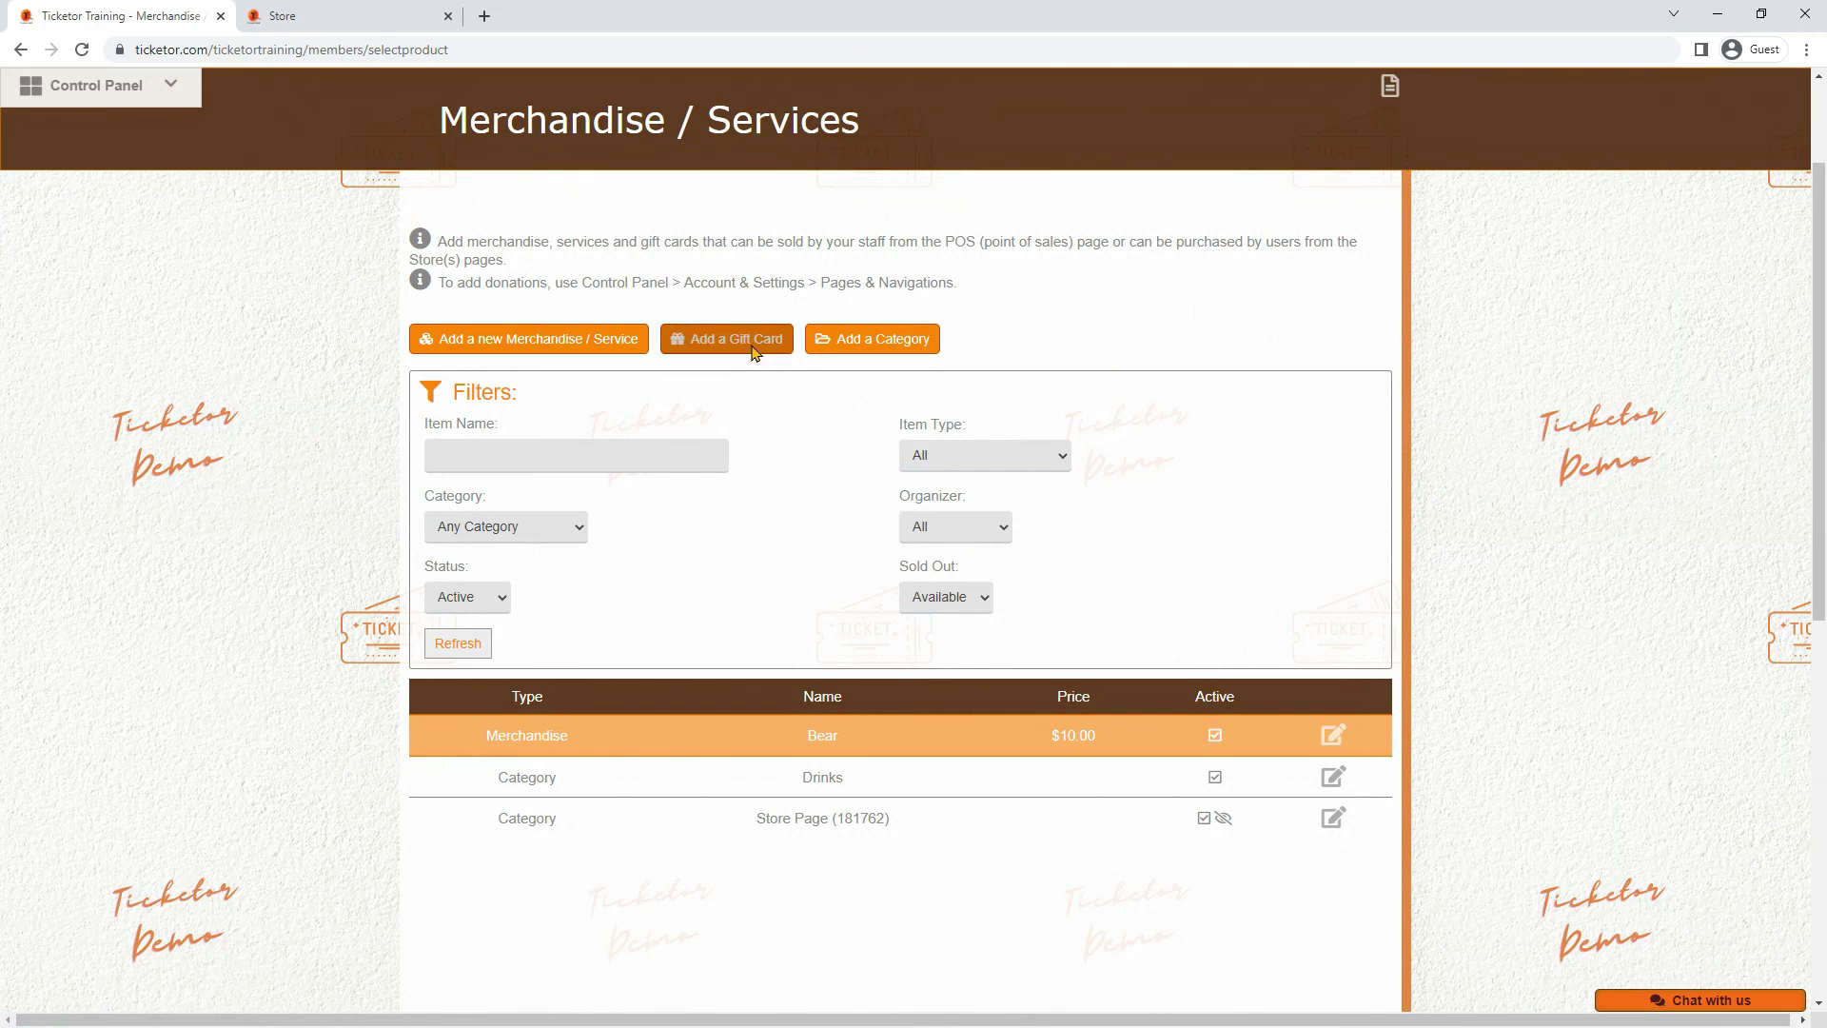
left_click(756, 340)
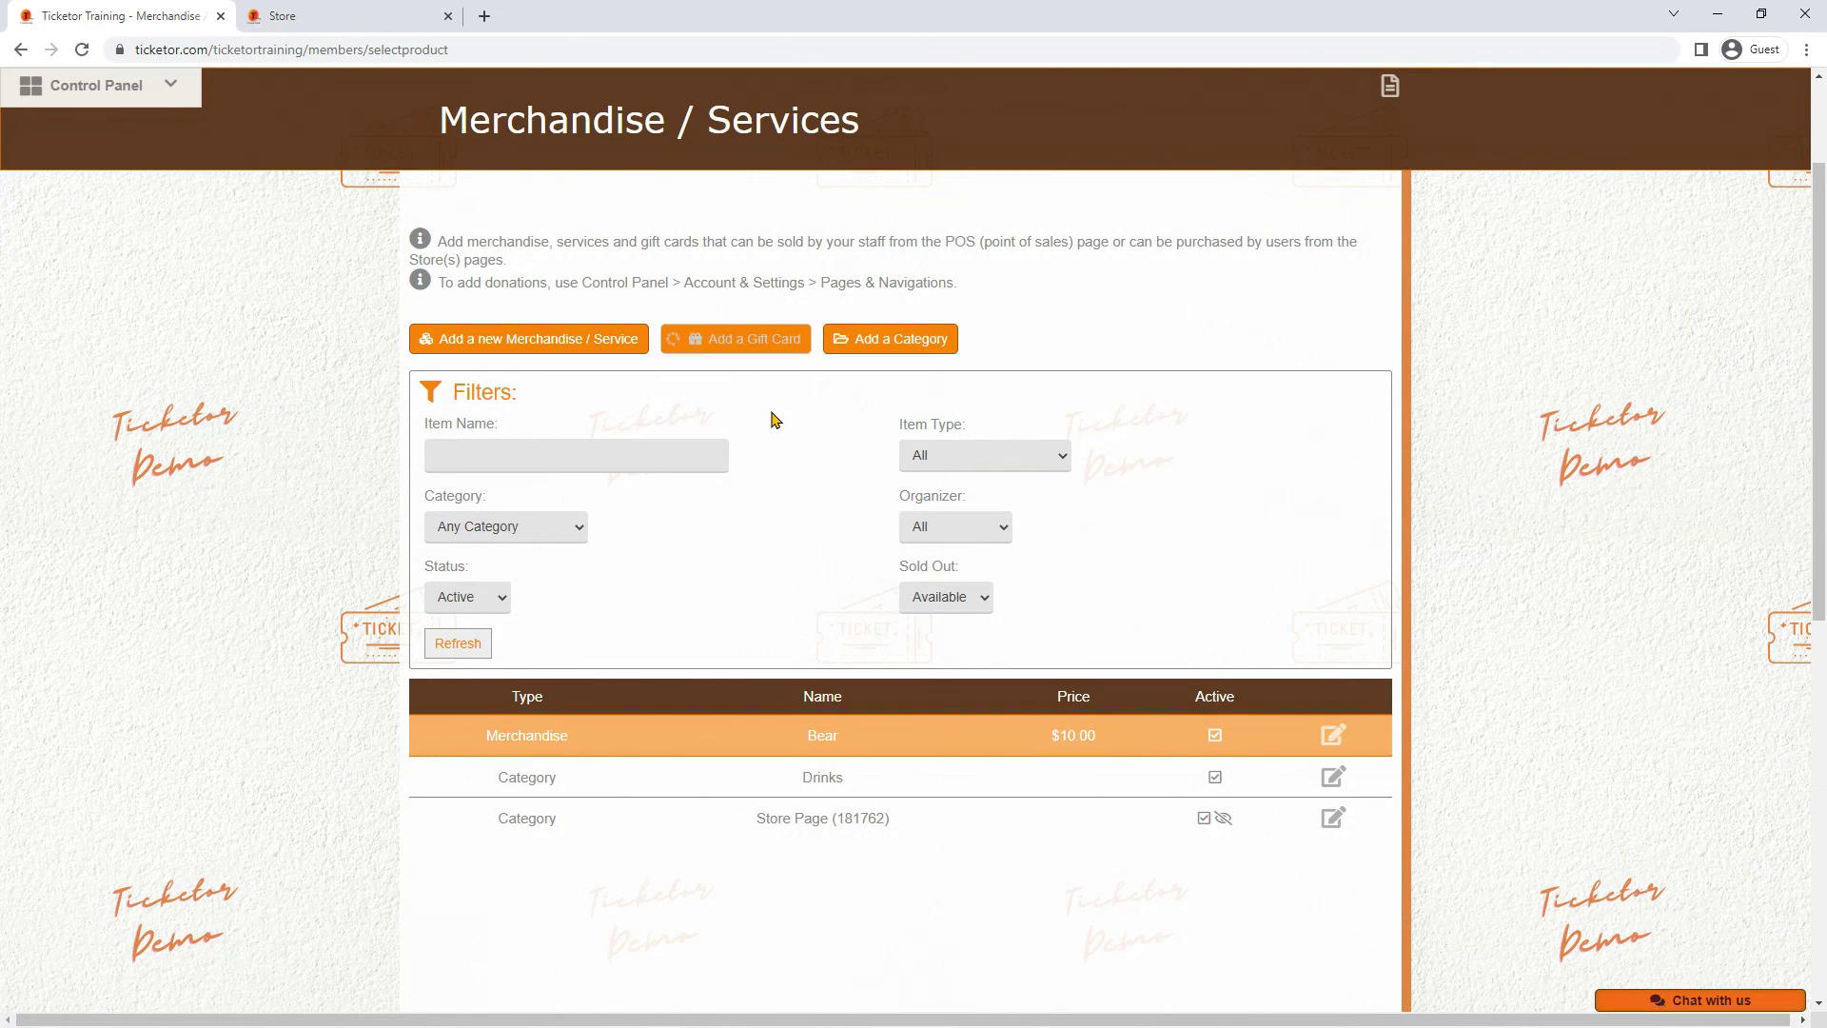
left_click(538, 365)
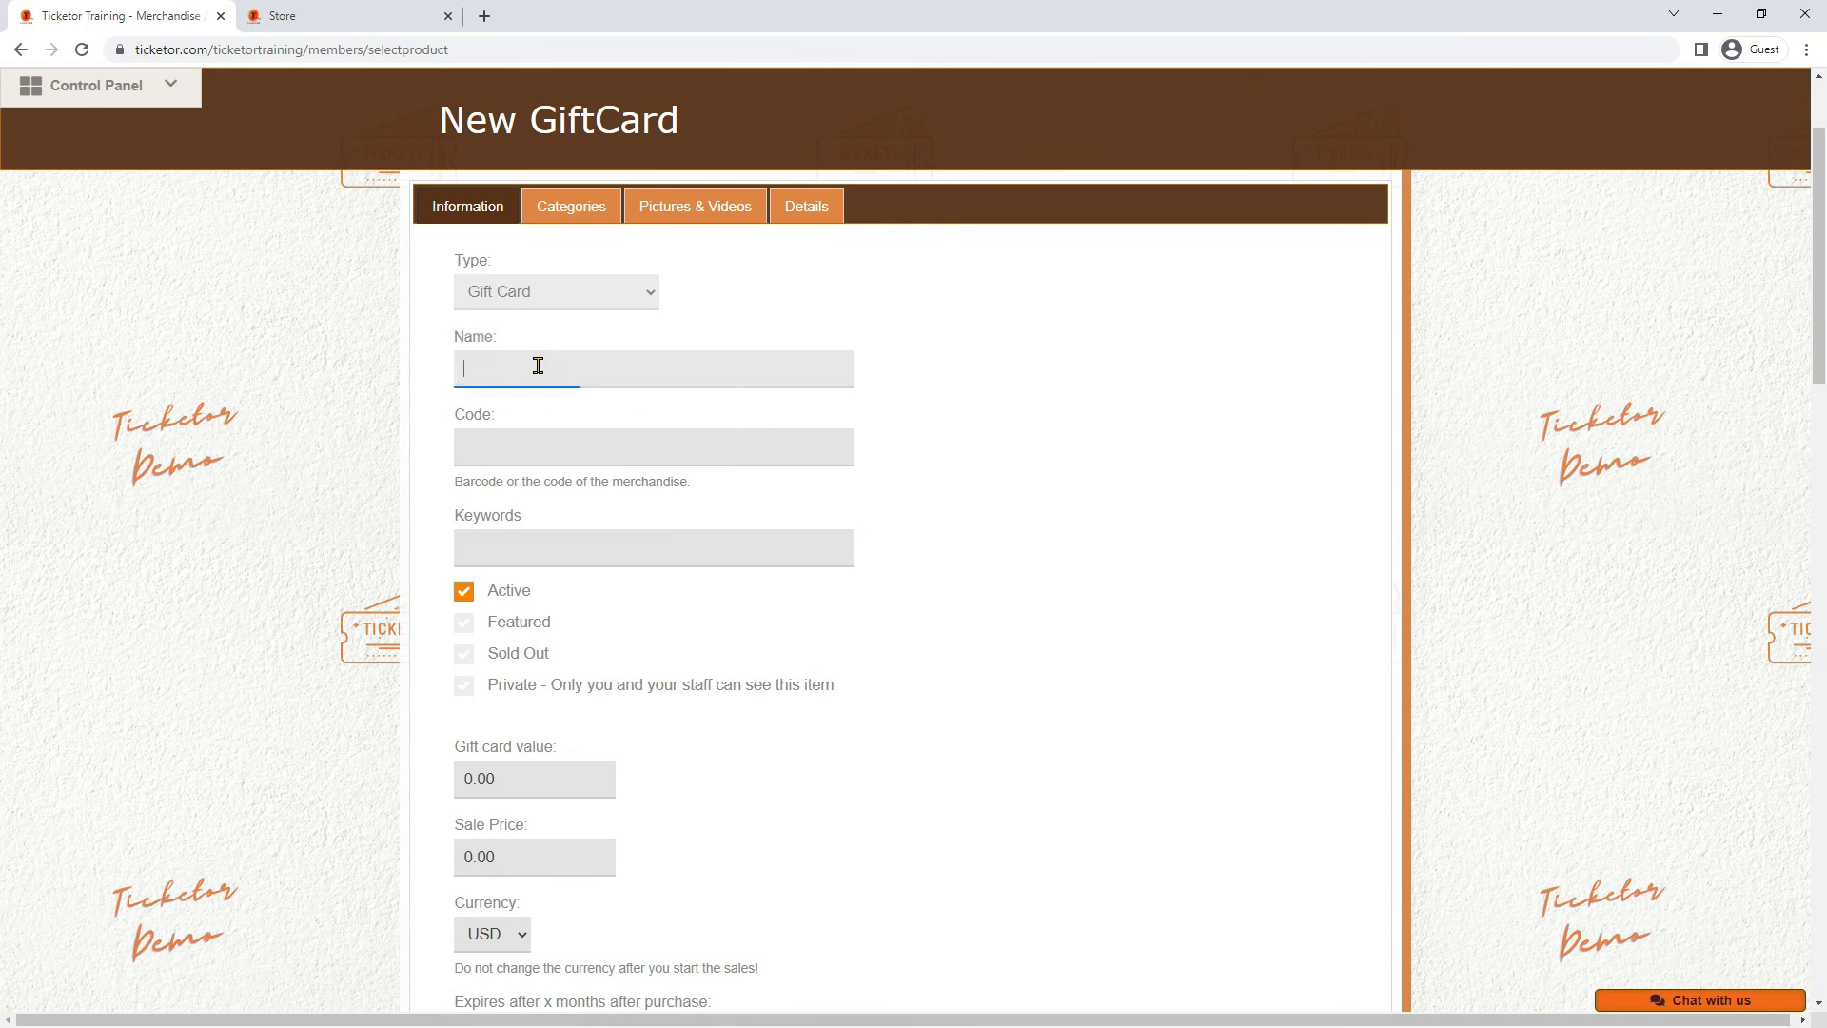